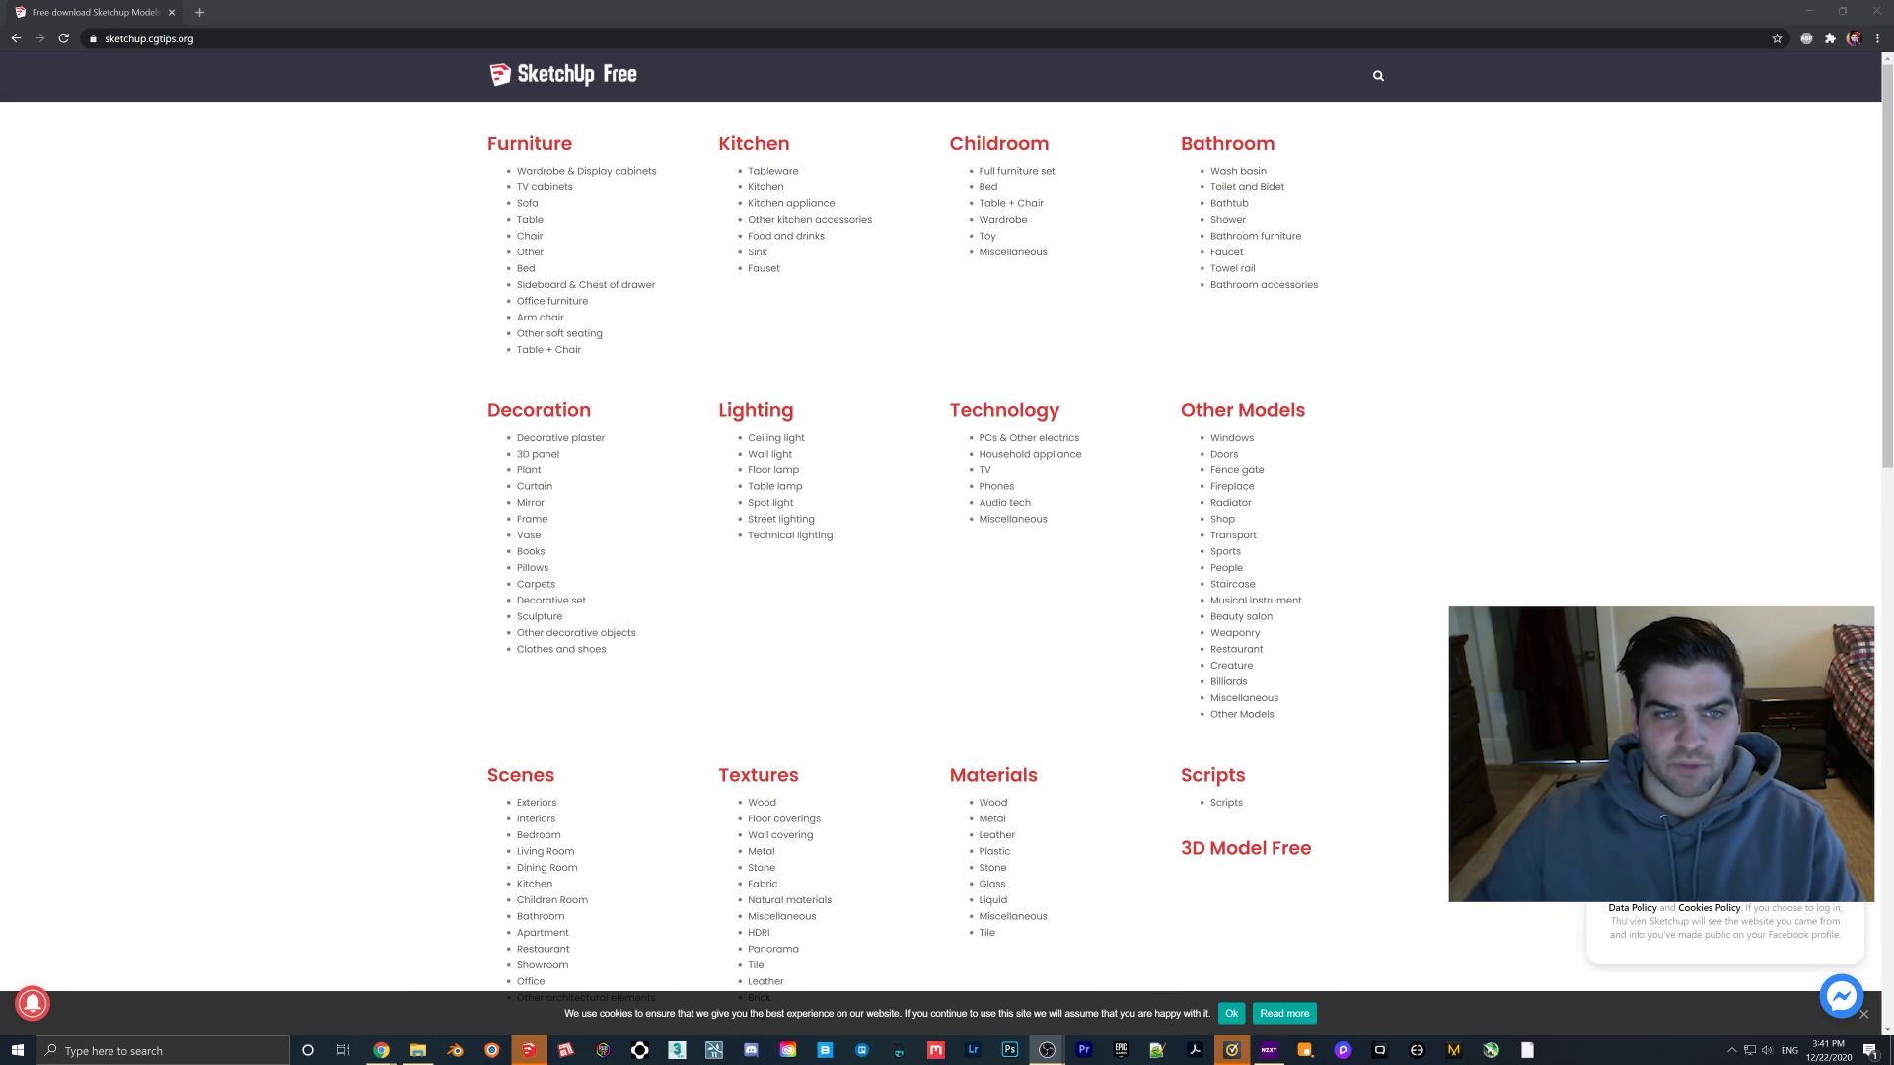
Step: Open the Sofa furniture category and view the 3865 Fullhouse Viktoria Sofa model page down to its download details
{"action": "left_click", "coordinate": [528, 205]}
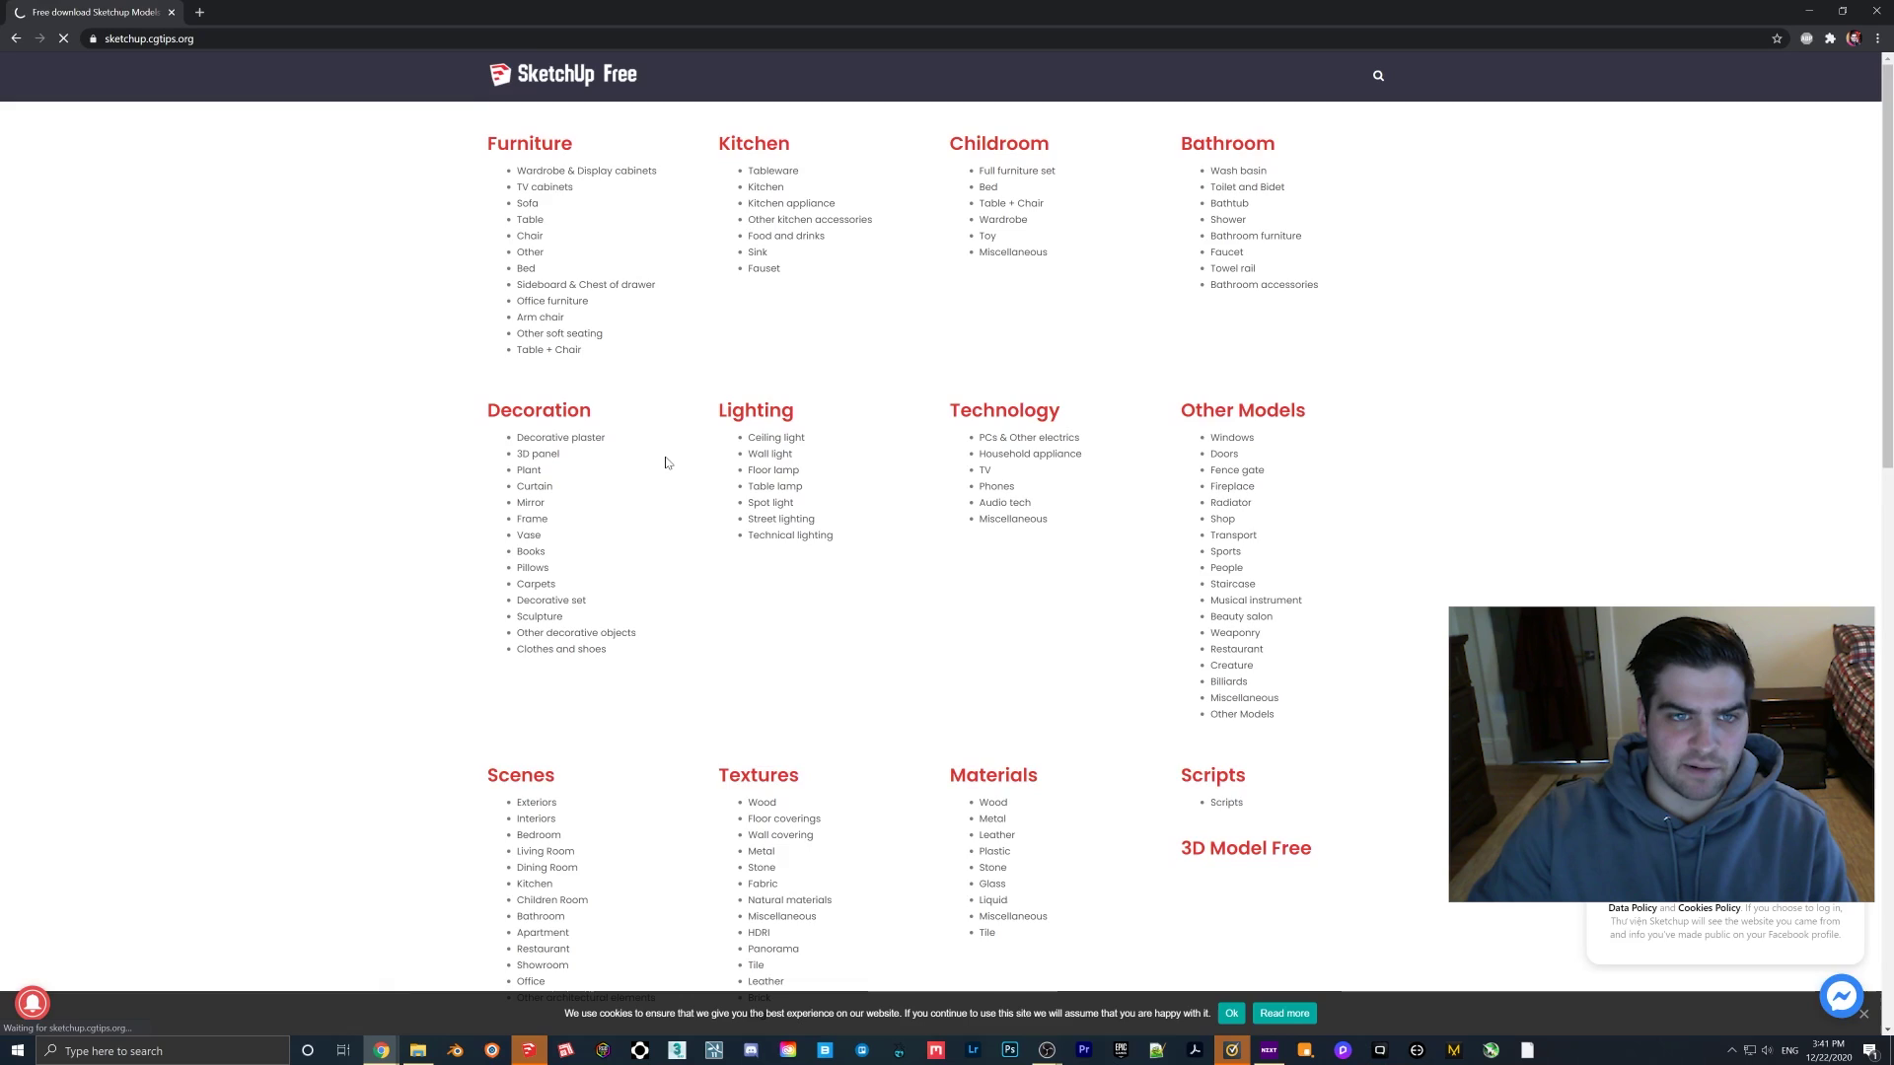
{"action": "scroll", "coordinate": [1440, 648], "scroll_direction": "down", "scroll_amount": 3}
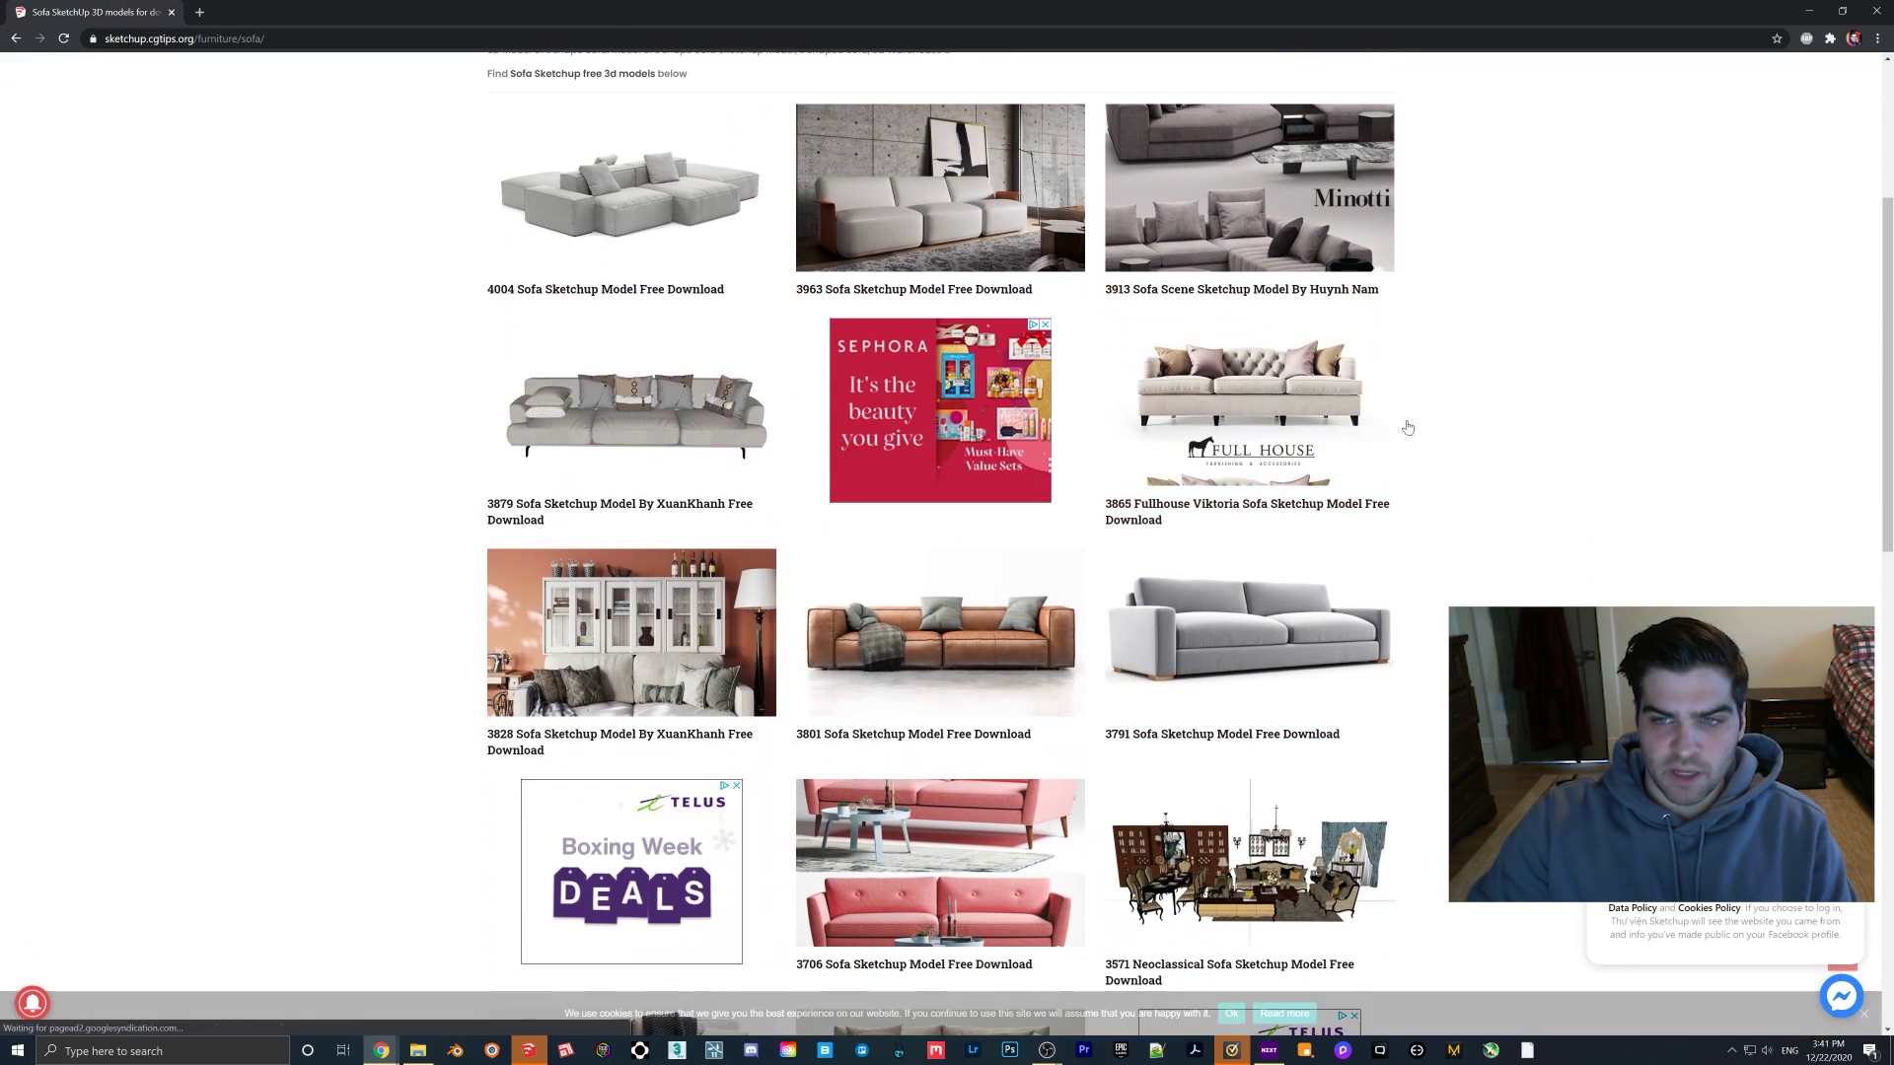
{"action": "left_click", "coordinate": [1233, 508]}
{"action": "scroll", "coordinate": [724, 549], "scroll_direction": "down", "scroll_amount": 4}
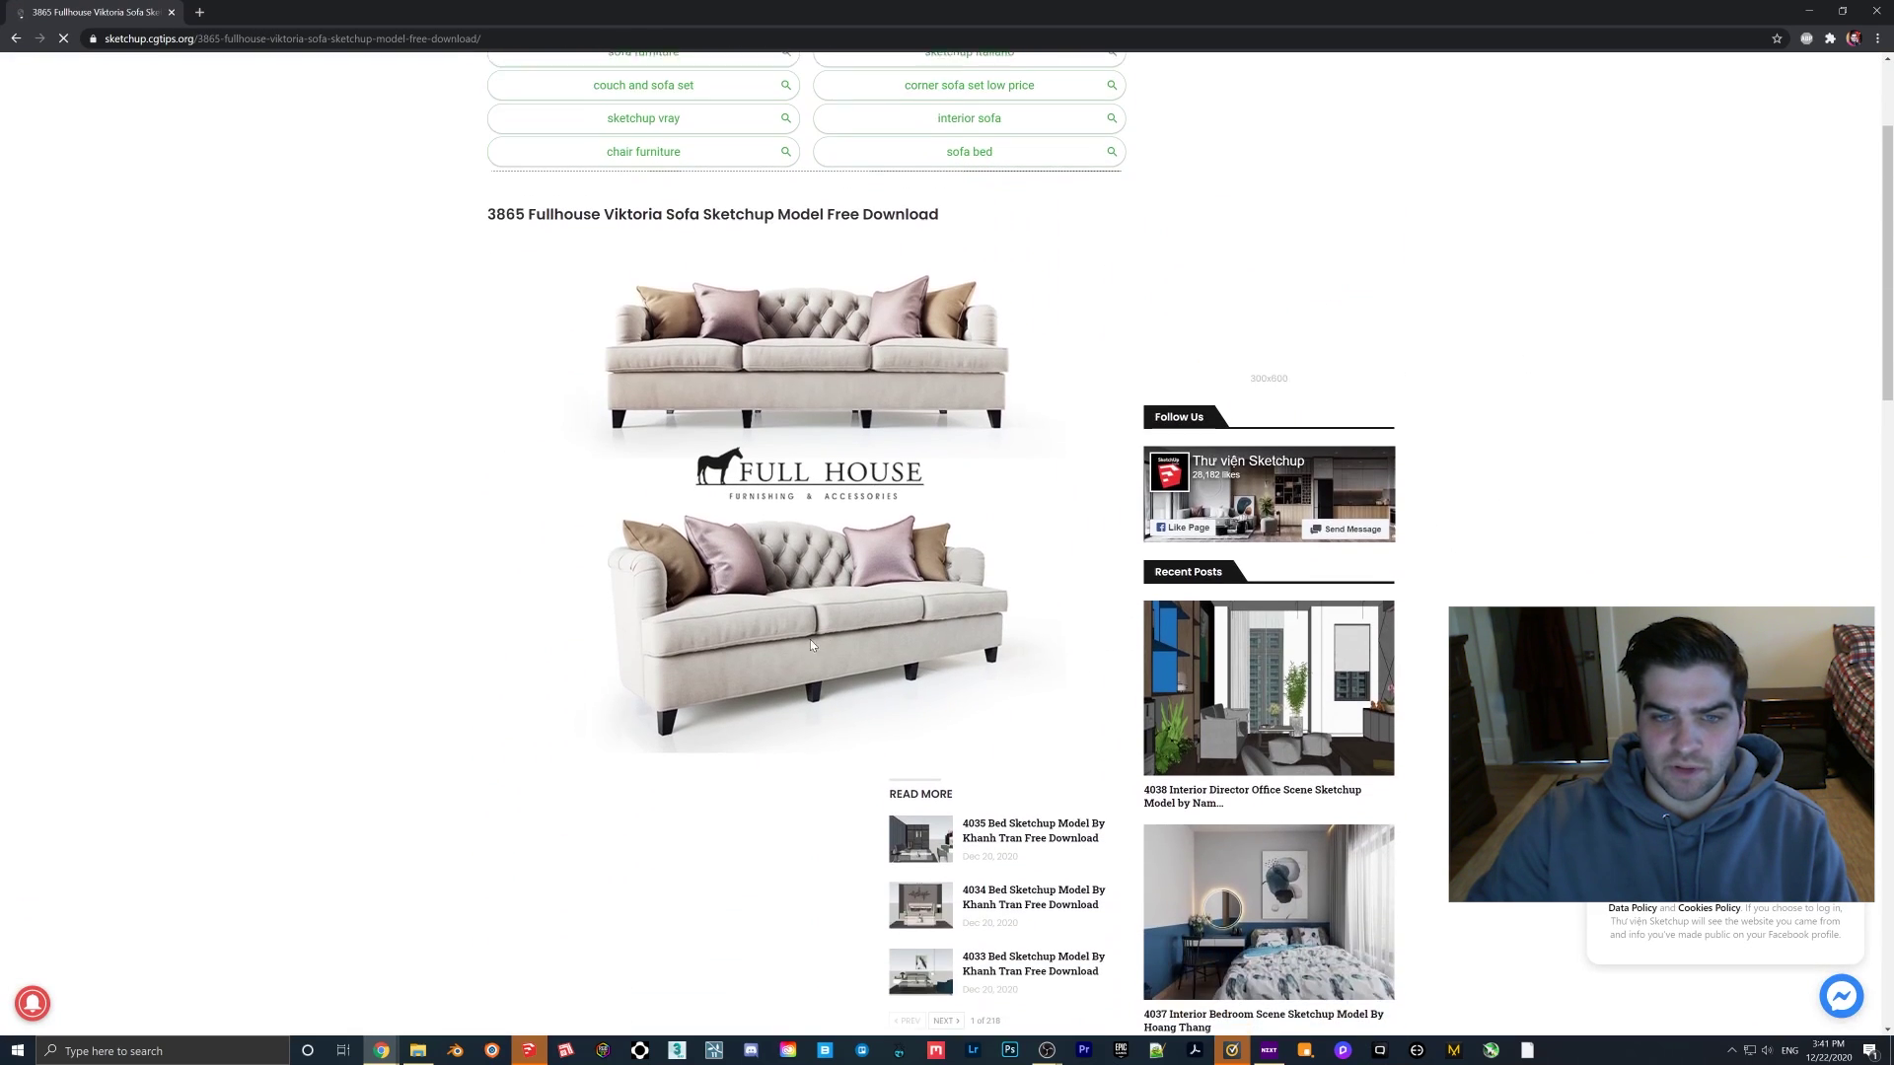
{"action": "scroll", "coordinate": [724, 365], "scroll_direction": "up", "scroll_amount": 2}
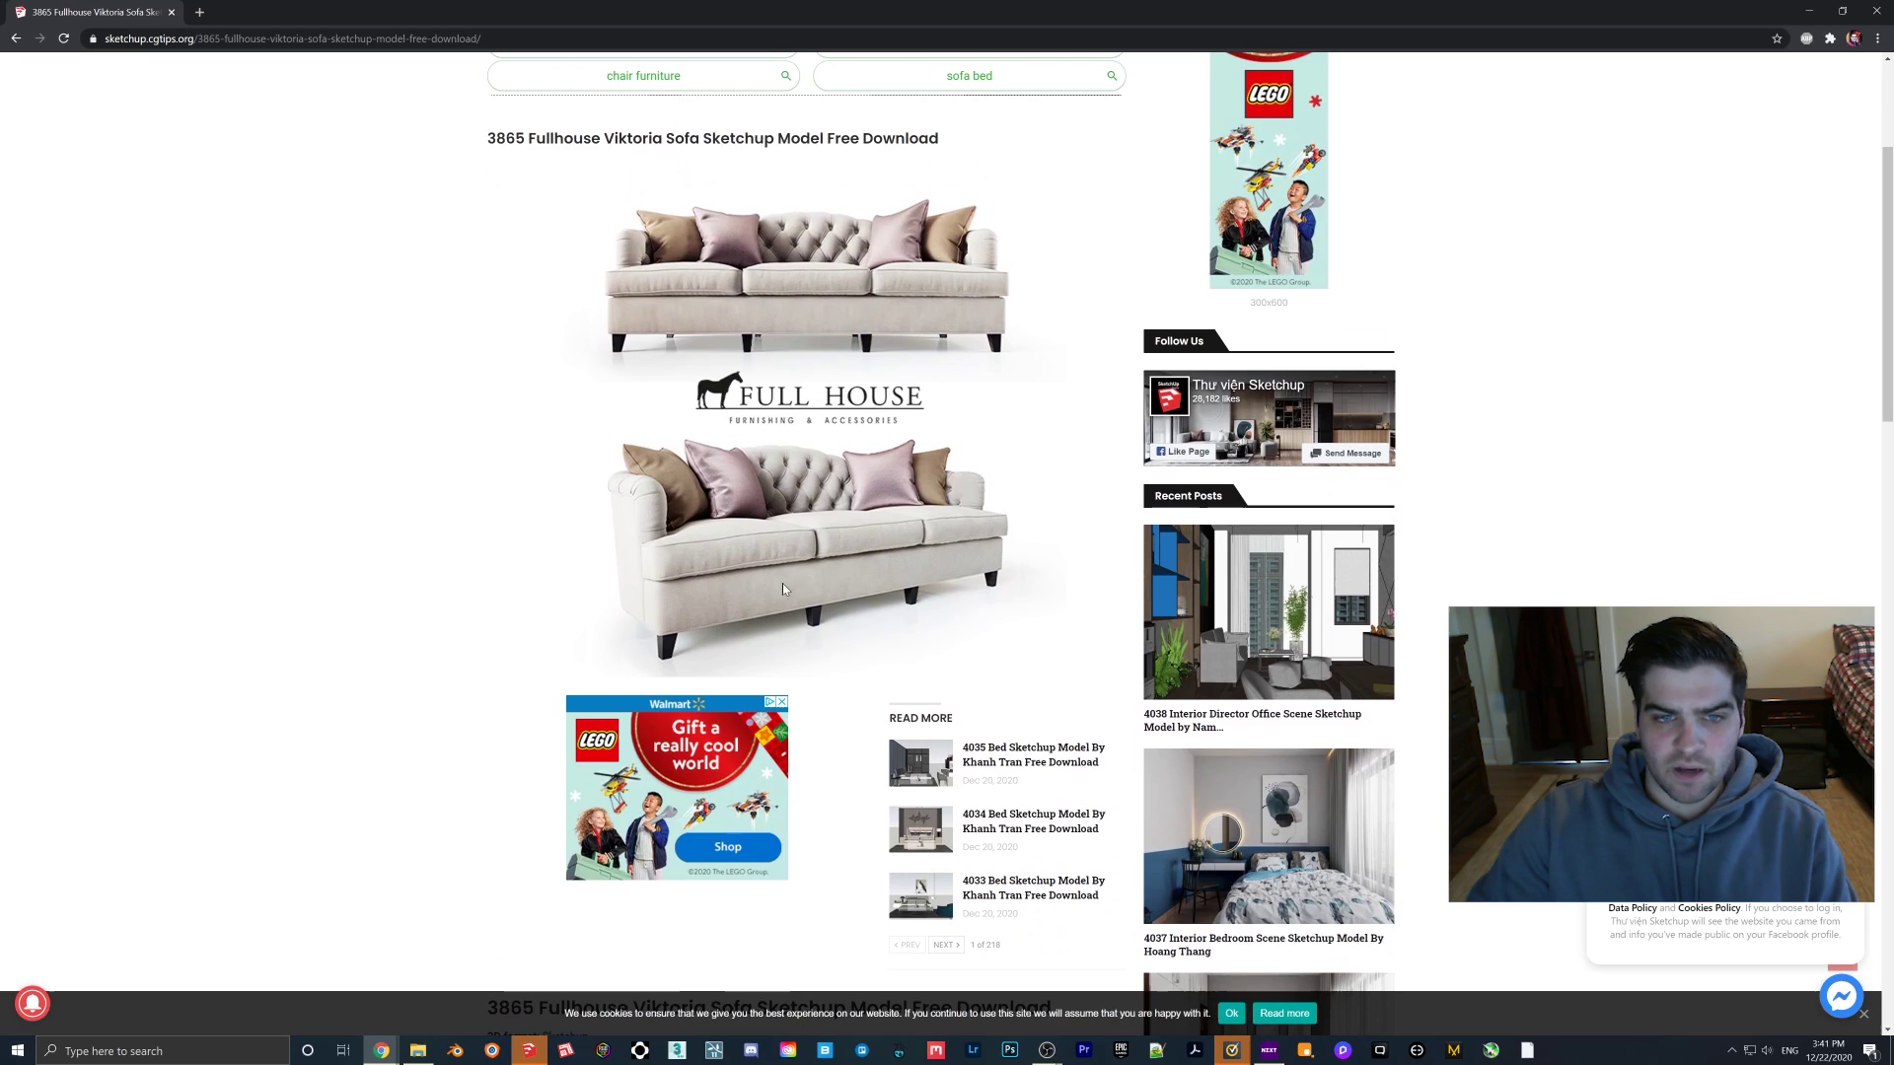
{"action": "scroll", "coordinate": [909, 296], "scroll_direction": "down", "scroll_amount": 1}
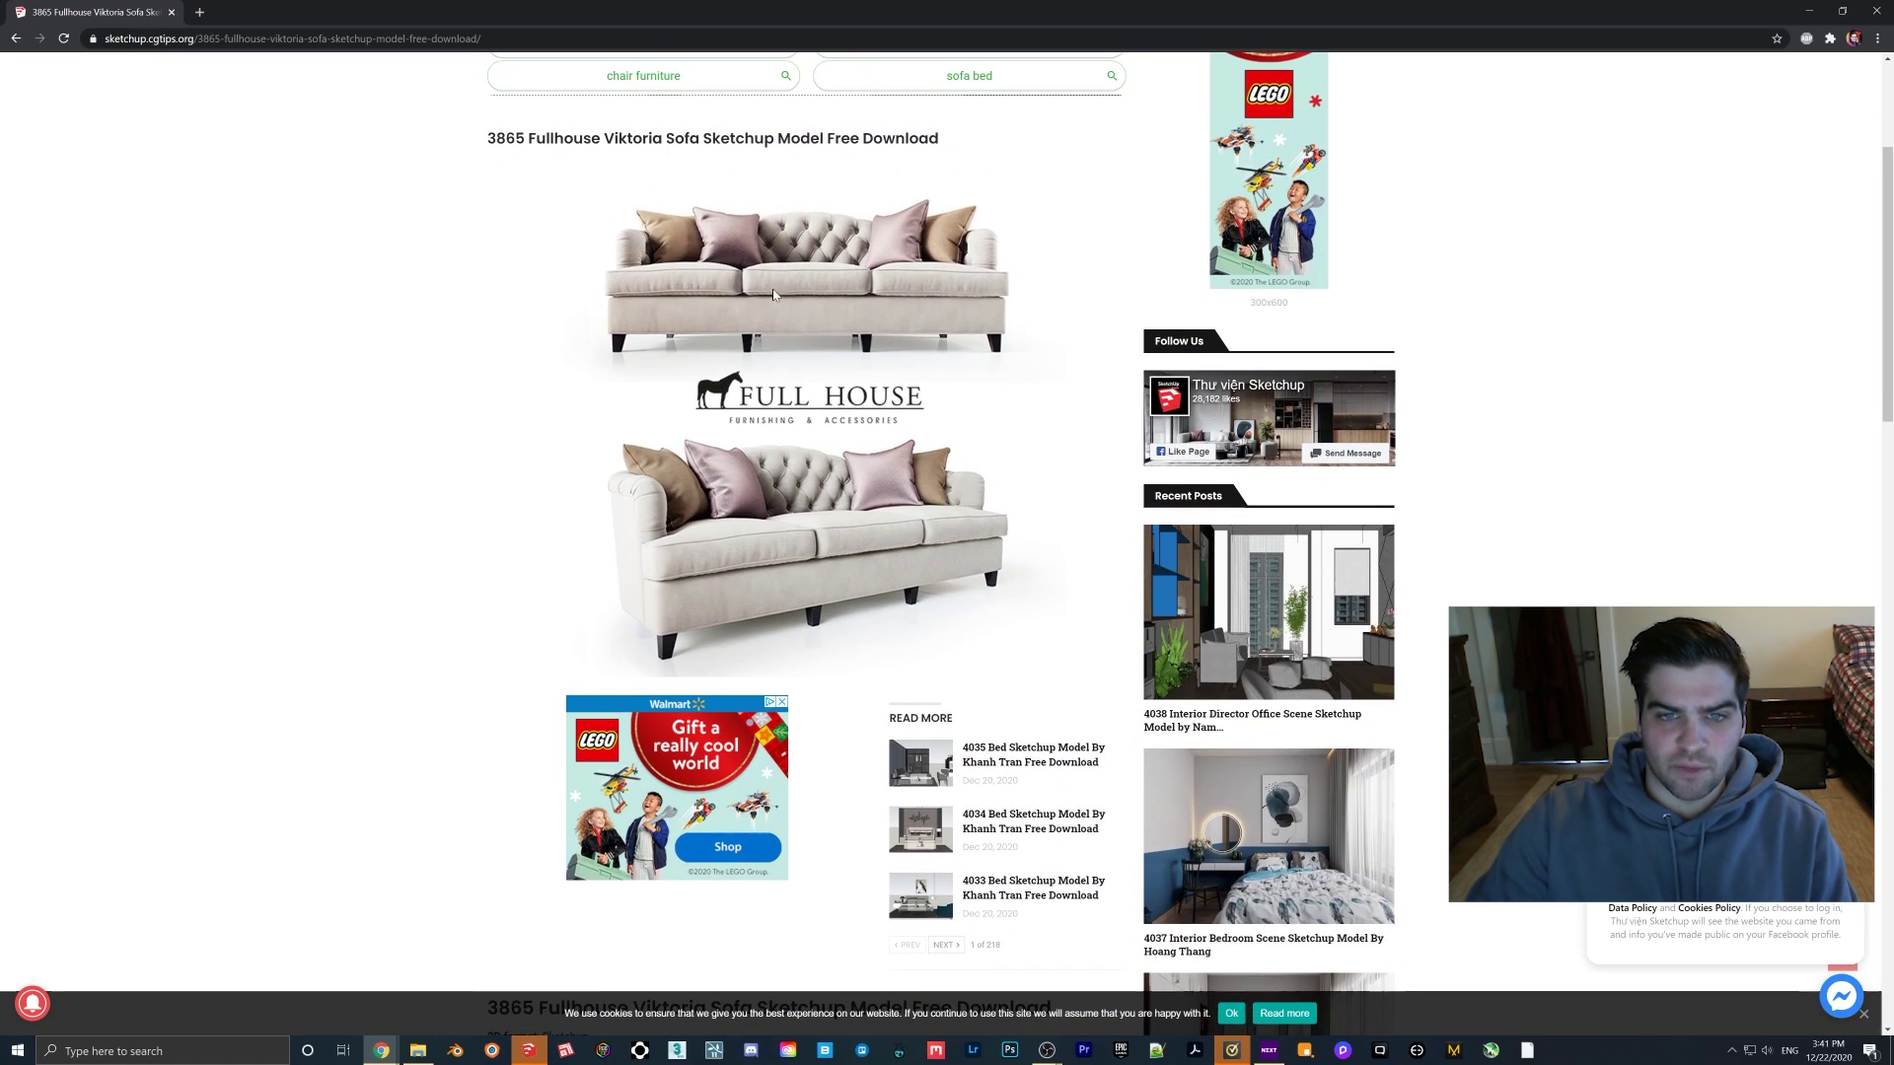
{"action": "scroll", "coordinate": [821, 742], "scroll_direction": "down", "scroll_amount": 5}
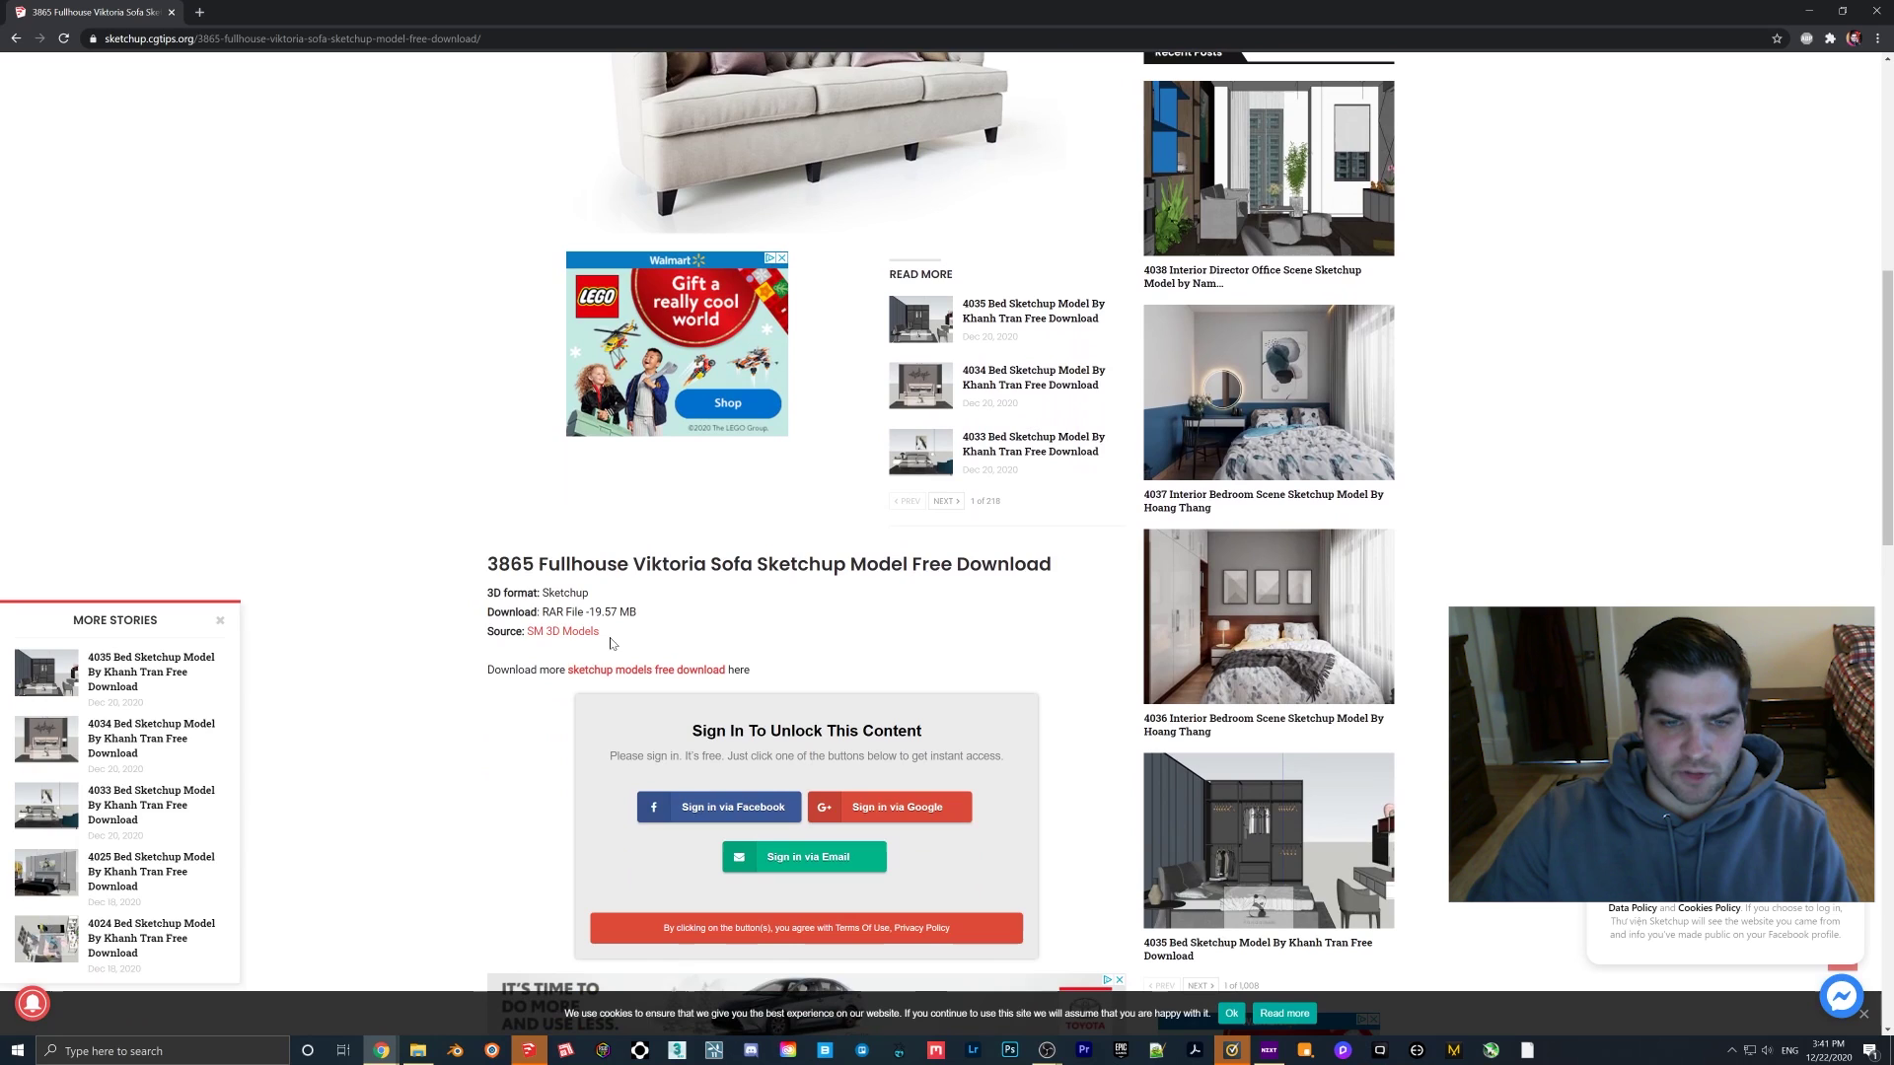
Step: Follow the sofa model's source link to the SM 3D Models Facebook page and look over the page
{"action": "left_click", "coordinate": [562, 632]}
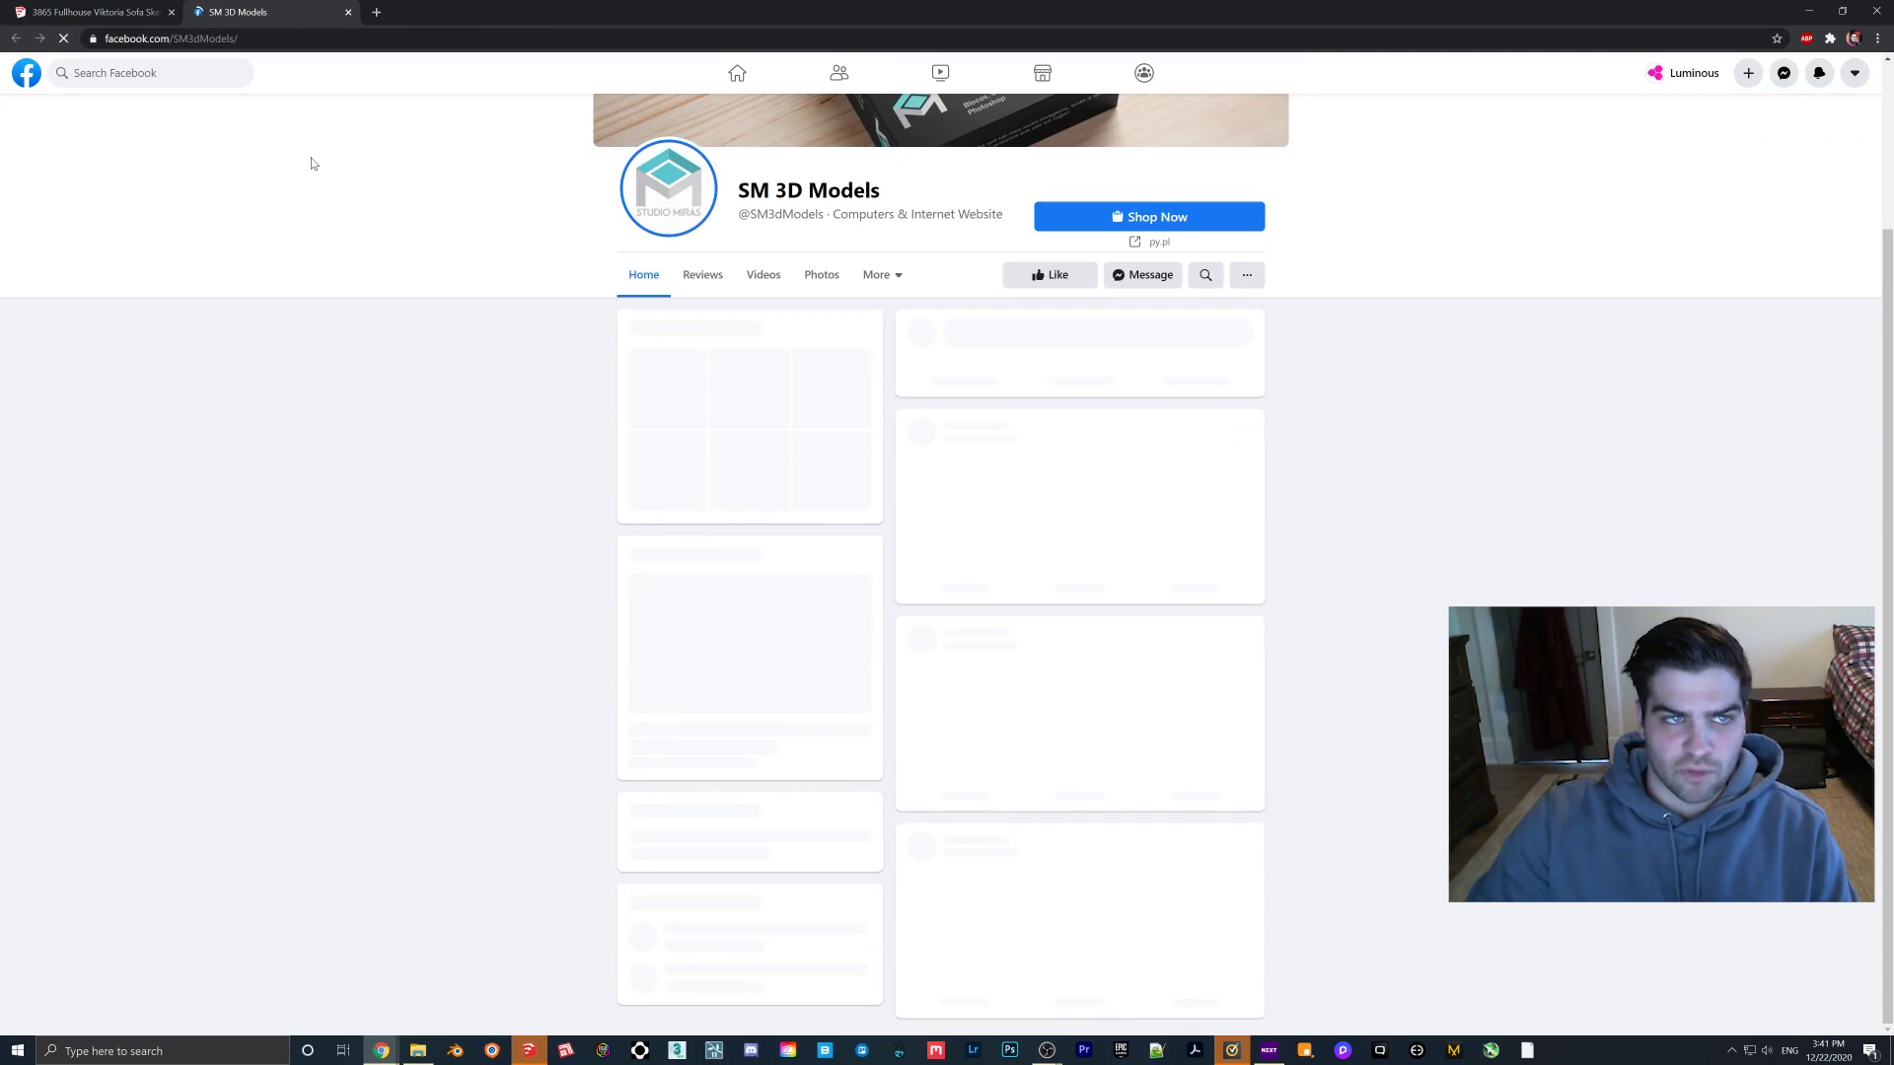
{"action": "scroll", "coordinate": [1463, 457], "scroll_direction": "down", "scroll_amount": 3}
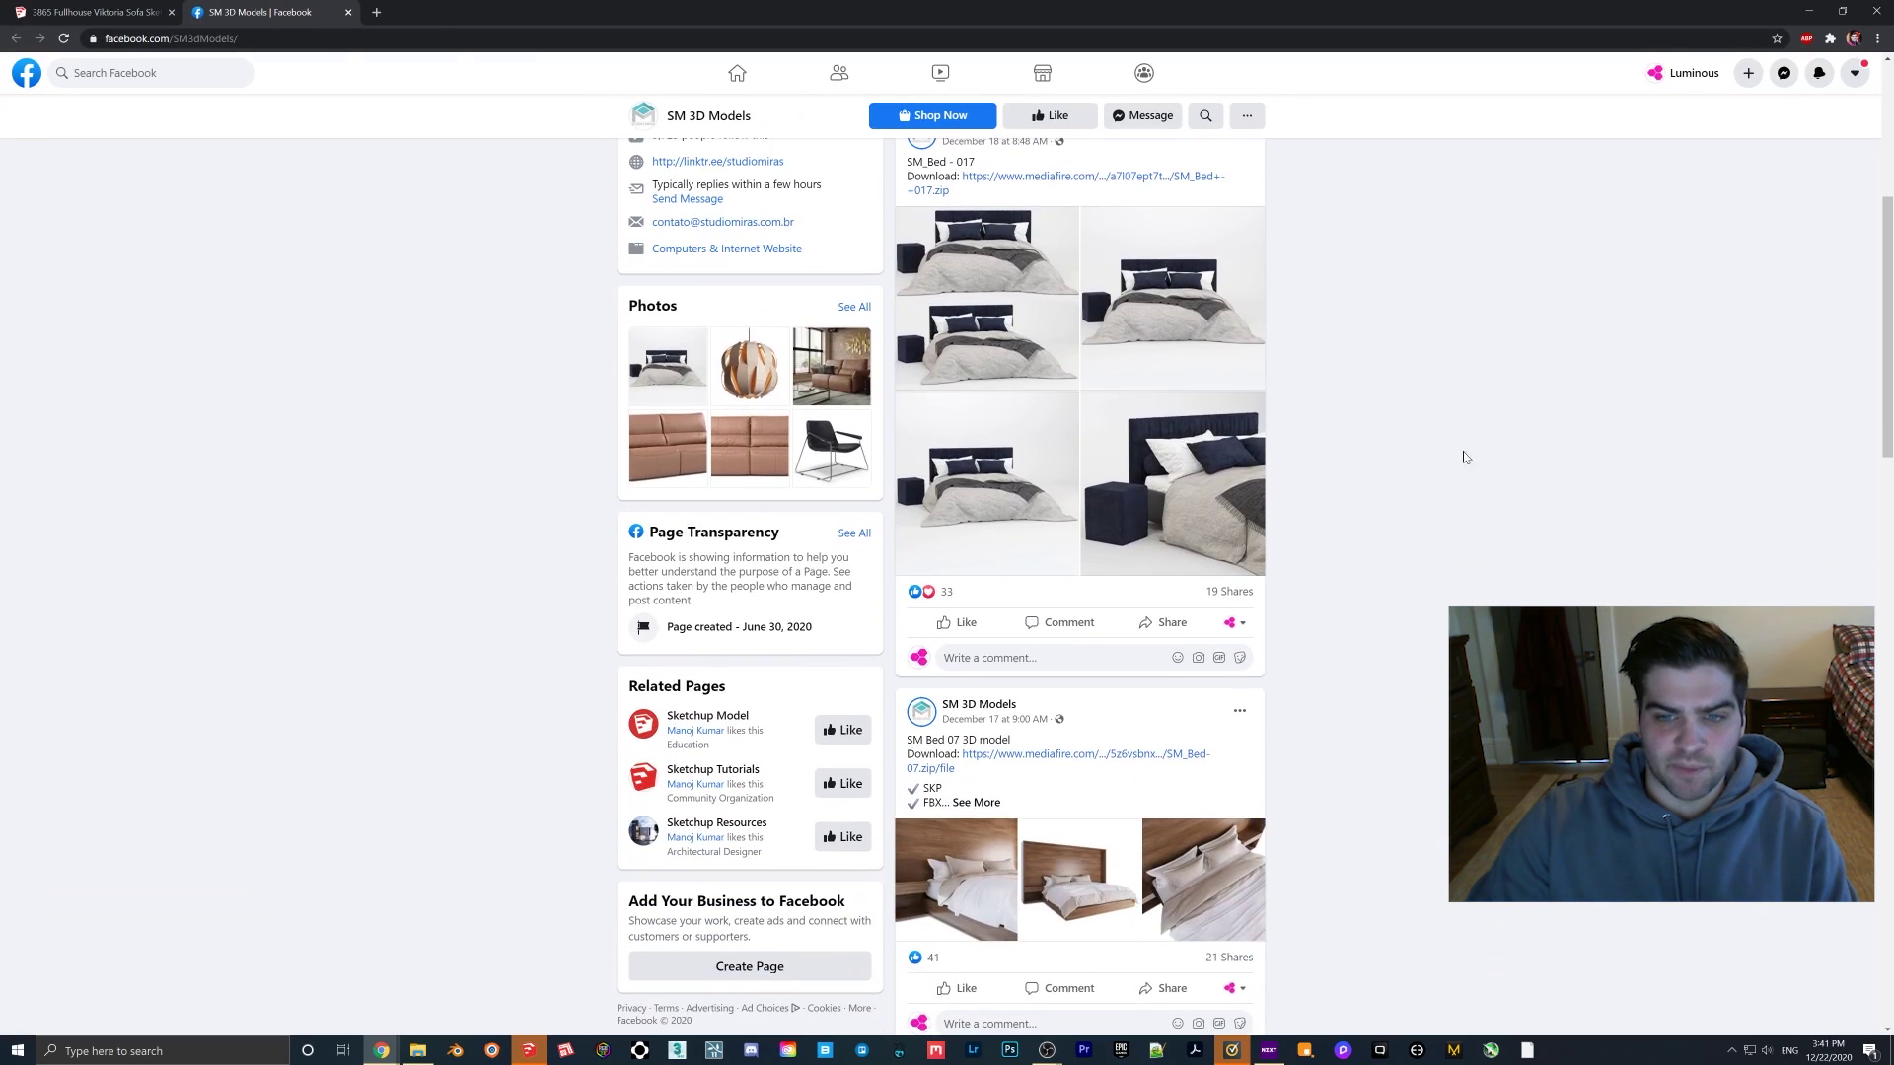
{"action": "scroll", "coordinate": [1879, 237], "scroll_direction": "up", "scroll_amount": 3}
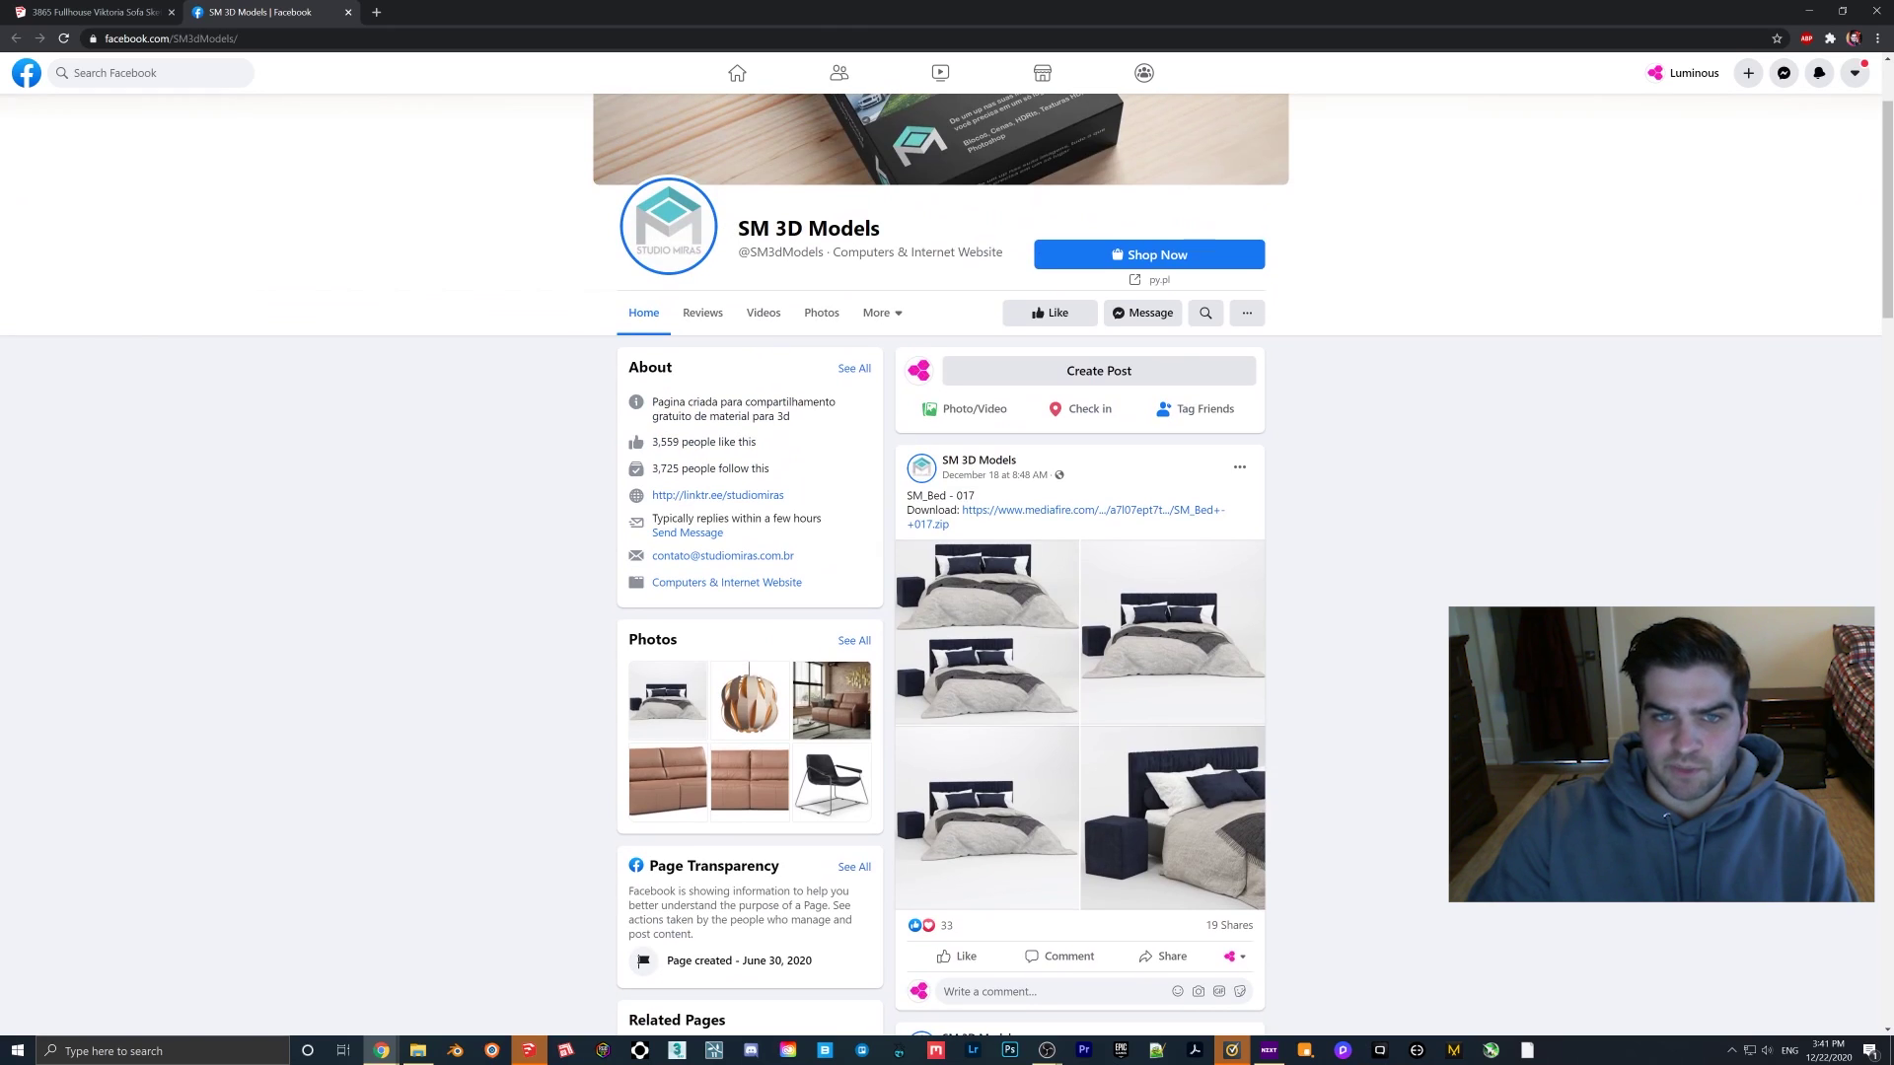
{"action": "left_click_drag", "start_coordinate": [737, 227], "coordinate": [880, 228]}
{"action": "scroll", "coordinate": [880, 228], "scroll_direction": "up", "scroll_amount": 2}
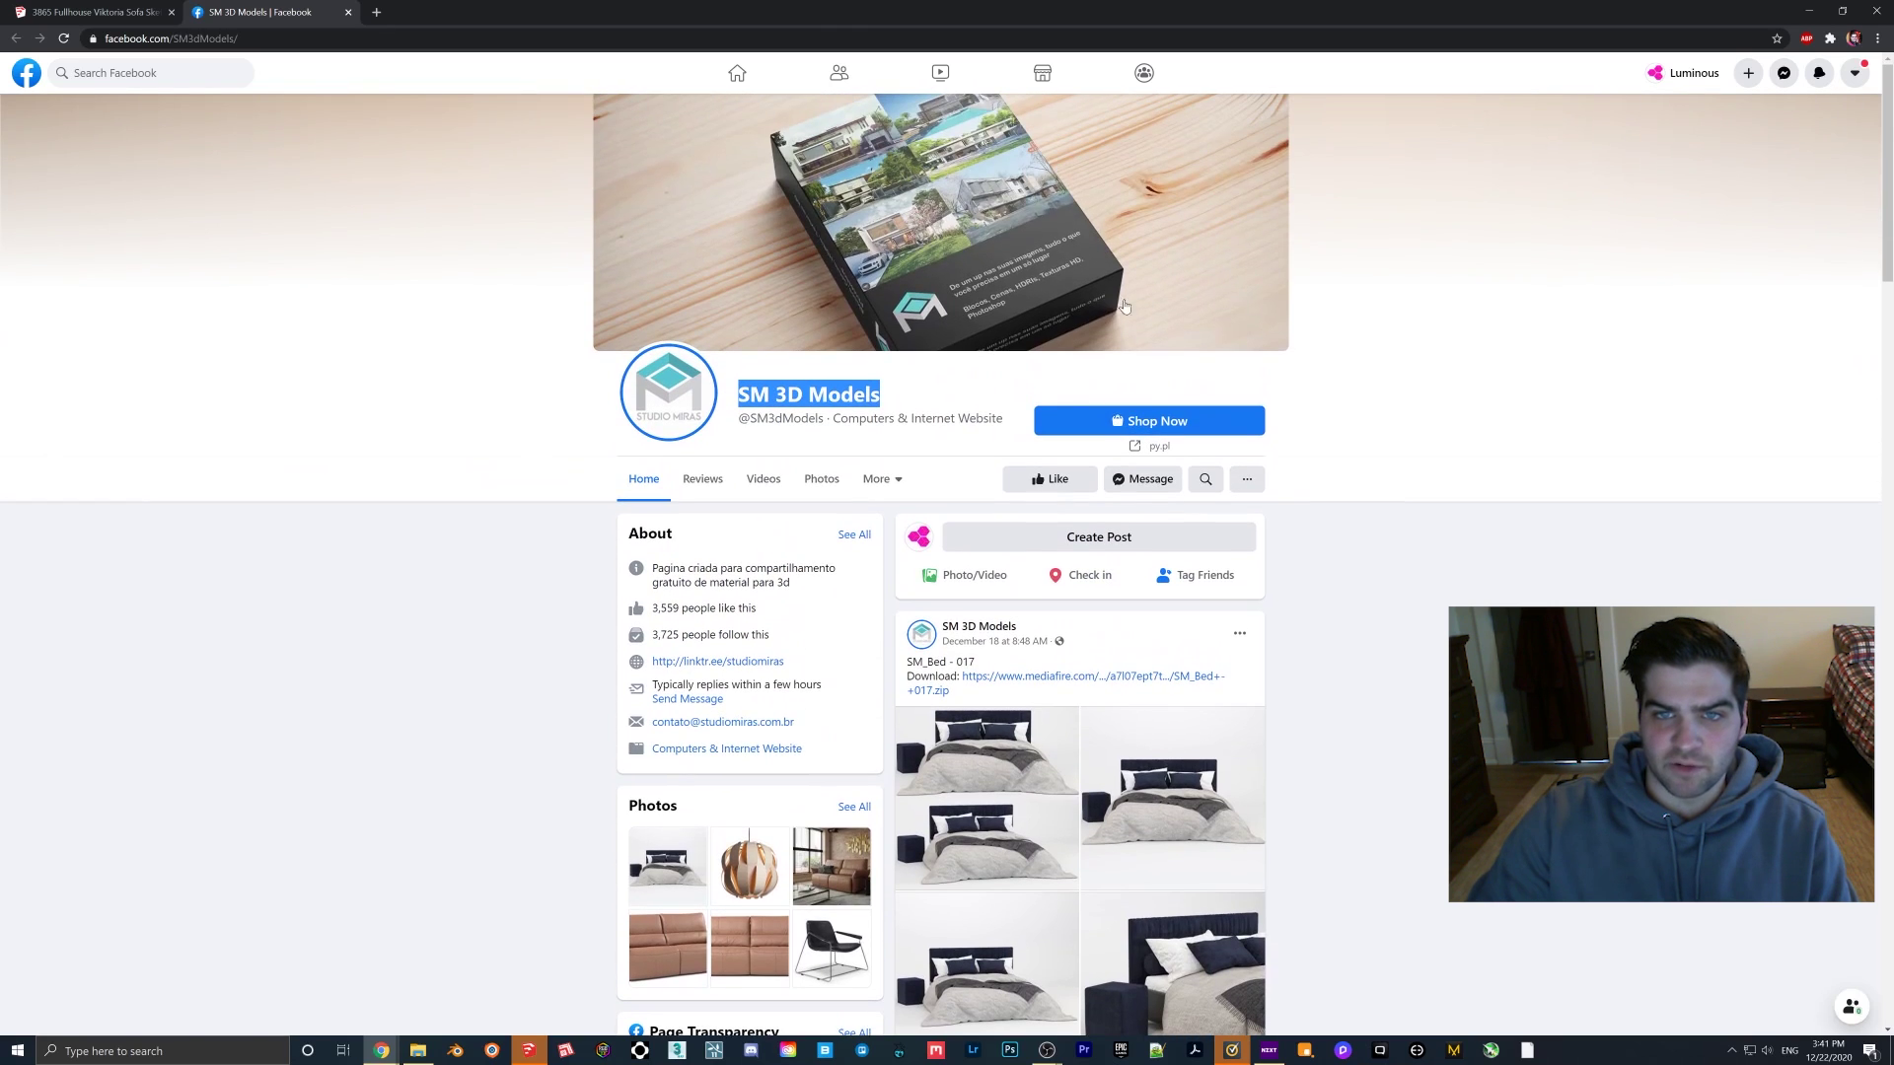
Step: Find the Fullhouse Viktoria Sofá post on the SM 3D Models page and open its MediaFire download link
{"action": "left_click_drag", "start_coordinate": [1885, 195], "coordinate": [1806, 1005]}
{"action": "scroll", "coordinate": [1808, 1005], "scroll_direction": "down", "scroll_amount": 7}
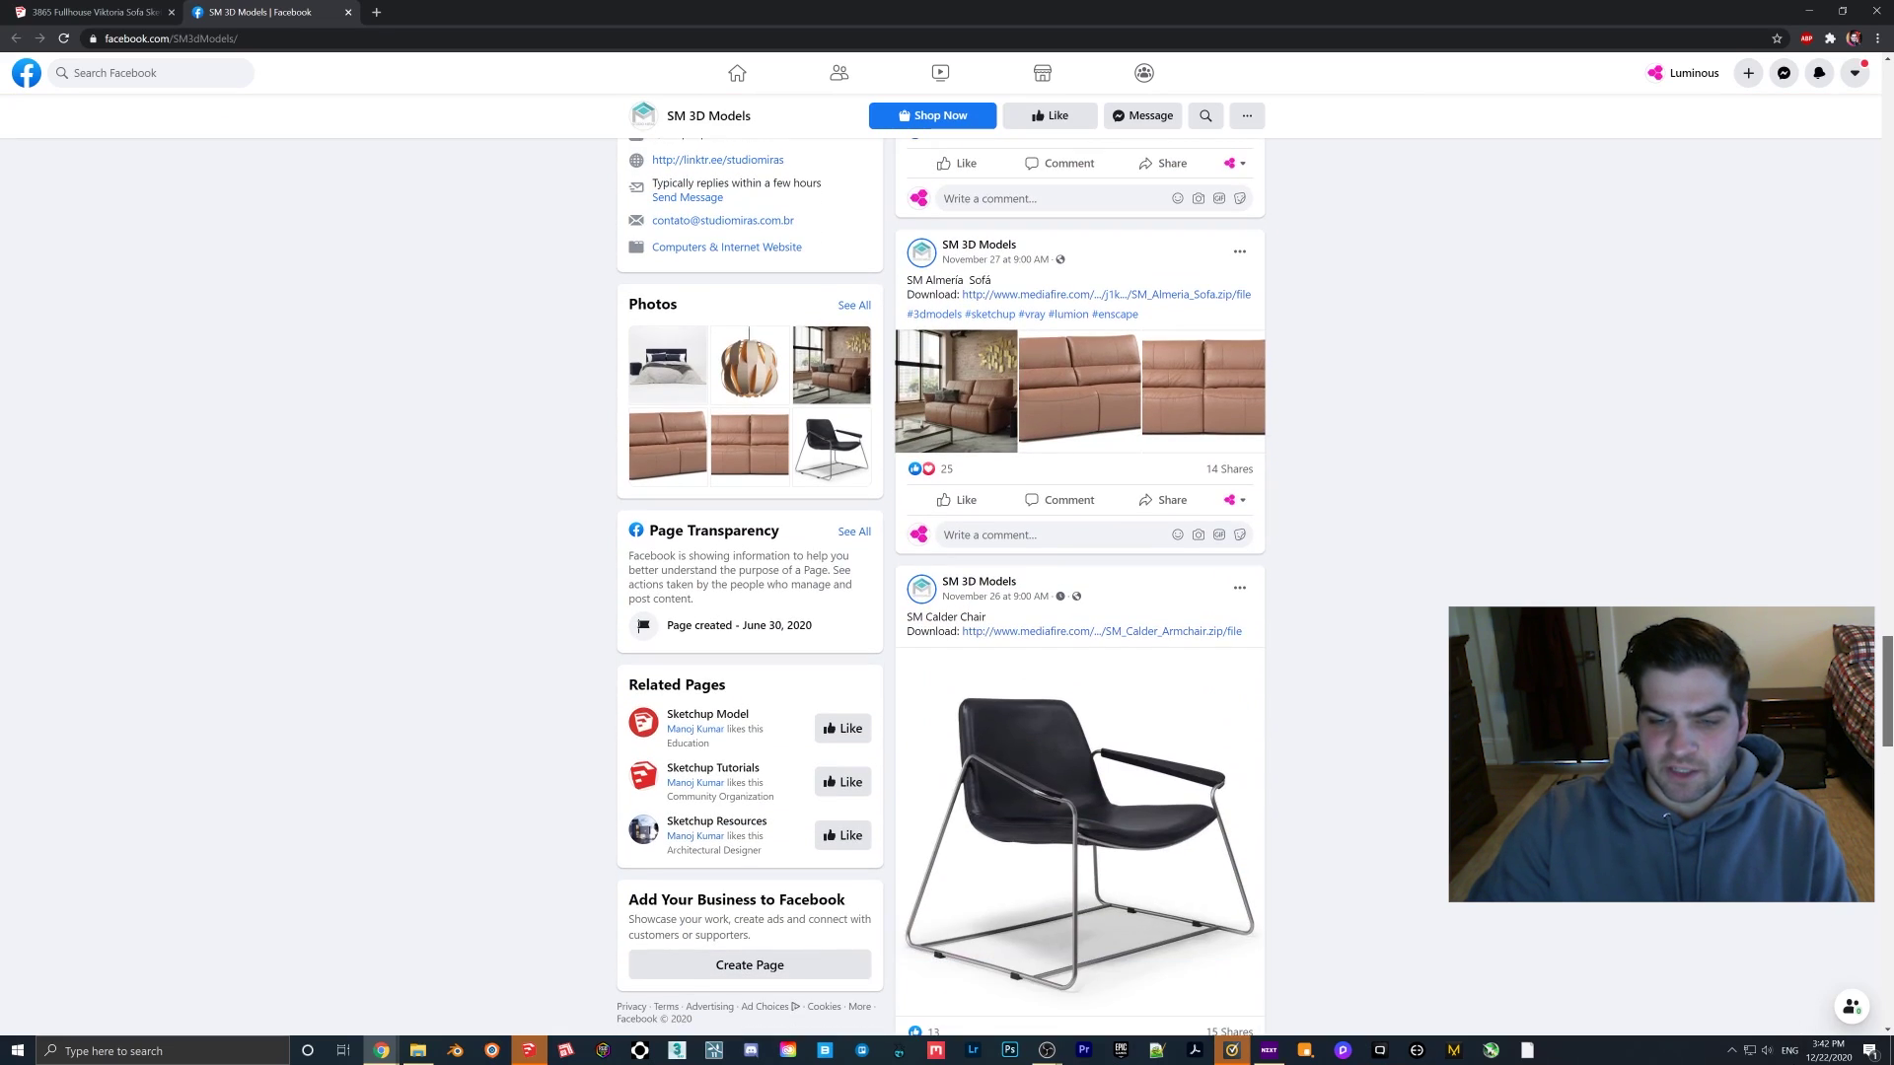
{"action": "scroll", "coordinate": [1394, 1007], "scroll_direction": "down", "scroll_amount": 7}
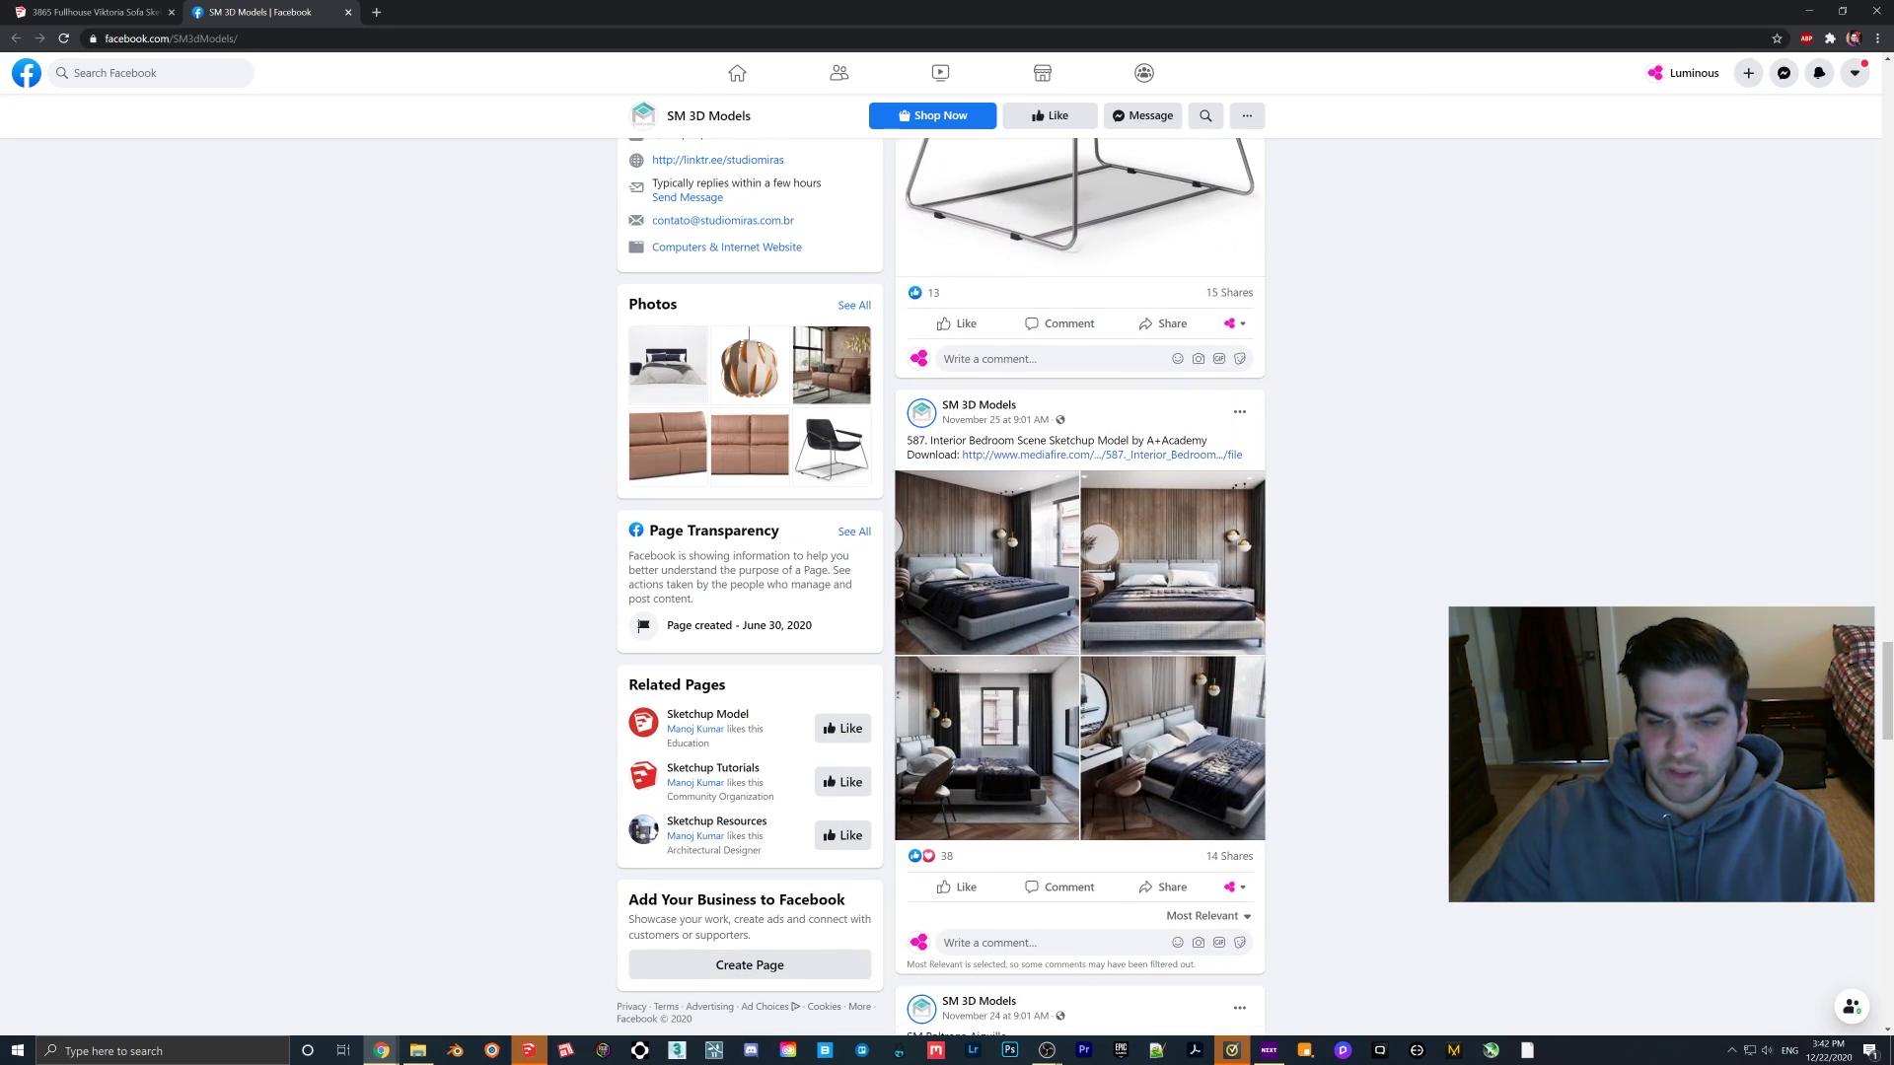
{"action": "scroll", "coordinate": [1877, 868], "scroll_direction": "down", "scroll_amount": 20}
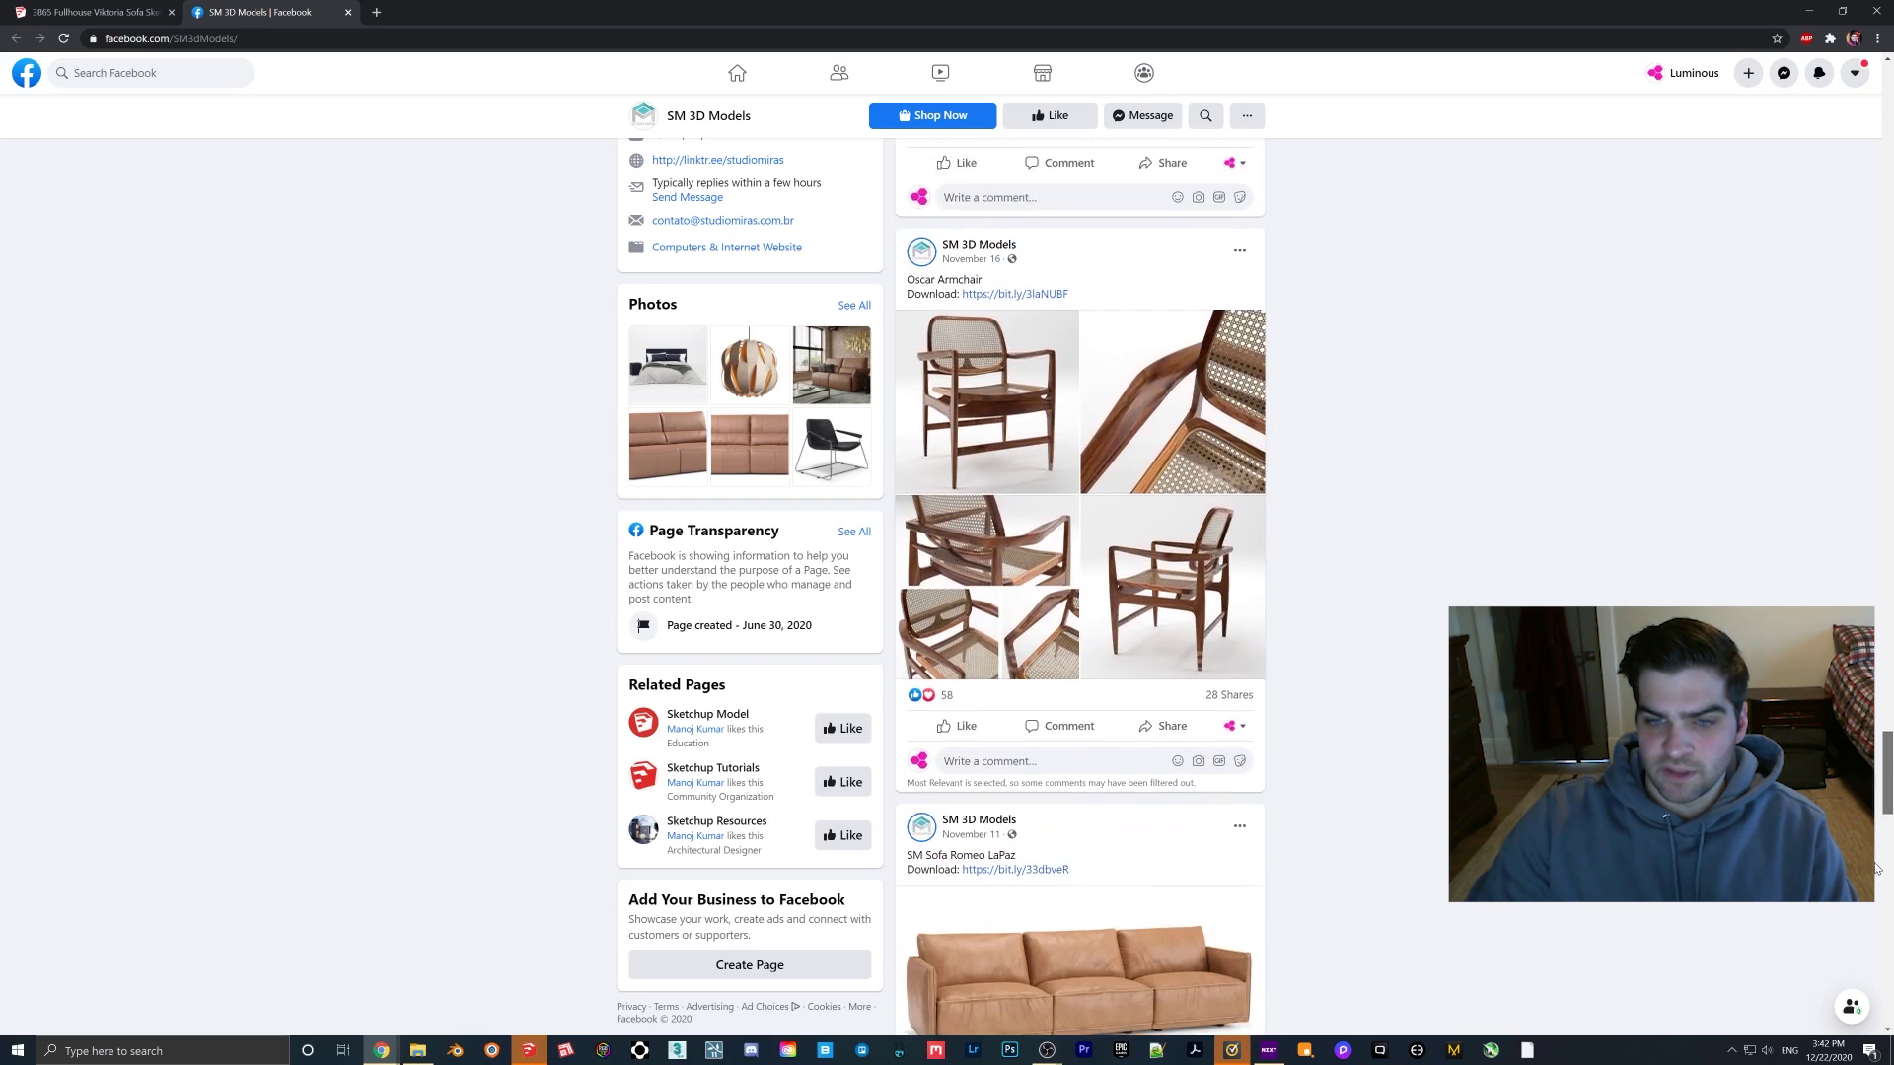
{"action": "scroll", "coordinate": [1877, 868], "scroll_direction": "down", "scroll_amount": 20}
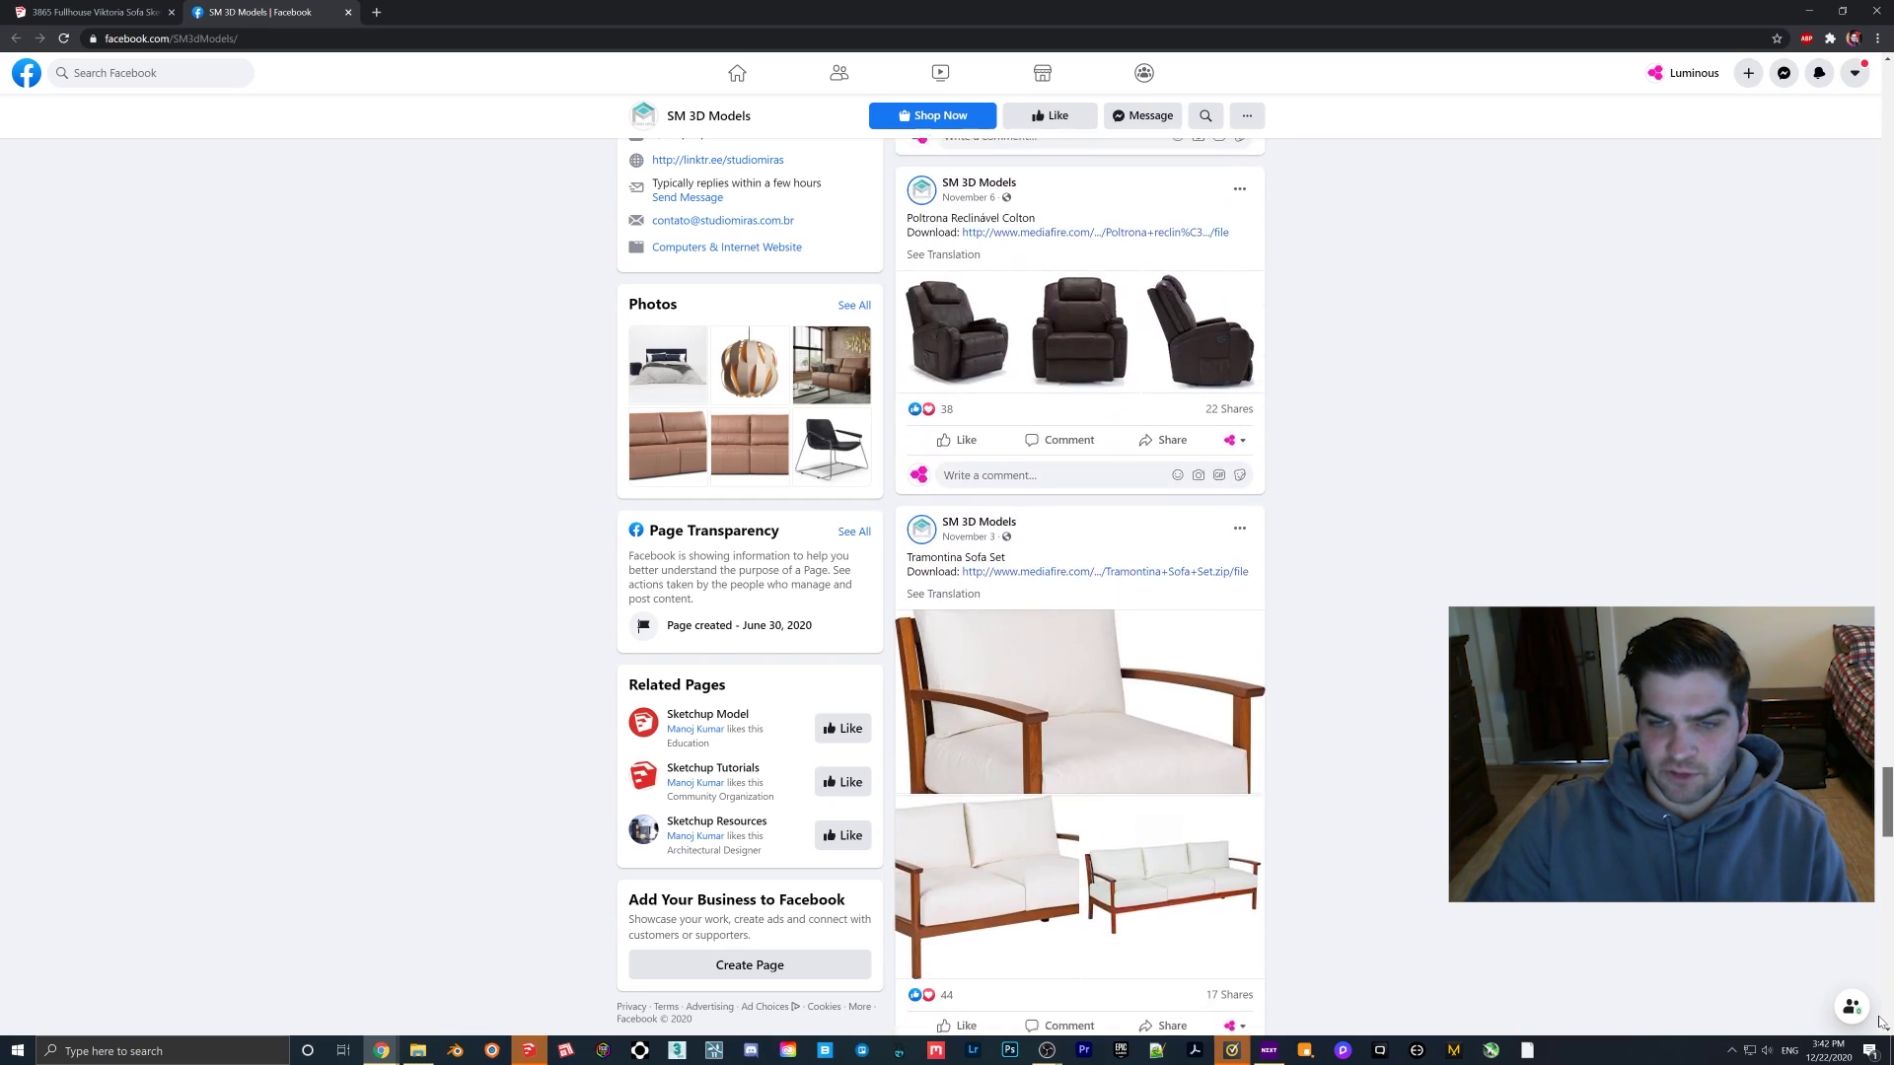
{"action": "scroll", "coordinate": [1880, 1022], "scroll_direction": "down", "scroll_amount": 7}
{"action": "scroll", "coordinate": [1261, 899], "scroll_direction": "down", "scroll_amount": 4}
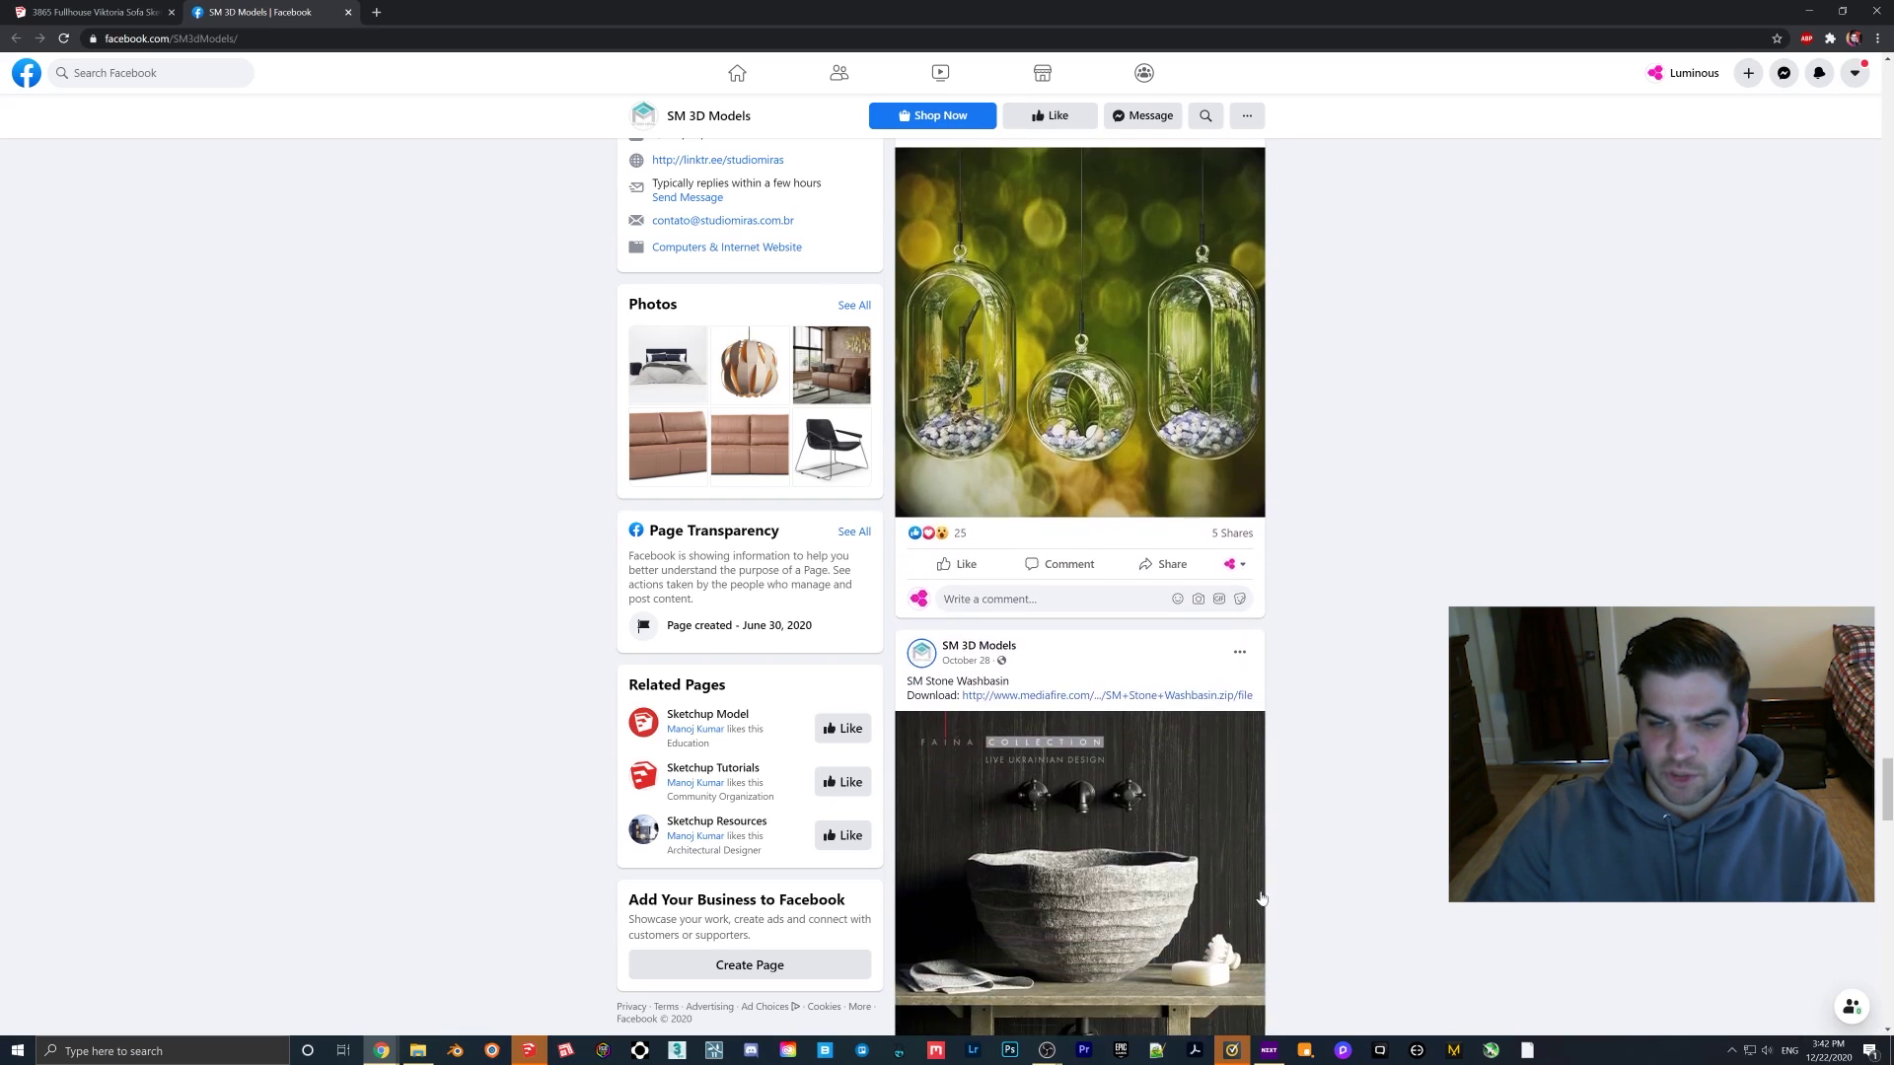
{"action": "scroll", "coordinate": [1261, 899], "scroll_direction": "down", "scroll_amount": 1}
{"action": "left_click_drag", "start_coordinate": [1882, 783], "coordinate": [1869, 935]}
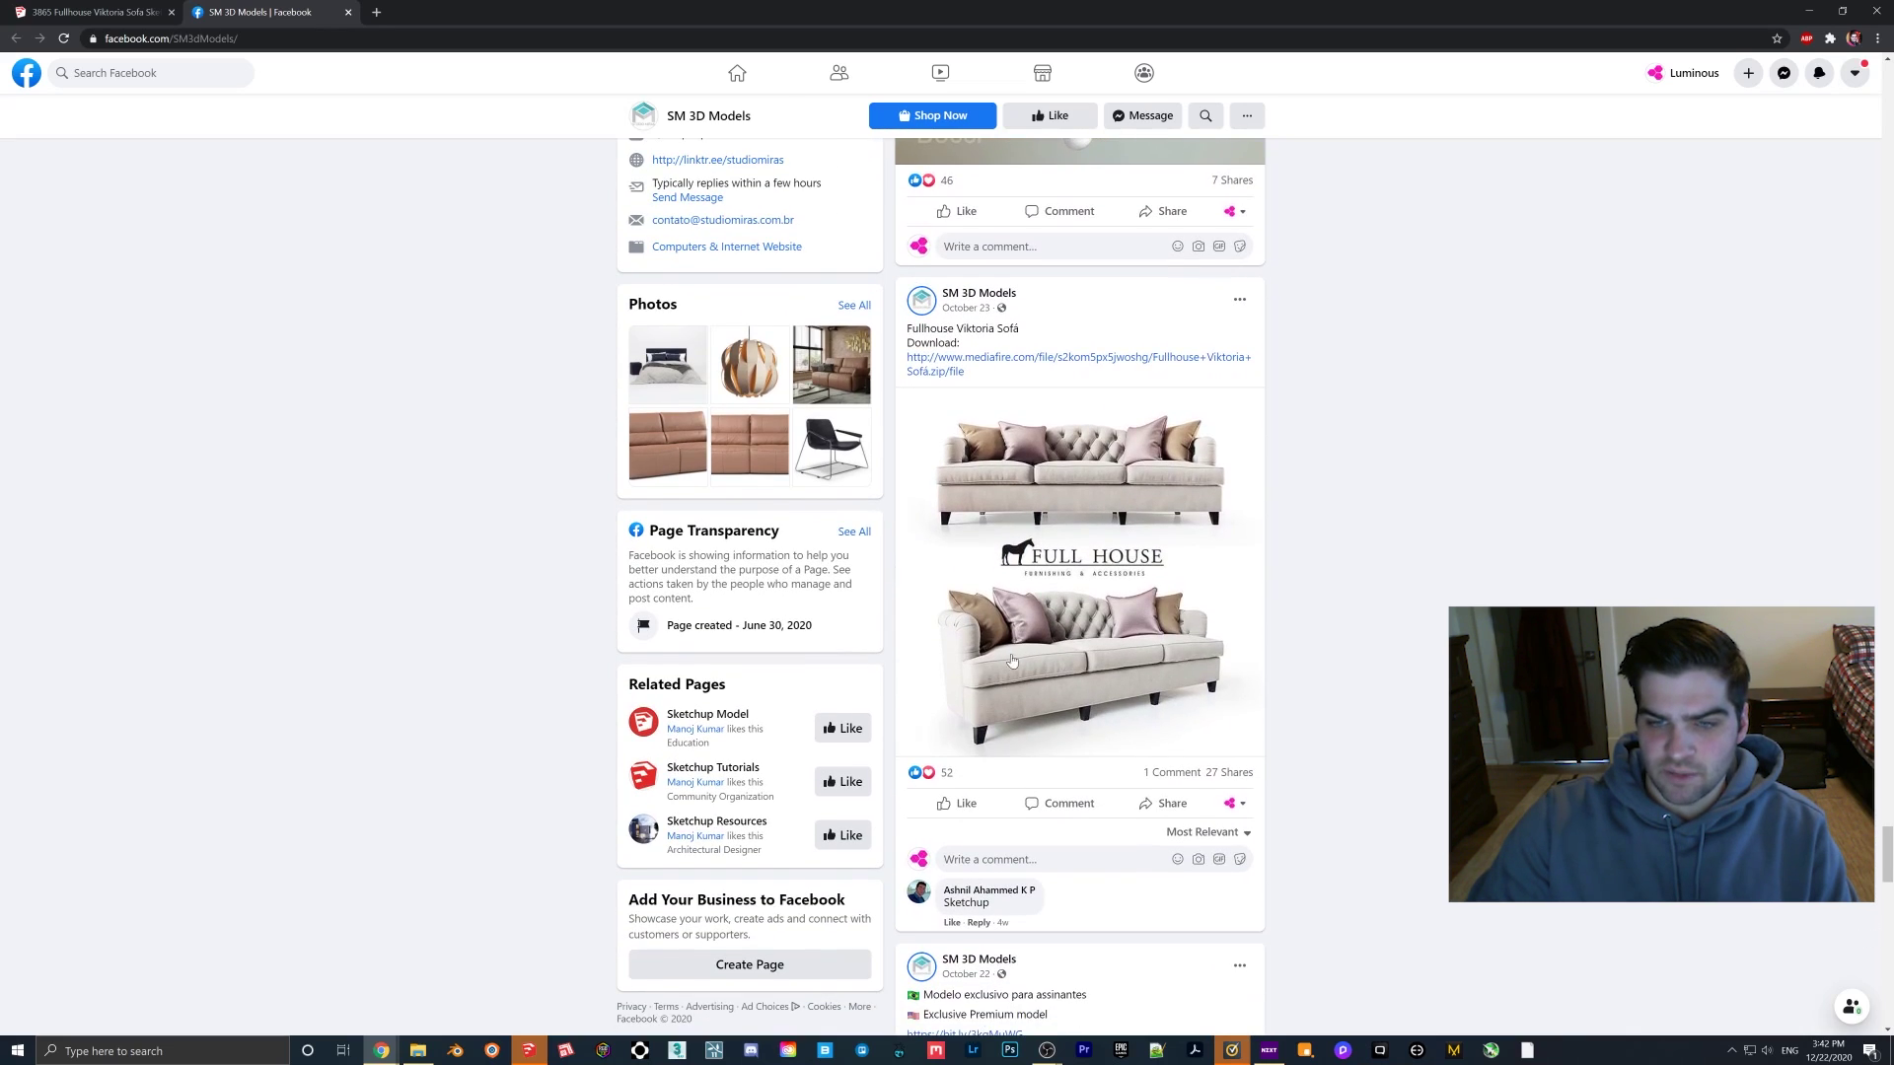
{"action": "left_click", "coordinate": [996, 358]}
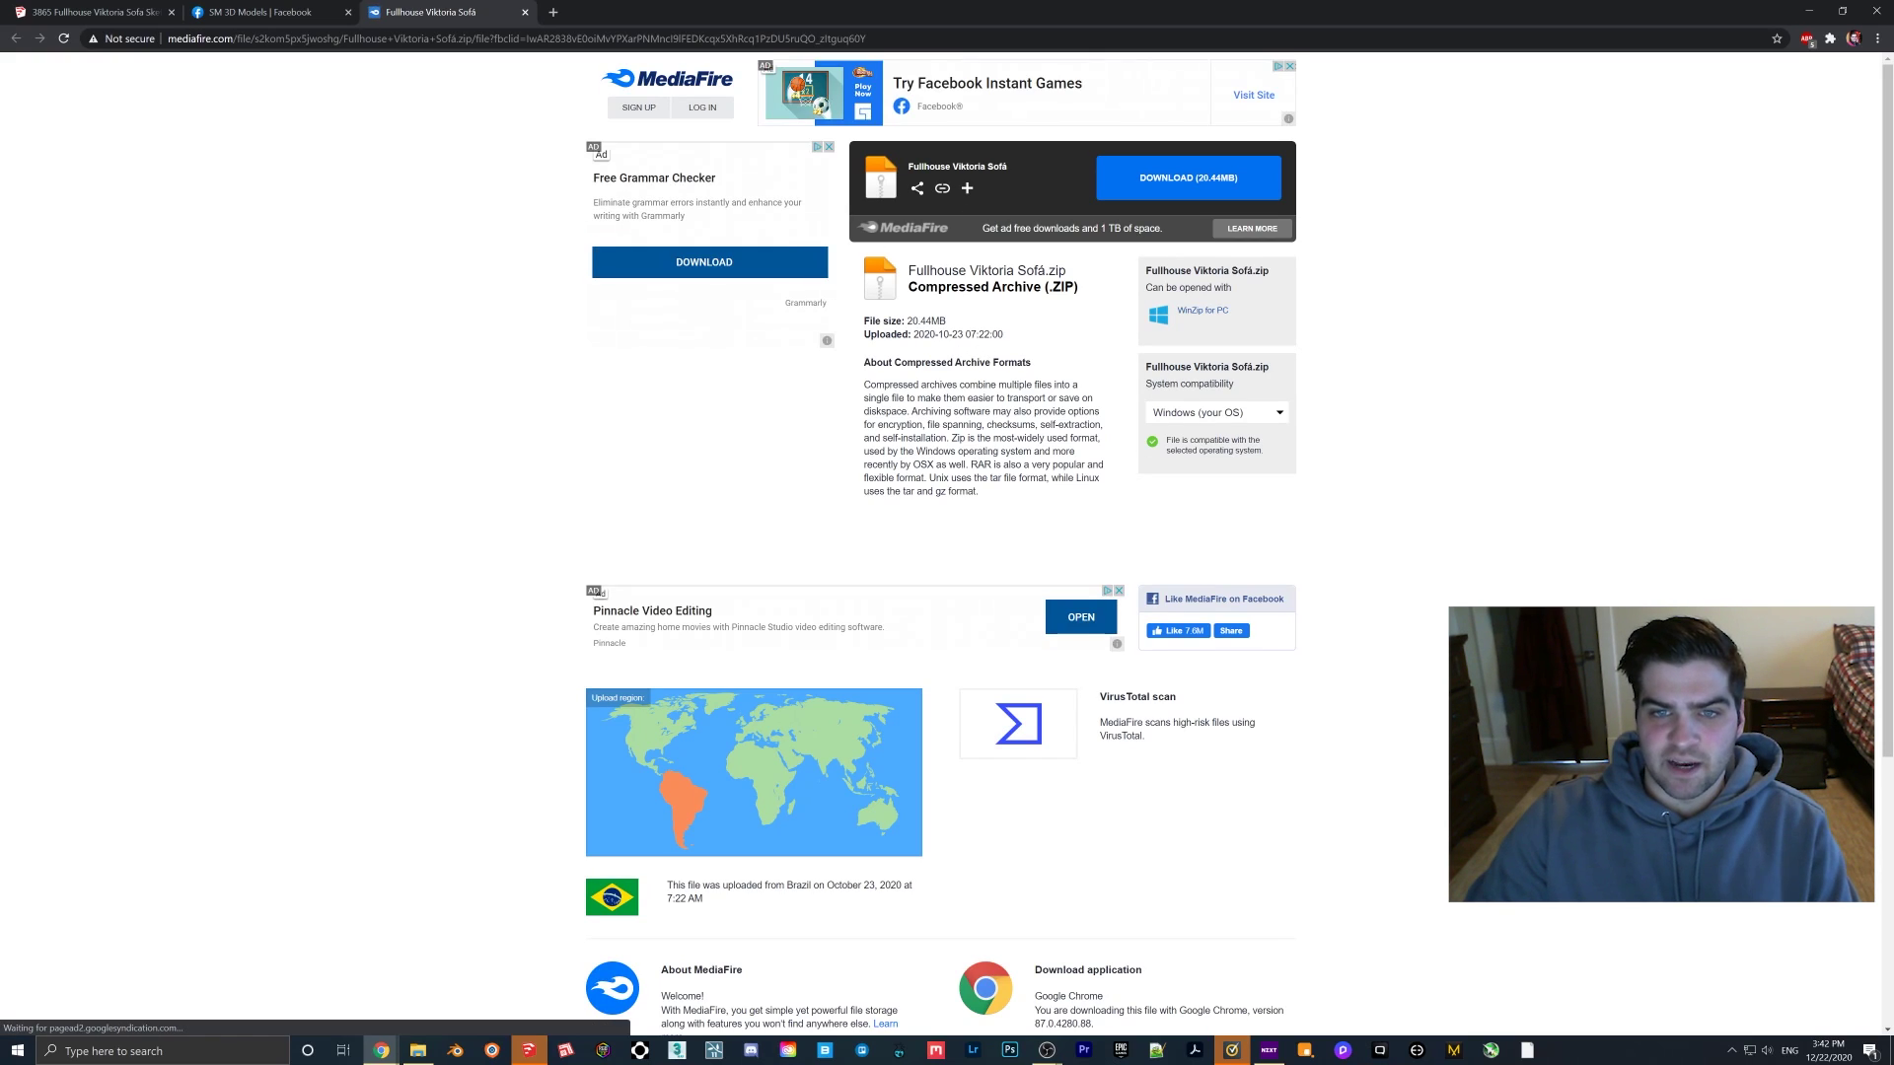
{"action": "double_click", "coordinate": [925, 321]}
{"action": "left_click", "coordinate": [434, 152]}
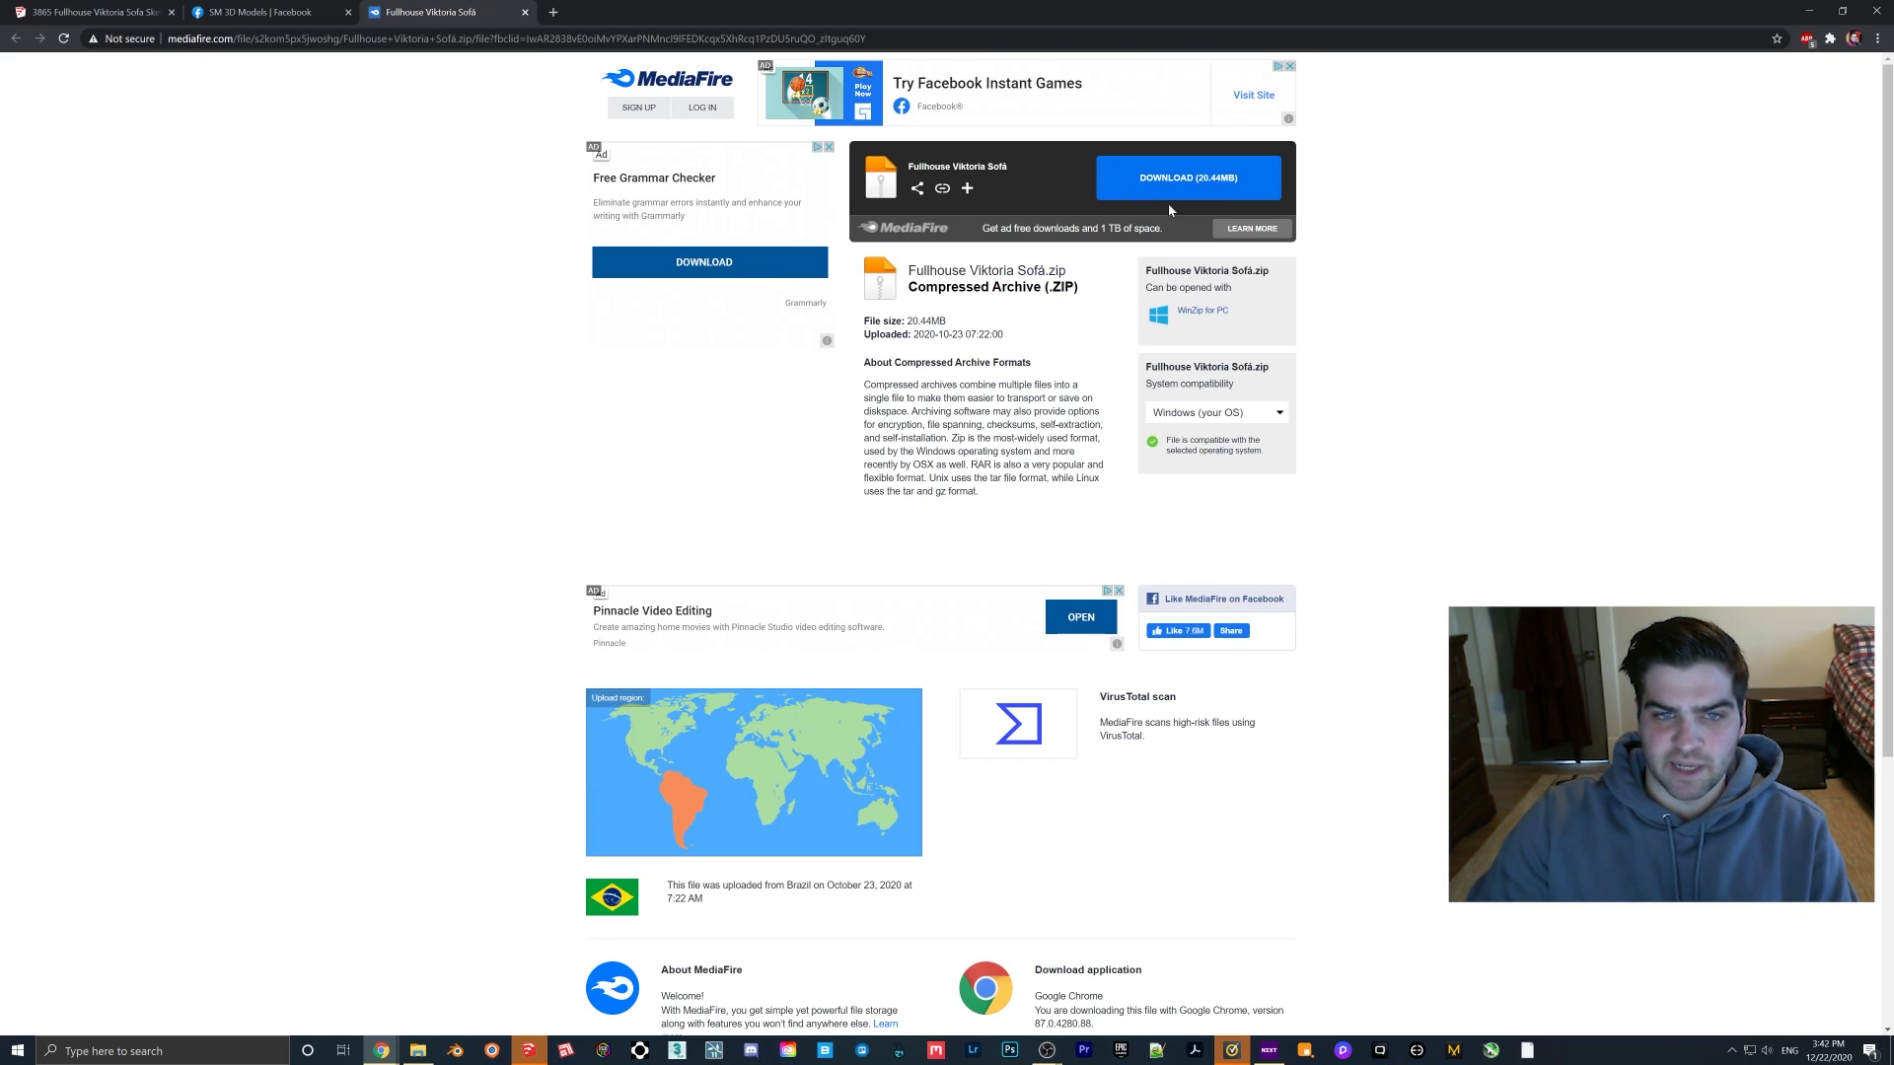
Step: Minimize the browser, open the Sketchup folder on the desktop, and delete the LC-0012 Wicker Chair model from it
{"action": "left_click", "coordinate": [1808, 11]}
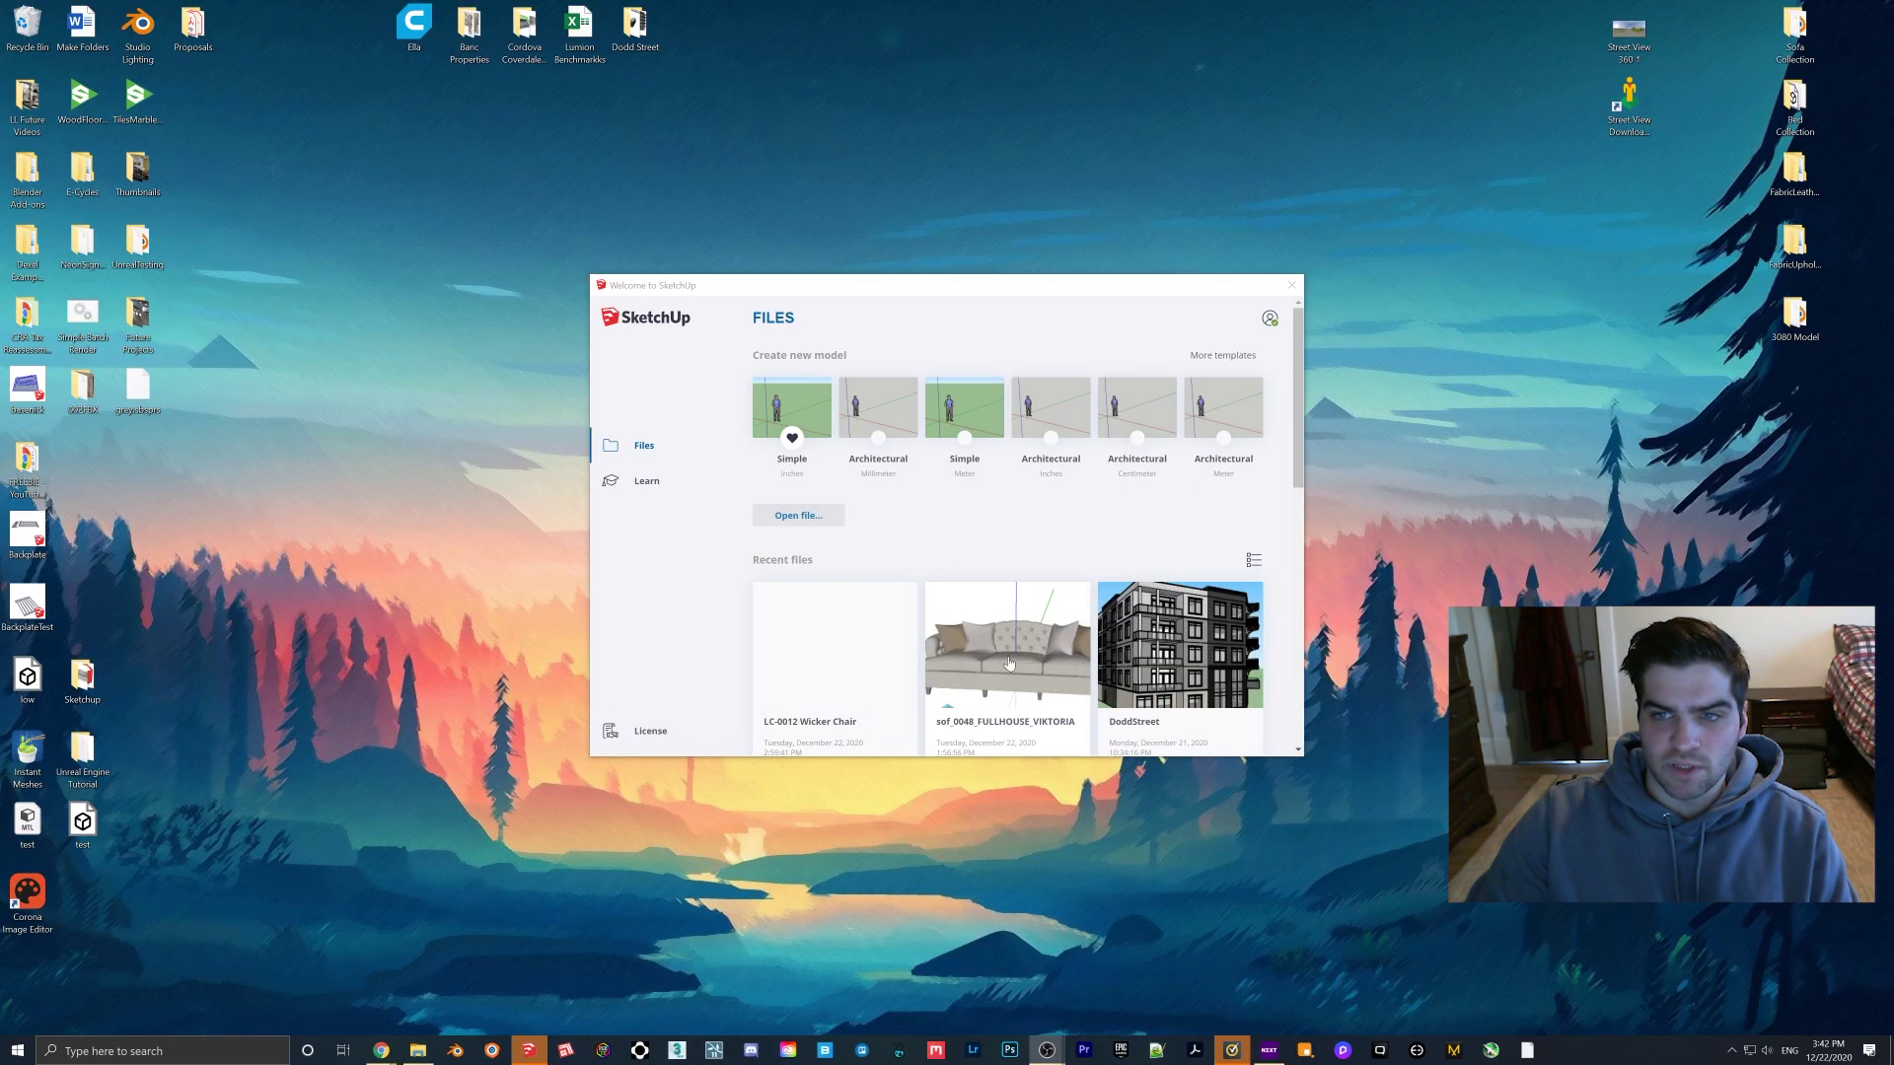
{"action": "double_click", "coordinate": [99, 686]}
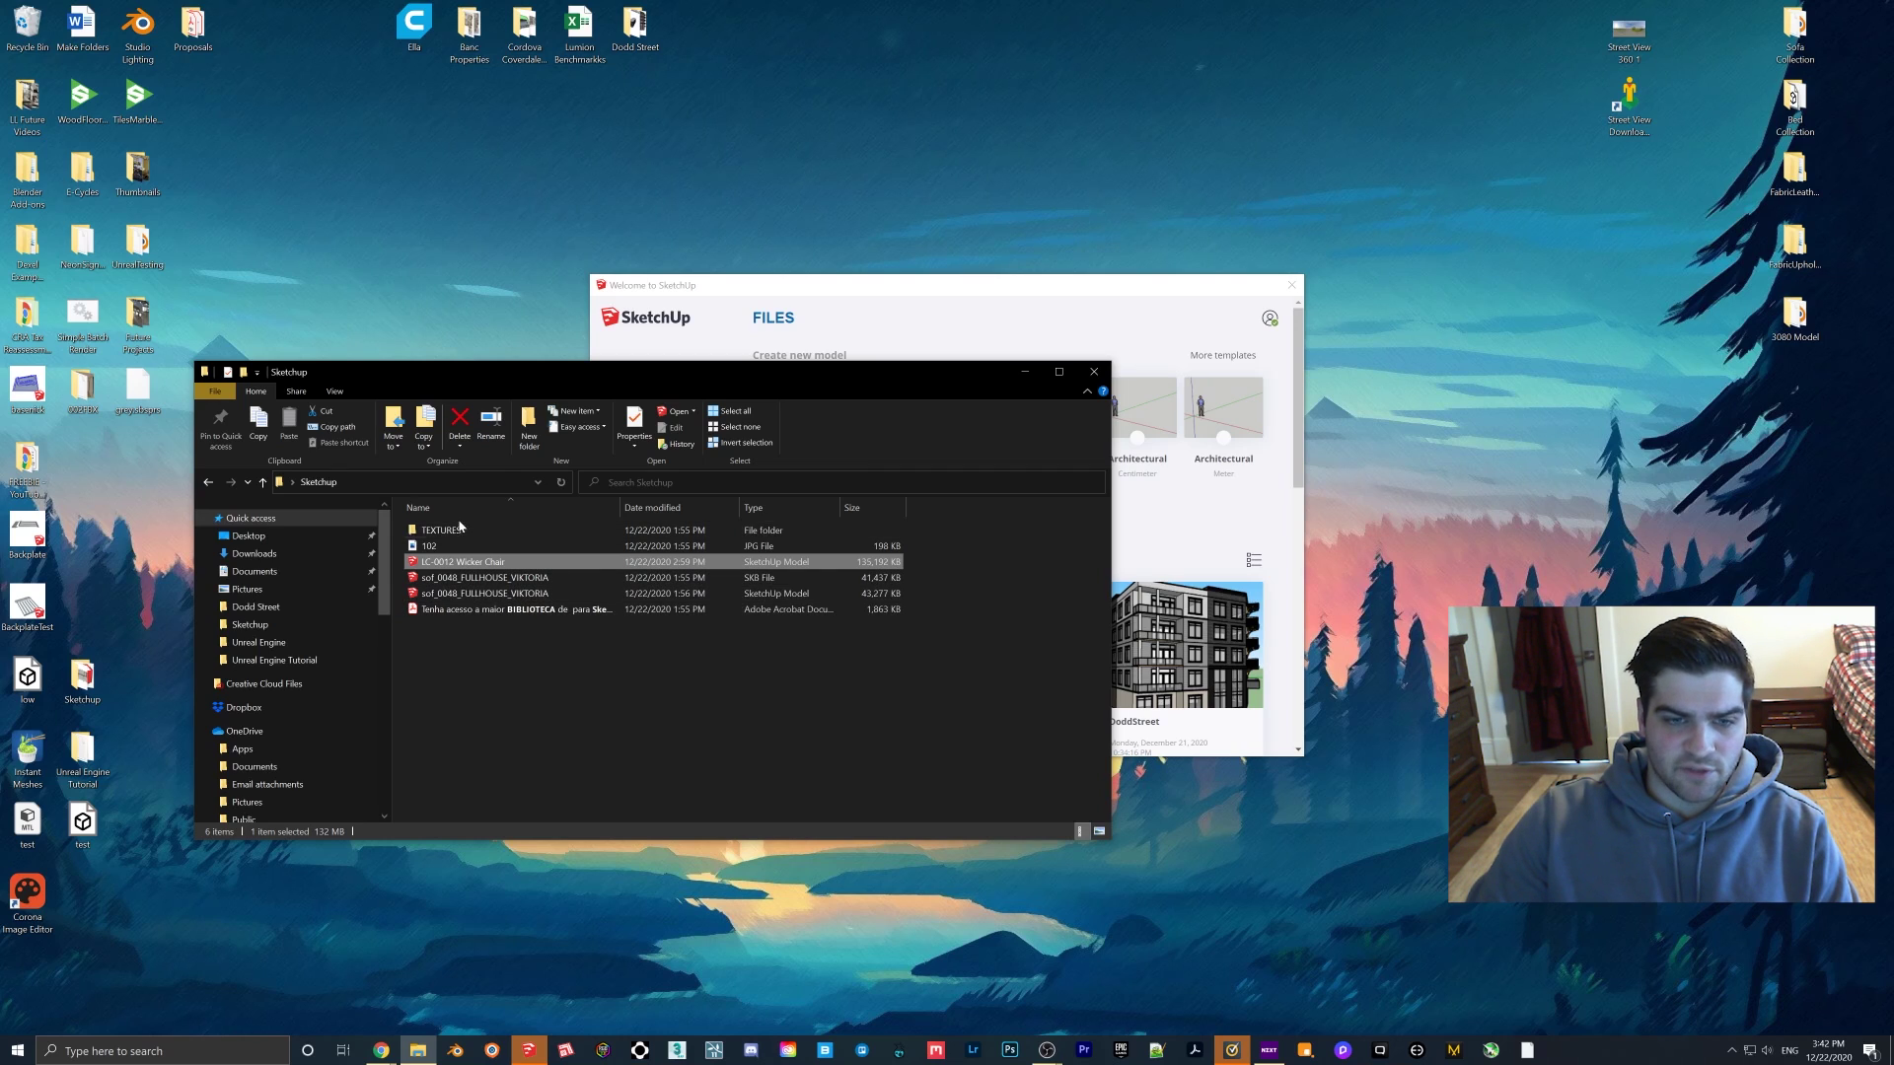
{"action": "double_click", "coordinate": [480, 532]}
{"action": "key", "text": "alt+Left"}
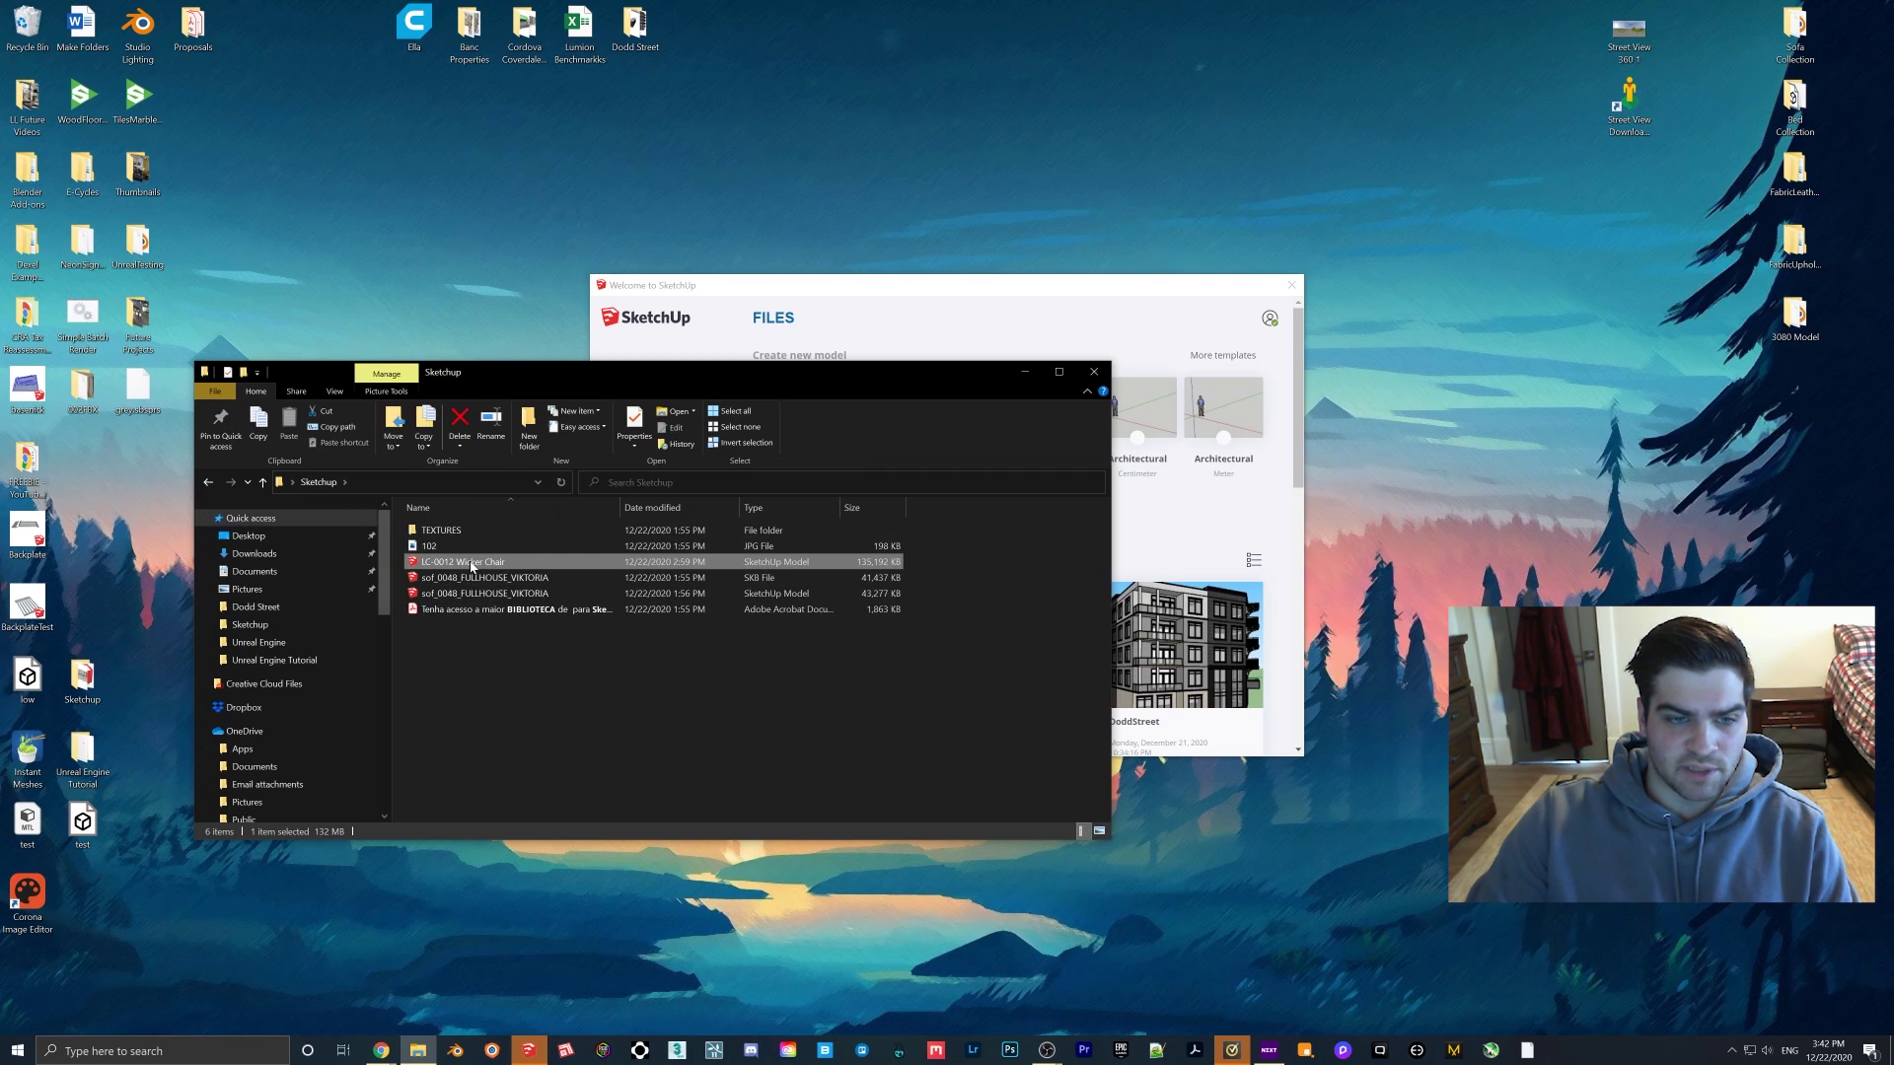
{"action": "key", "text": "Delete"}
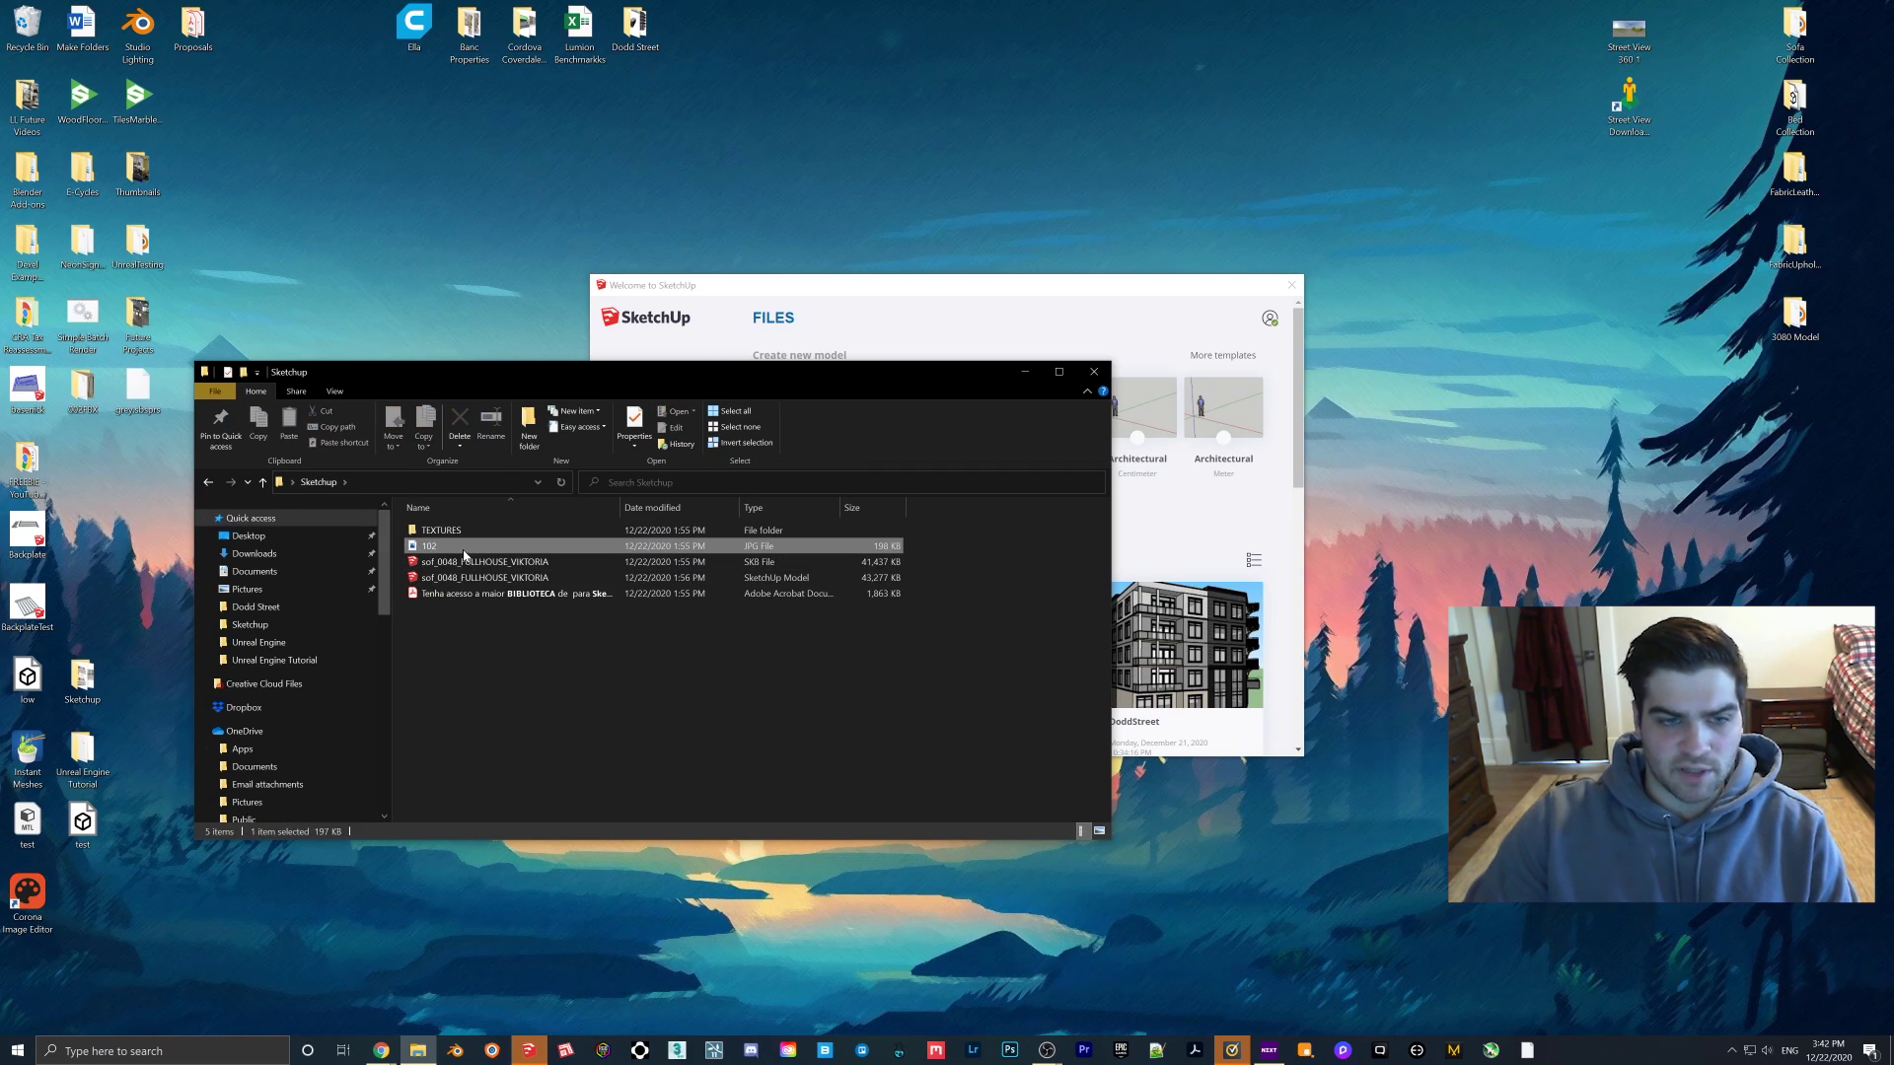
Step: Preview the 102 sofa image, then open the recent file sof_0048_FULLHOUSE_VIKTORIA in SketchUp
{"action": "double_click", "coordinate": [431, 547]}
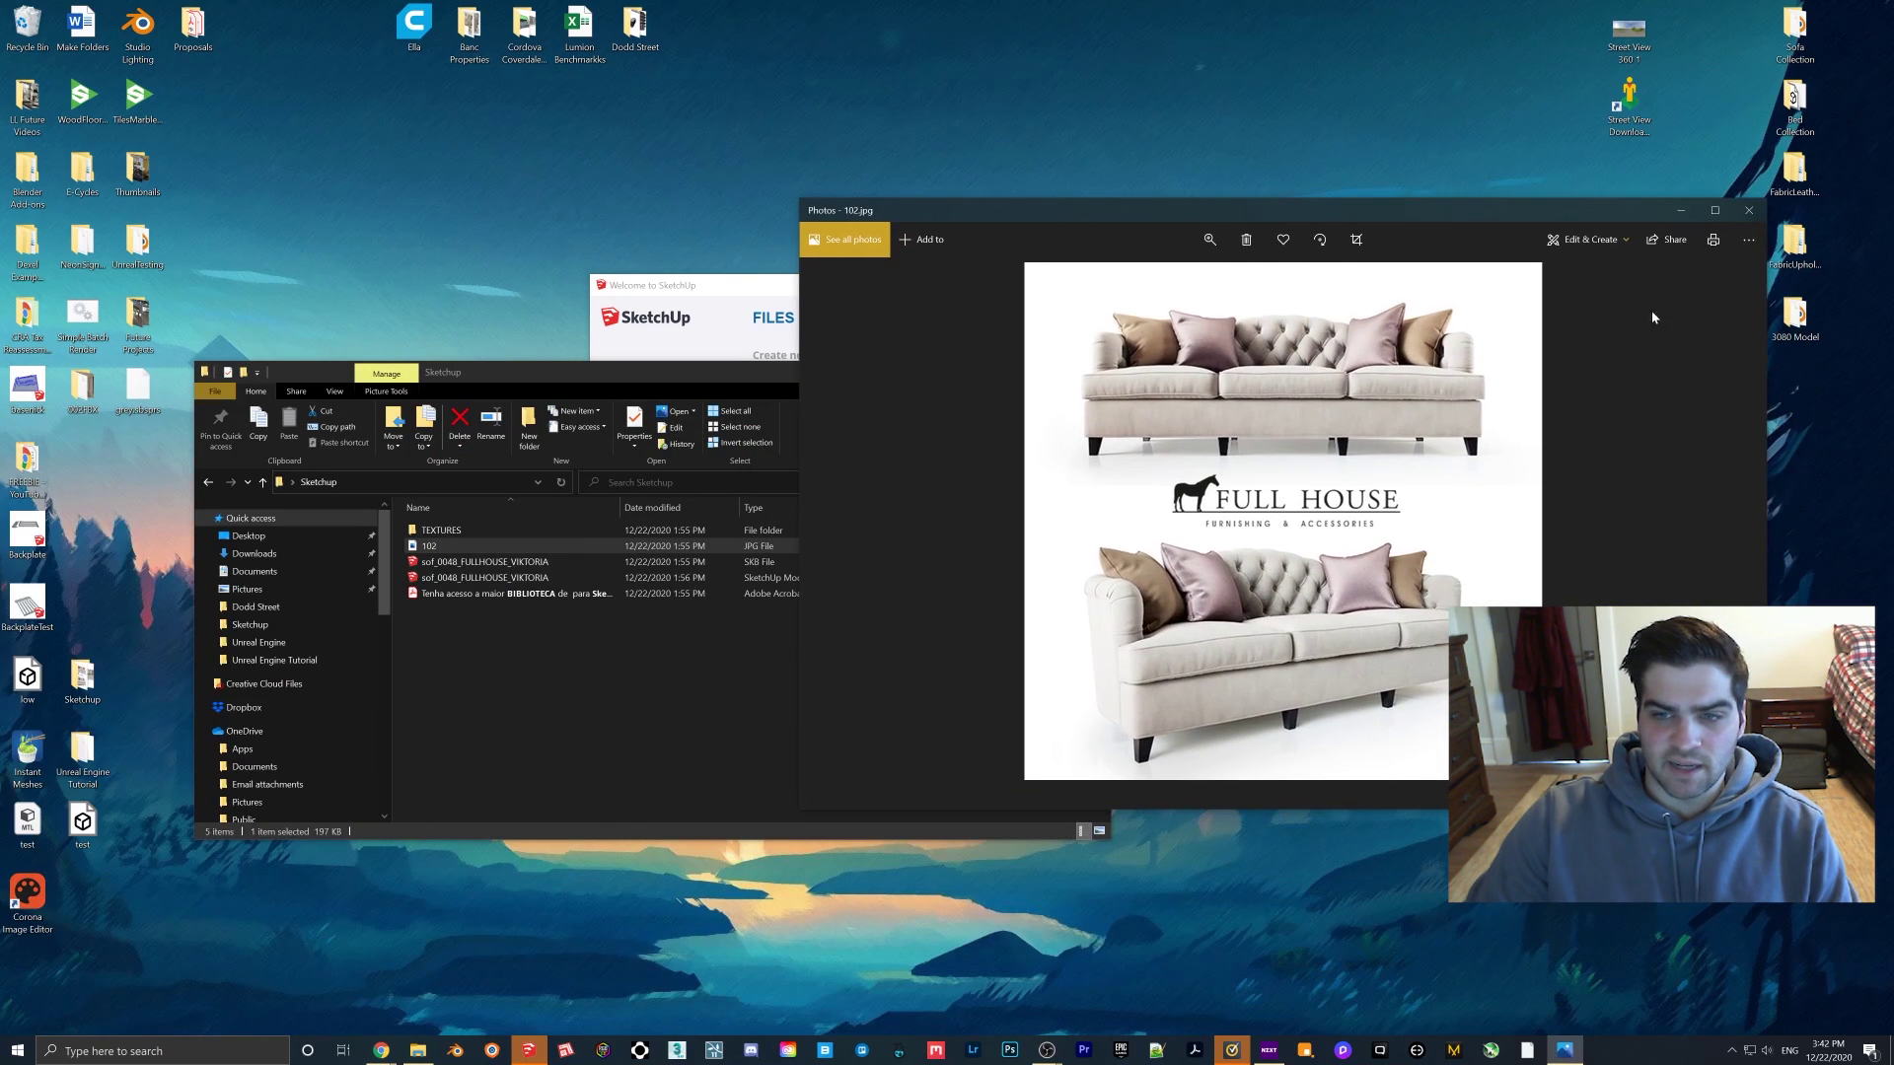
{"action": "left_click", "coordinate": [1749, 210]}
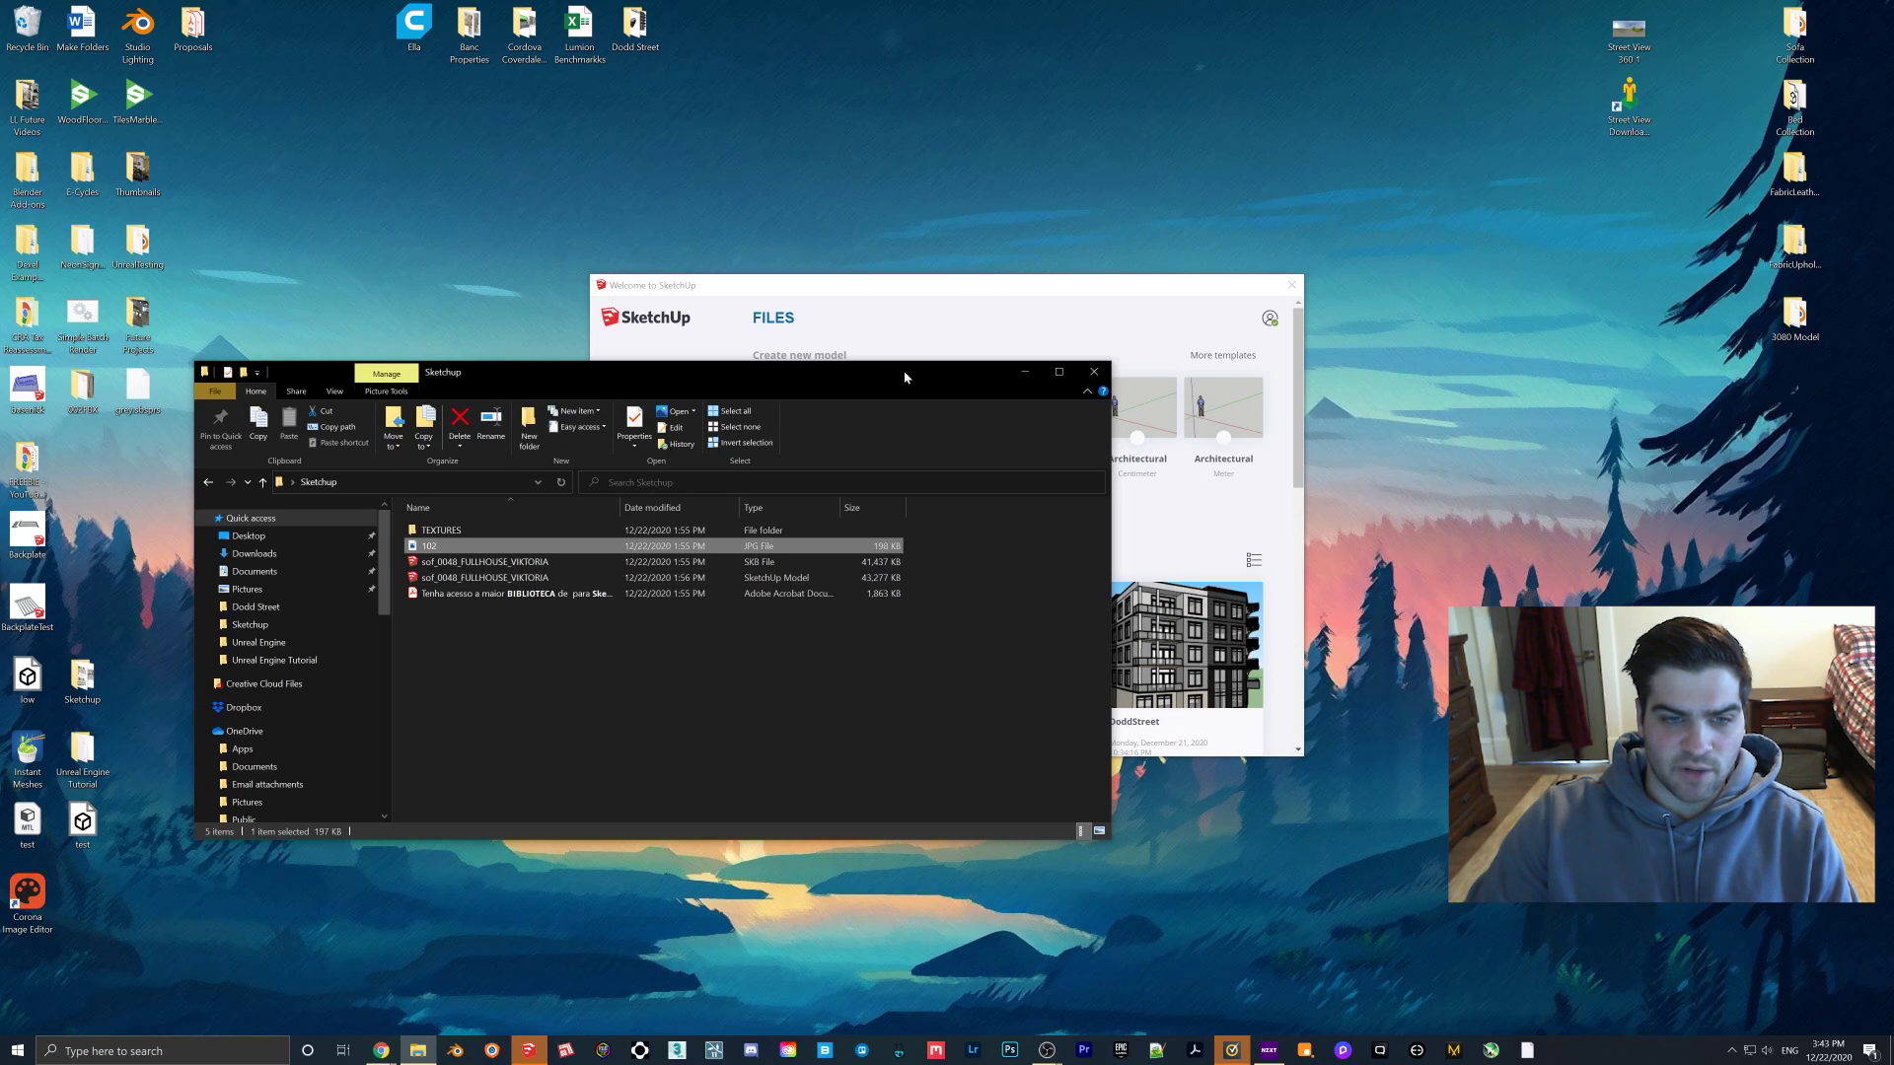
{"action": "left_click", "coordinate": [922, 334]}
{"action": "left_click", "coordinate": [1016, 666]}
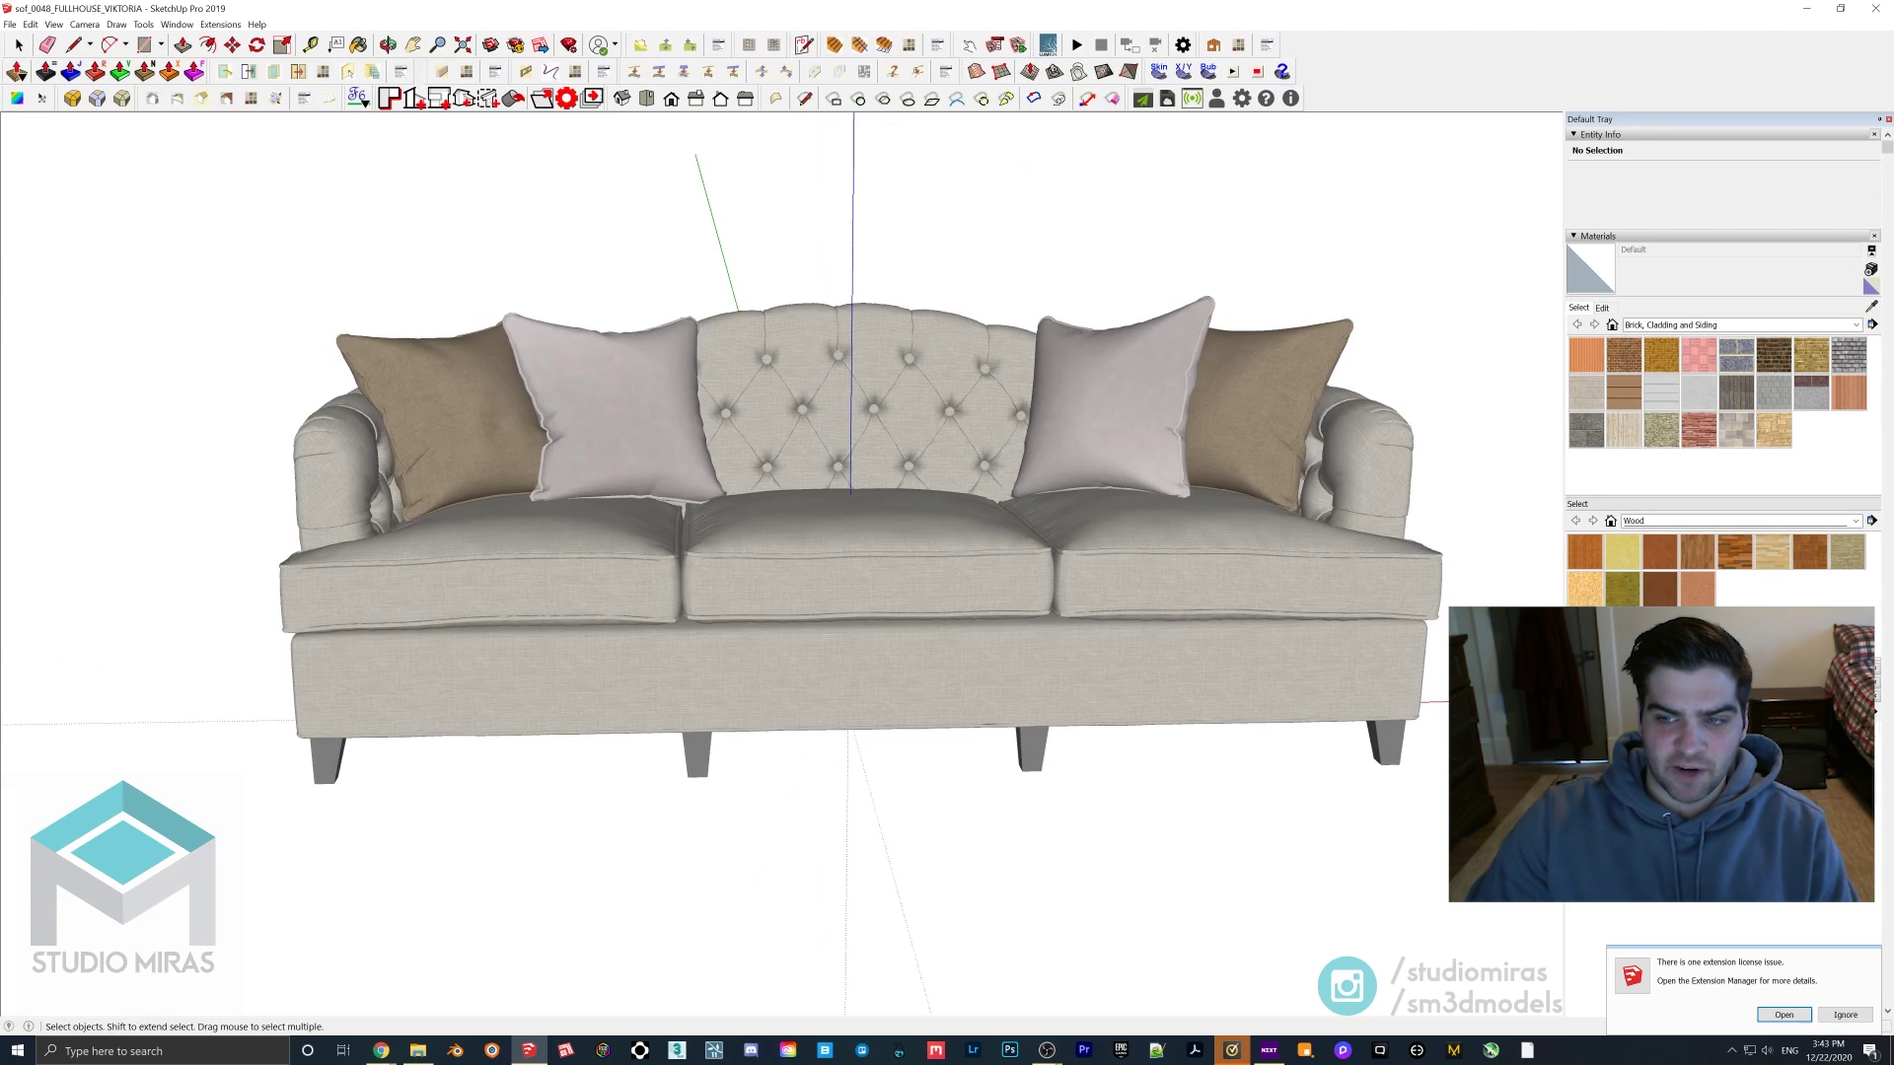
Step: View the sofa from several angles, enter its nested groups and select the middle seat cushion's top surface with its edges
{"action": "middle_click_drag", "start_coordinate": [1050, 684], "coordinate": [1108, 685]}
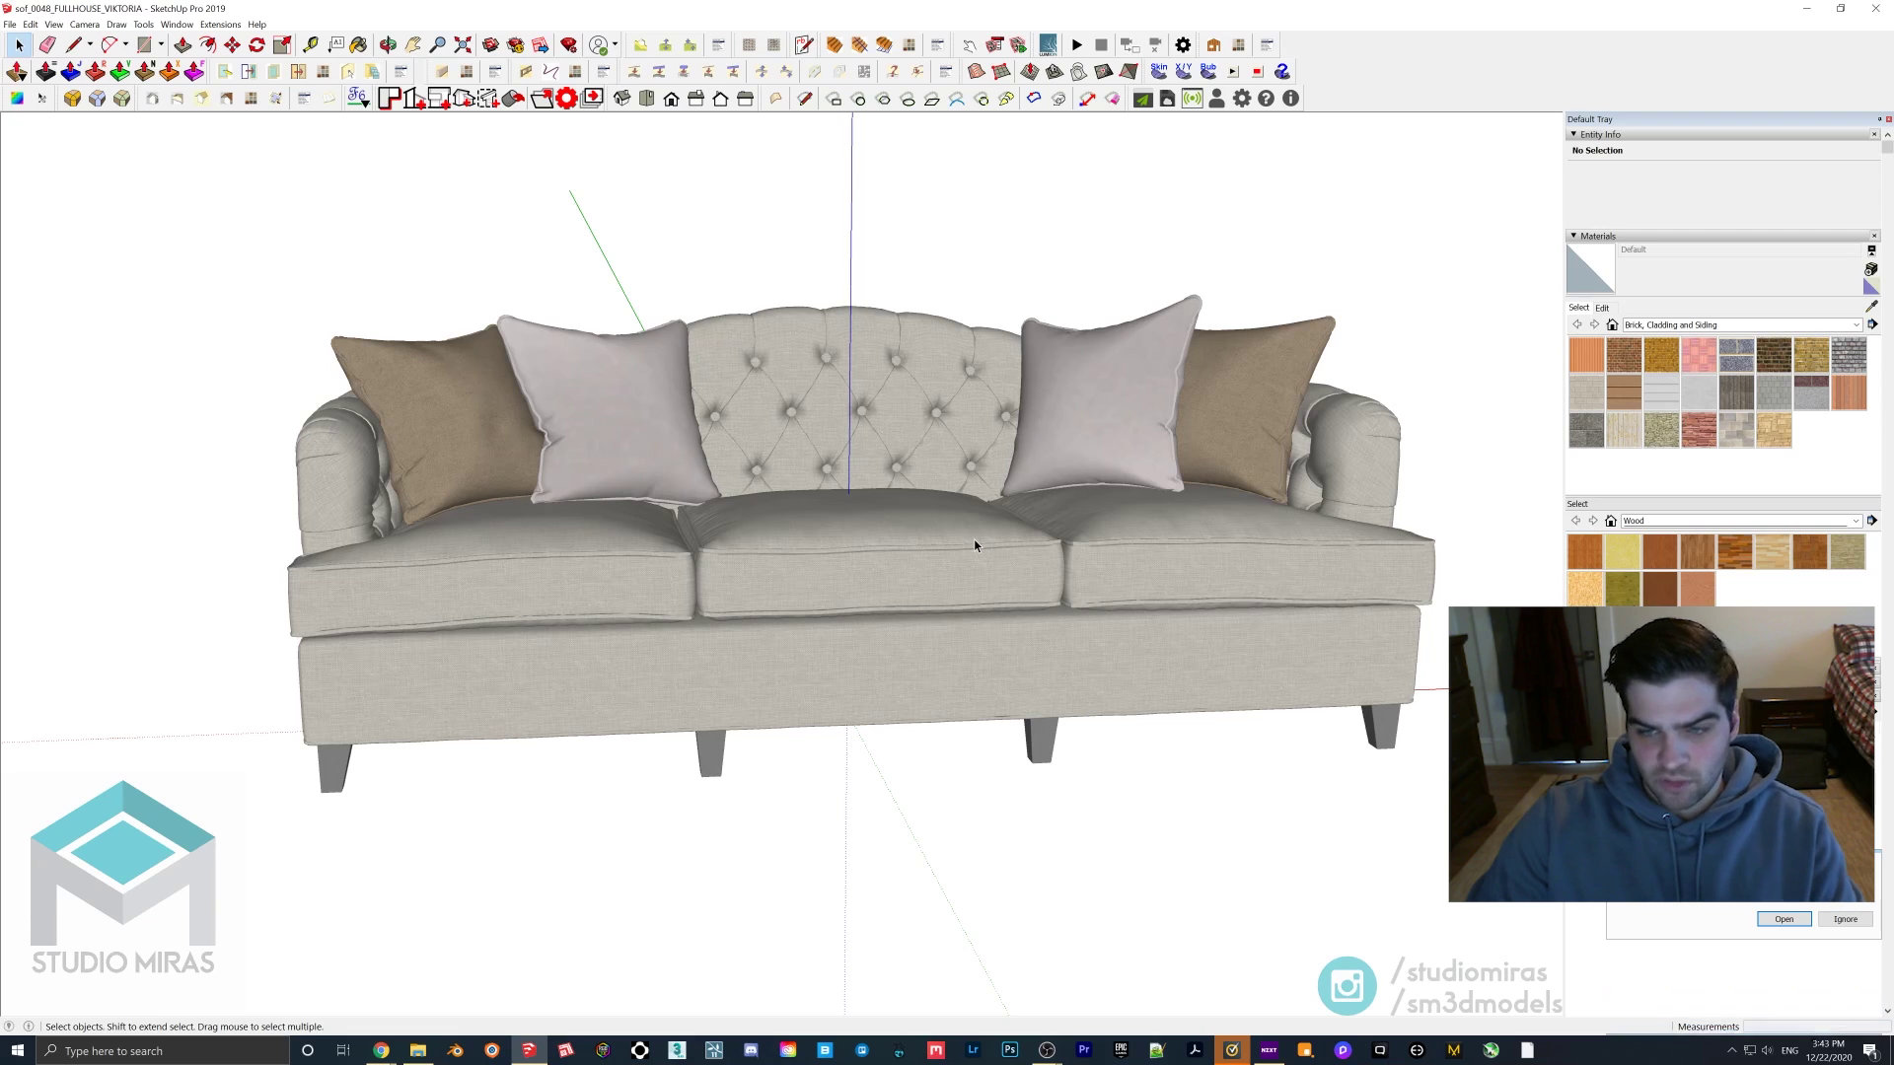
{"action": "middle_click_drag", "start_coordinate": [1069, 494], "coordinate": [1469, 447]}
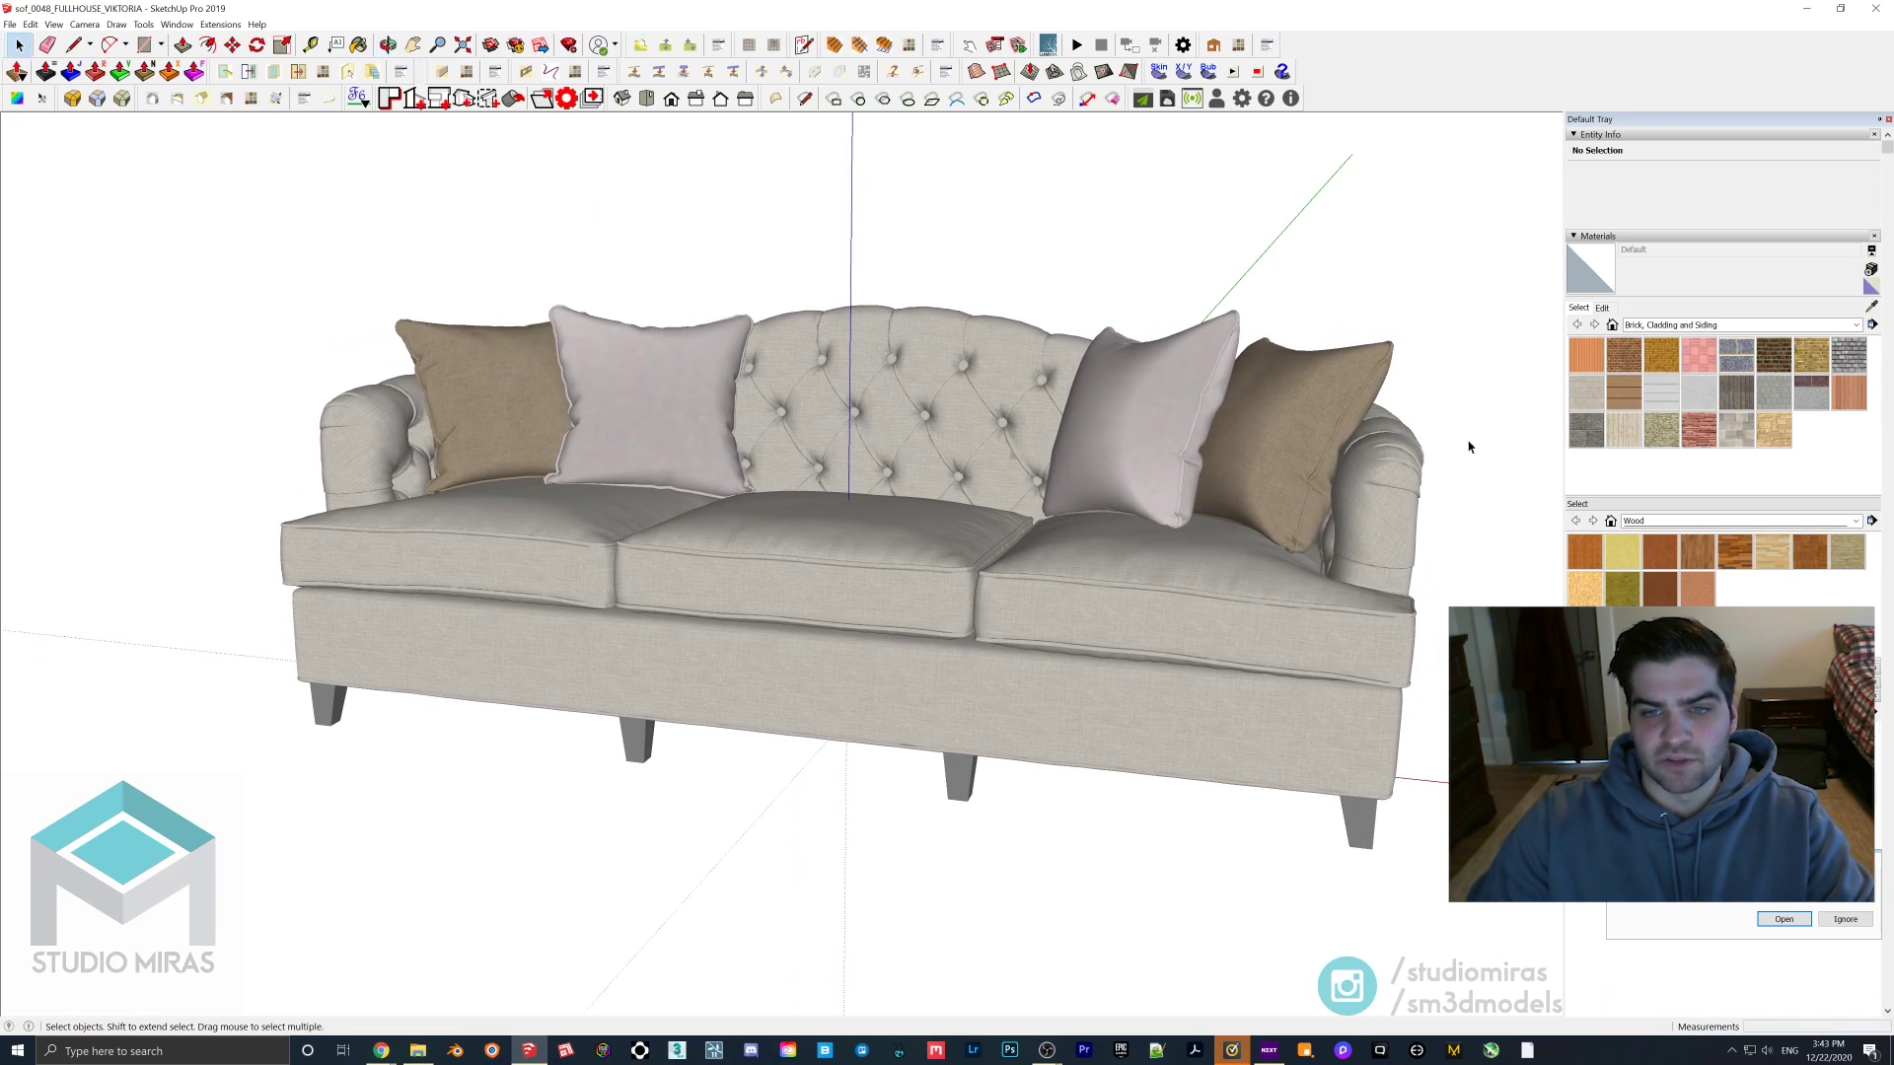
{"action": "middle_click_drag", "start_coordinate": [1134, 582], "coordinate": [843, 576]}
{"action": "double_click", "coordinate": [831, 544]}
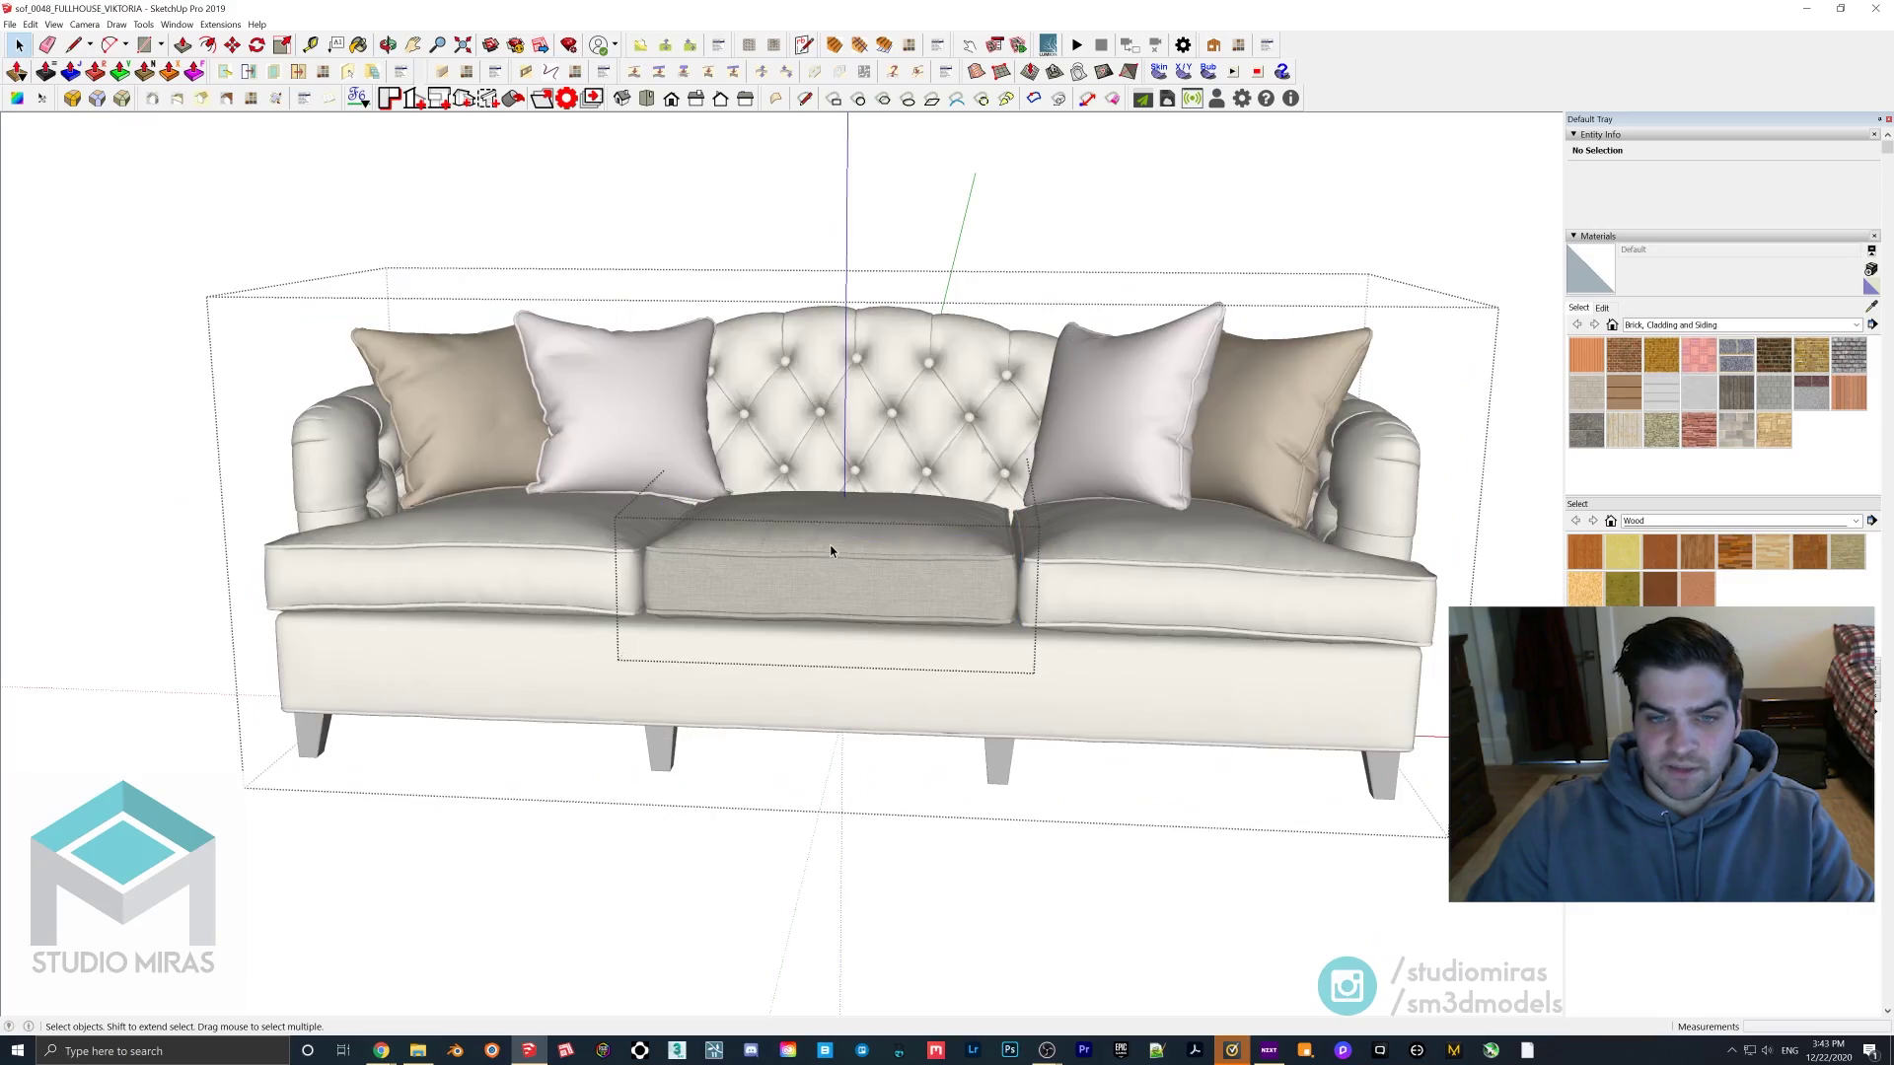
{"action": "left_click", "coordinate": [831, 545]}
{"action": "double_click", "coordinate": [830, 546]}
{"action": "middle_click_drag", "start_coordinate": [831, 547], "coordinate": [784, 548]}
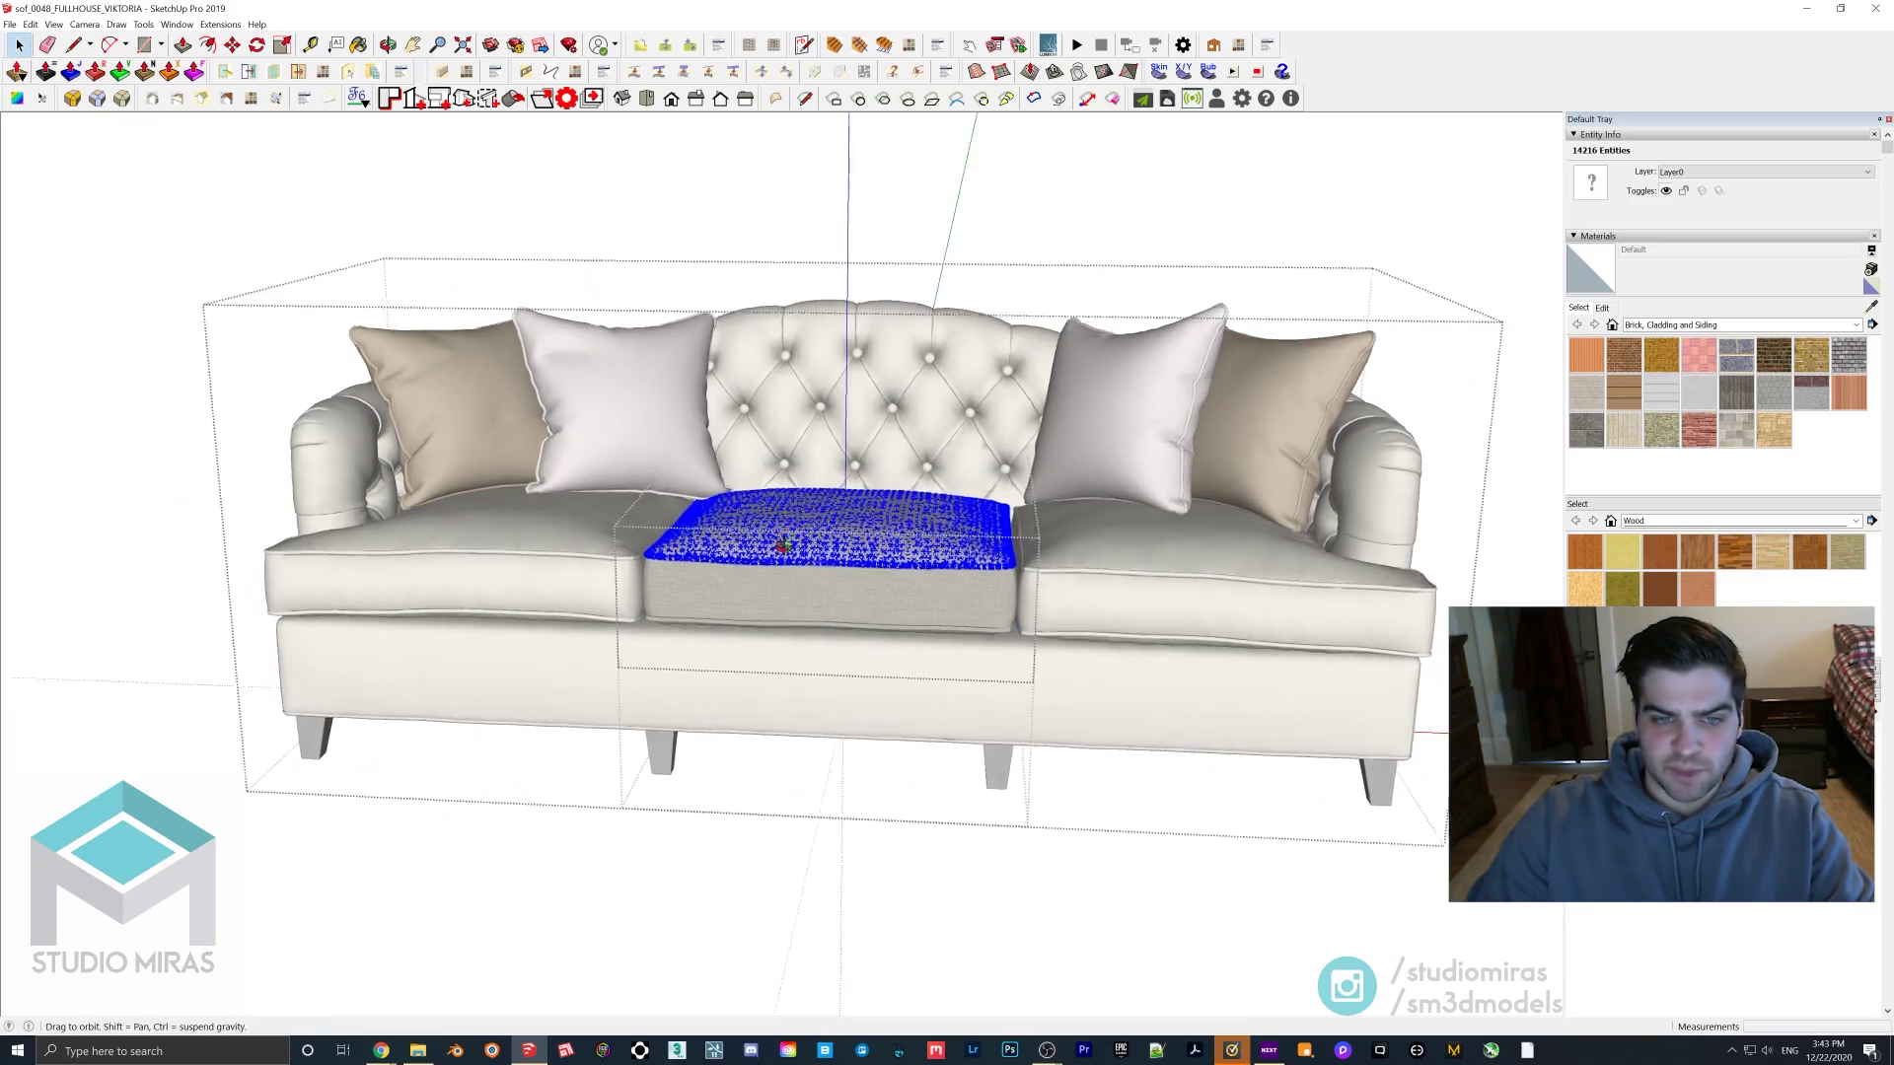
Step: Examine the mesh density on the middle seat cushion's top surface up close, and leave the cushion's group
{"action": "scroll", "coordinate": [784, 545], "scroll_direction": "up", "scroll_amount": 10}
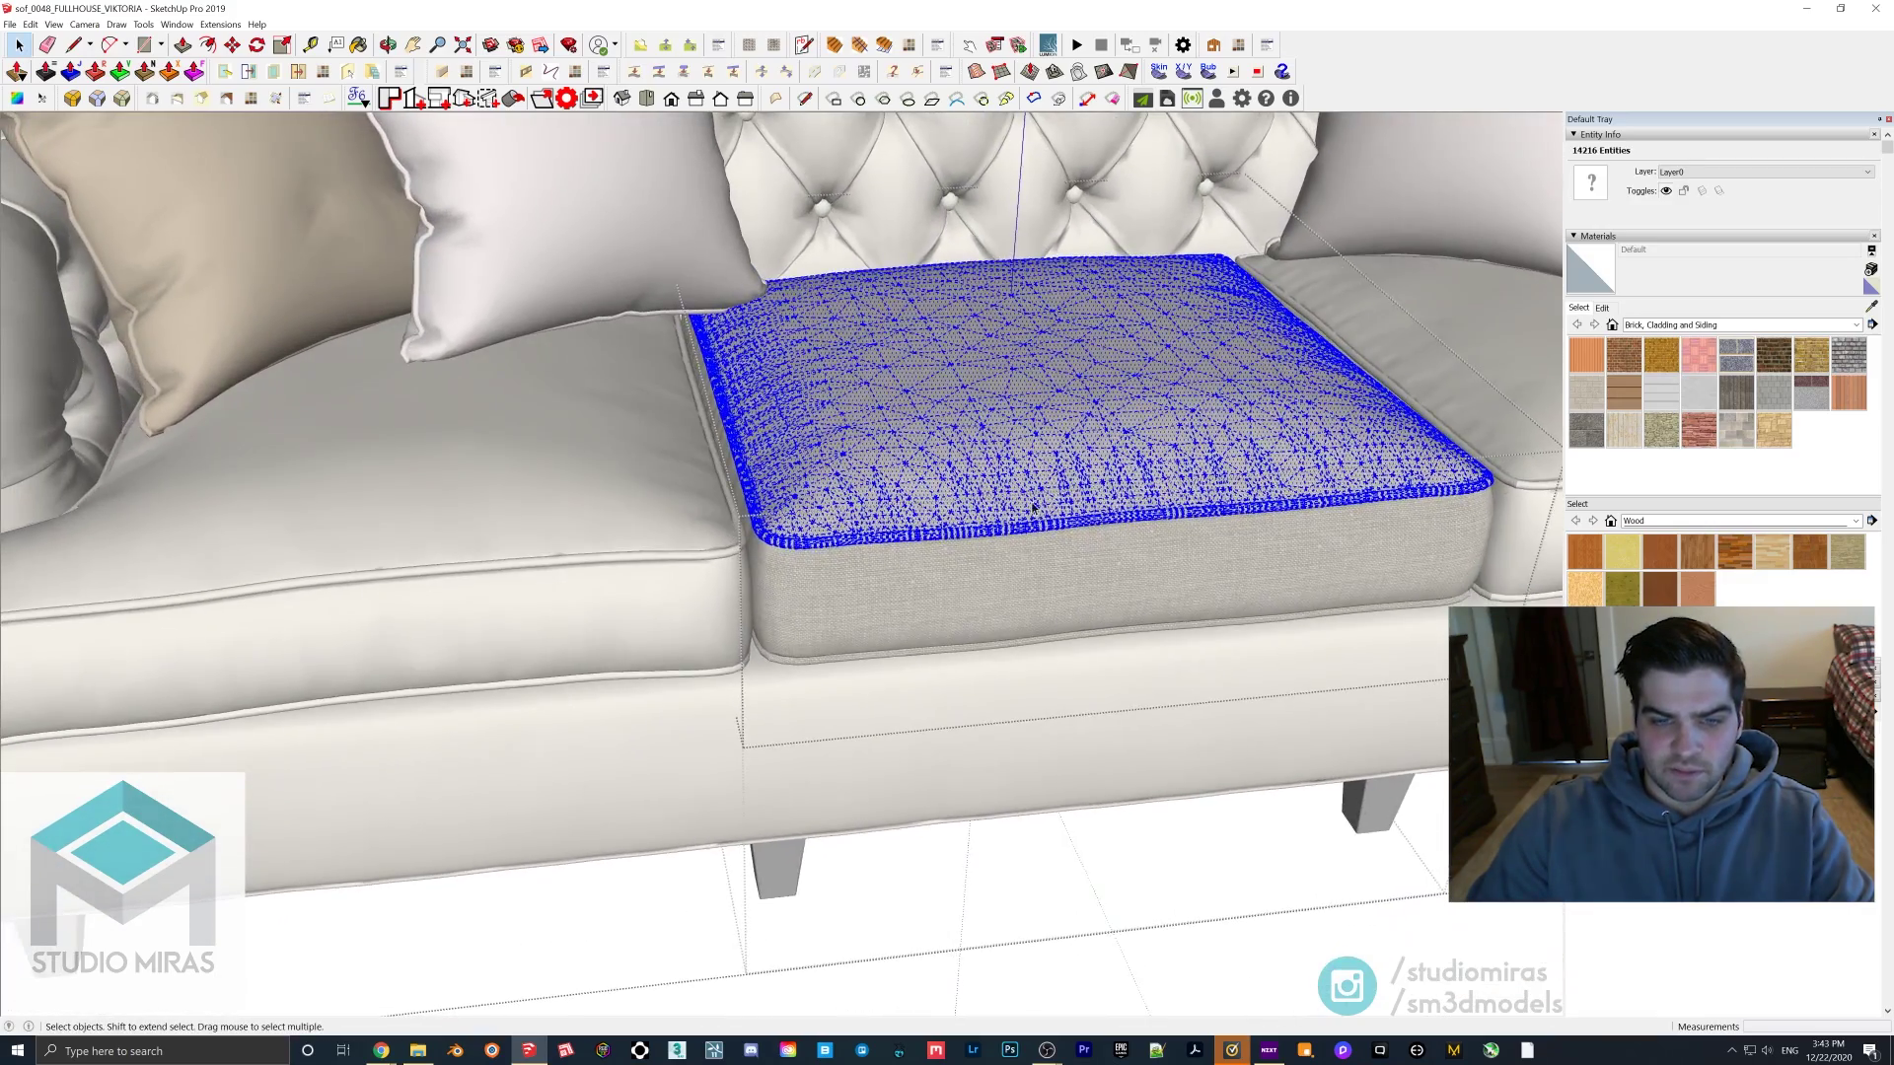
{"action": "scroll", "coordinate": [1034, 508], "scroll_direction": "up", "scroll_amount": 5}
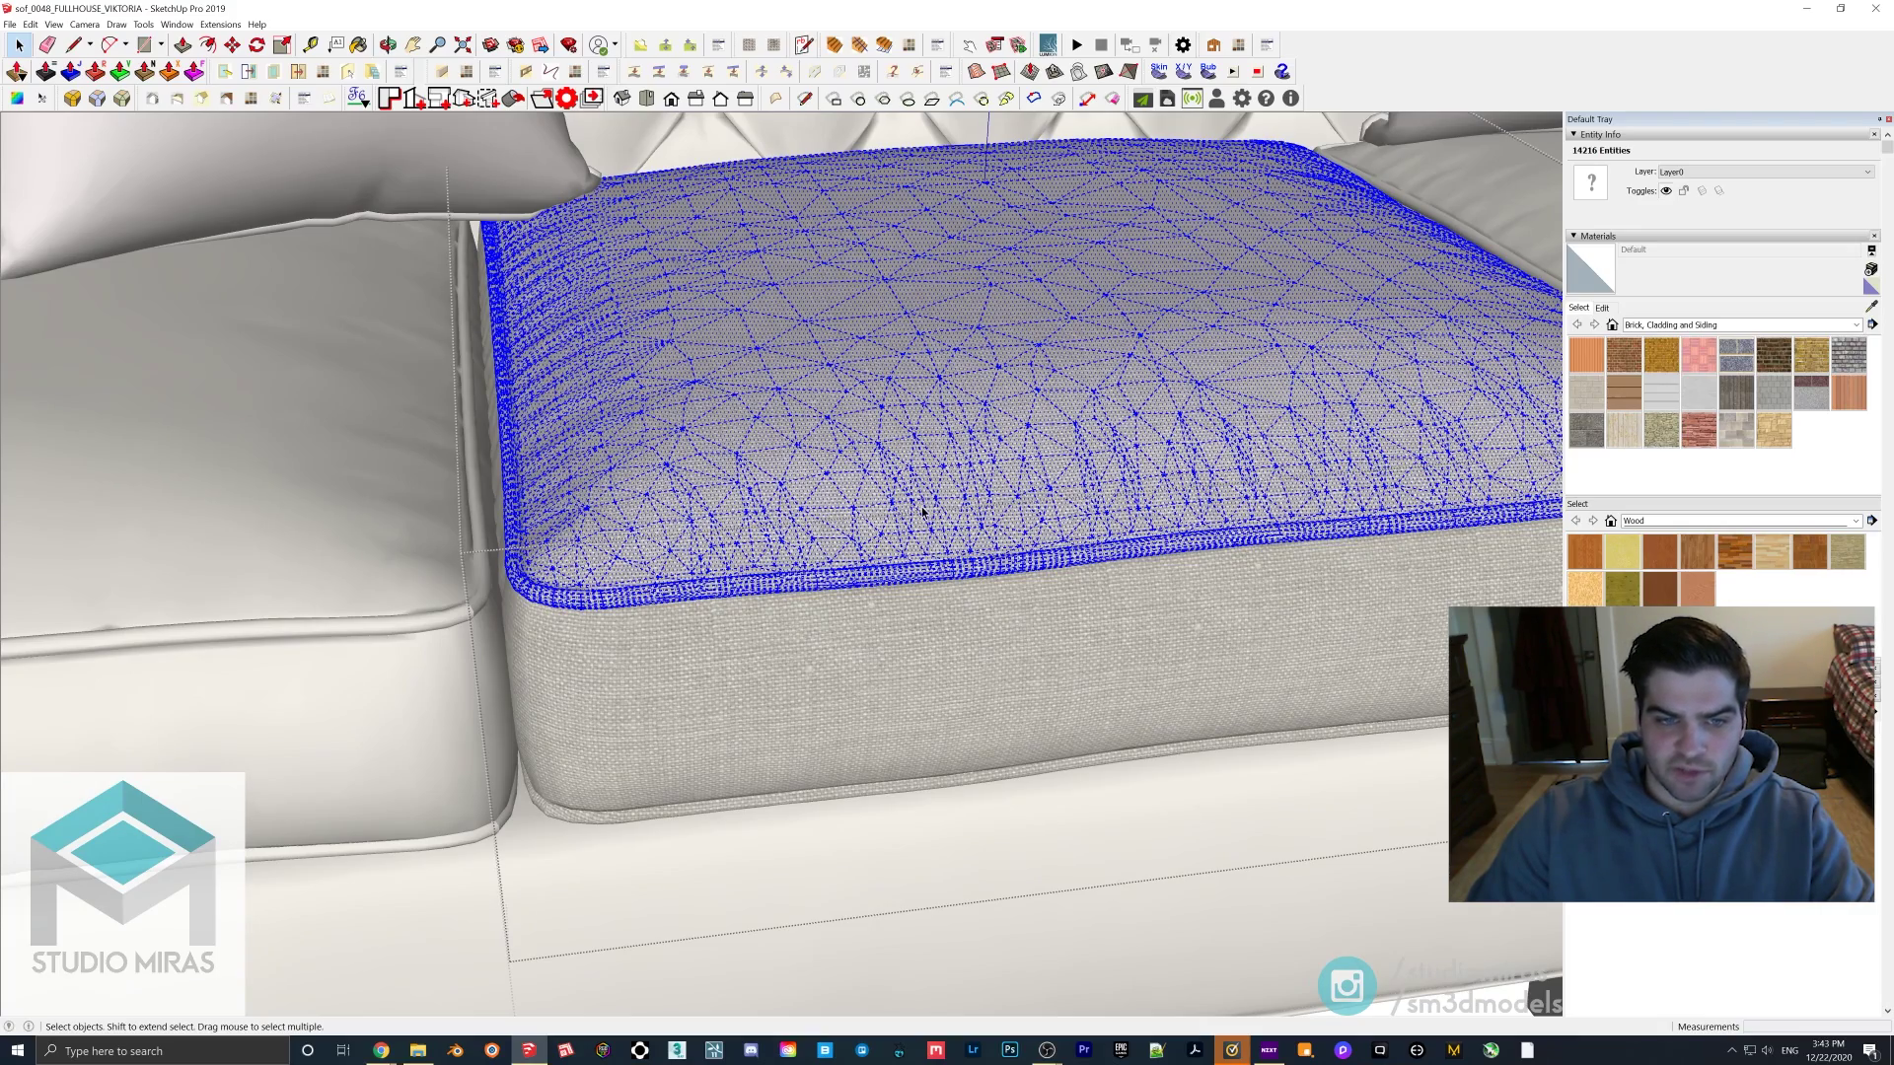
{"action": "scroll", "coordinate": [941, 395], "scroll_direction": "down", "scroll_amount": 5}
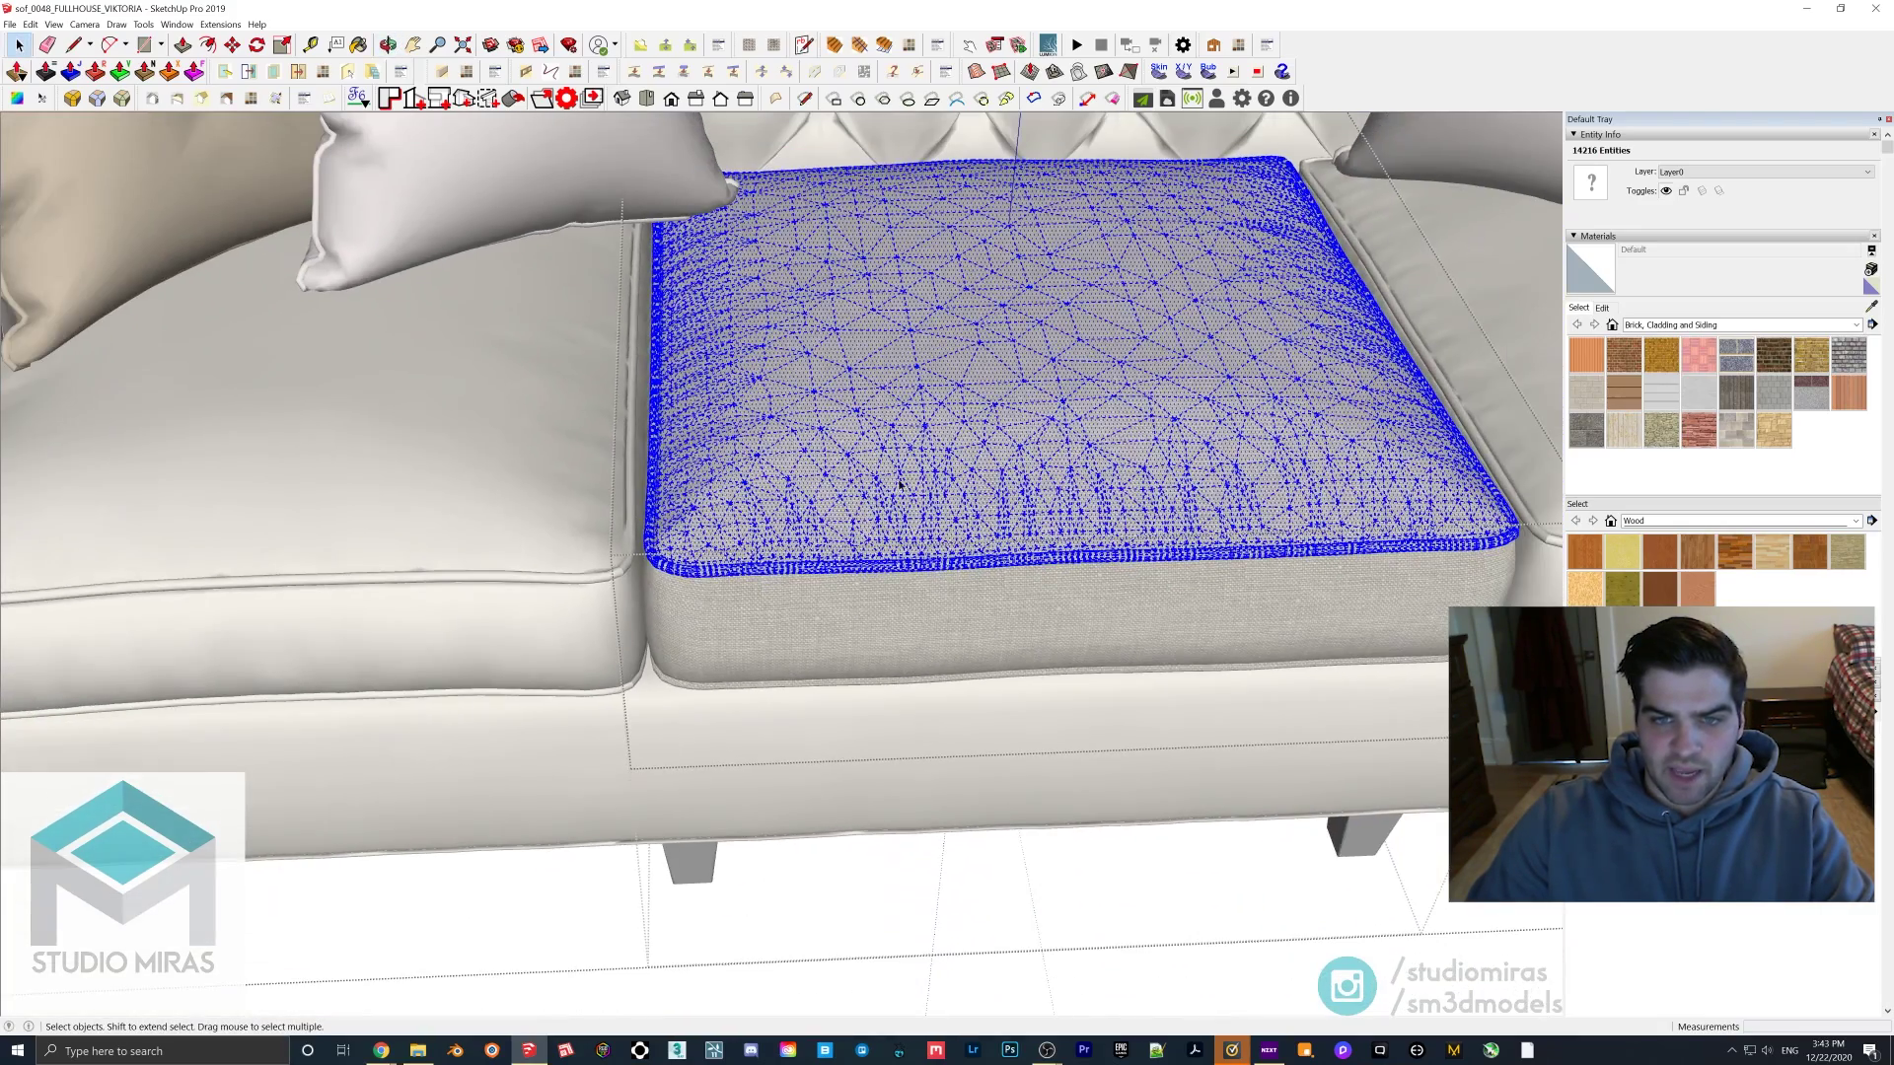
{"action": "scroll", "coordinate": [1156, 643], "scroll_direction": "down", "scroll_amount": 3}
{"action": "middle_click_drag", "start_coordinate": [910, 454], "coordinate": [854, 624]}
{"action": "scroll", "coordinate": [854, 623], "scroll_direction": "down", "scroll_amount": 2}
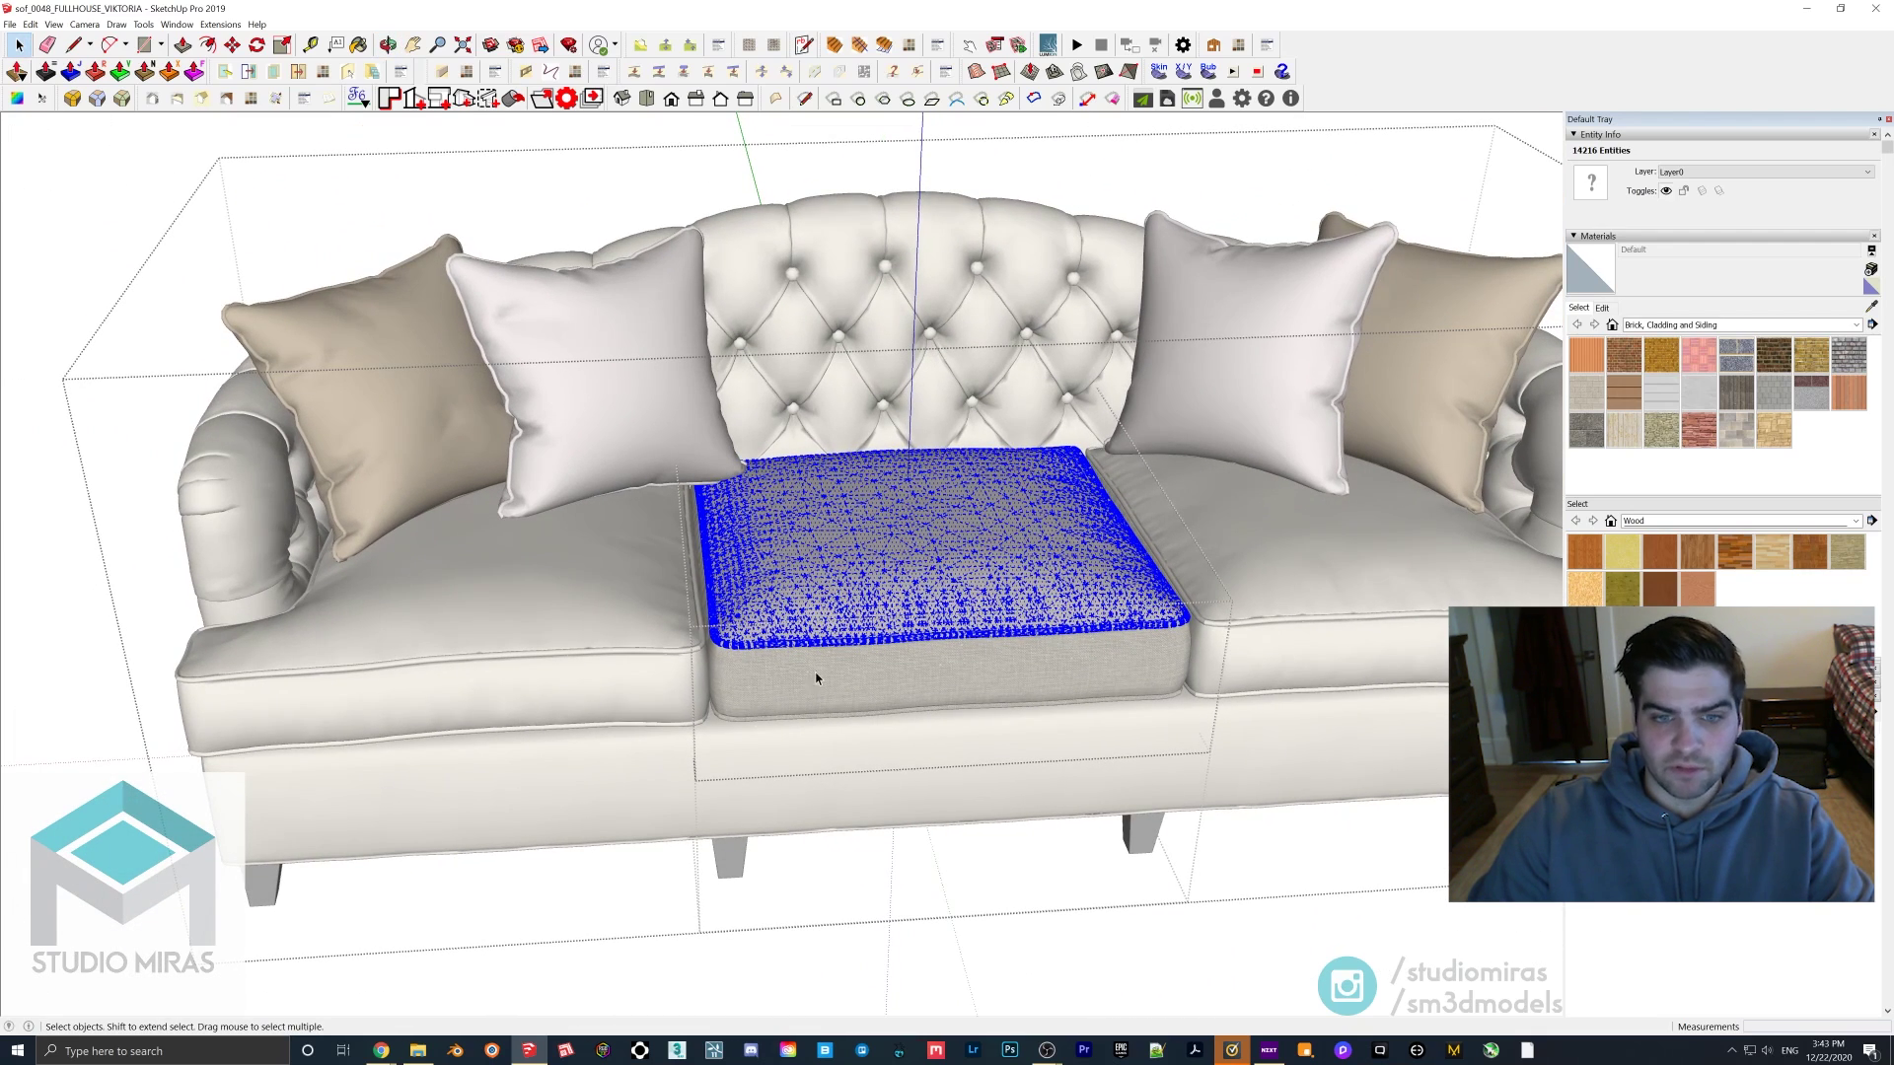
{"action": "scroll", "coordinate": [919, 571], "scroll_direction": "down", "scroll_amount": 2}
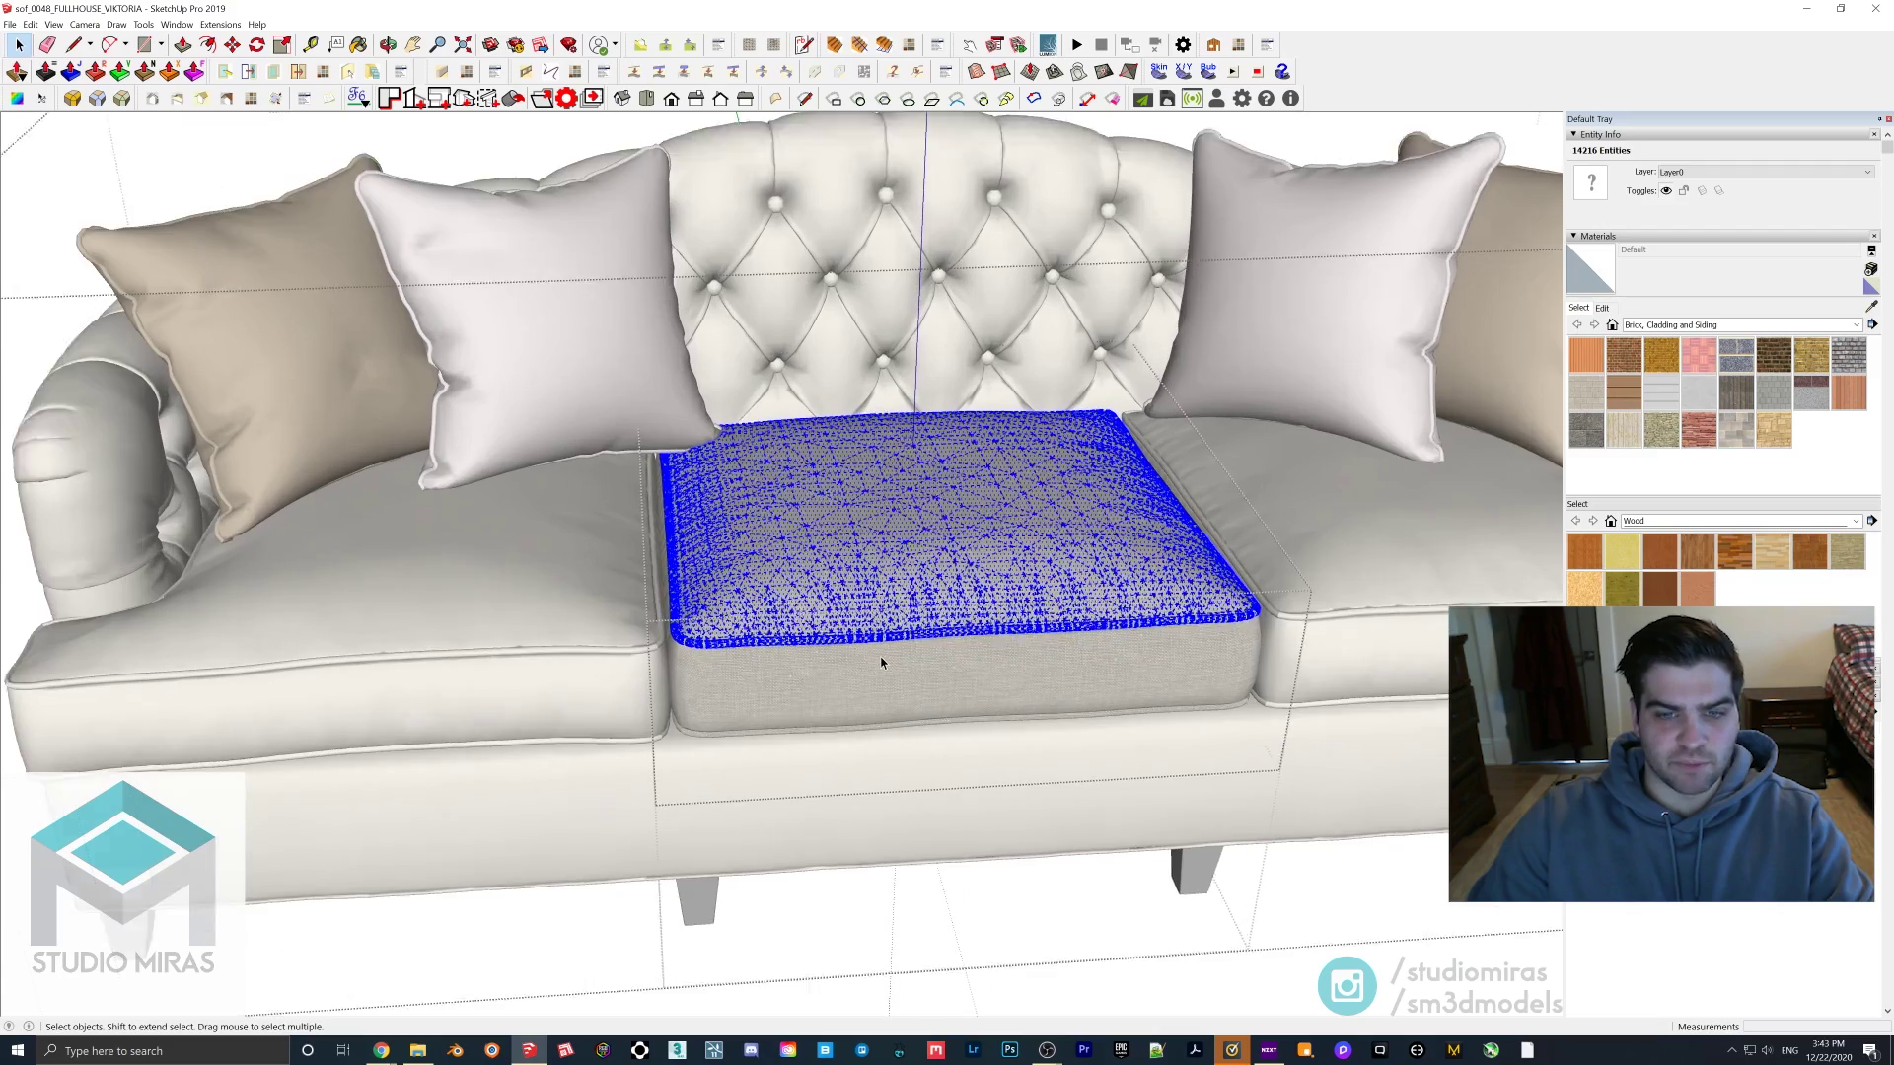
{"action": "middle_click_drag", "start_coordinate": [880, 655], "coordinate": [836, 365]}
{"action": "key", "text": "Escape"}
{"action": "key", "text": "Escape"}
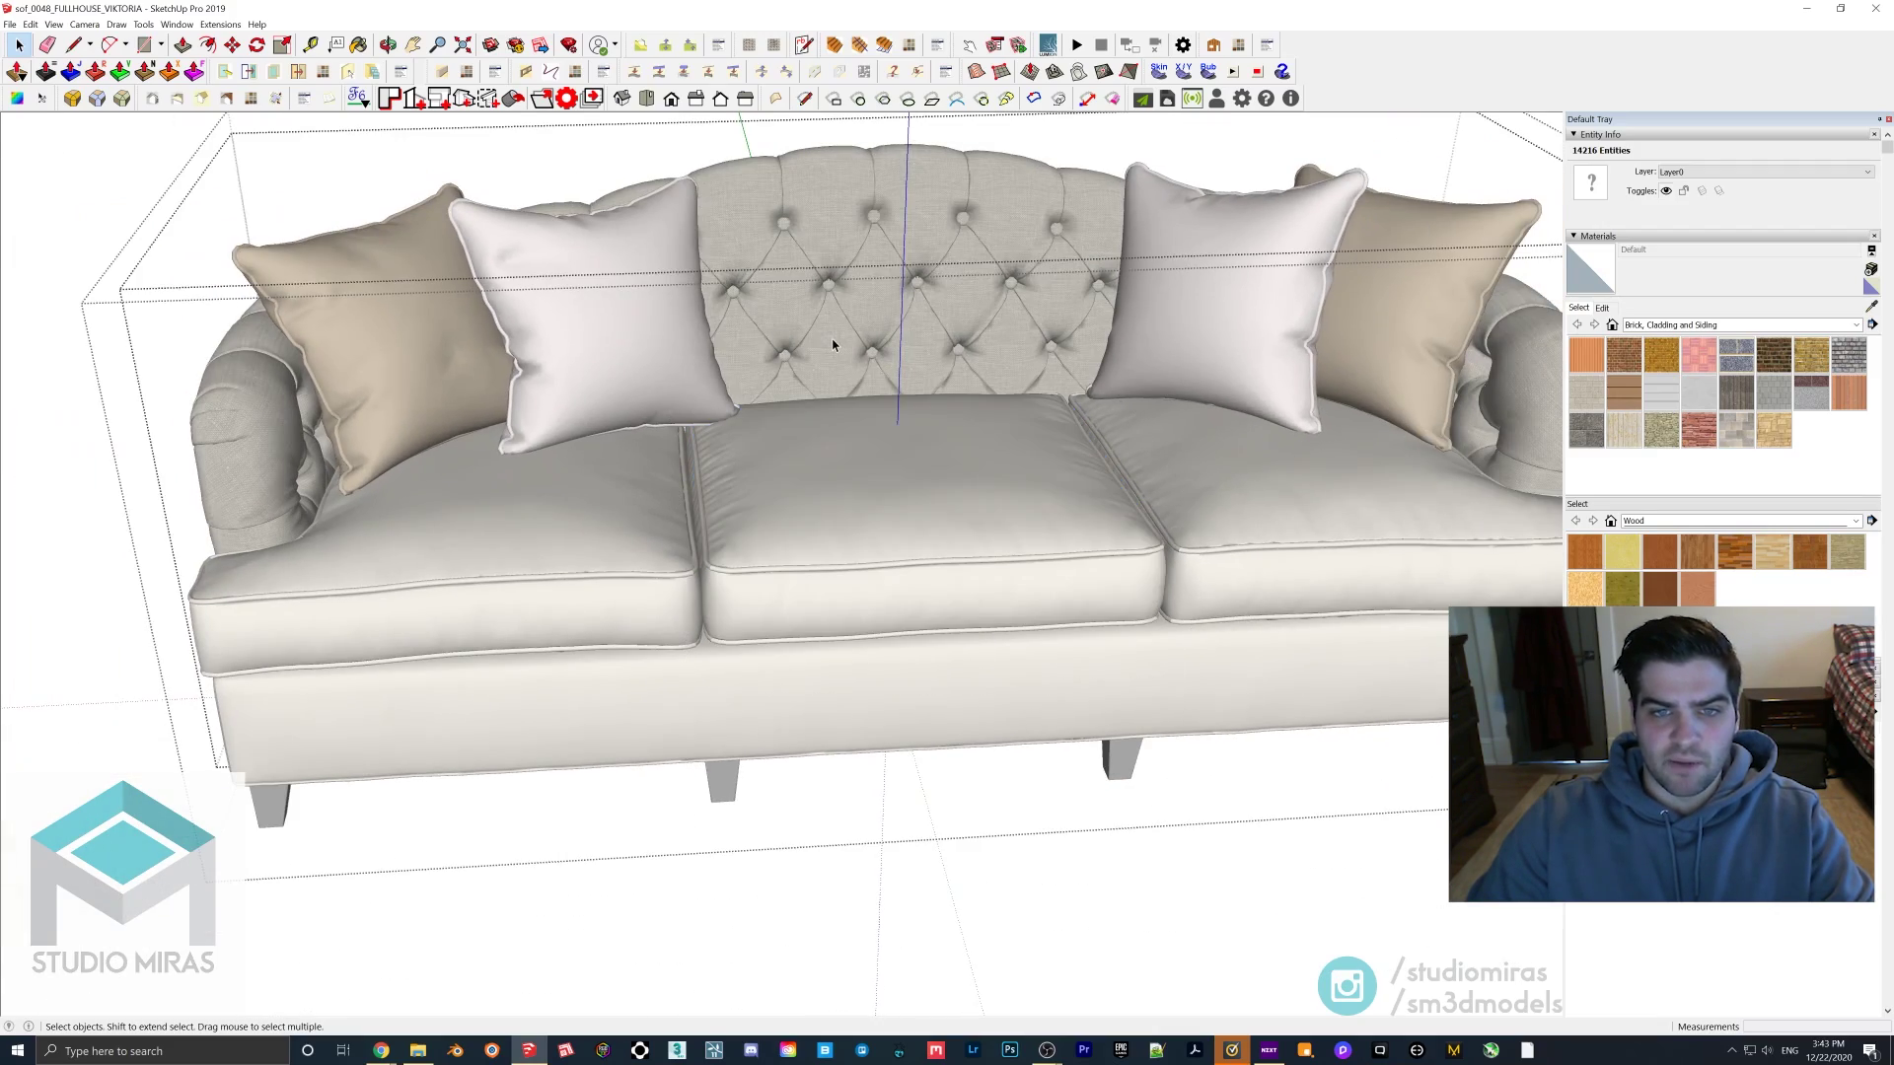
Step: Select the tufted backrest's connected surface and edges, and examine its mesh density around the buttons up close
{"action": "left_click", "coordinate": [833, 344]}
{"action": "double_click", "coordinate": [832, 345]}
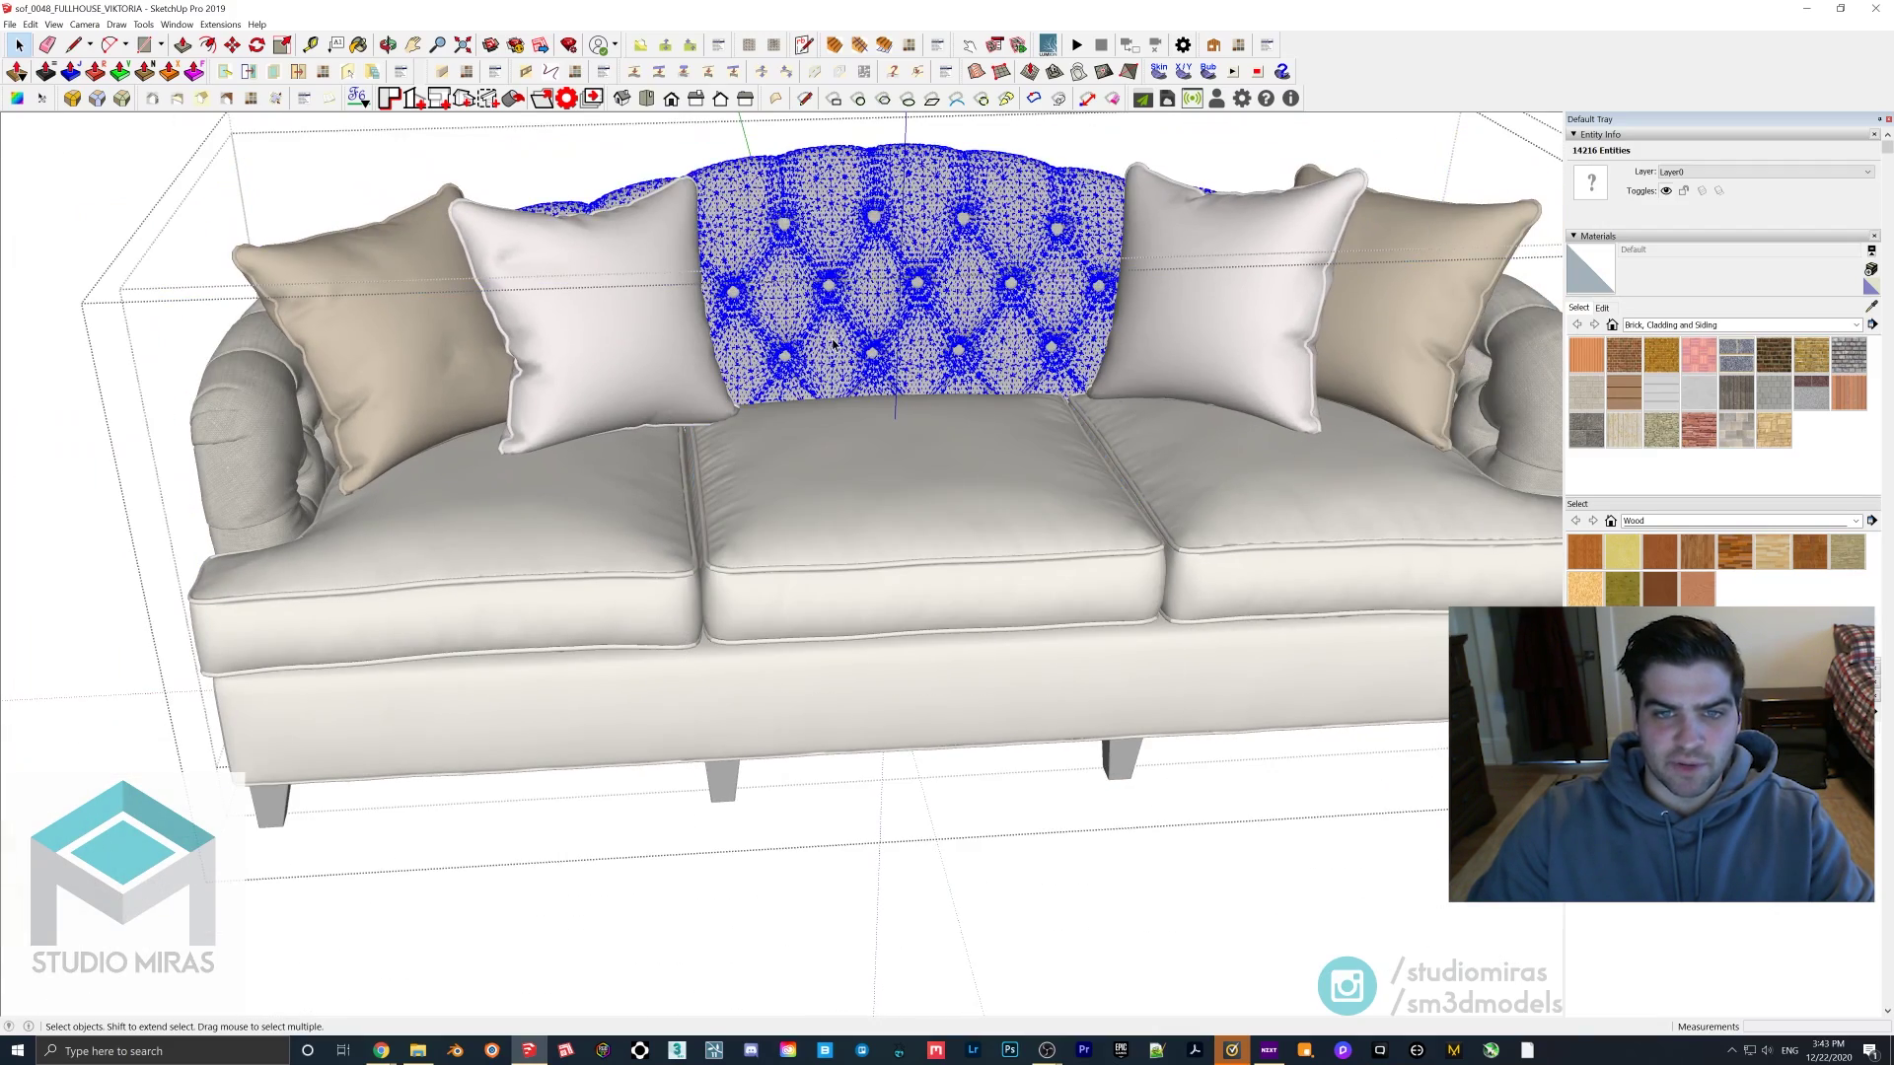
{"action": "scroll", "coordinate": [851, 281], "scroll_direction": "up", "scroll_amount": 10}
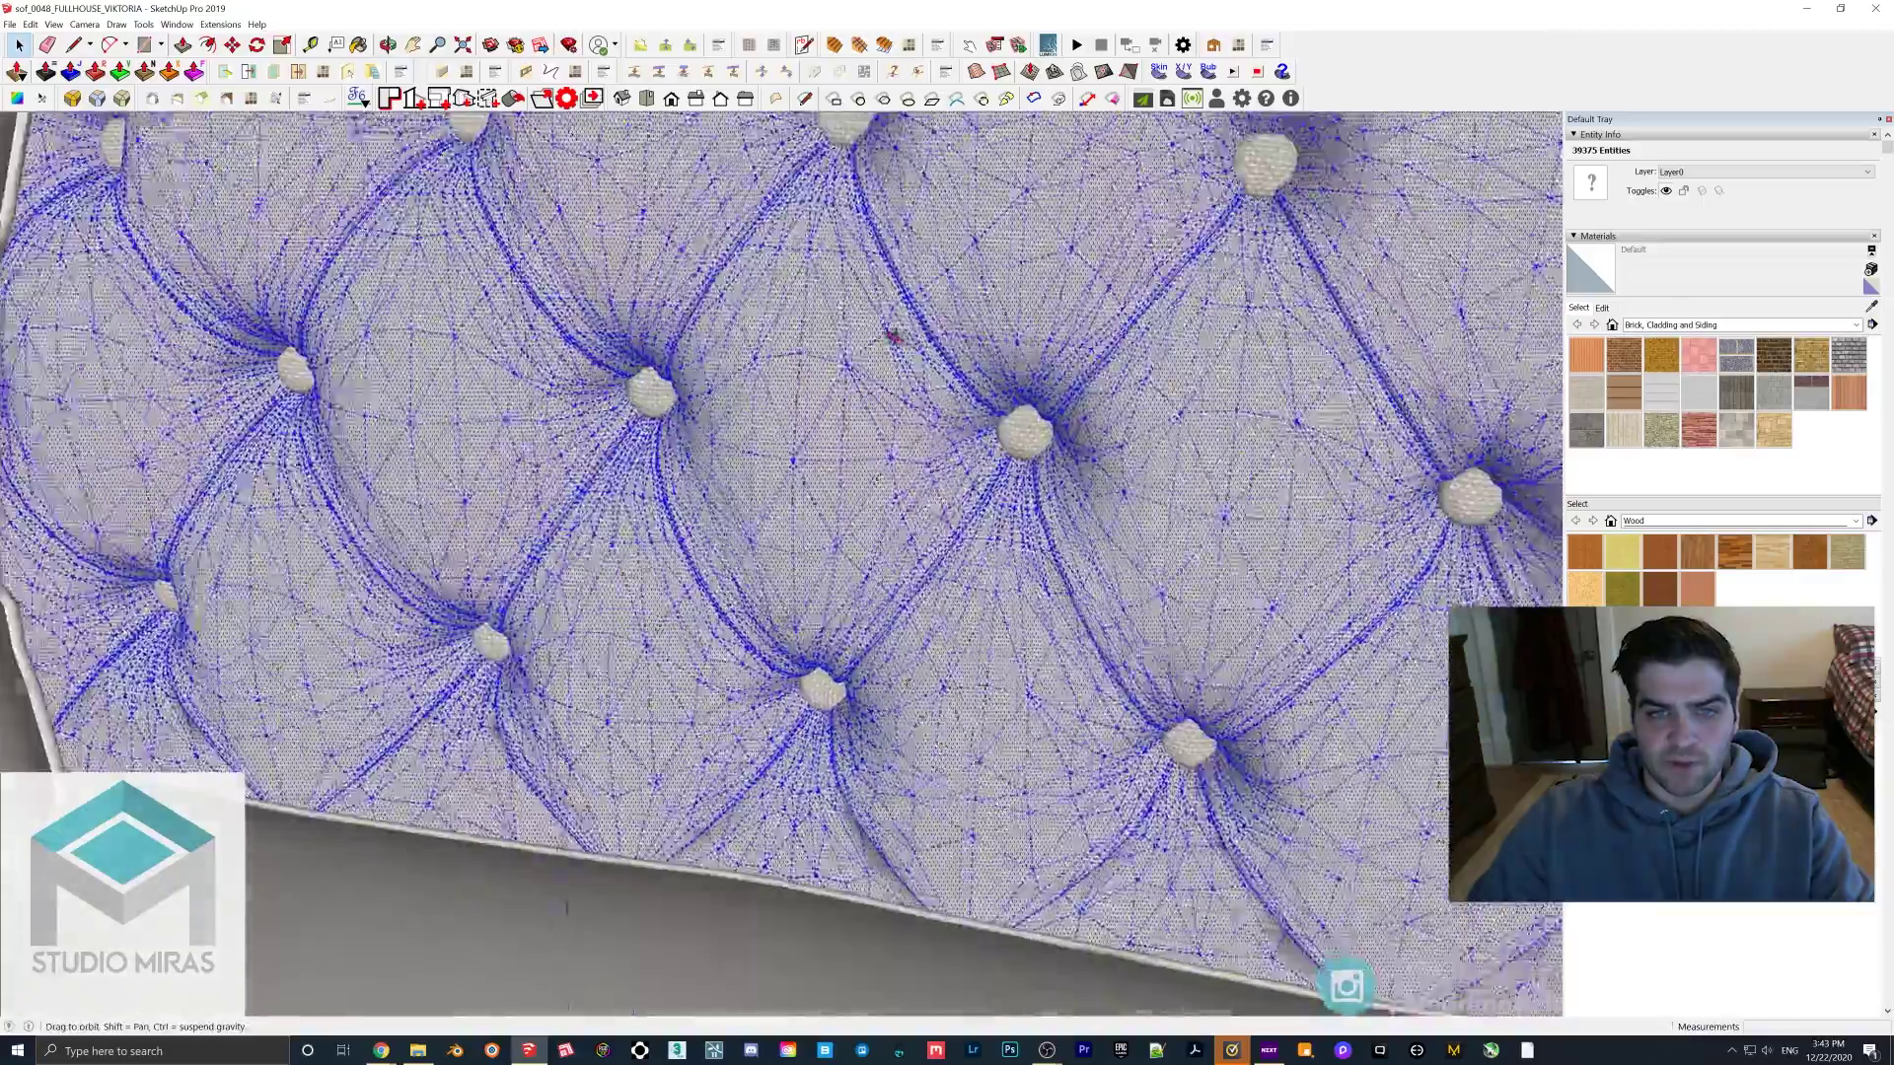
{"action": "middle_click_drag", "start_coordinate": [893, 333], "coordinate": [840, 685]}
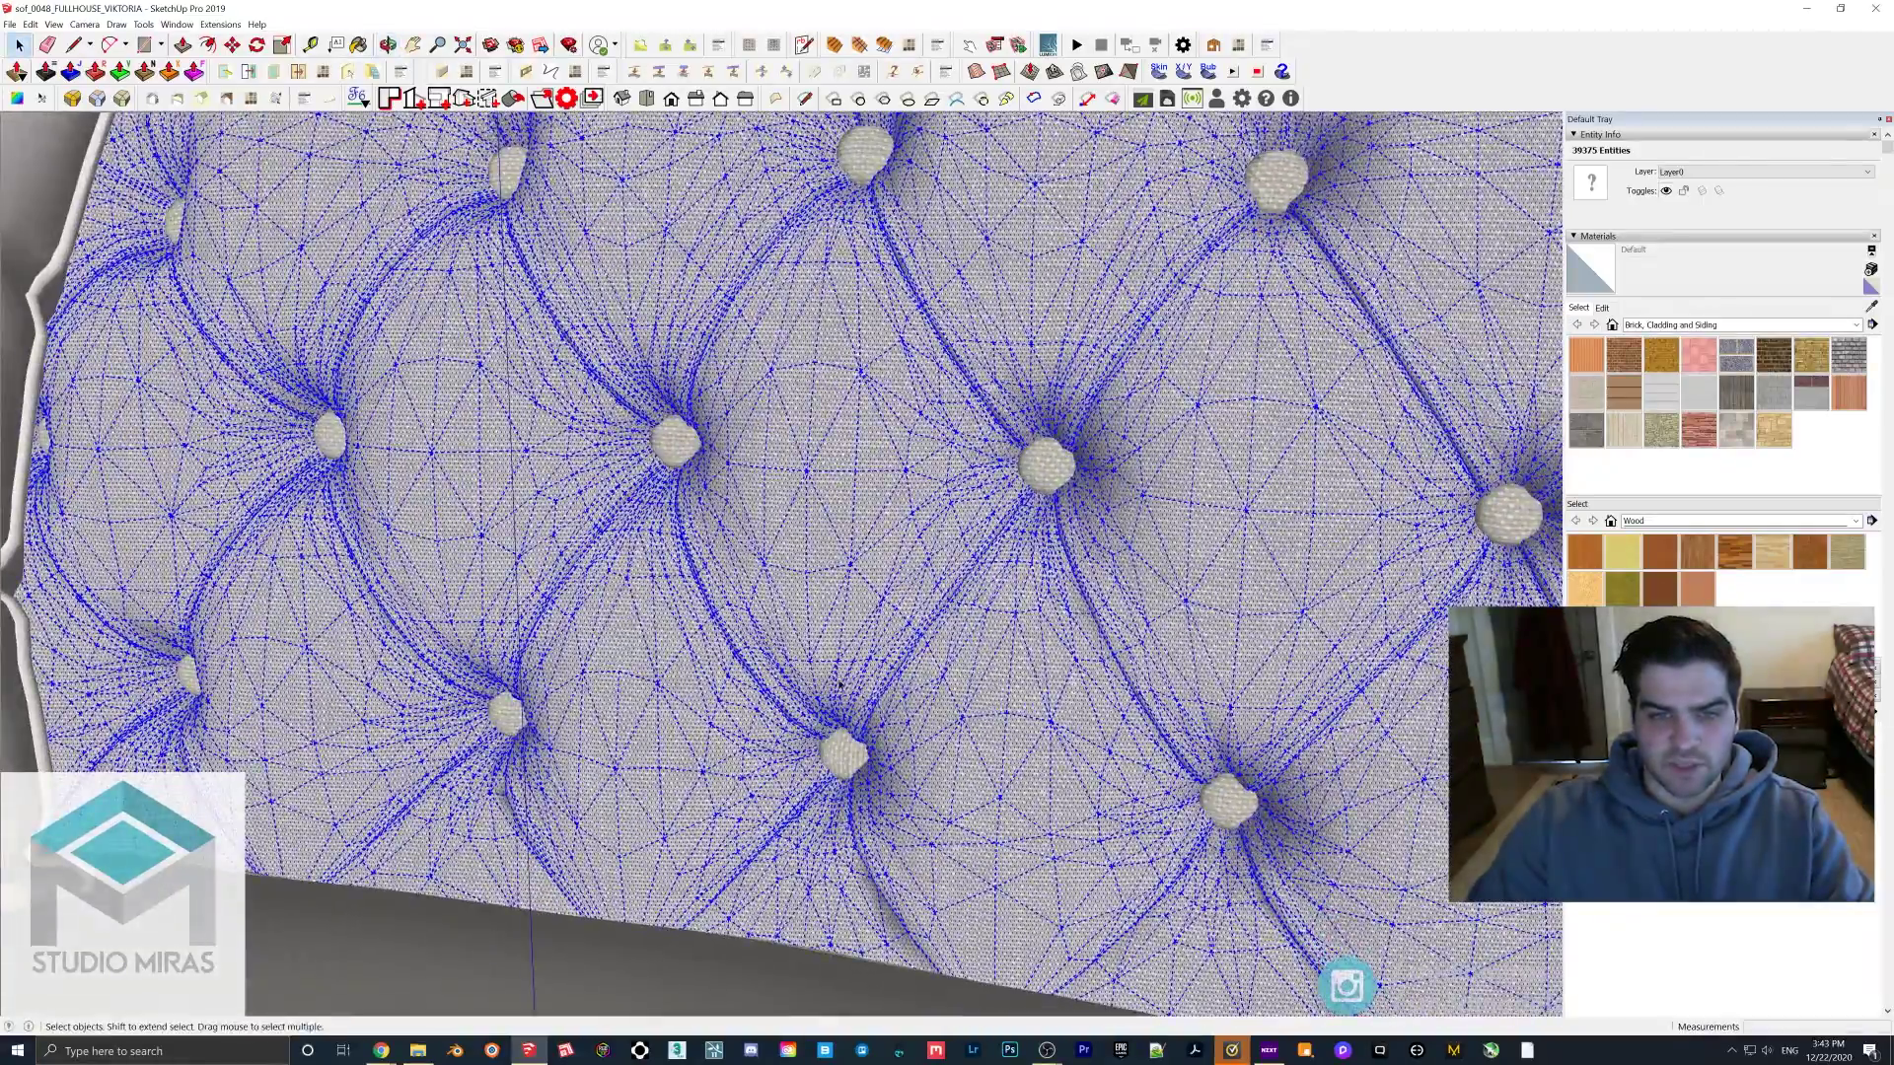
{"action": "scroll", "coordinate": [905, 464], "scroll_direction": "down", "scroll_amount": 4}
{"action": "scroll", "coordinate": [688, 280], "scroll_direction": "up", "scroll_amount": 2}
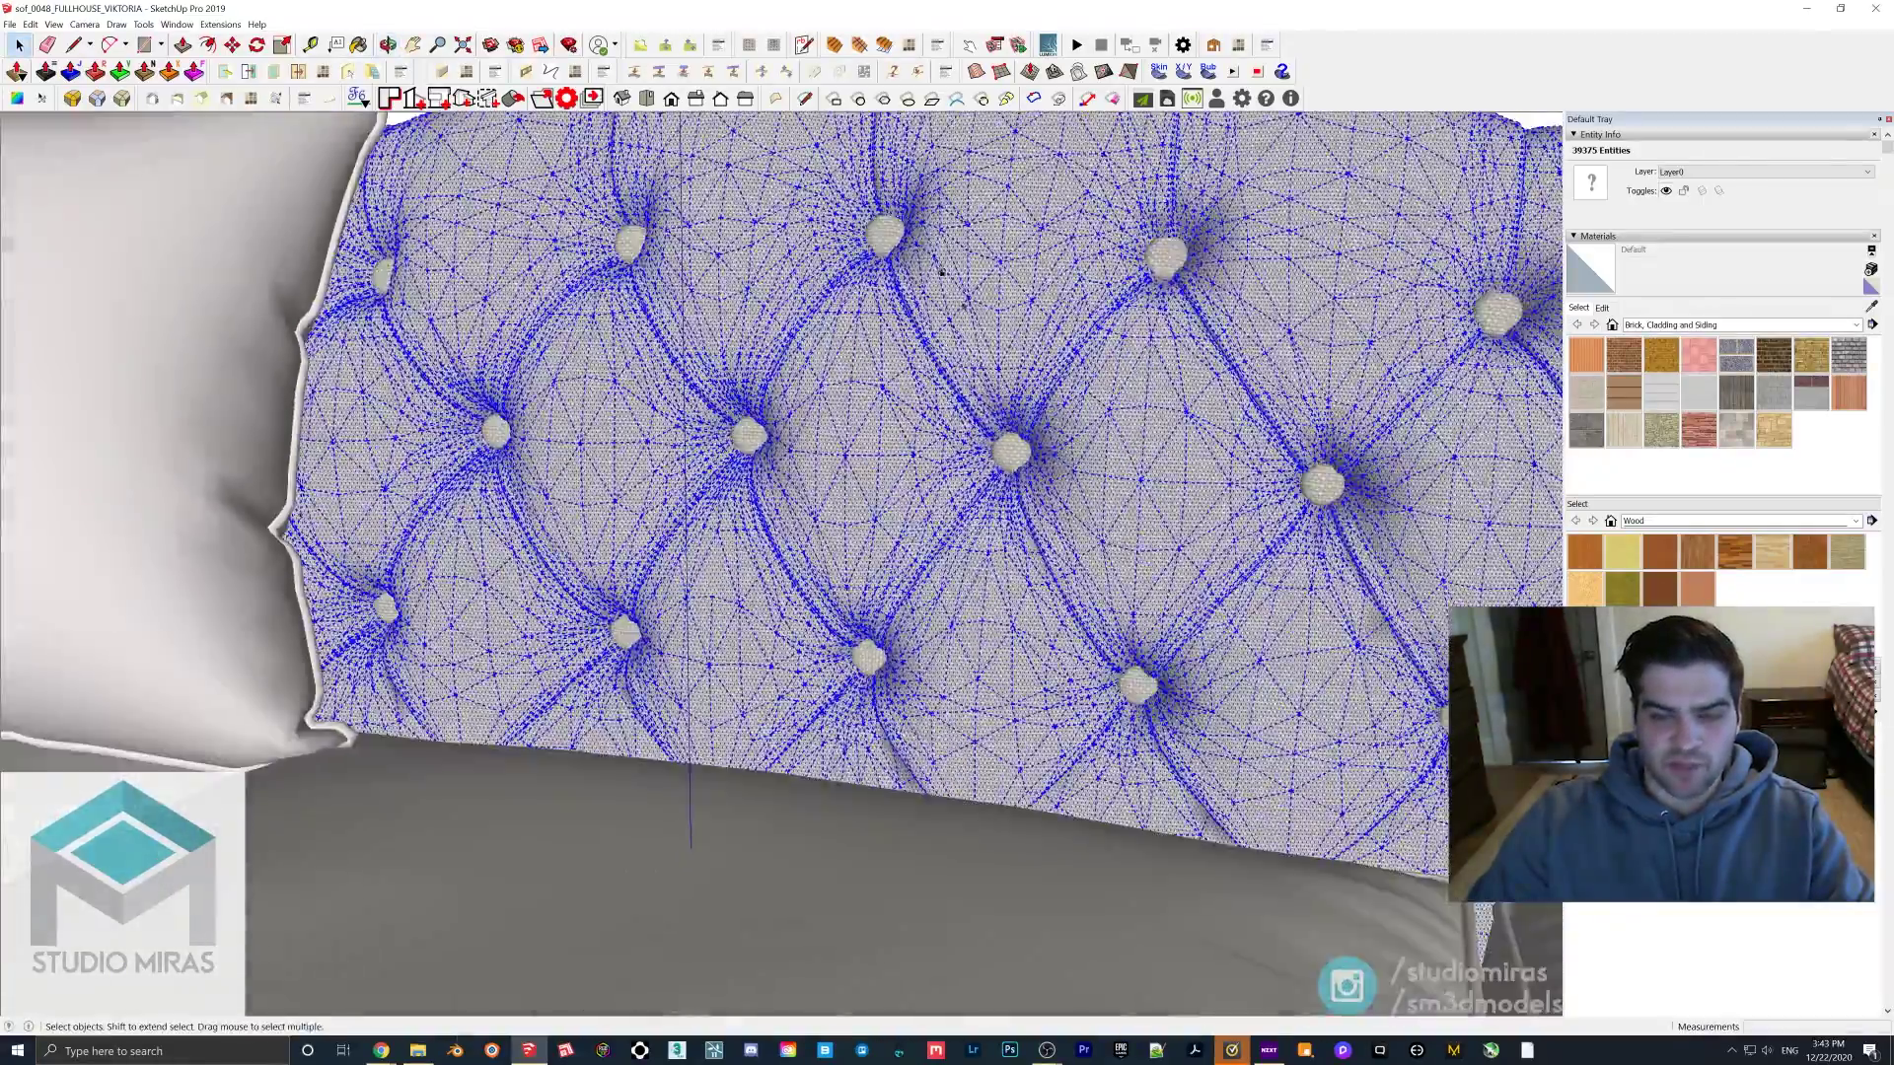
{"action": "scroll", "coordinate": [843, 394], "scroll_direction": "down", "scroll_amount": 2}
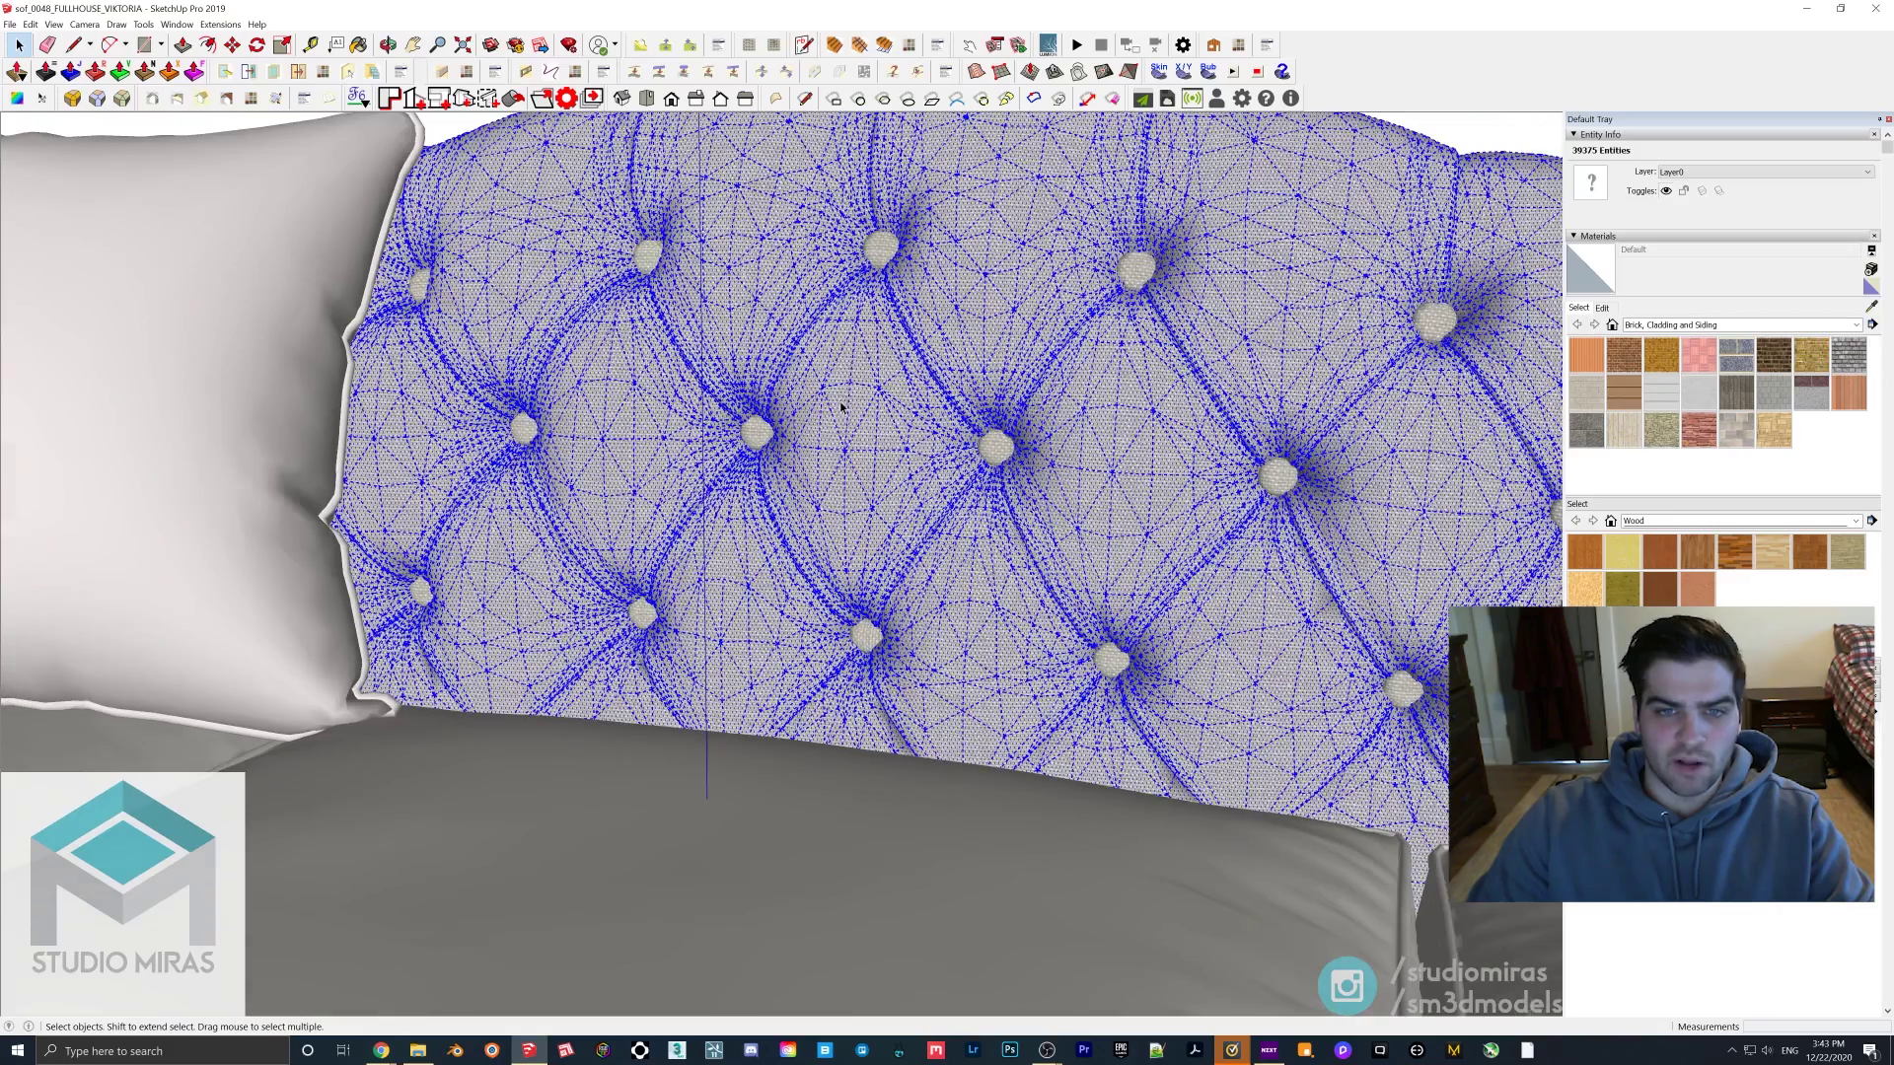
{"action": "scroll", "coordinate": [841, 387], "scroll_direction": "down", "scroll_amount": 4}
{"action": "scroll", "coordinate": [840, 387], "scroll_direction": "down", "scroll_amount": 6}
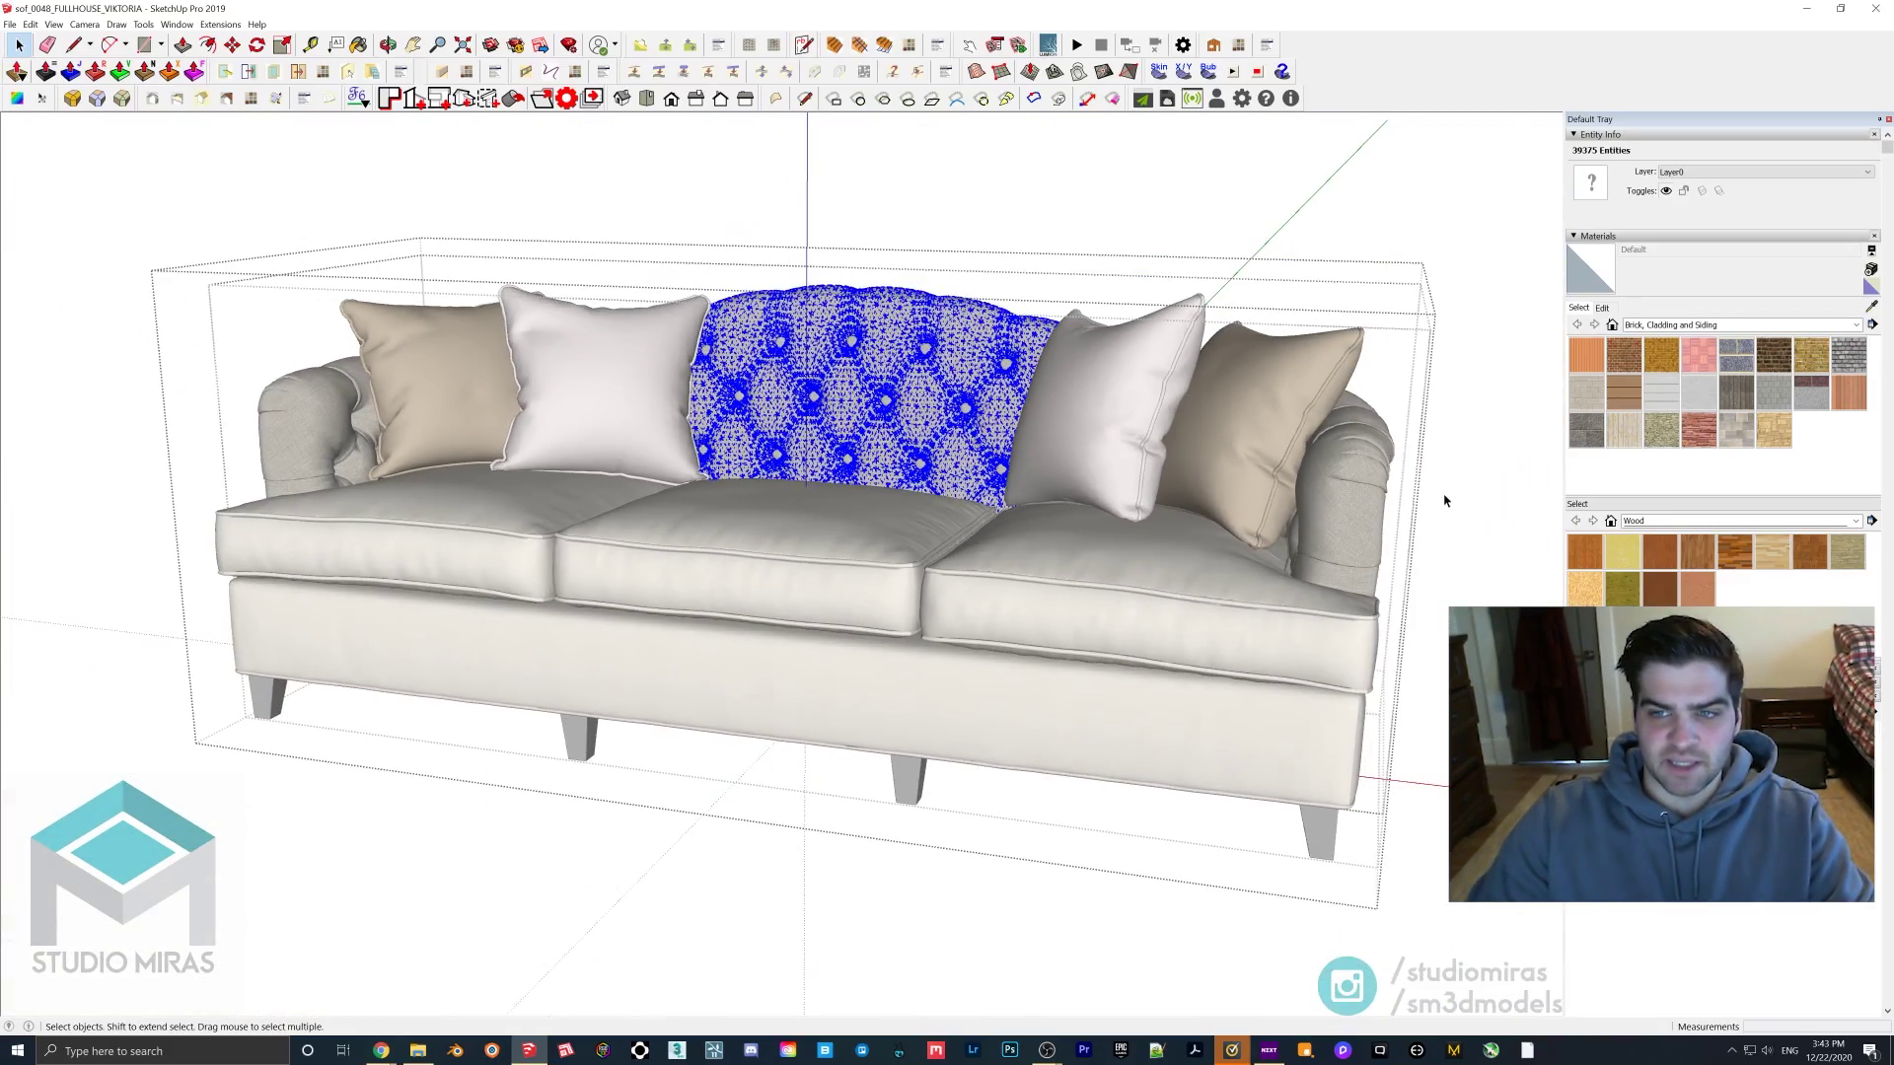
Step: Clear the backrest selection and select the connected geometry of the sofa's outer side panel, where the fabric texture is mismatched
{"action": "left_click", "coordinate": [1351, 537]}
{"action": "middle_click_drag", "start_coordinate": [1352, 536], "coordinate": [690, 444]}
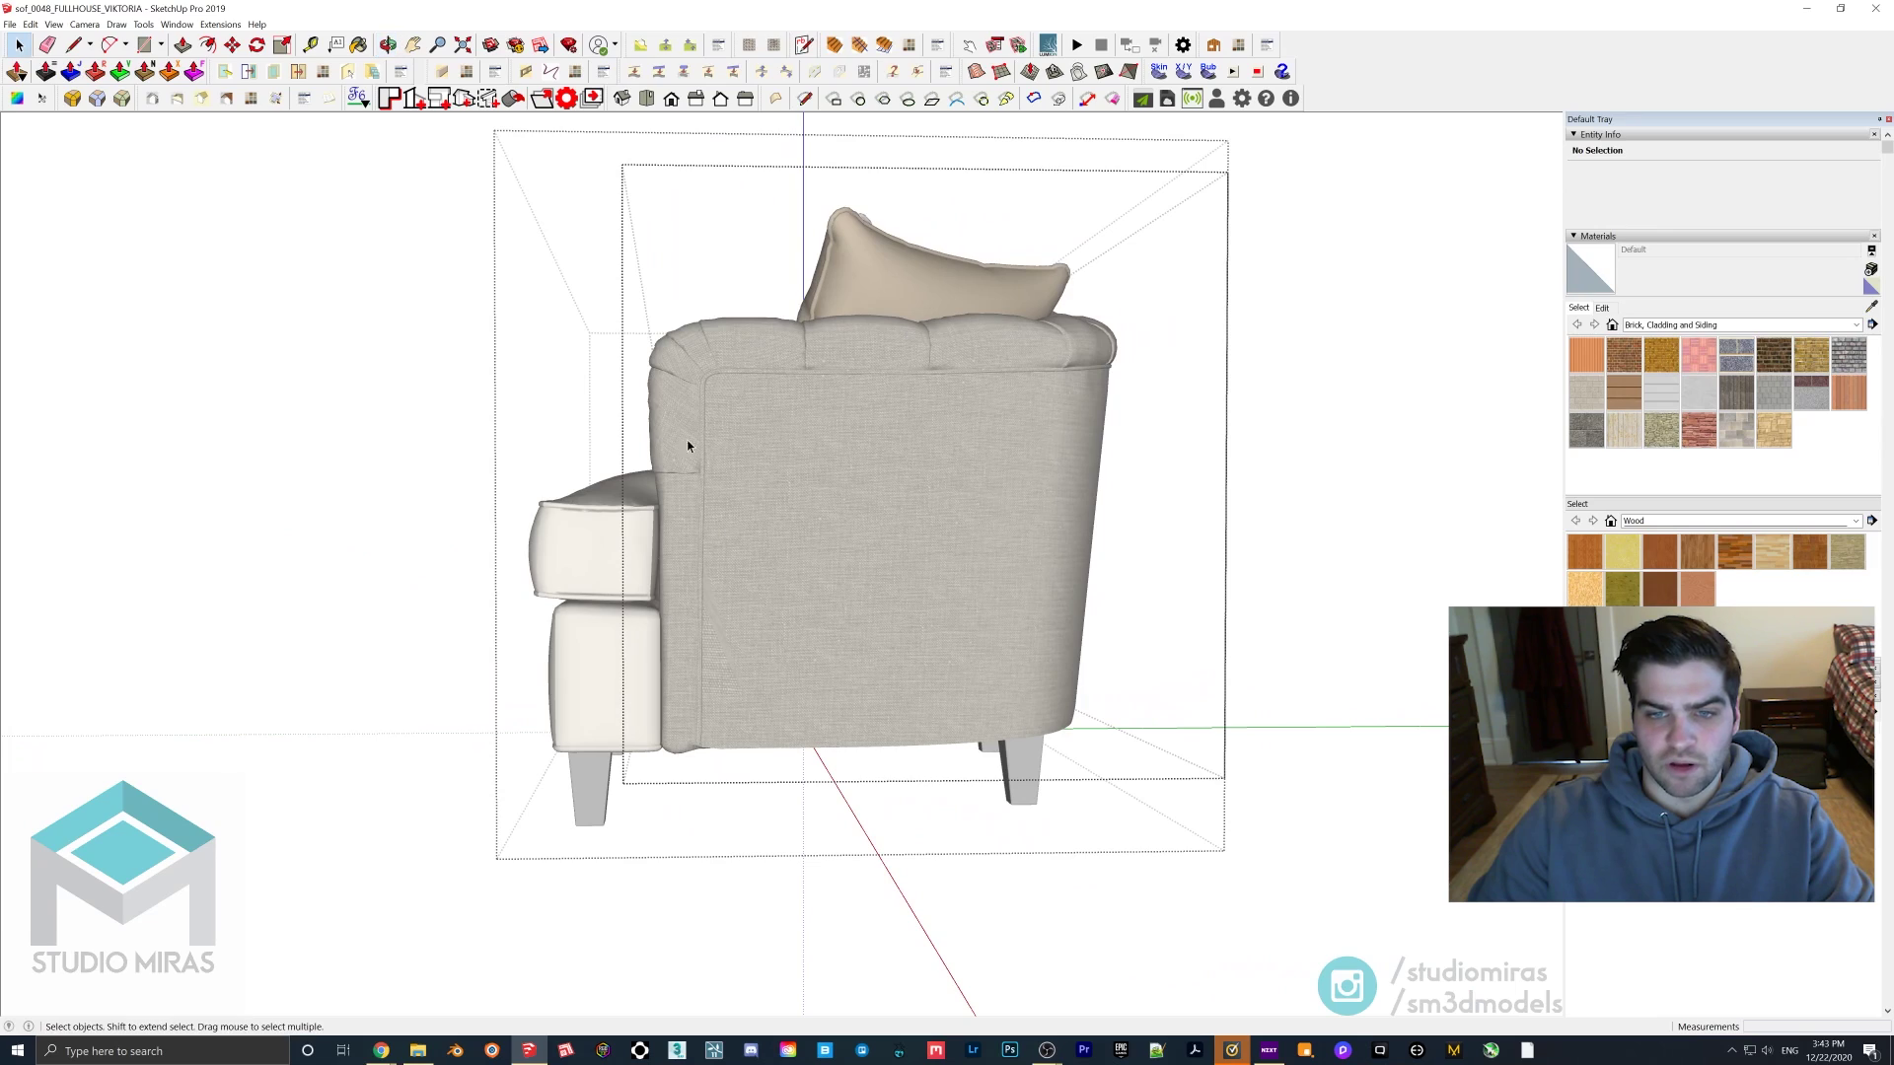
{"action": "scroll", "coordinate": [682, 673], "scroll_direction": "up", "scroll_amount": 1}
{"action": "scroll", "coordinate": [682, 676], "scroll_direction": "up", "scroll_amount": 2}
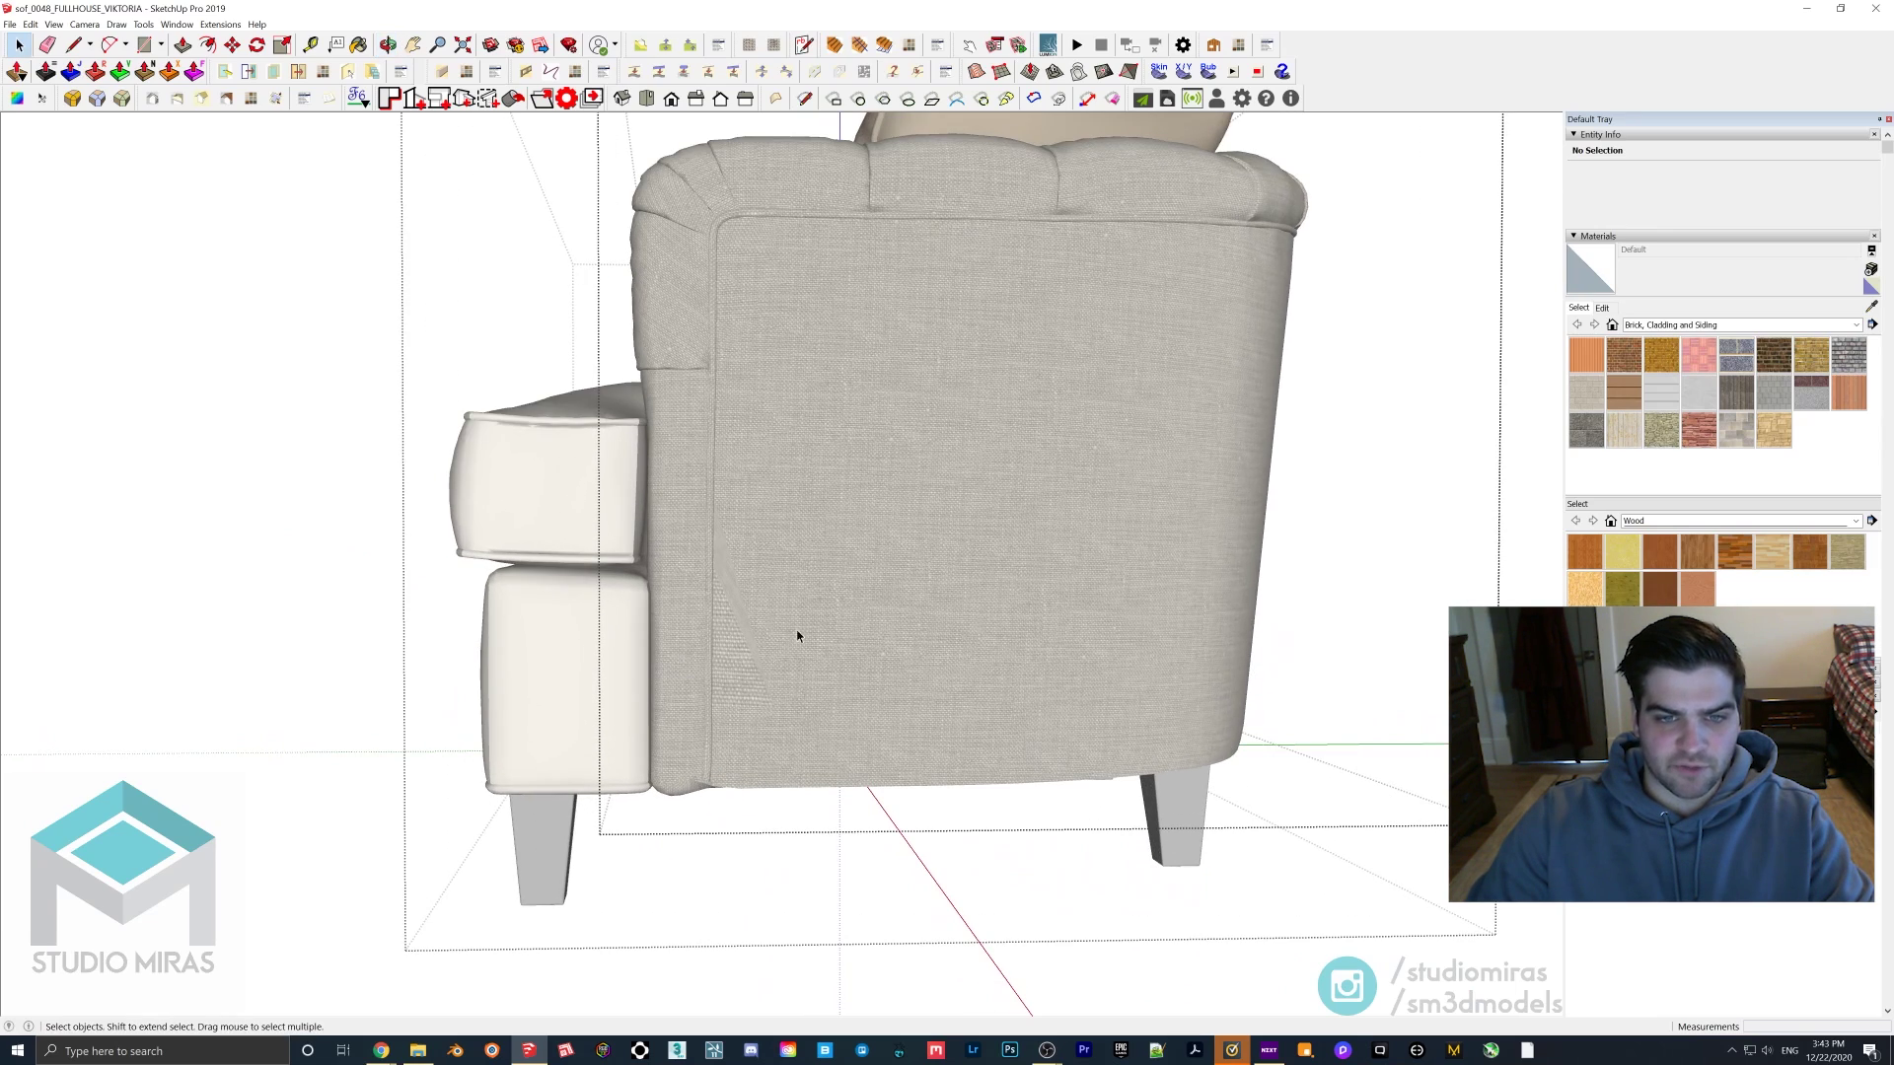
{"action": "scroll", "coordinate": [797, 636], "scroll_direction": "up", "scroll_amount": 5}
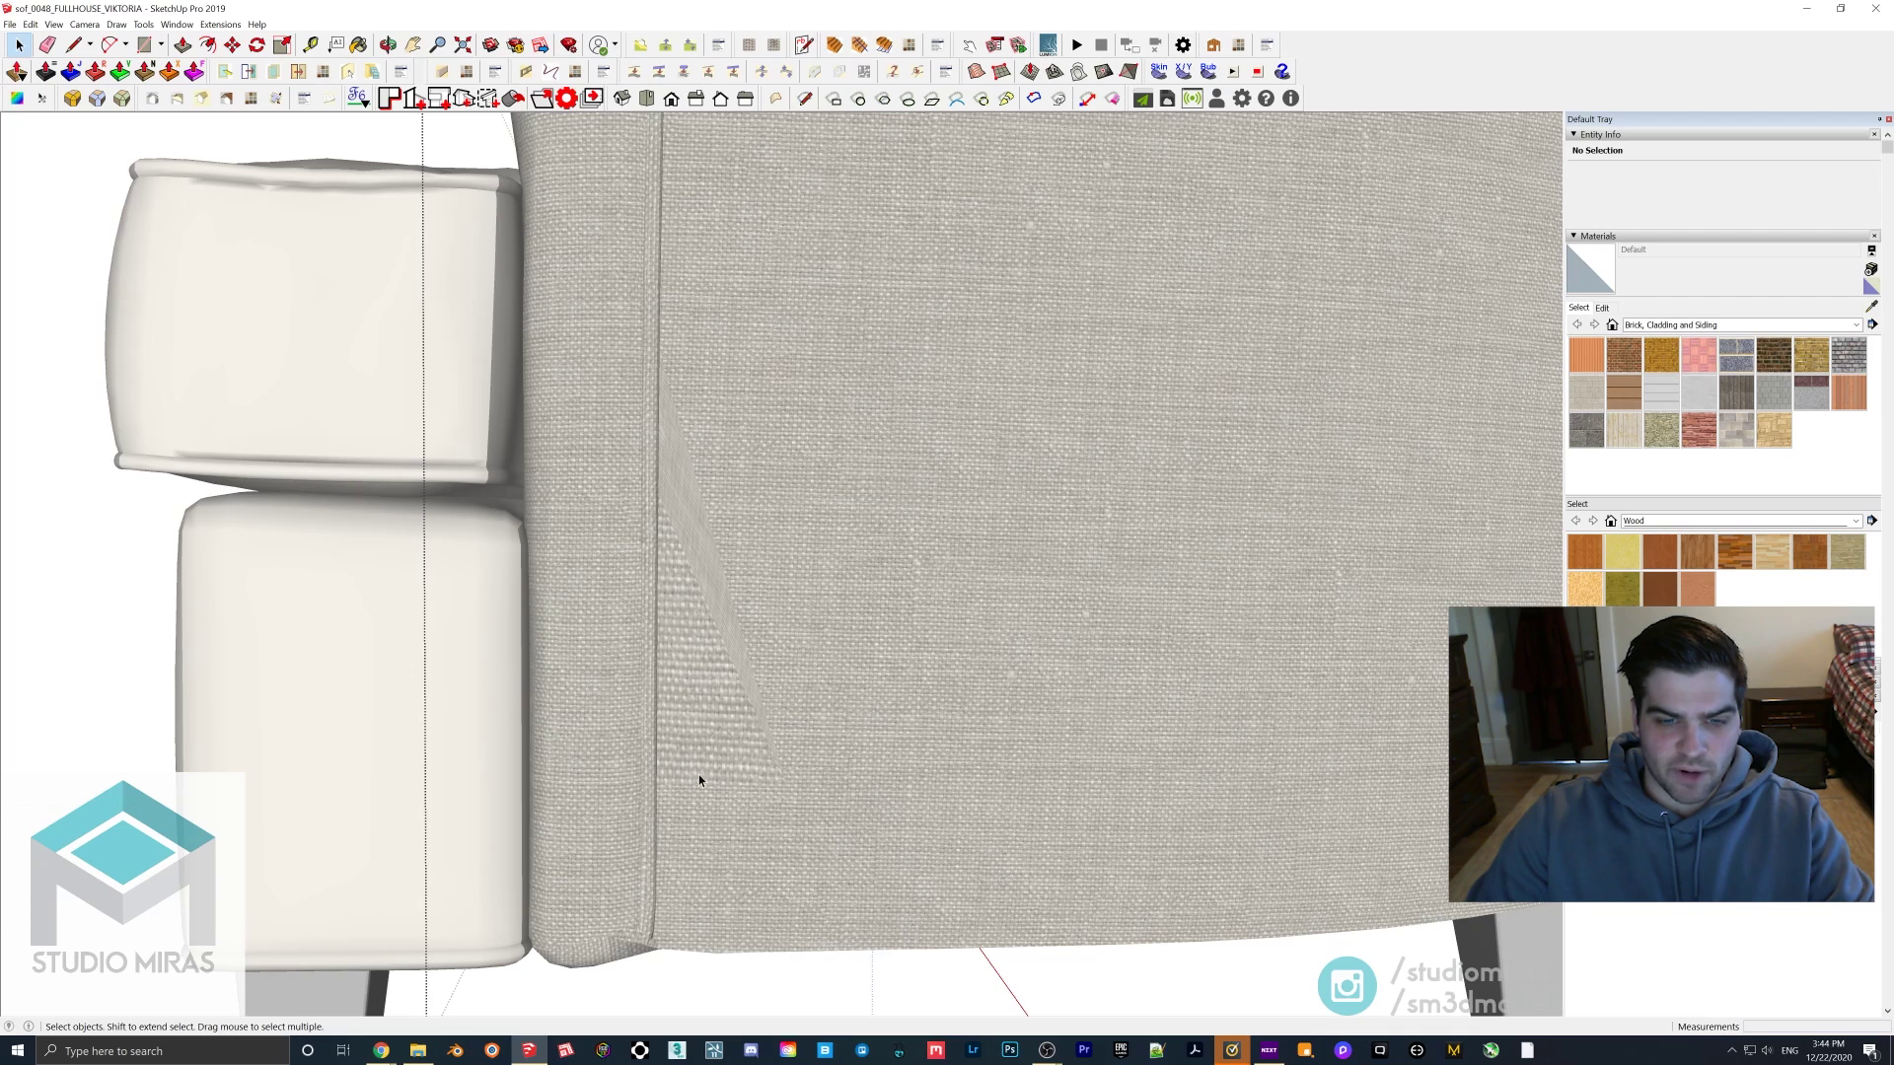
{"action": "left_click", "coordinate": [684, 604]}
{"action": "triple_click", "coordinate": [686, 609]}
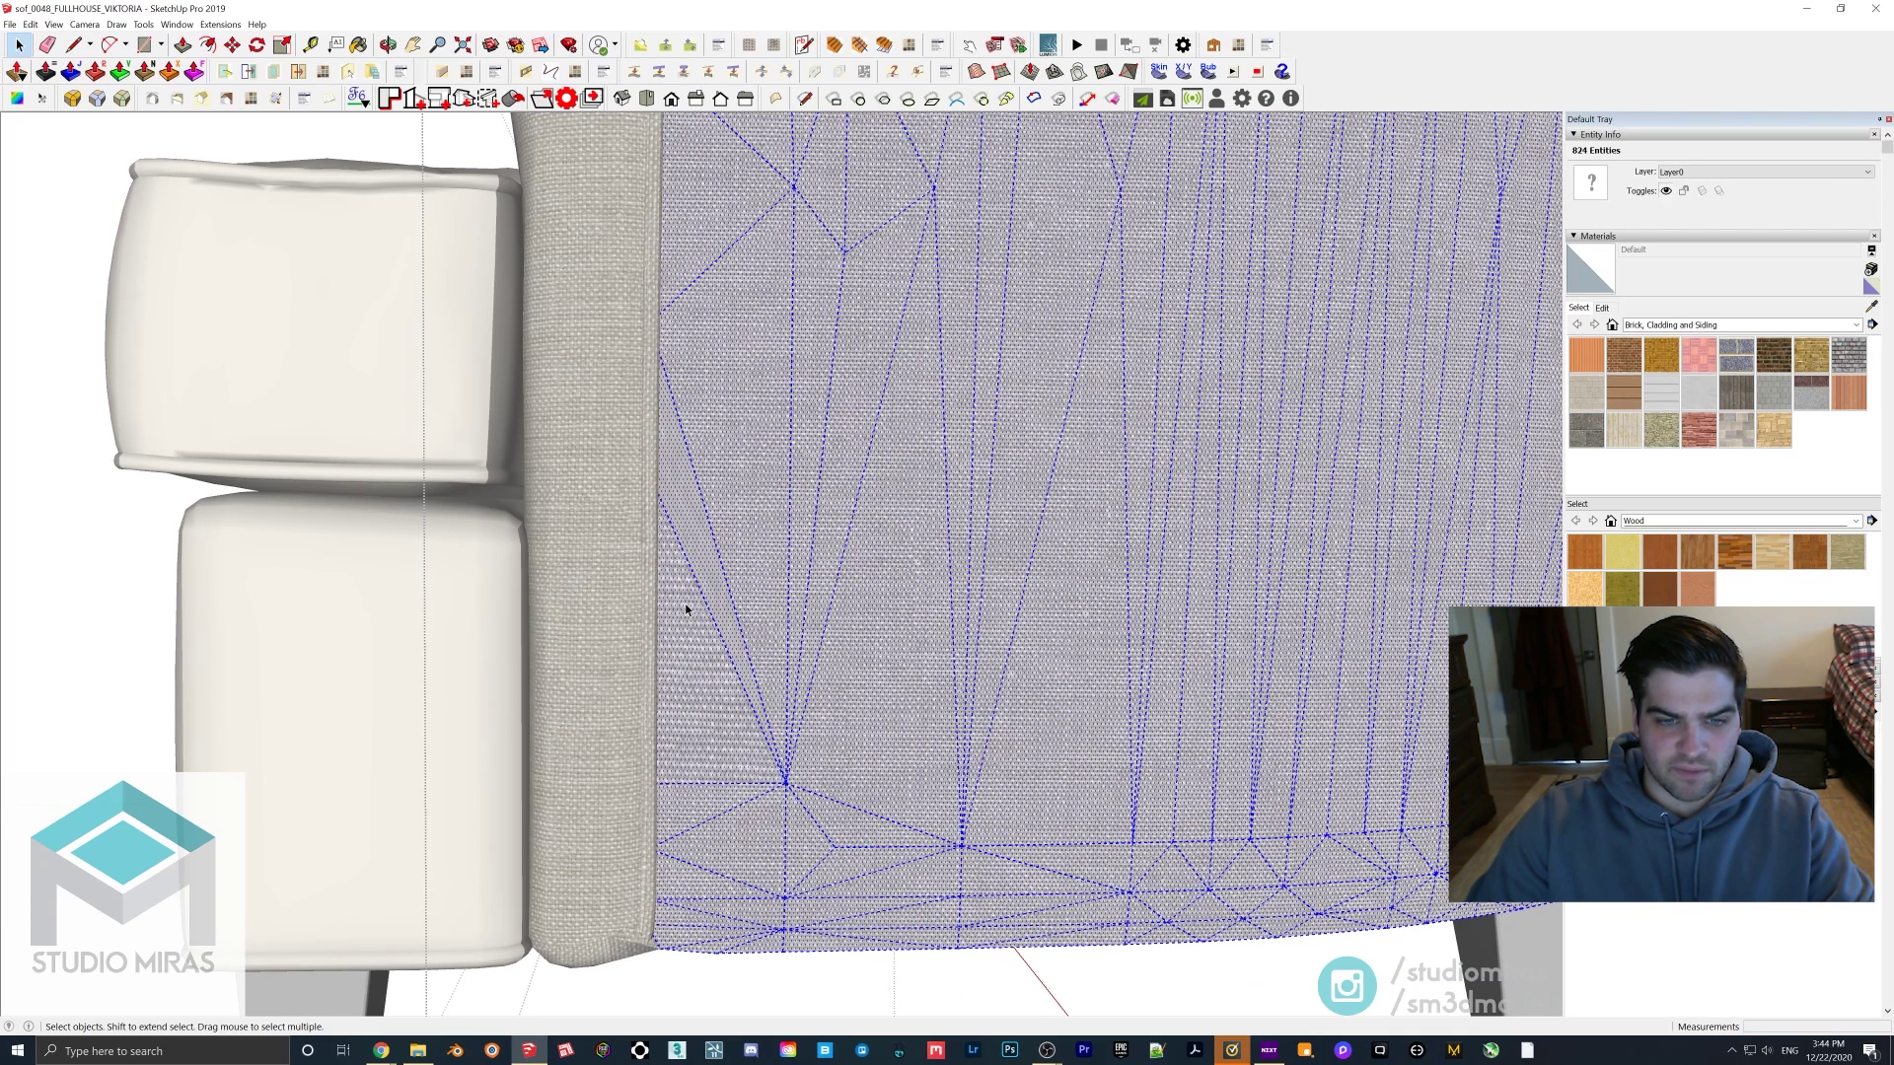
Step: Show hidden geometry and select the individual triangular faces around the mismatched texture patch on the side panel
{"action": "left_click", "coordinate": [684, 526]}
{"action": "left_click", "coordinate": [53, 24]}
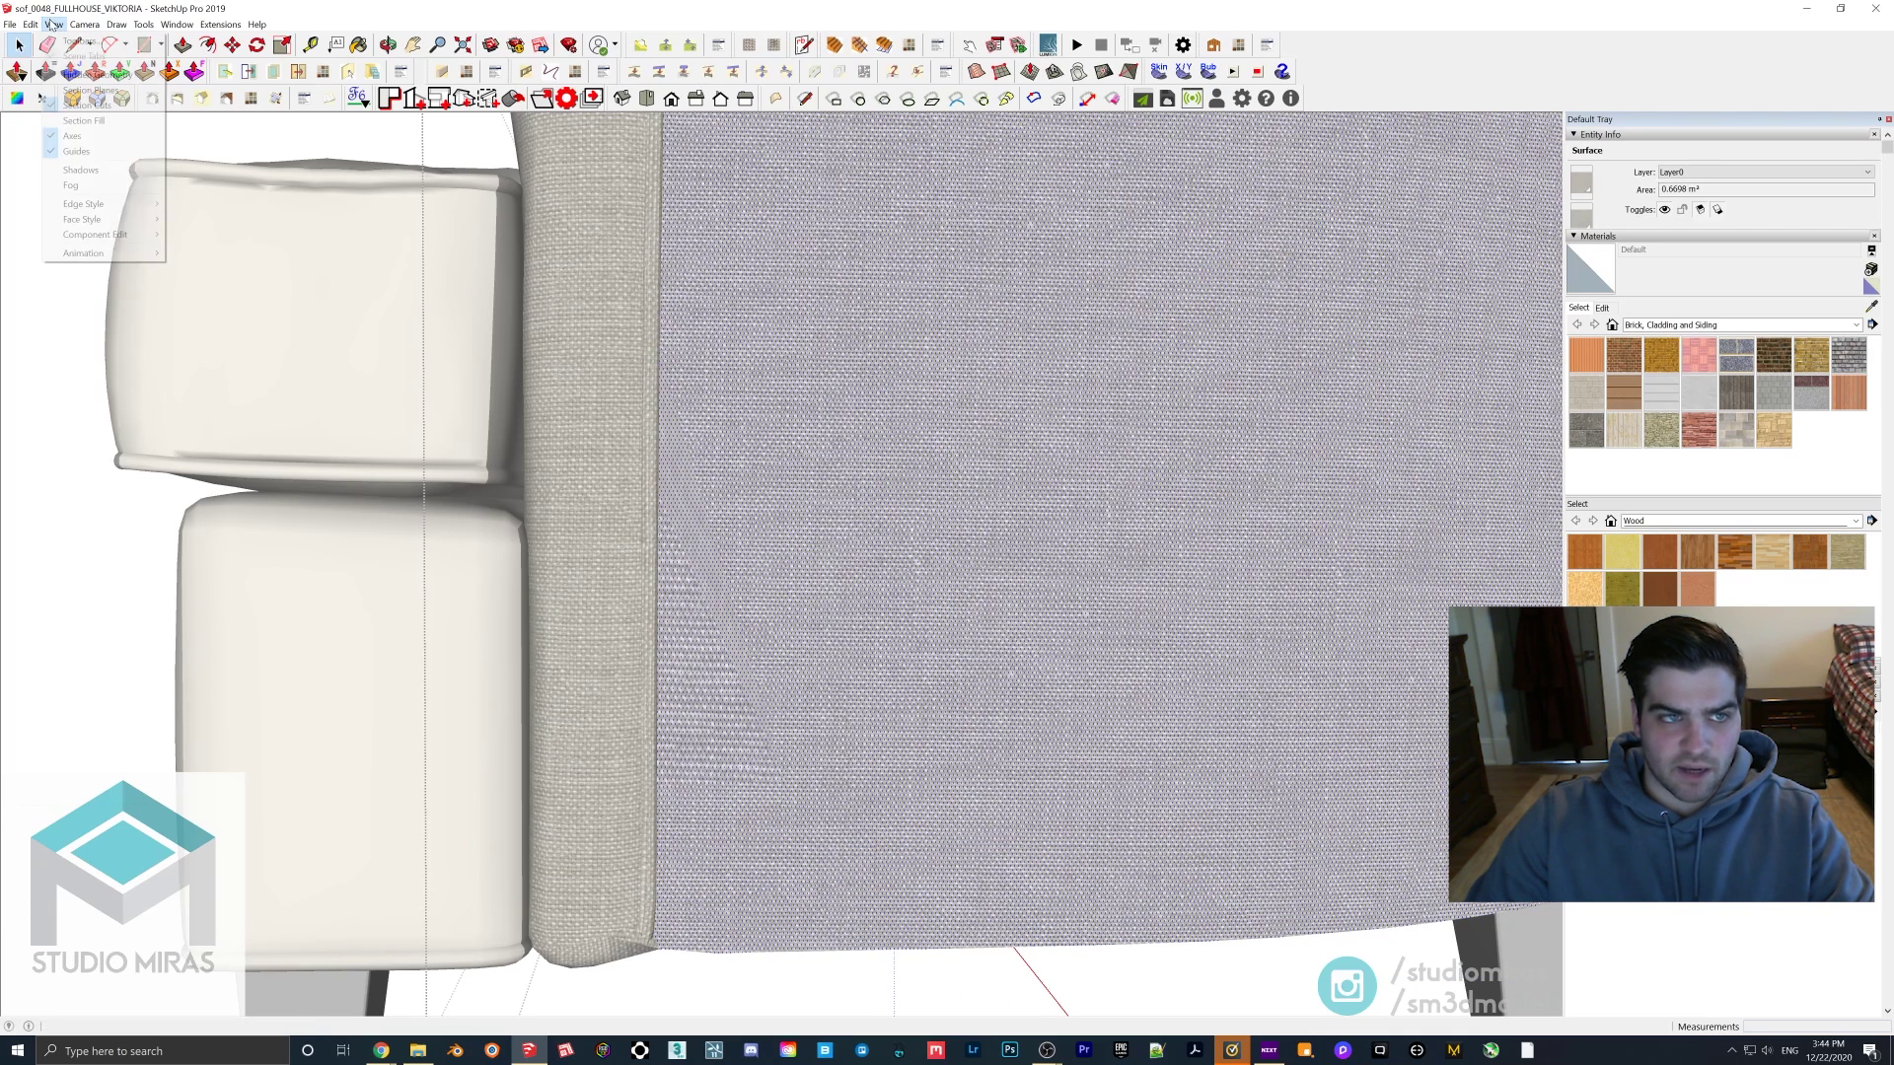
{"action": "left_click", "coordinate": [73, 76]}
{"action": "left_click", "coordinate": [694, 612]}
{"action": "left_click", "coordinate": [706, 577]}
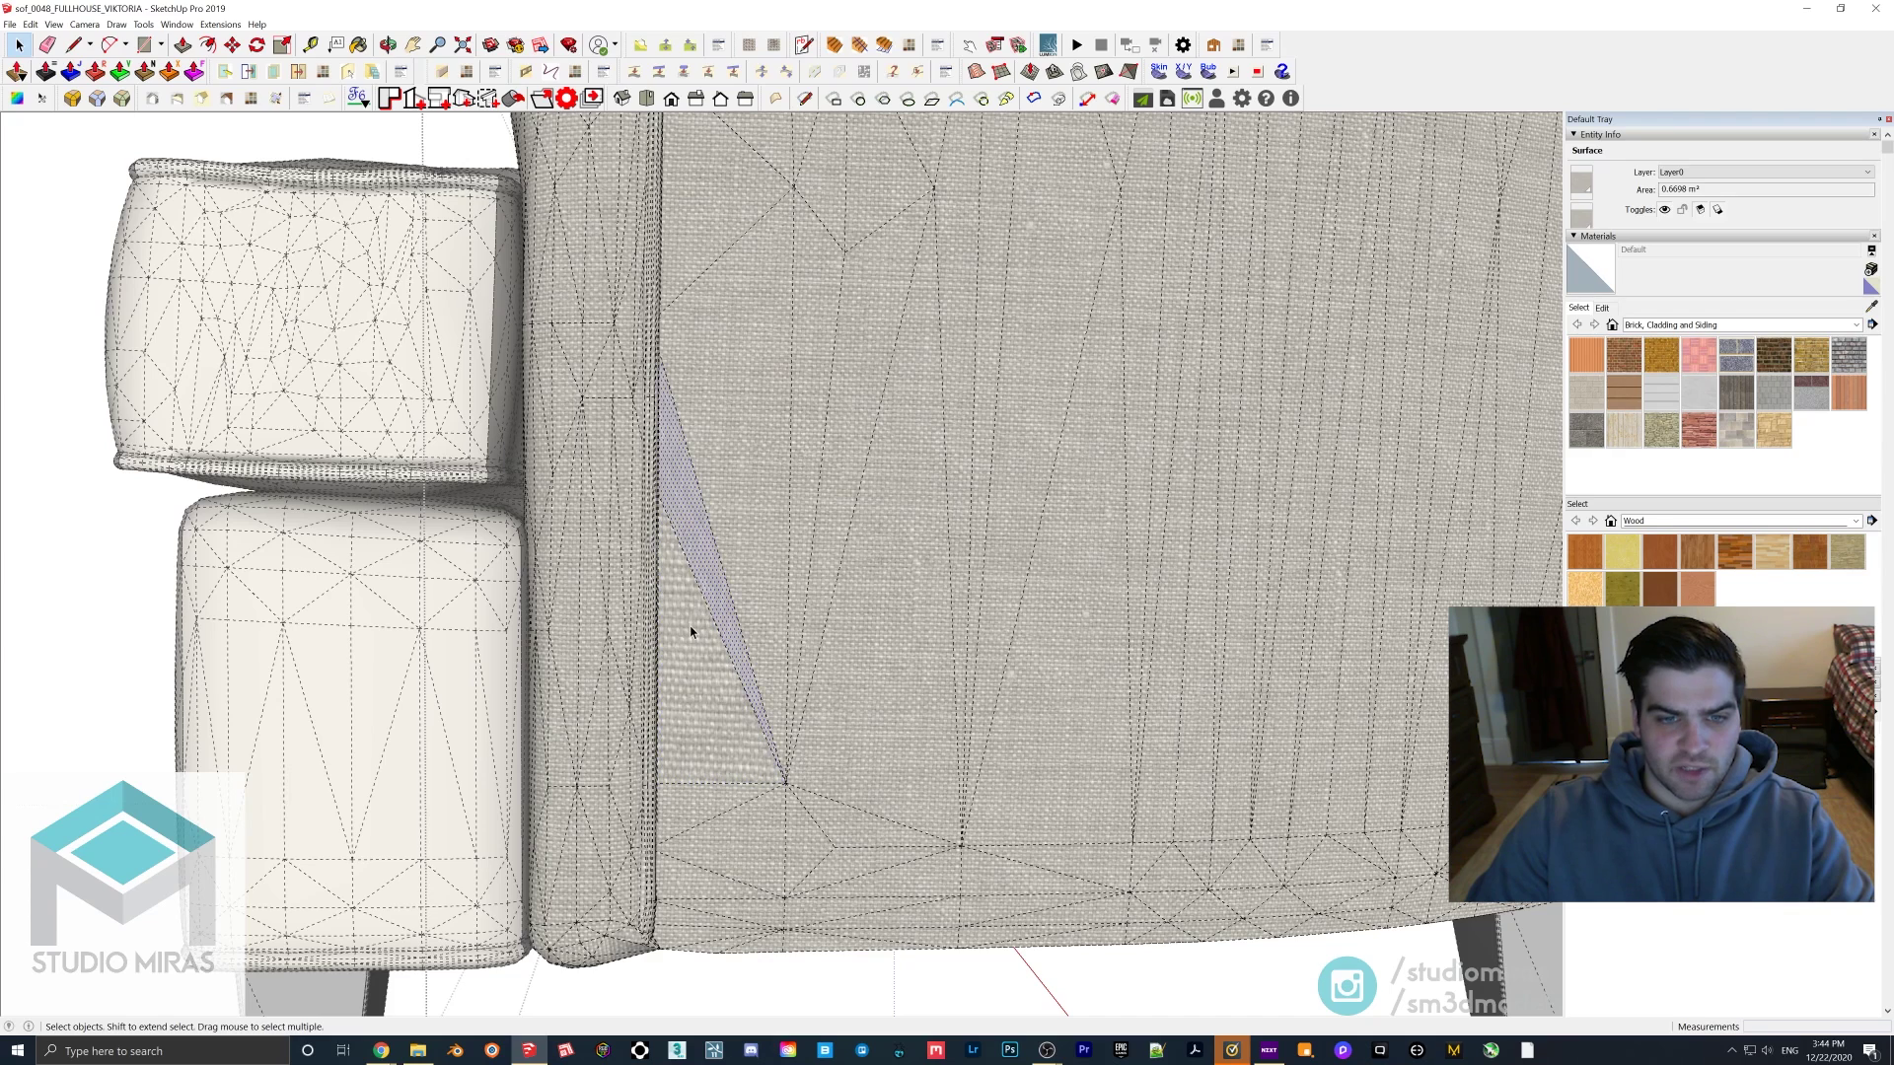
{"action": "left_click", "coordinate": [695, 628]}
{"action": "left_click", "coordinate": [726, 642]}
{"action": "scroll", "coordinate": [904, 529], "scroll_direction": "down", "scroll_amount": 2}
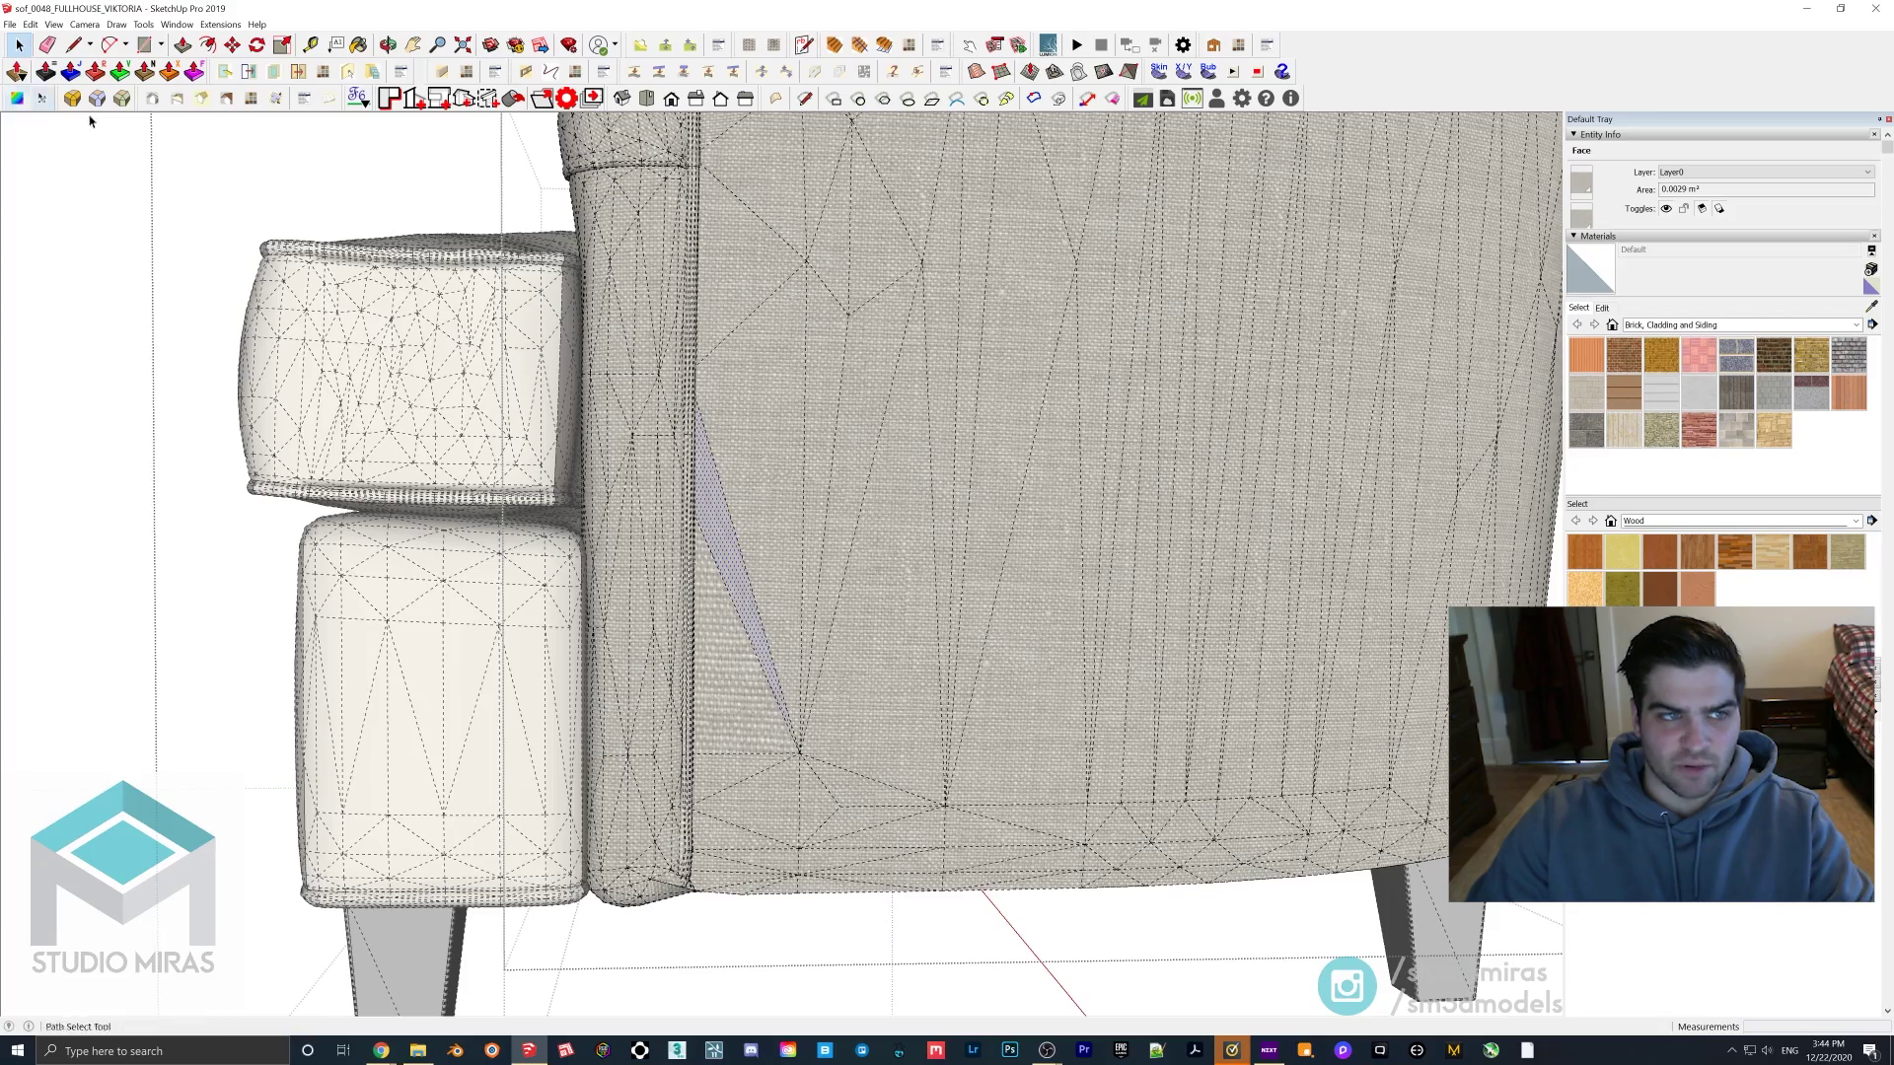
Step: Deselect the face, turn off the hidden geometry display, and view the whole sofa from the front
{"action": "scroll", "coordinate": [786, 490], "scroll_direction": "down", "scroll_amount": 10}
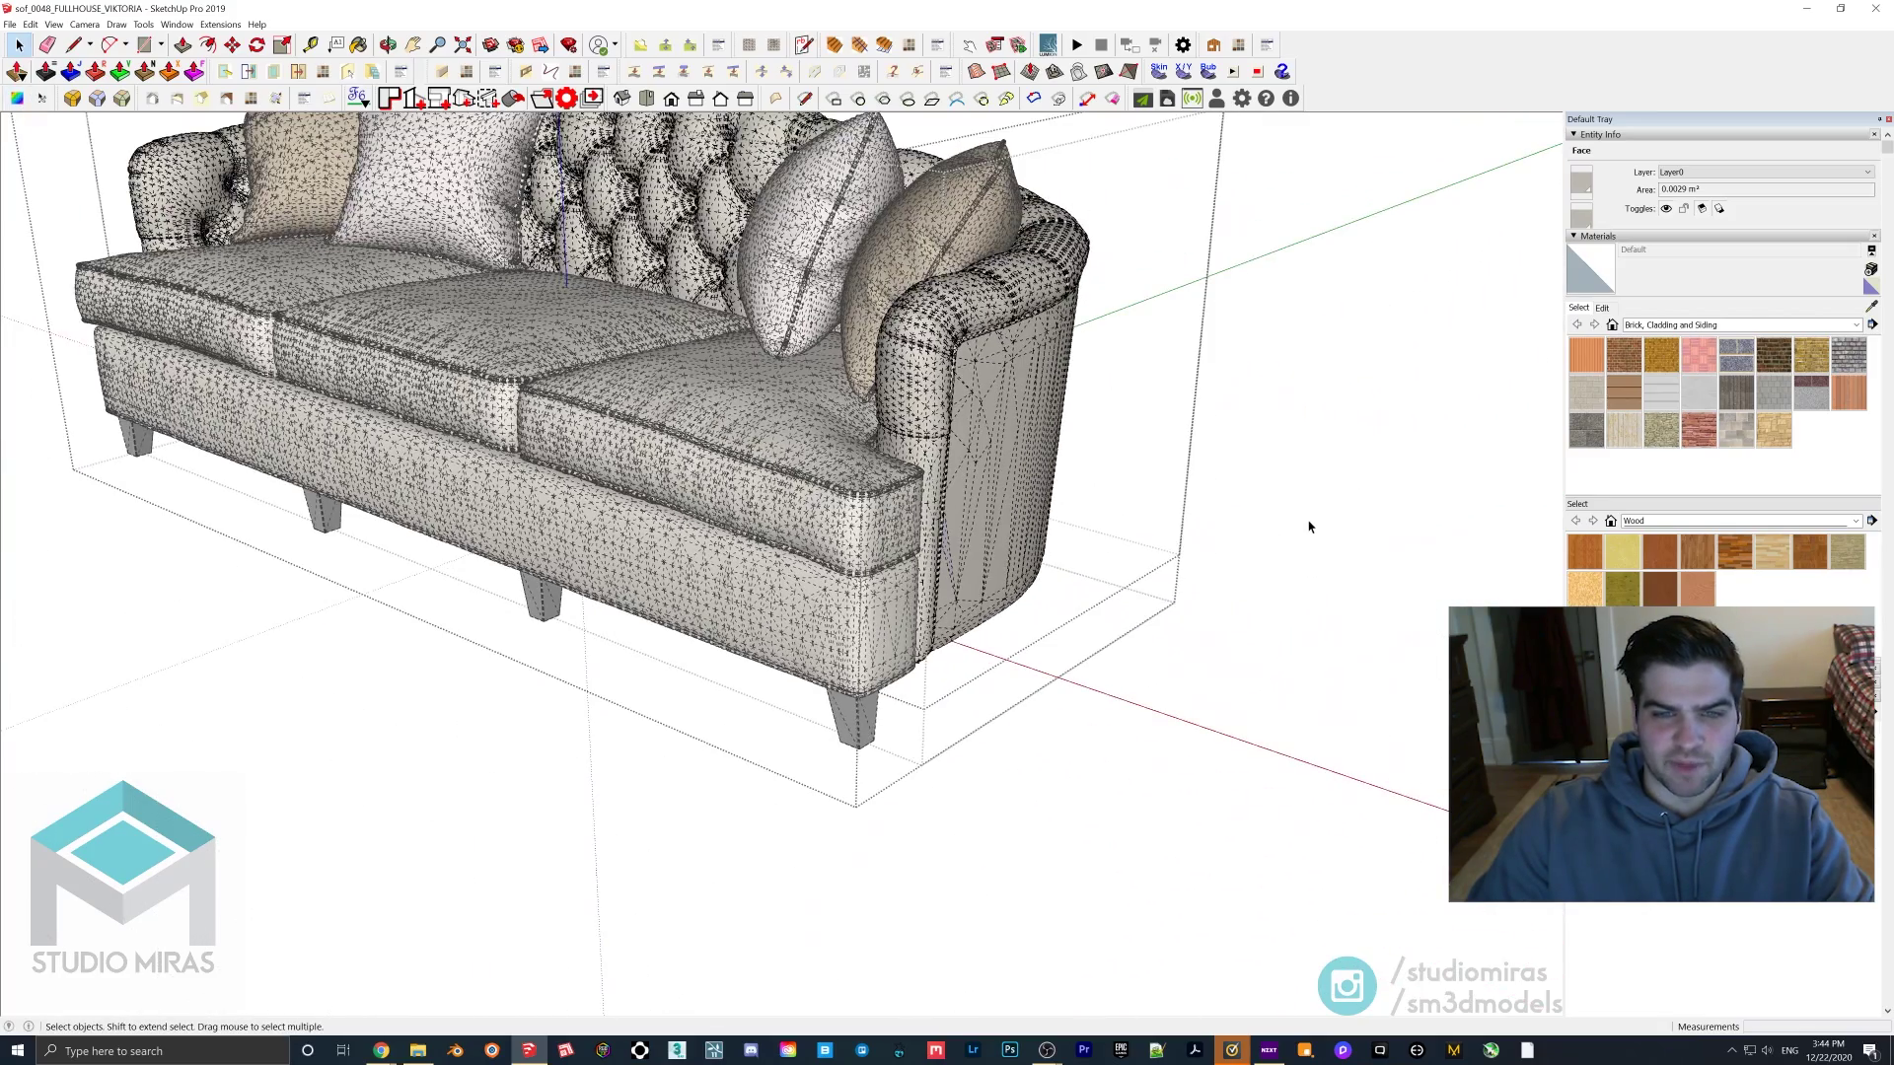
{"action": "left_click", "coordinate": [1309, 527]}
{"action": "left_click", "coordinate": [53, 24]}
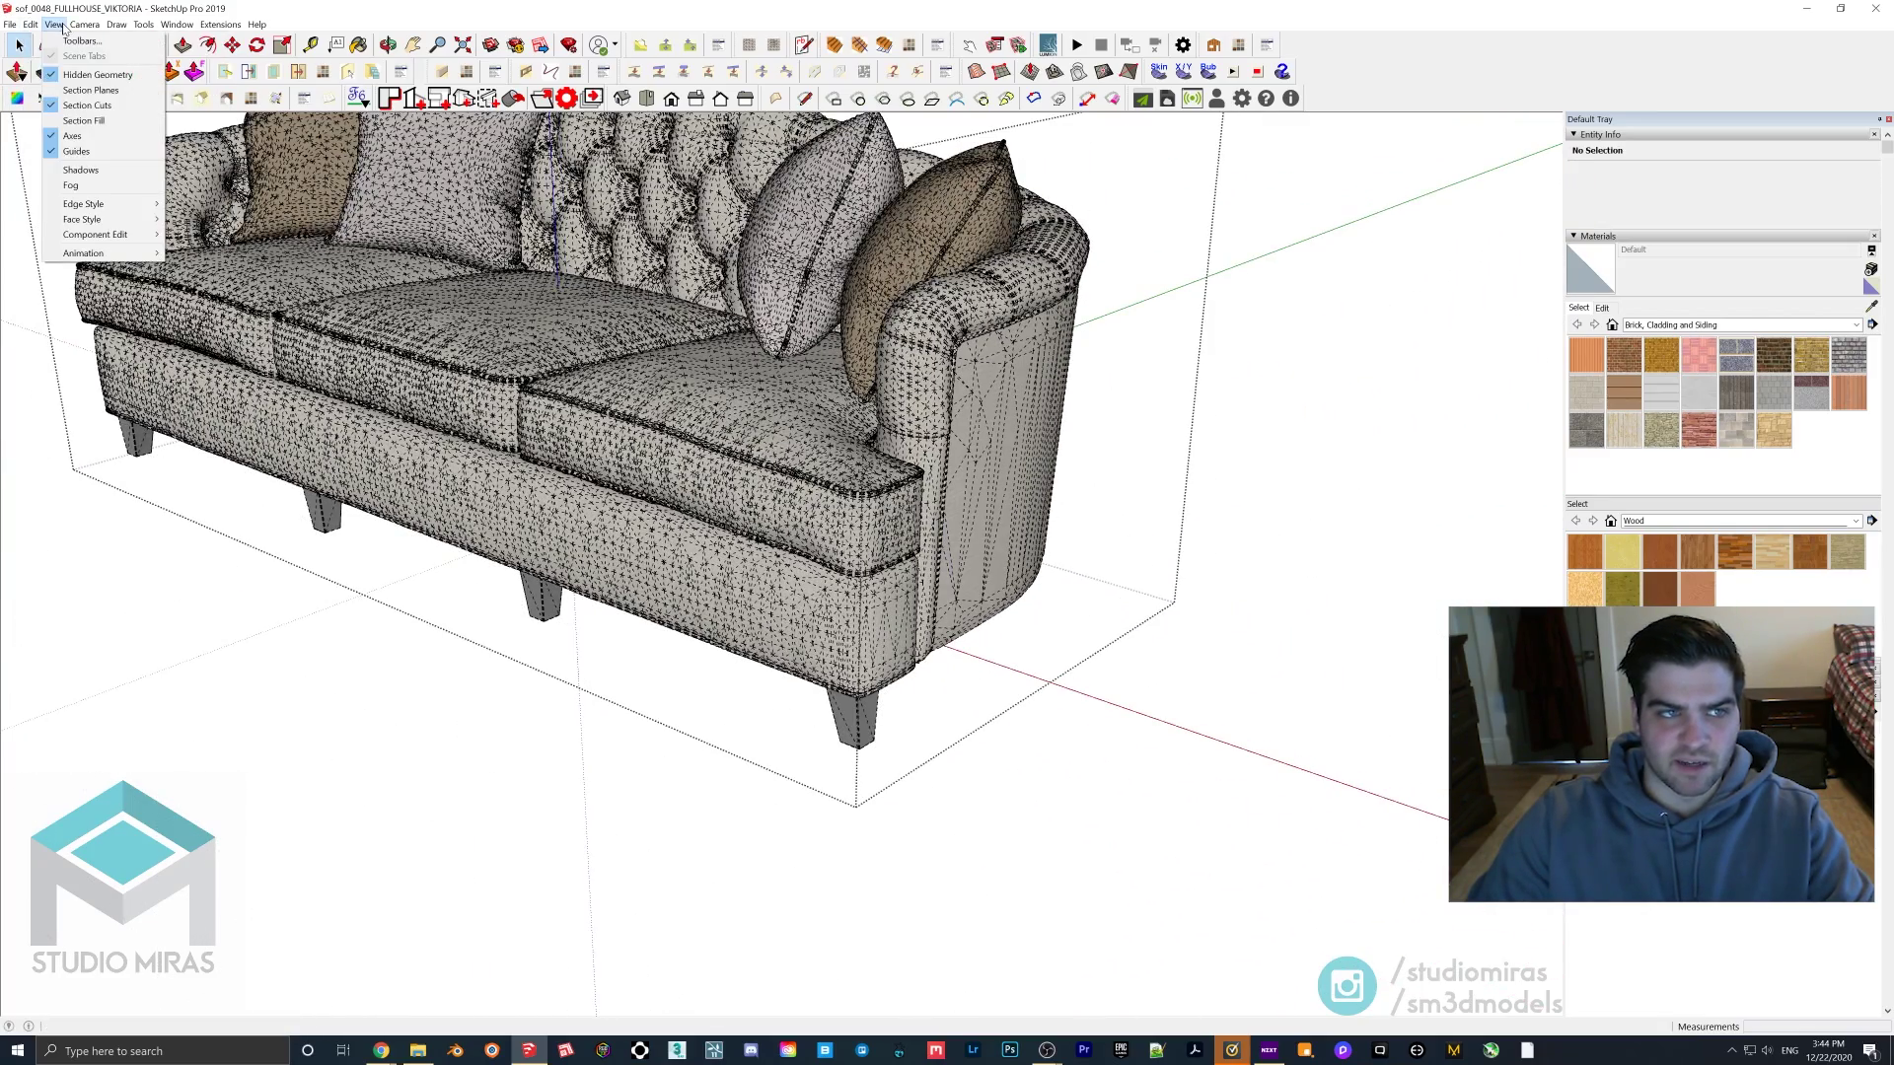
{"action": "left_click", "coordinate": [70, 75]}
{"action": "middle_click_drag", "start_coordinate": [477, 388], "coordinate": [966, 697]}
{"action": "middle_click_drag", "start_coordinate": [942, 528], "coordinate": [512, 479]}
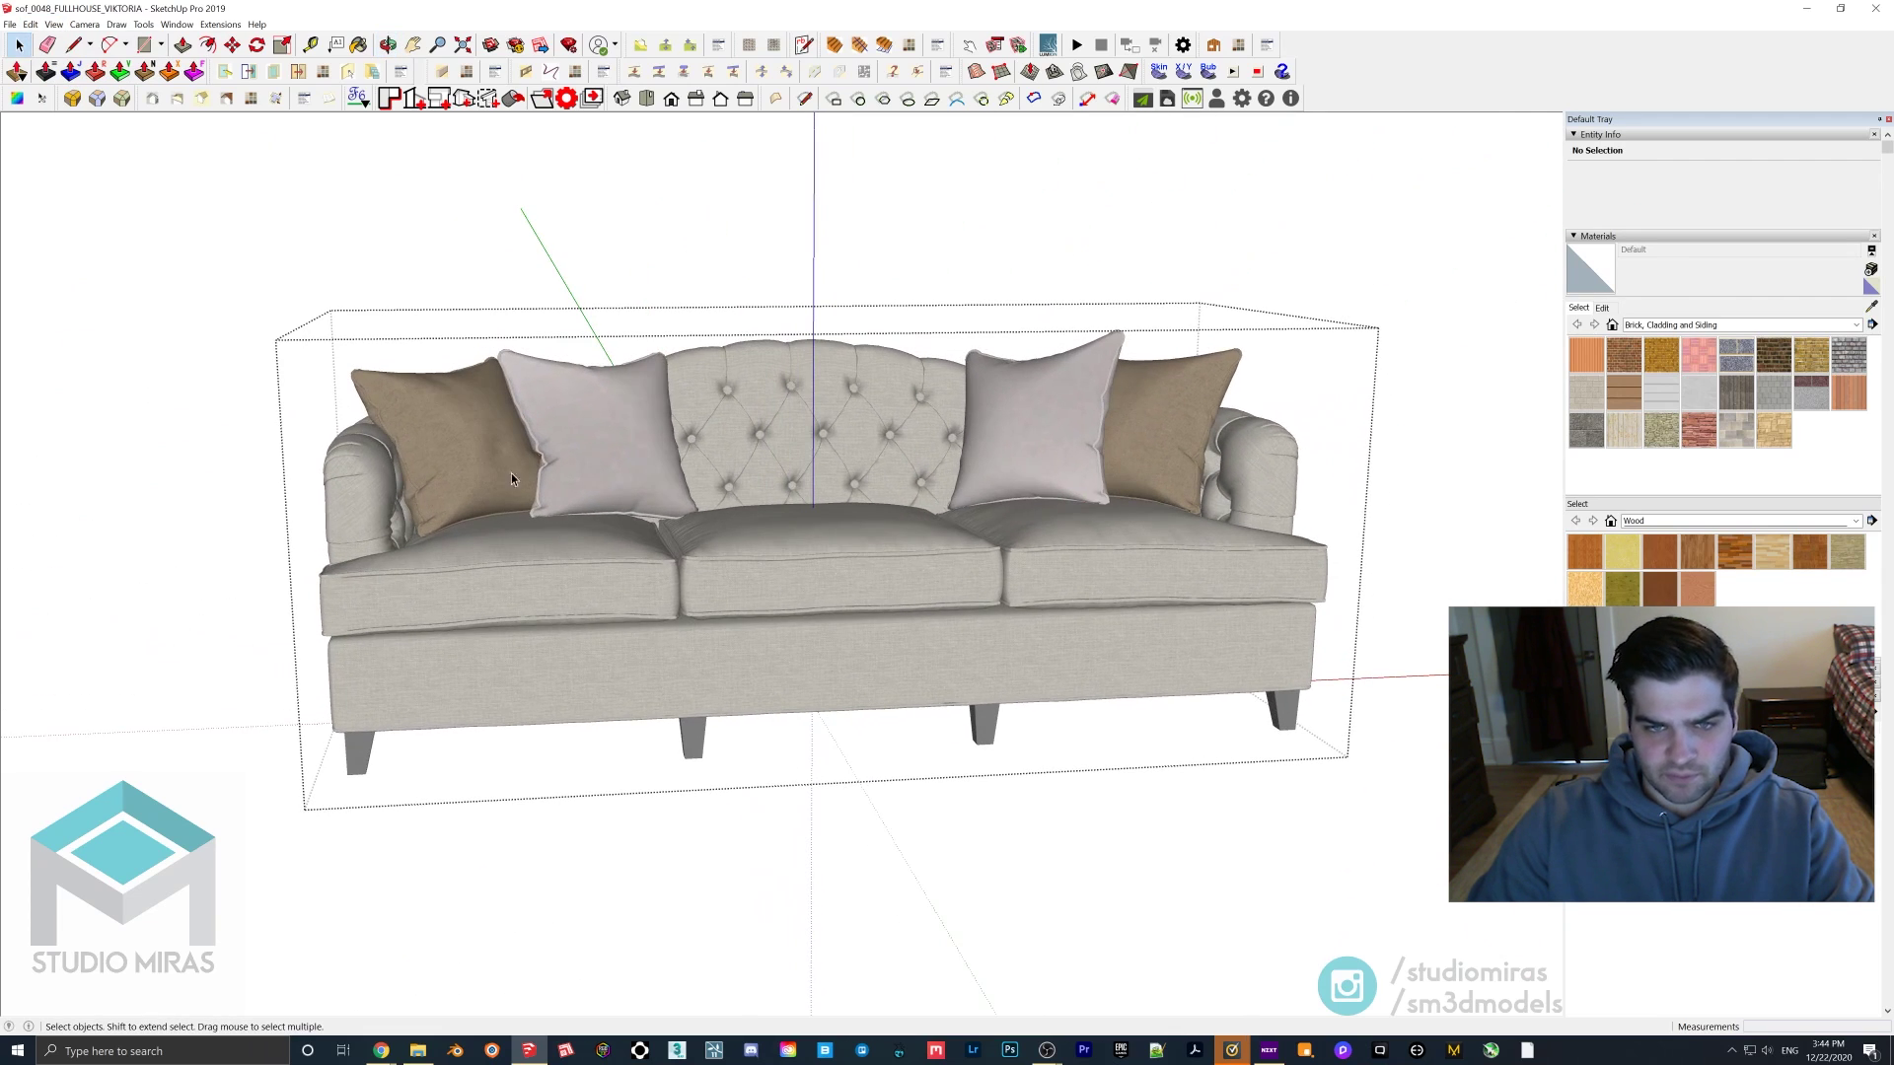
Step: Switch to the browser and open the Kitchen model category from the SketchUp Free site's home page
{"action": "mouse_move", "coordinate": [383, 1052]}
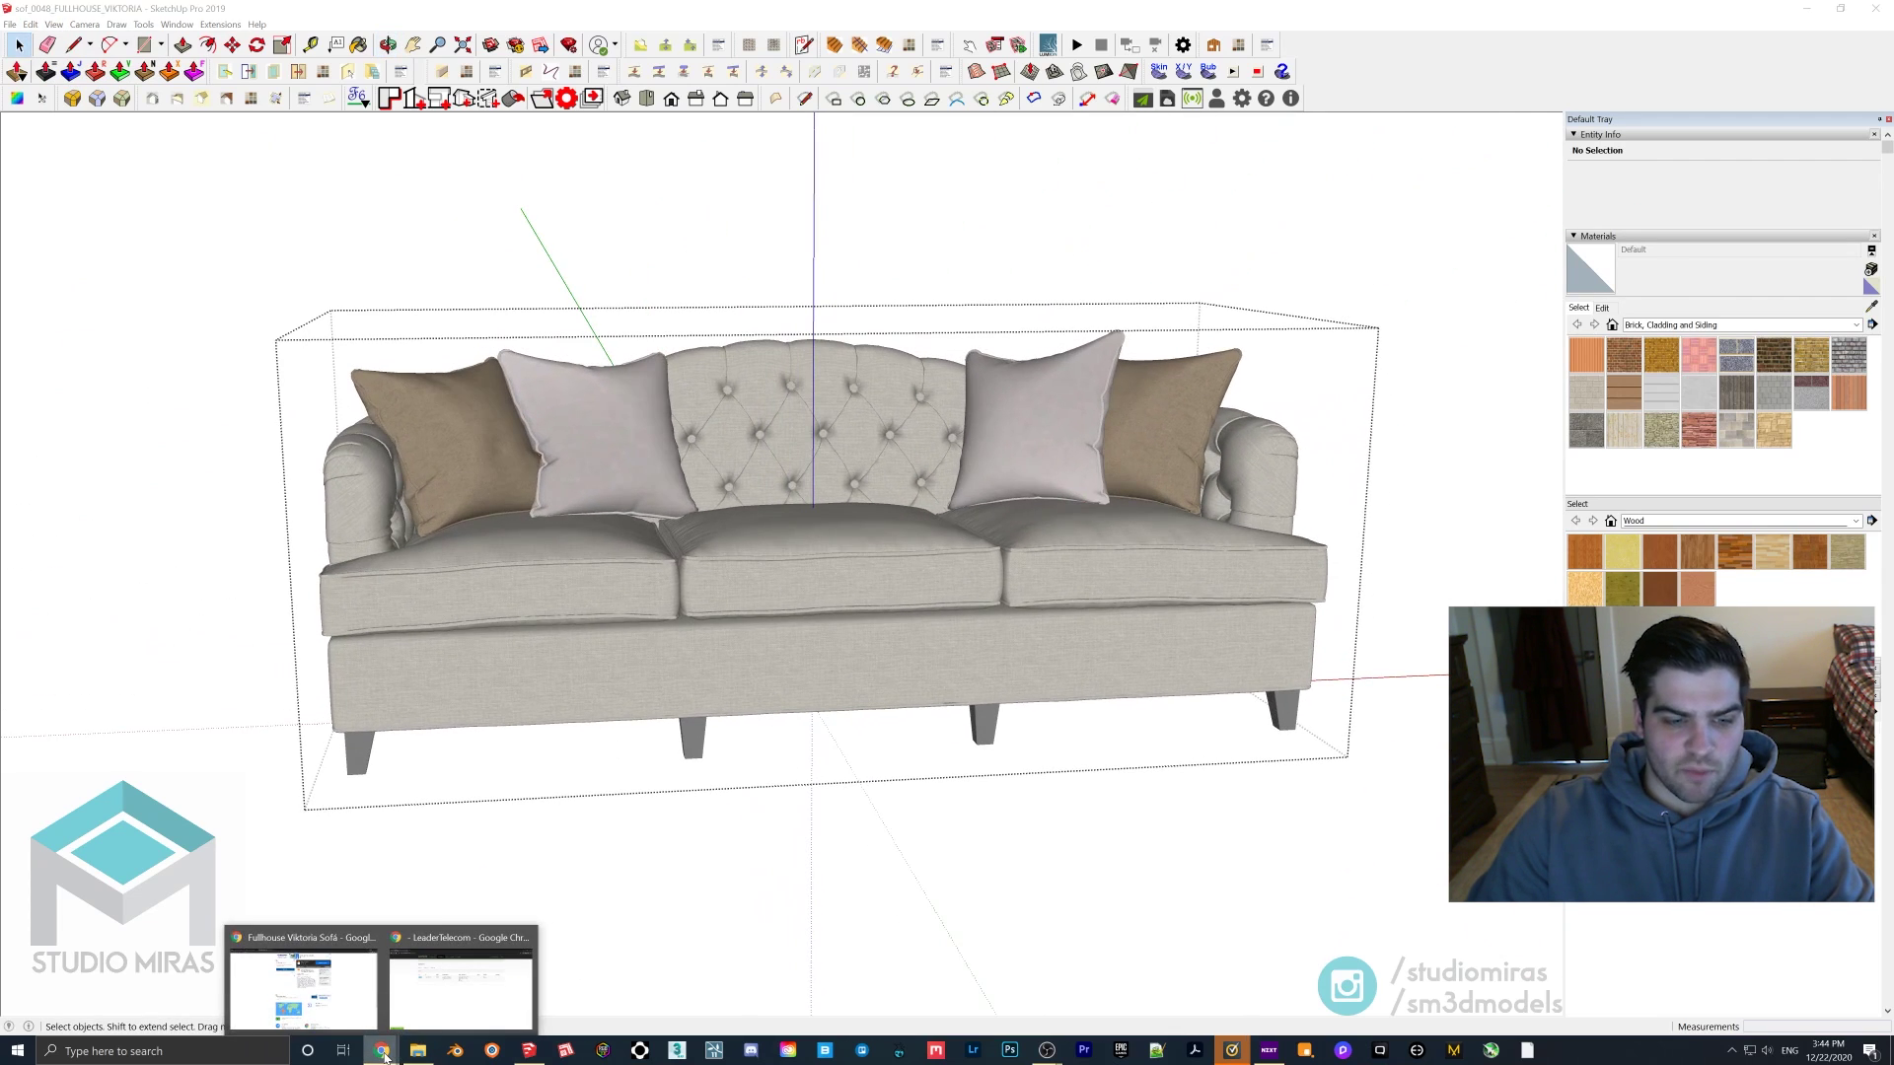
{"action": "left_click", "coordinate": [463, 987]}
{"action": "left_click", "coordinate": [114, 7]}
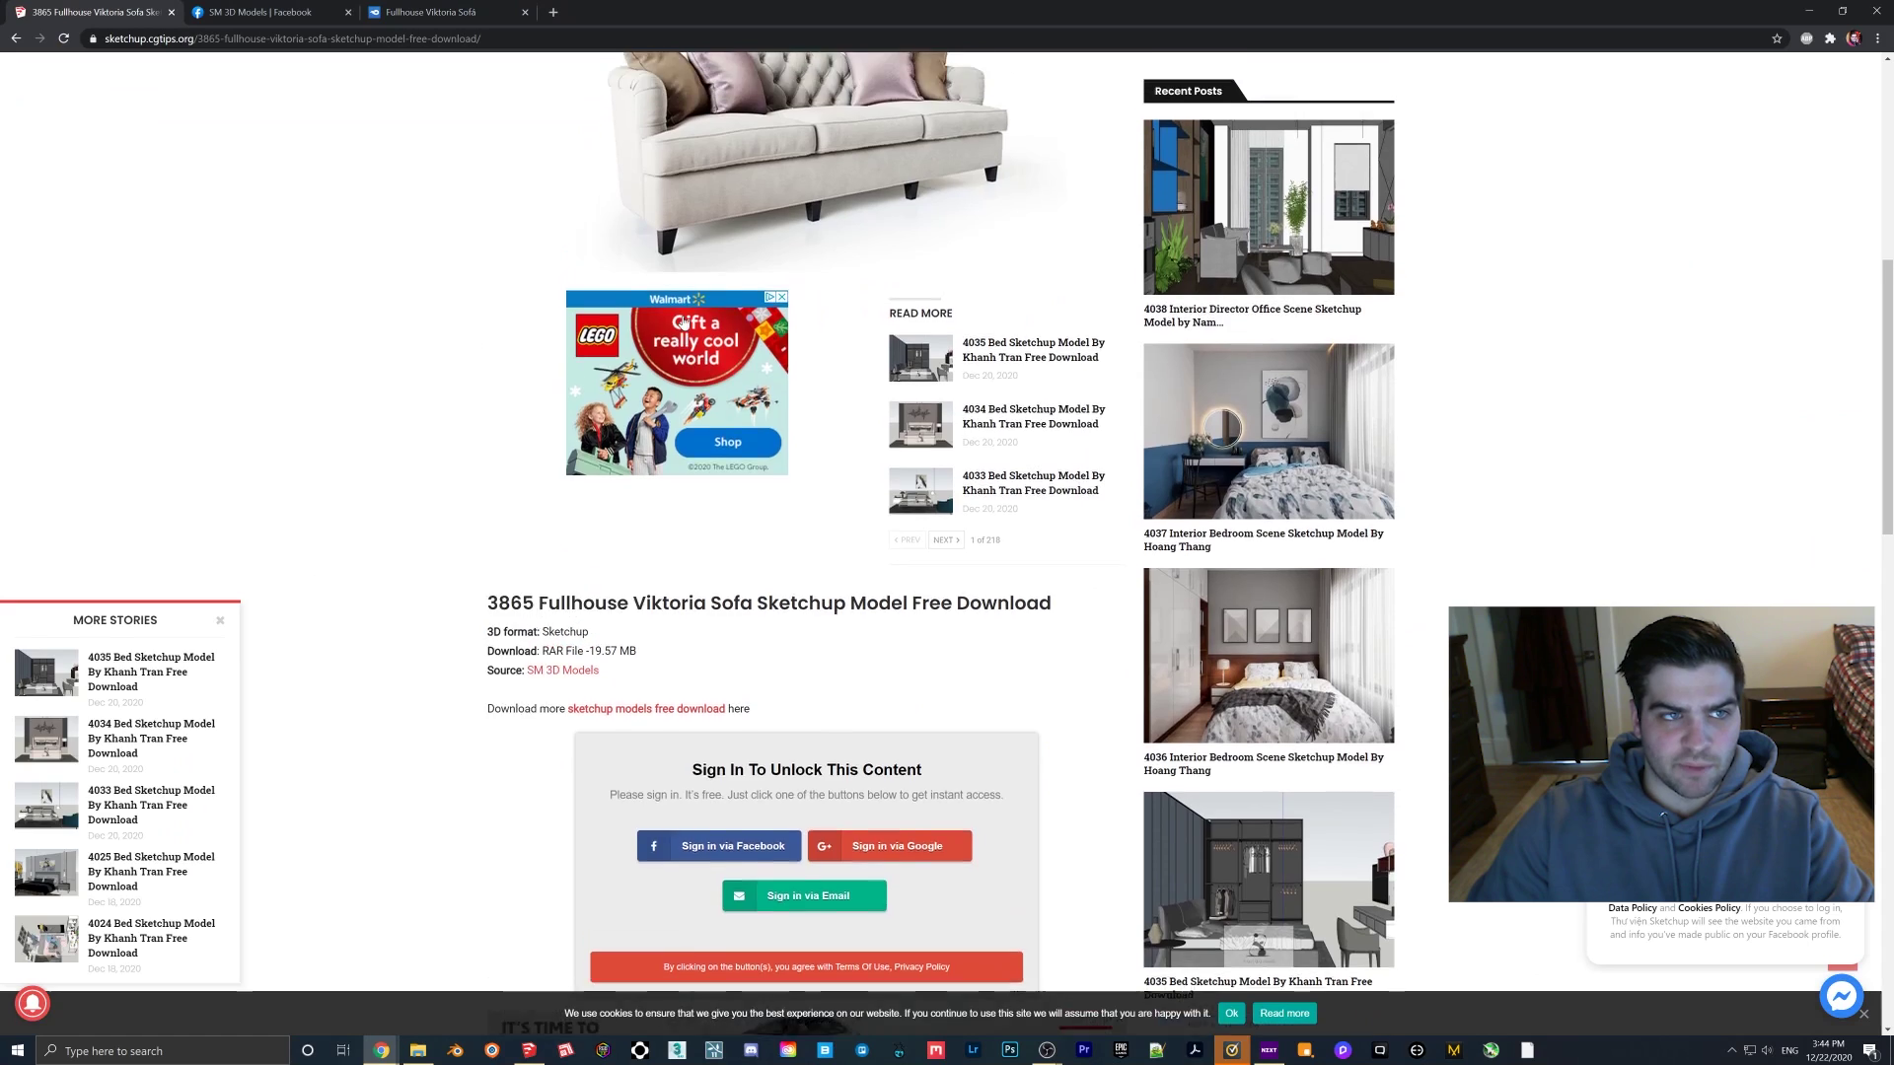
{"action": "scroll", "coordinate": [1118, 236], "scroll_direction": "up", "scroll_amount": 6}
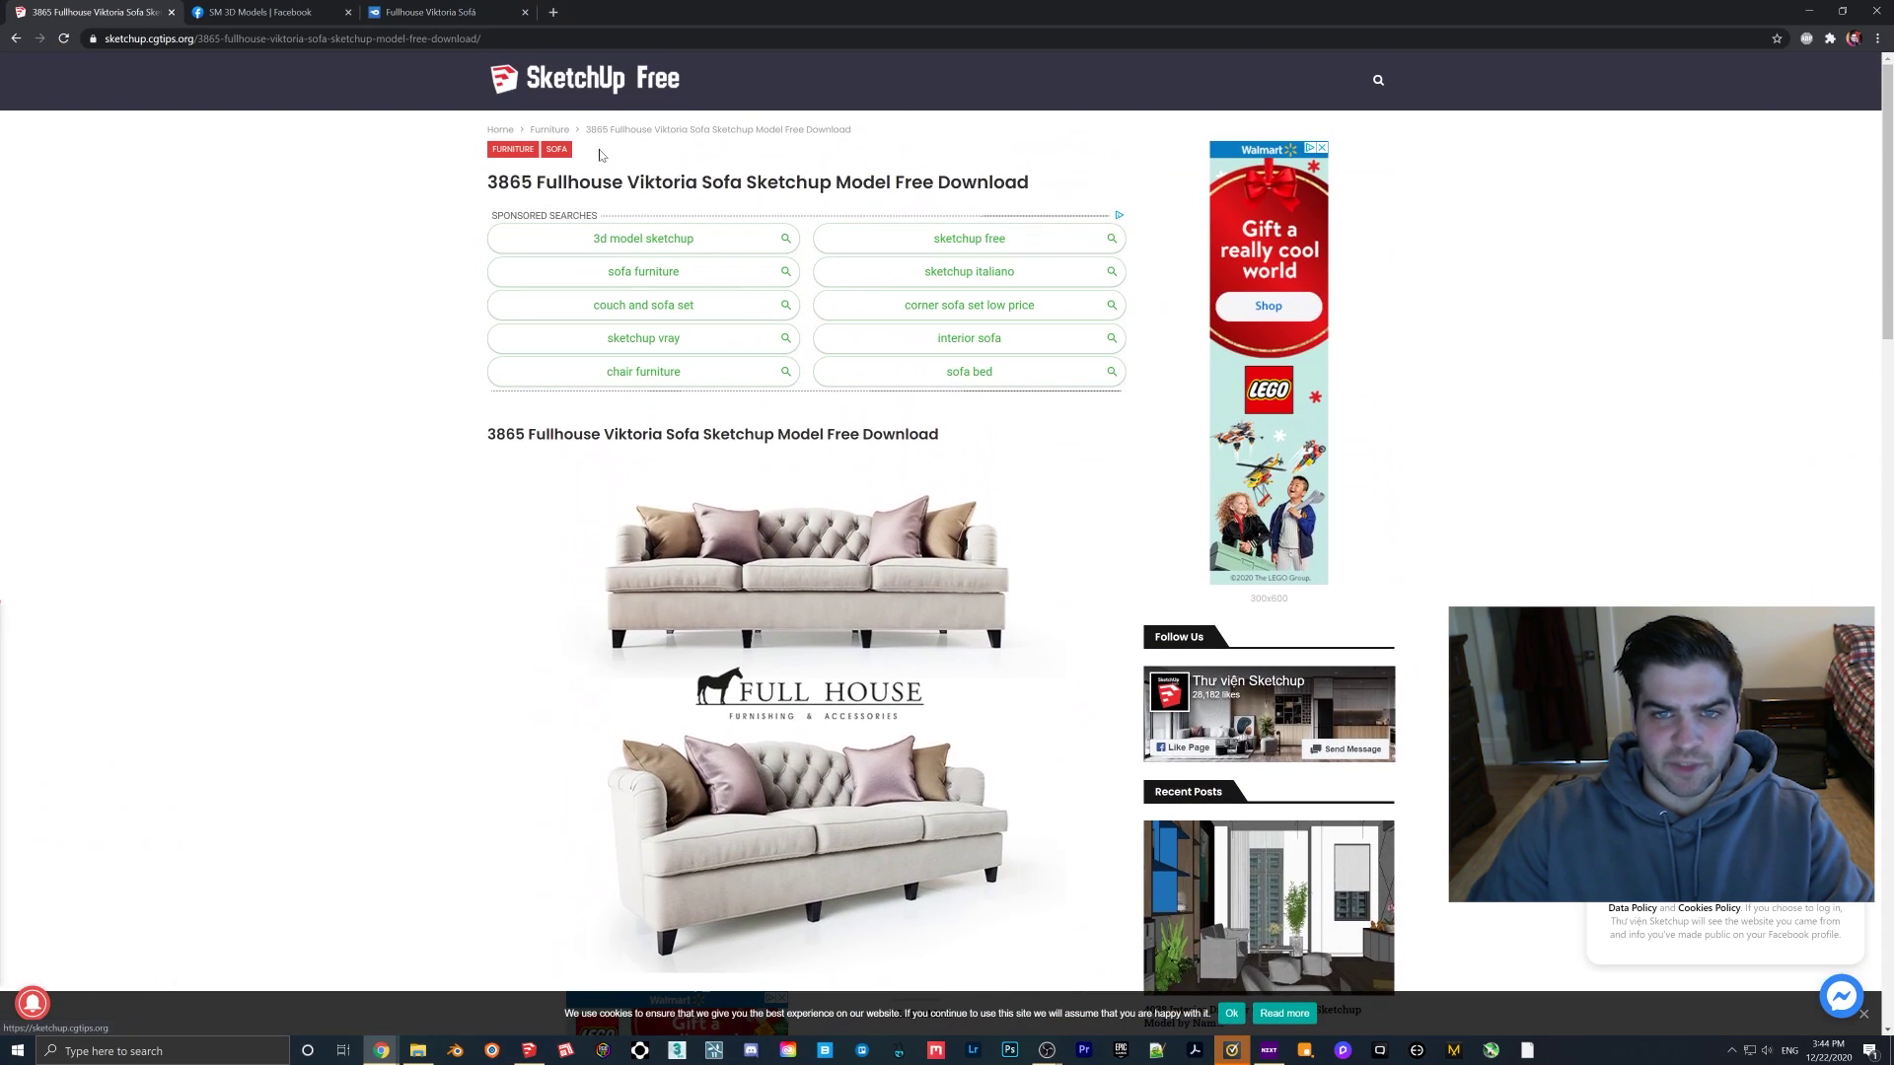
{"action": "left_click", "coordinate": [493, 129]}
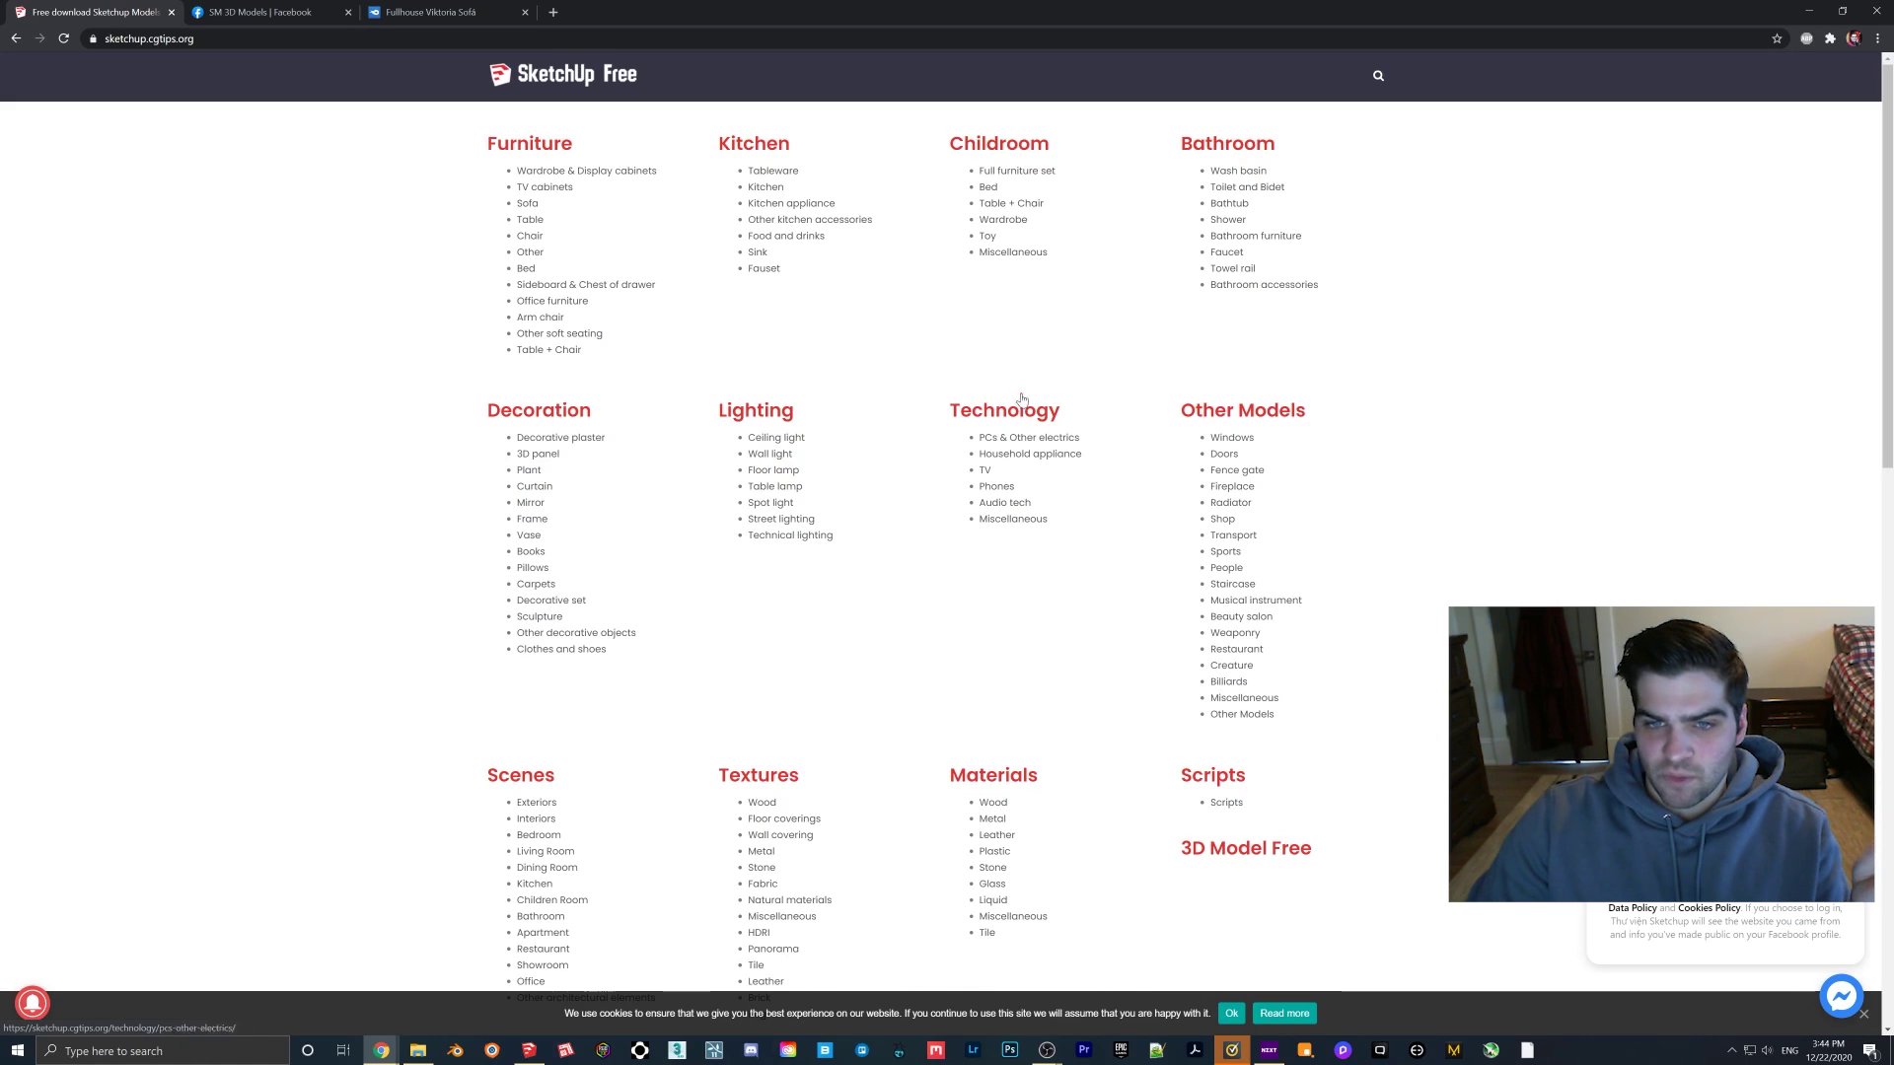
{"action": "left_click", "coordinate": [765, 187]}
{"action": "scroll", "coordinate": [1102, 392], "scroll_direction": "down", "scroll_amount": 4}
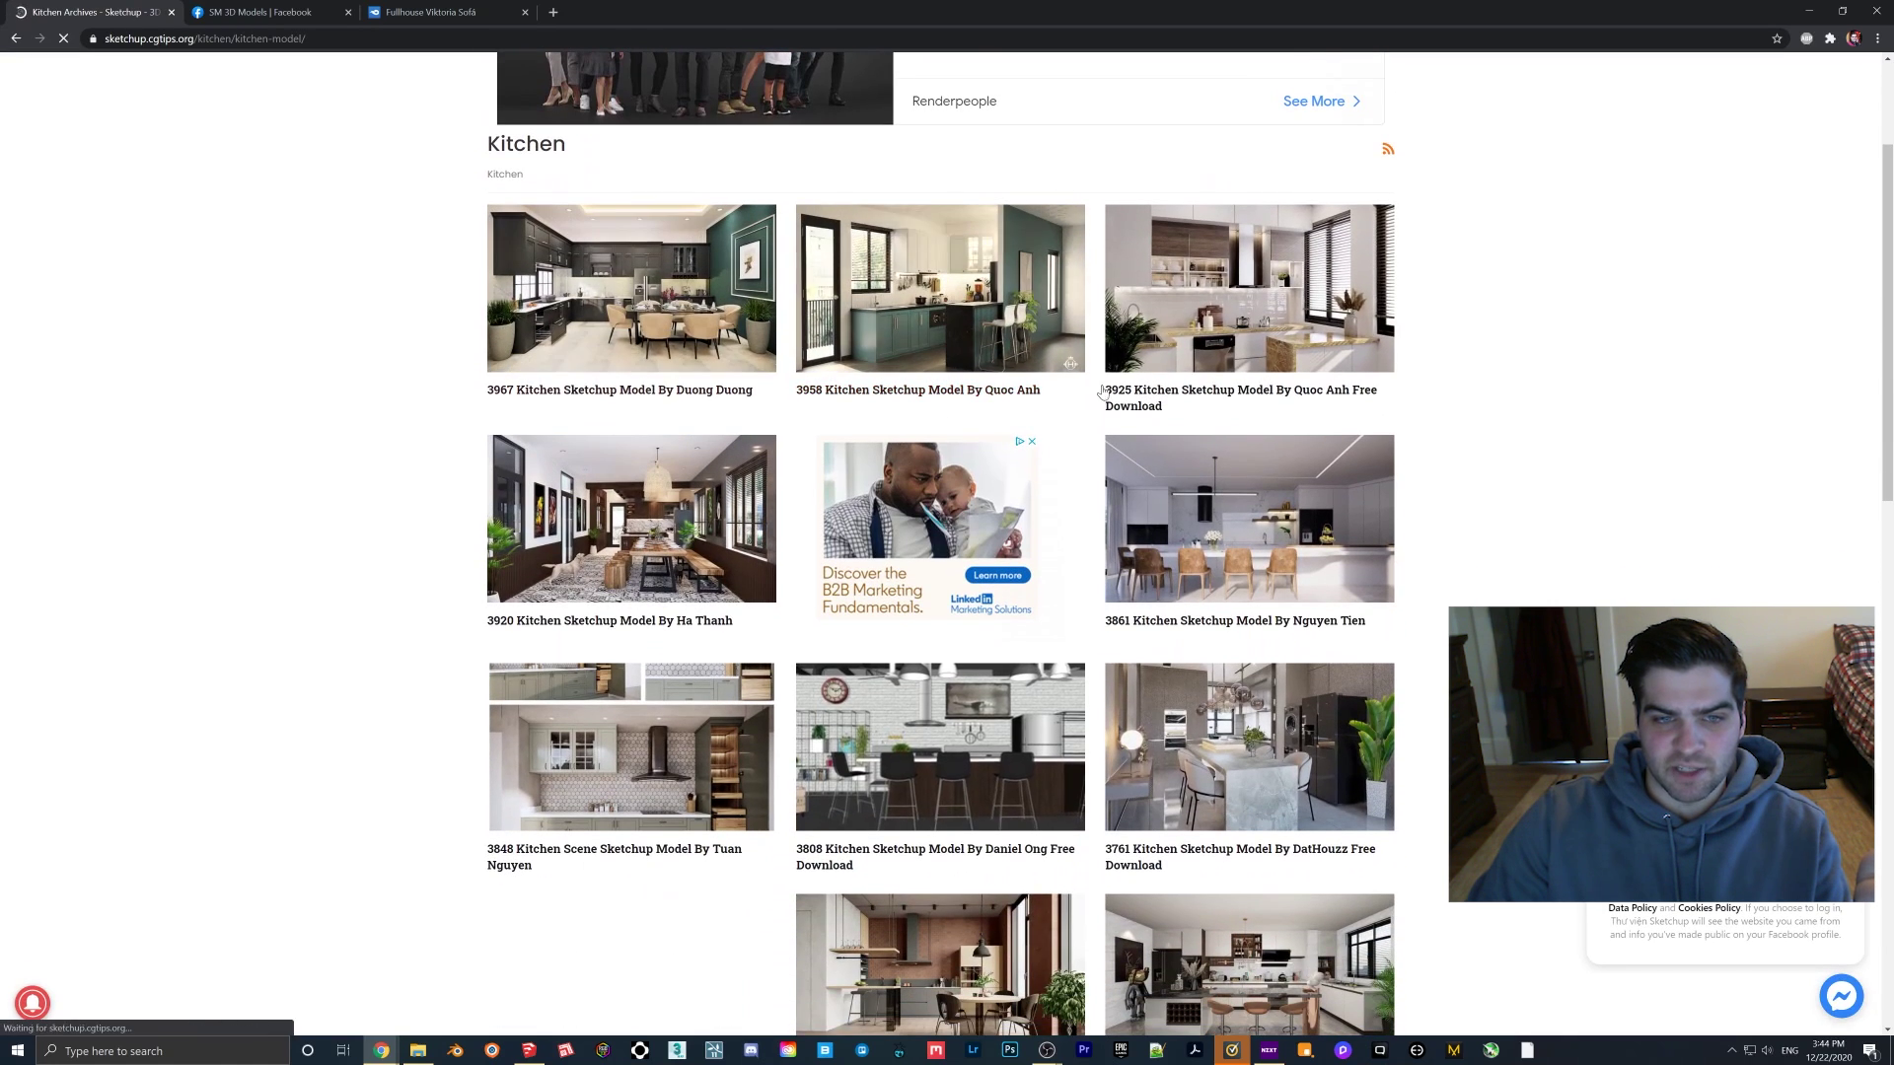
Step: Open the 3967 Kitchen Sketchup Model page and look through its render images and download details
{"action": "left_click", "coordinate": [592, 390]}
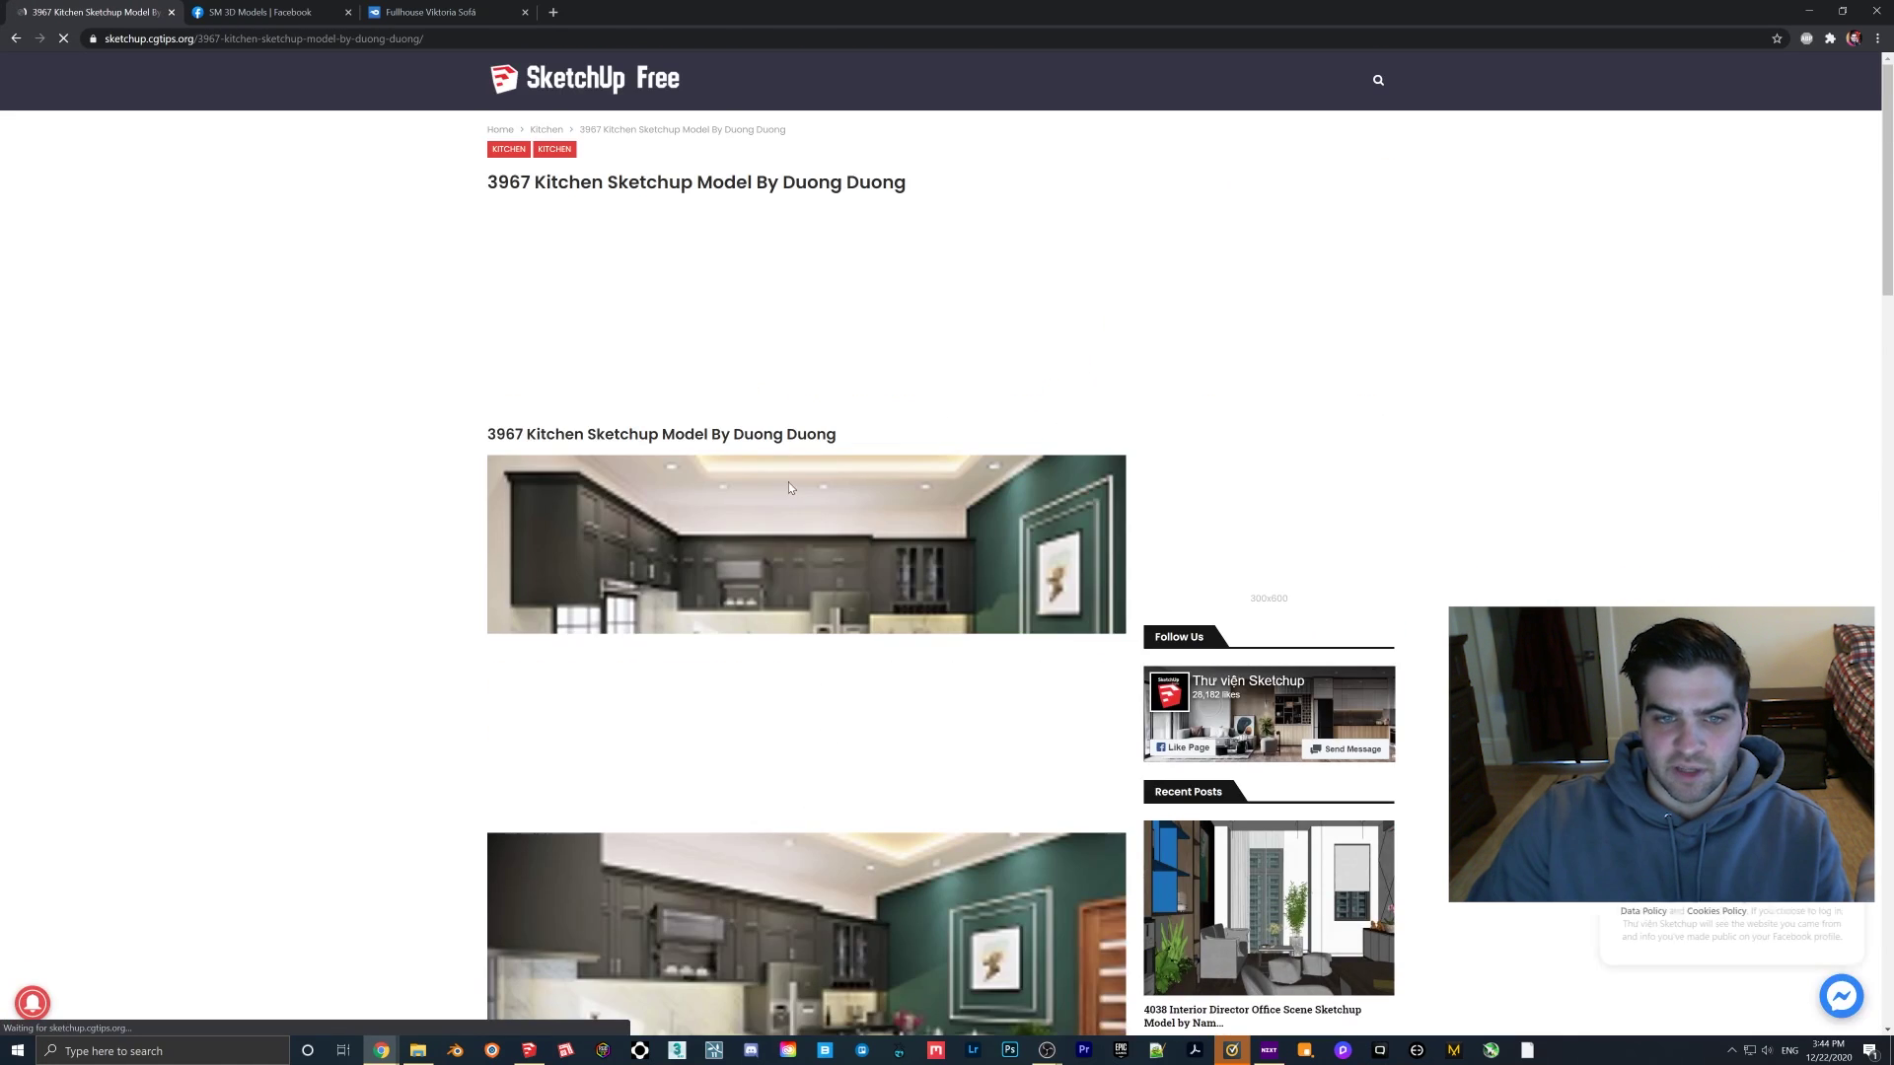
{"action": "scroll", "coordinate": [789, 486], "scroll_direction": "down", "scroll_amount": 3}
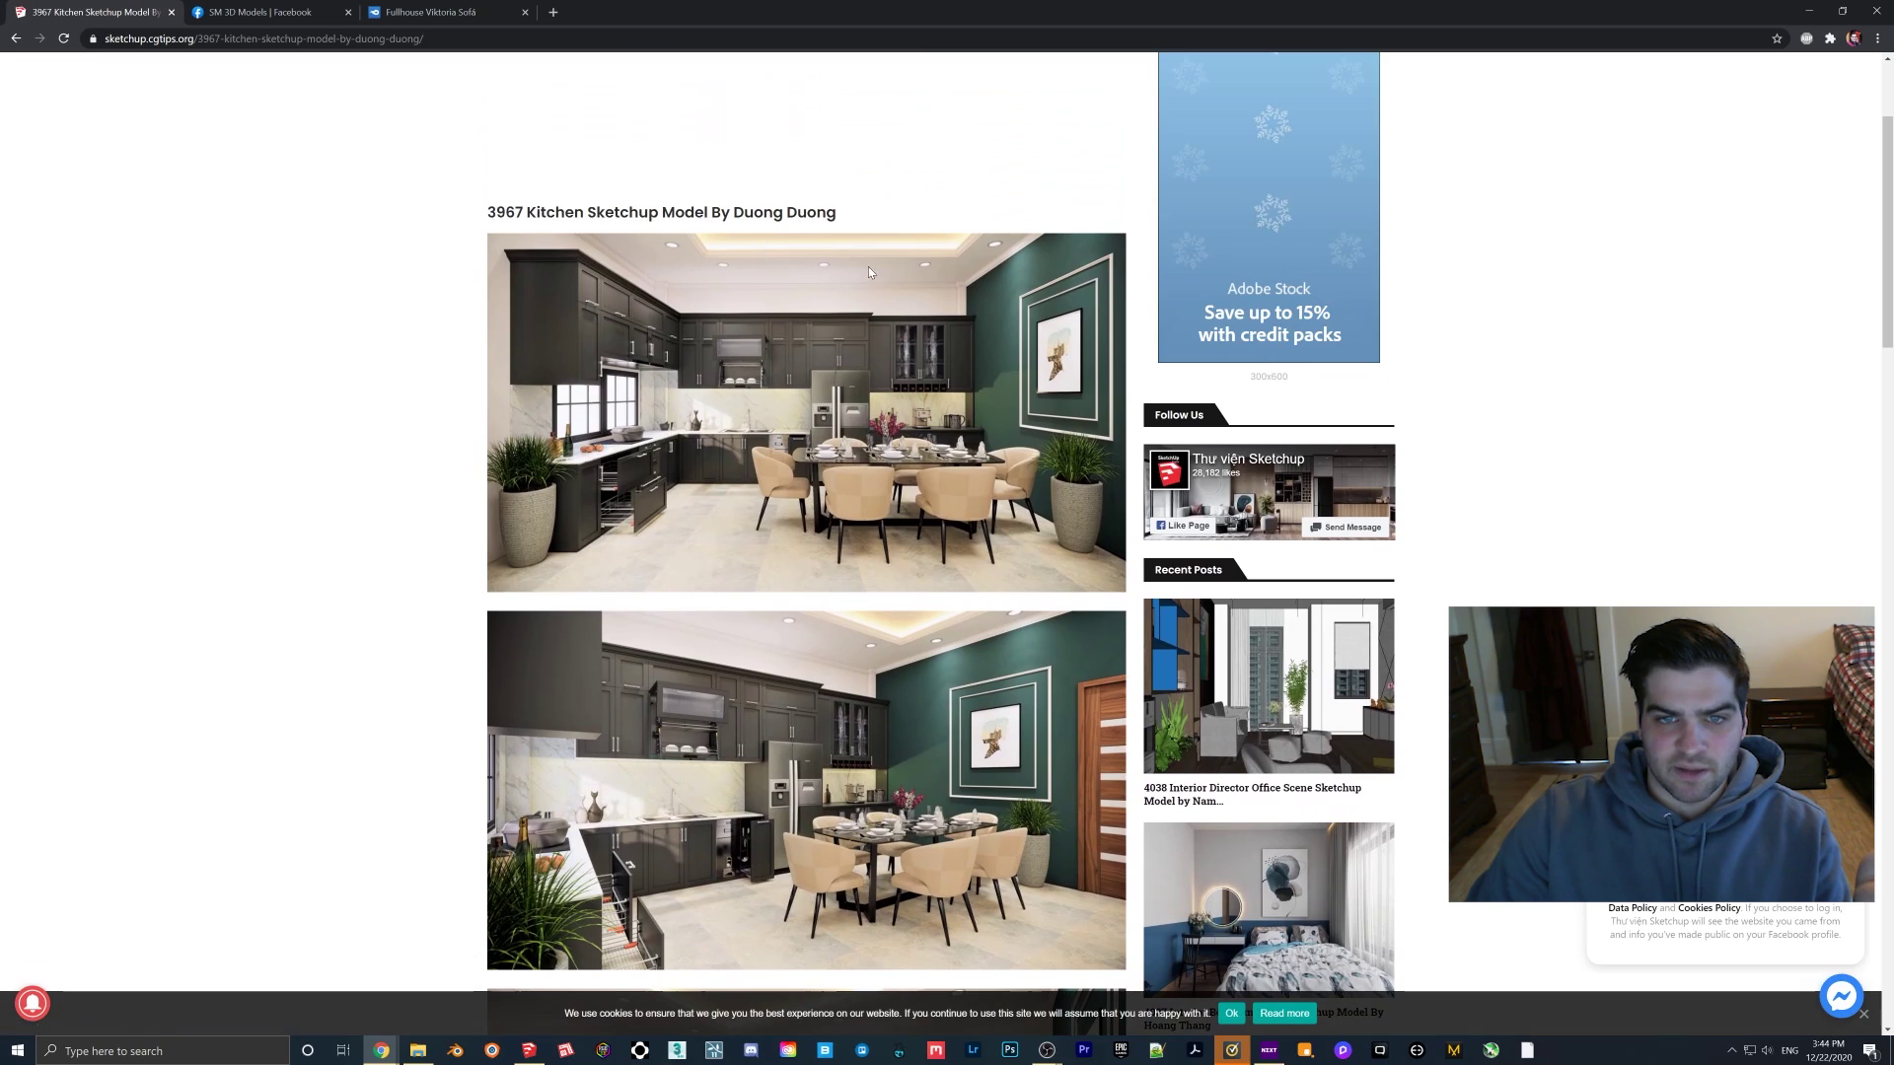
{"action": "scroll", "coordinate": [869, 272], "scroll_direction": "down", "scroll_amount": 4}
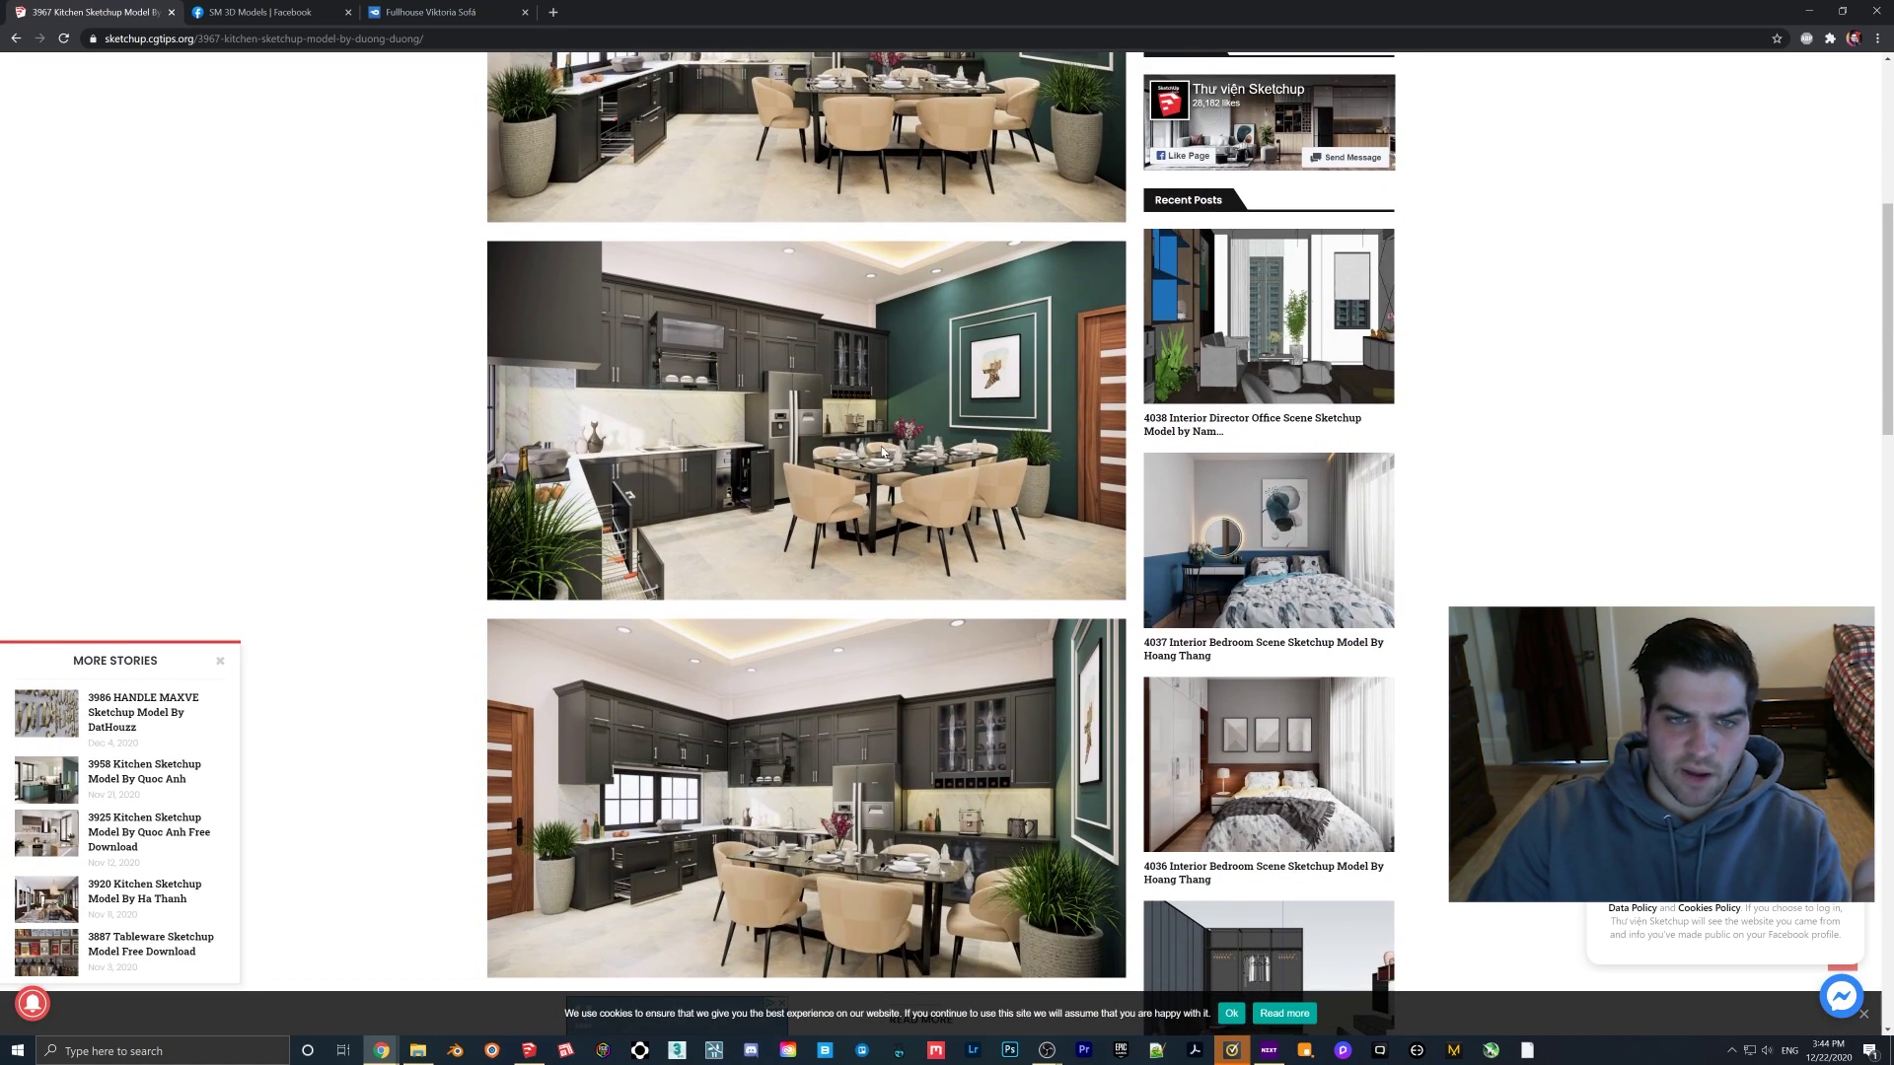
{"action": "scroll", "coordinate": [942, 467], "scroll_direction": "down", "scroll_amount": 2}
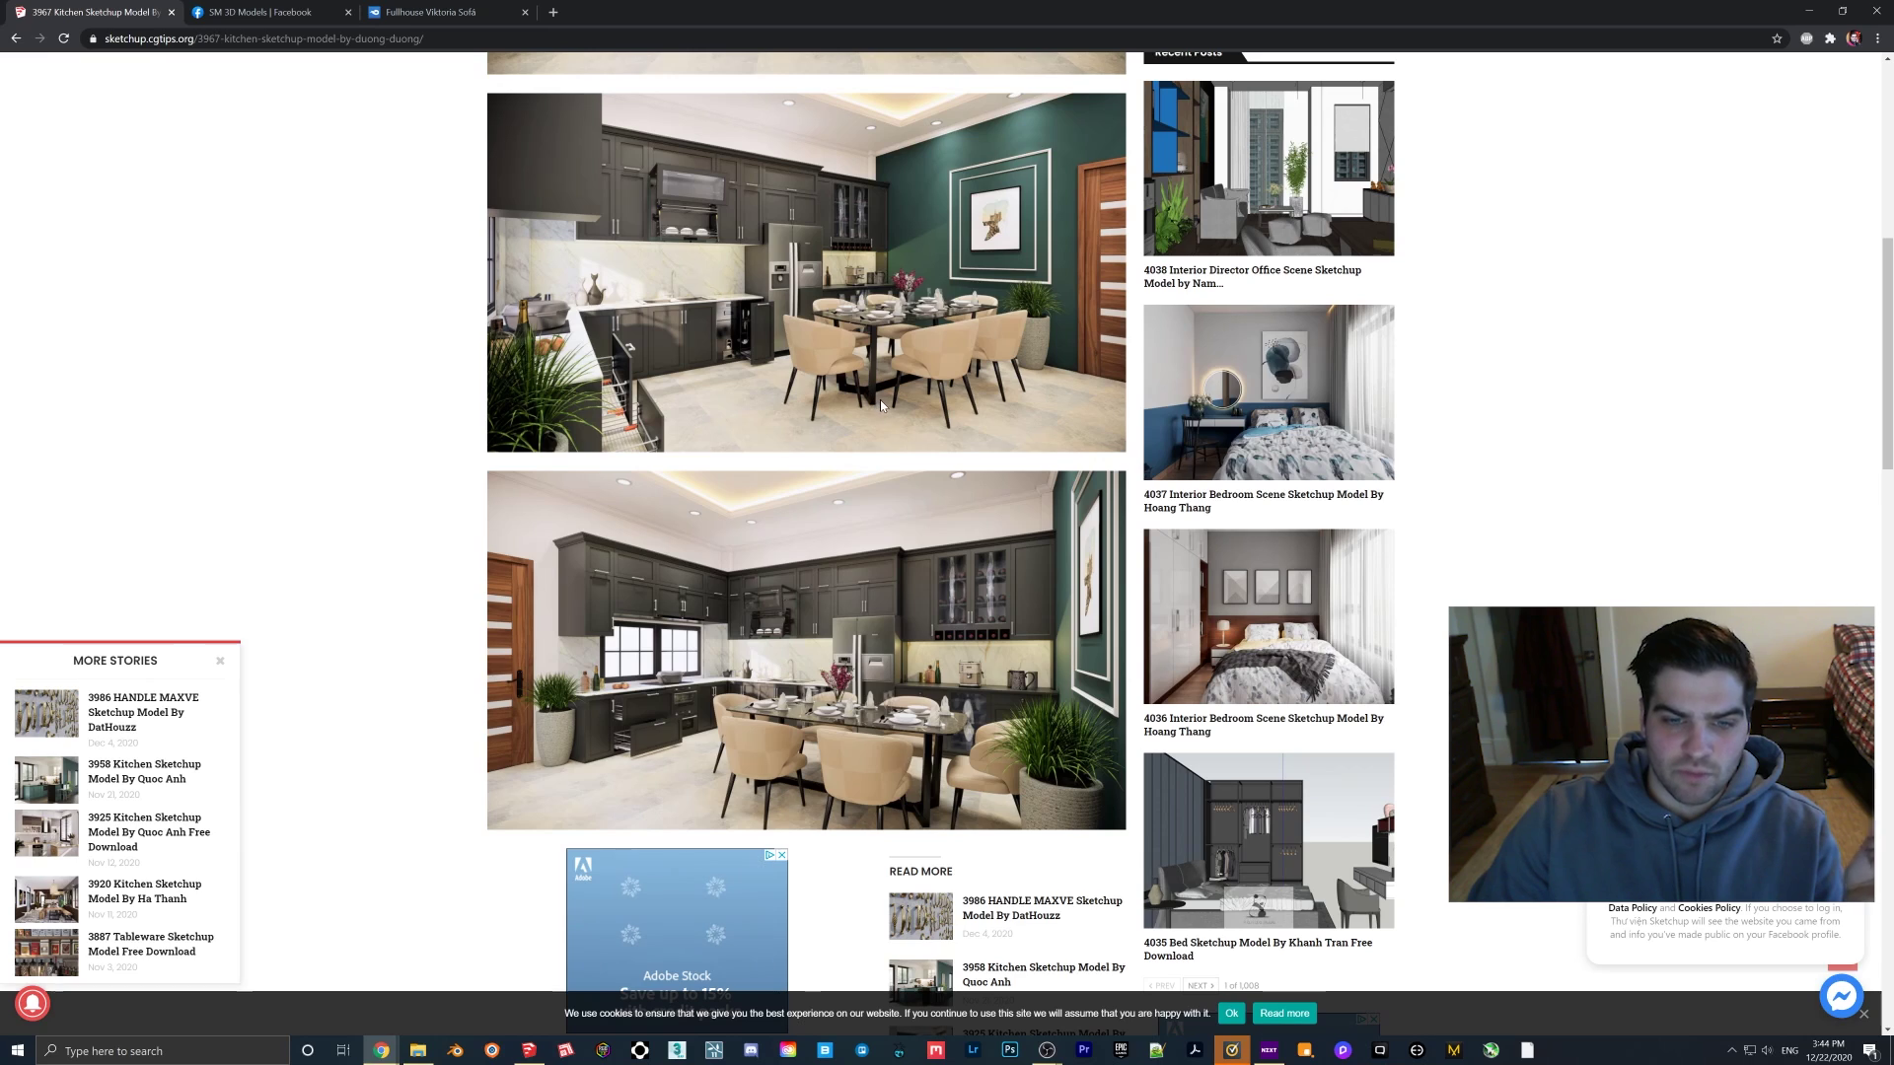
{"action": "scroll", "coordinate": [896, 416], "scroll_direction": "down", "scroll_amount": 2}
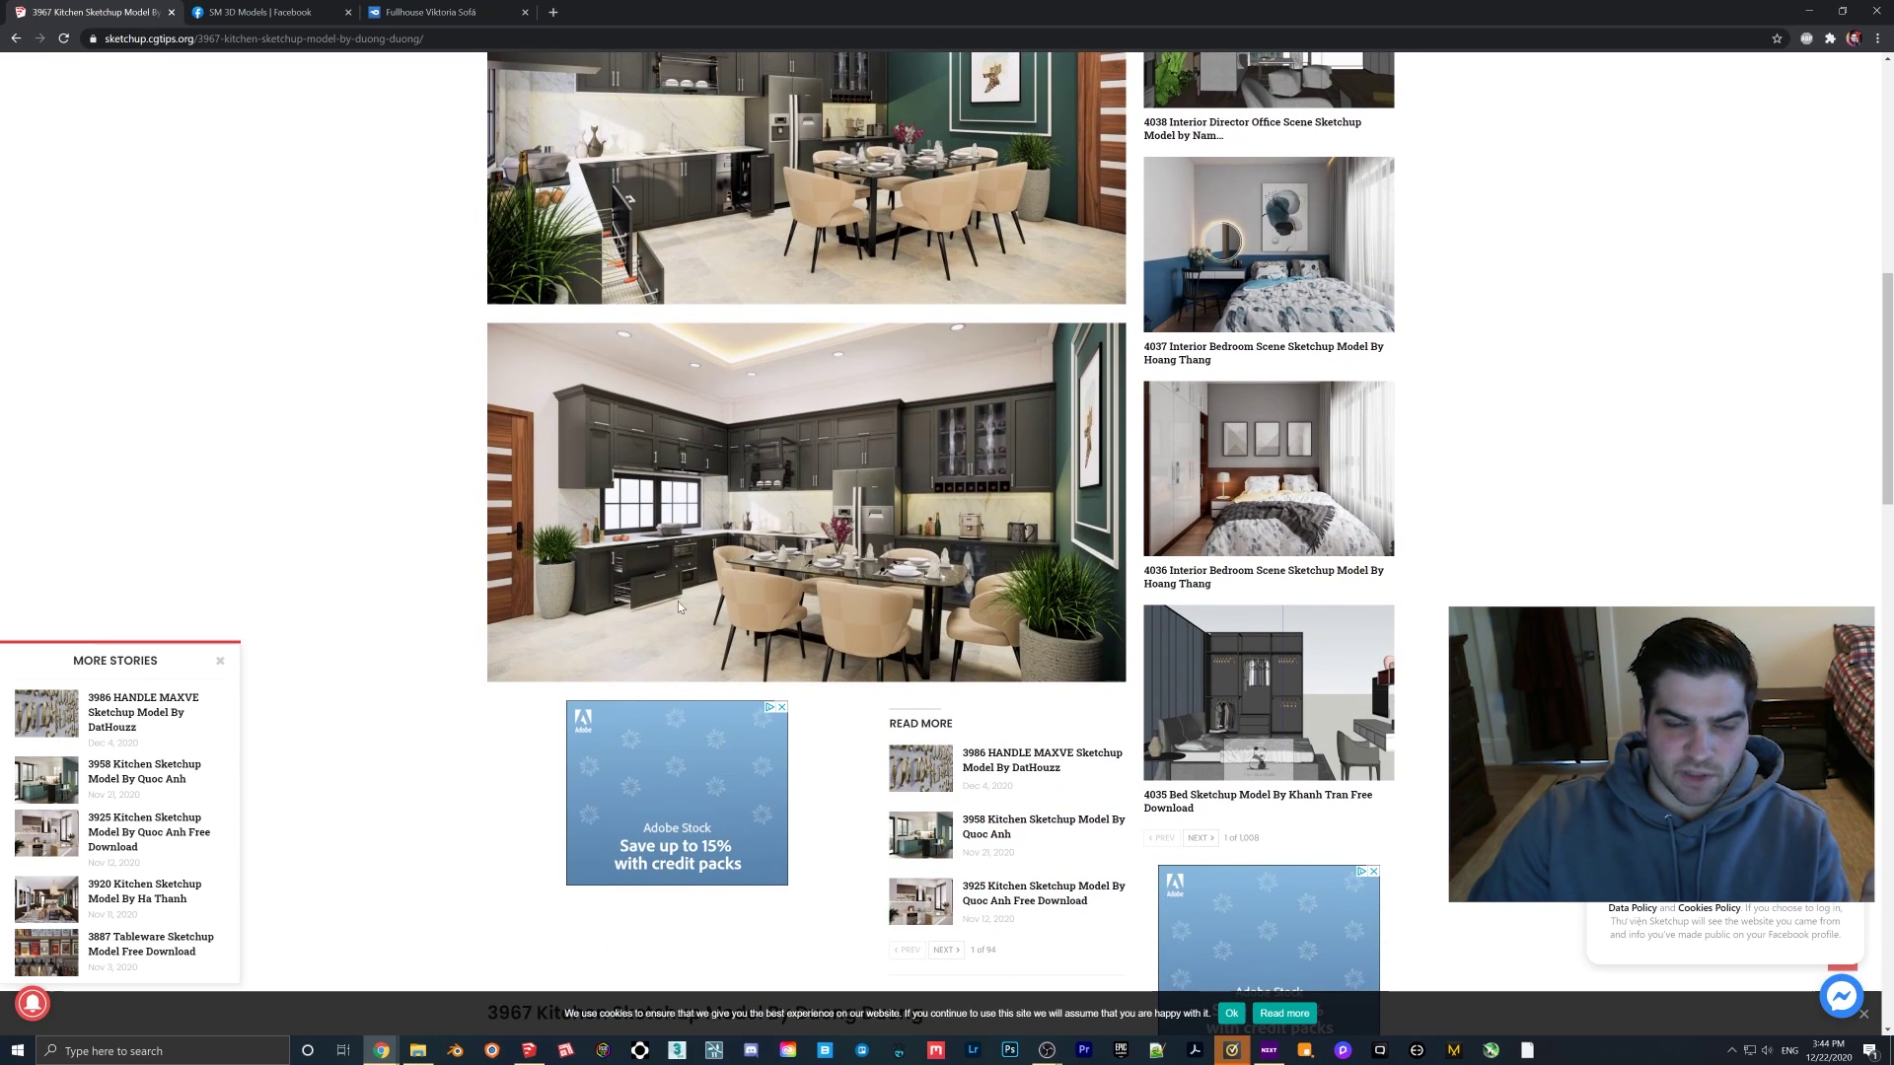
{"action": "scroll", "coordinate": [1026, 533], "scroll_direction": "down", "scroll_amount": 1}
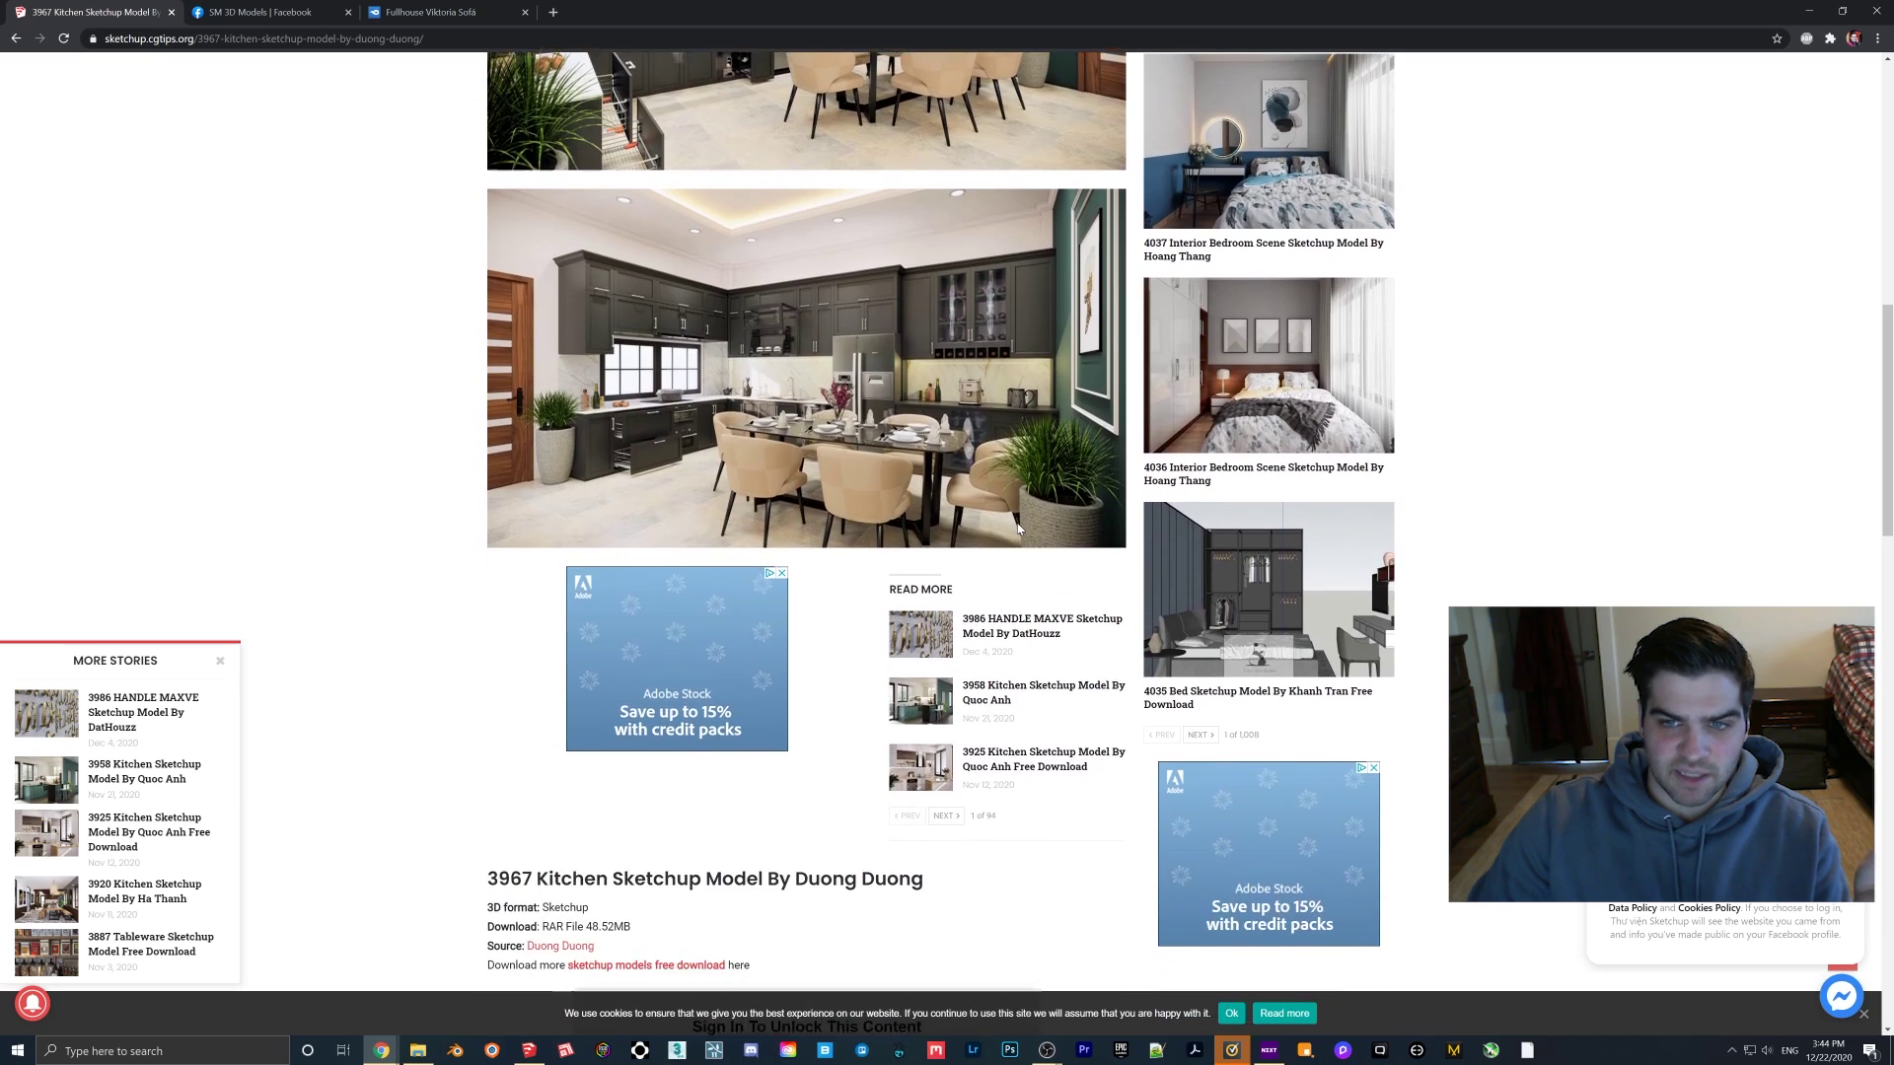
{"action": "scroll", "coordinate": [1016, 513], "scroll_direction": "up", "scroll_amount": 5}
{"action": "scroll", "coordinate": [872, 499], "scroll_direction": "up", "scroll_amount": 5}
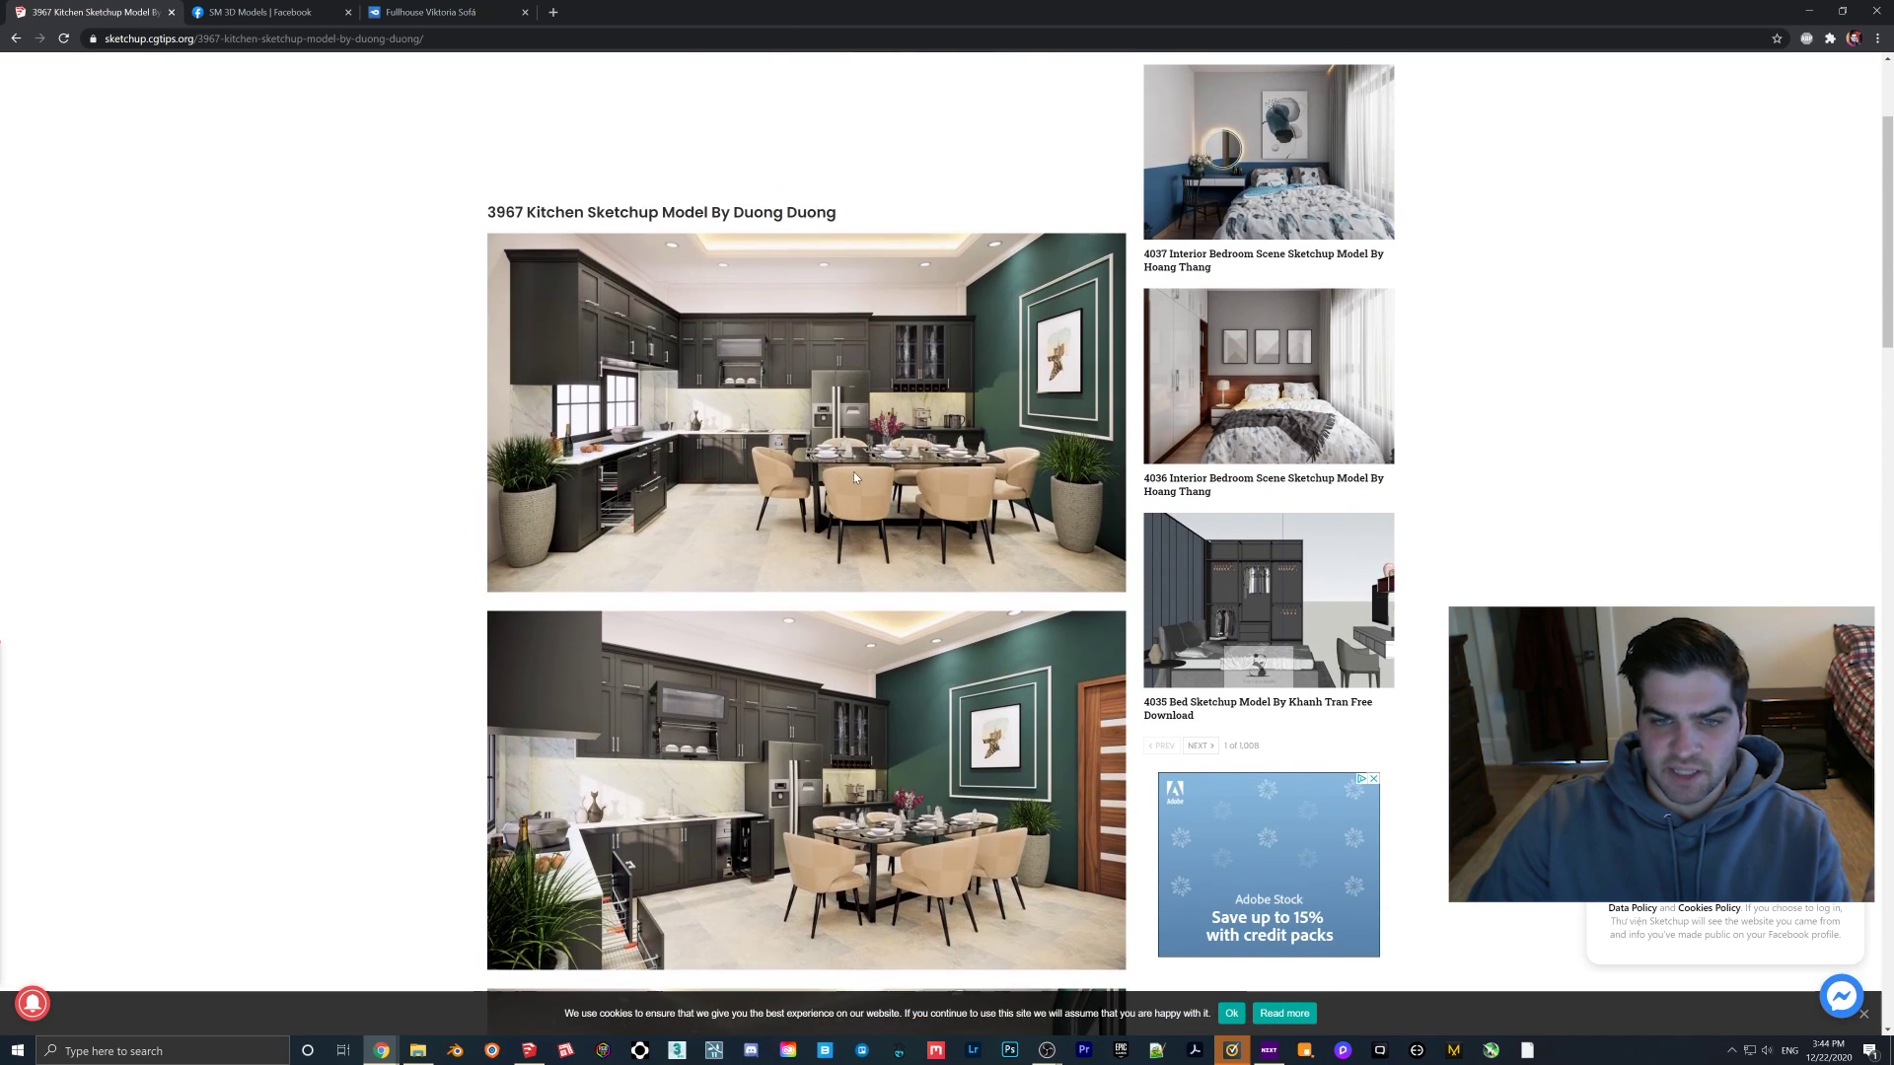
Step: Return to the Kitchen category and browse further down its list of kitchen models
{"action": "left_click", "coordinate": [15, 39]}
{"action": "scroll", "coordinate": [1066, 499], "scroll_direction": "down", "scroll_amount": 2}
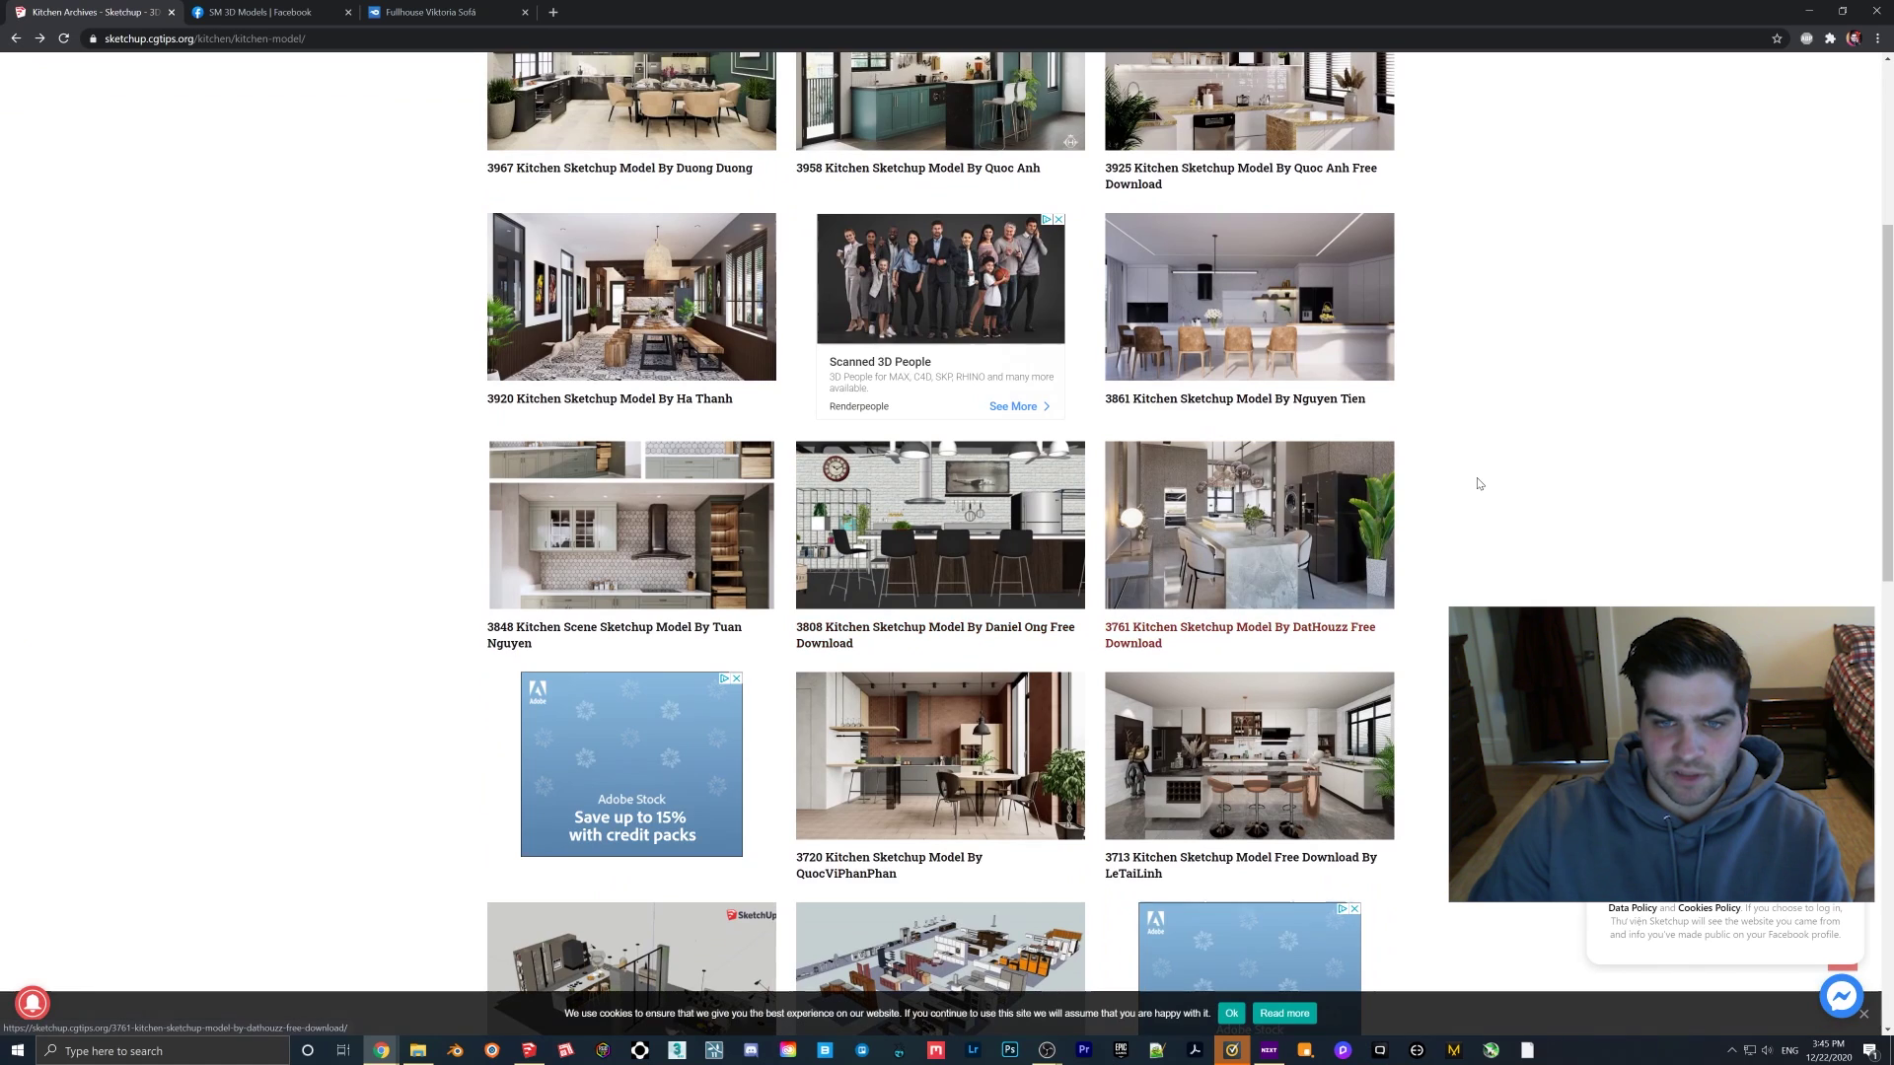
{"action": "scroll", "coordinate": [1475, 483], "scroll_direction": "down", "scroll_amount": 2}
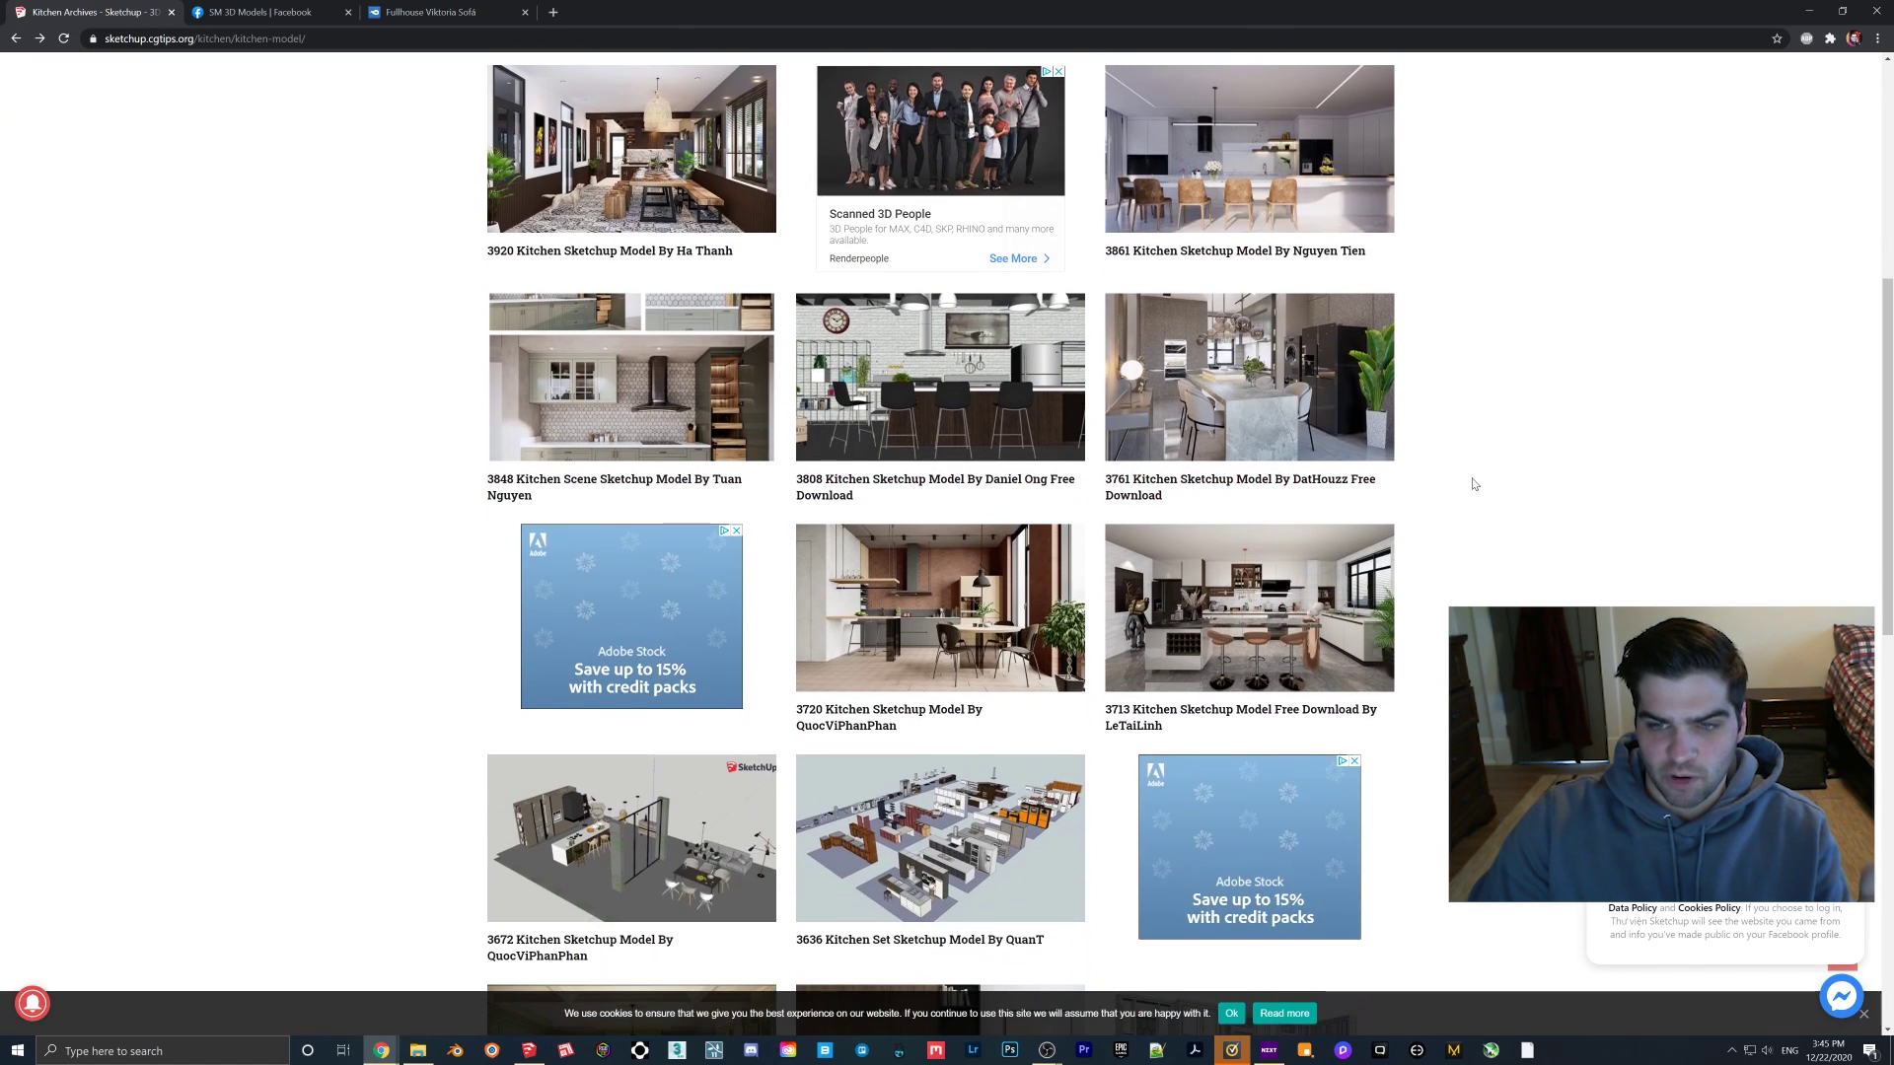
{"action": "scroll", "coordinate": [1473, 485], "scroll_direction": "down", "scroll_amount": 4}
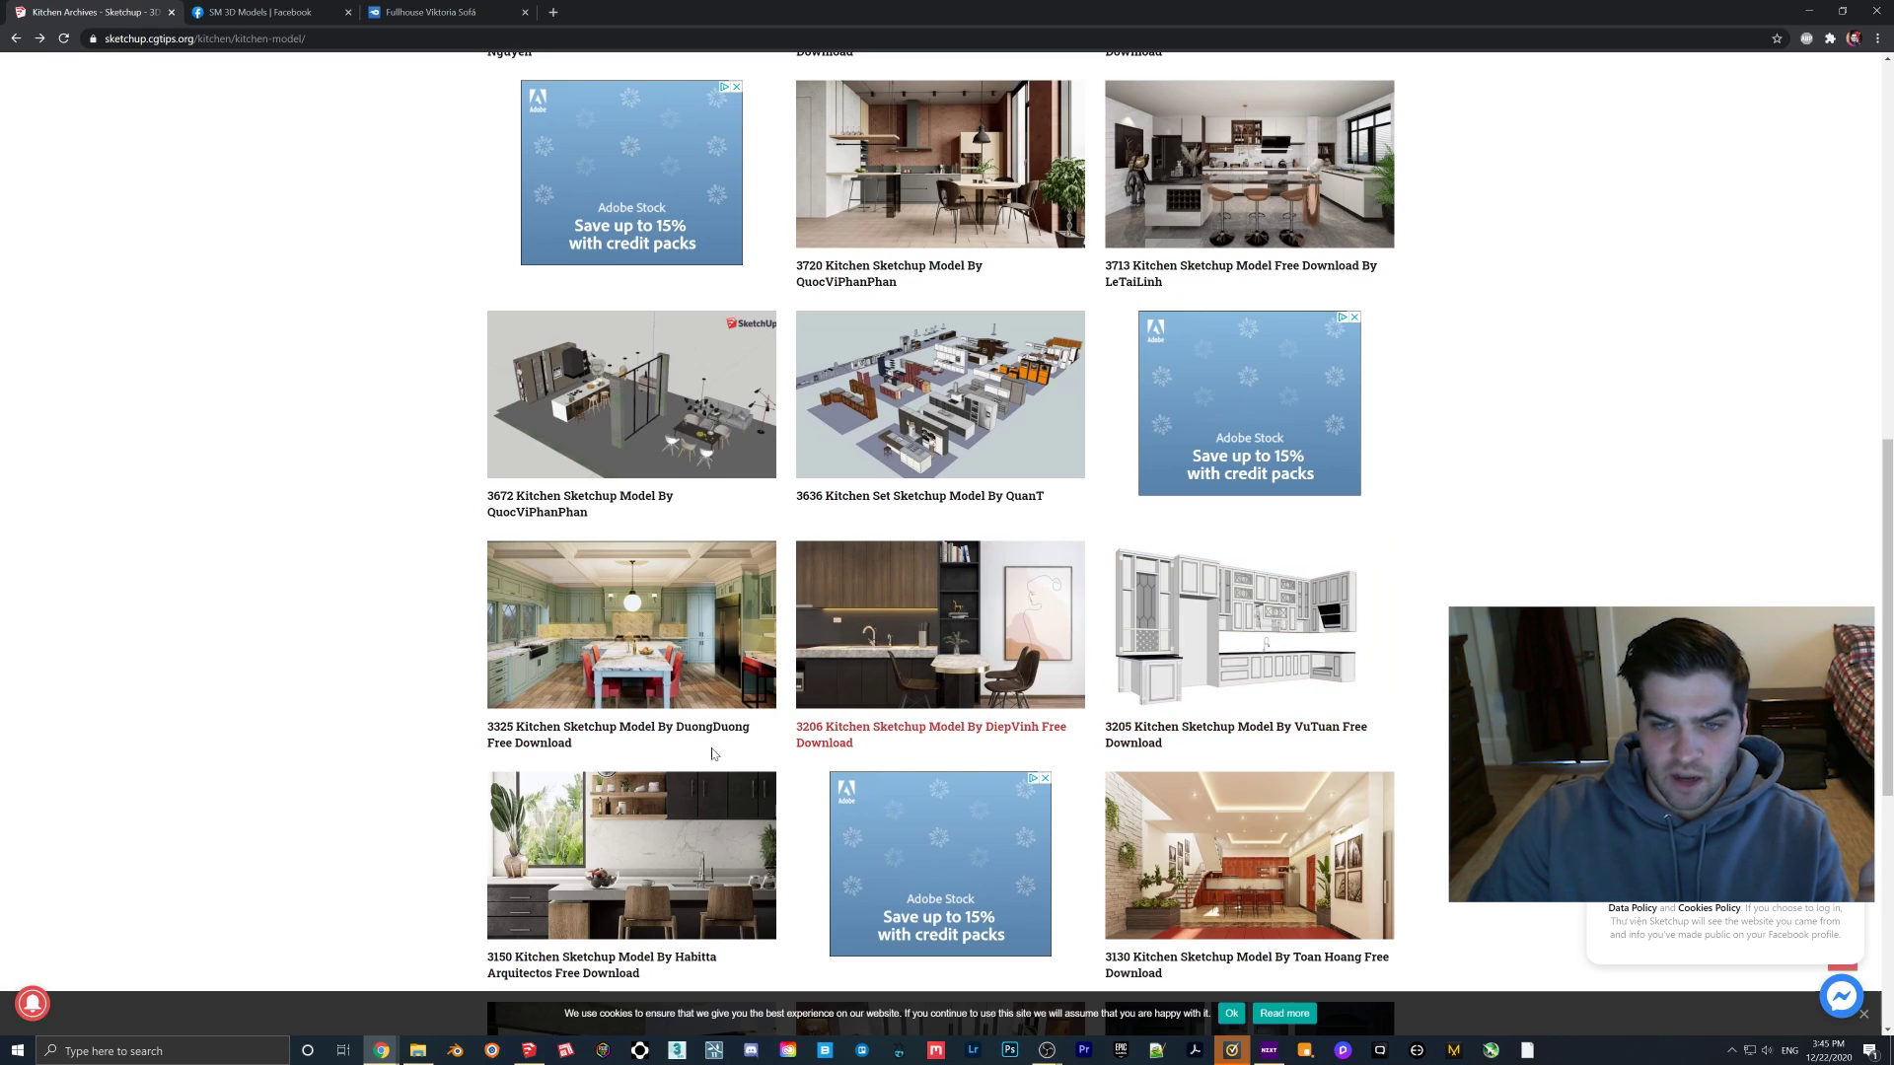
{"action": "scroll", "coordinate": [1201, 673], "scroll_direction": "down", "scroll_amount": 3}
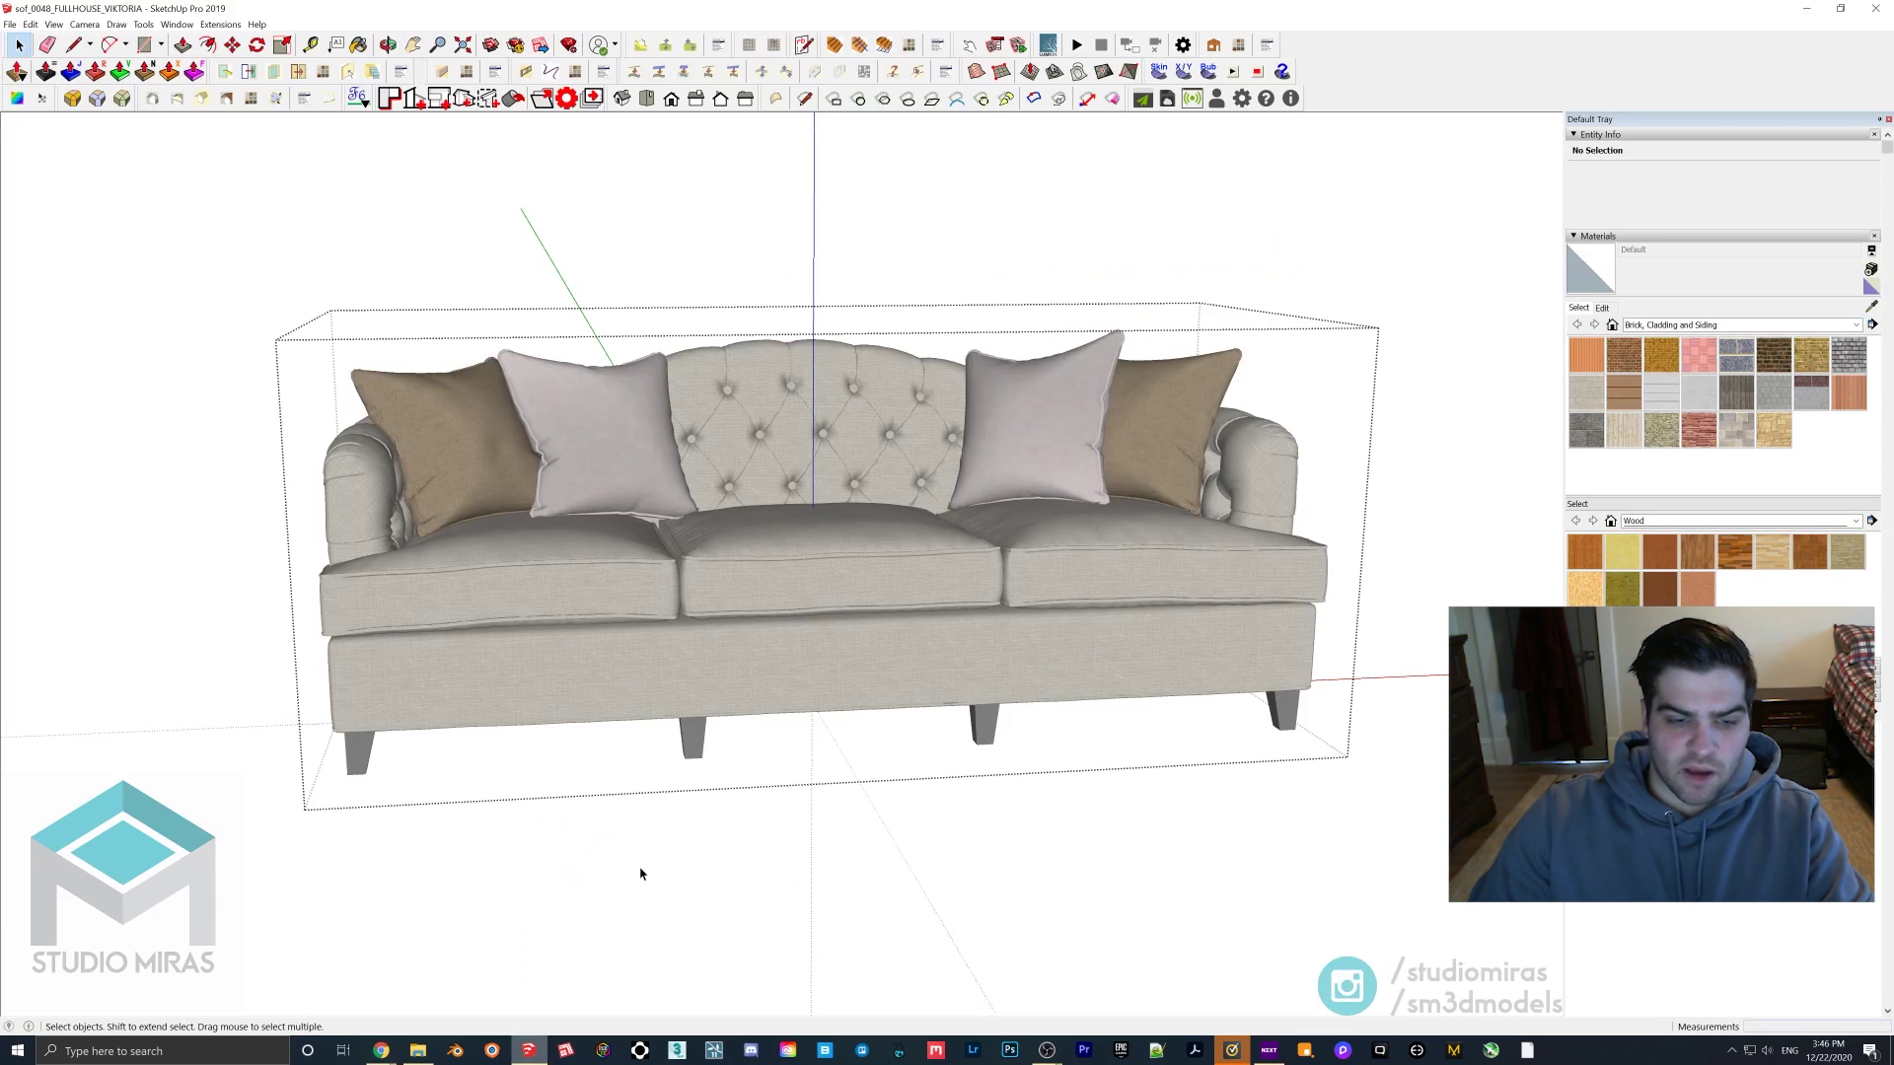
Step: Switch to SketchUp and leave the sofa's group, launch Lumion 11, and return to the sofa in SketchUp
{"action": "mouse_move", "coordinate": [638, 875]}
{"action": "middle_mouse_down"}
{"action": "mouse_move", "coordinate": [787, 381]}
{"action": "mouse_move", "coordinate": [871, 262]}
{"action": "mouse_move", "coordinate": [826, 485]}
{"action": "middle_mouse_up"}
{"action": "scroll", "coordinate": [827, 484], "scroll_direction": "down", "scroll_amount": 2}
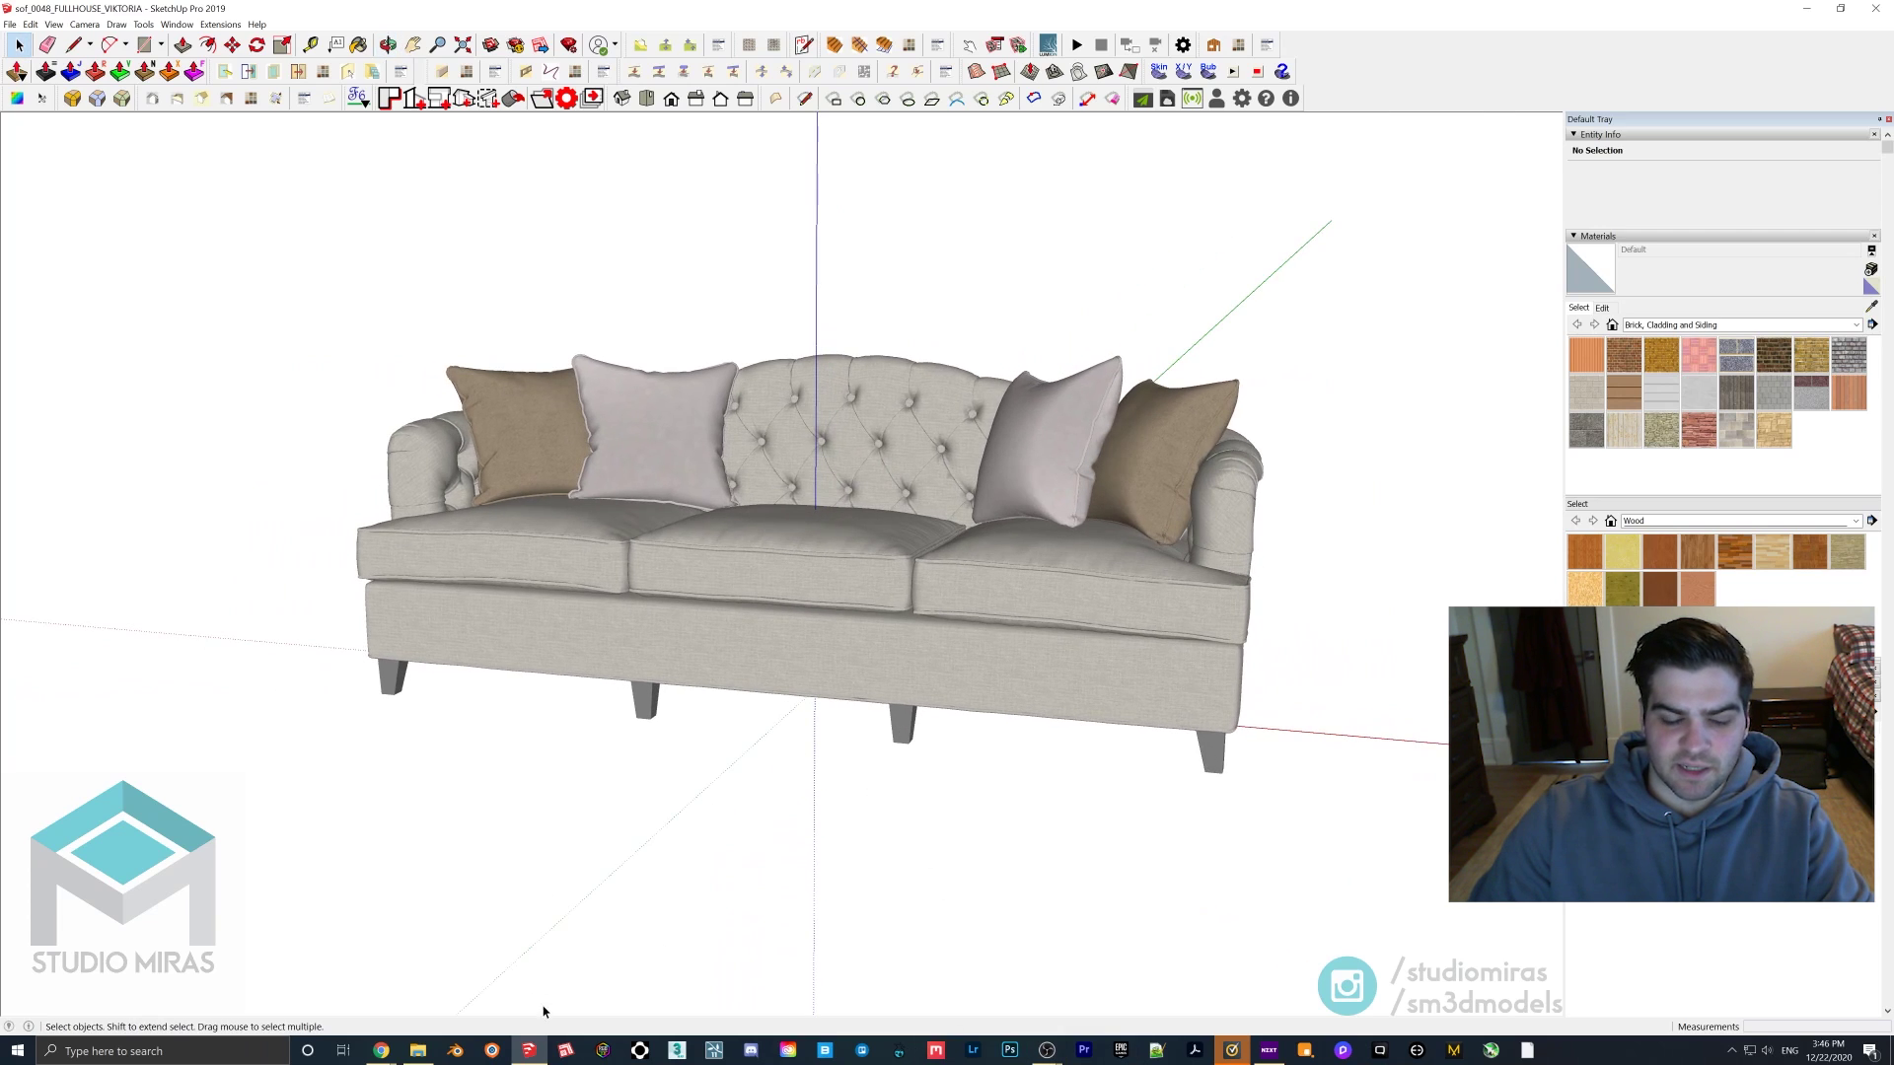
{"action": "left_click", "coordinate": [721, 1055]}
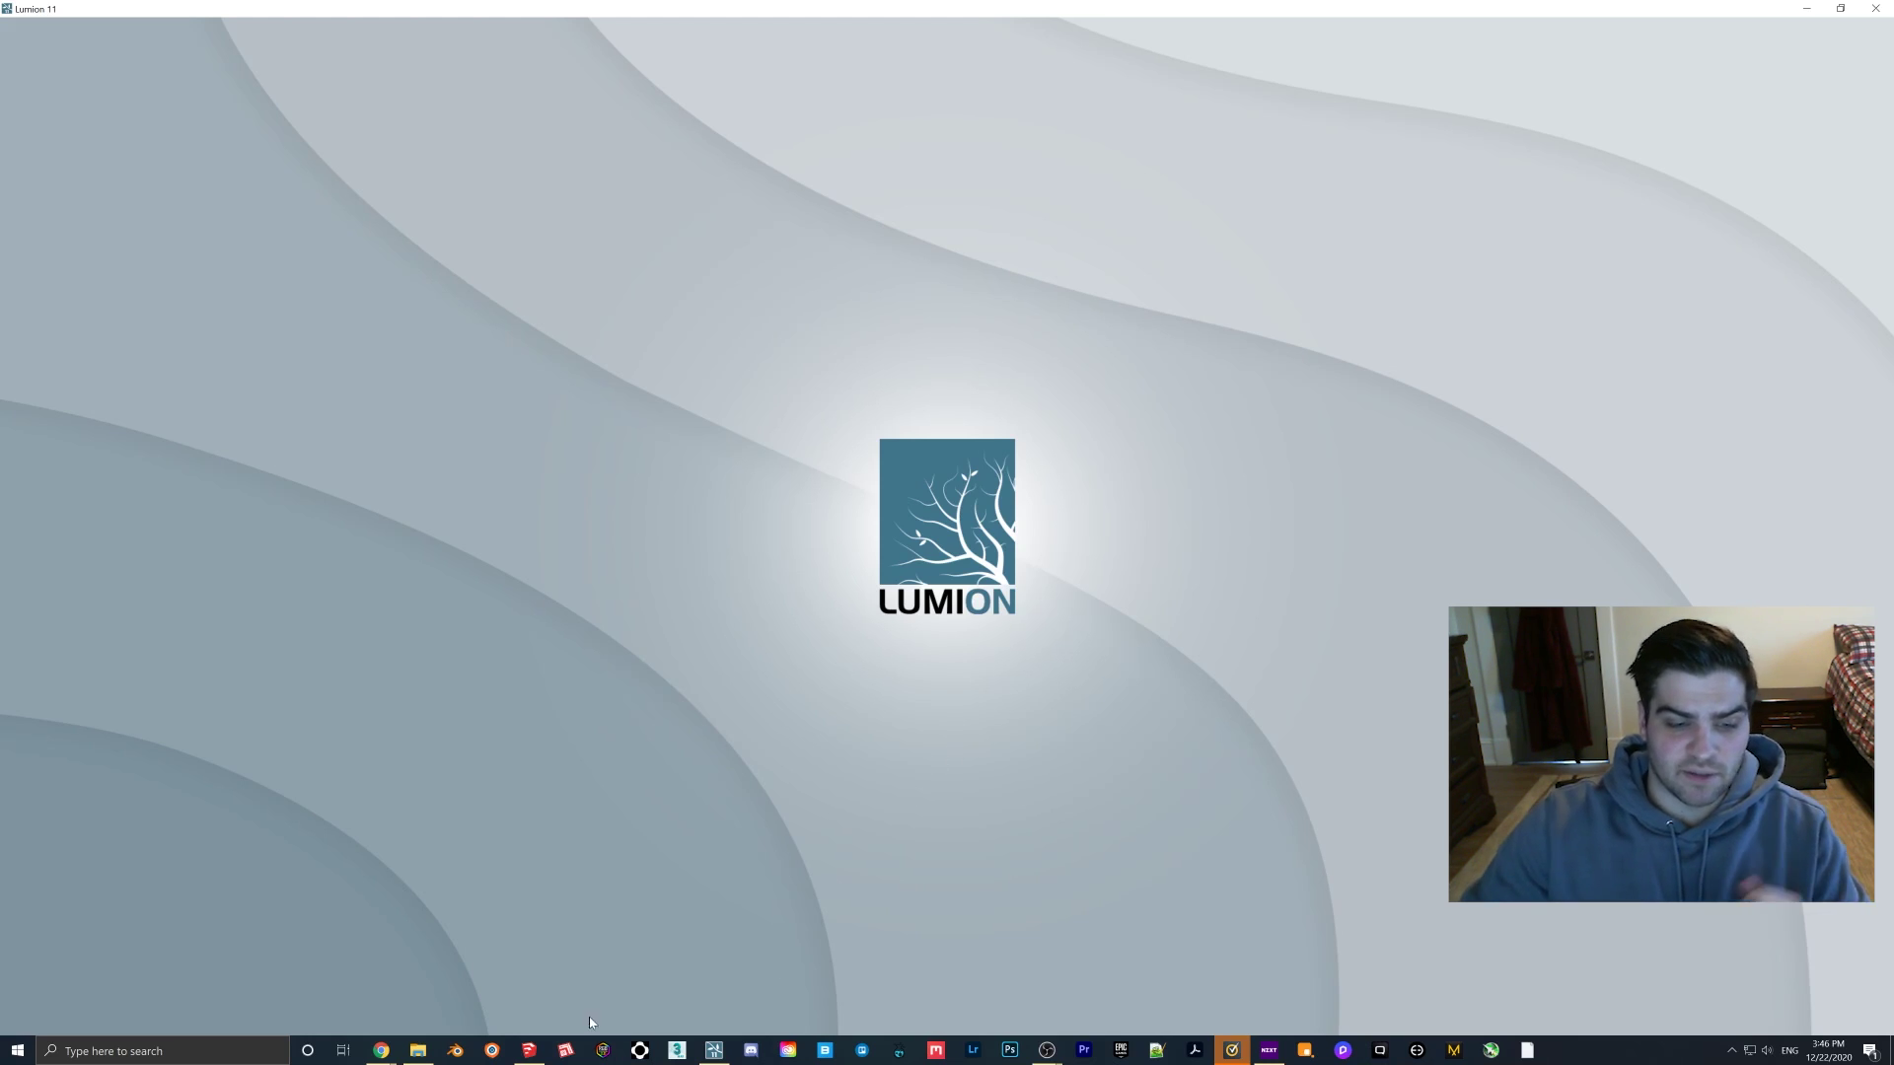
{"action": "left_click", "coordinate": [528, 1052]}
{"action": "mouse_move", "coordinate": [638, 562]}
{"action": "middle_mouse_down"}
{"action": "mouse_move", "coordinate": [727, 550]}
{"action": "mouse_move", "coordinate": [778, 654]}
{"action": "middle_mouse_up"}
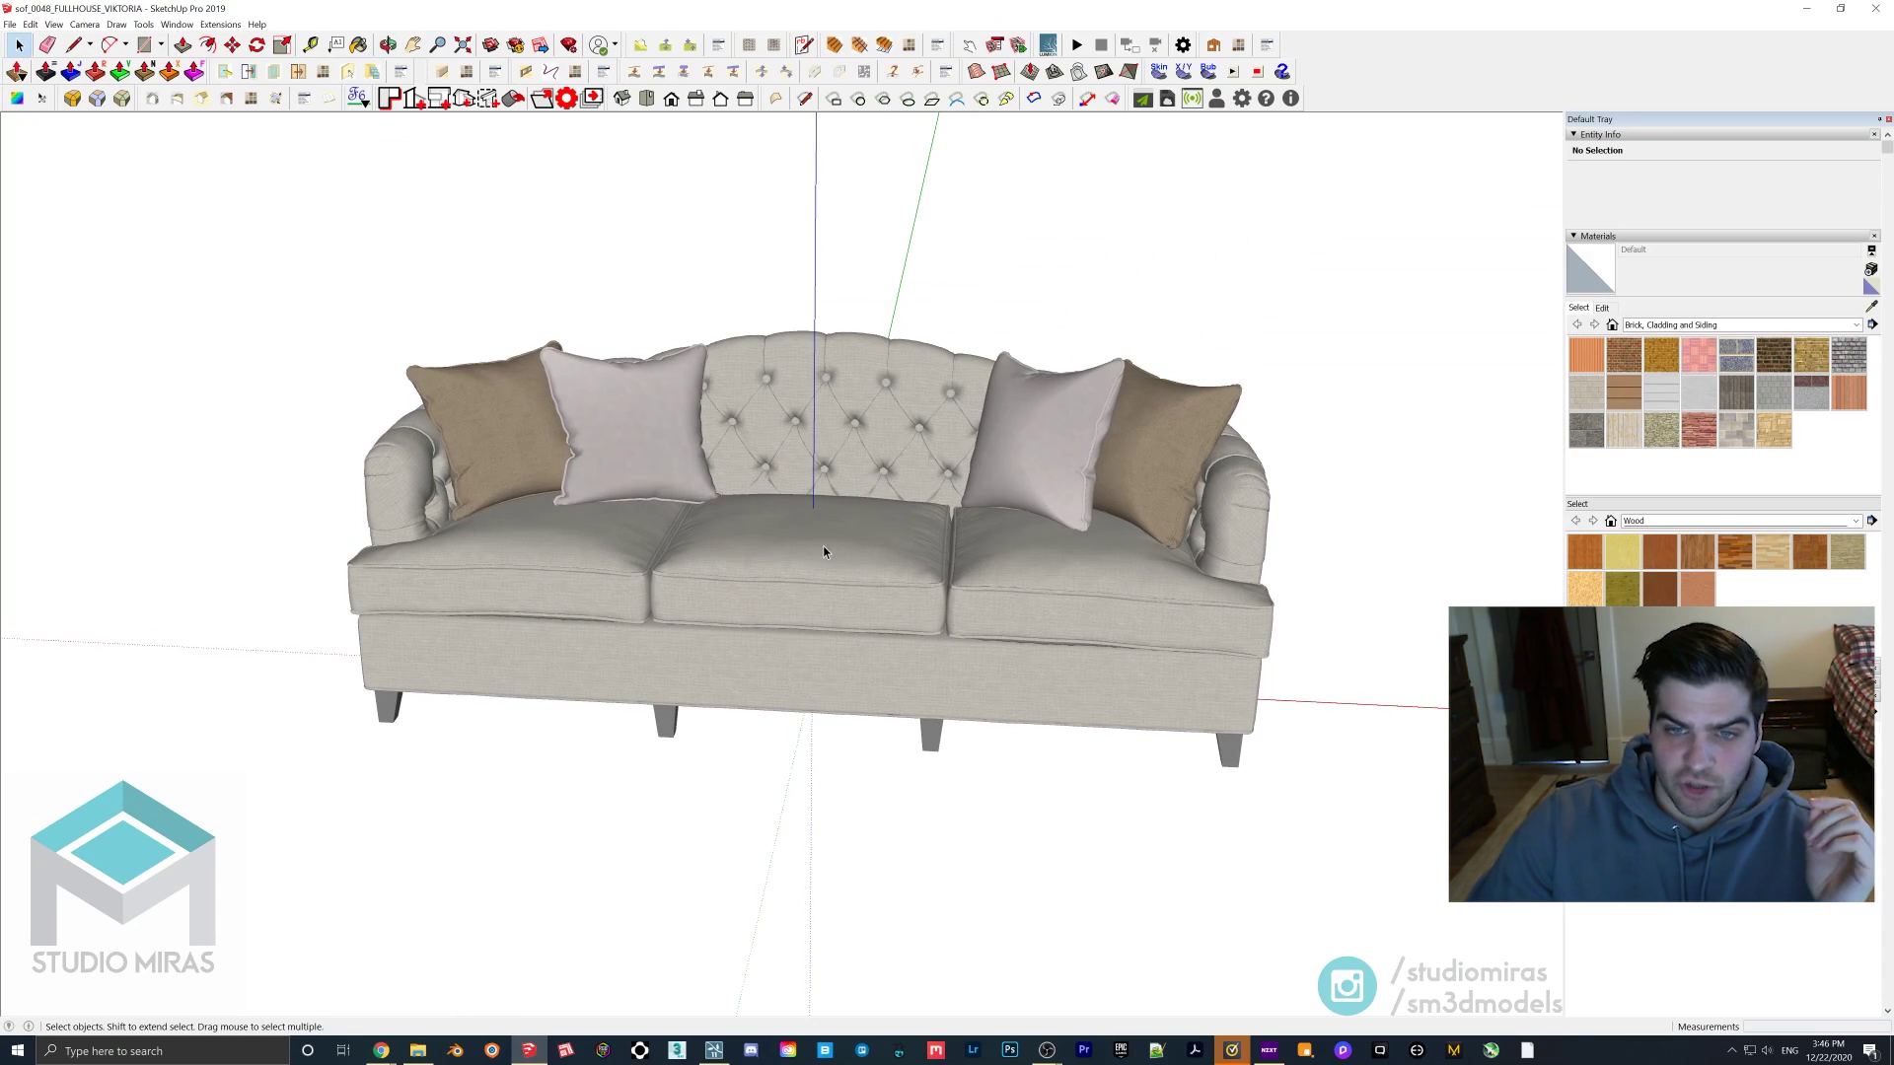
Step: Switch to Lumion and load the Farnsworth example project
{"action": "middle_click_drag", "start_coordinate": [788, 567], "coordinate": [680, 326]}
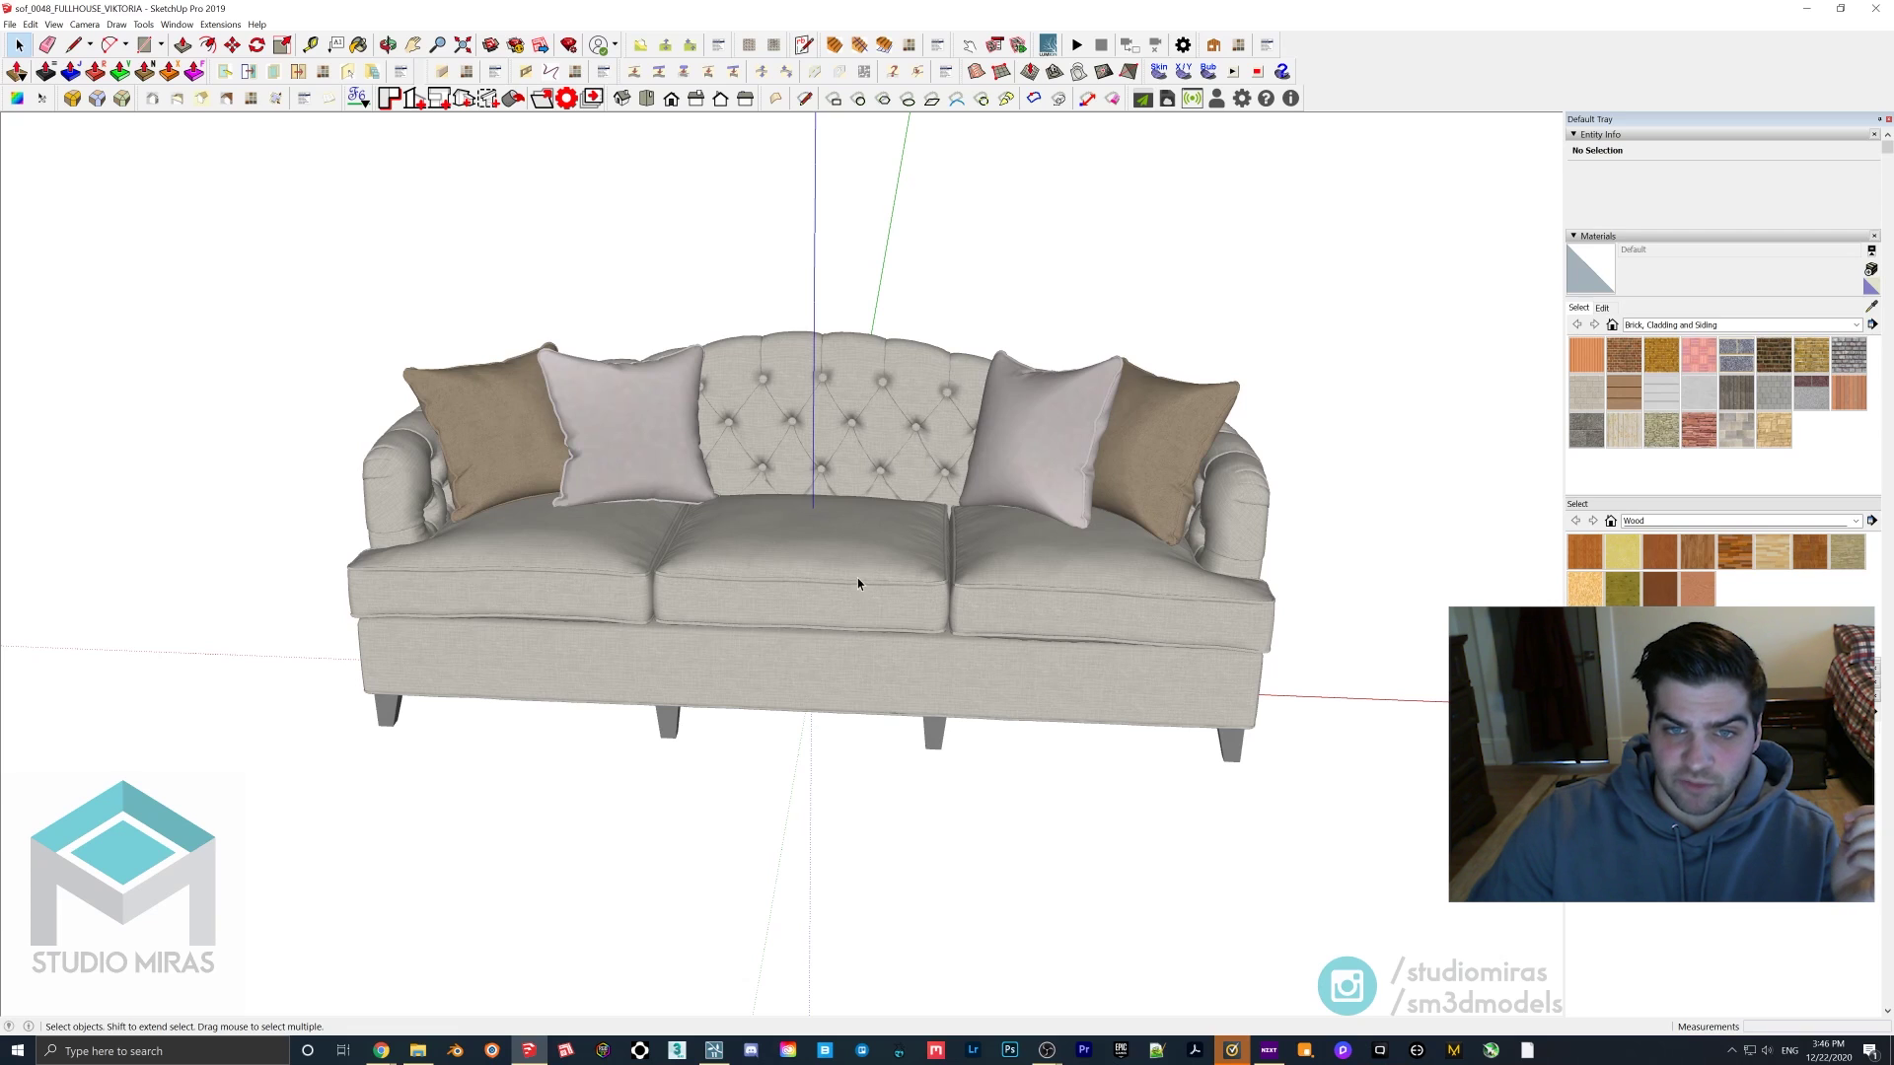
{"action": "middle_click_drag", "start_coordinate": [859, 583], "coordinate": [953, 333]}
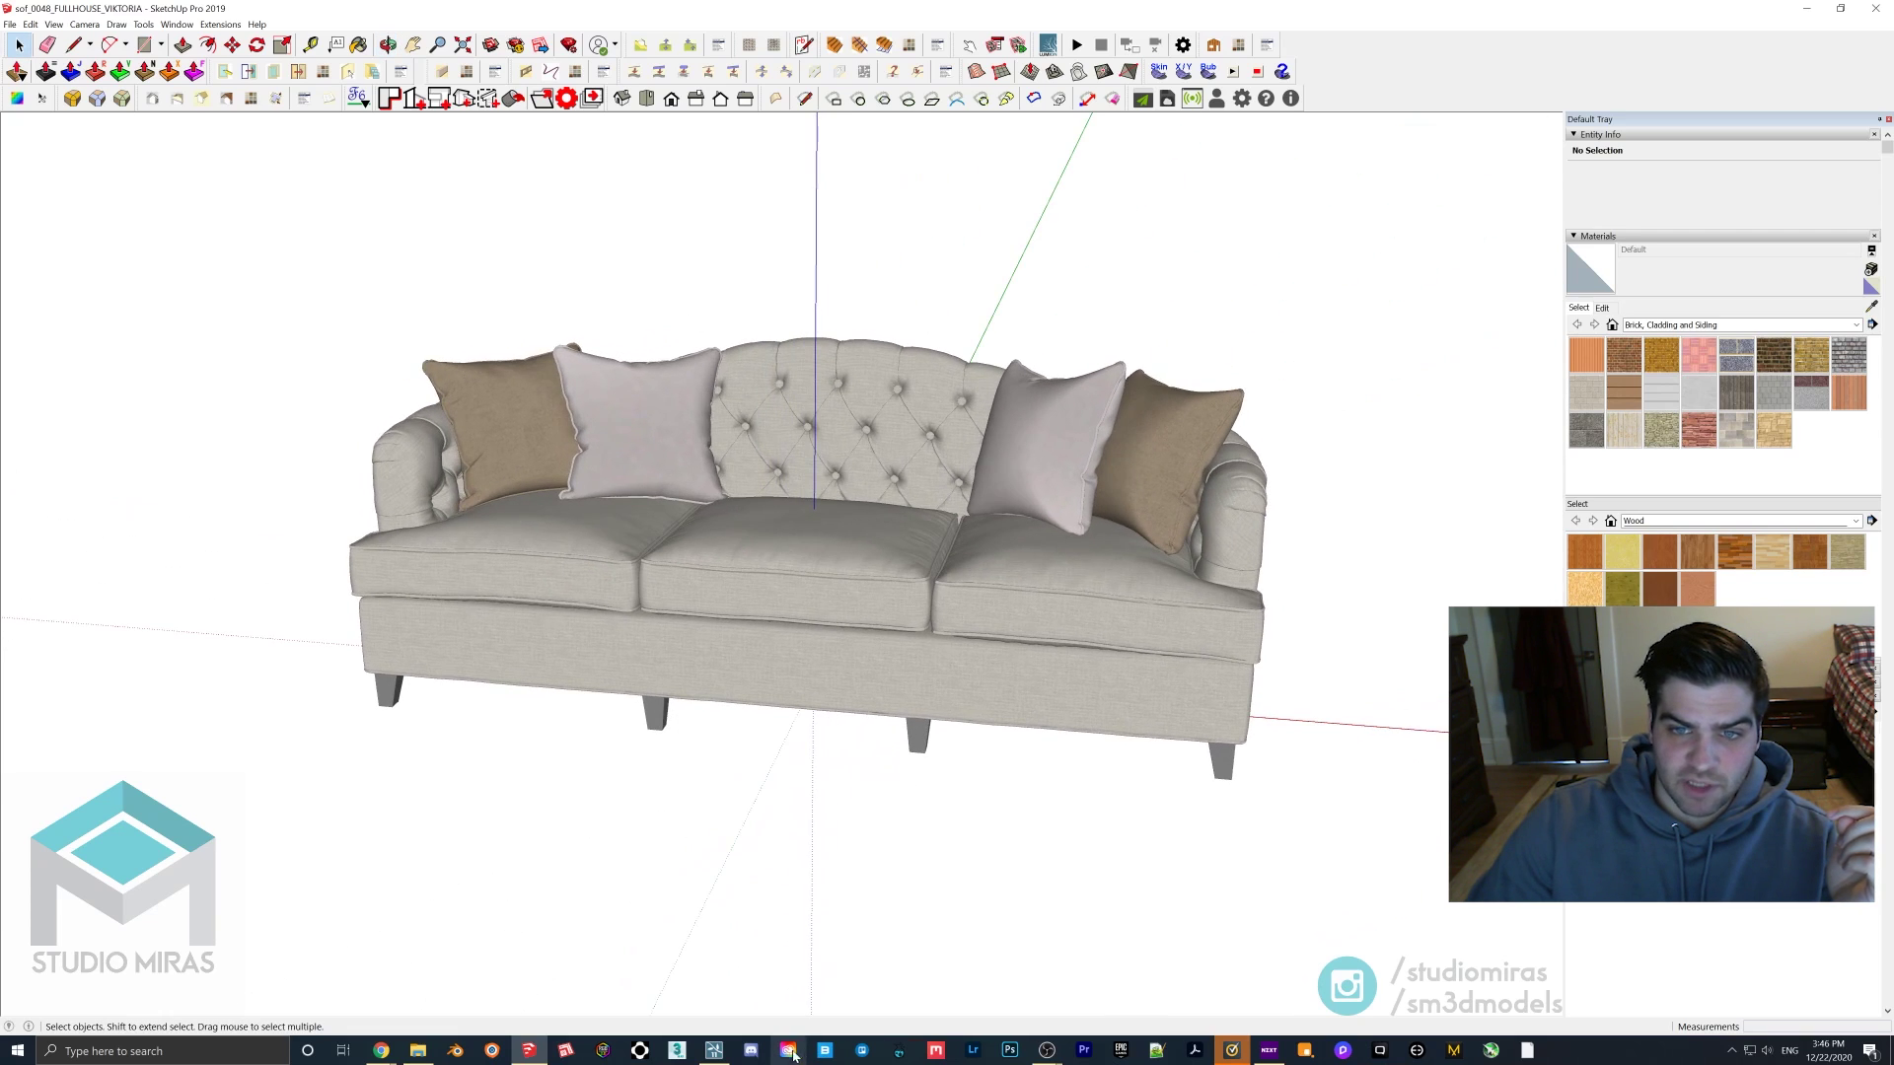
{"action": "left_click", "coordinate": [714, 1051]}
{"action": "left_click", "coordinate": [872, 430]}
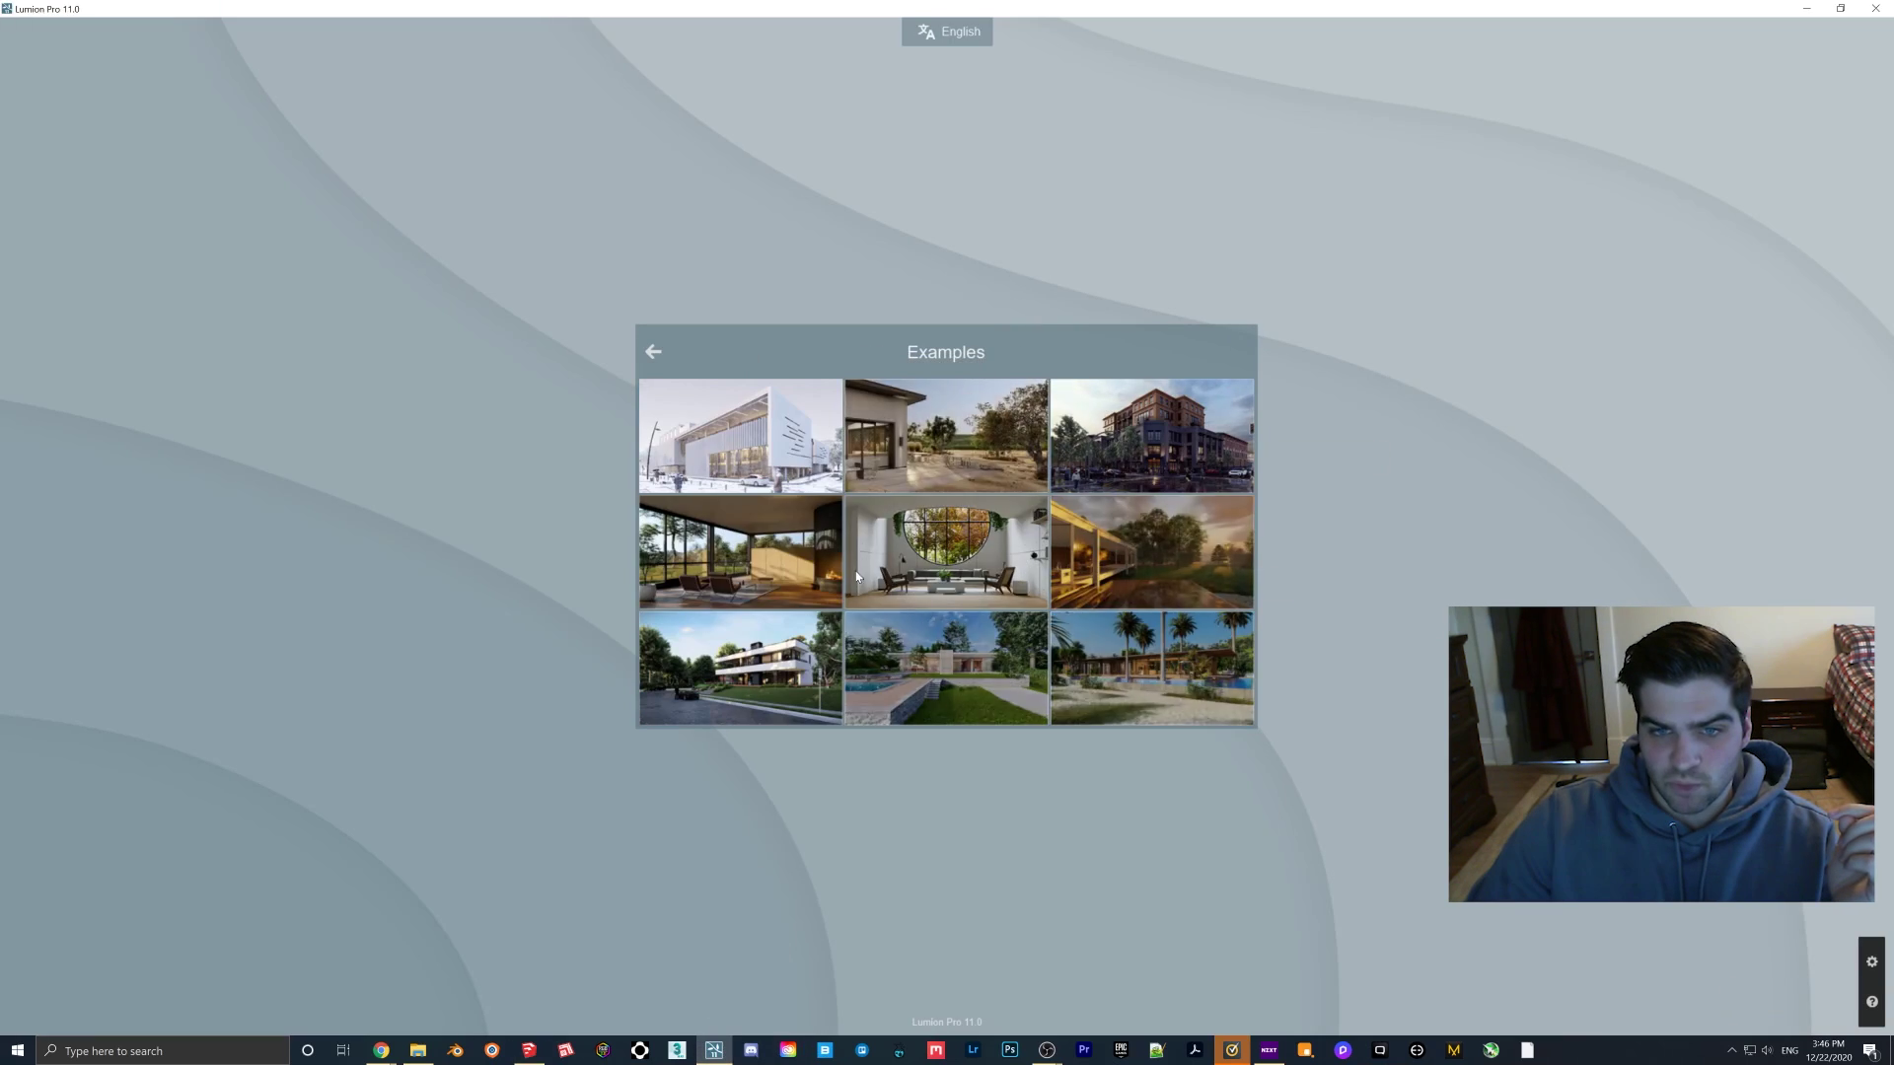
{"action": "mouse_move", "coordinate": [1138, 589]}
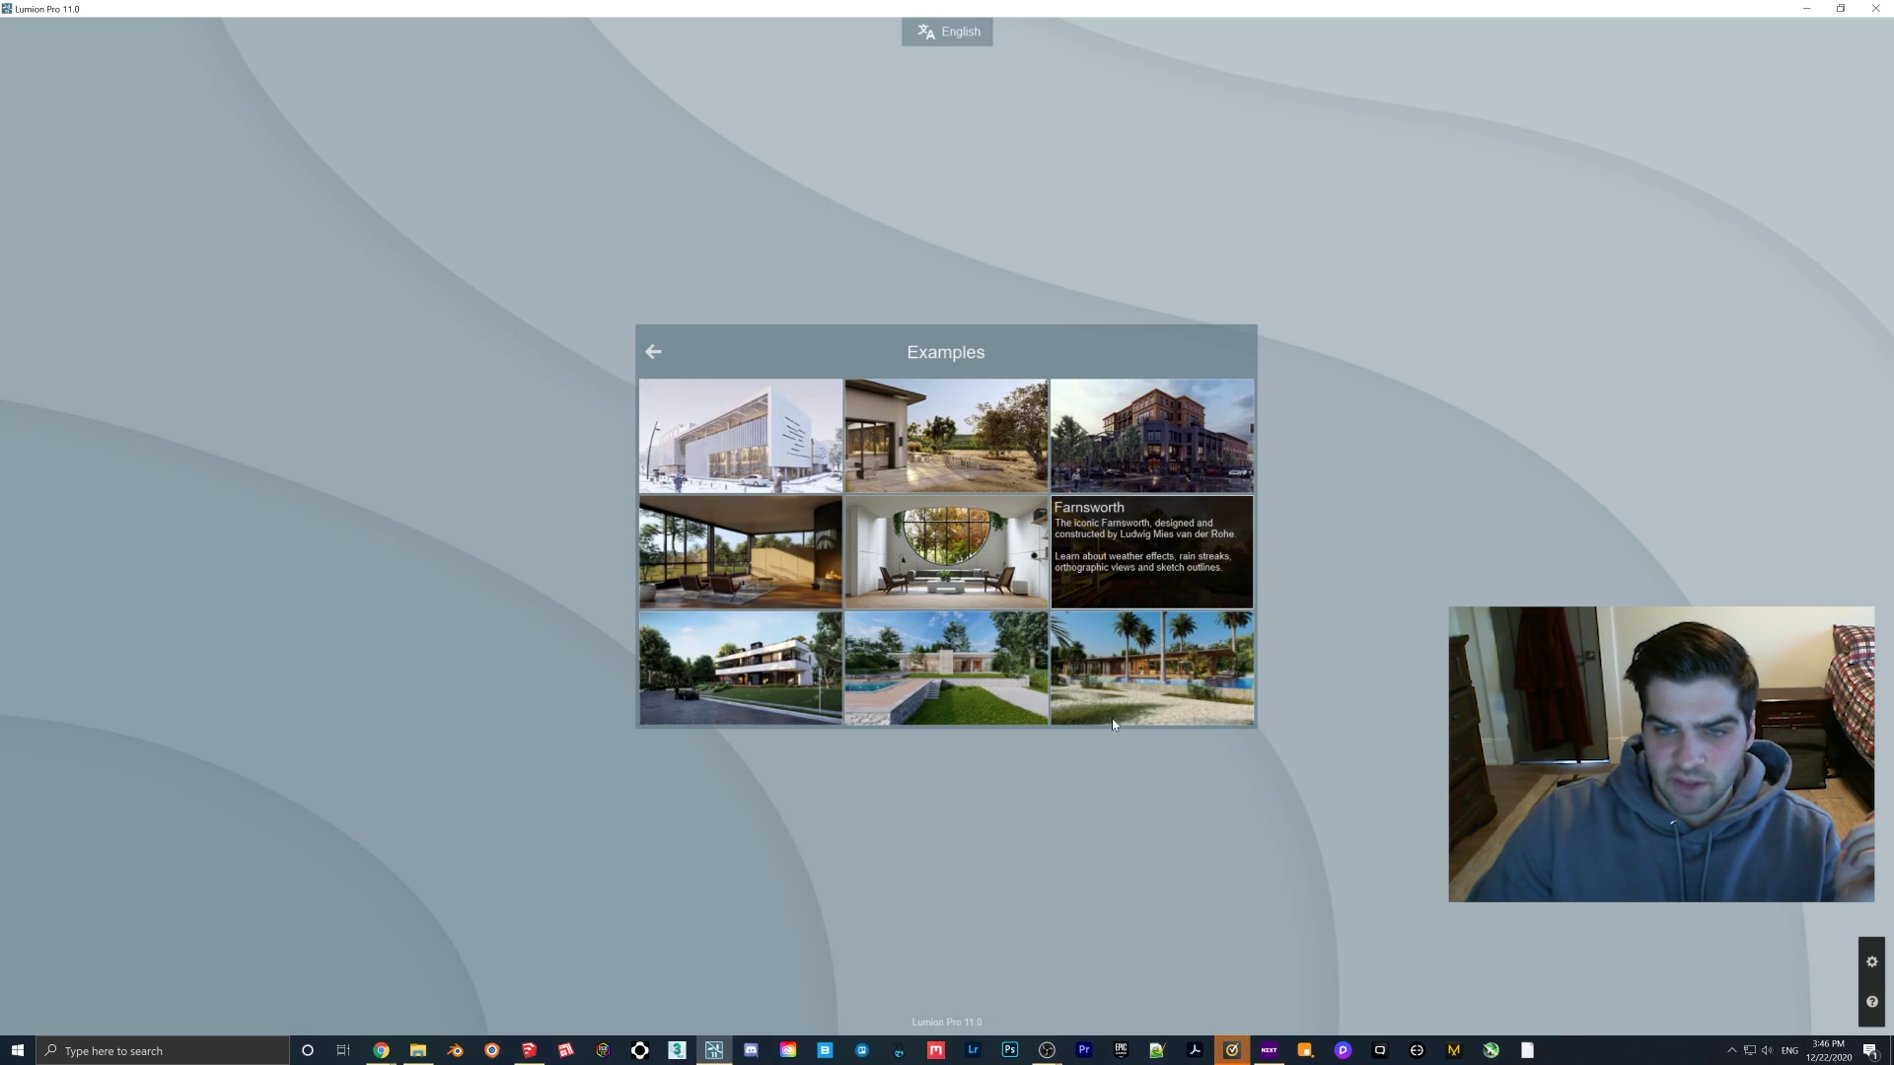
{"action": "left_click", "coordinate": [988, 634]}
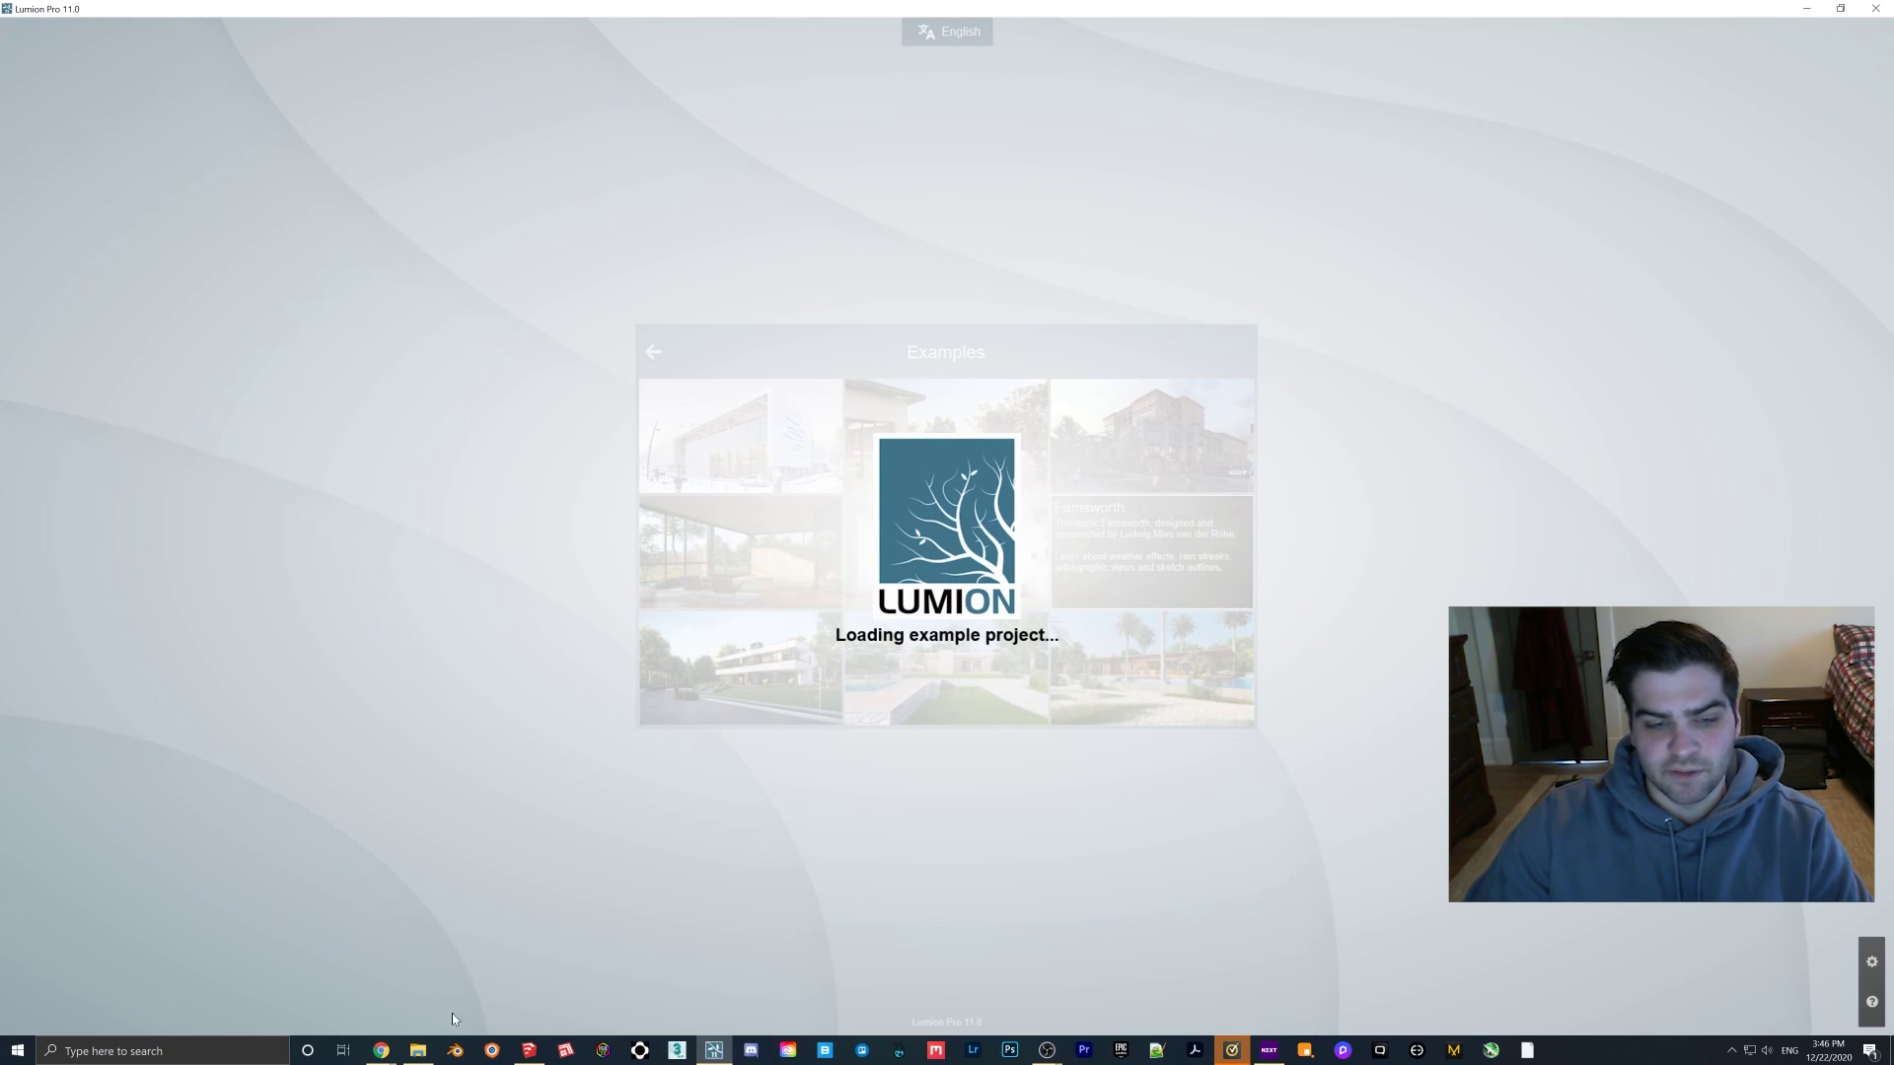
{"action": "mouse_move", "coordinate": [390, 1056]}
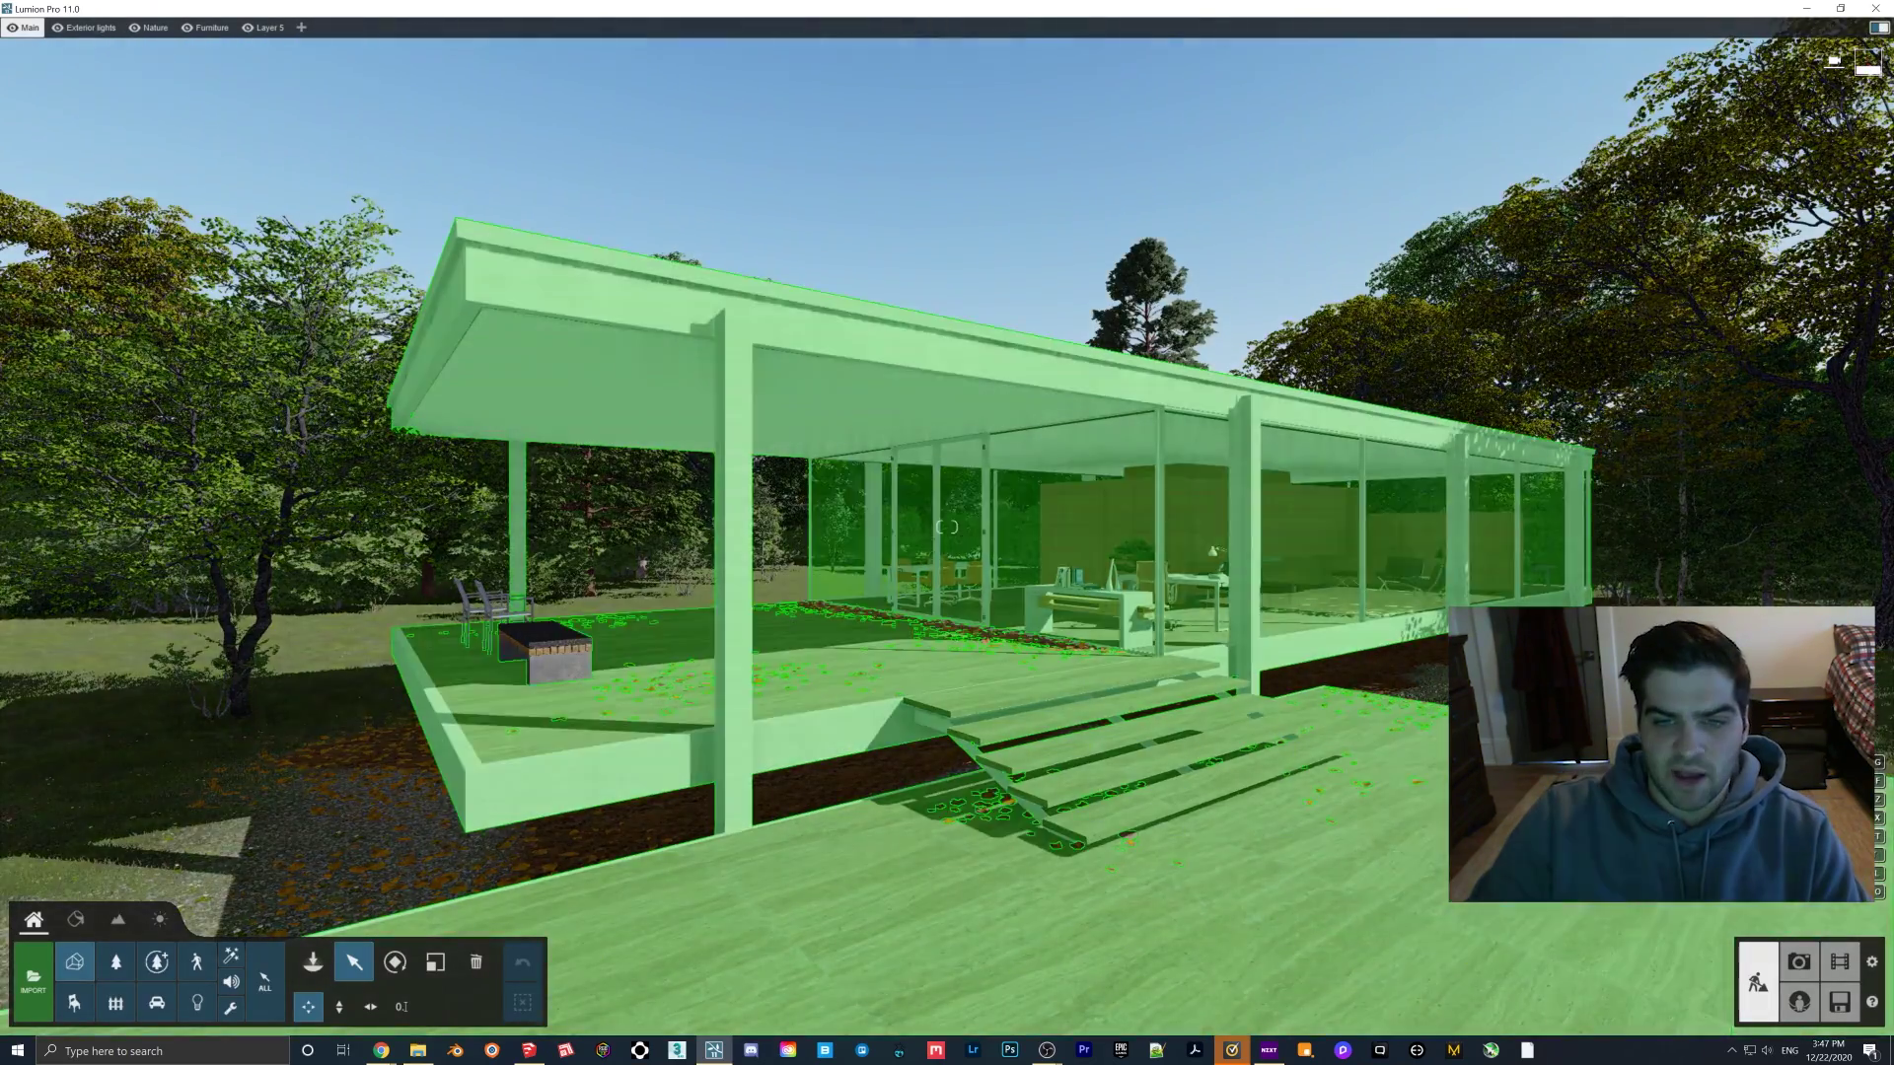
Step: Place the imported sof 0048 FULLHOUSE VIKTORIA sofa on the wooden deck in front of the house
{"action": "right_click_drag", "start_coordinate": [962, 820], "coordinate": [608, 905]}
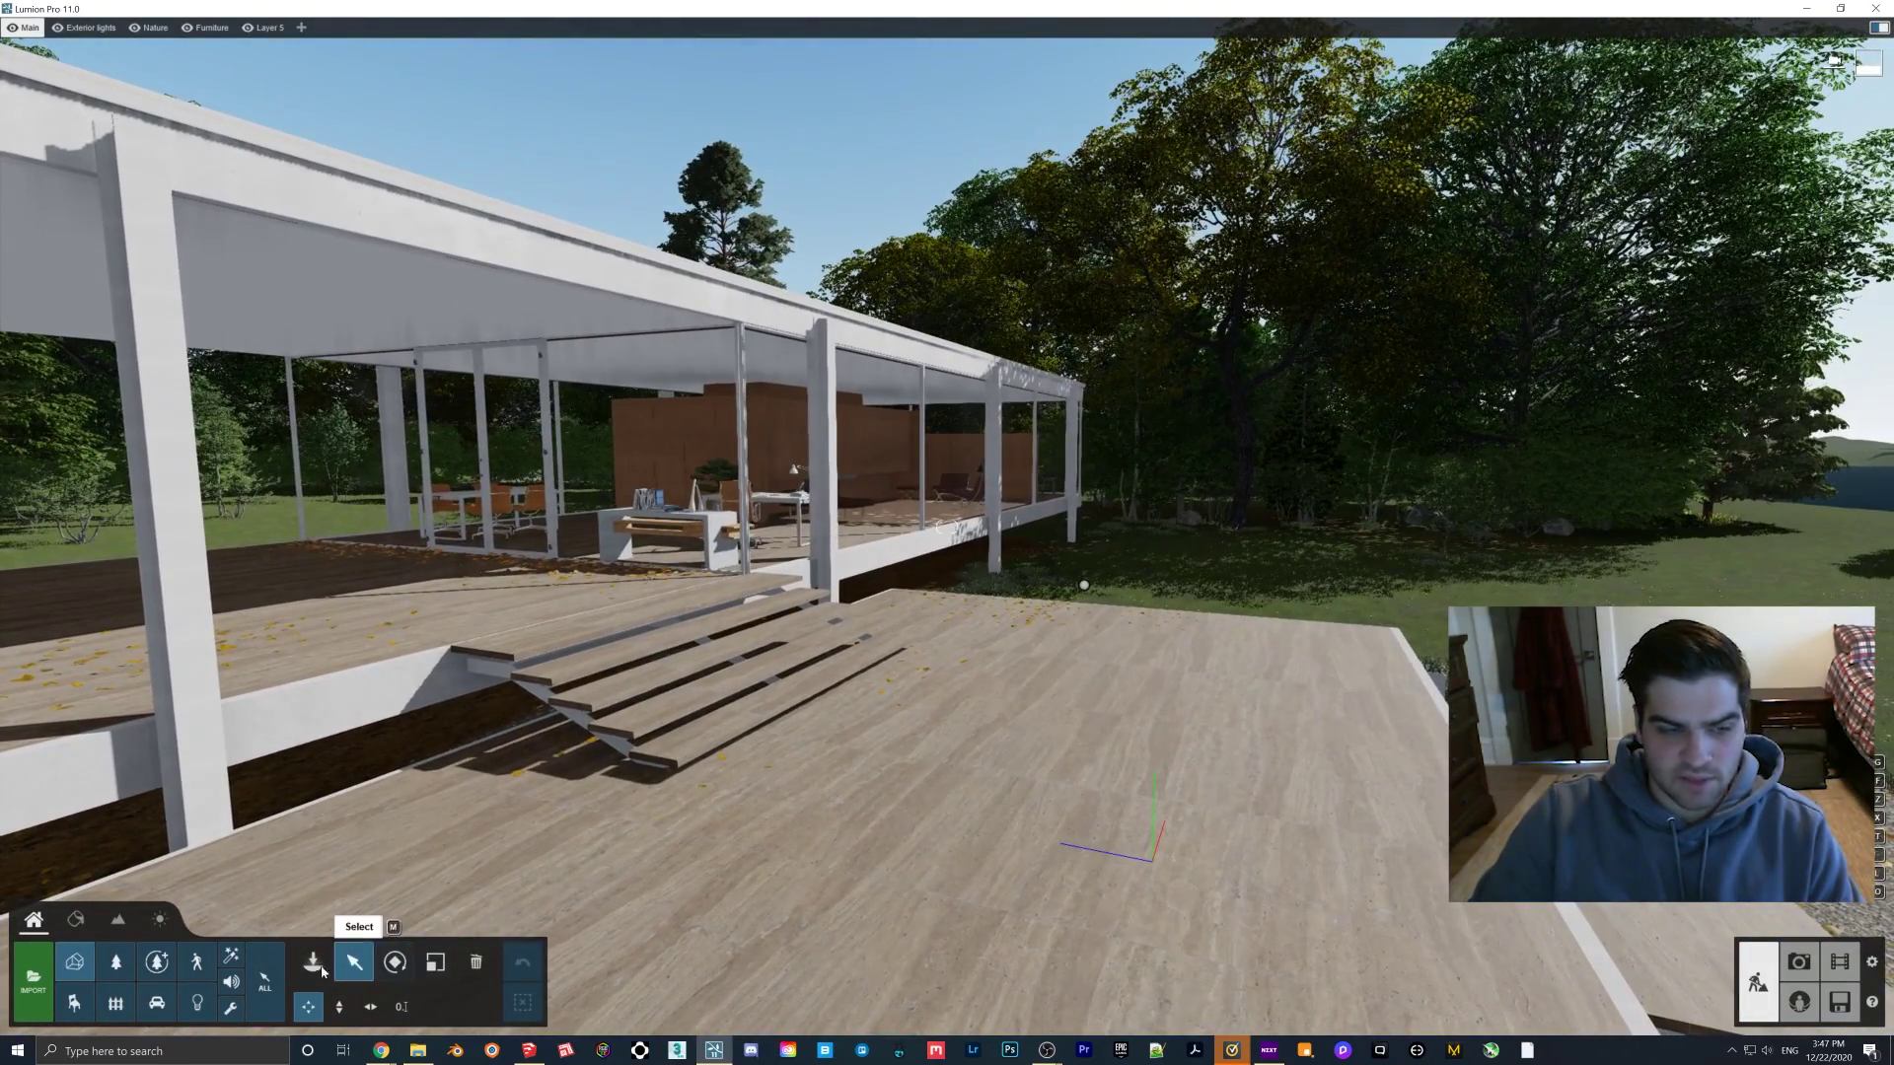
{"action": "left_click", "coordinate": [312, 962]}
{"action": "left_click", "coordinate": [81, 217]}
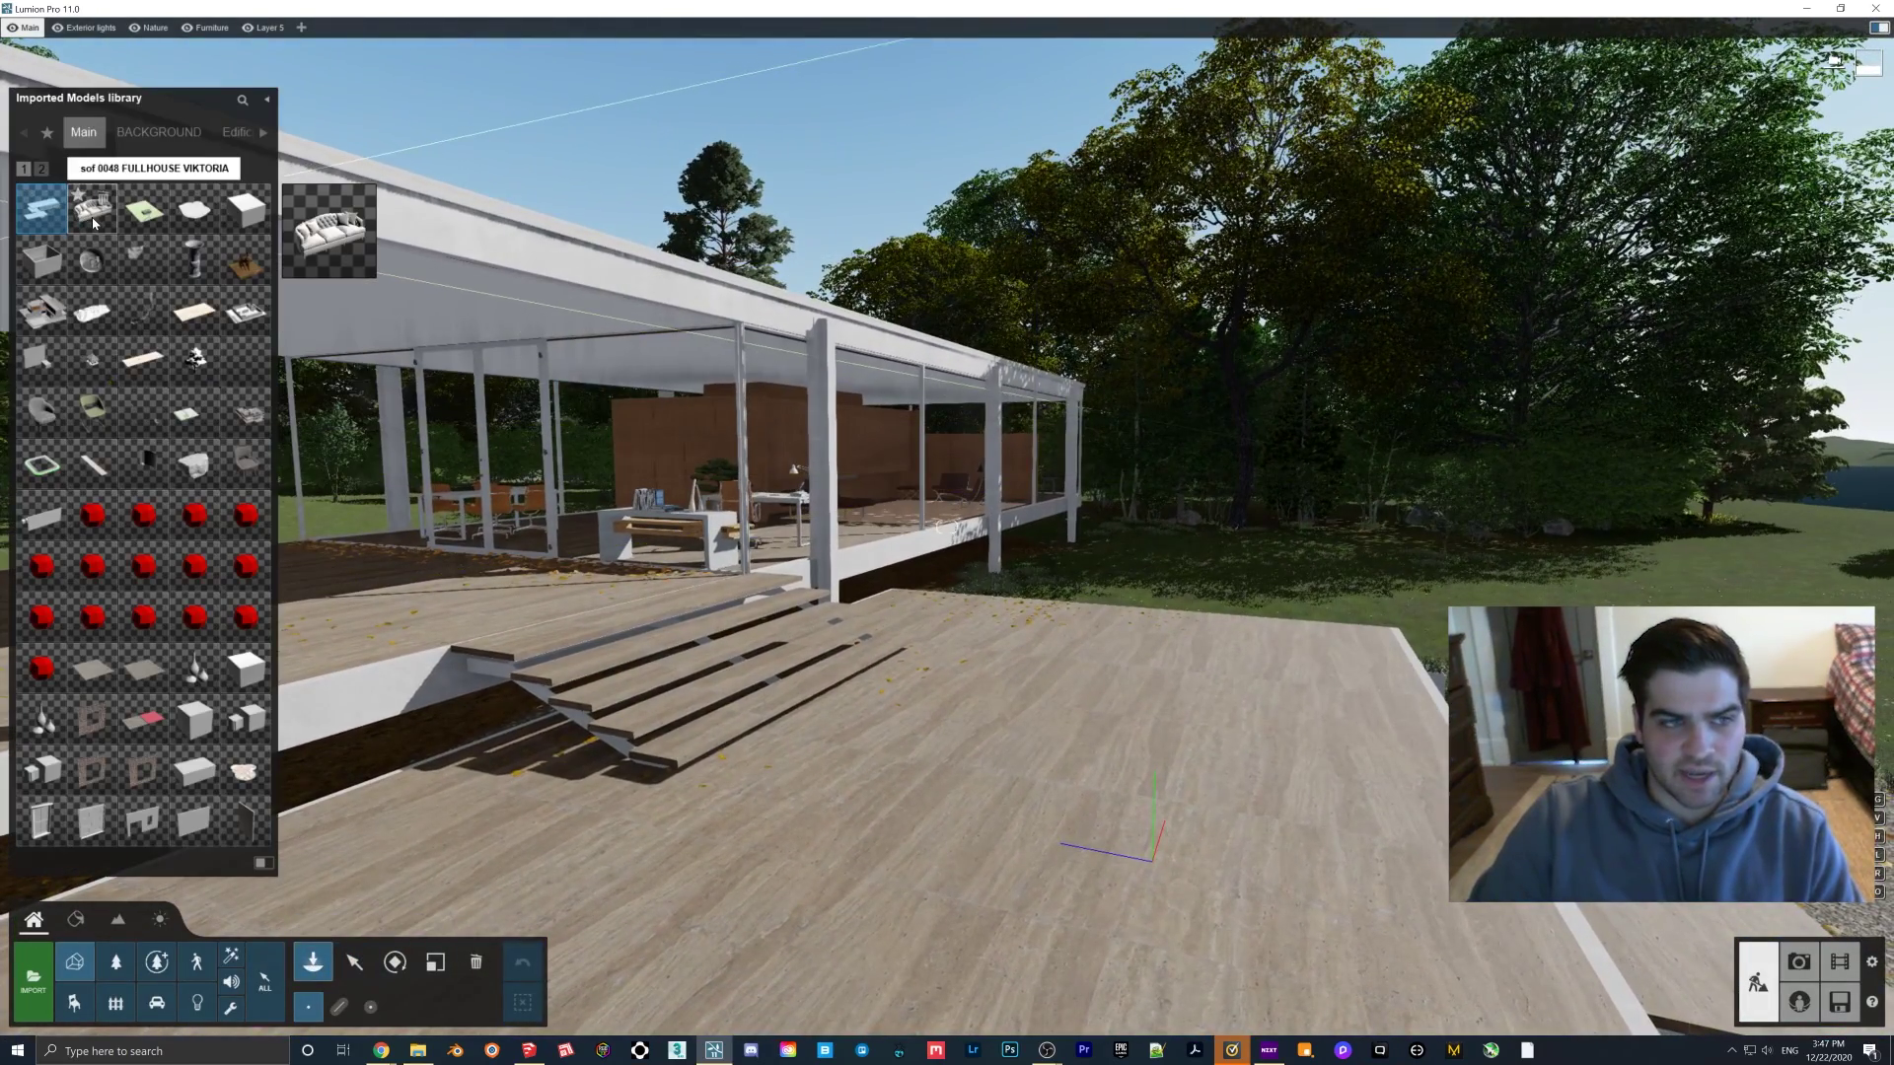
{"action": "left_click", "coordinate": [1116, 726]}
{"action": "left_click_drag", "start_coordinate": [1106, 735], "coordinate": [1068, 720]}
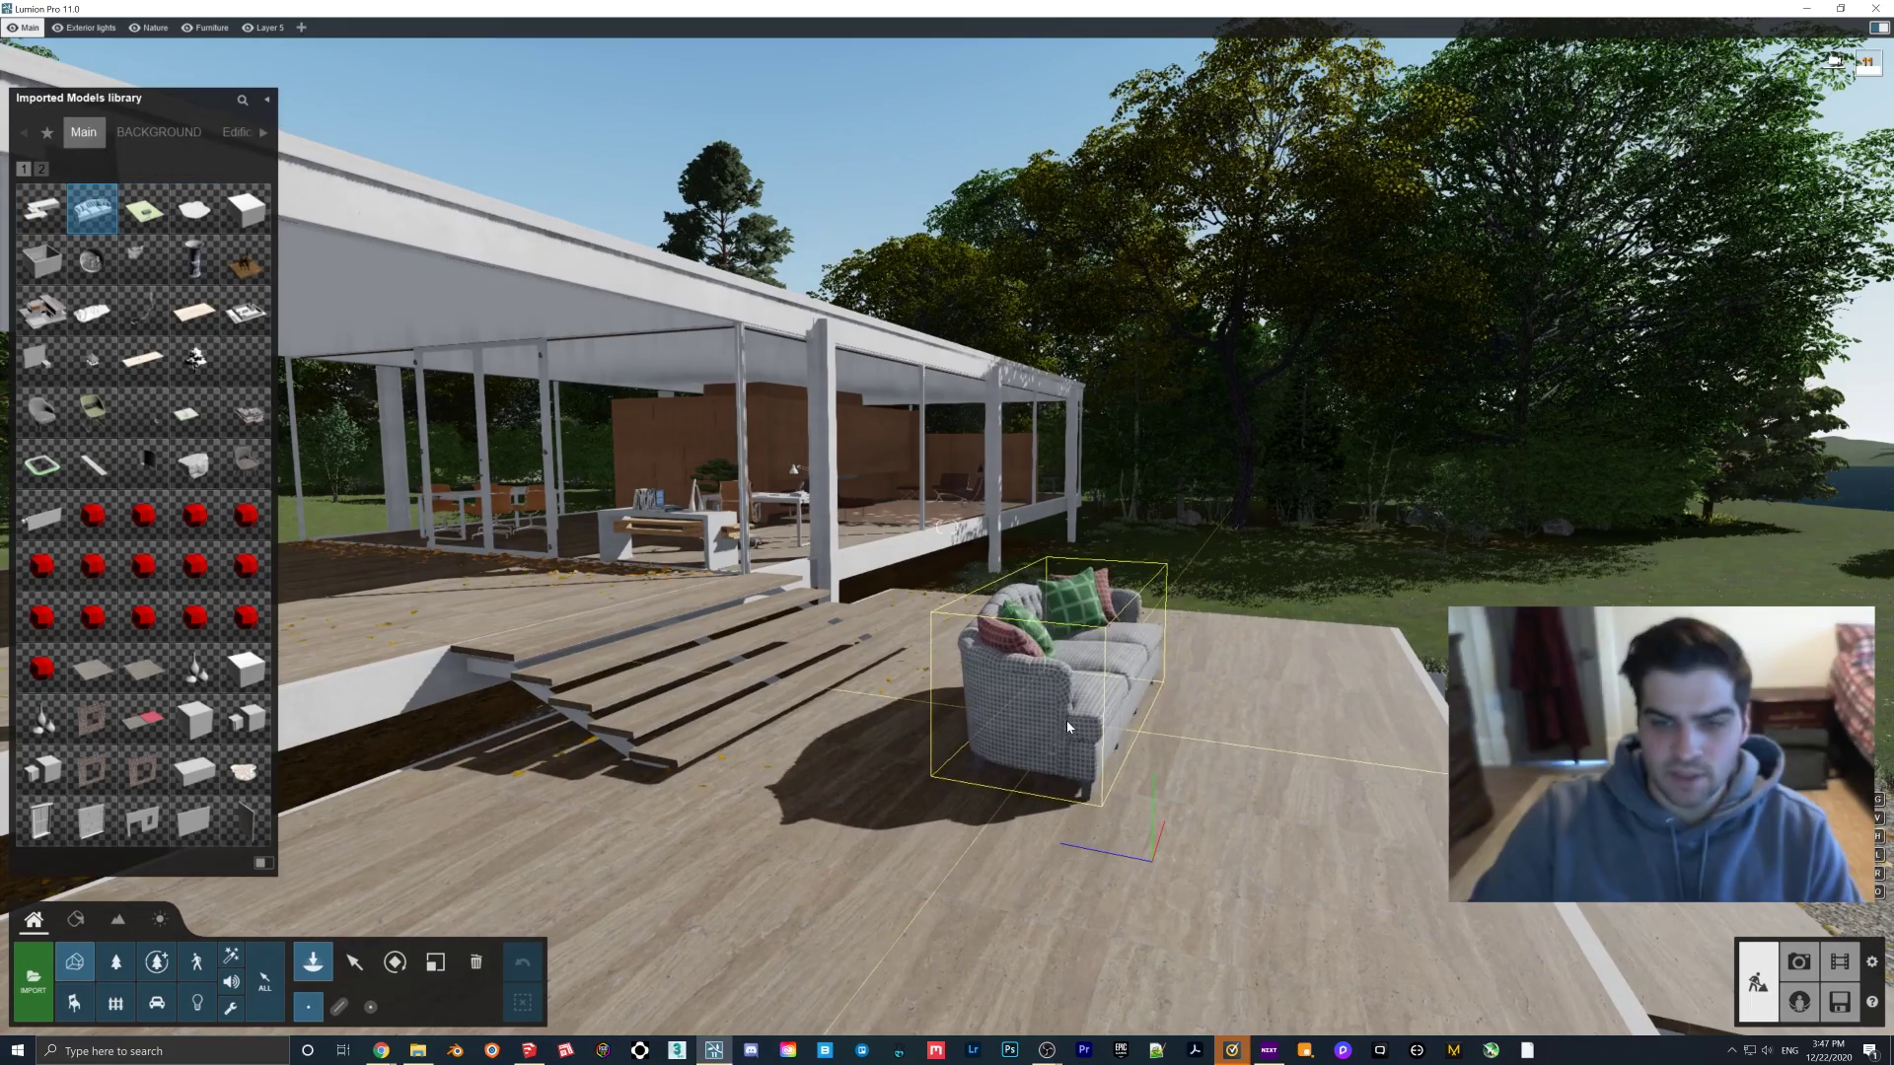
Step: Start editing the placed sofa's materials and select the left seat cushion's material
{"action": "key", "text": "w"}
{"action": "right_click_drag", "start_coordinate": [1067, 720], "coordinate": [710, 749]}
{"action": "key", "text": "s"}
{"action": "key", "text": "w"}
{"action": "left_click", "coordinate": [75, 920]}
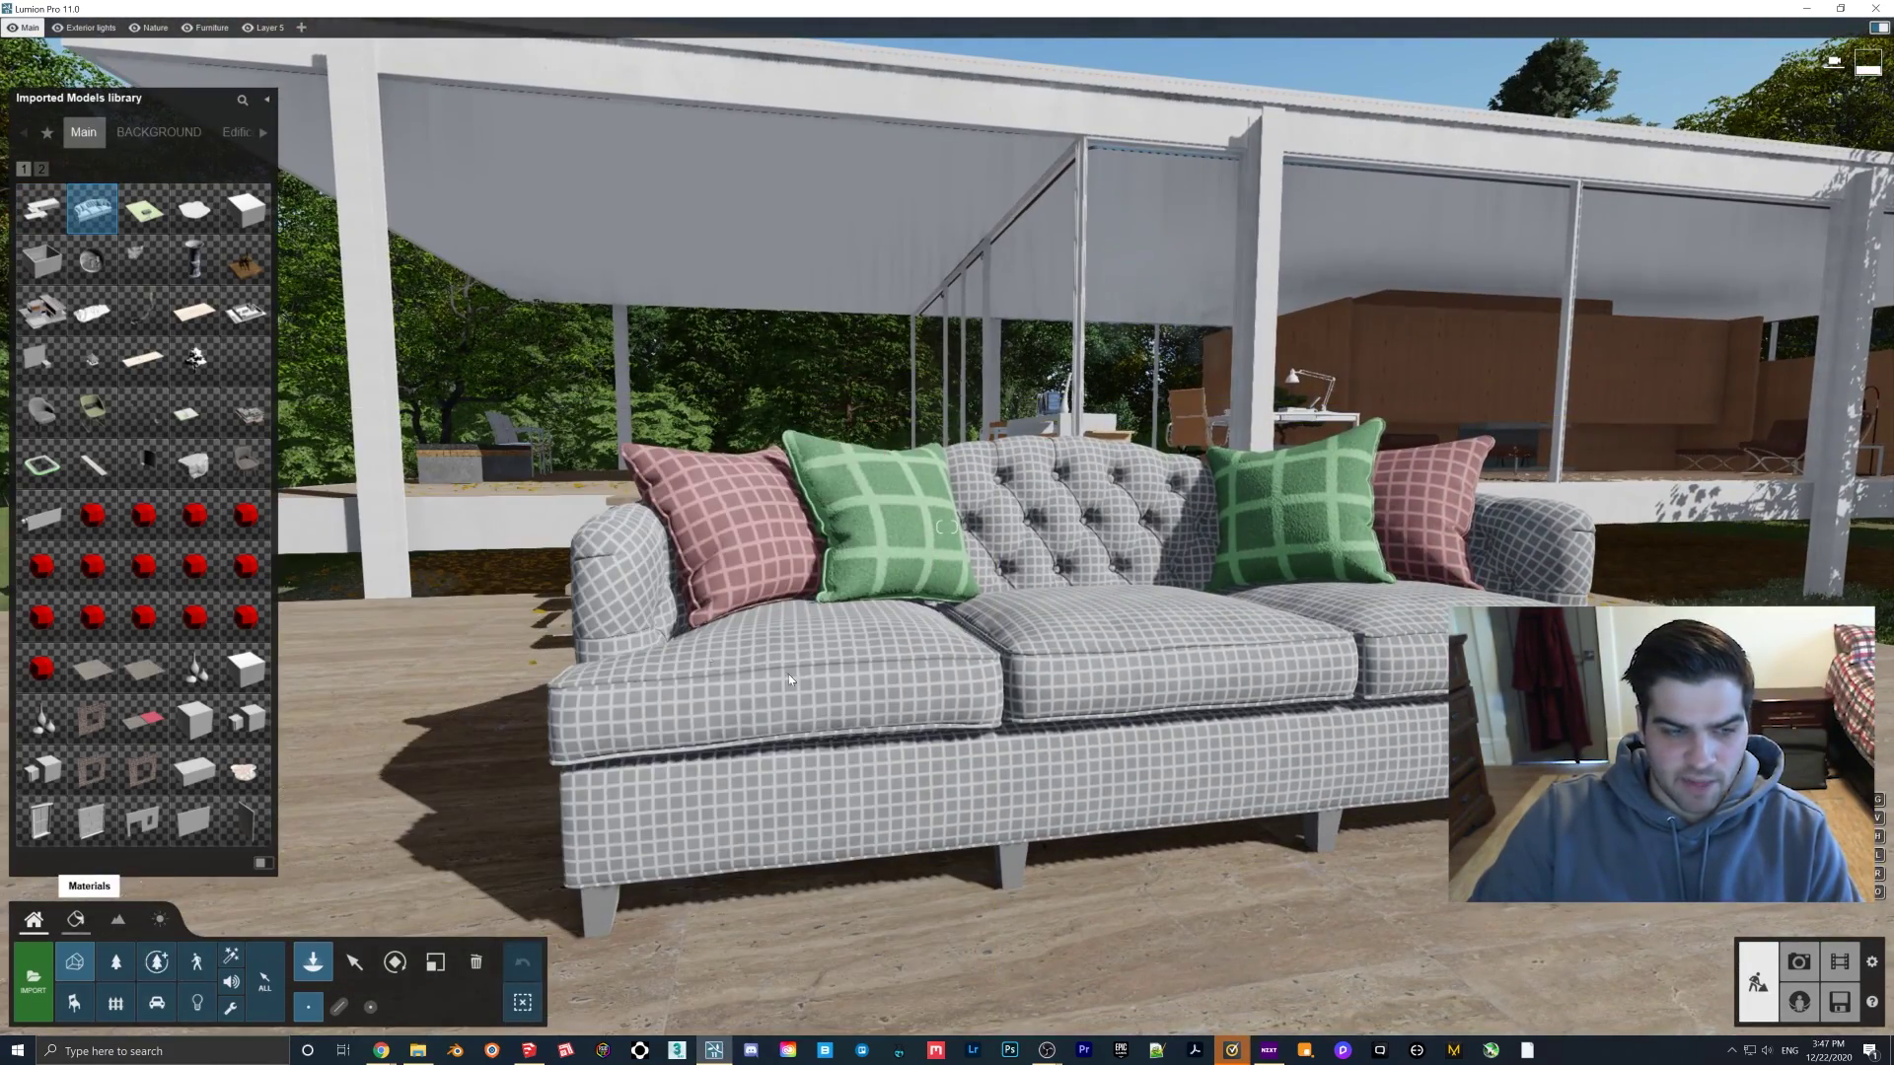
{"action": "left_click", "coordinate": [860, 599]}
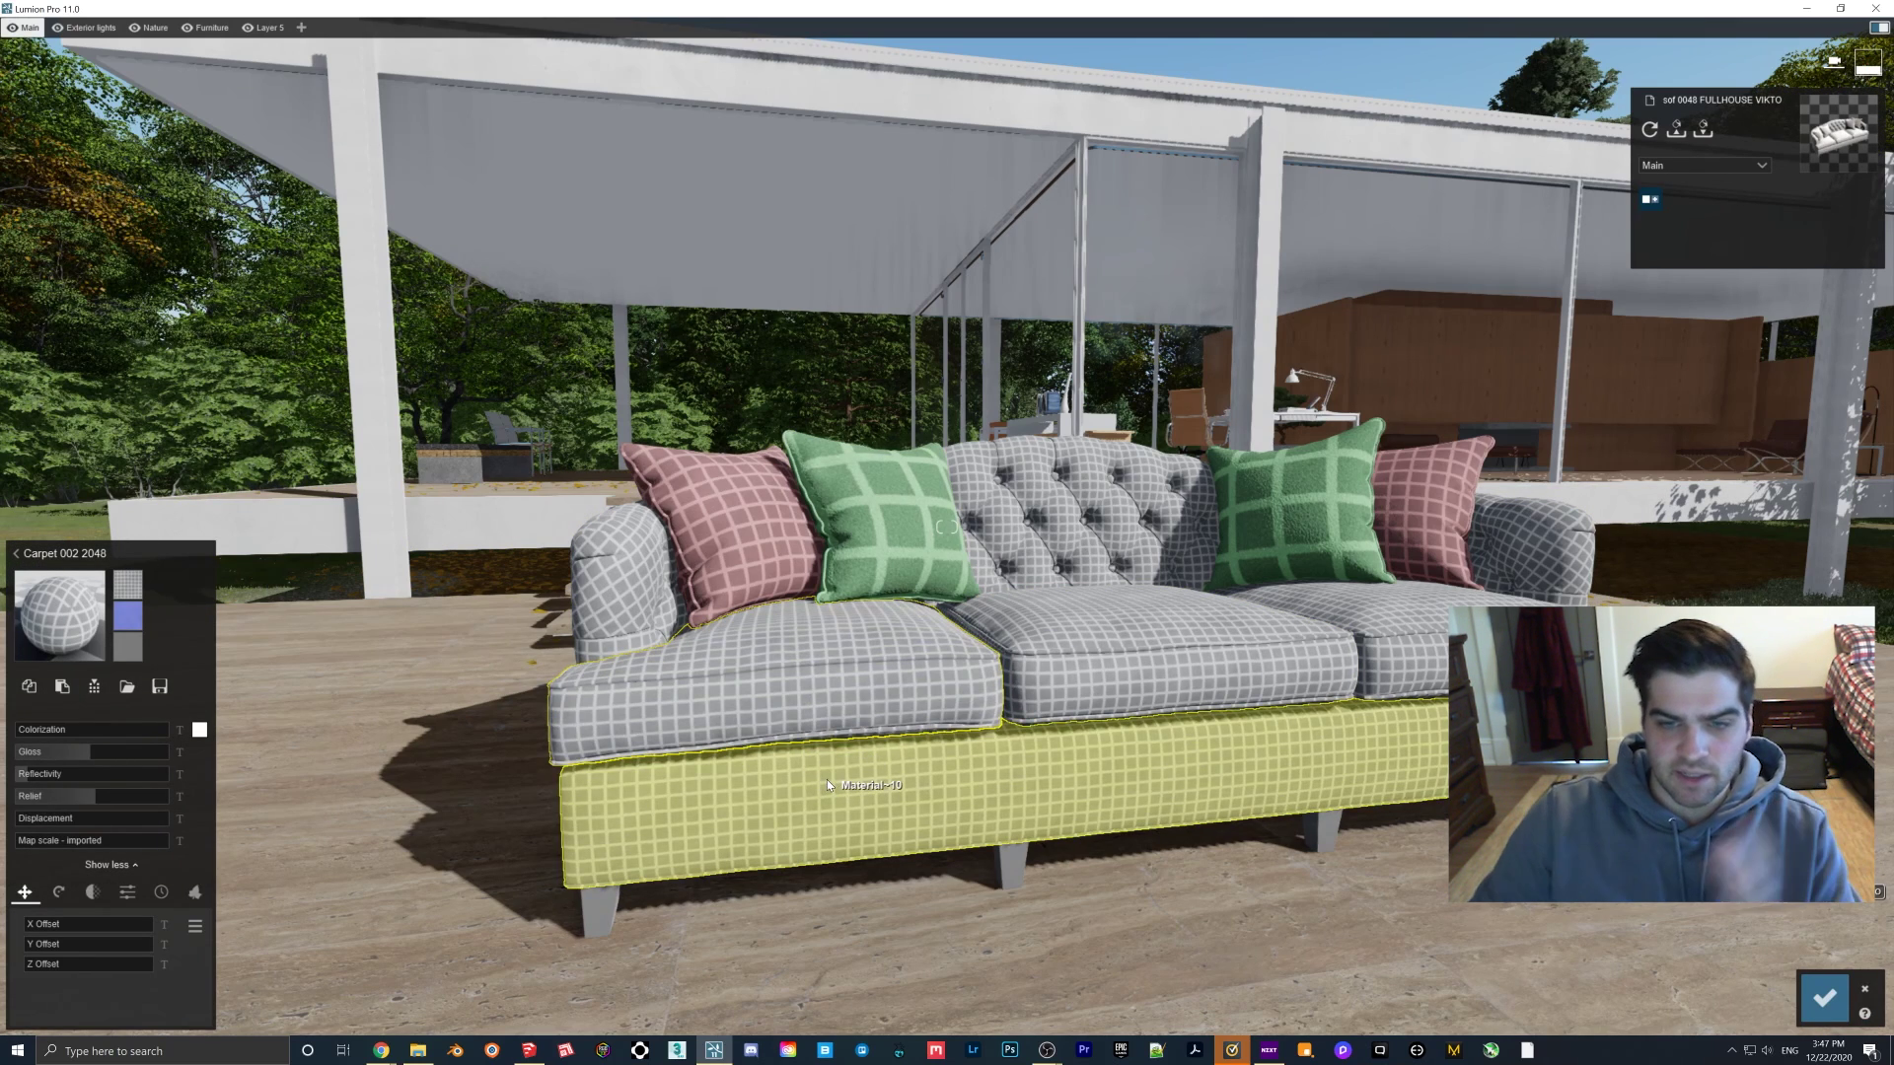
Step: Apply the Carpet Domestic 006 1024 indoor material to the sofa's left seat cushion
{"action": "mouse_move", "coordinate": [1105, 639]}
{"action": "right_mouse_down"}
{"action": "mouse_move", "coordinate": [1164, 597]}
{"action": "mouse_move", "coordinate": [1107, 643]}
{"action": "right_mouse_up"}
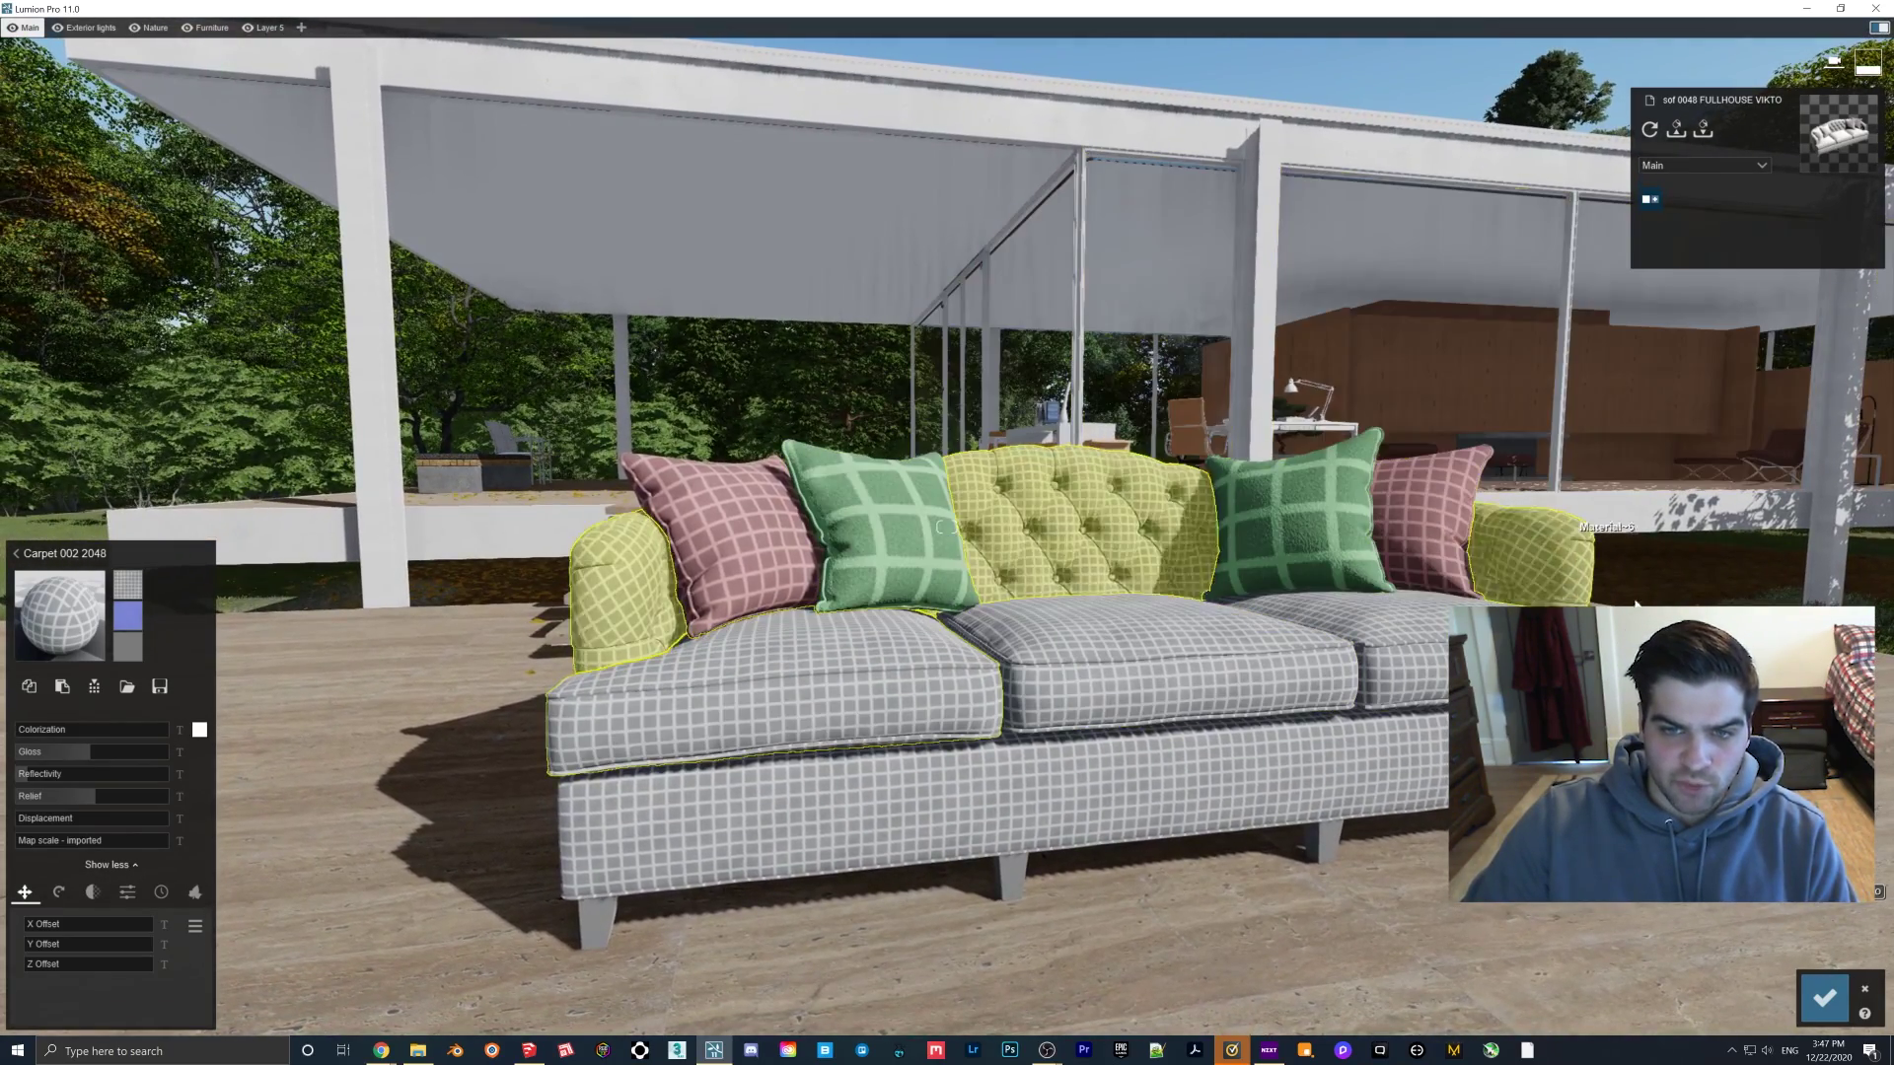
{"action": "right_click_drag", "start_coordinate": [1334, 522], "coordinate": [1433, 405]}
{"action": "key", "text": "w"}
{"action": "key", "text": "q"}
{"action": "right_click_drag", "start_coordinate": [1026, 404], "coordinate": [1024, 775]}
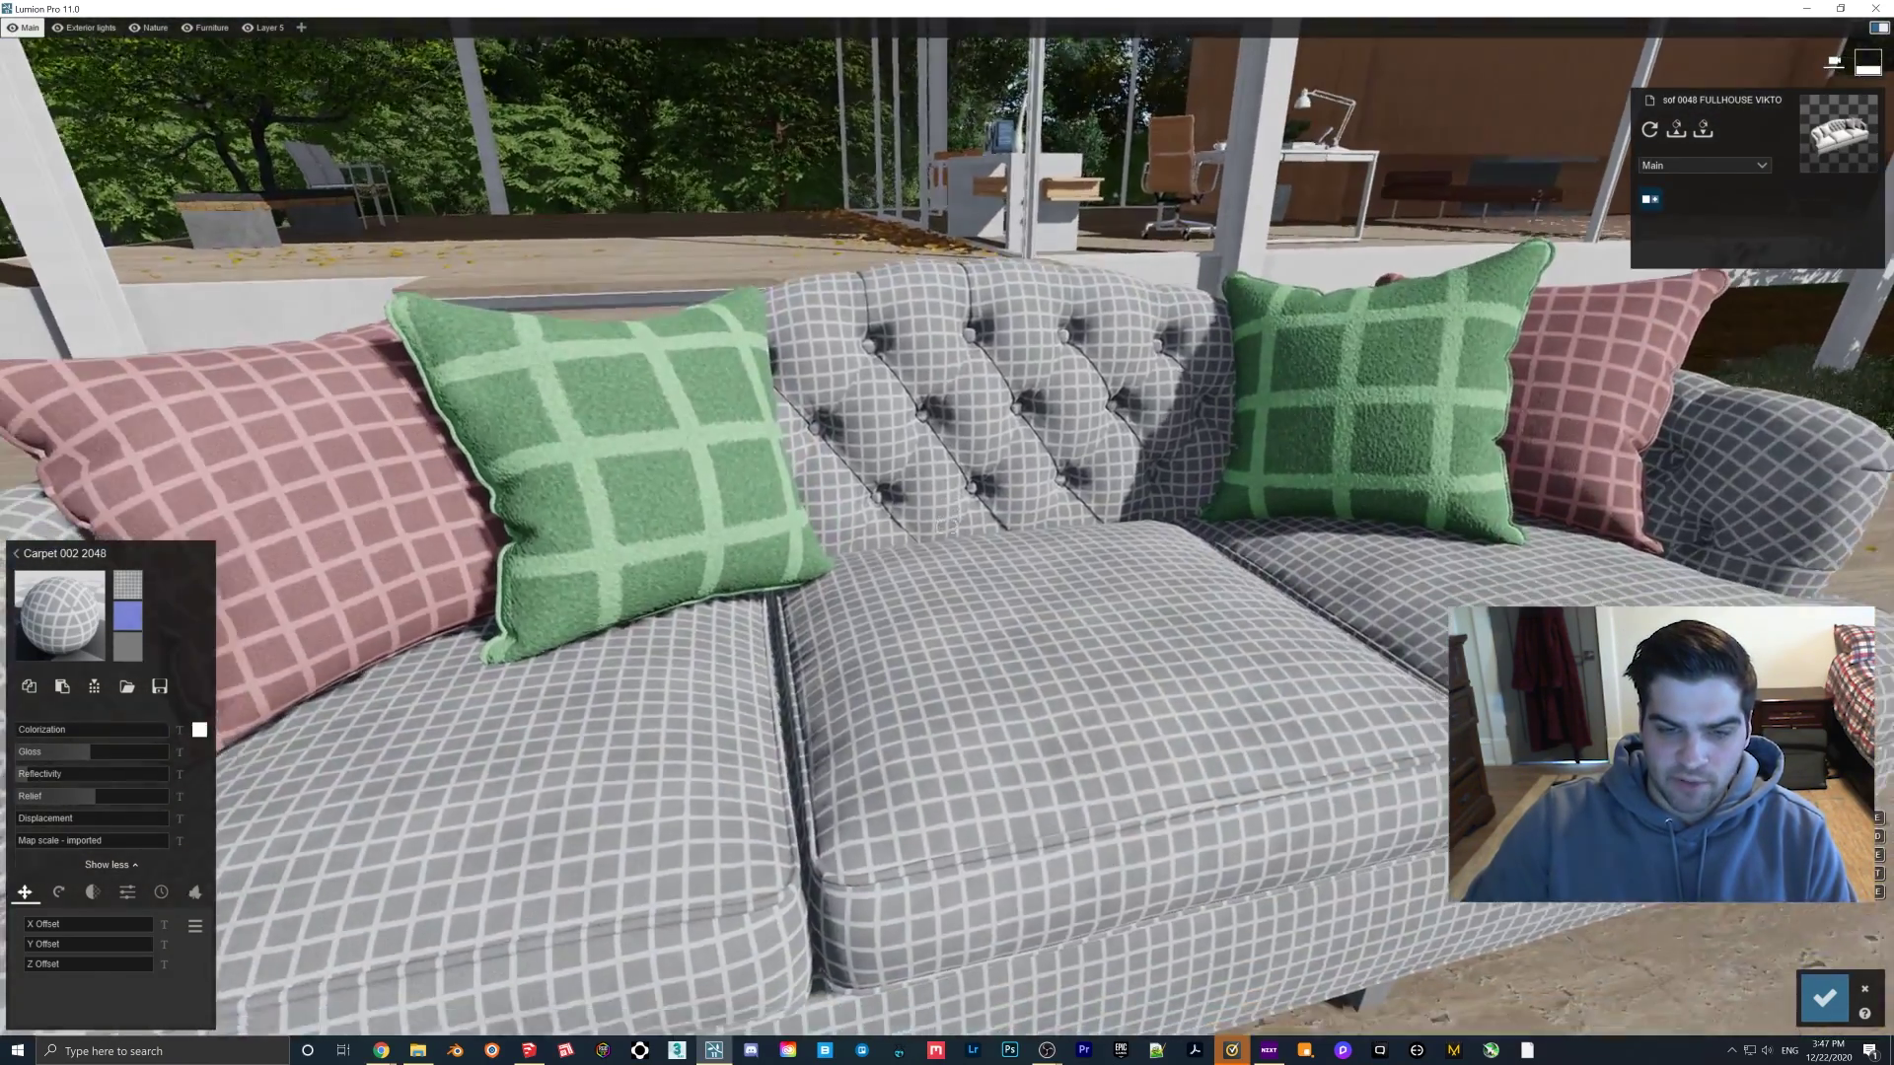
{"action": "key", "text": "s"}
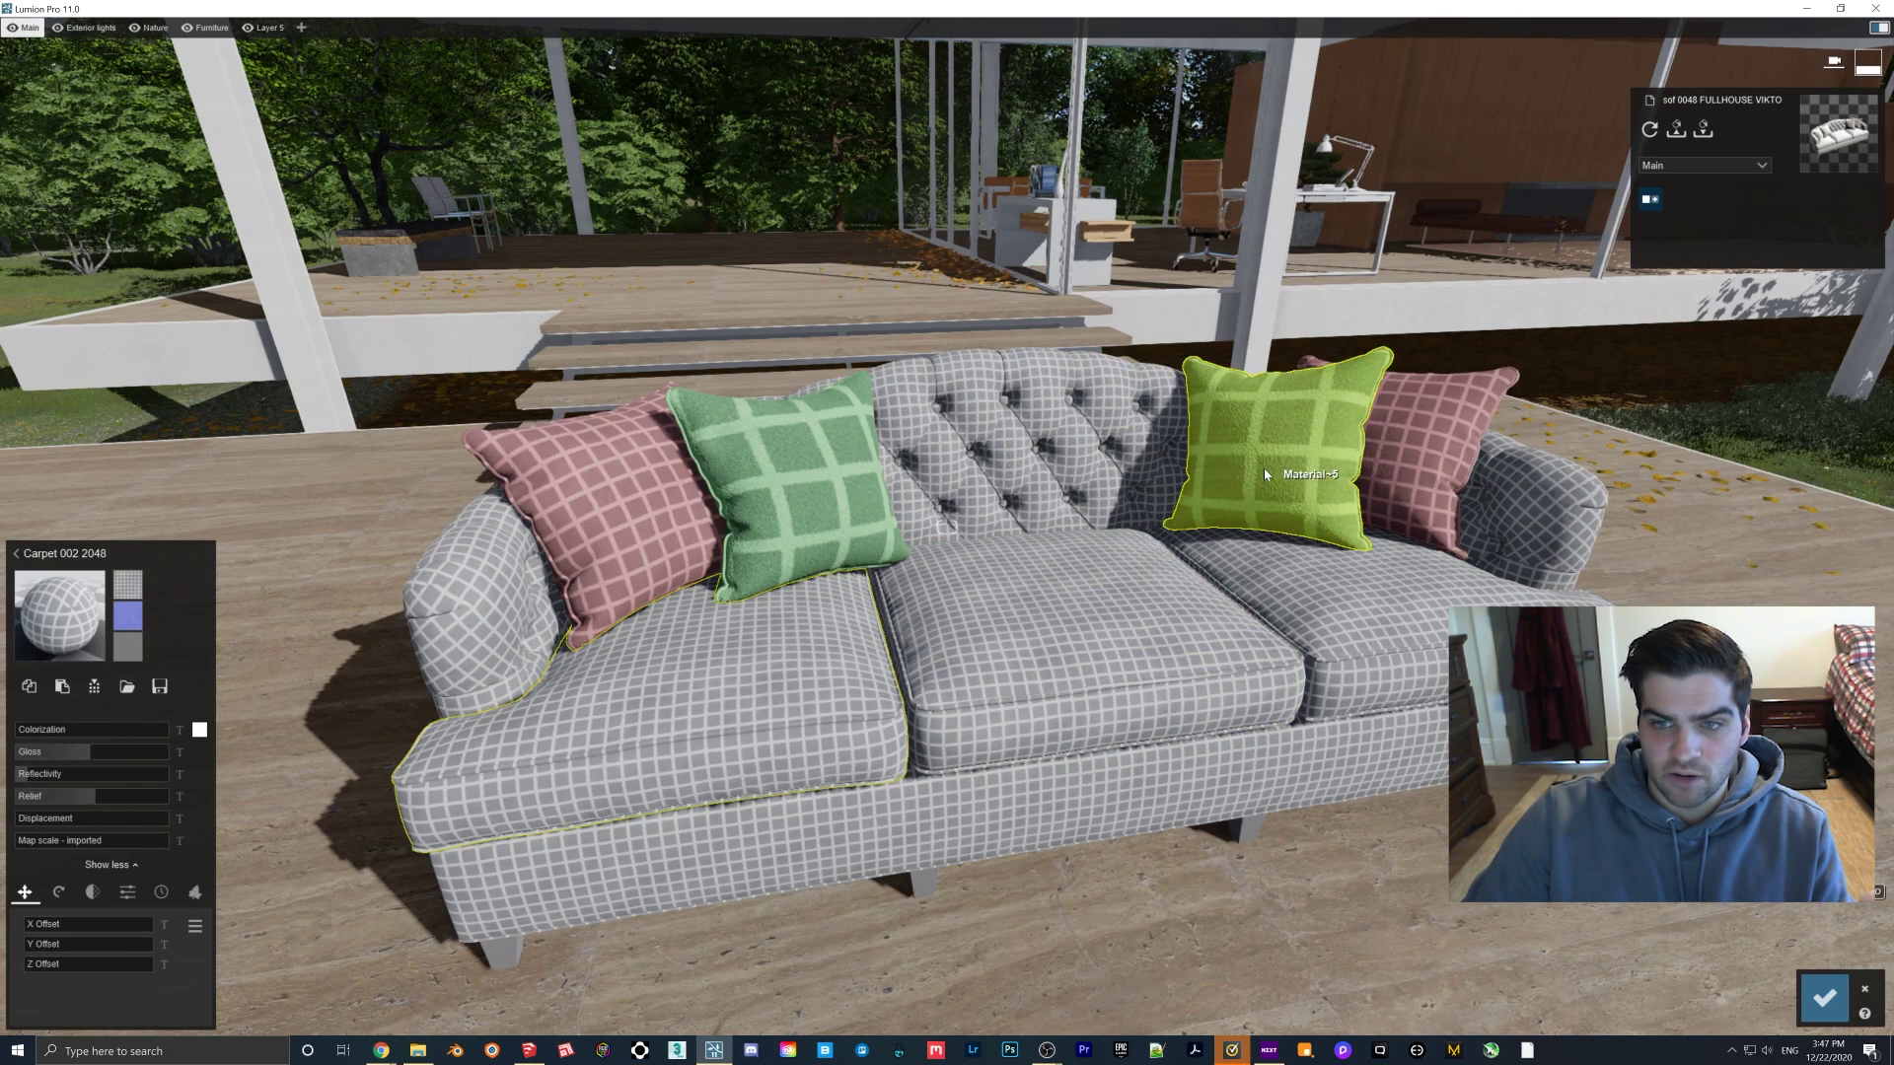
{"action": "left_click", "coordinate": [87, 624]}
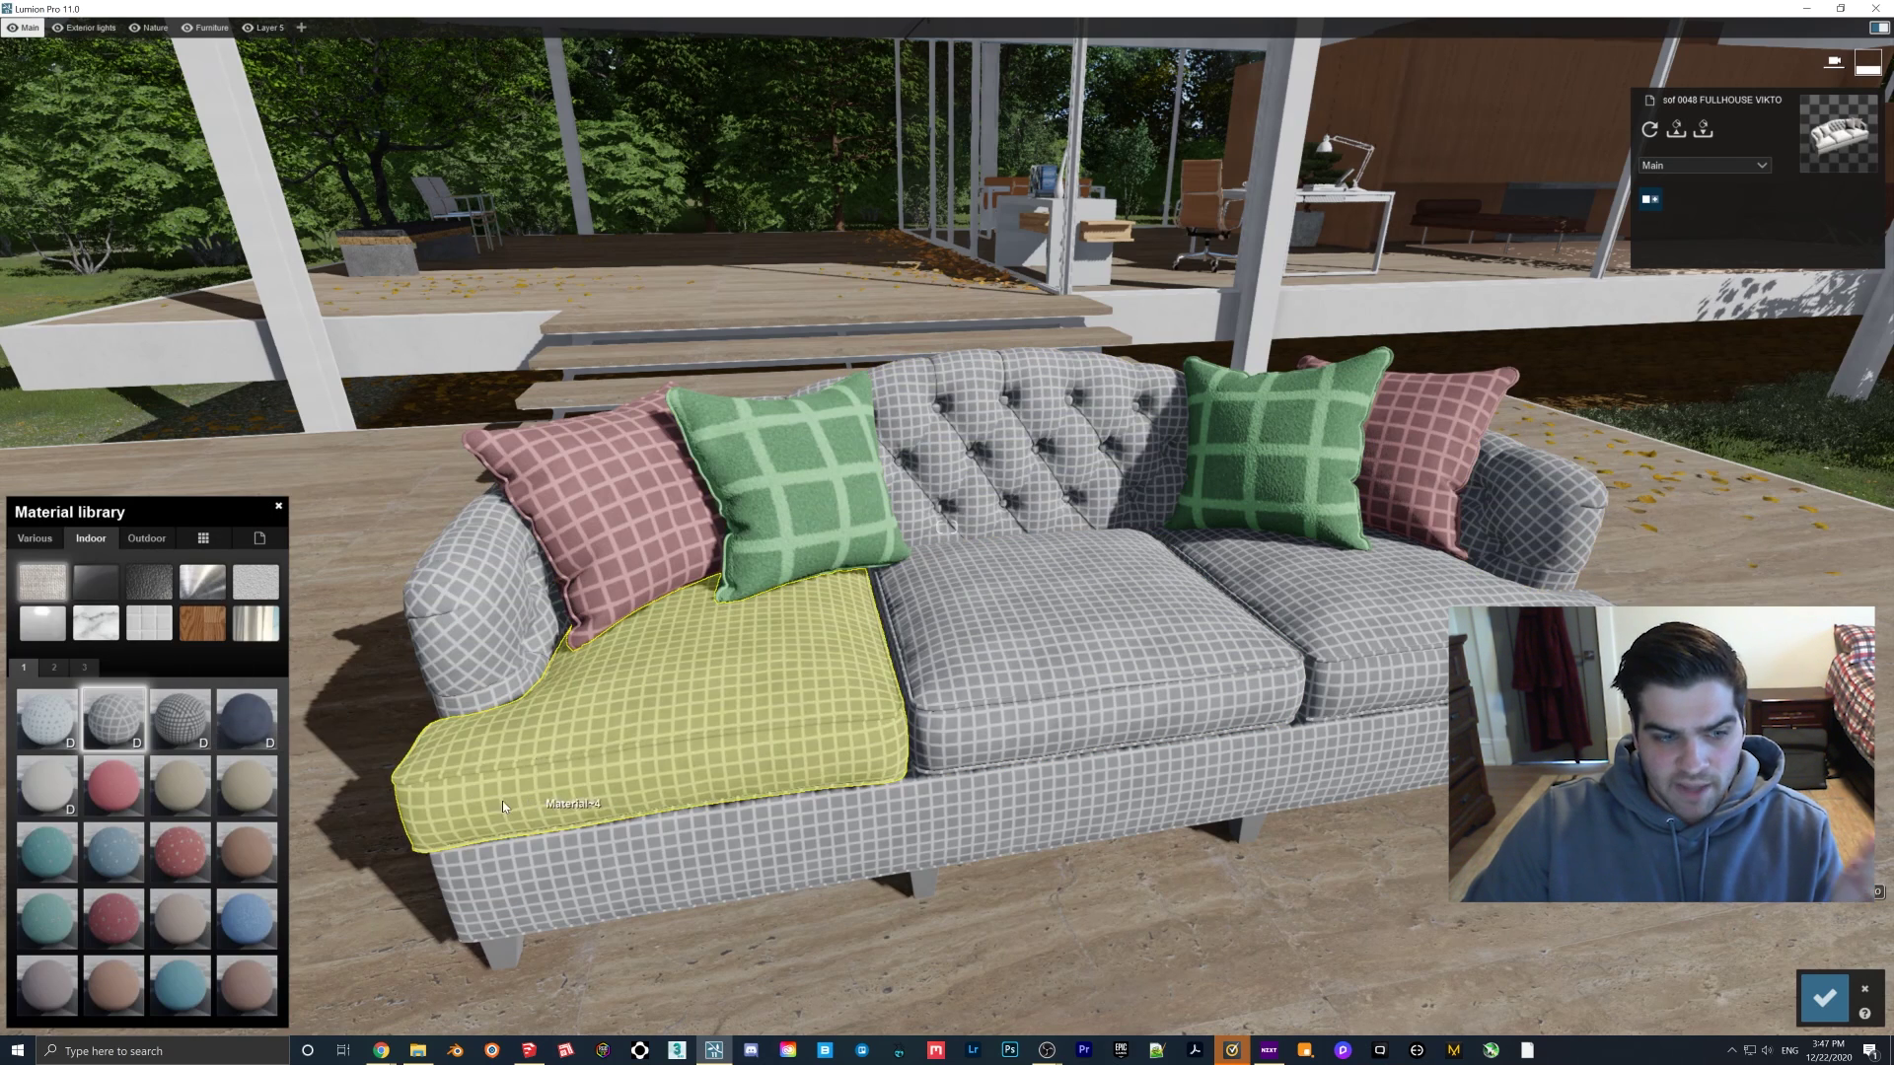
{"action": "left_click", "coordinate": [184, 861]}
Step: Set the map scale of the left seat cushion's red carpet material to imported and check its pattern up close
{"action": "right_click_drag", "start_coordinate": [820, 775], "coordinate": [632, 838]}
{"action": "key", "text": "w"}
{"action": "right_click_drag", "start_coordinate": [947, 527], "coordinate": [973, 621]}
{"action": "key", "text": "w"}
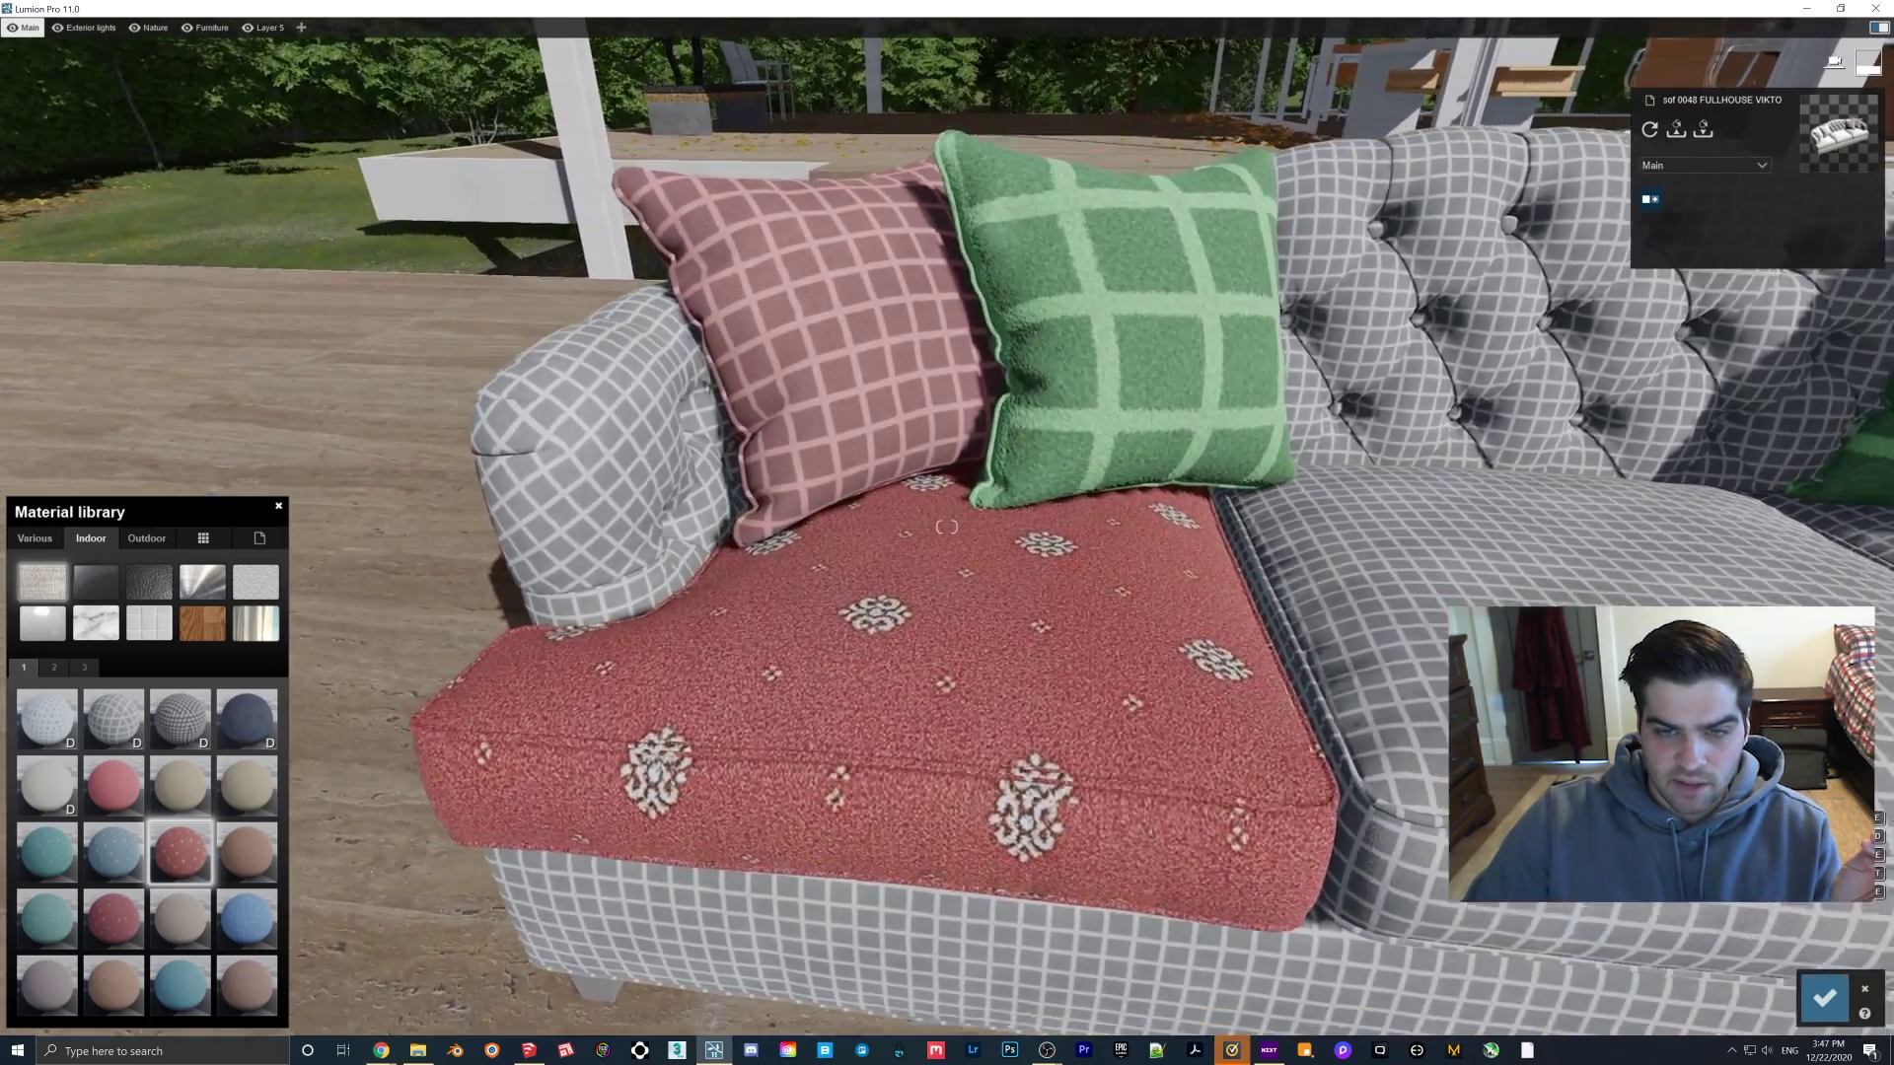
{"action": "key", "text": "s"}
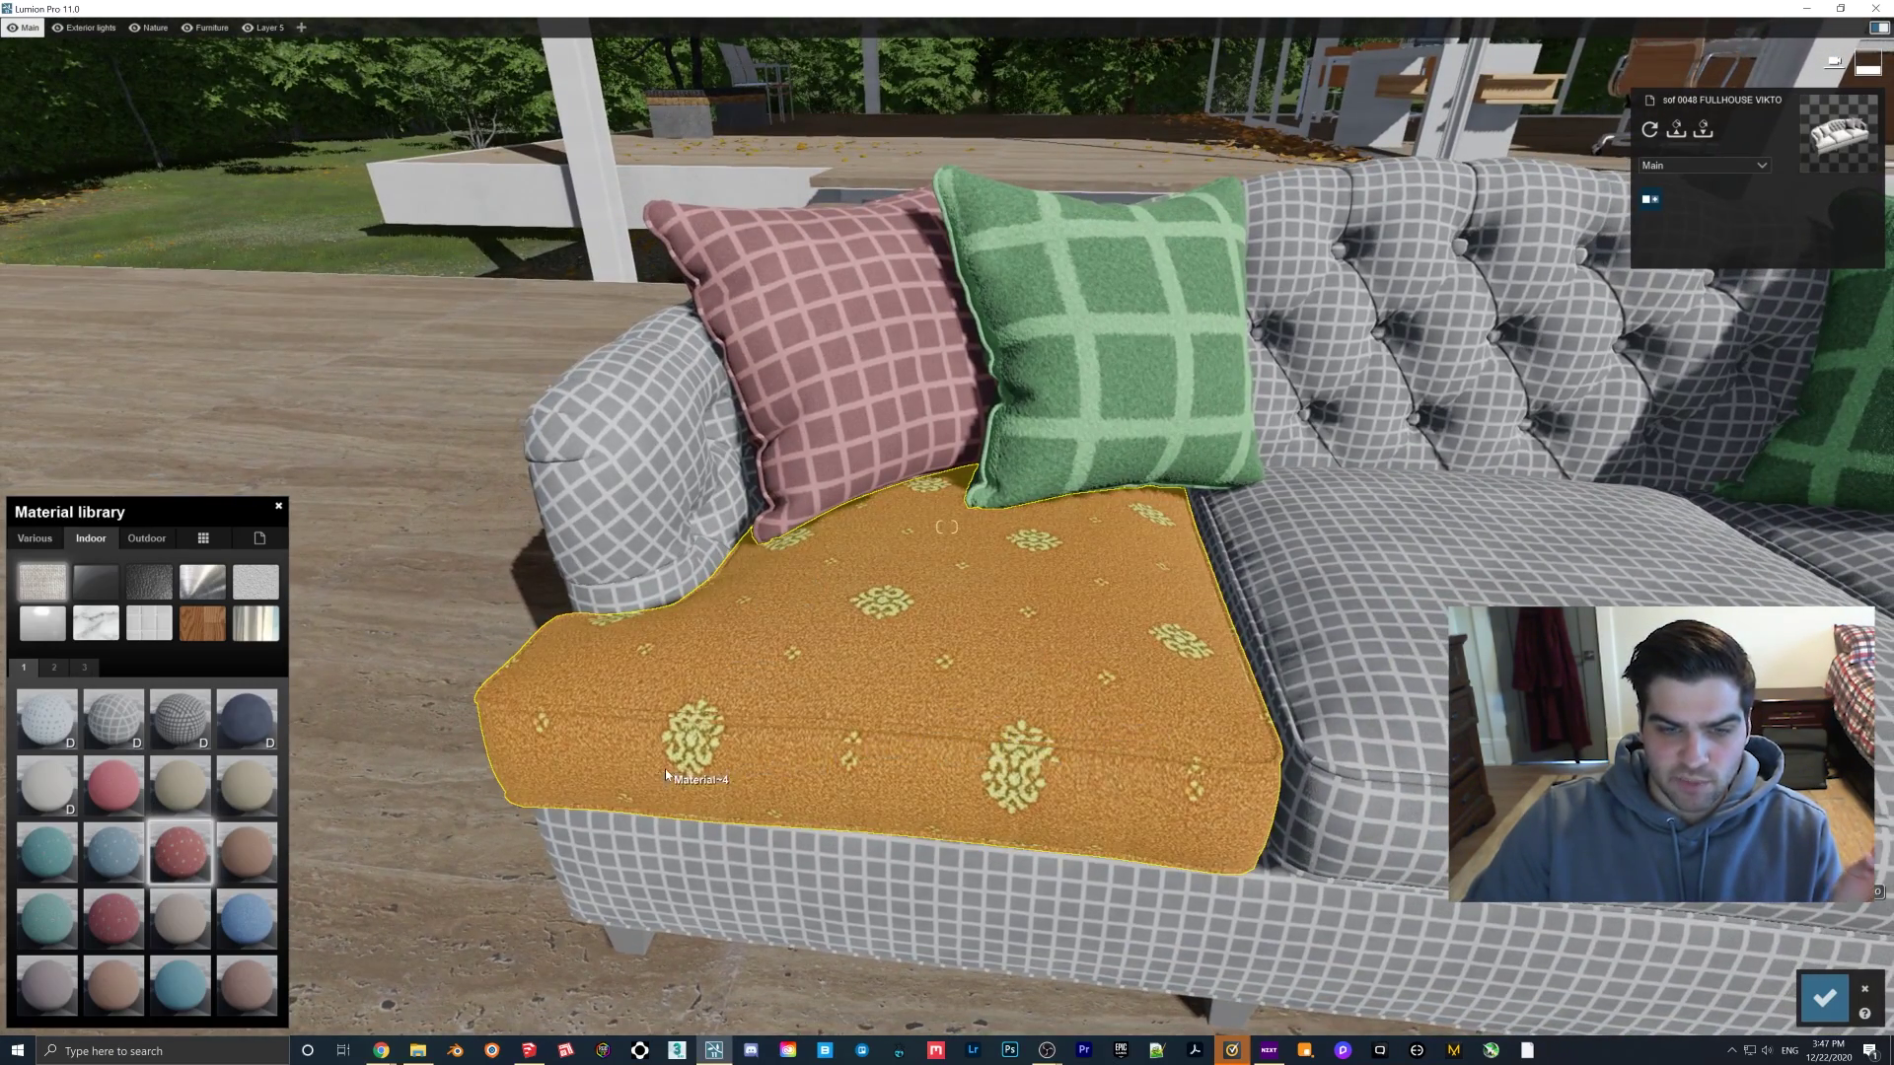
{"action": "left_click", "coordinate": [178, 853]}
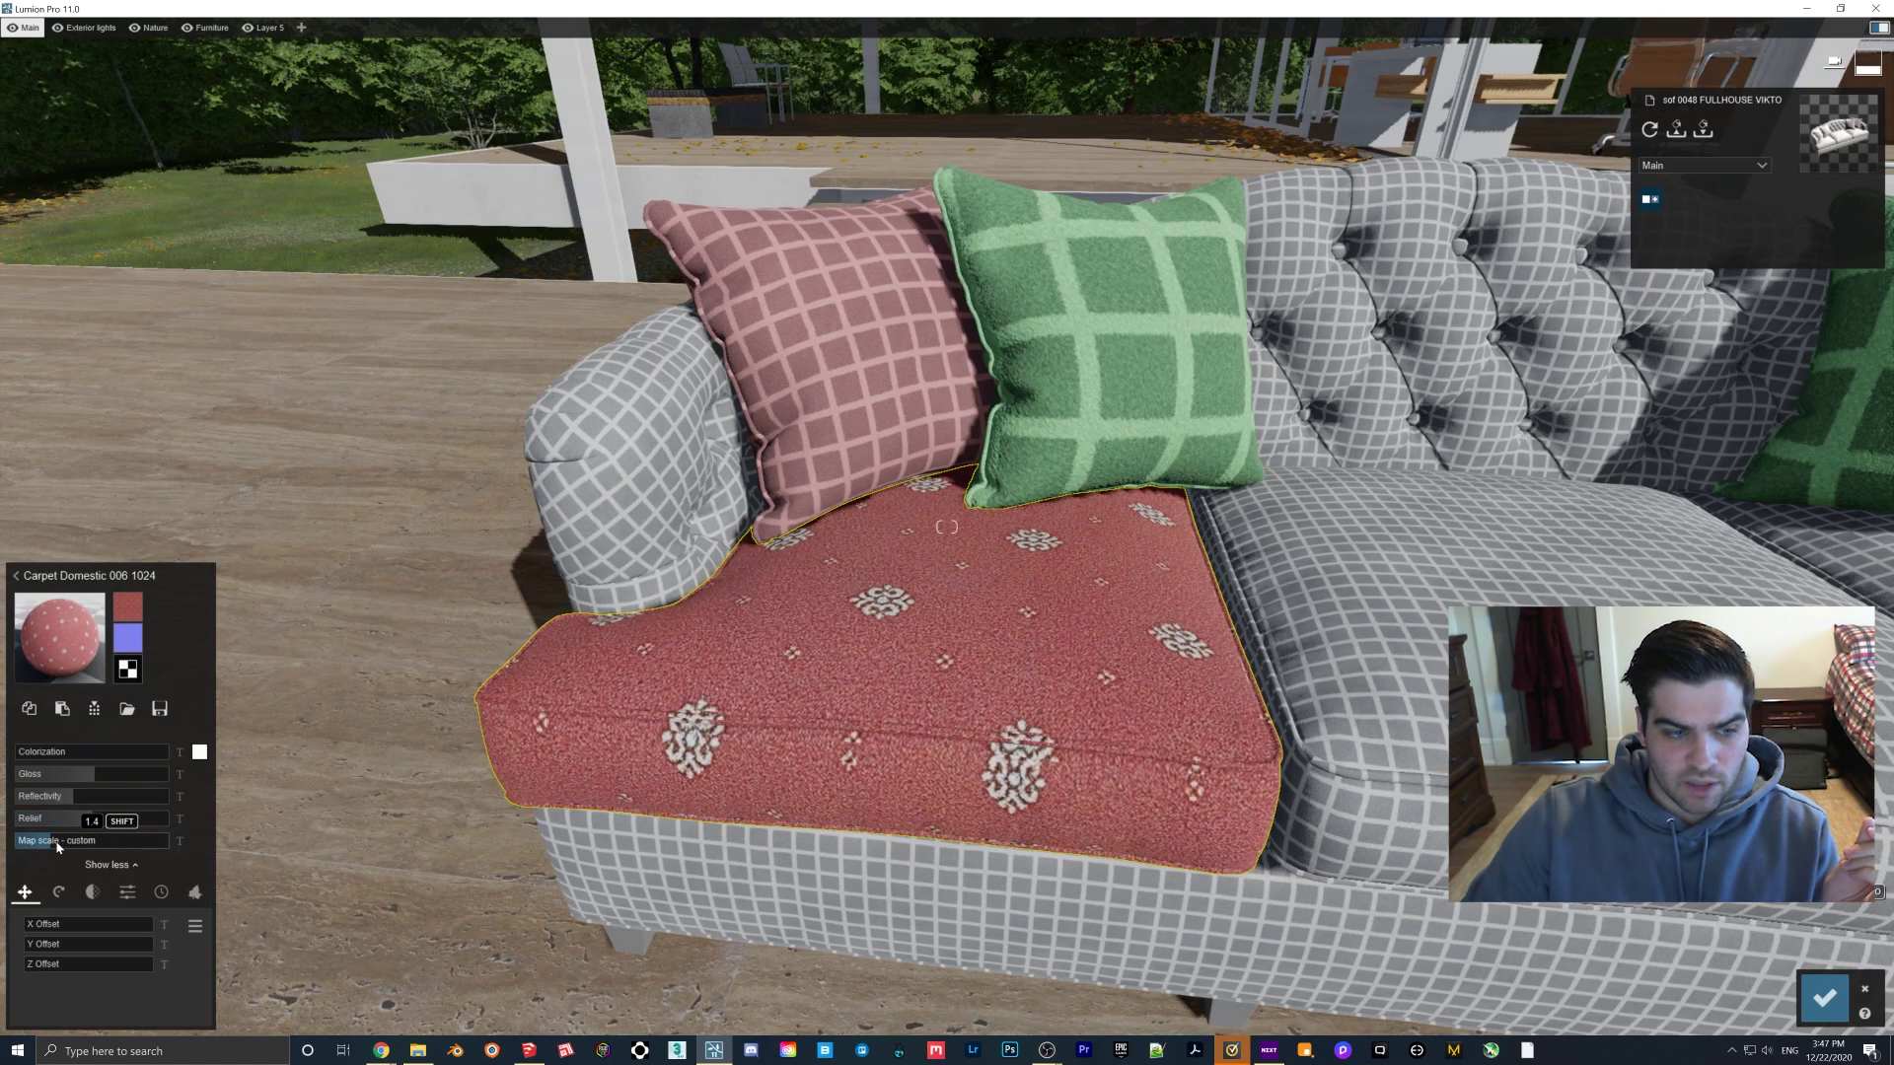
{"action": "left_click_drag", "start_coordinate": [57, 847], "coordinate": [36, 838]}
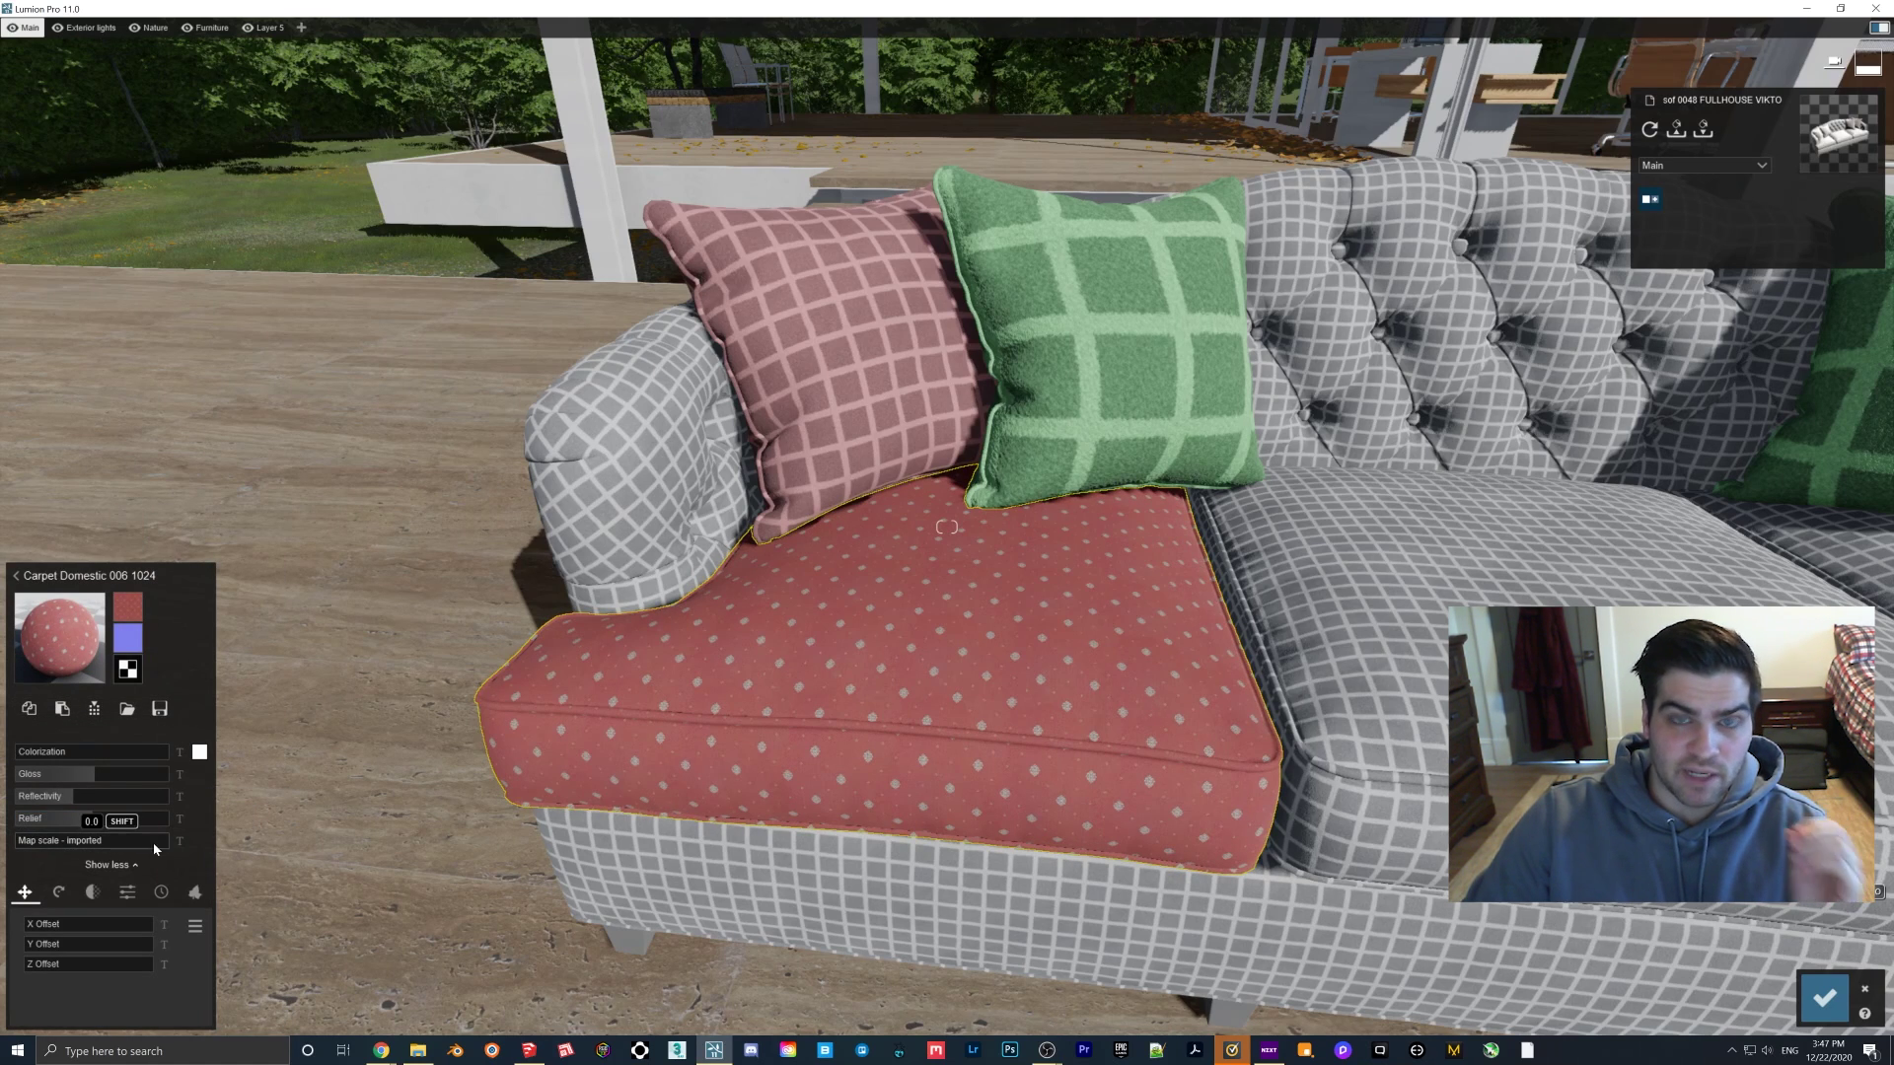
{"action": "right_click_drag", "start_coordinate": [869, 804], "coordinate": [921, 877]}
{"action": "key", "text": "w"}
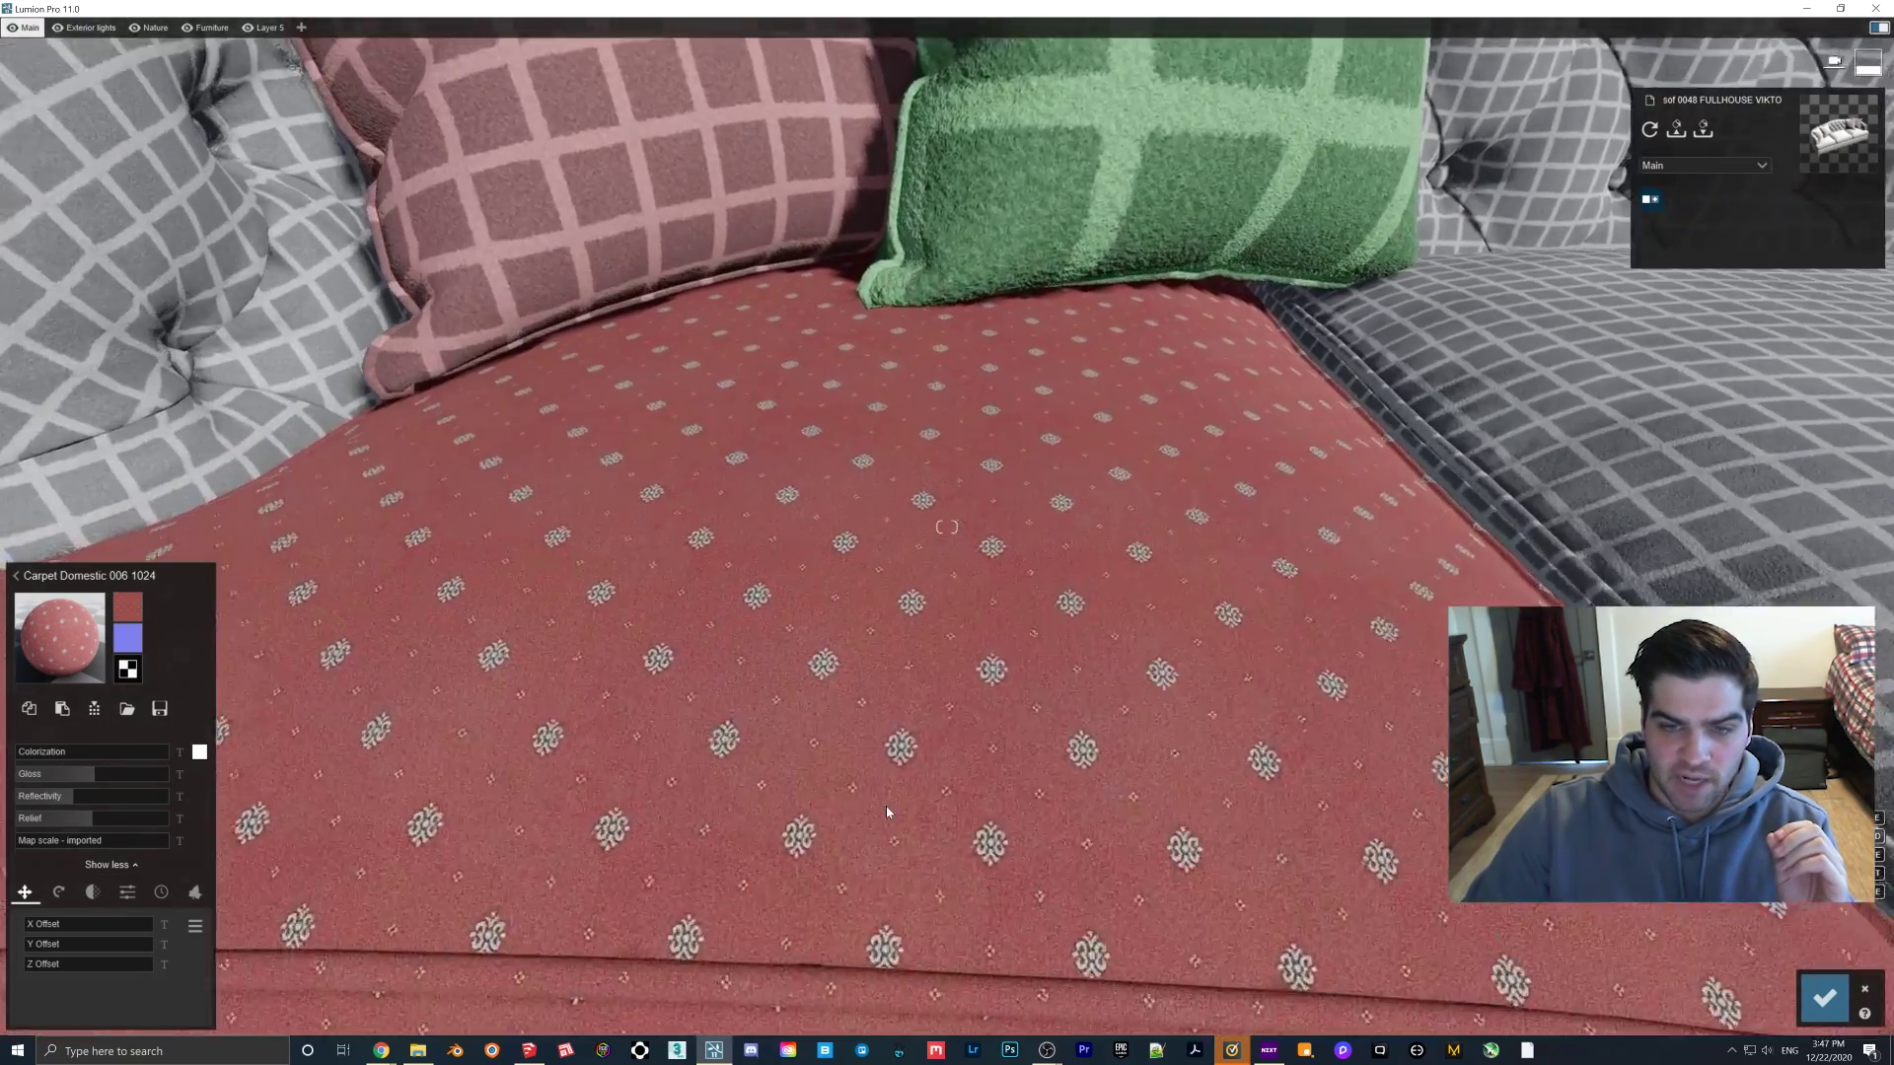
{"action": "scroll", "coordinate": [886, 807], "scroll_direction": "down", "scroll_amount": 5}
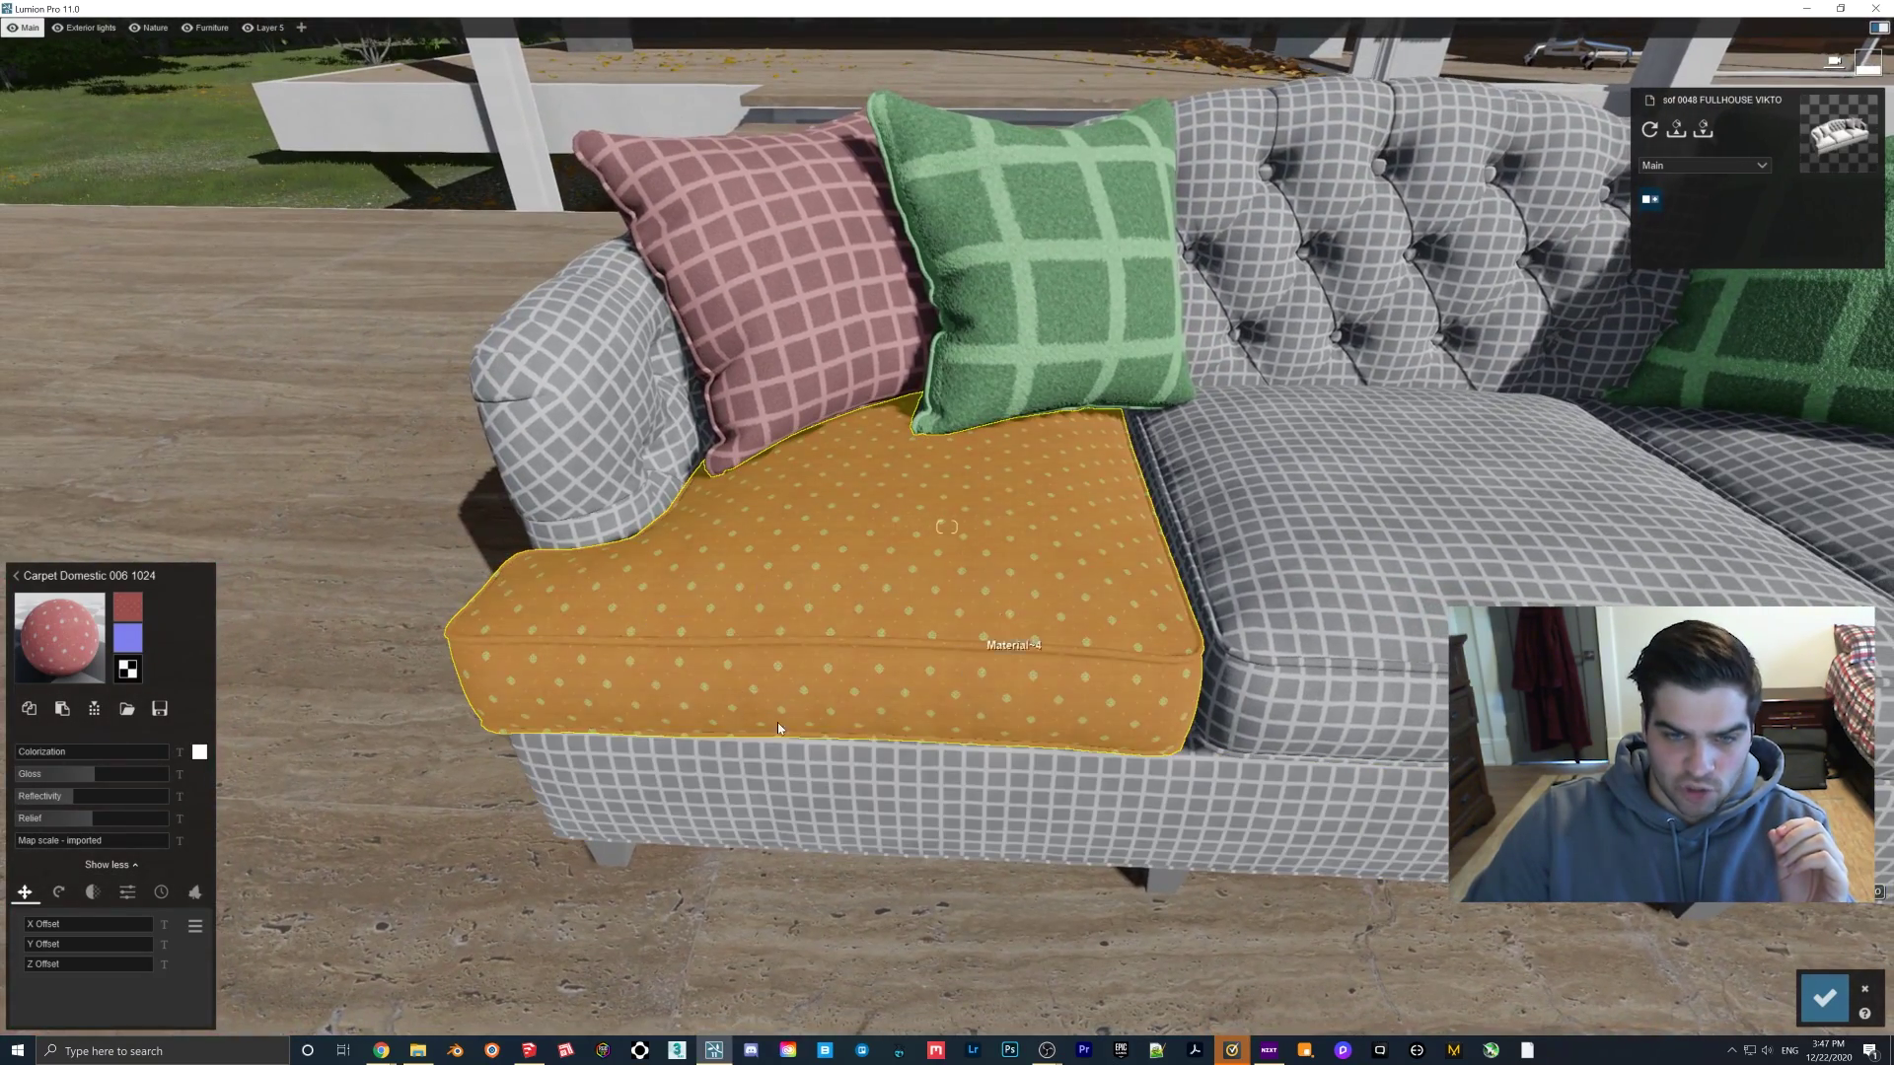
Step: Try custom map scales on the left green pillow's Carpet 002 2048 material
{"action": "left_click", "coordinate": [132, 574]}
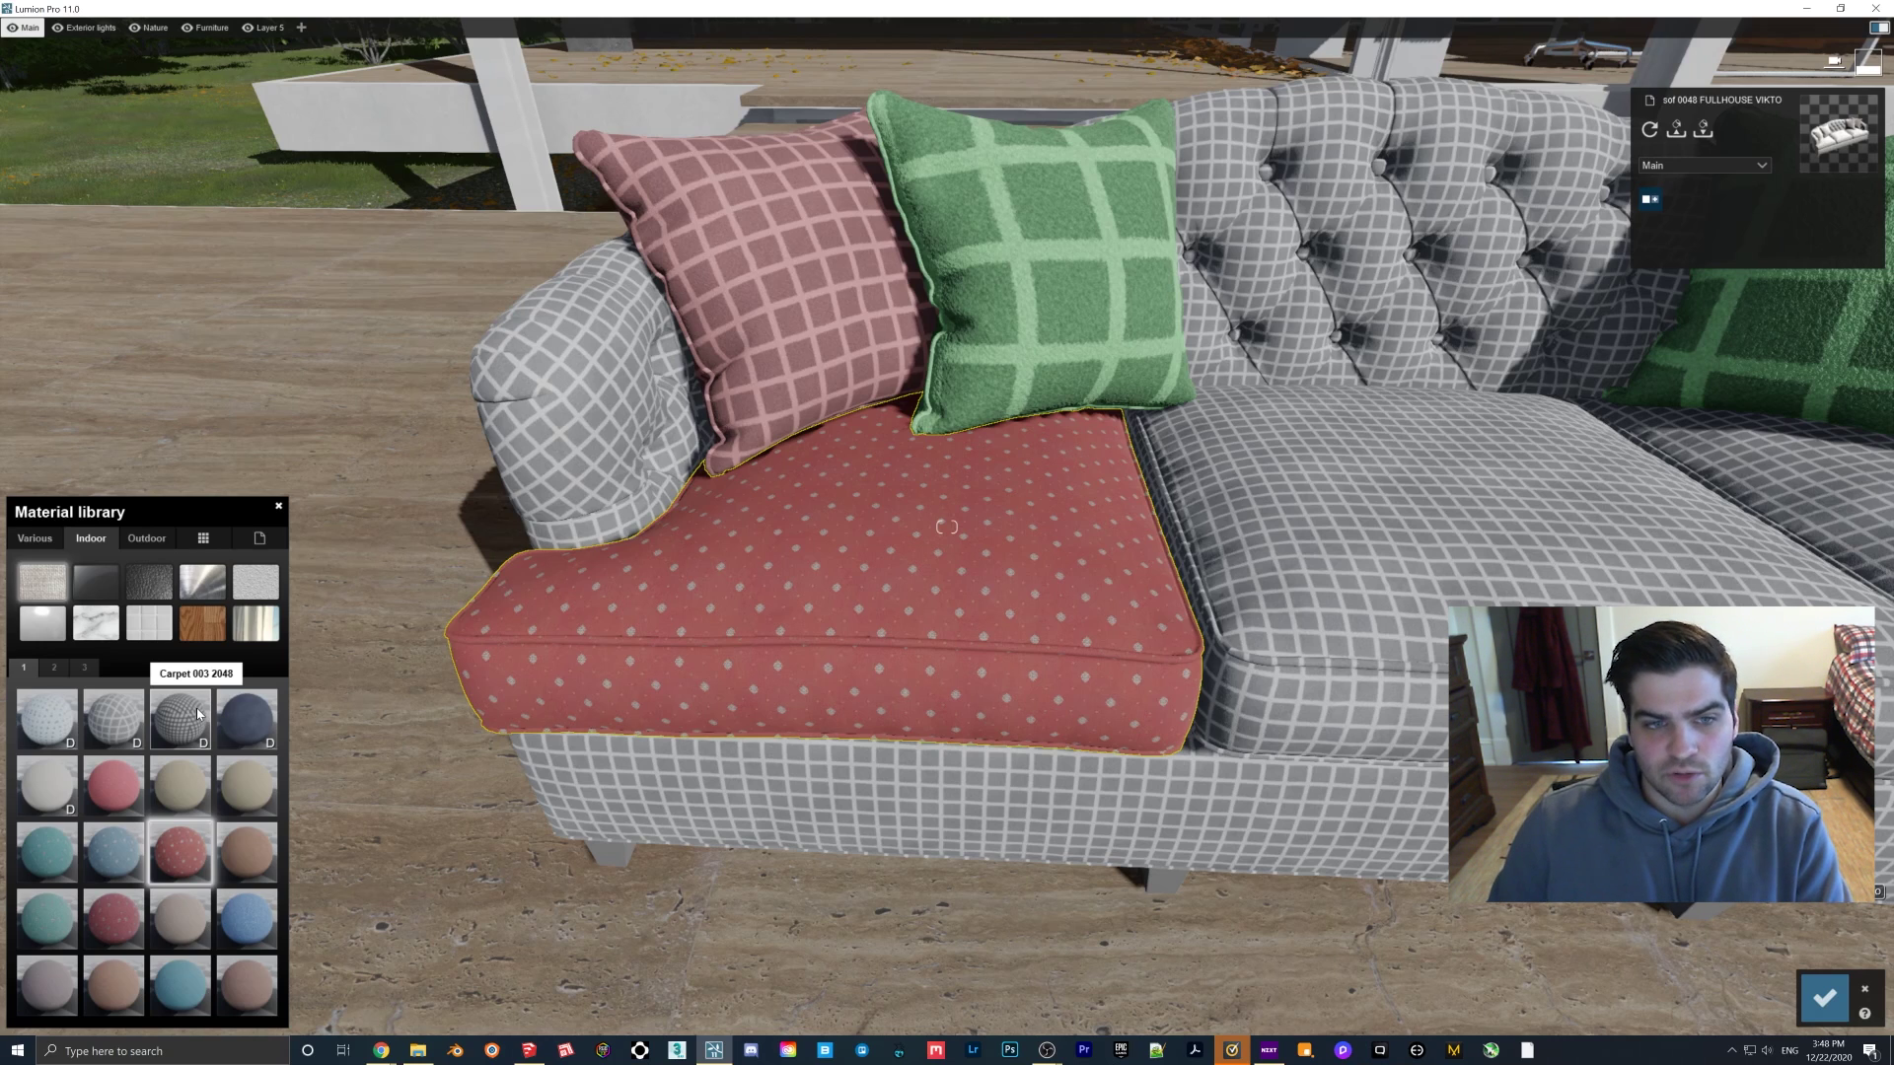
{"action": "left_click", "coordinate": [1116, 320]}
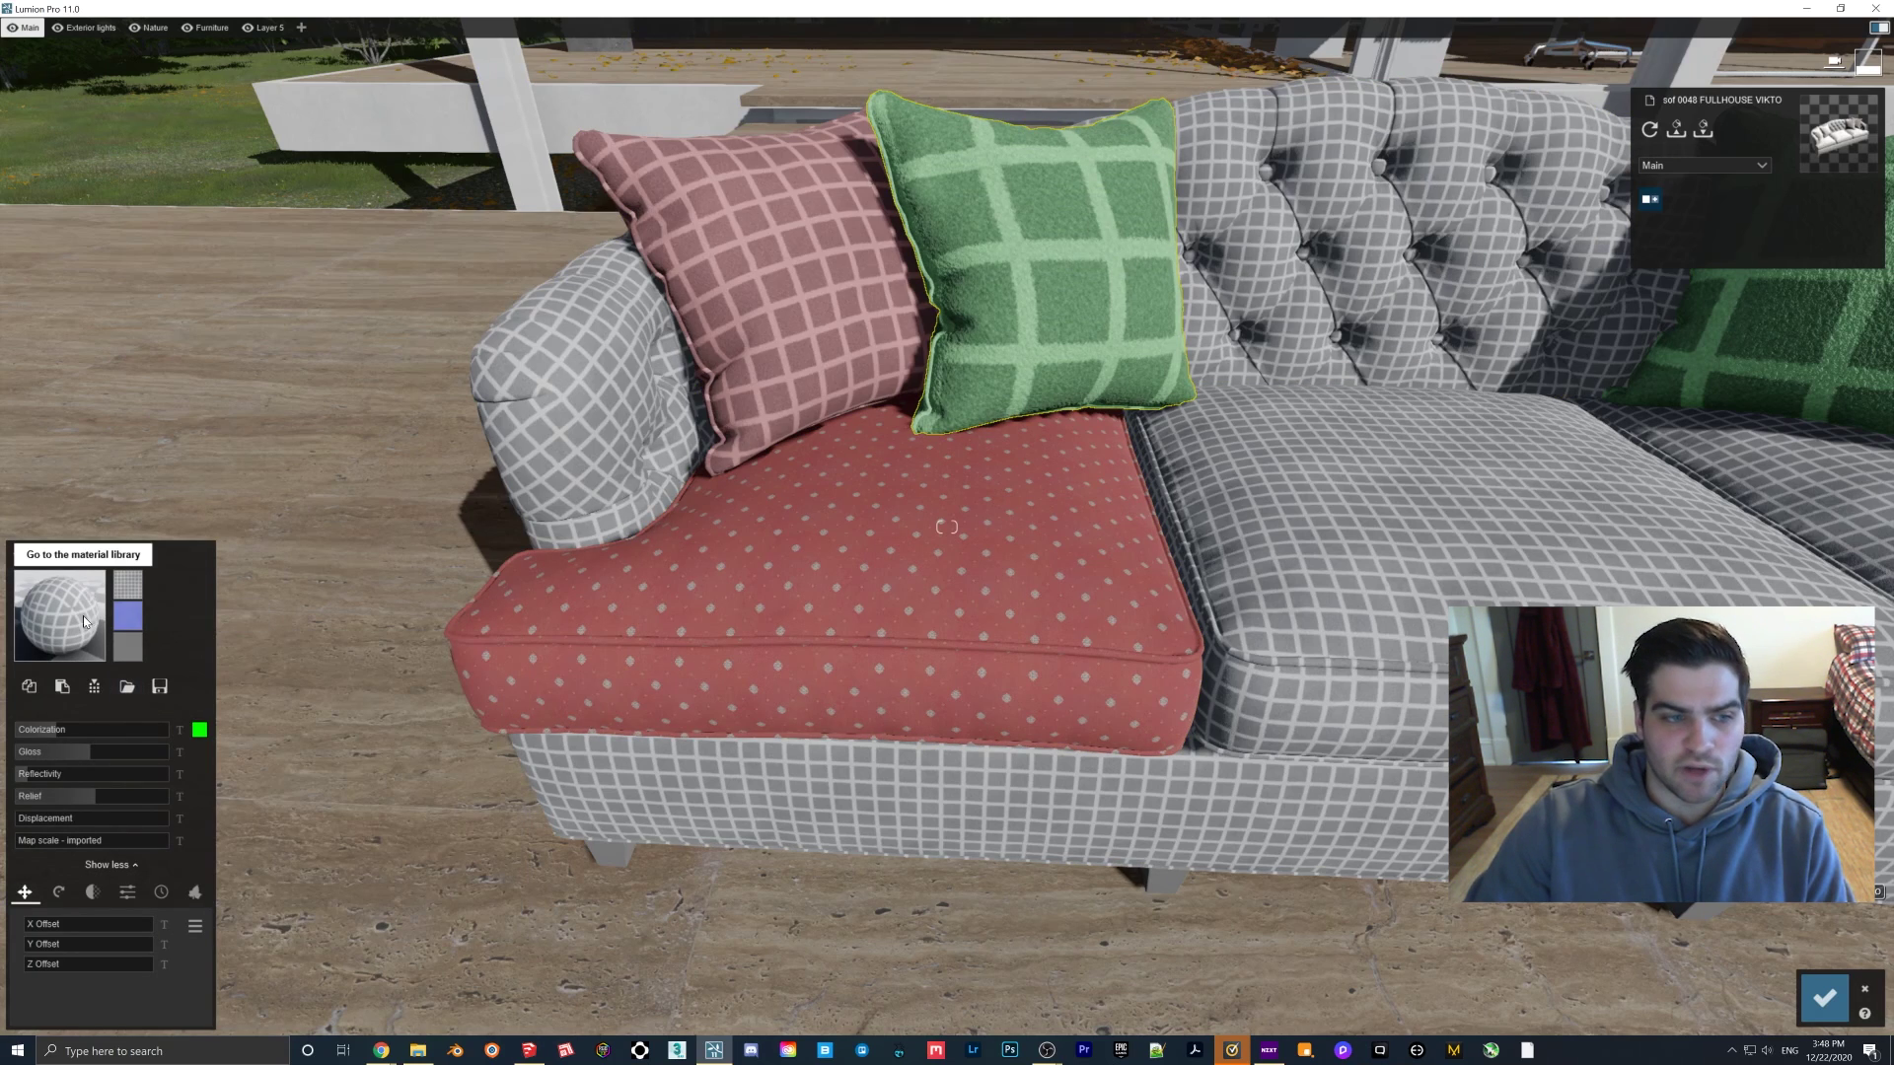
{"action": "left_click_drag", "start_coordinate": [16, 841], "coordinate": [57, 841]}
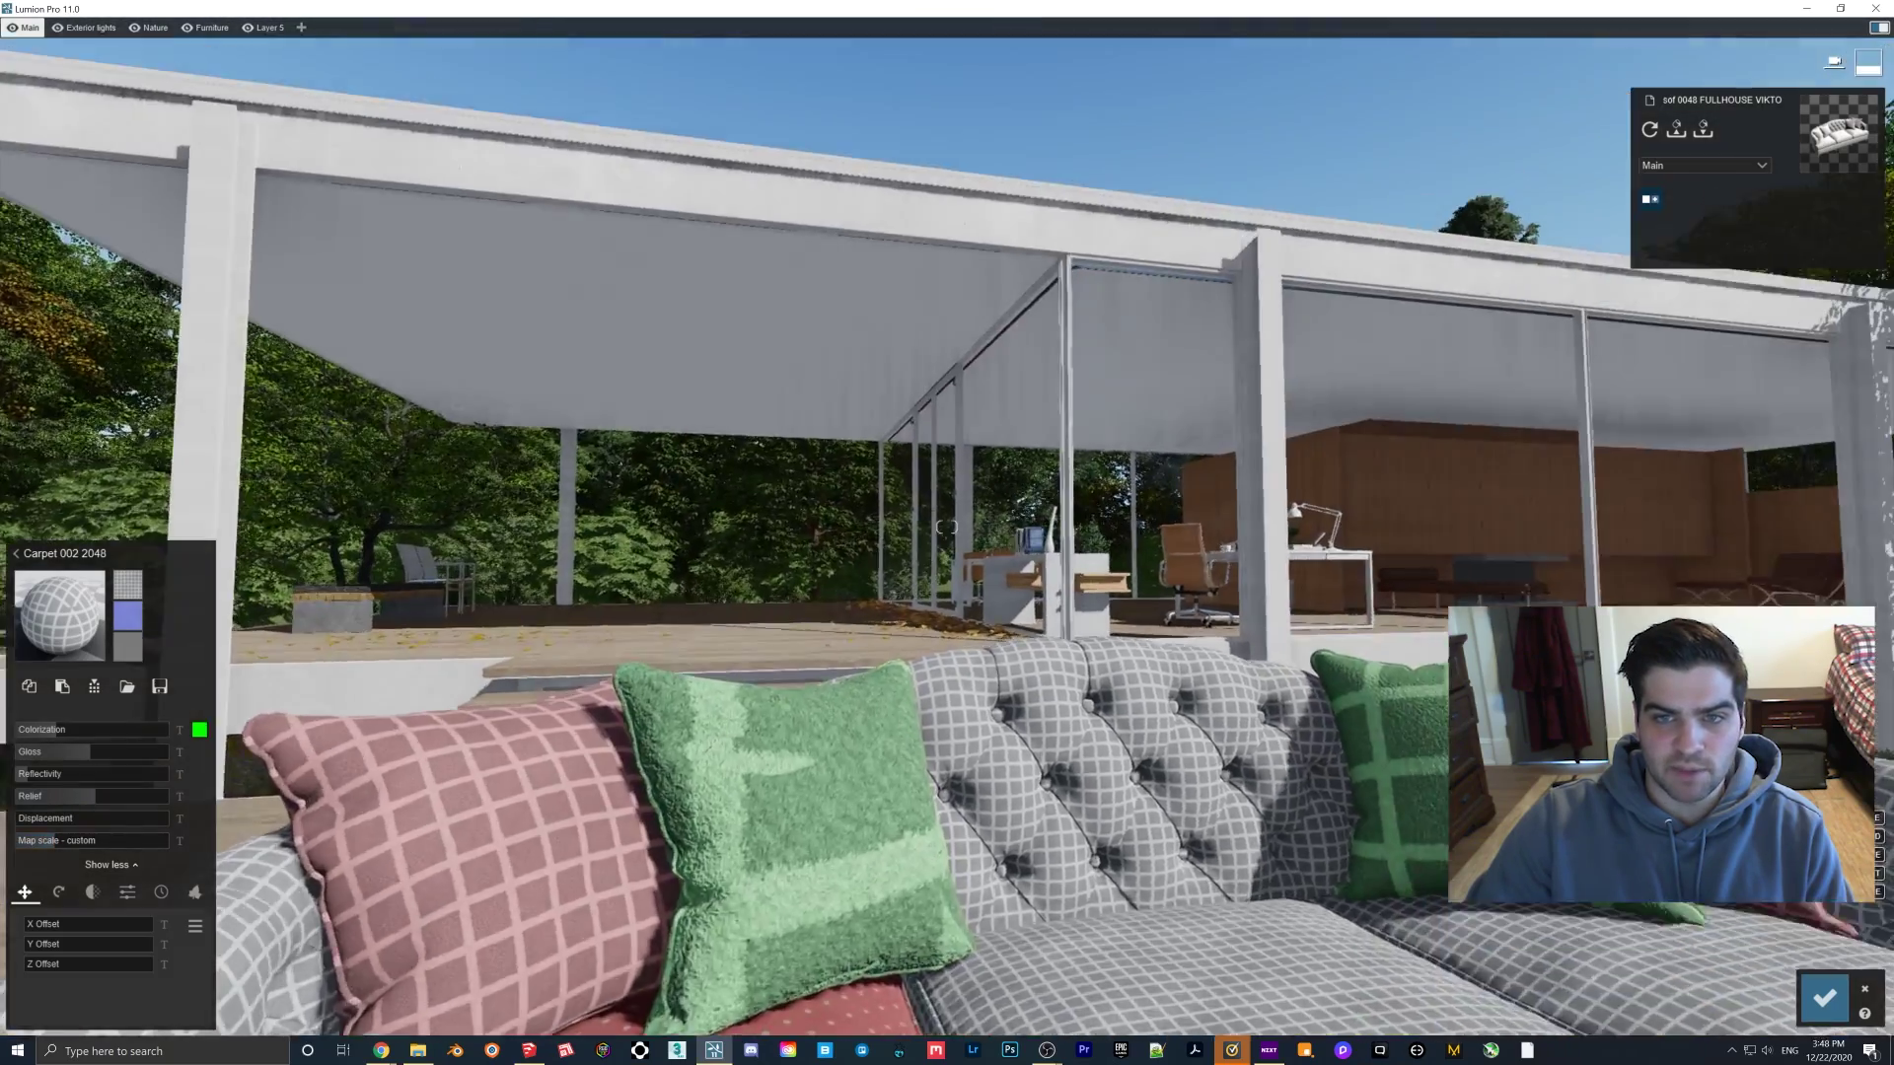
{"action": "key", "text": "w"}
{"action": "right_click_drag", "start_coordinate": [947, 528], "coordinate": [947, 750]}
{"action": "left_click_drag", "start_coordinate": [55, 843], "coordinate": [38, 842]}
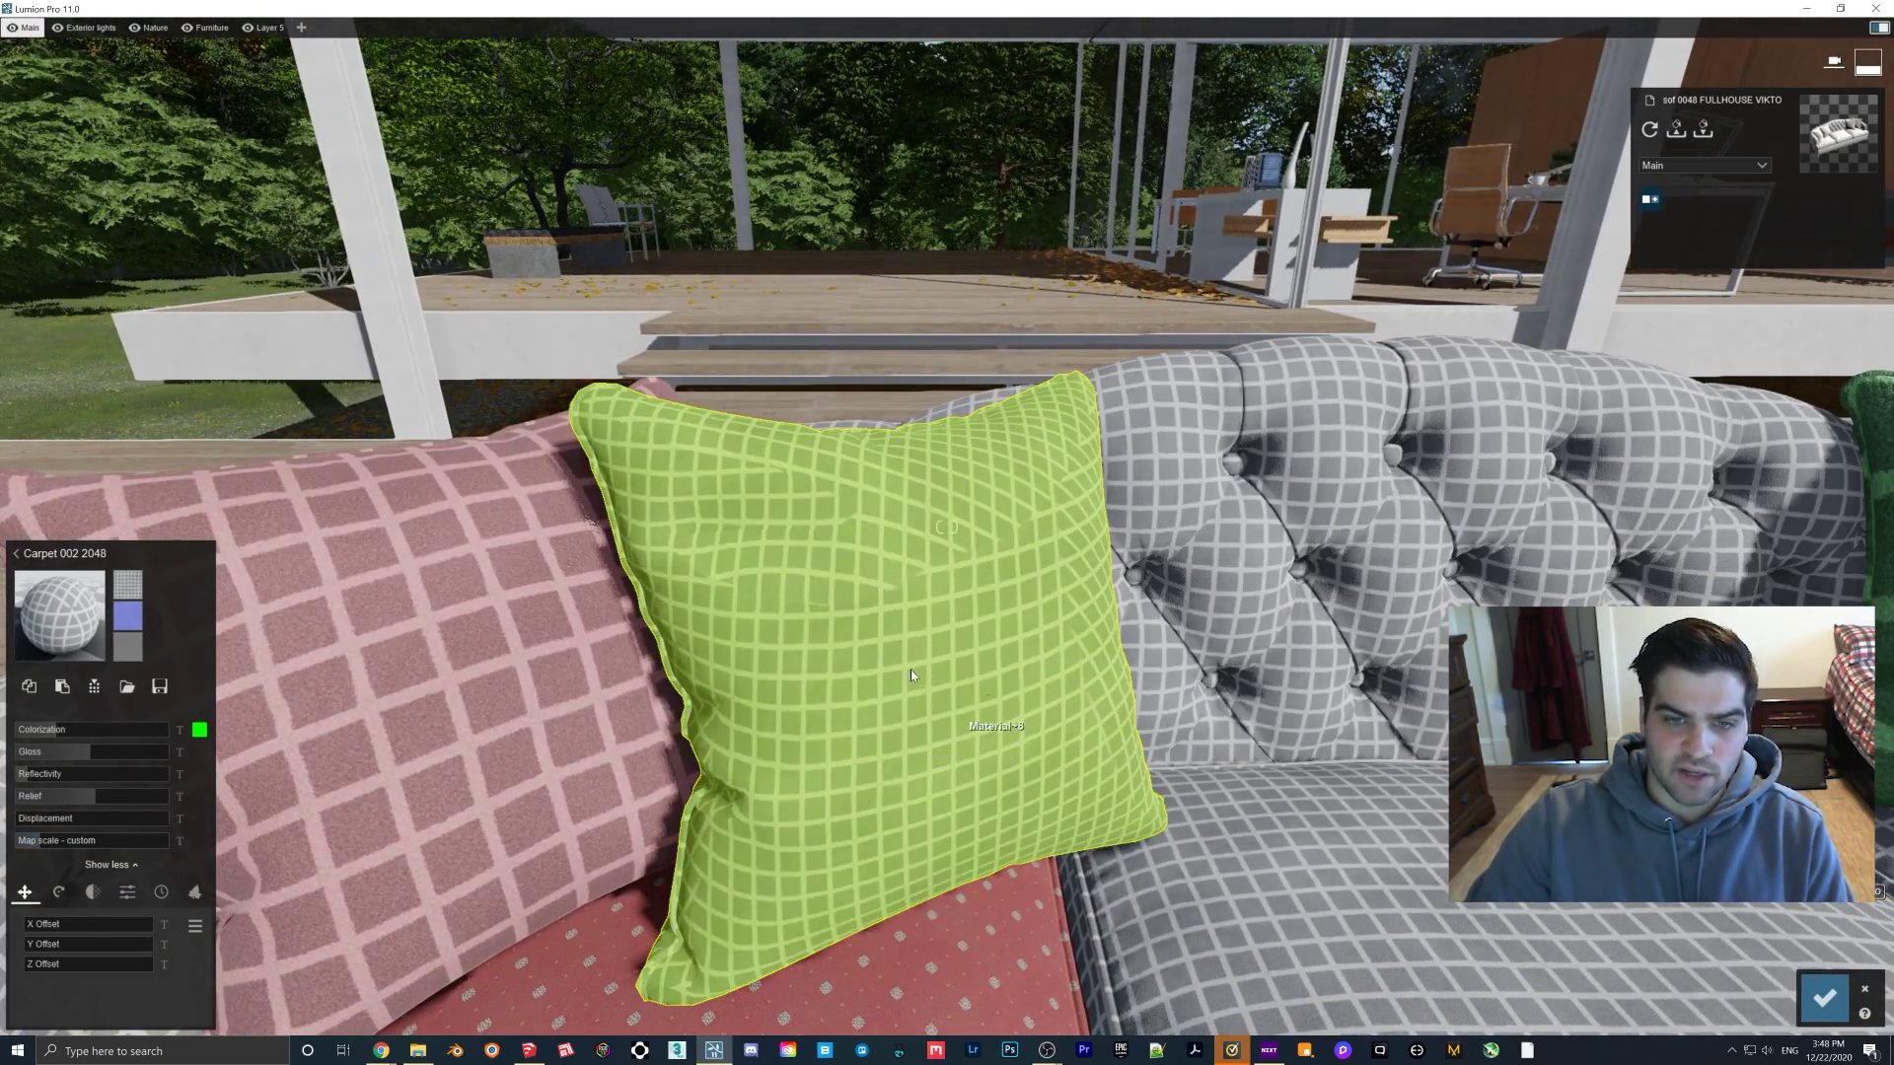
{"action": "scroll", "coordinate": [910, 671], "scroll_direction": "down", "scroll_amount": 3}
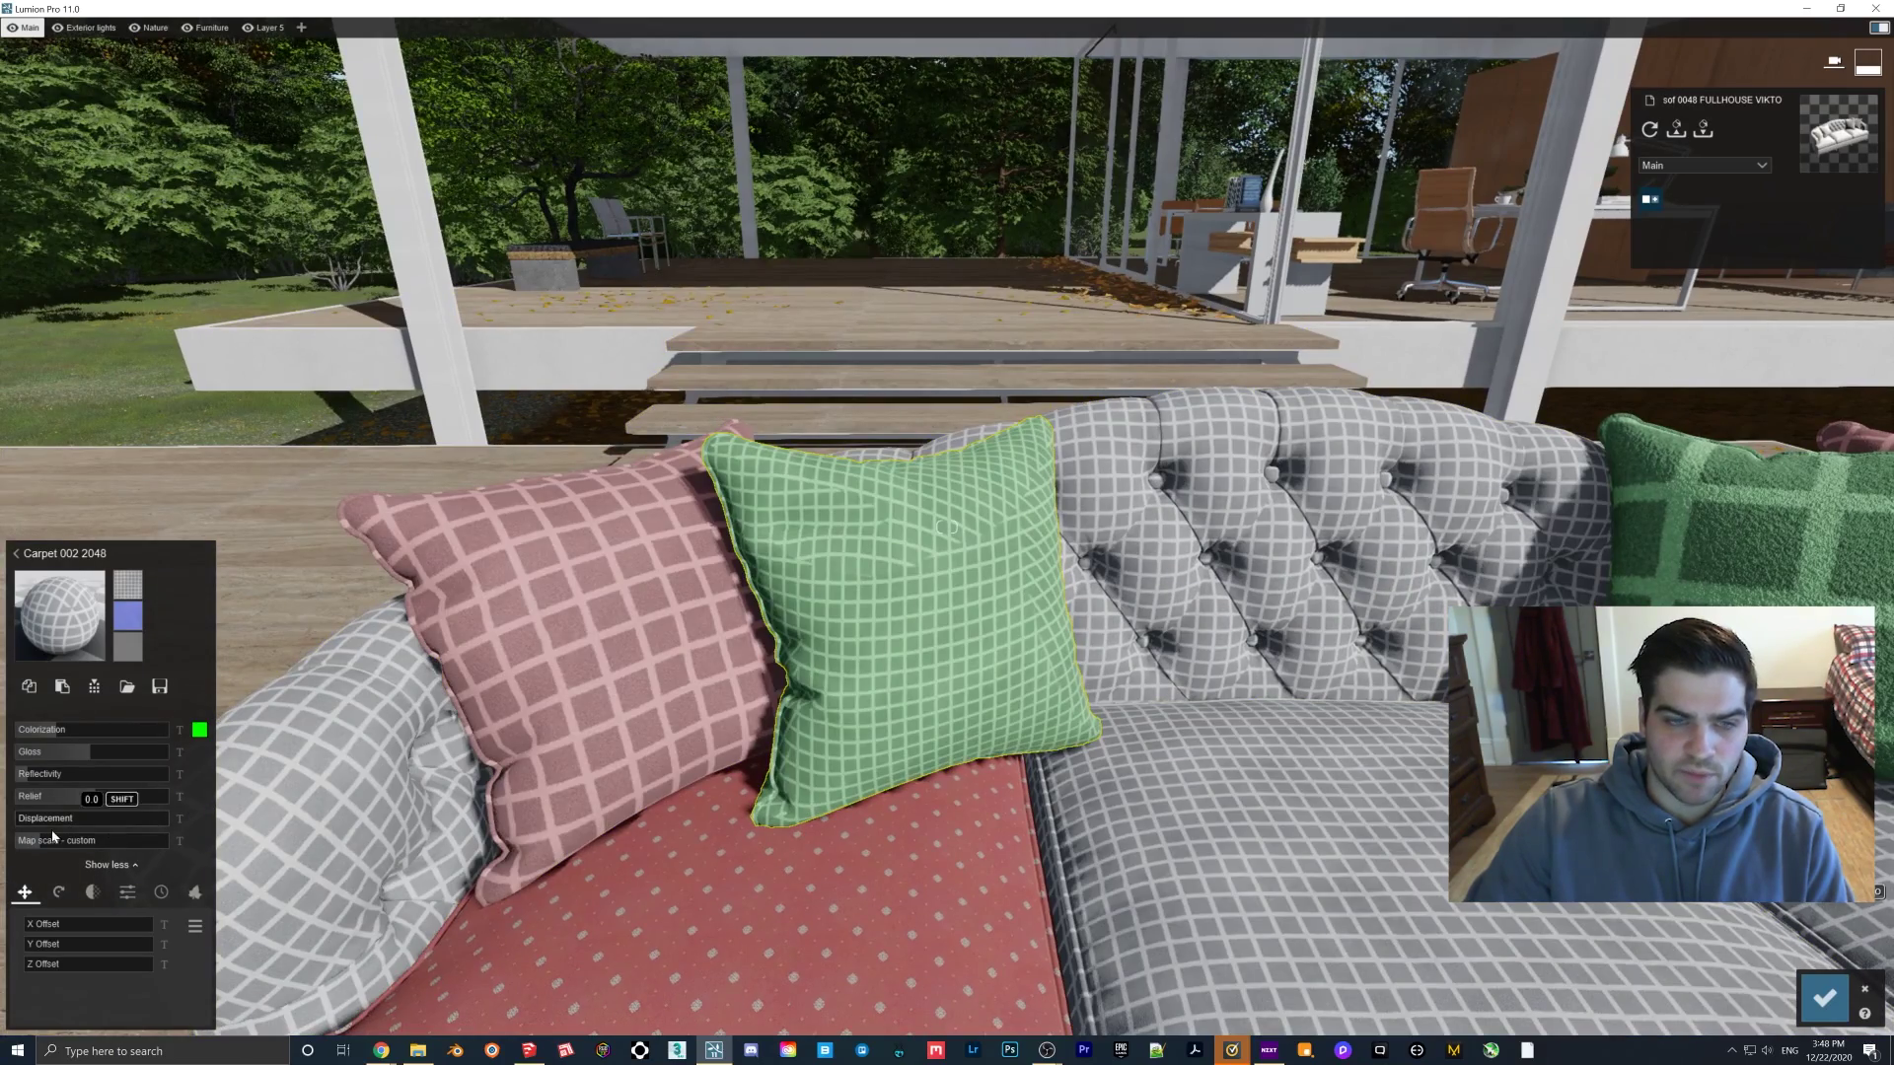
Step: Return the left green pillow's map scale to imported
{"action": "left_click_drag", "start_coordinate": [19, 843], "coordinate": [12, 843]}
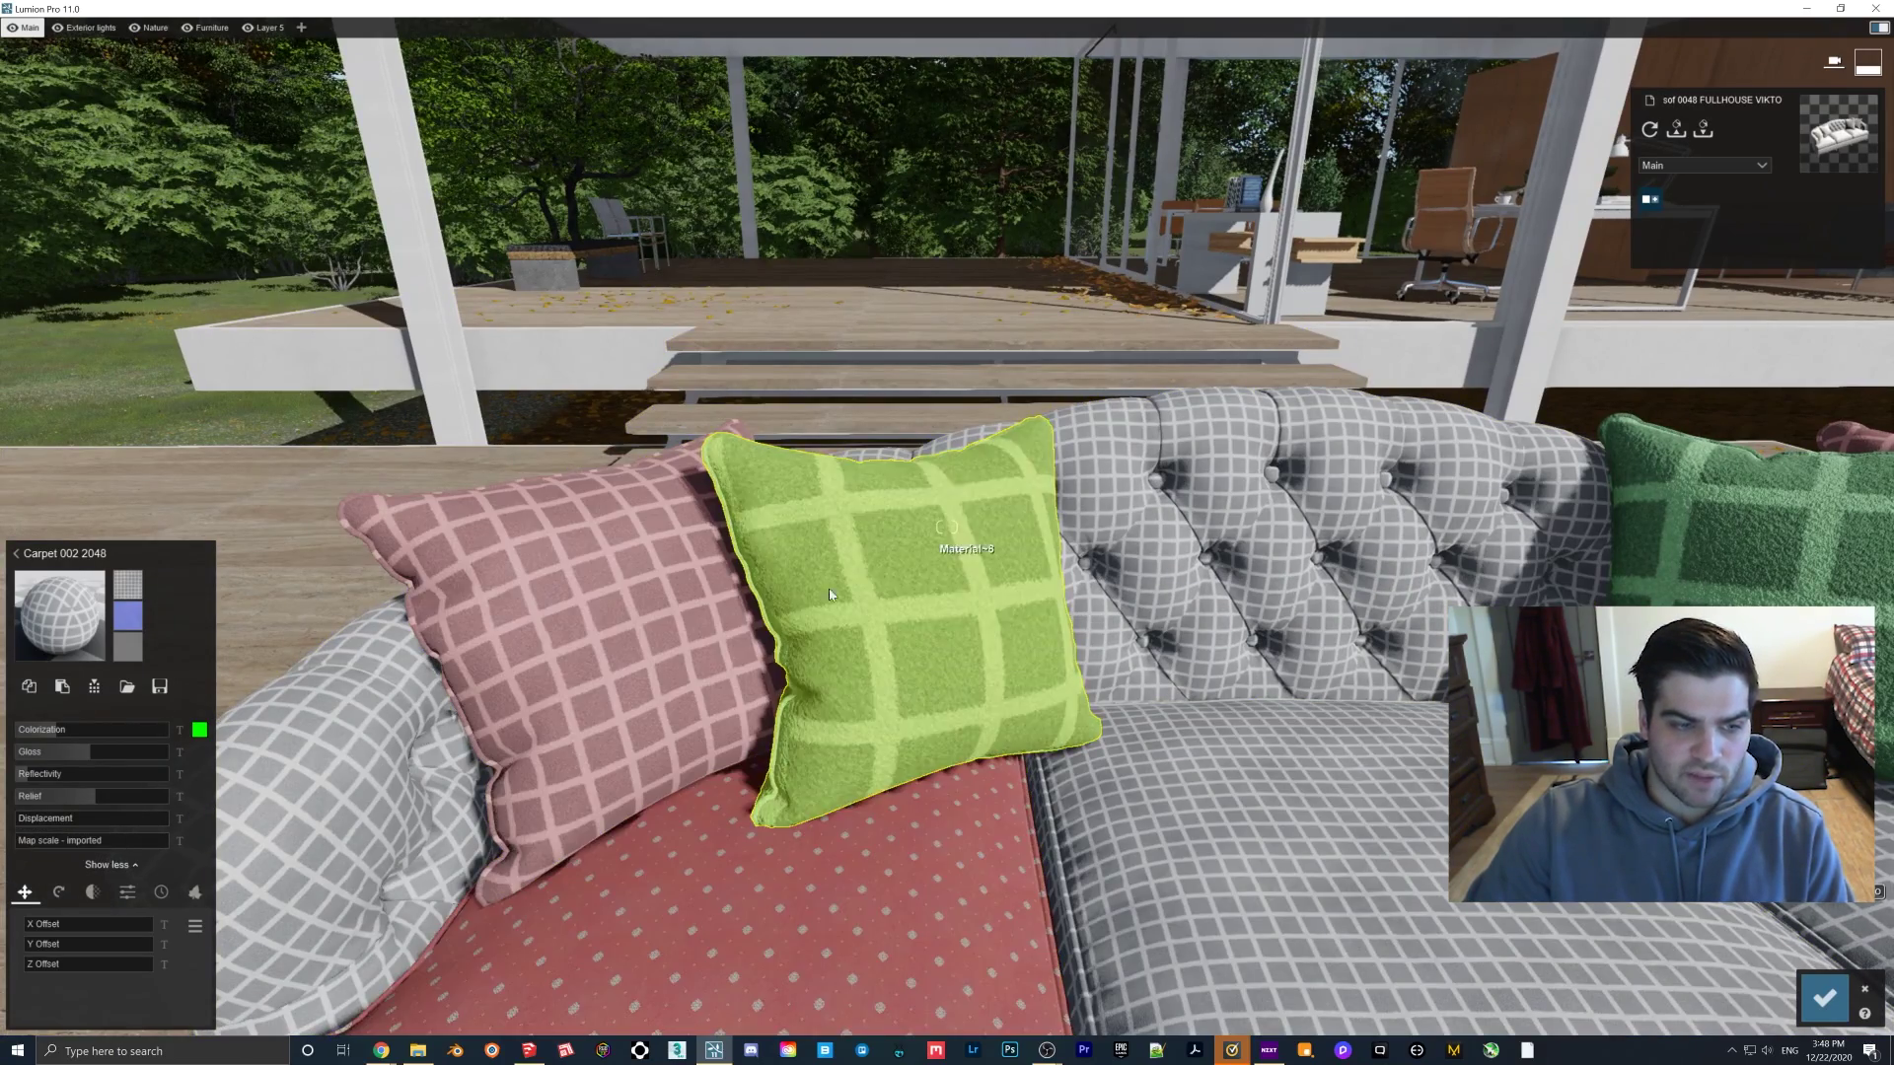
{"action": "right_click_drag", "start_coordinate": [961, 548], "coordinate": [997, 545]}
{"action": "key", "text": "s"}
{"action": "key", "text": "s"}
{"action": "right_click_drag", "start_coordinate": [854, 606], "coordinate": [1020, 606]}
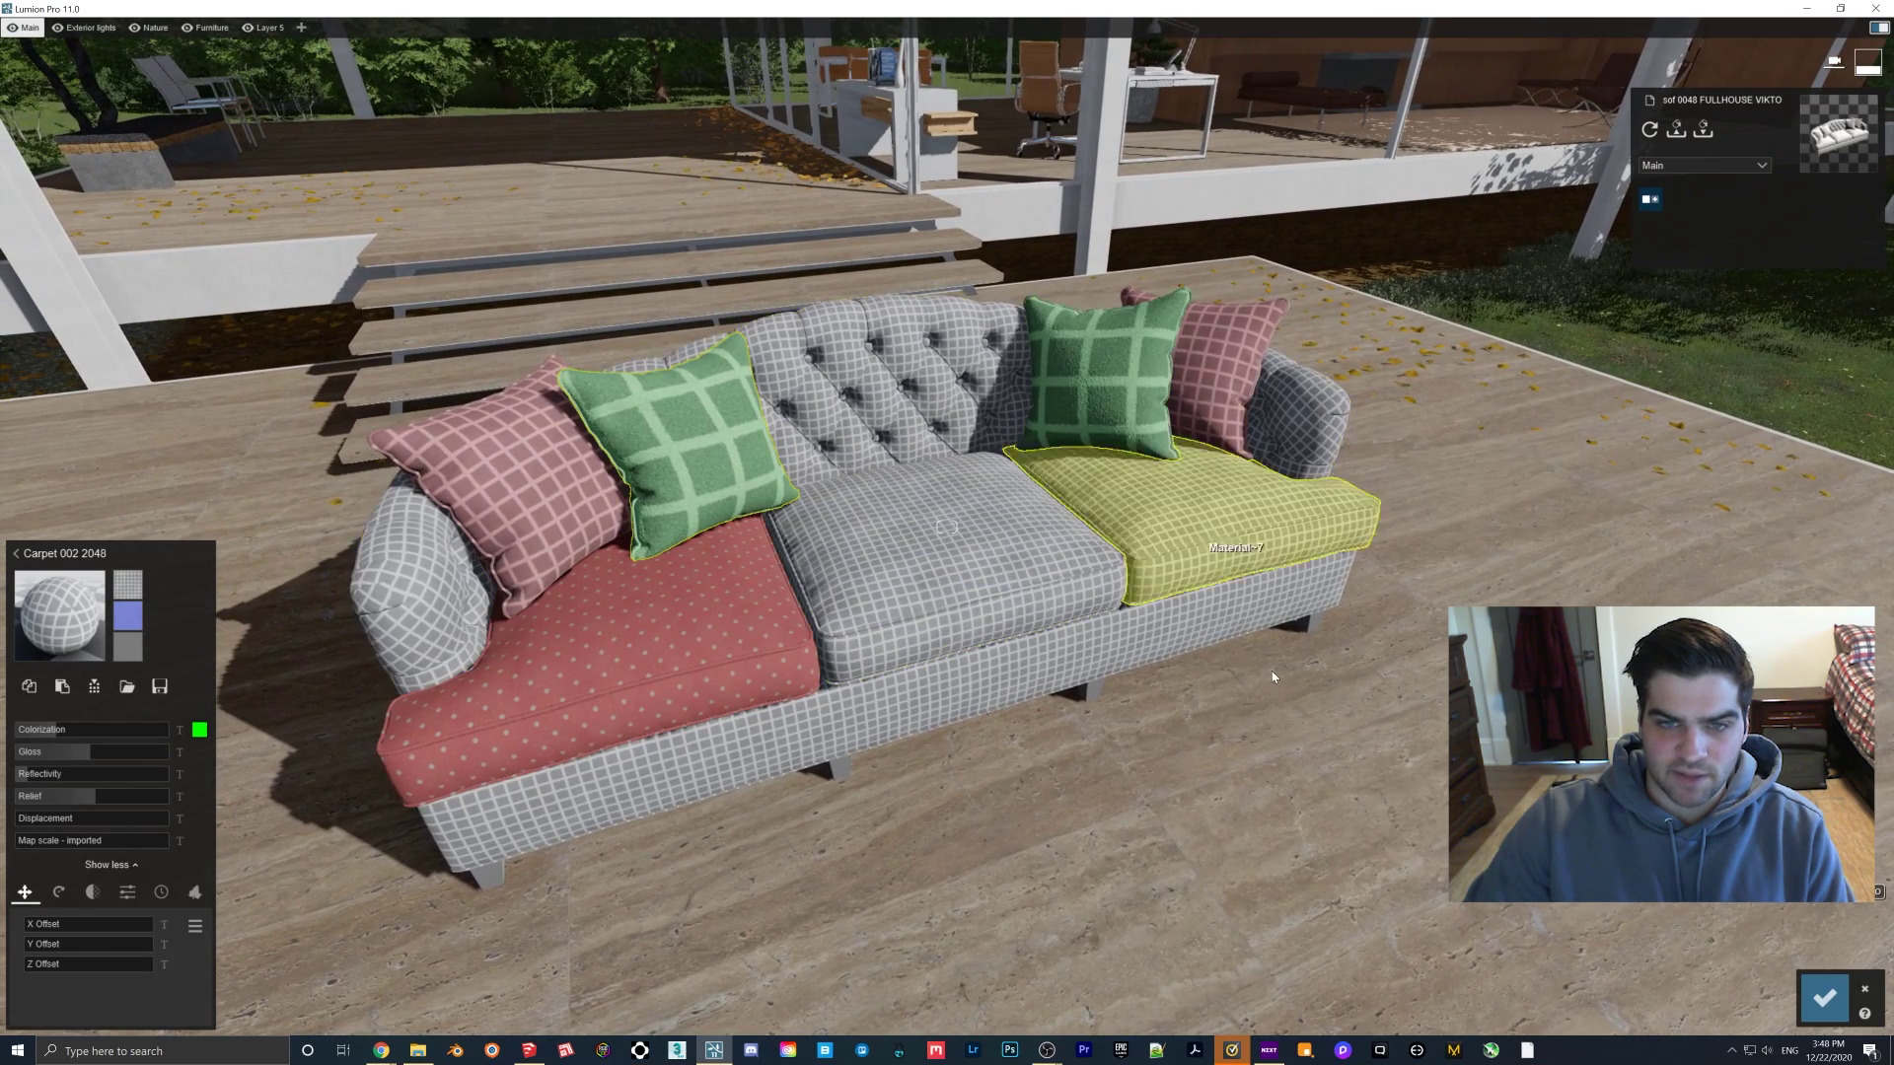
Step: Replace the left seat cushion's material with Fabric 003 2048 from the second page of indoor fabrics
{"action": "left_click", "coordinate": [781, 613]}
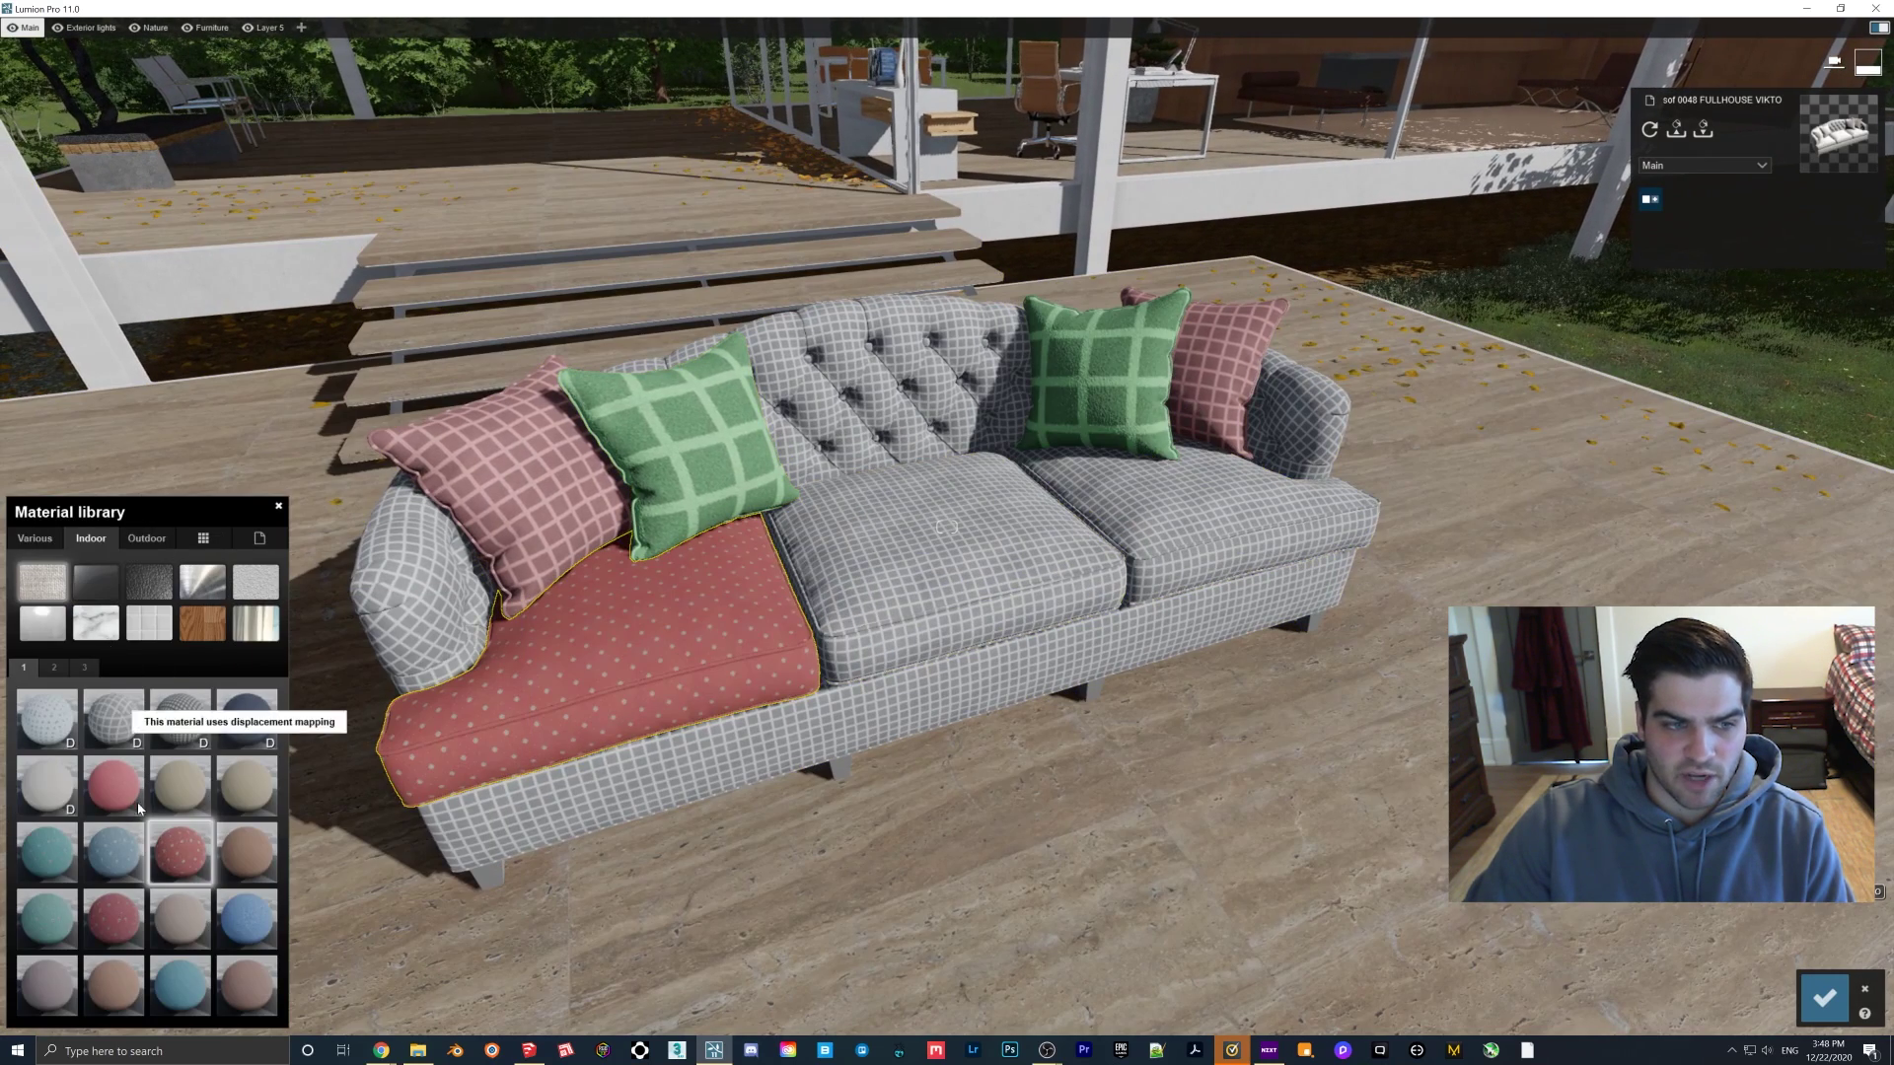
{"action": "left_click", "coordinate": [54, 668]}
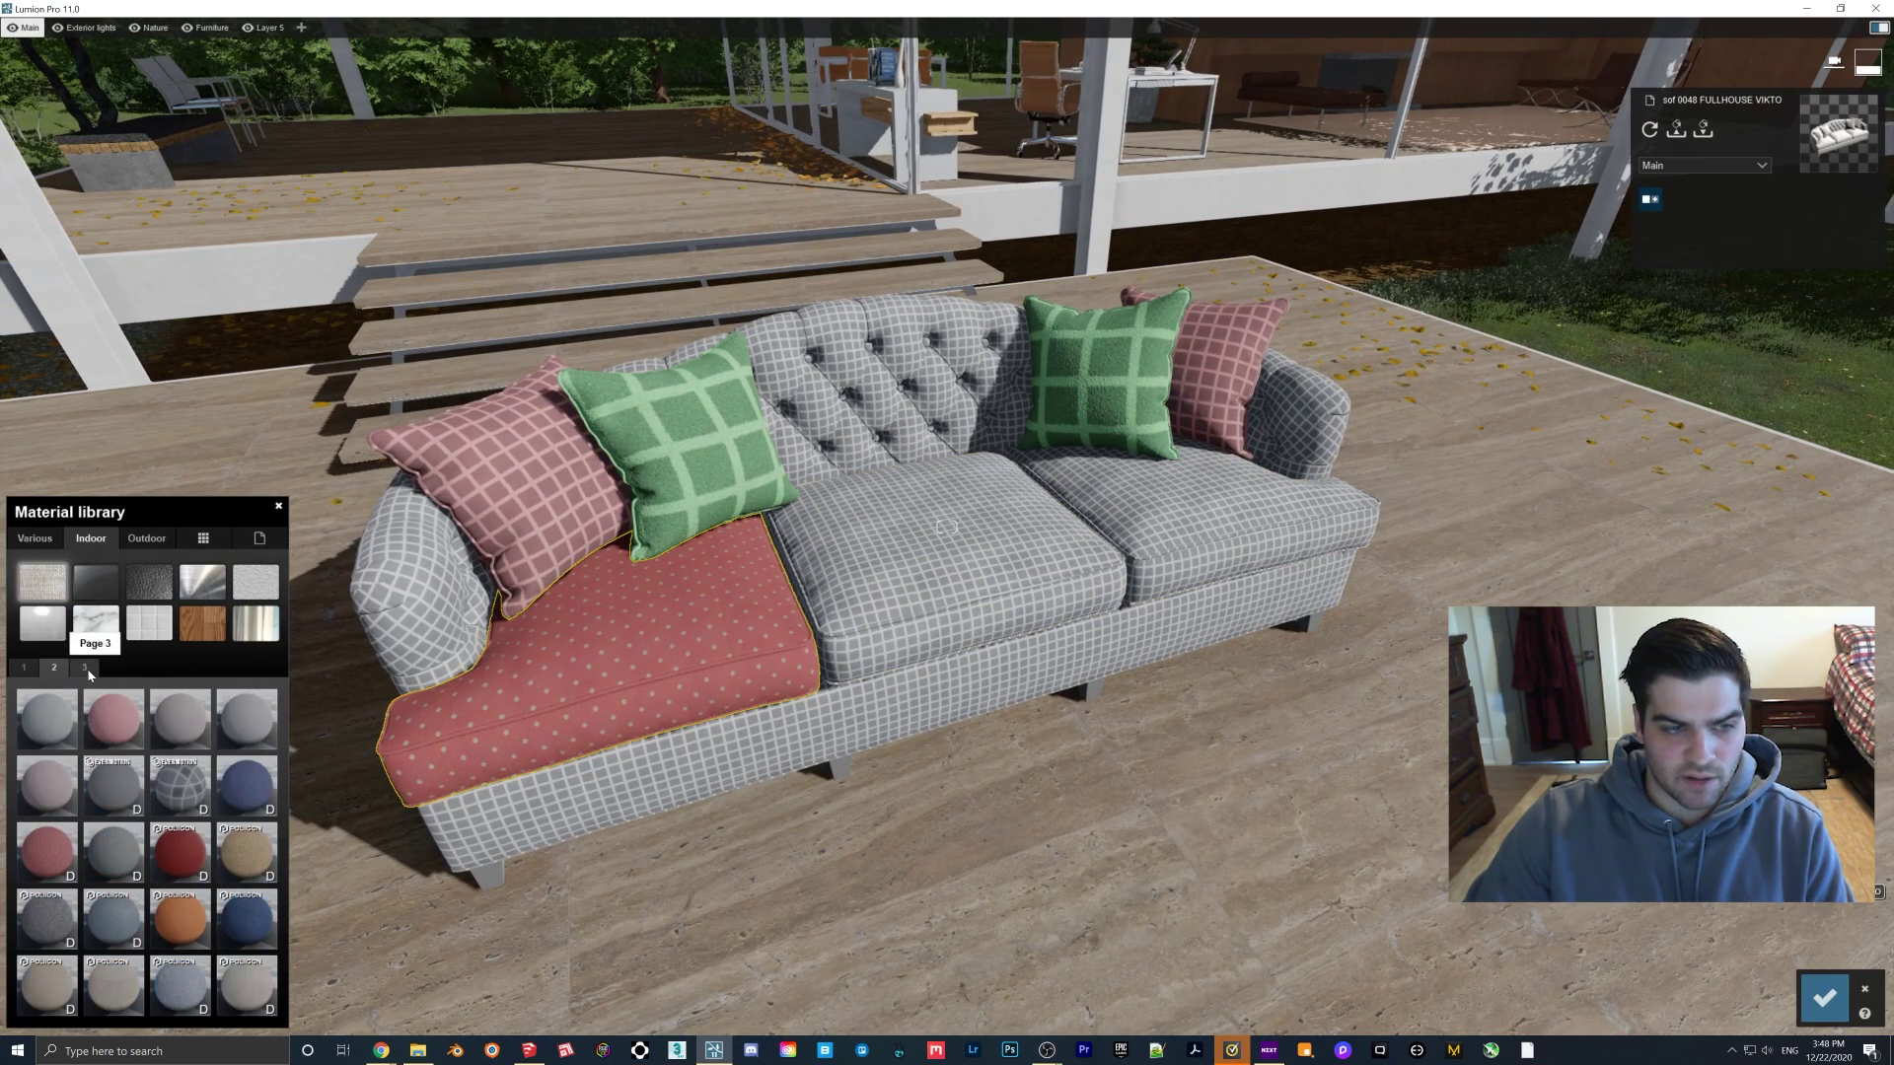
{"action": "left_click", "coordinate": [137, 858]}
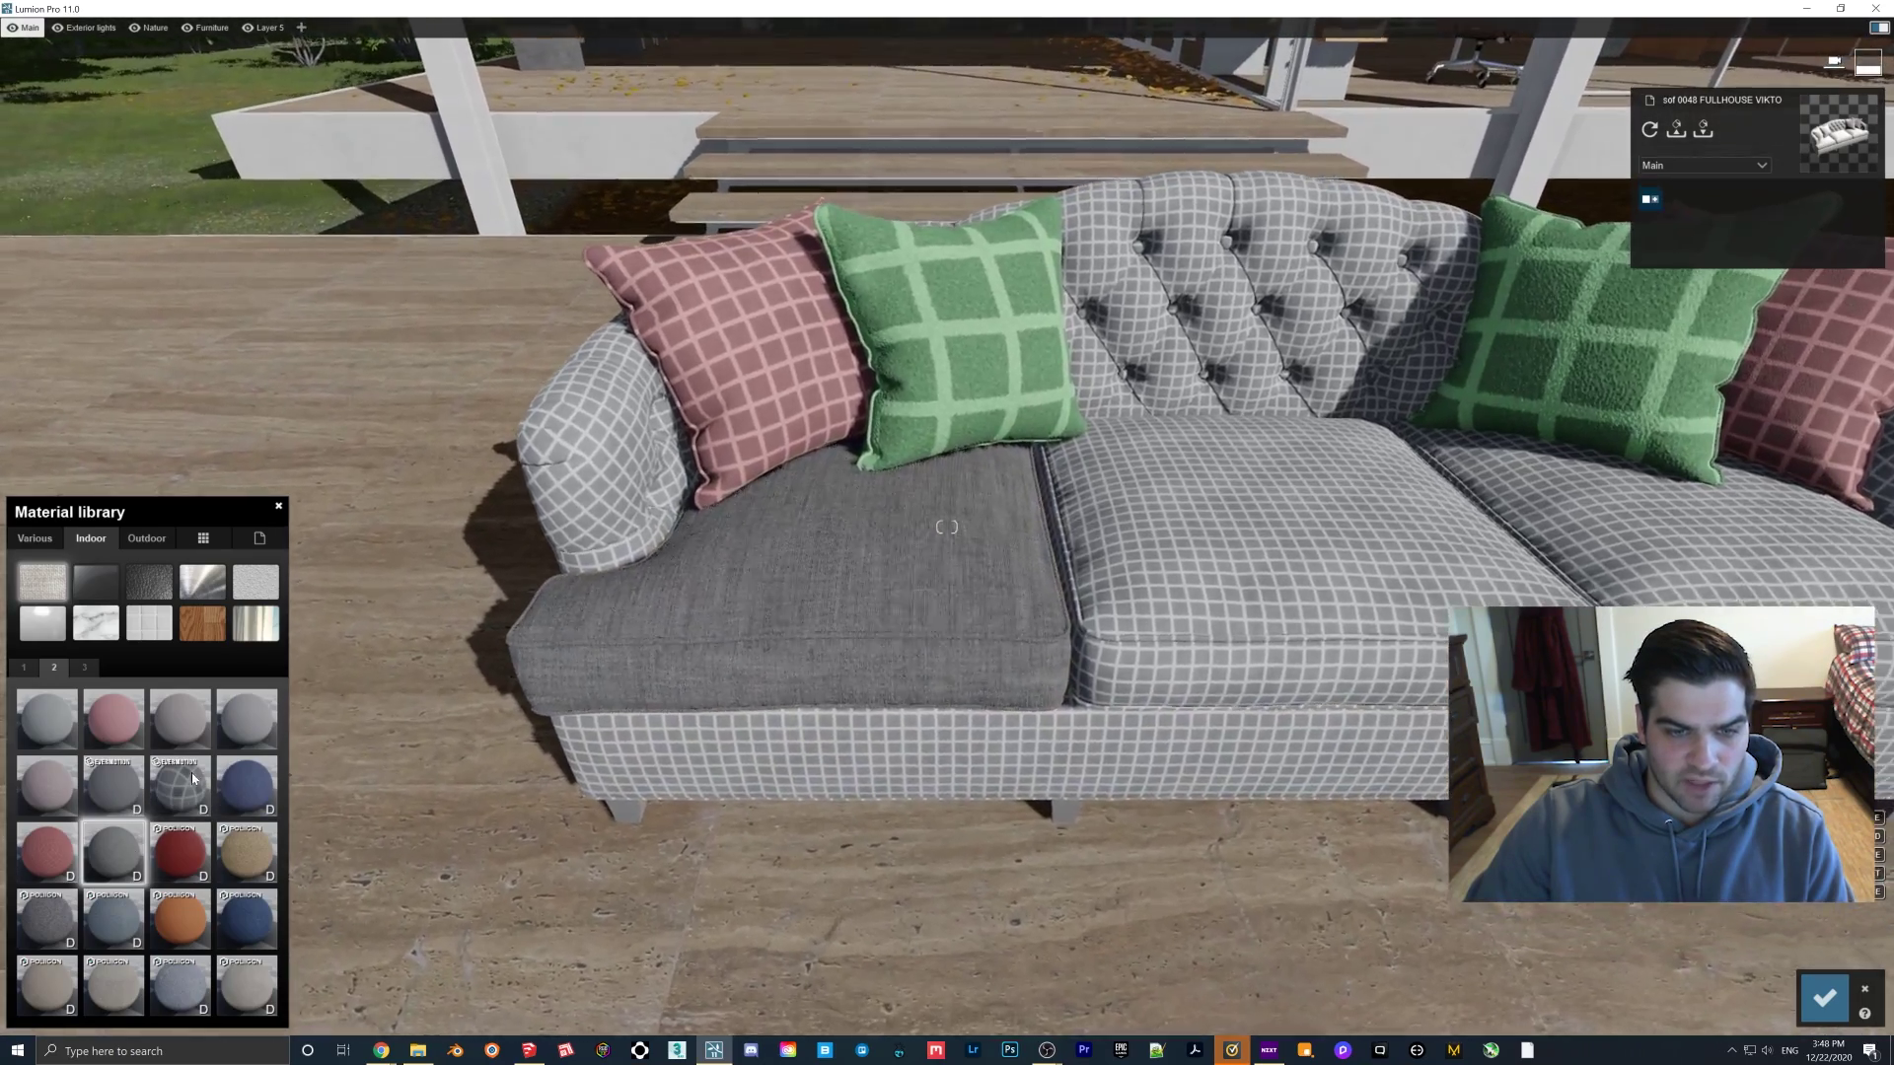
{"action": "left_click", "coordinate": [120, 865]}
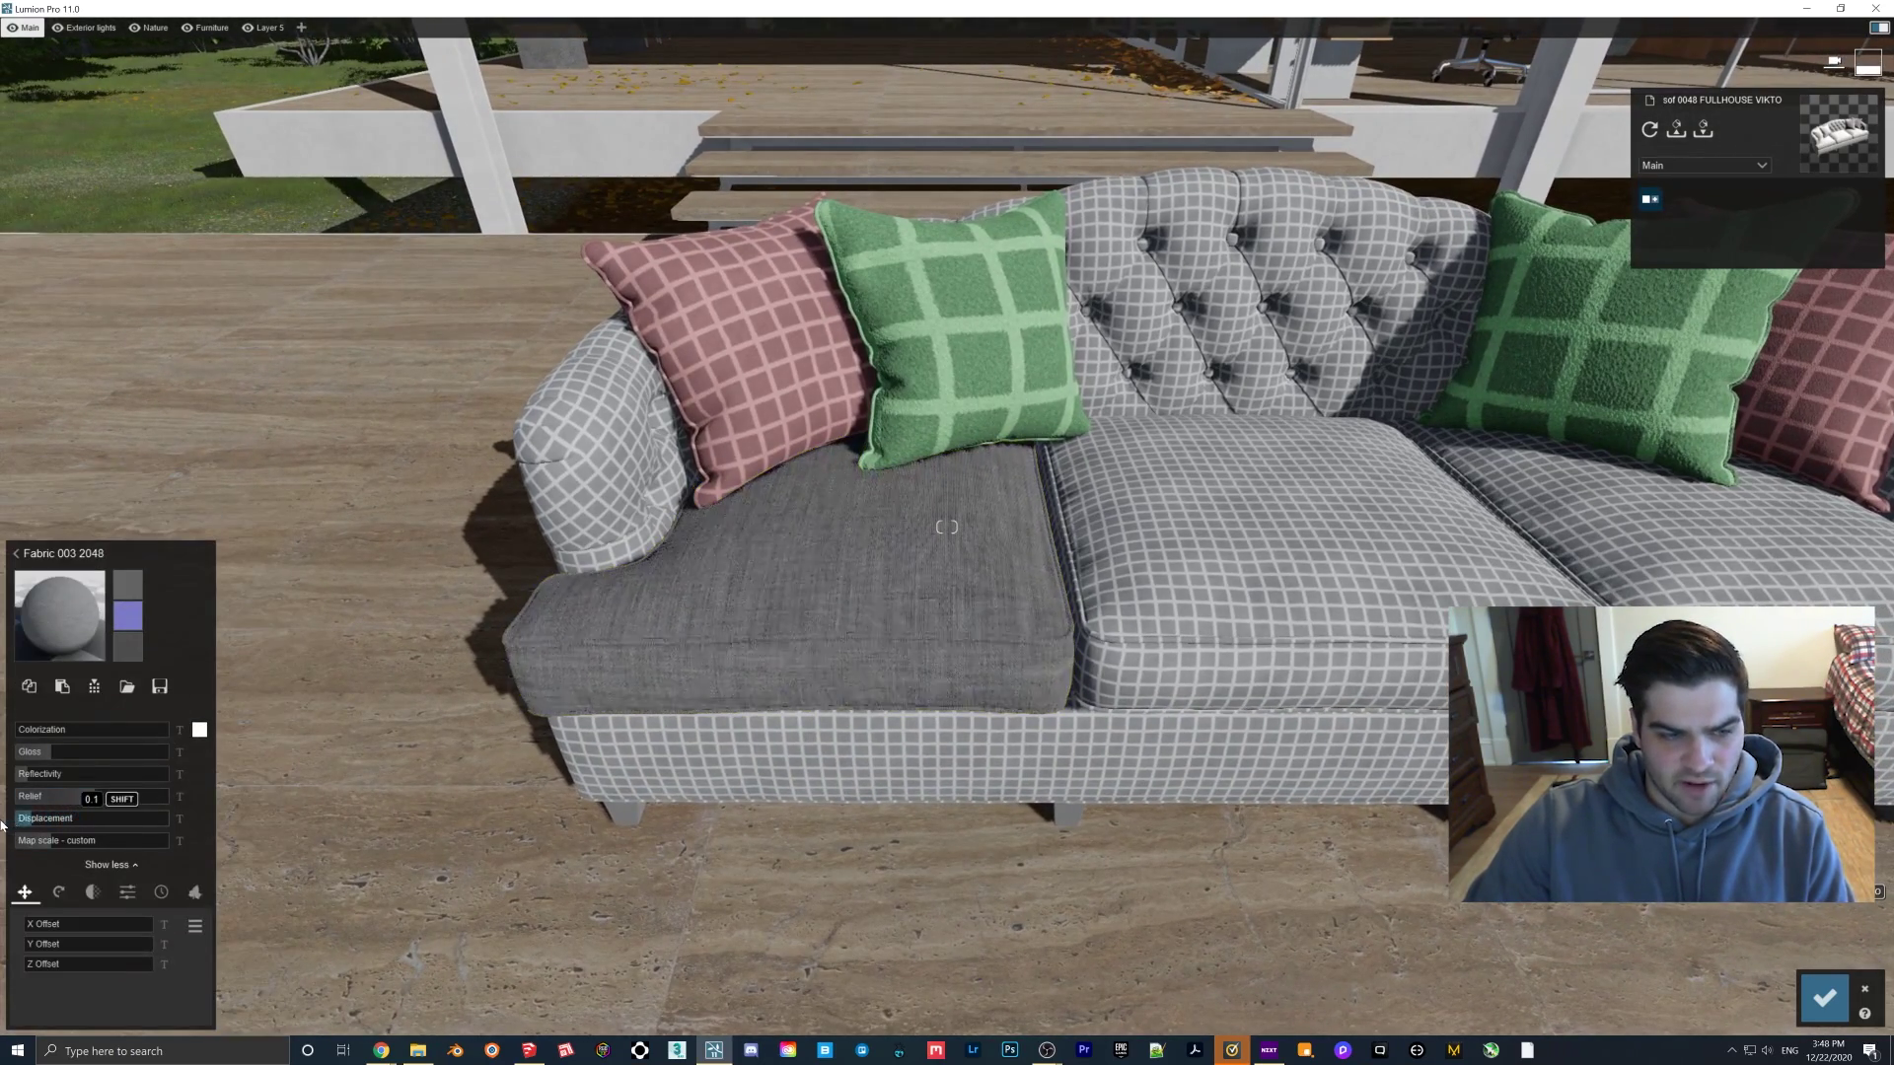
Step: Set the map scale of the left seat cushion's Fabric 003 2048 material to imported
{"action": "right_click_drag", "start_coordinate": [259, 702], "coordinate": [169, 698]}
{"action": "key", "text": "w"}
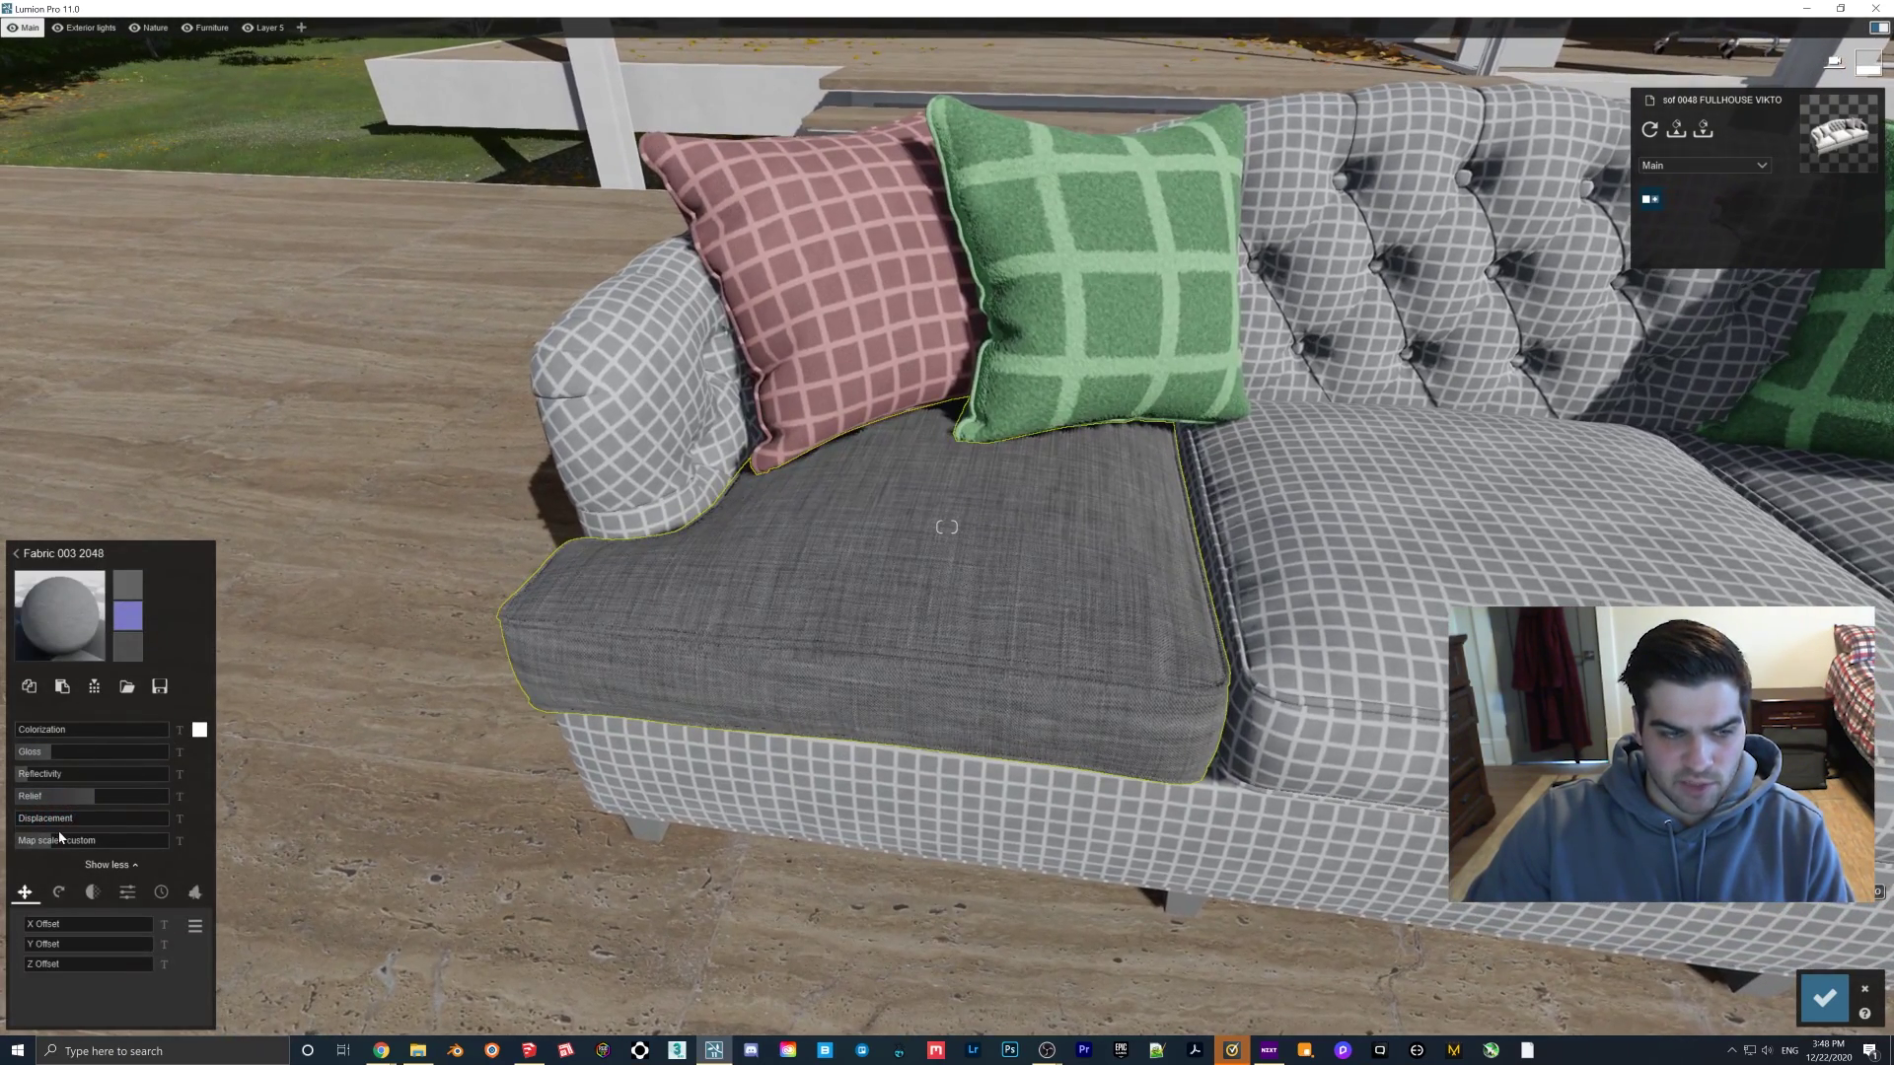
{"action": "left_click_drag", "start_coordinate": [58, 838], "coordinate": [2, 853]}
{"action": "key", "text": "w"}
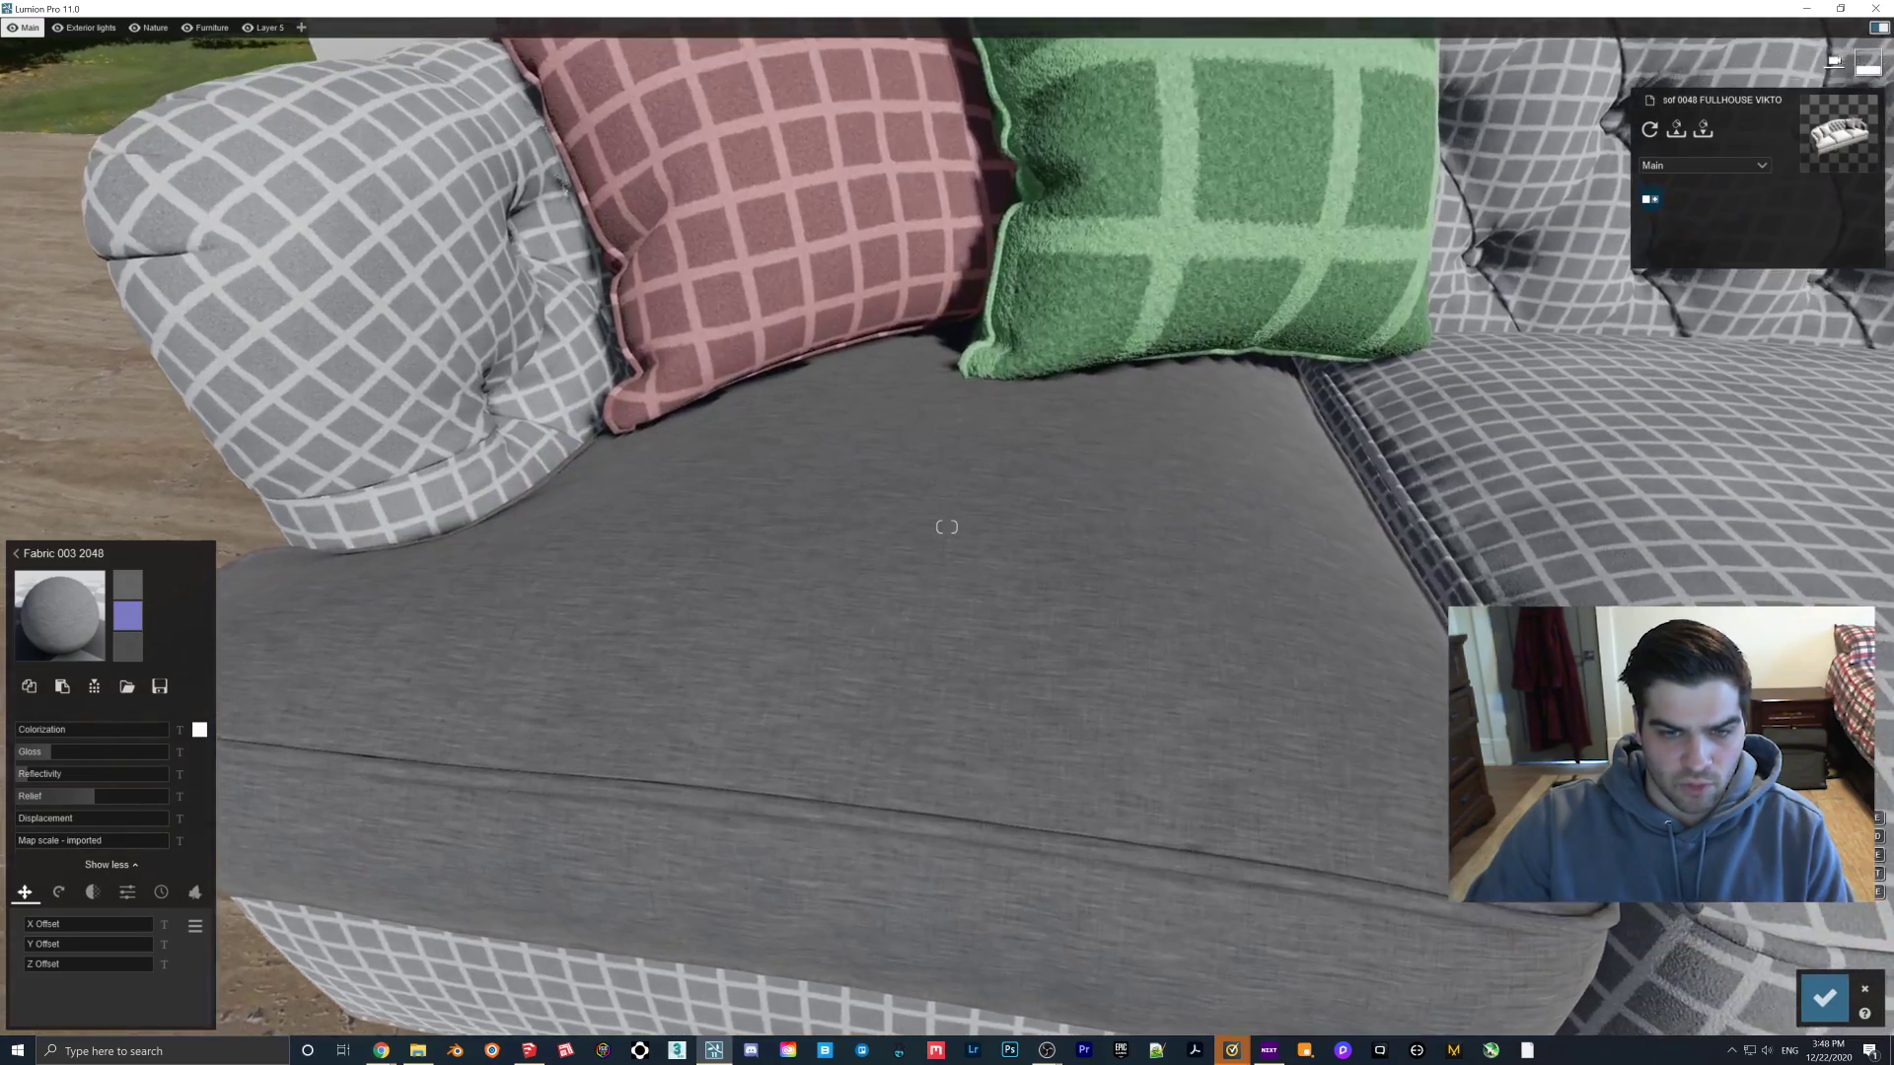
{"action": "scroll", "coordinate": [819, 749], "scroll_direction": "down", "scroll_amount": 5}
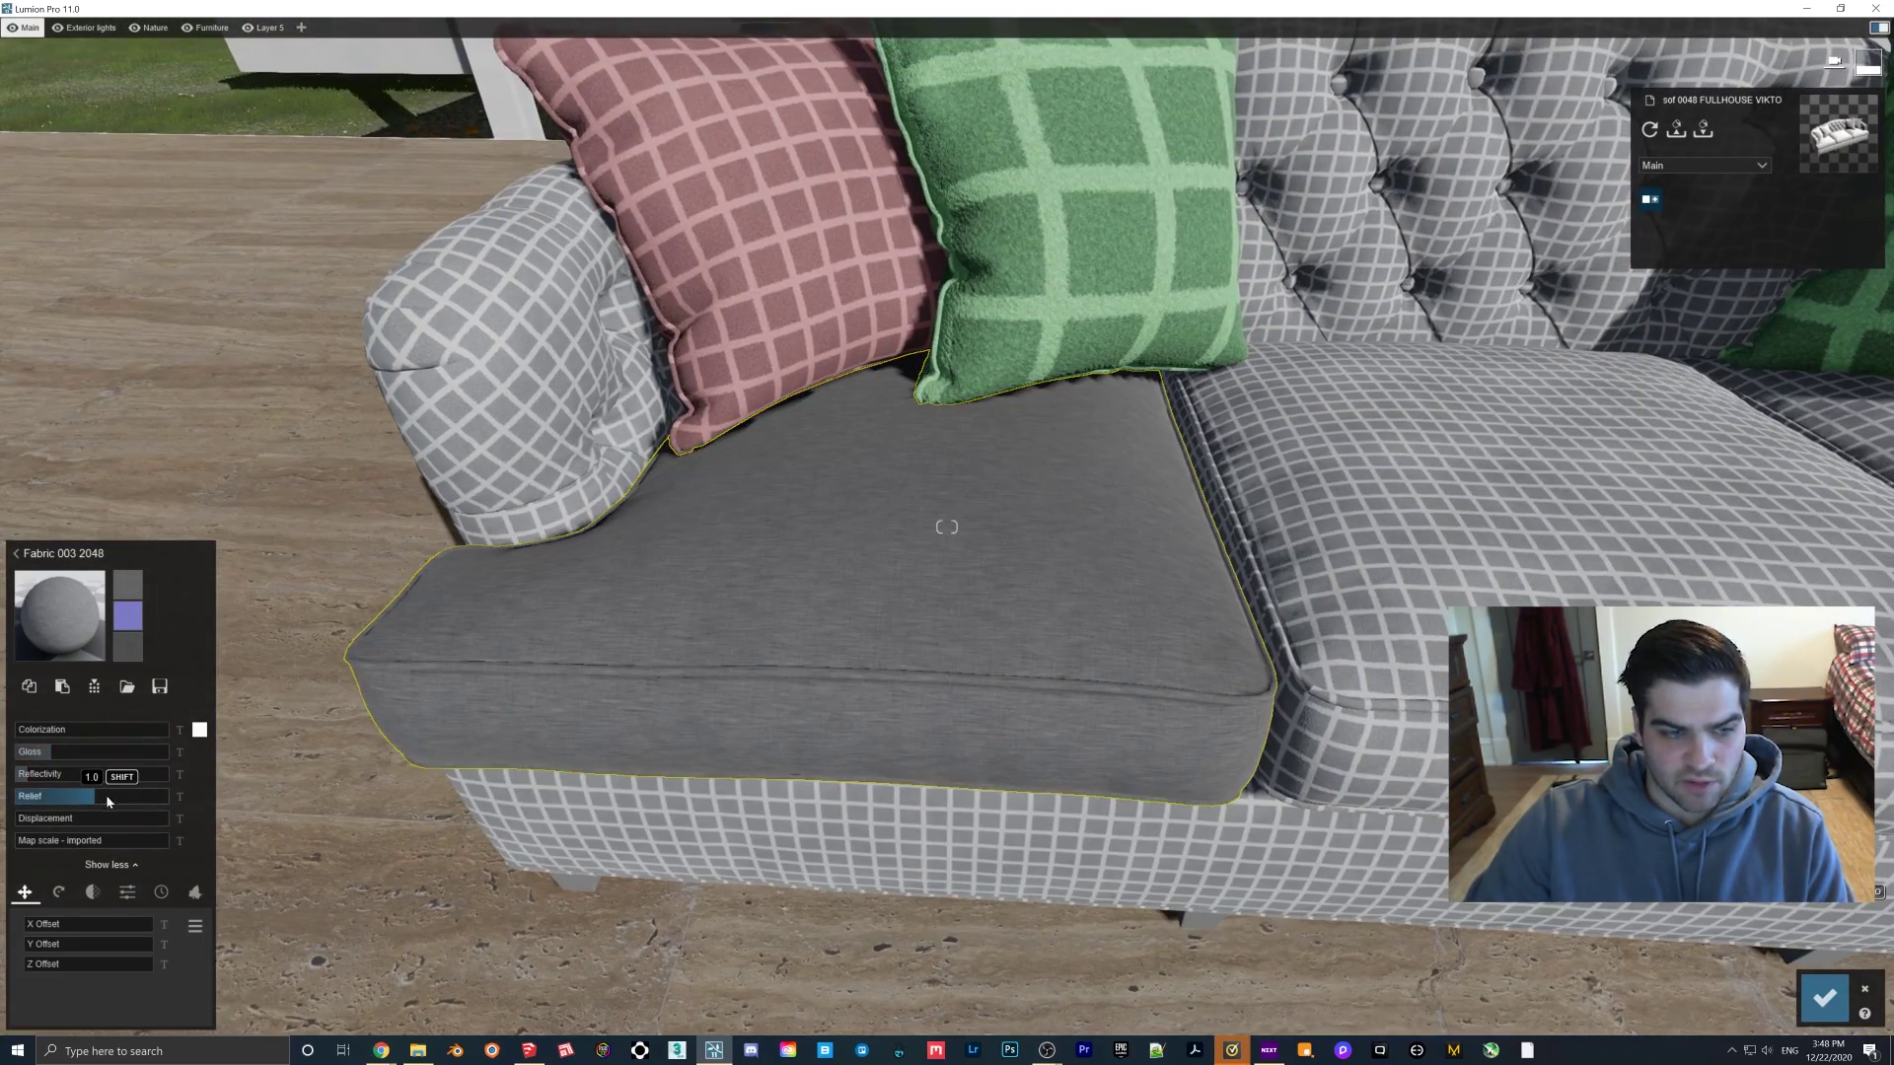
Step: Set the left seat cushion's relief to 1.1 and copy its material onto the sofa's back, arms and lower base
{"action": "left_click_drag", "start_coordinate": [106, 796], "coordinate": [94, 798]}
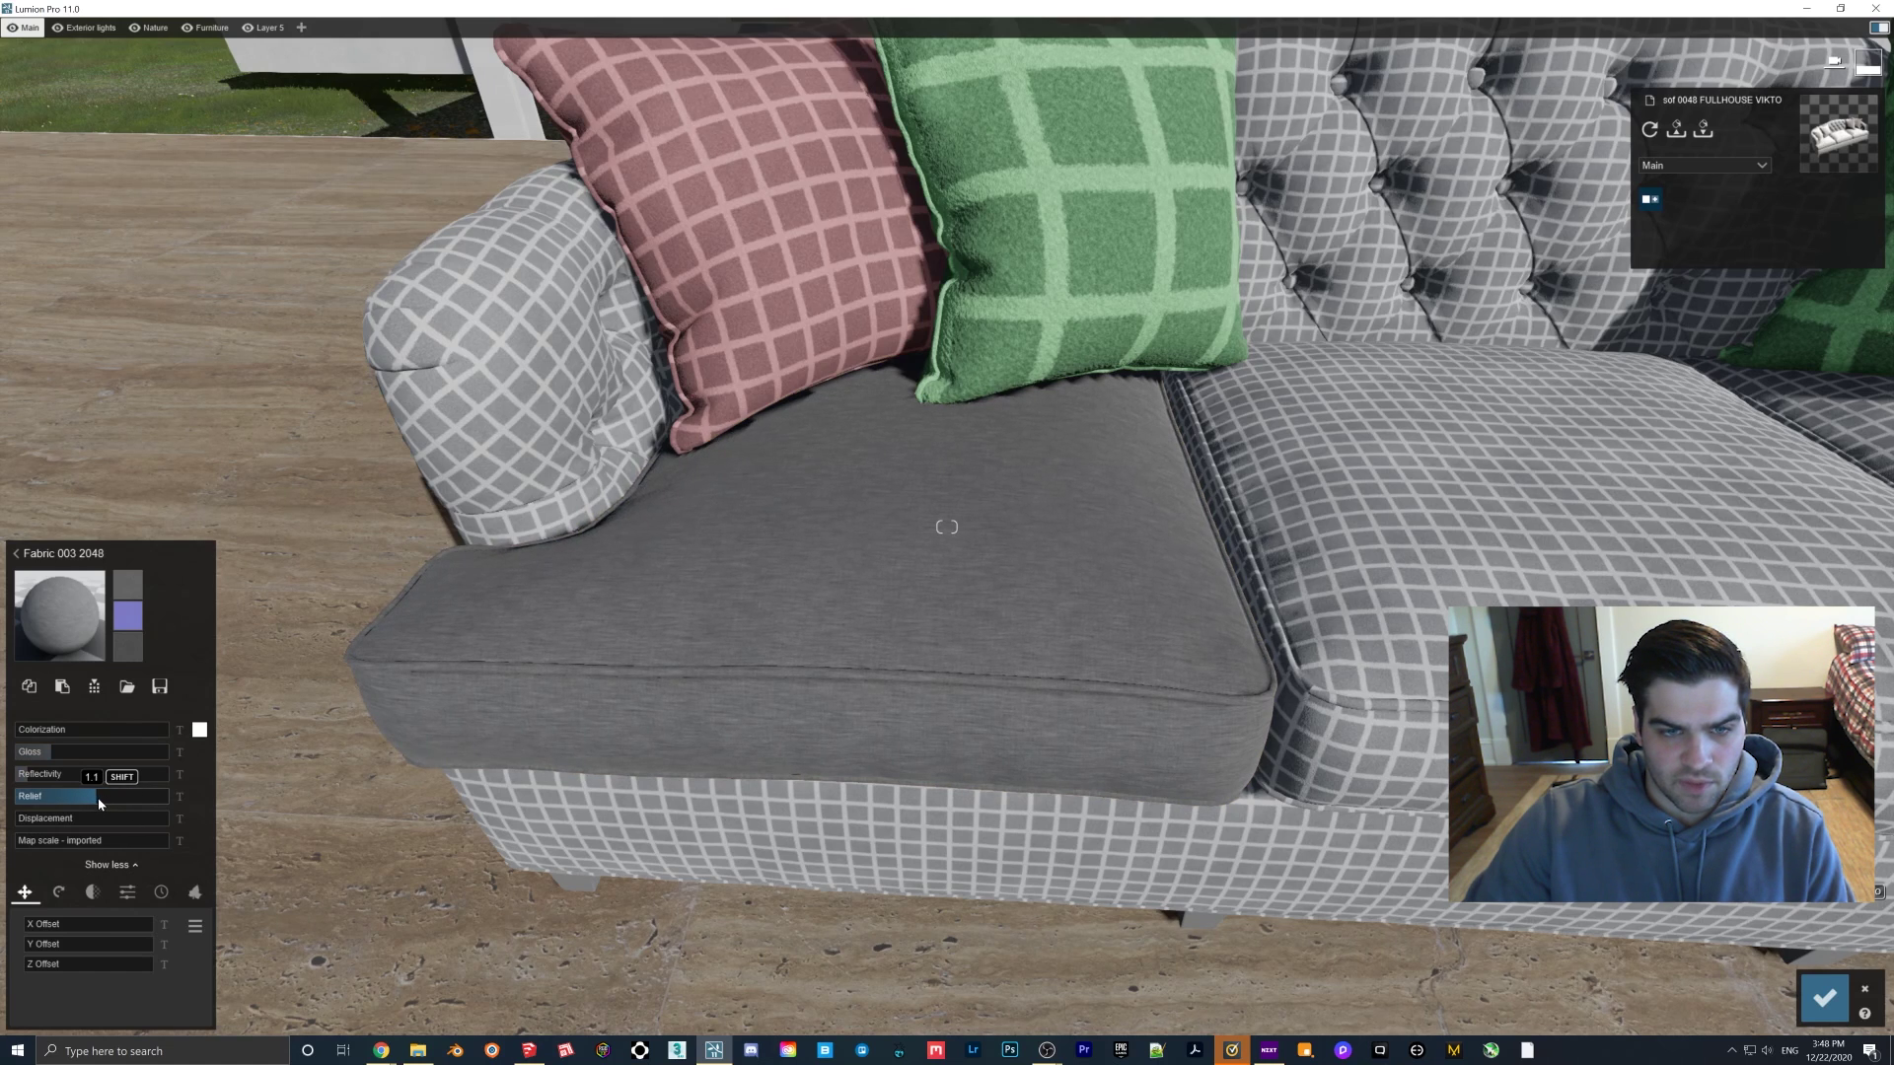
{"action": "left_click", "coordinate": [596, 395]}
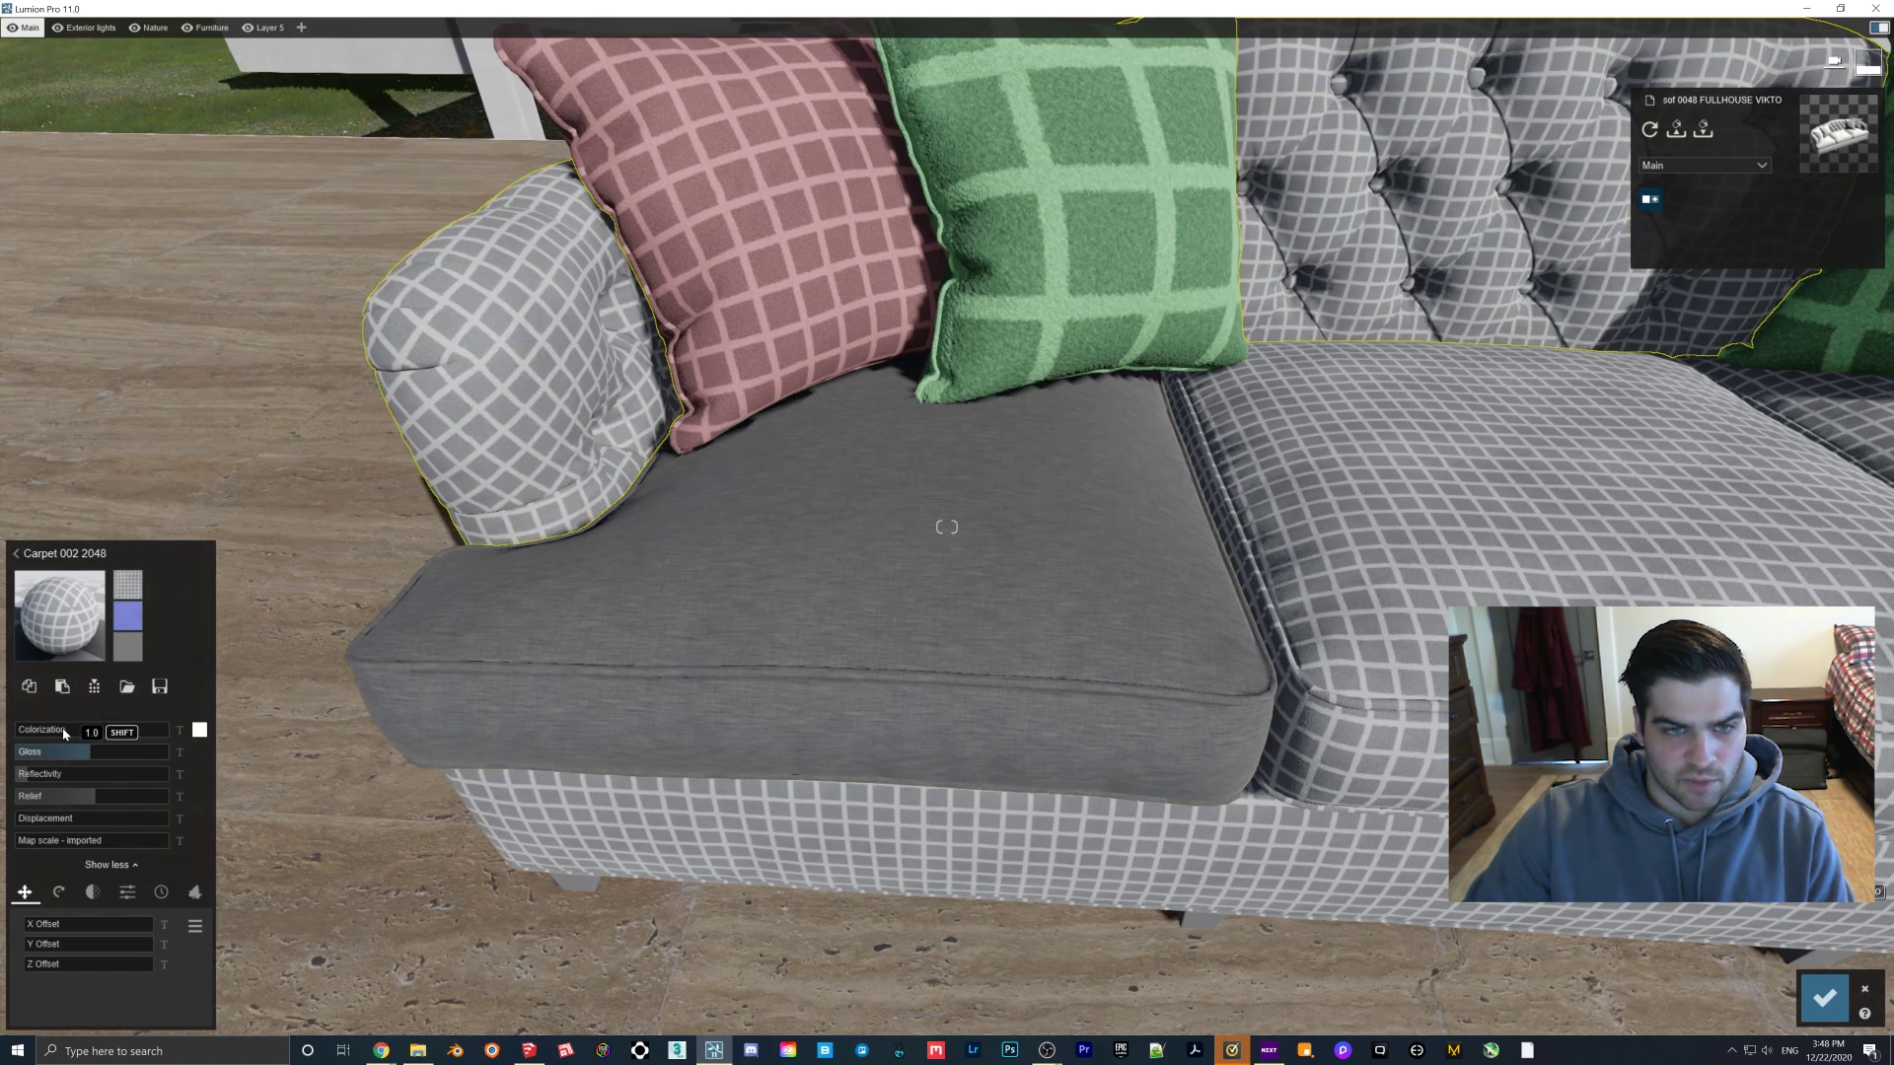
{"action": "left_click", "coordinate": [61, 686]}
{"action": "left_click", "coordinate": [795, 789]}
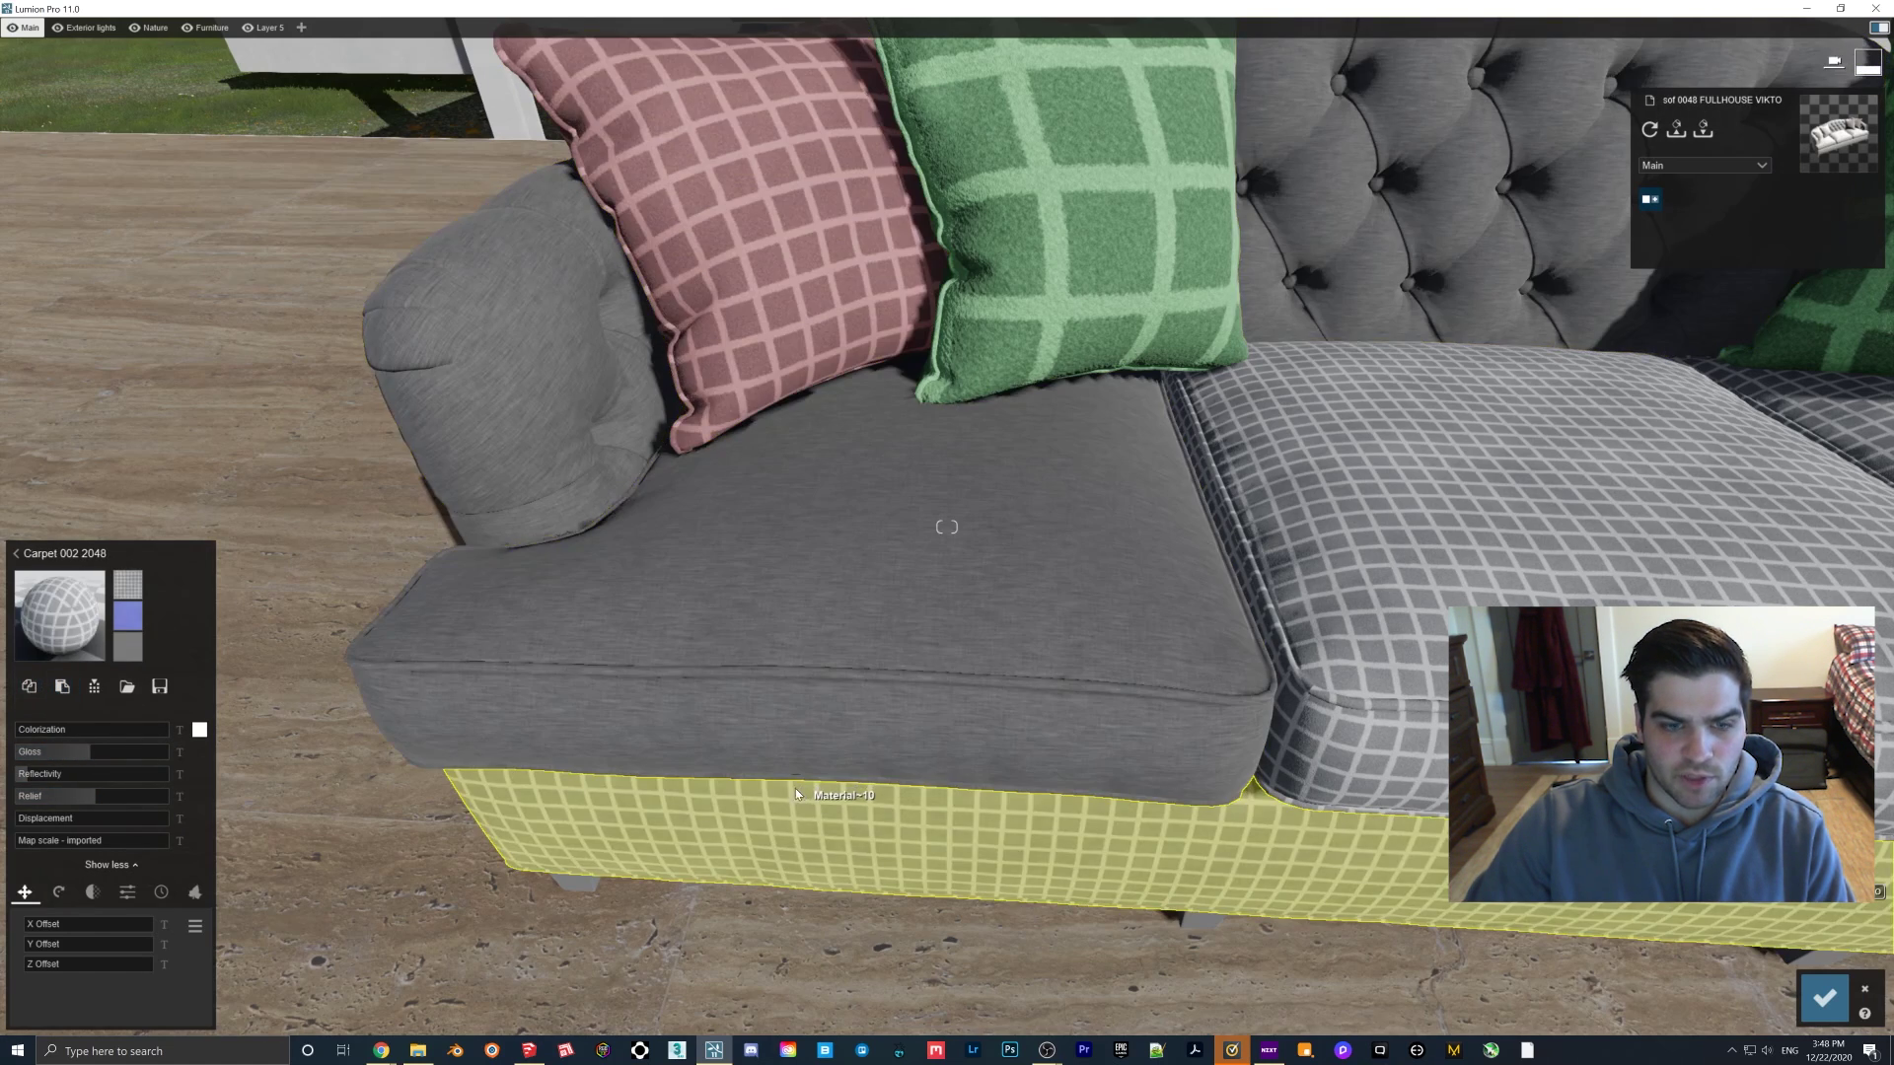
Step: Paste the same Fabric 003 2048 material onto the middle and right seat cushions, and save the material changes
{"action": "right_click_drag", "start_coordinate": [634, 711], "coordinate": [934, 625]}
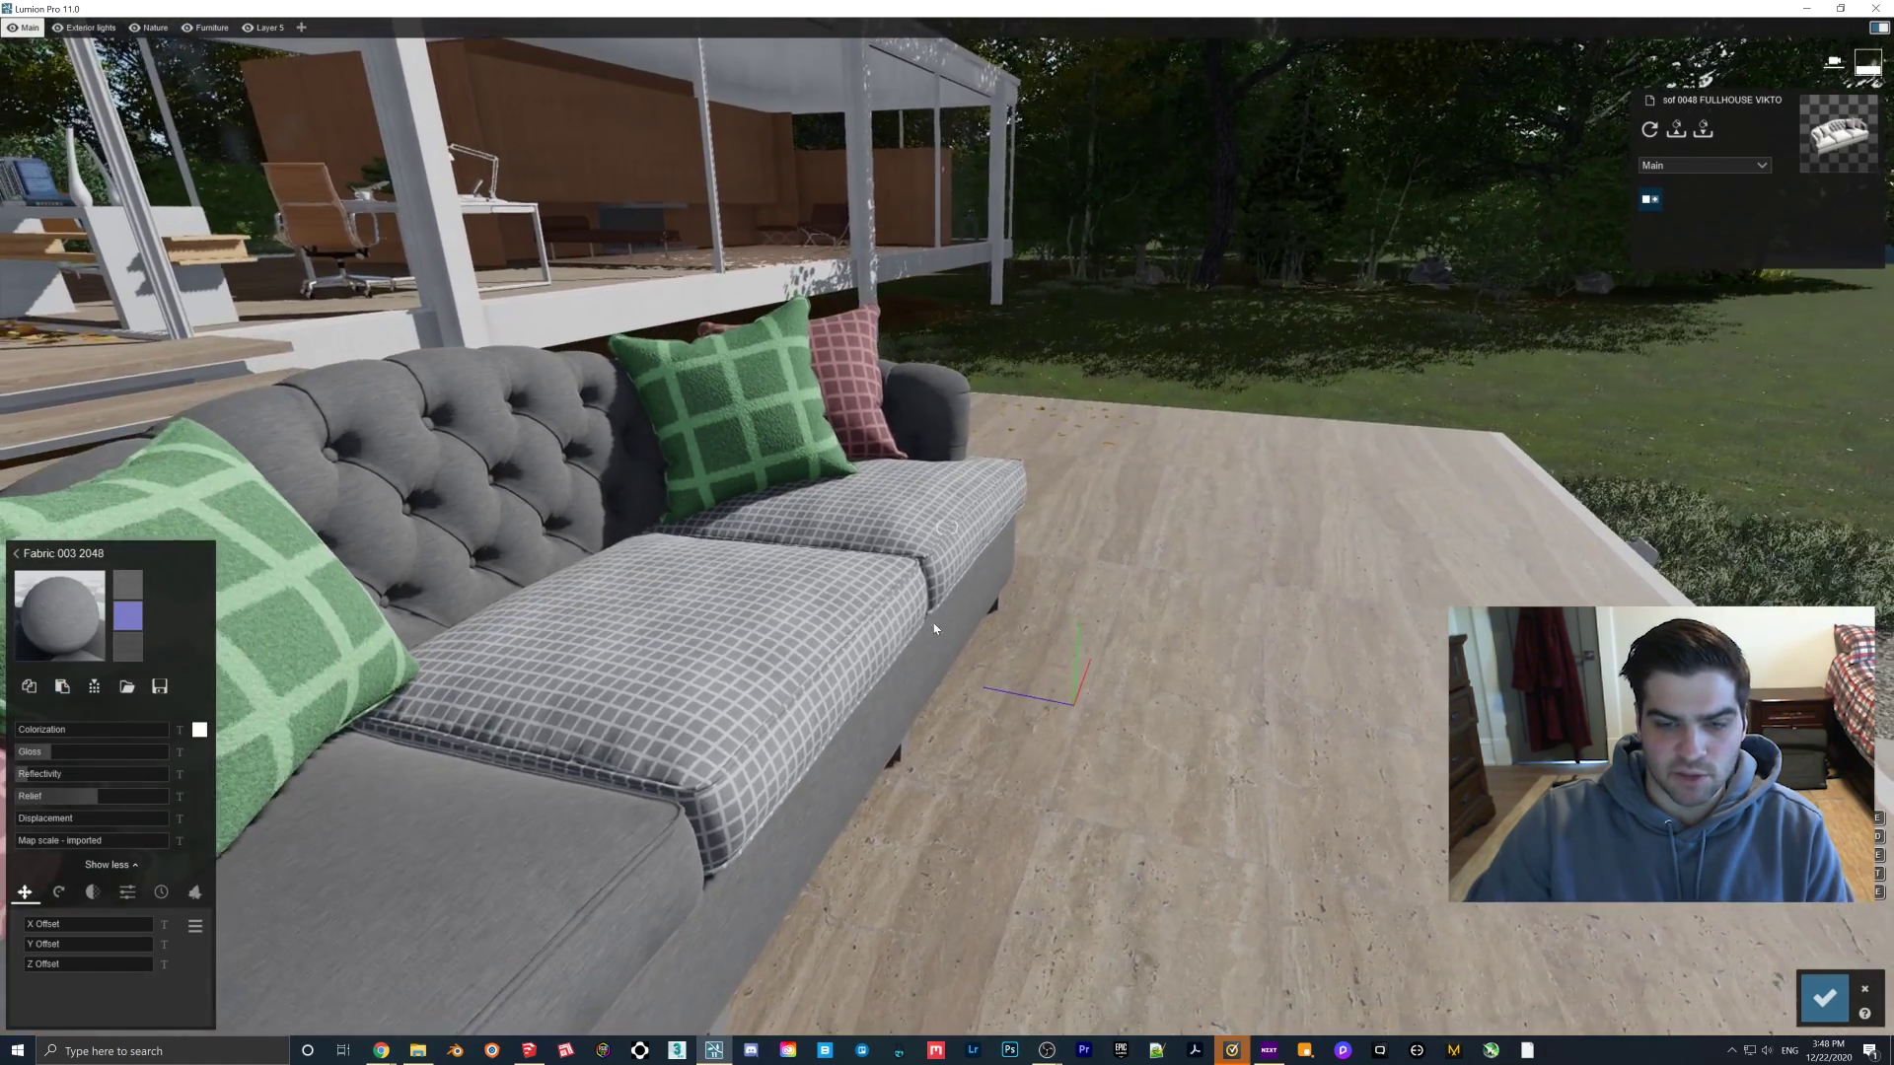
{"action": "left_click", "coordinate": [728, 626]}
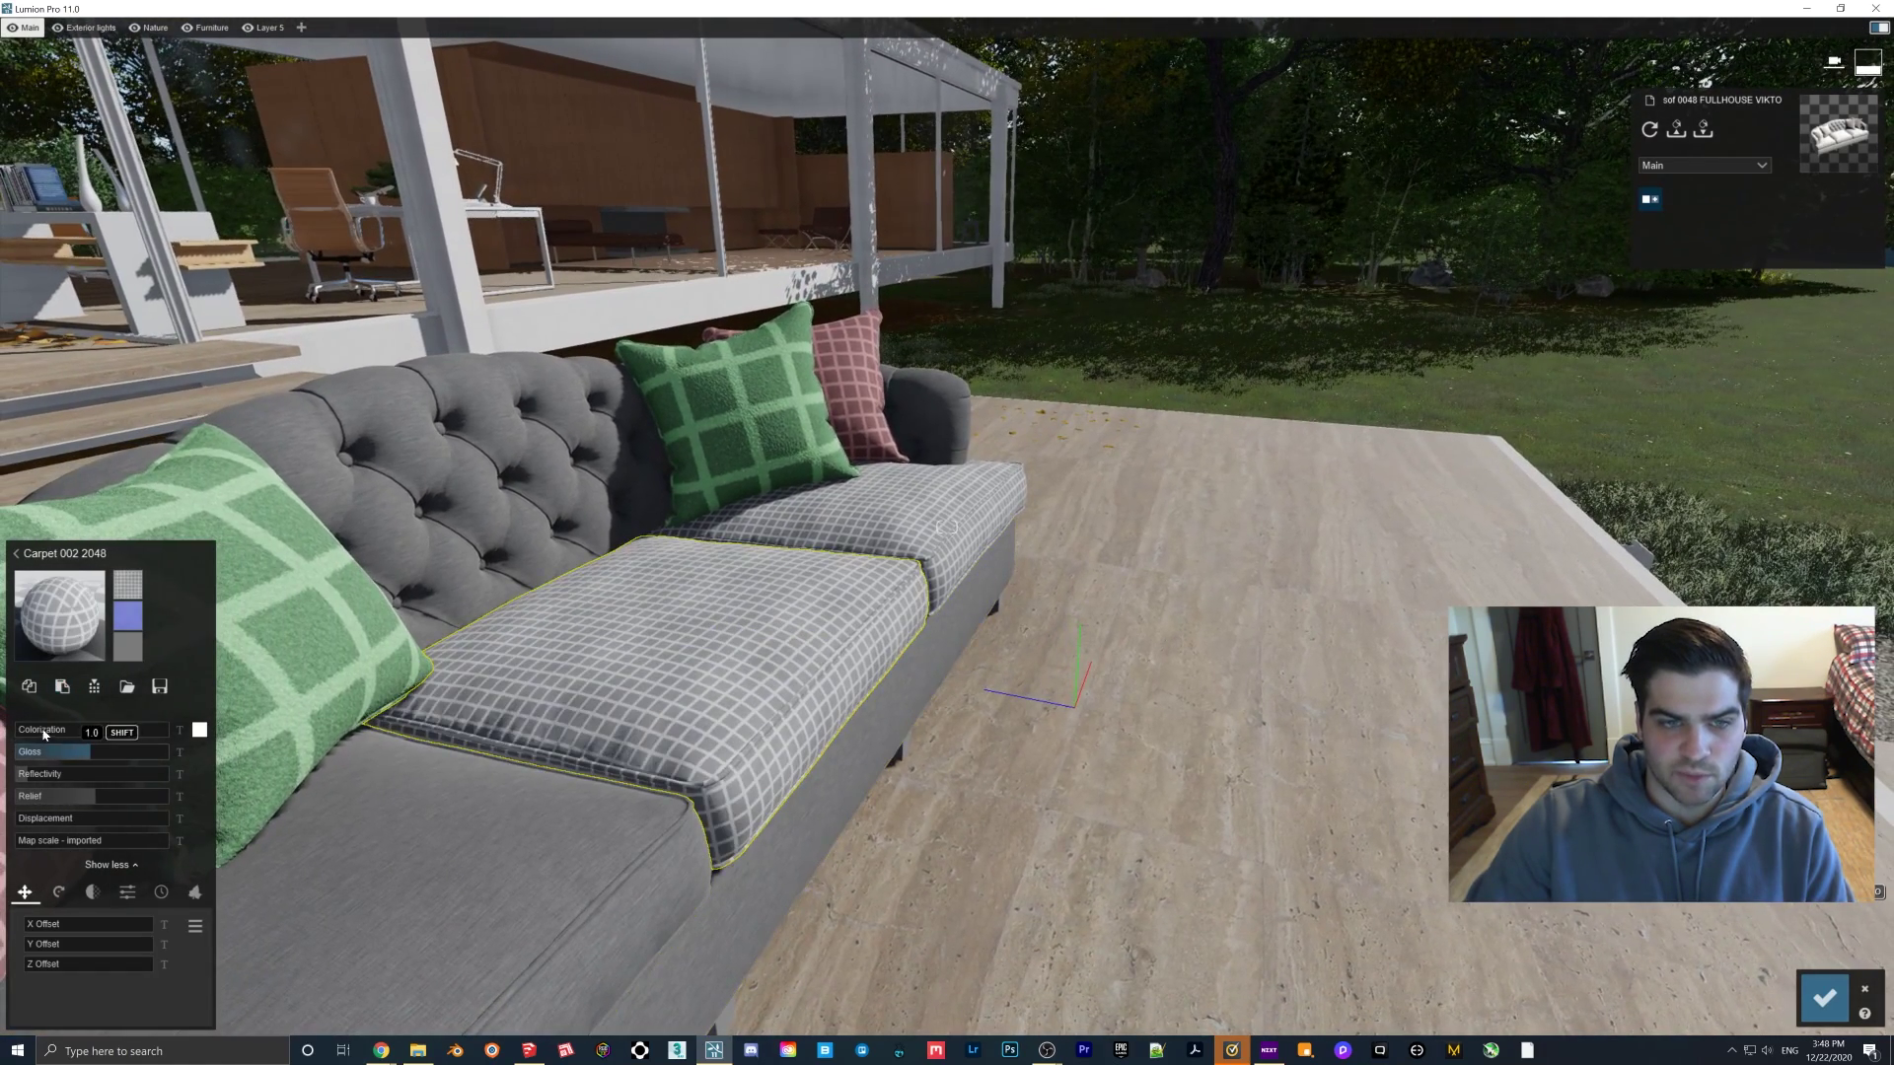
{"action": "left_click", "coordinate": [894, 540]}
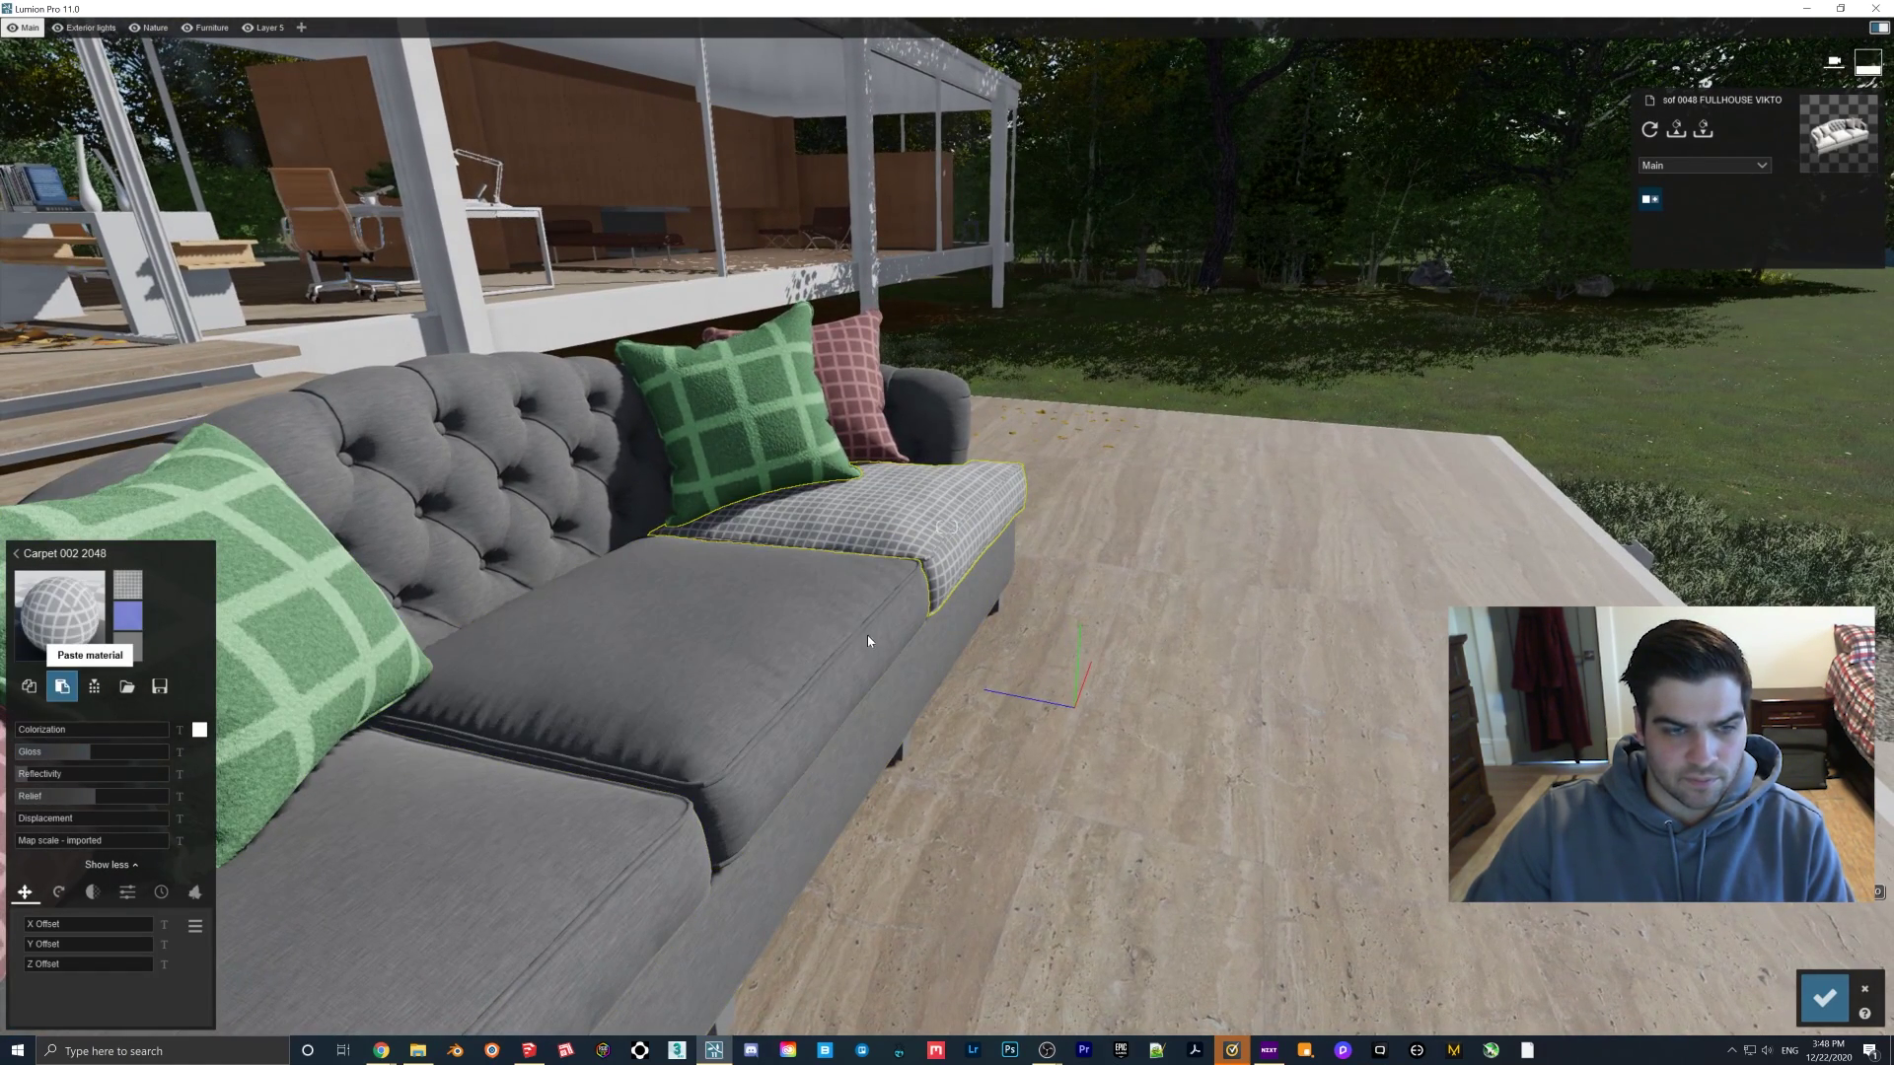
{"action": "key", "text": "s"}
{"action": "right_click_drag", "start_coordinate": [868, 636], "coordinate": [690, 612]}
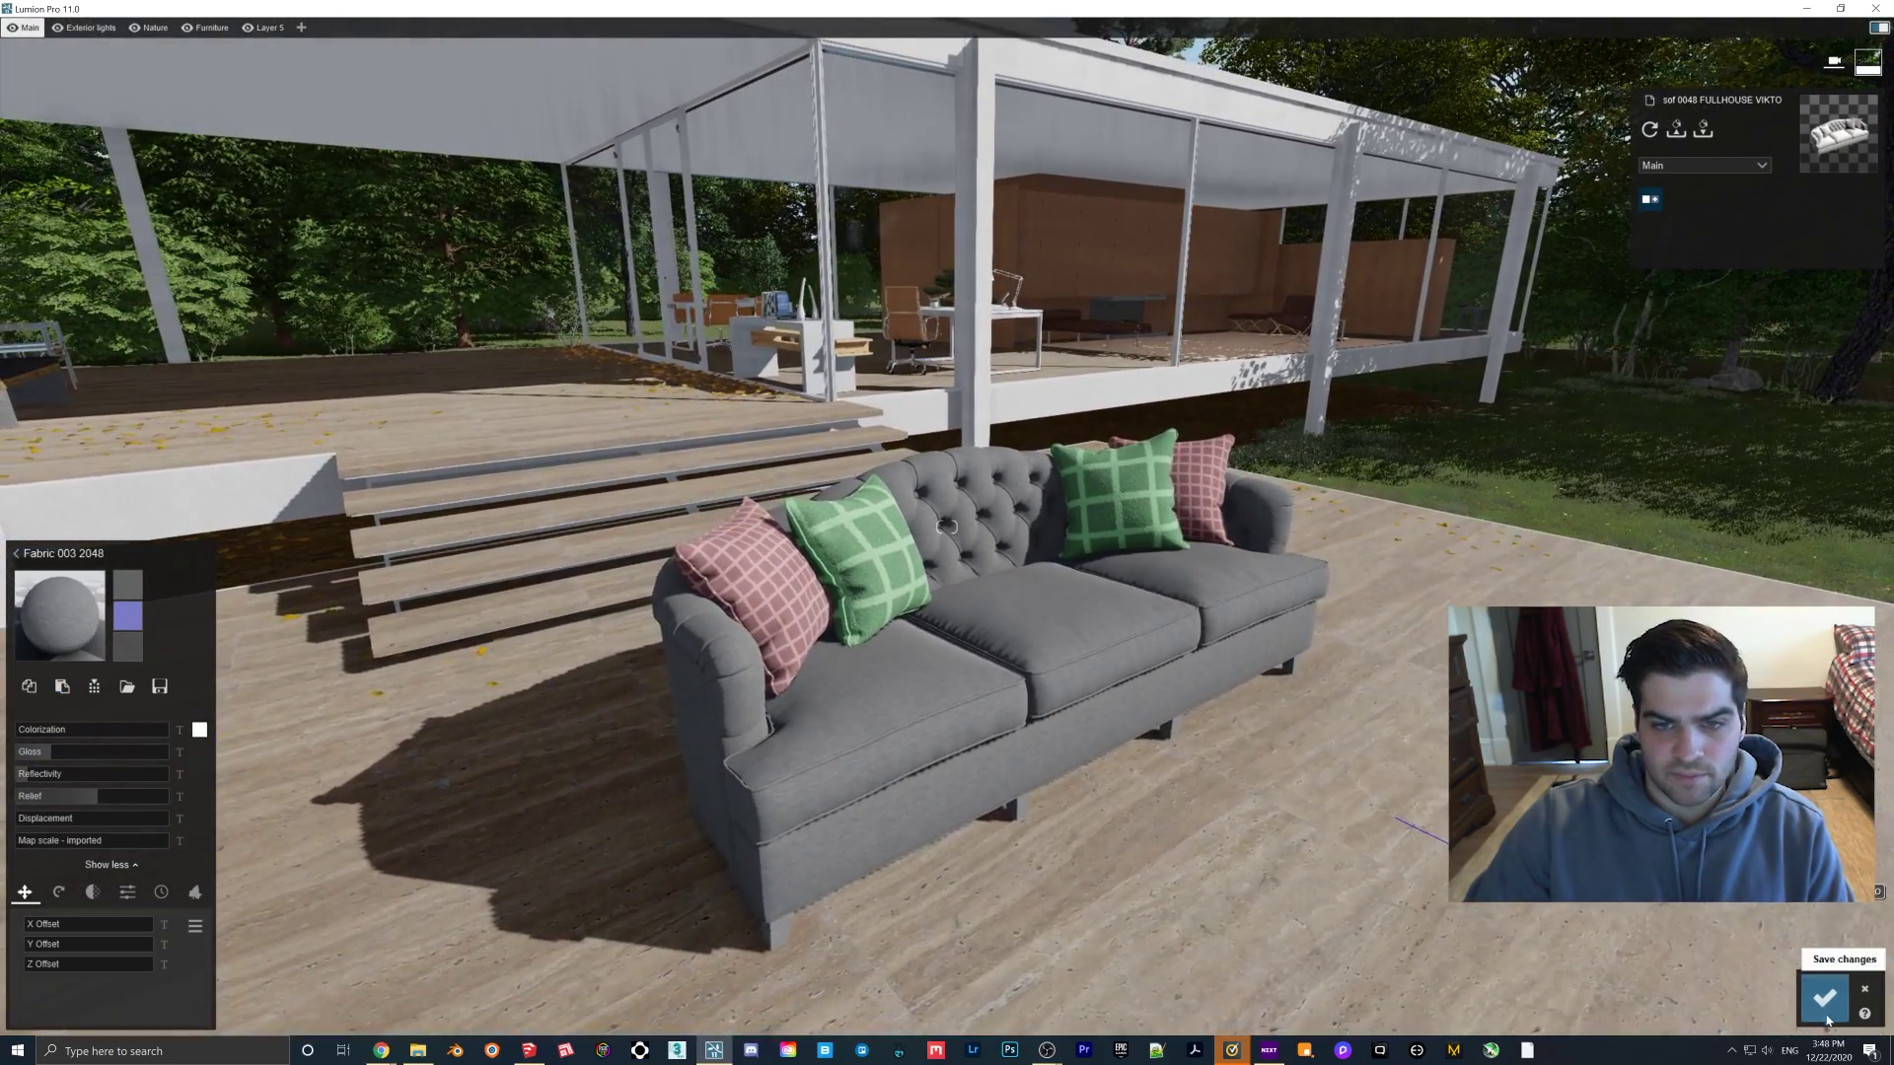
{"action": "left_click", "coordinate": [1826, 998]}
Step: Store the sofa view as a new photo in empty slot 10 of photo mode and apply the Realistic style
{"action": "left_click", "coordinate": [1798, 962]}
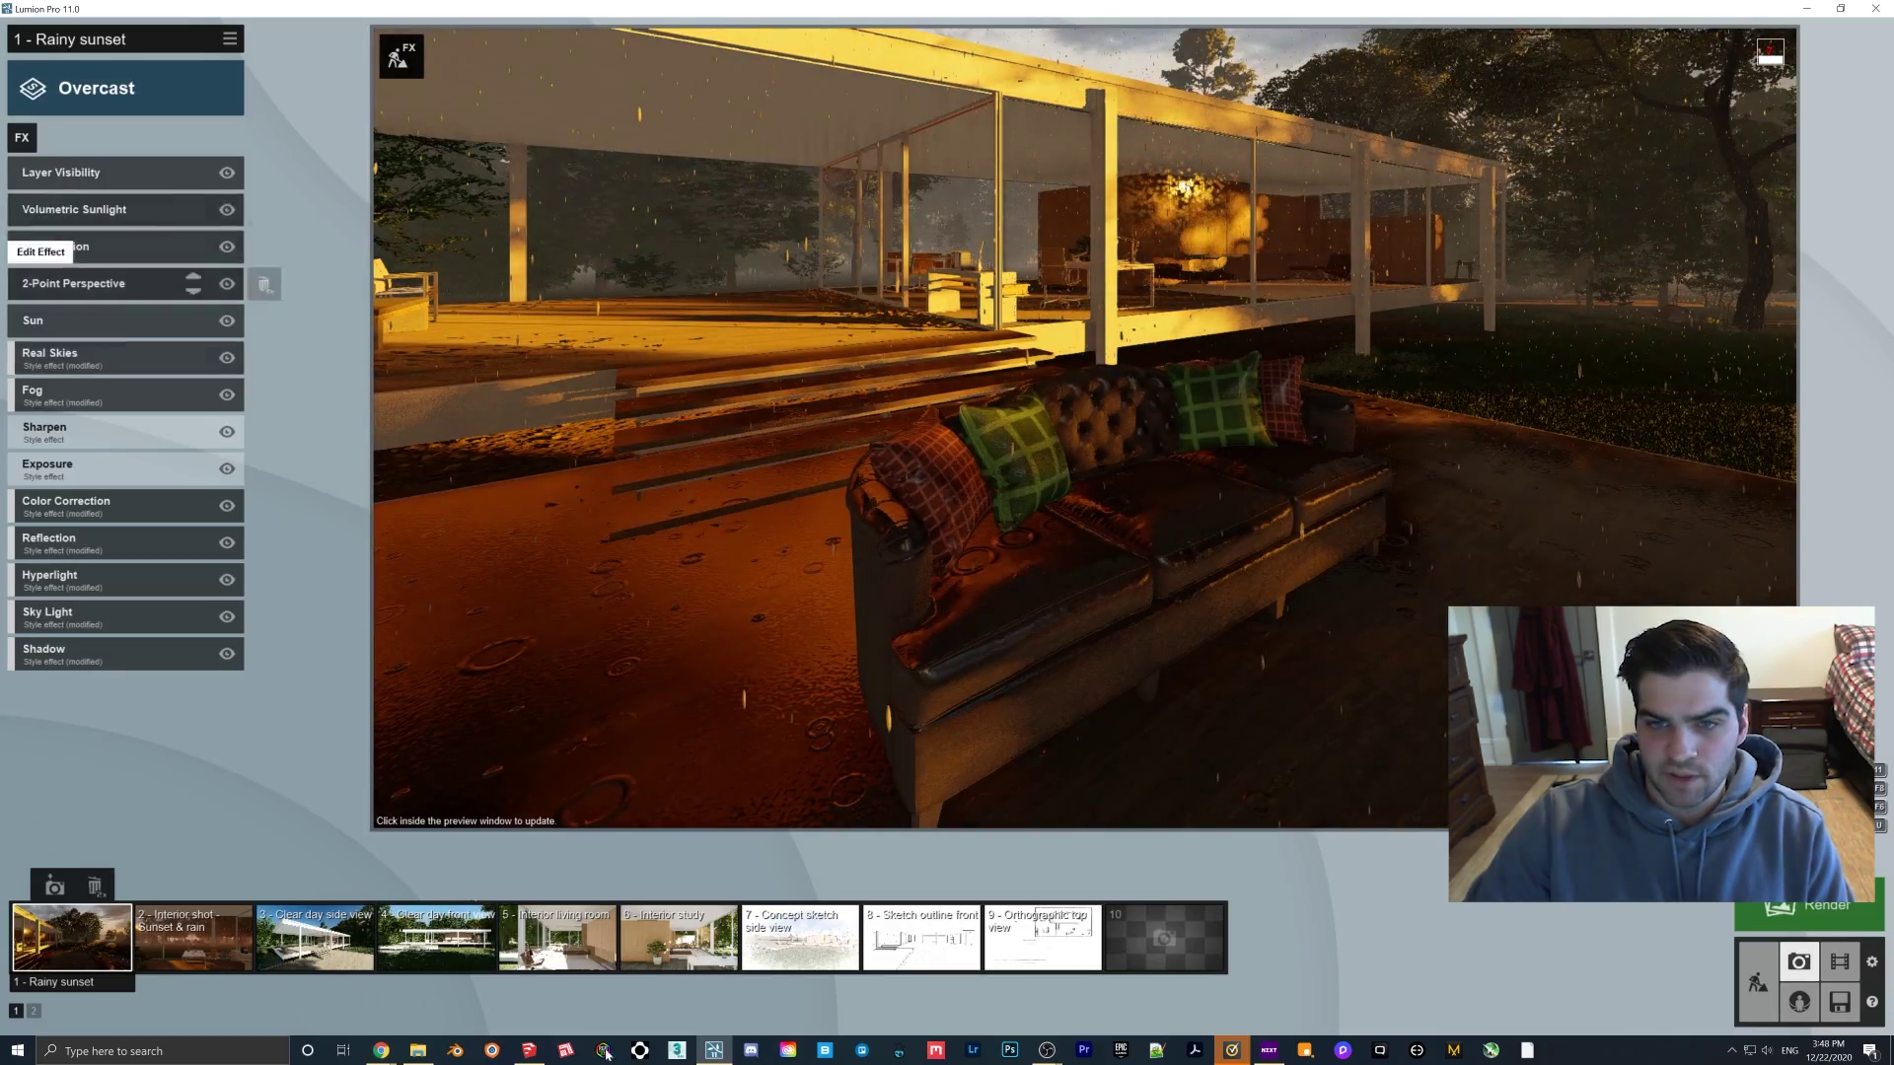
{"action": "left_click", "coordinate": [1164, 938]}
{"action": "left_click", "coordinate": [1164, 937]}
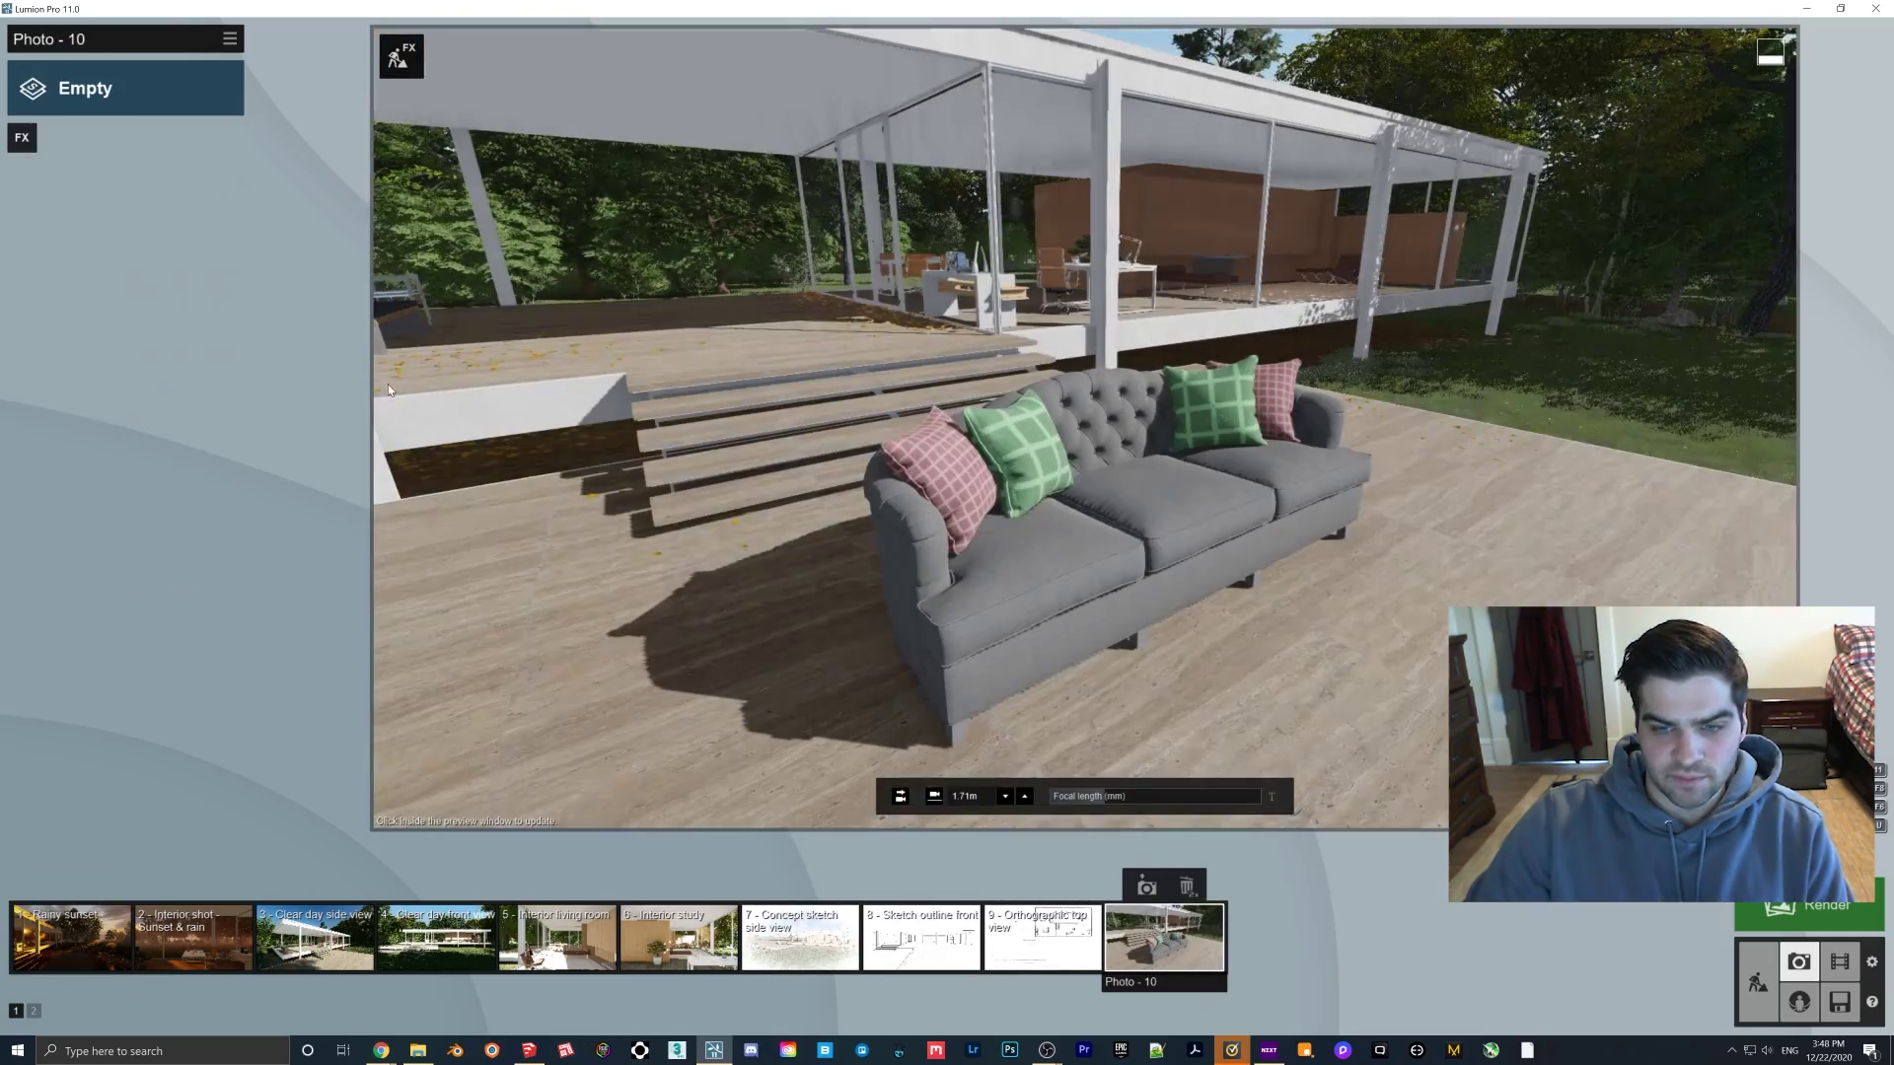
{"action": "left_click", "coordinate": [125, 87]}
{"action": "left_click", "coordinate": [931, 406]}
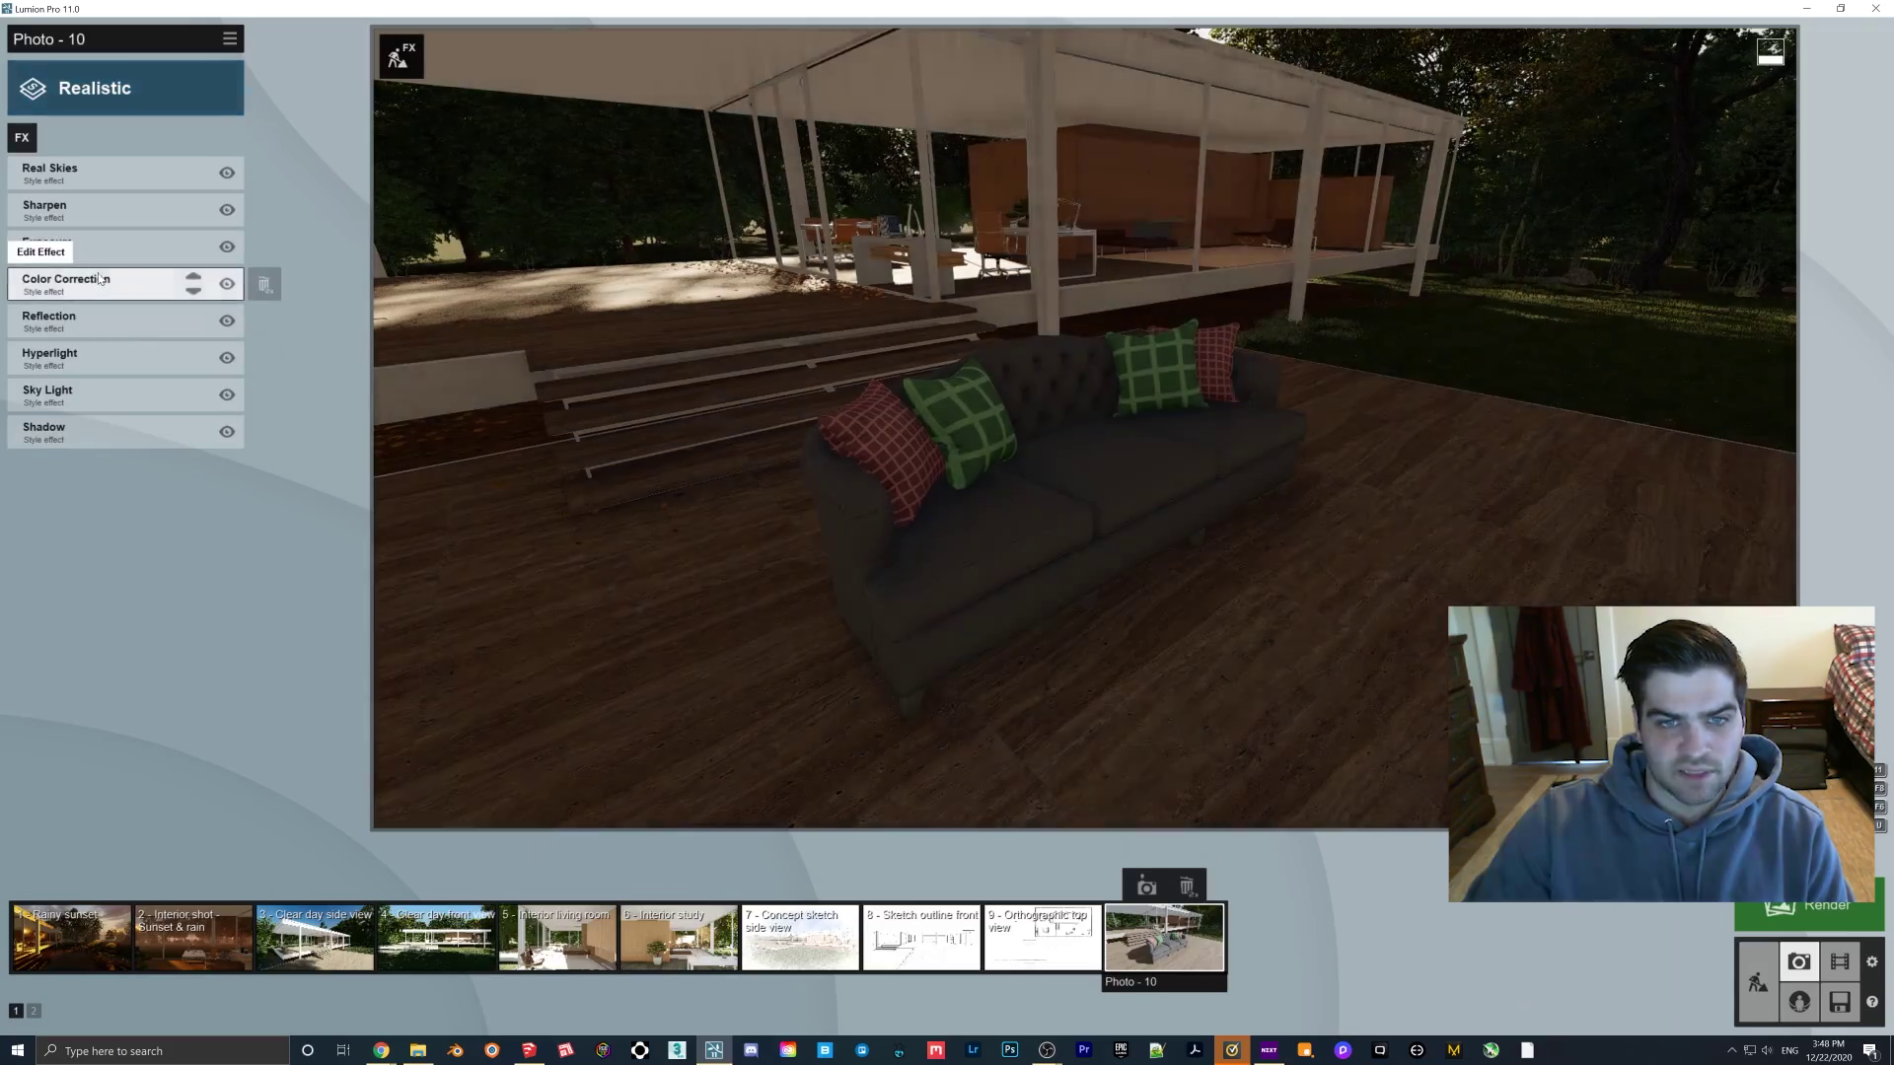
Step: Make the photo's colour temperature slightly cooler in the Color Correction effect
{"action": "left_click", "coordinate": [77, 284]}
{"action": "left_click_drag", "start_coordinate": [146, 200], "coordinate": [121, 193]}
{"action": "left_click", "coordinate": [20, 172]}
Step: Change the photo's Real Skies background to the second sky in the Clear category
{"action": "left_click", "coordinate": [104, 170]}
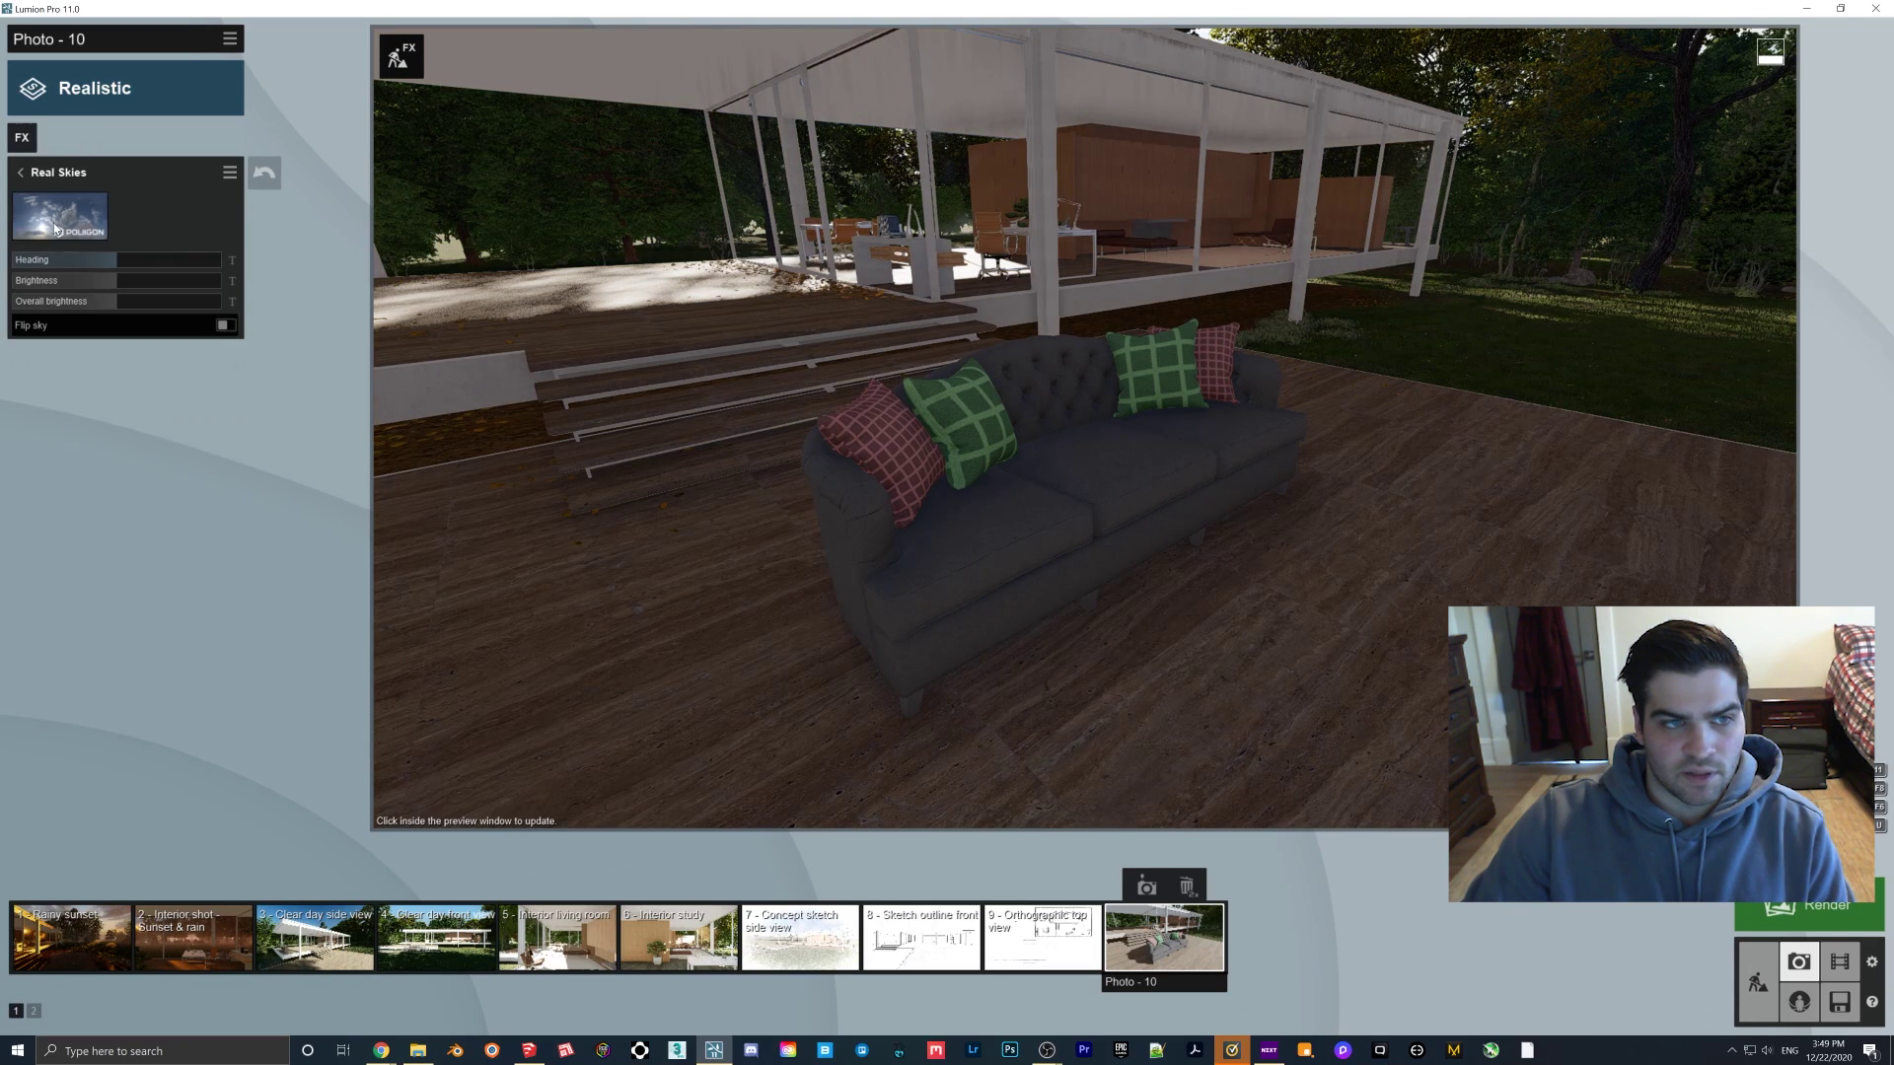
{"action": "left_click", "coordinate": [99, 212]}
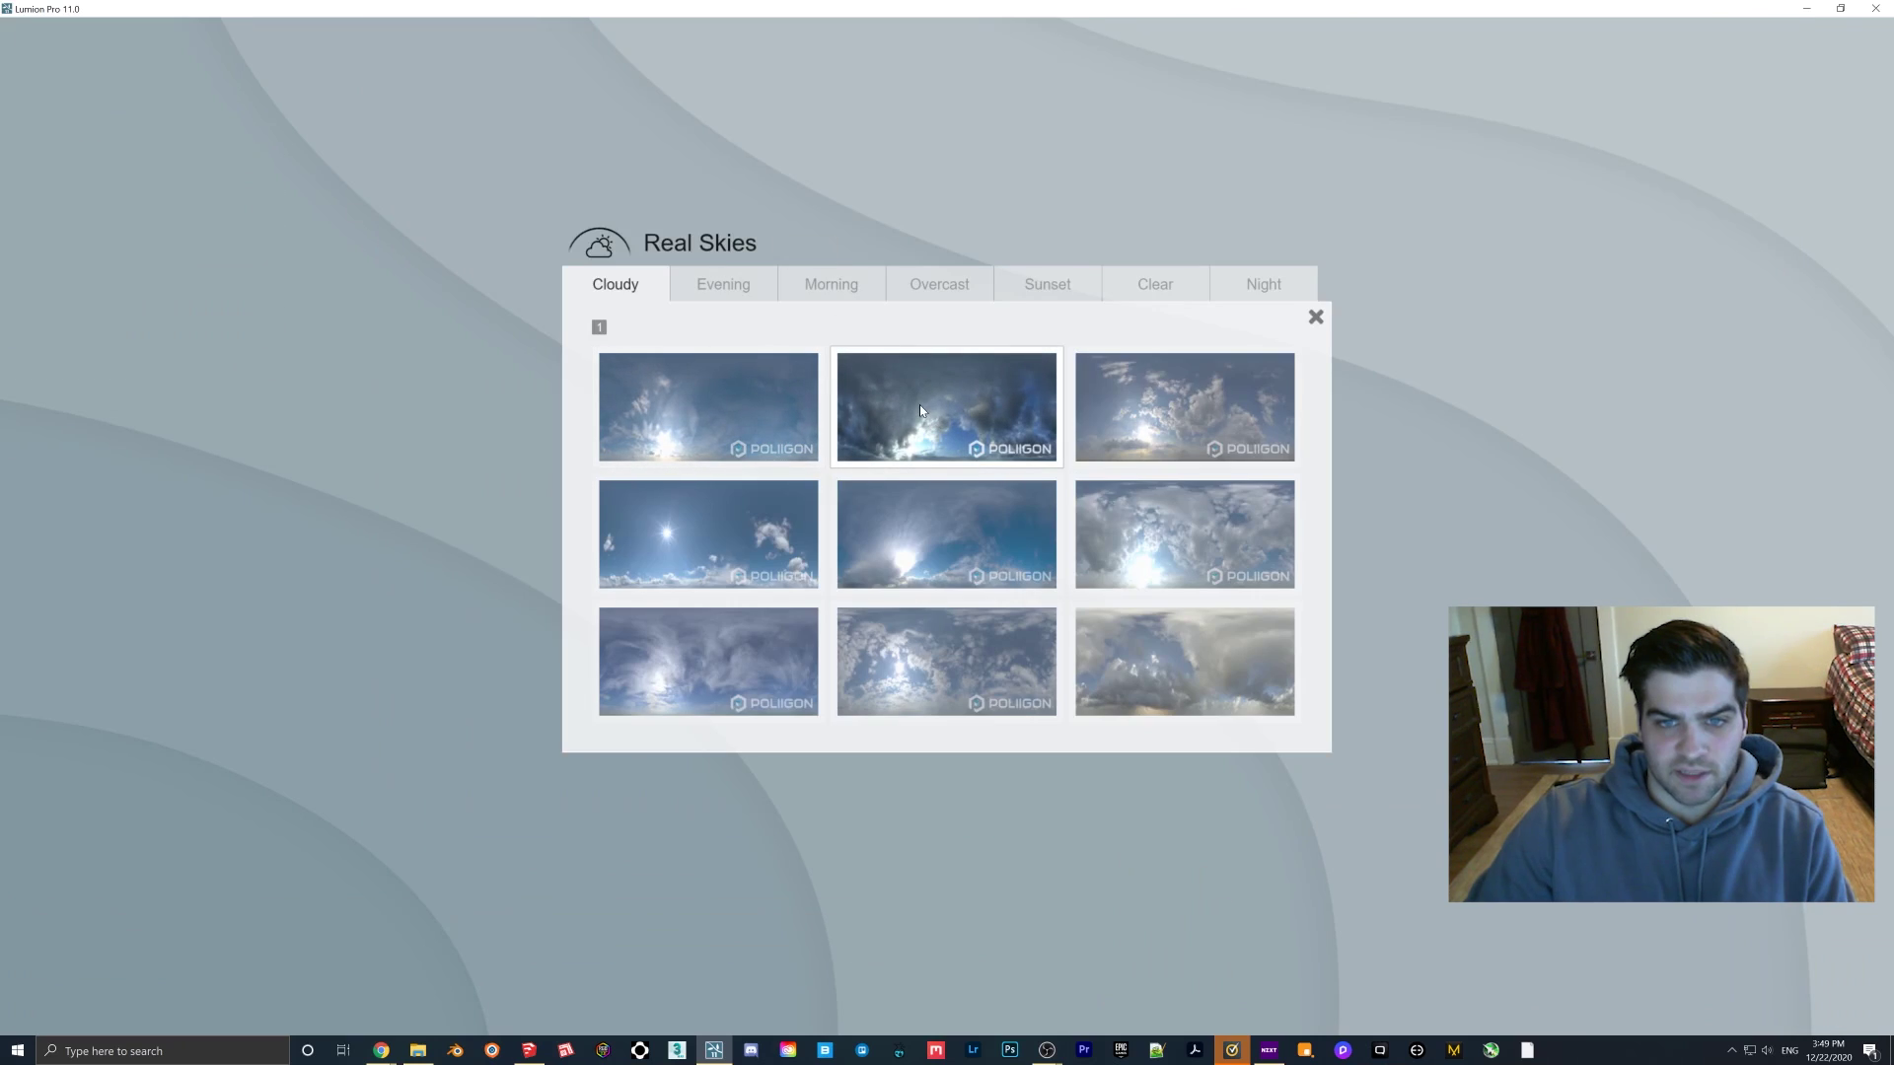
{"action": "left_click", "coordinate": [919, 405]}
{"action": "left_click", "coordinate": [79, 224]}
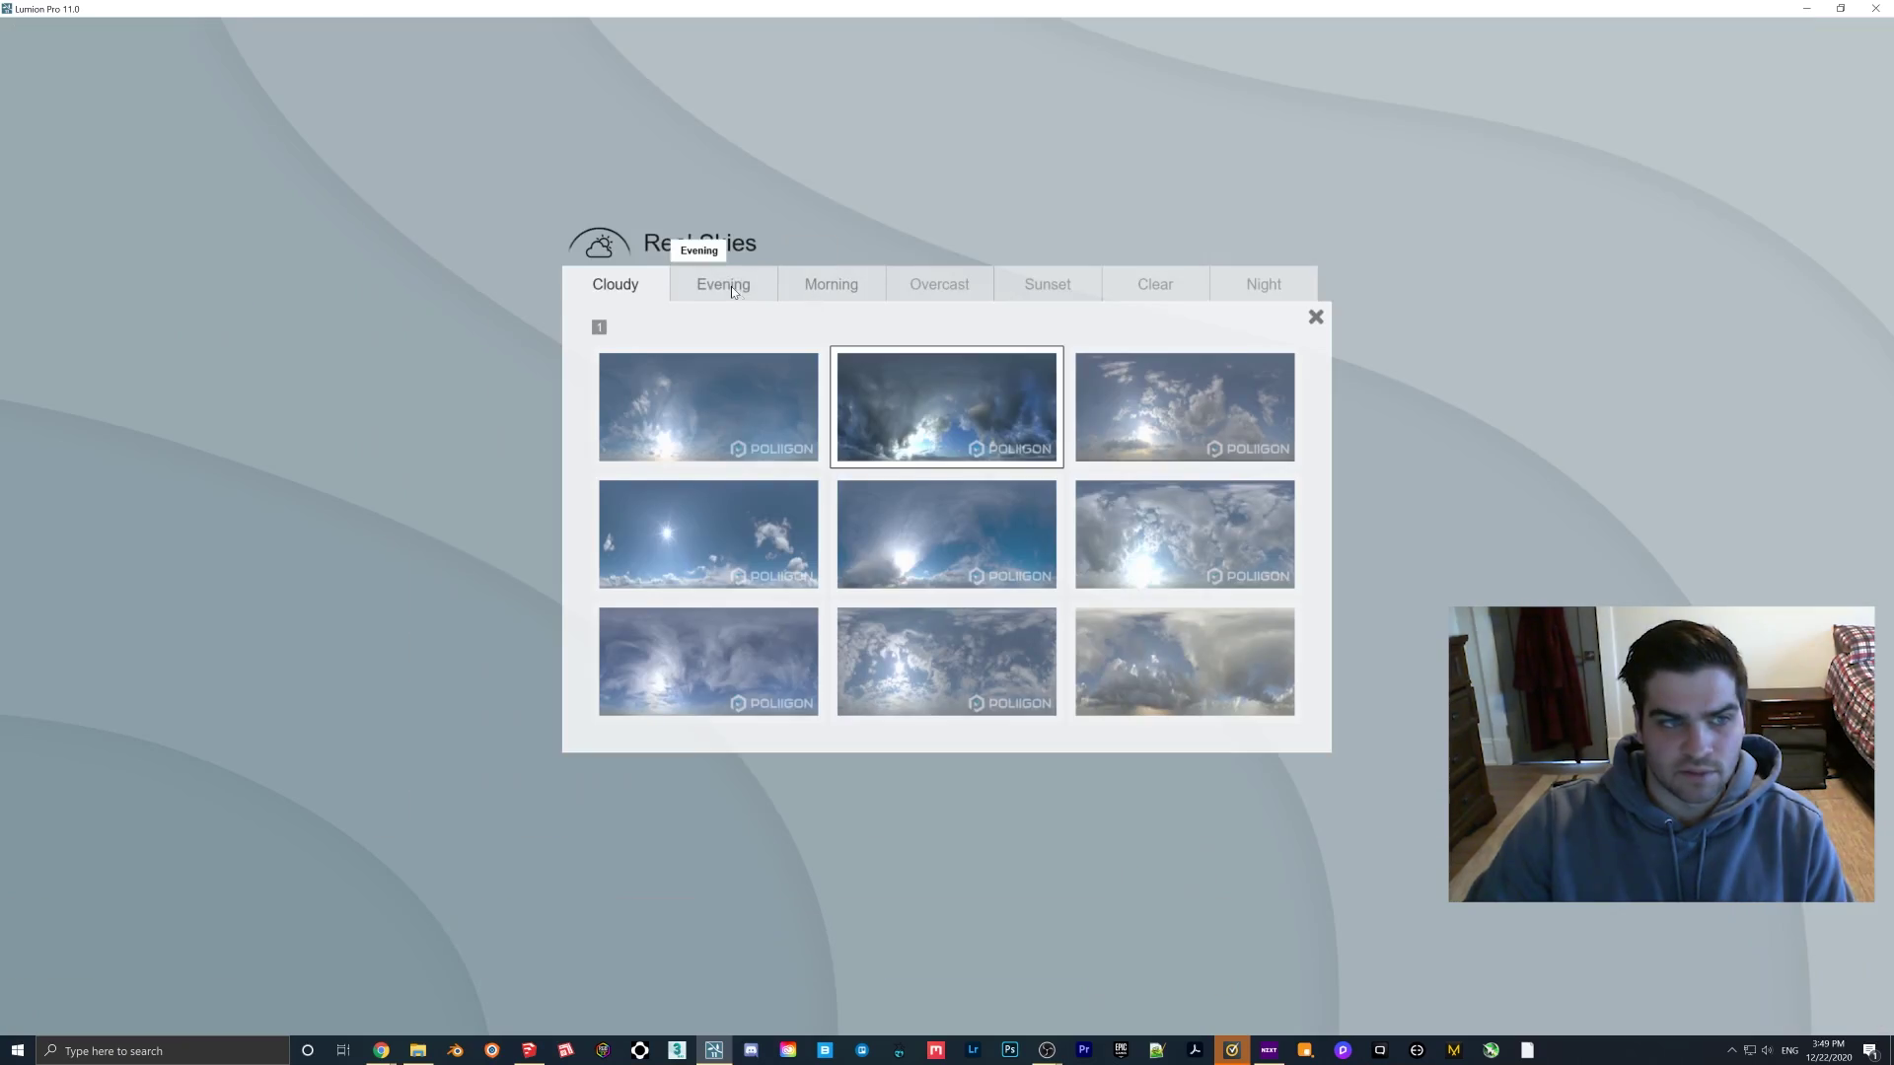
{"action": "left_click", "coordinate": [728, 285]}
{"action": "left_click", "coordinate": [1156, 285]}
{"action": "left_click", "coordinate": [976, 415]}
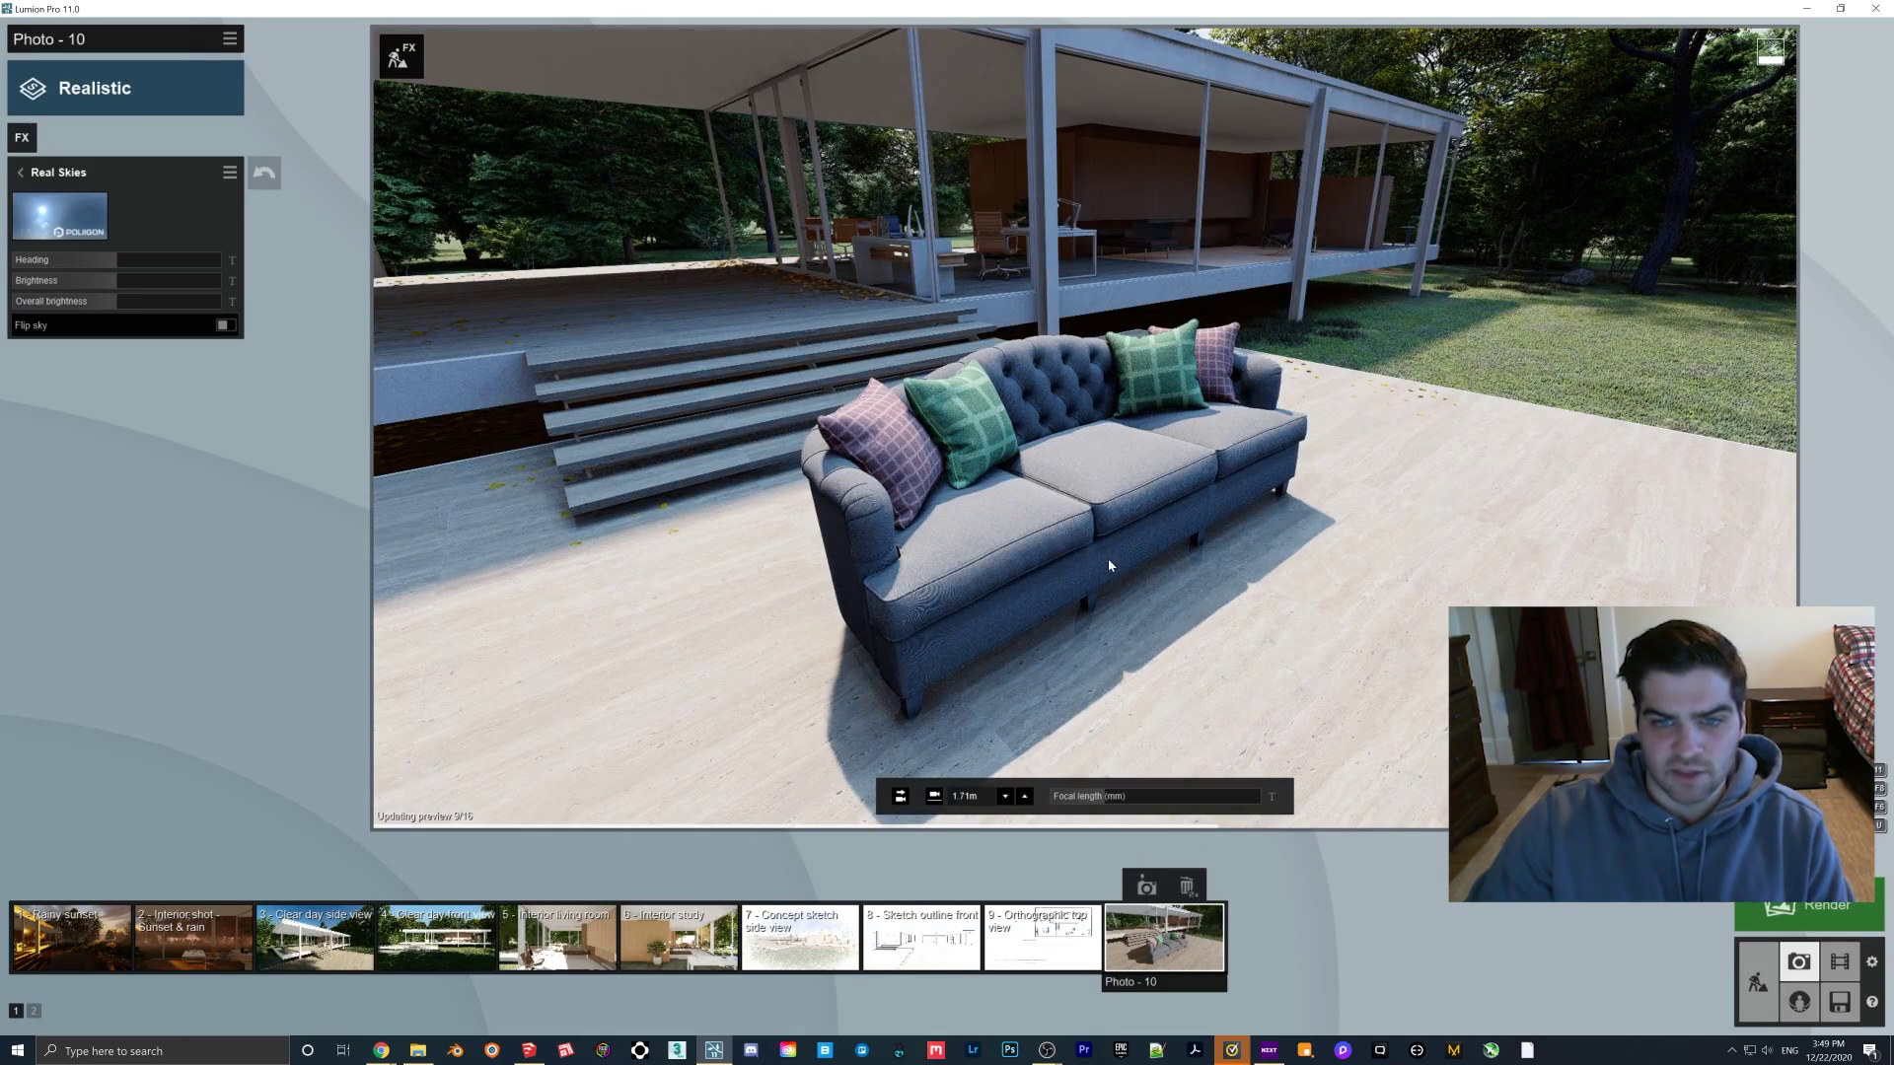
Step: Examine the pillow and cushion fabrics up close and the whole sofa from a distance in the photo preview
{"action": "key", "text": "w"}
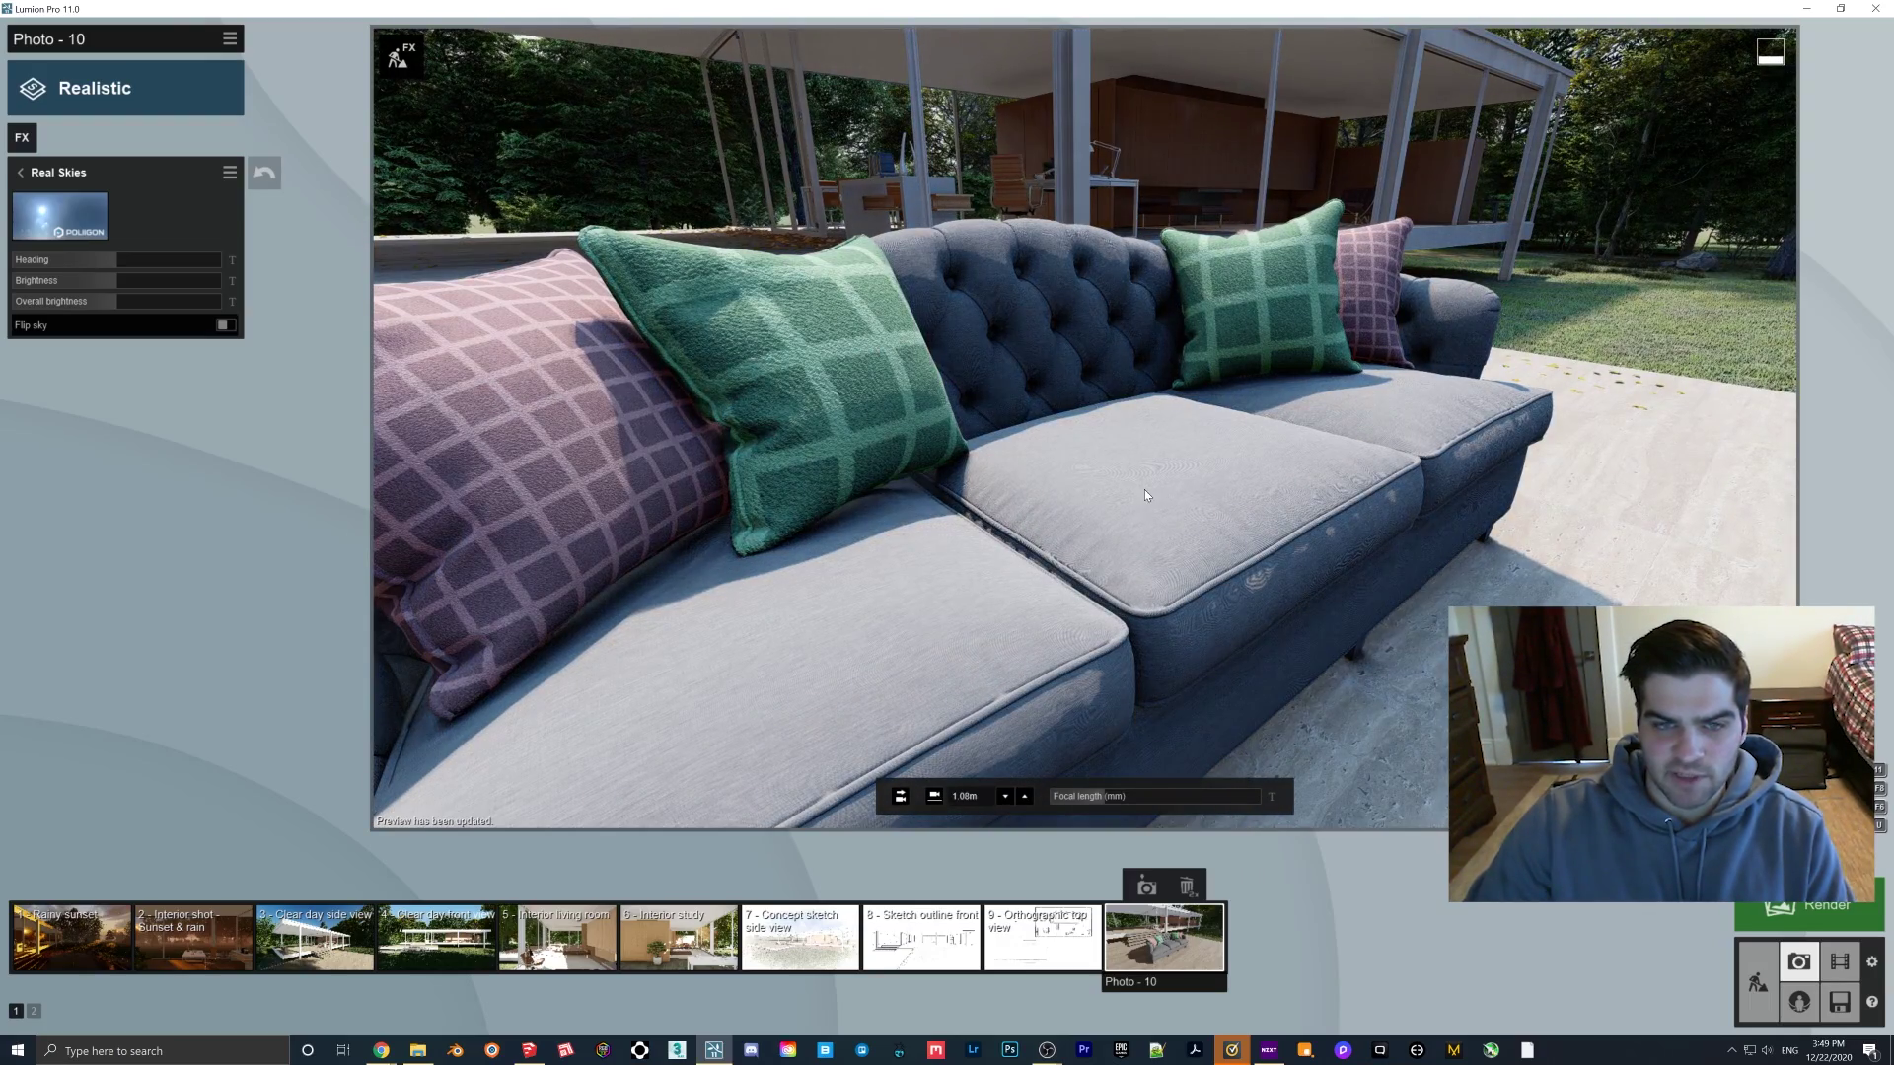
{"action": "scroll", "coordinate": [1245, 565], "scroll_direction": "up", "scroll_amount": 5}
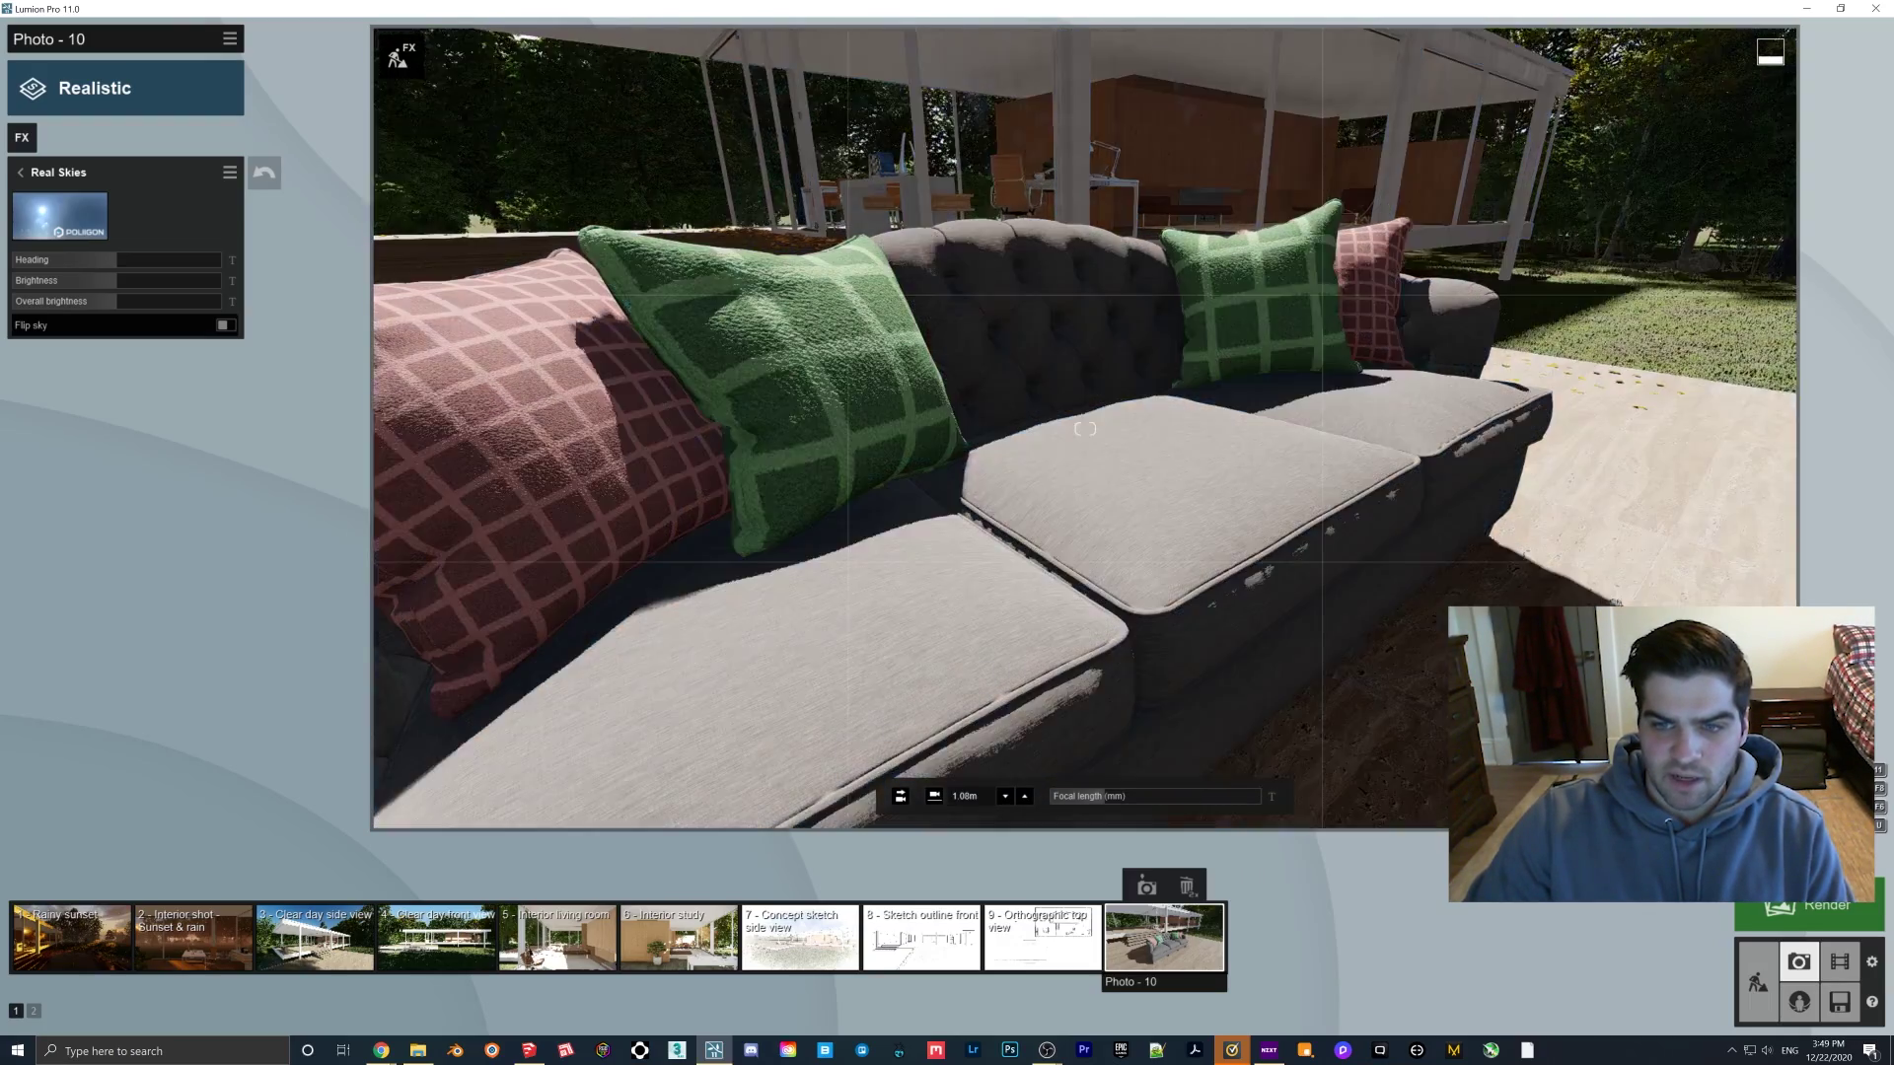
{"action": "left_click", "coordinate": [1176, 629]}
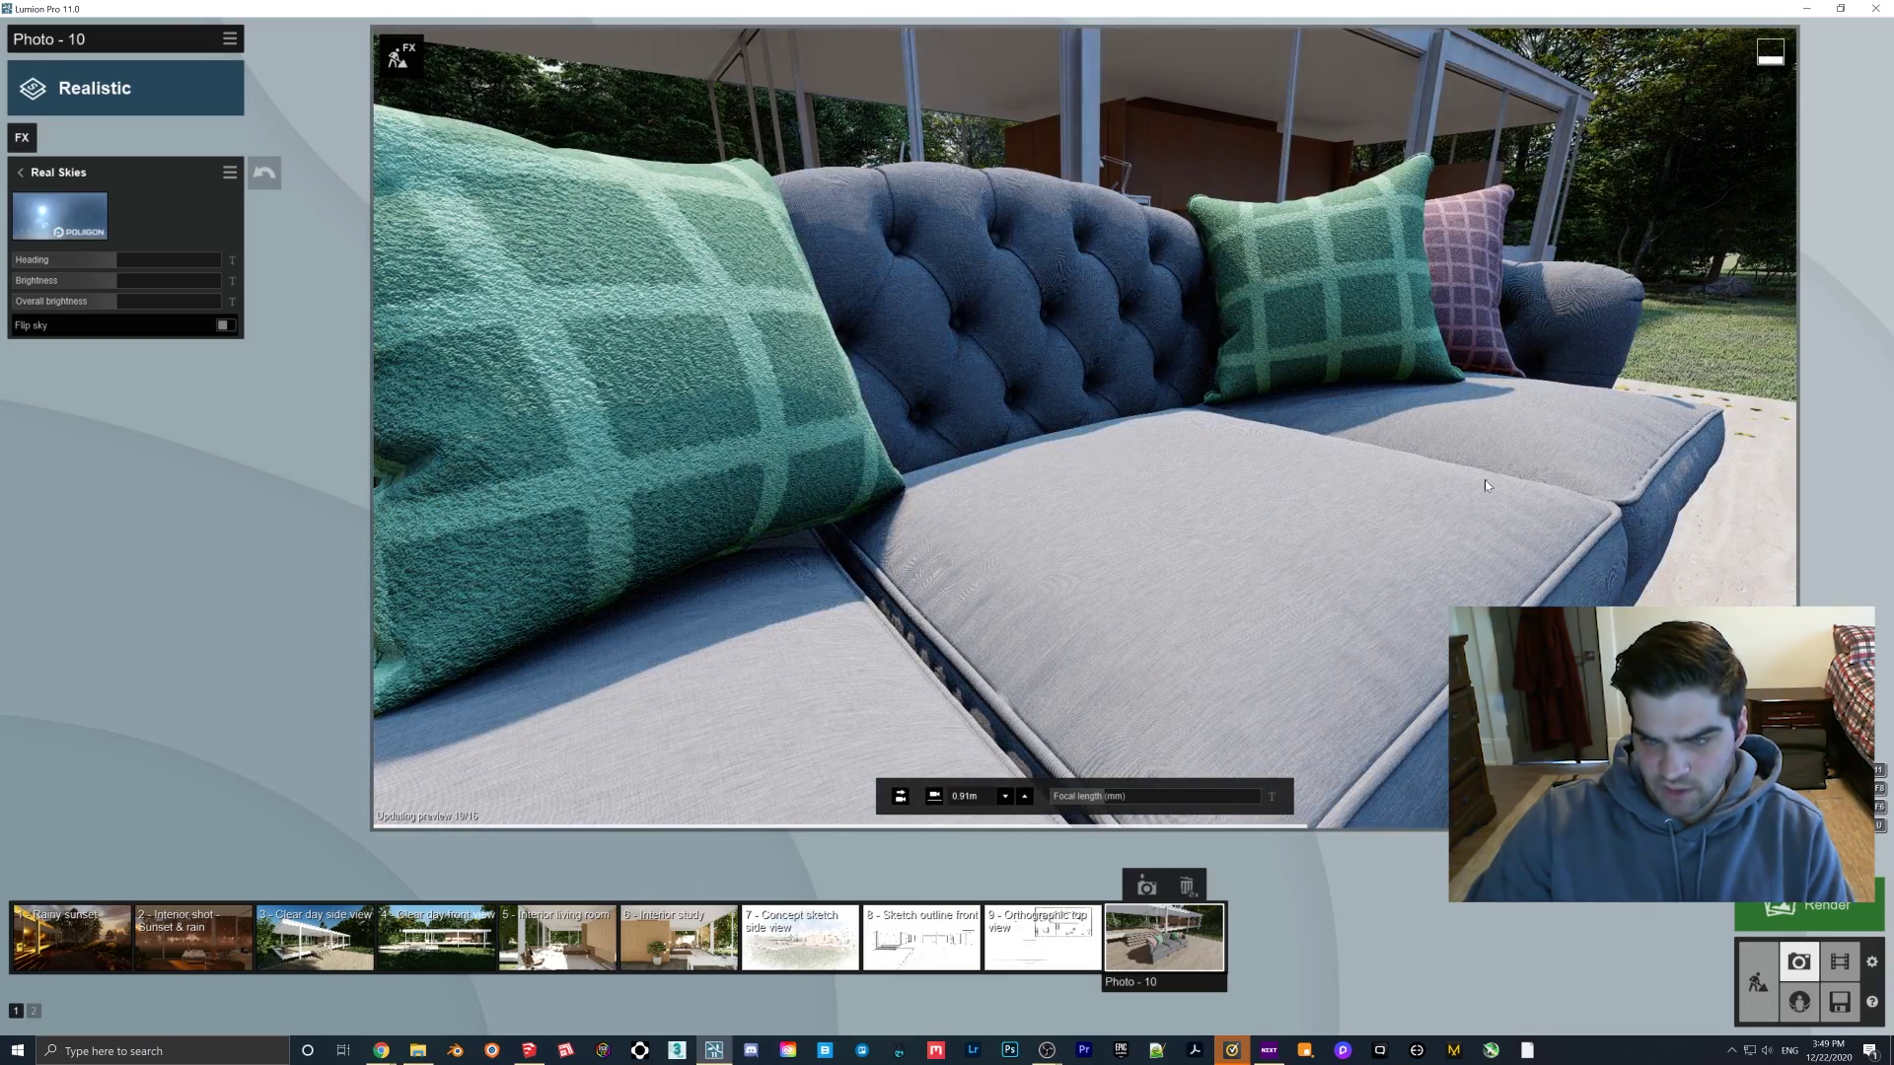
{"action": "scroll", "coordinate": [1054, 574], "scroll_direction": "down", "scroll_amount": 3}
{"action": "scroll", "coordinate": [1054, 574], "scroll_direction": "down", "scroll_amount": 10}
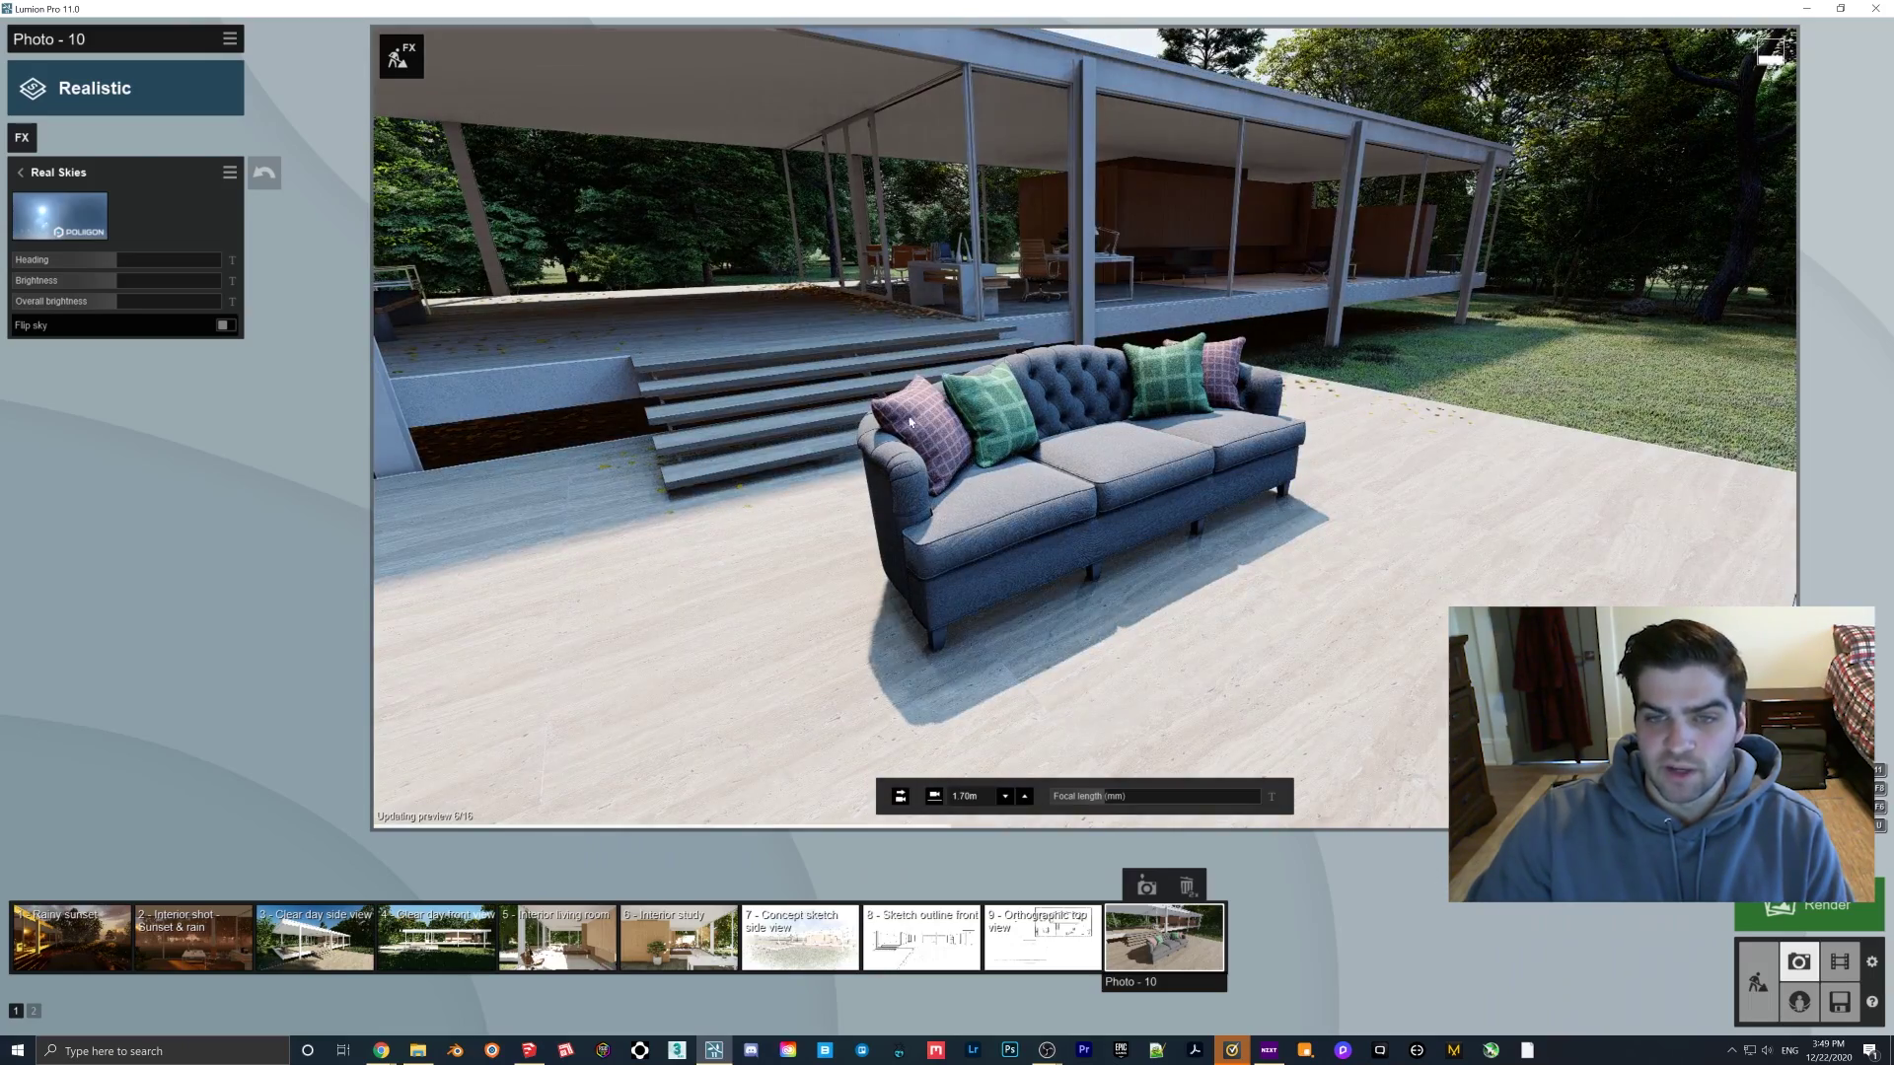
Step: Return to build mode and delete the Viktoria sofa from the terrace
{"action": "left_click", "coordinate": [1759, 961]}
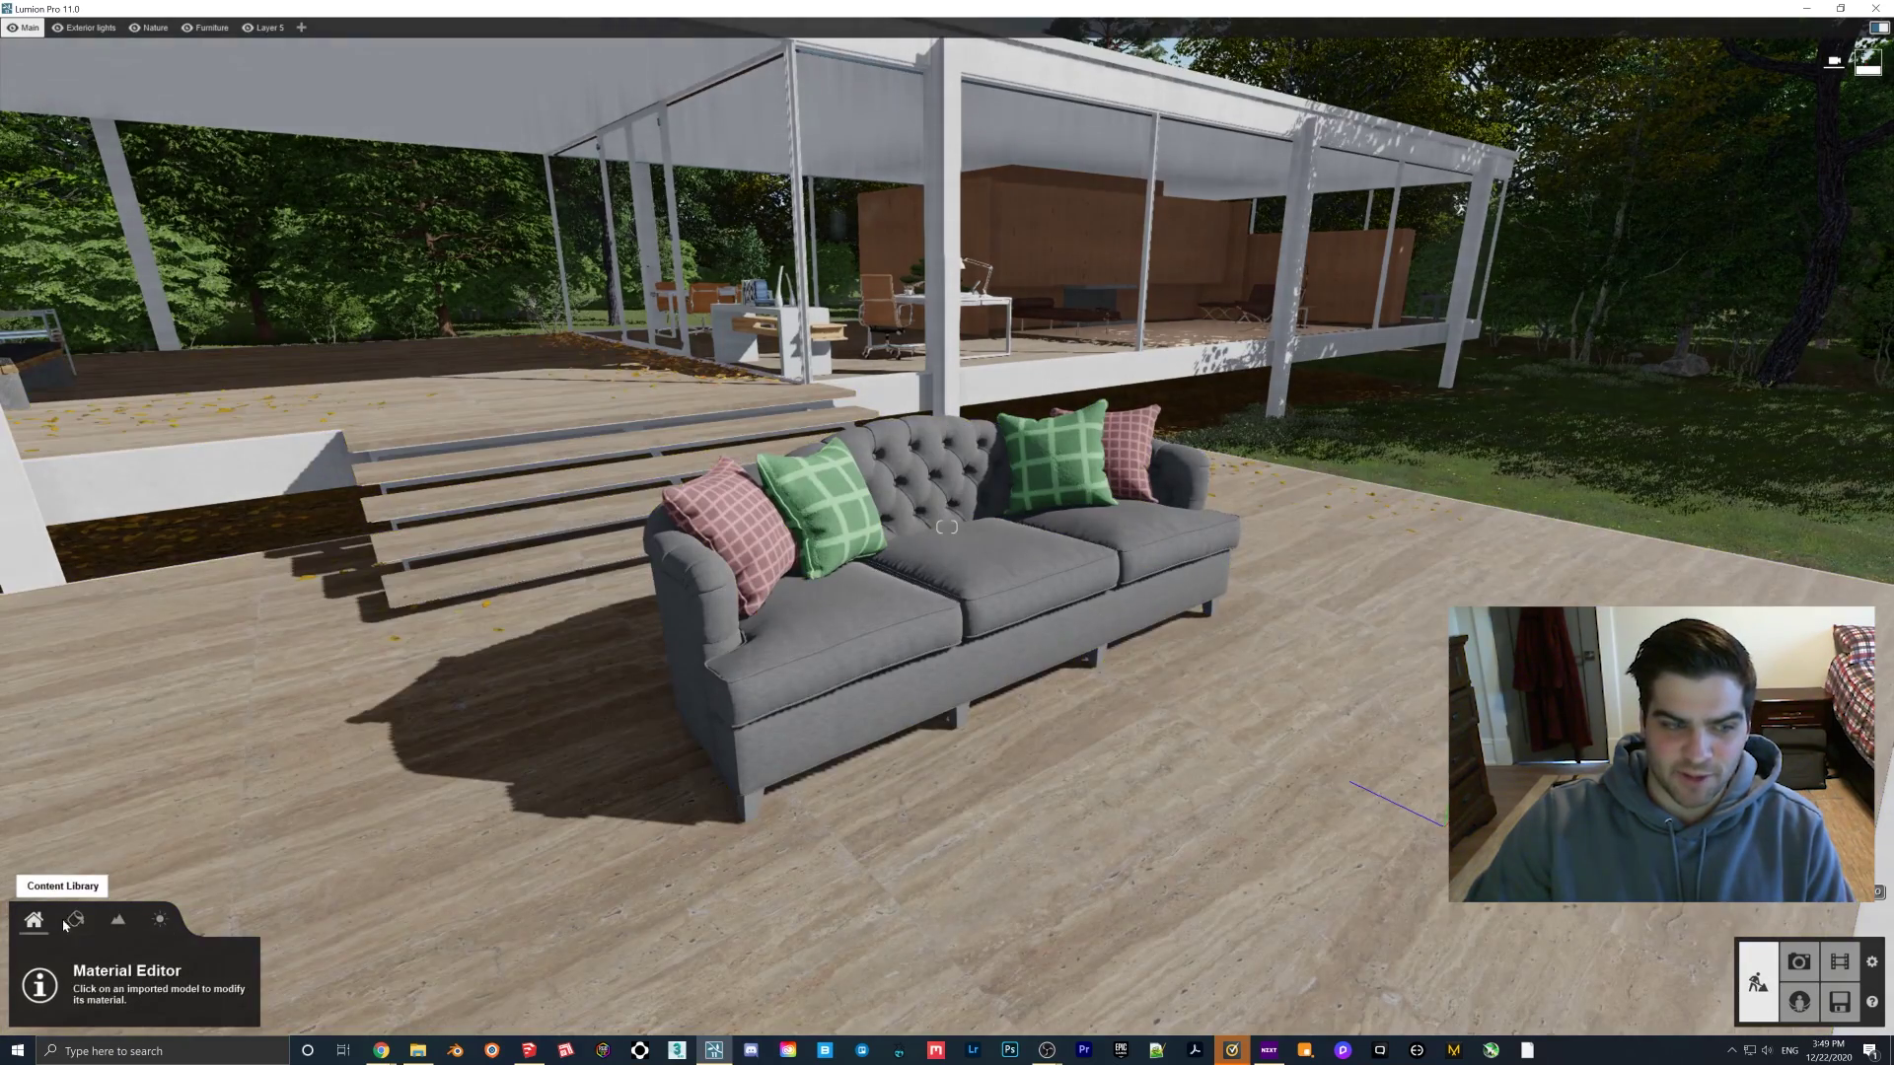
{"action": "left_click", "coordinate": [39, 920]}
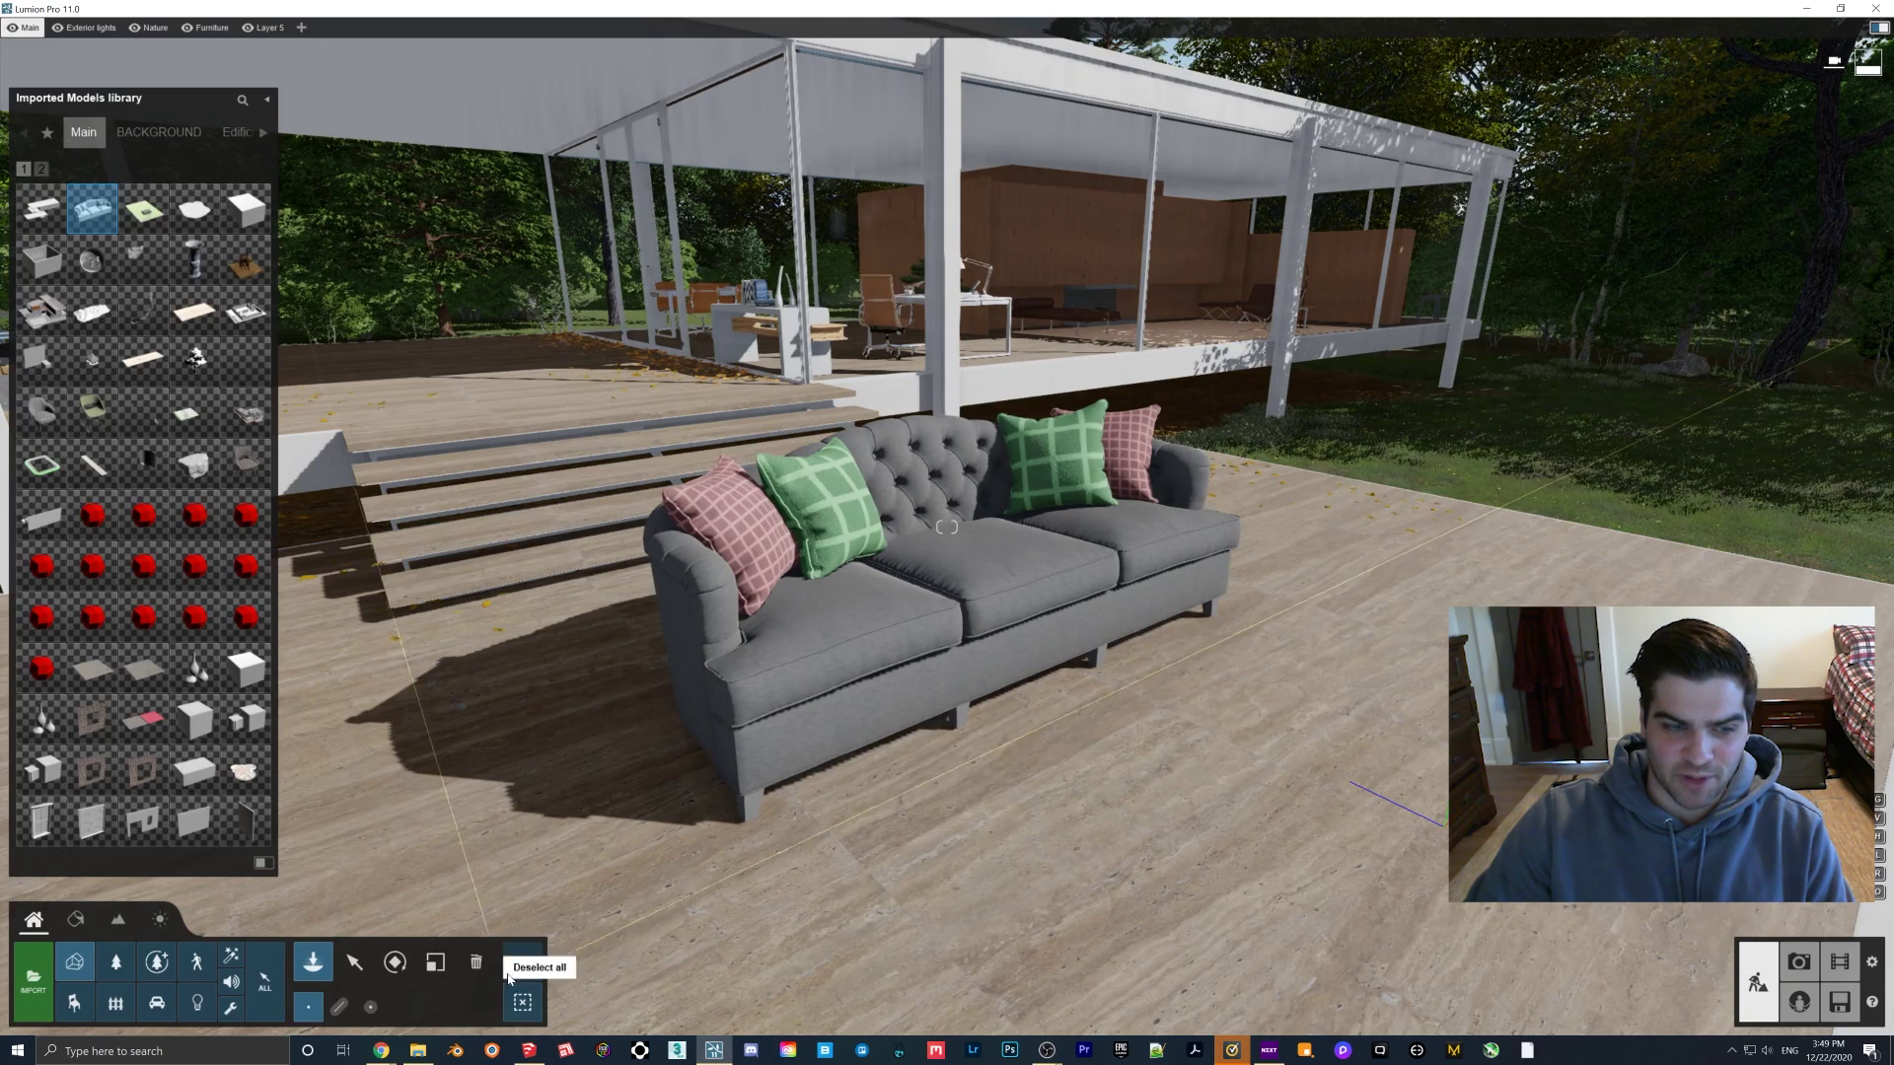
{"action": "left_click", "coordinate": [476, 961]}
{"action": "left_click", "coordinate": [947, 691]}
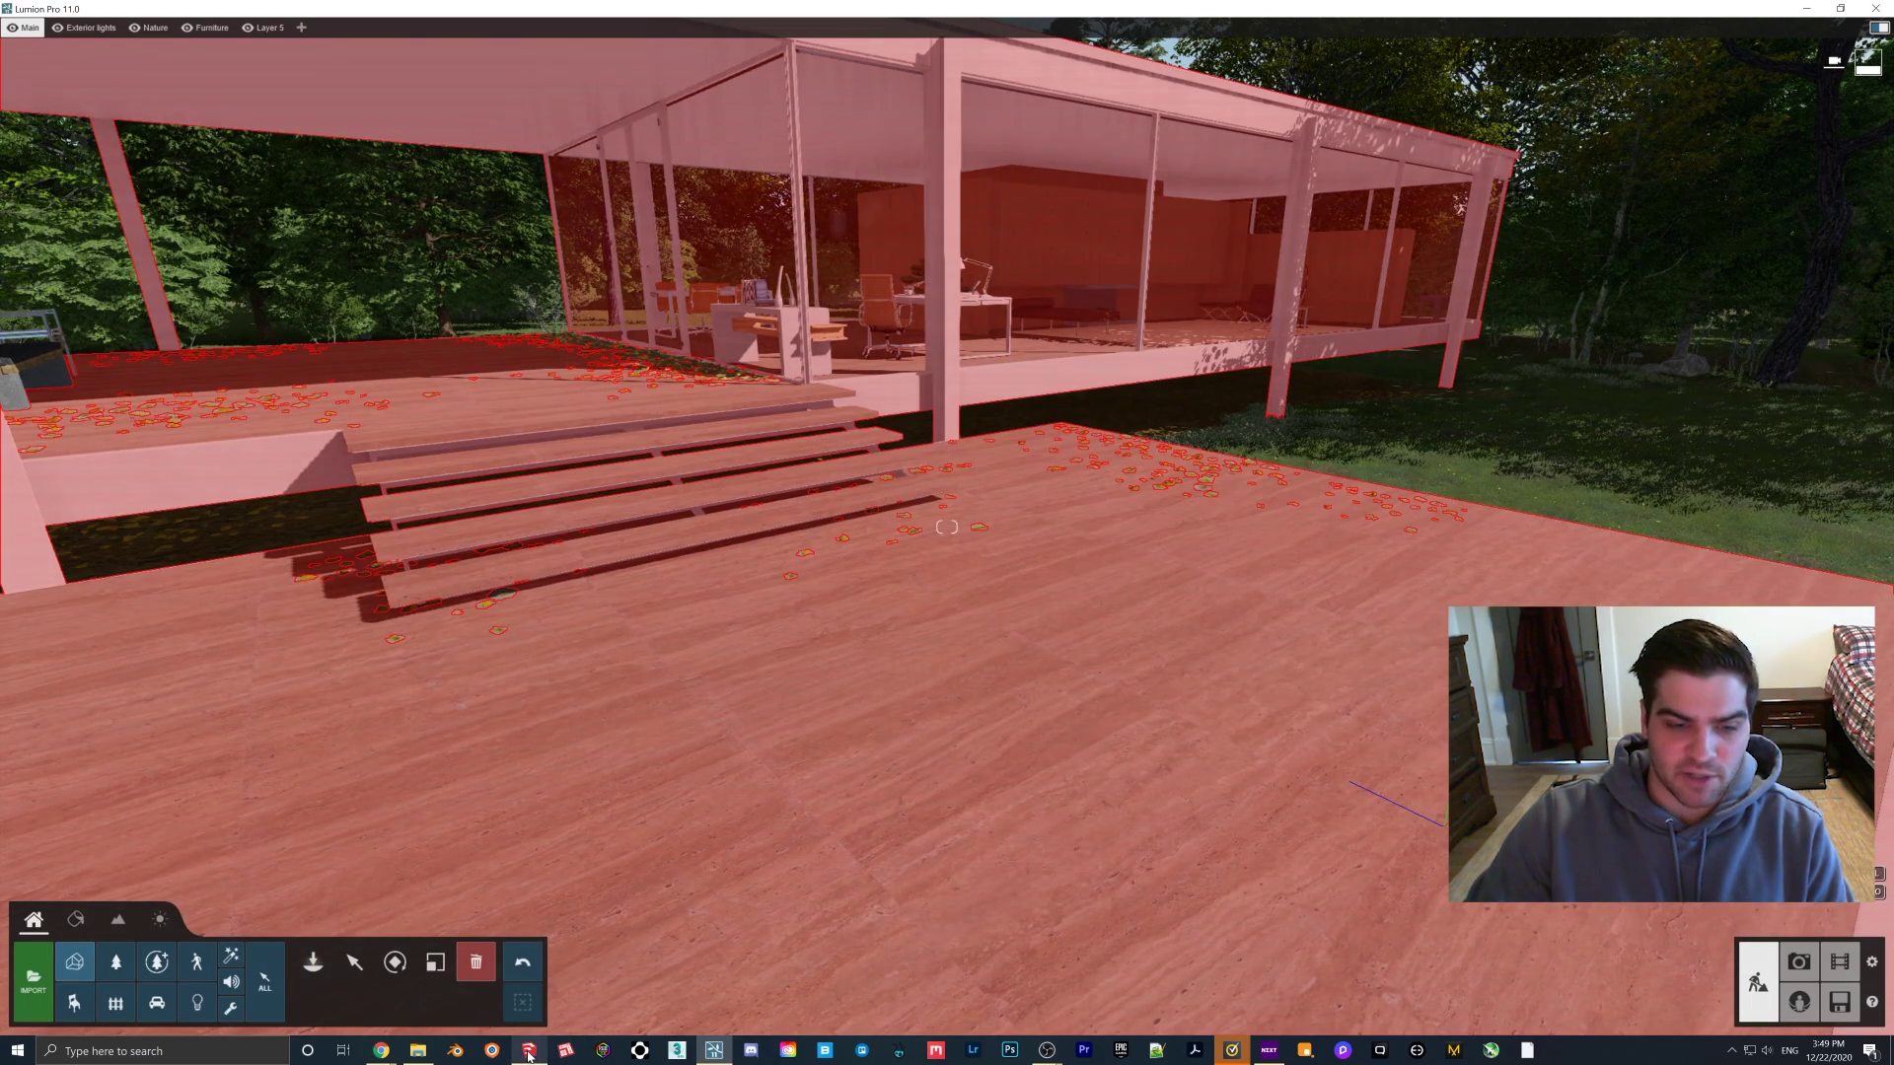
Step: Switch to SketchUp and view the original Viktoria sofa model from its front-left side
{"action": "left_click", "coordinate": [528, 1053]}
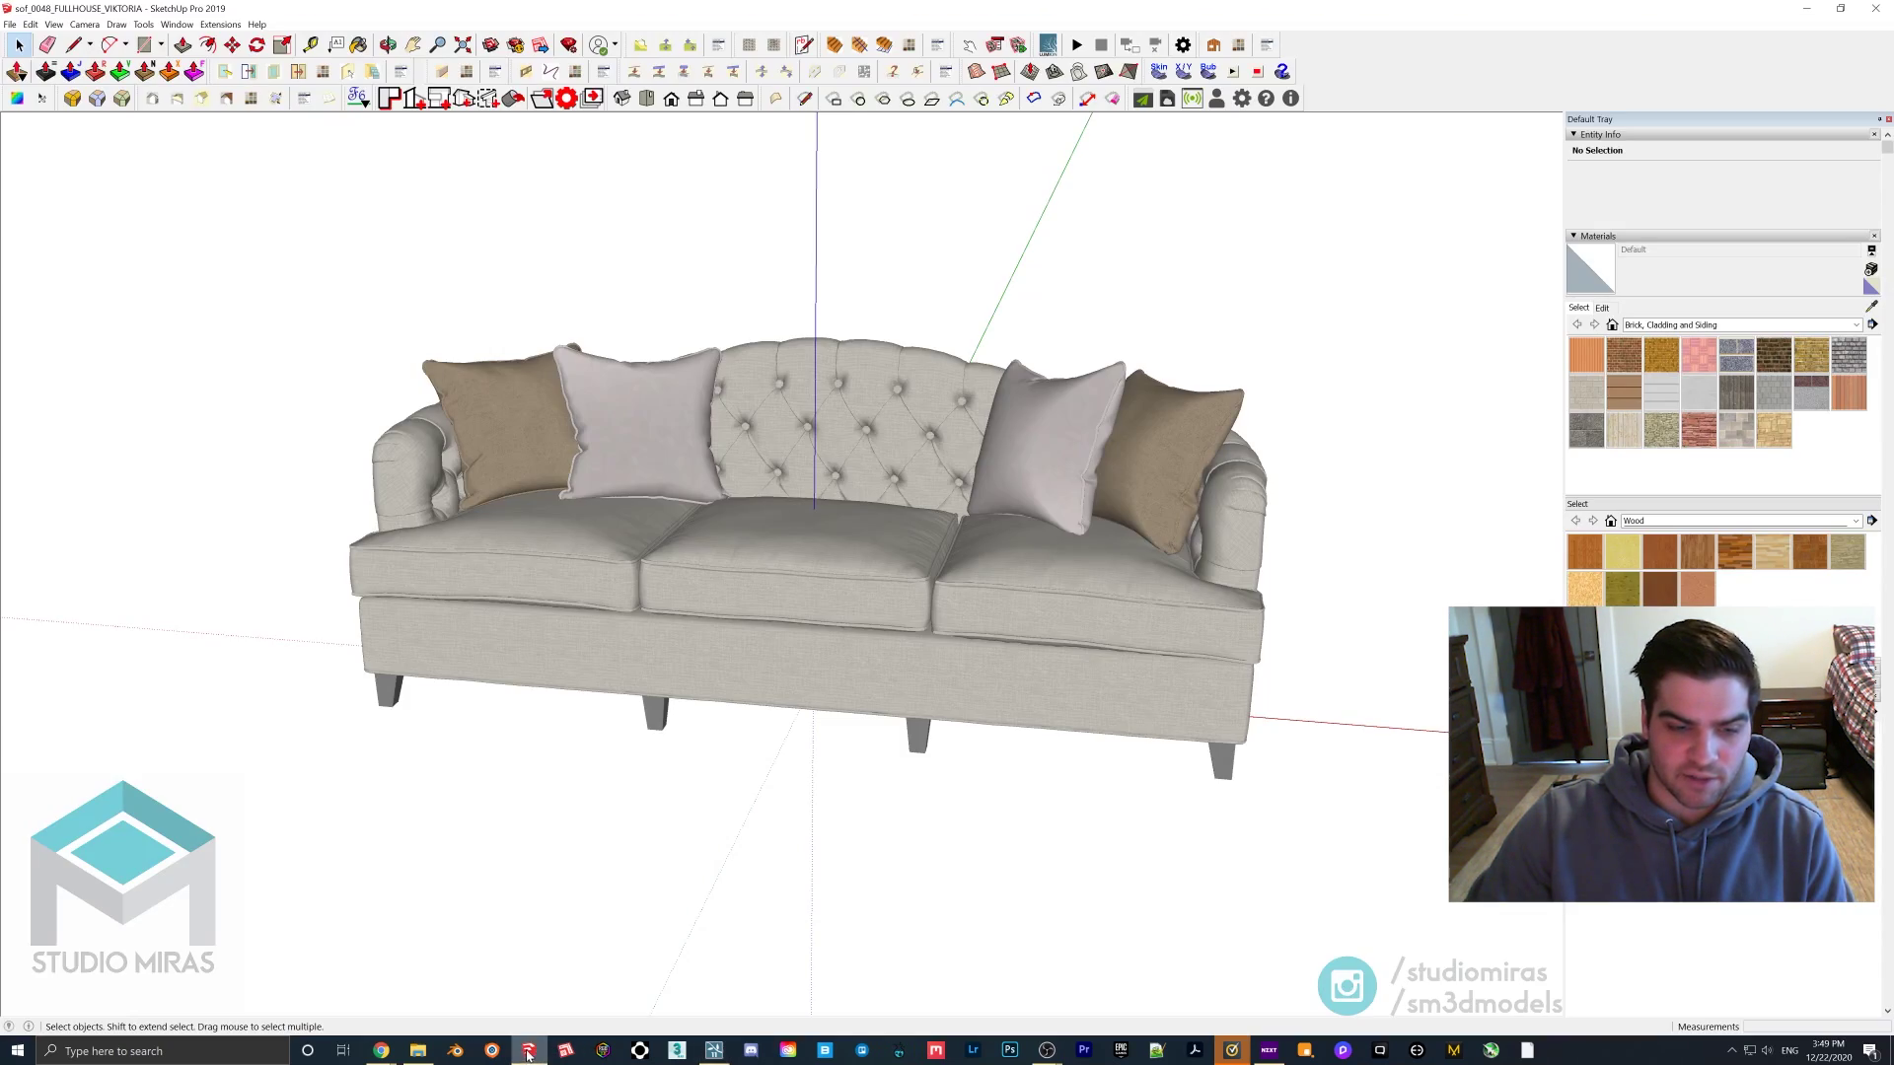
{"action": "mouse_move", "coordinate": [785, 511]}
{"action": "middle_mouse_down"}
{"action": "mouse_move", "coordinate": [1086, 512]}
{"action": "mouse_move", "coordinate": [955, 511]}
{"action": "middle_mouse_up"}
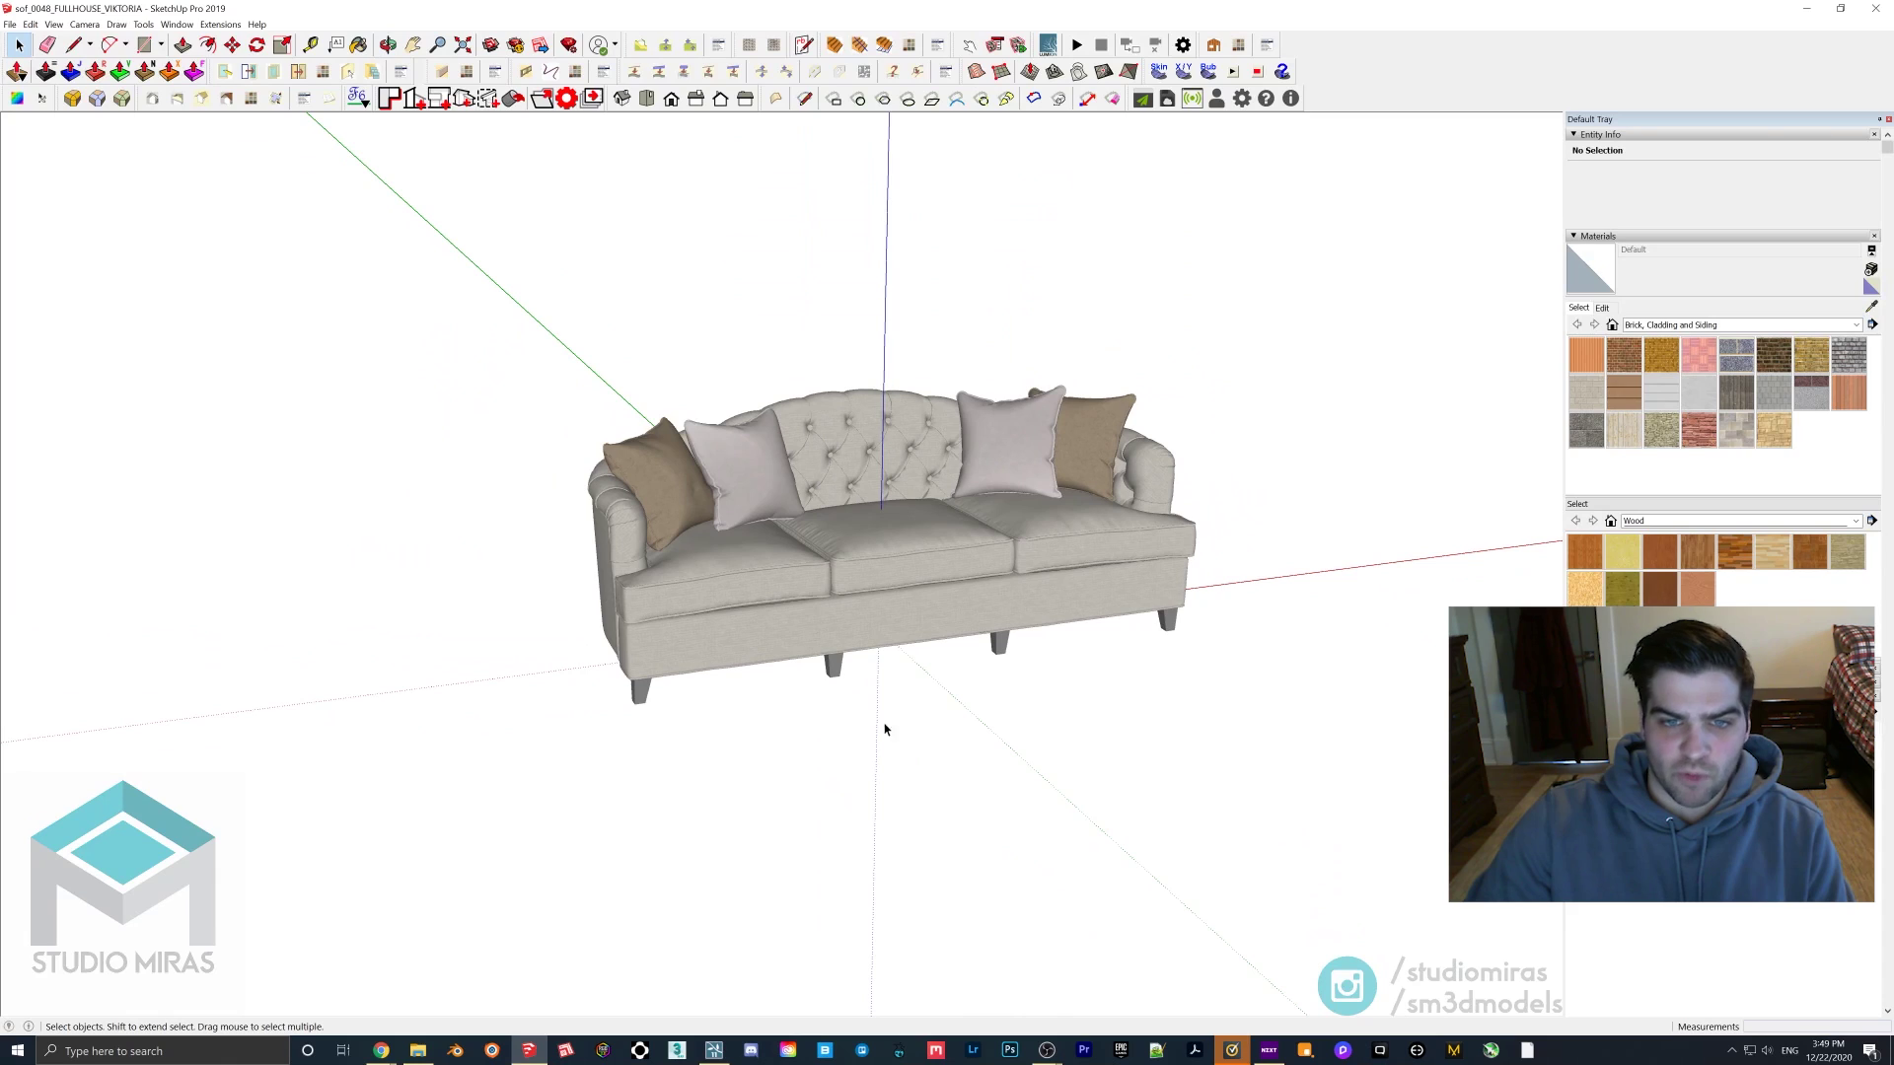
{"action": "scroll", "coordinate": [629, 545], "scroll_direction": "up", "scroll_amount": 3}
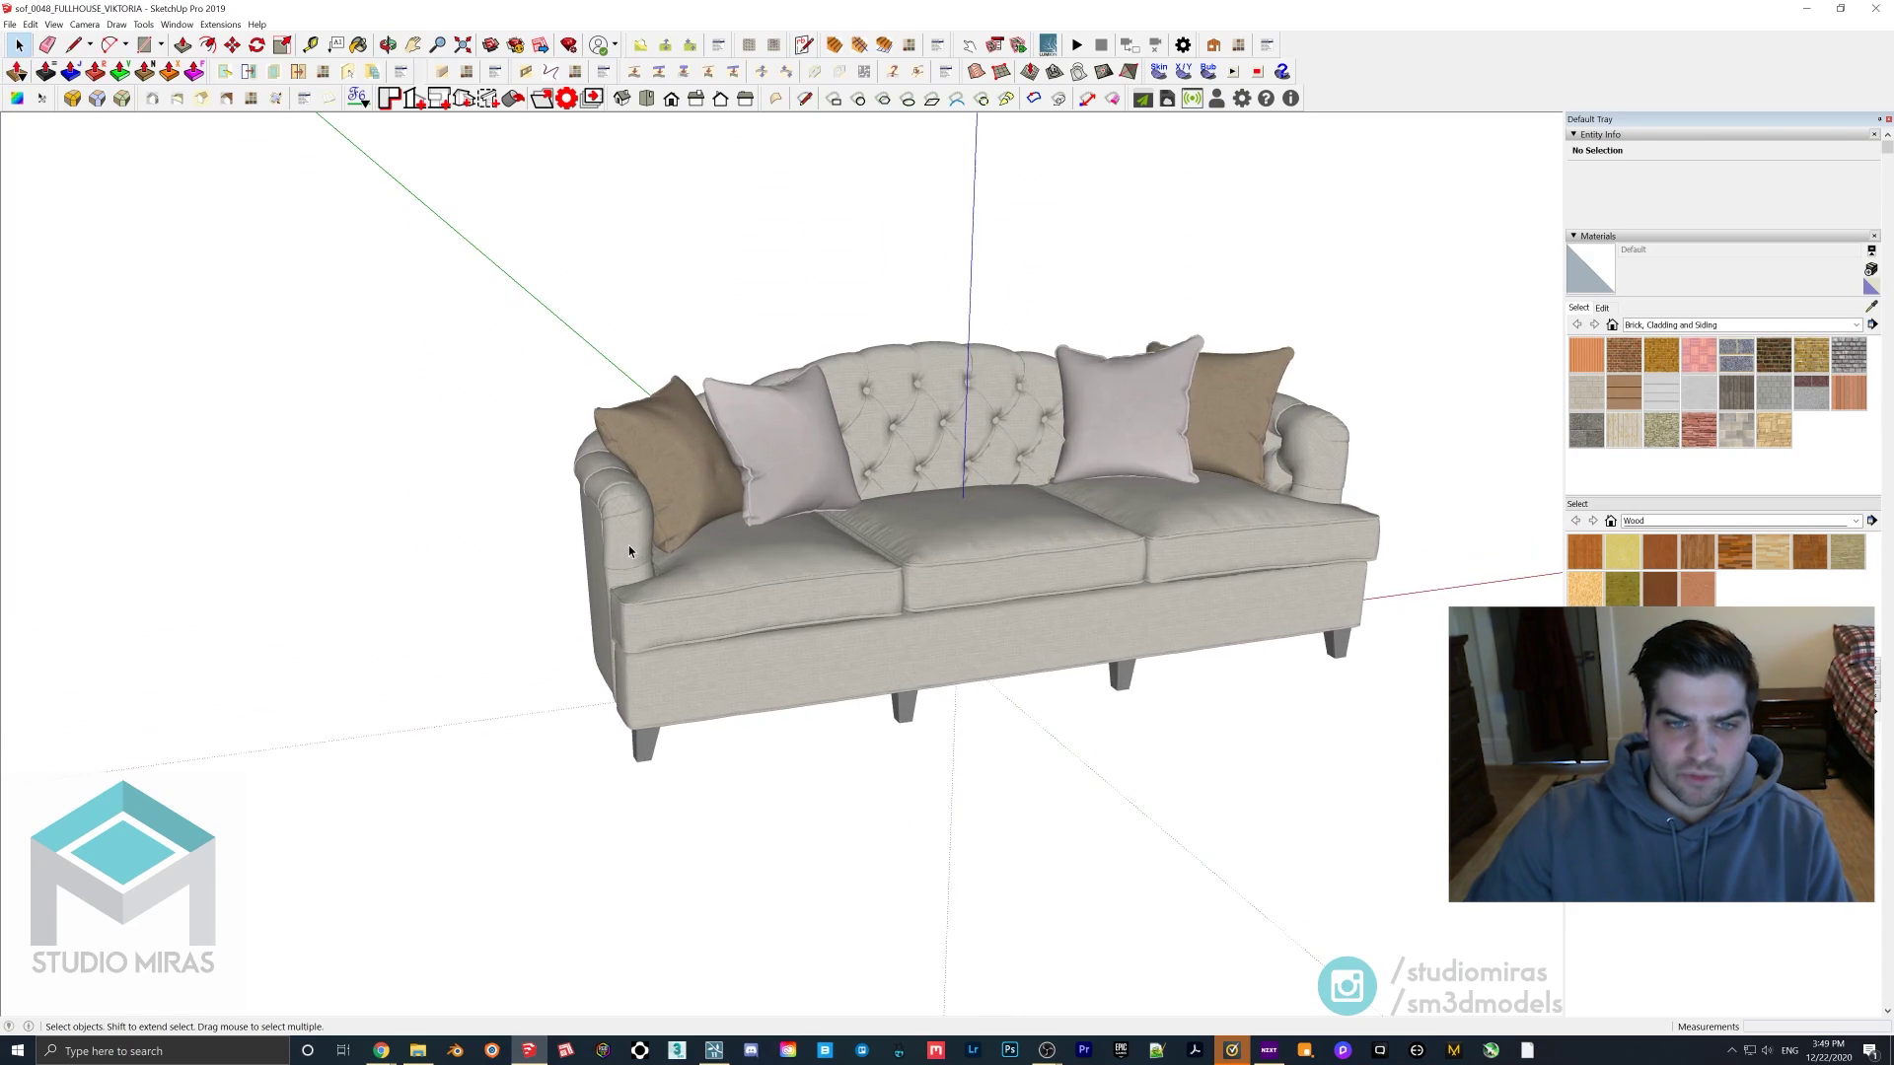
Step: Switch to Blender and import the Viktoria sofa's SketchUp file from the Sketchup folder on the desktop
{"action": "left_click", "coordinate": [466, 1056]}
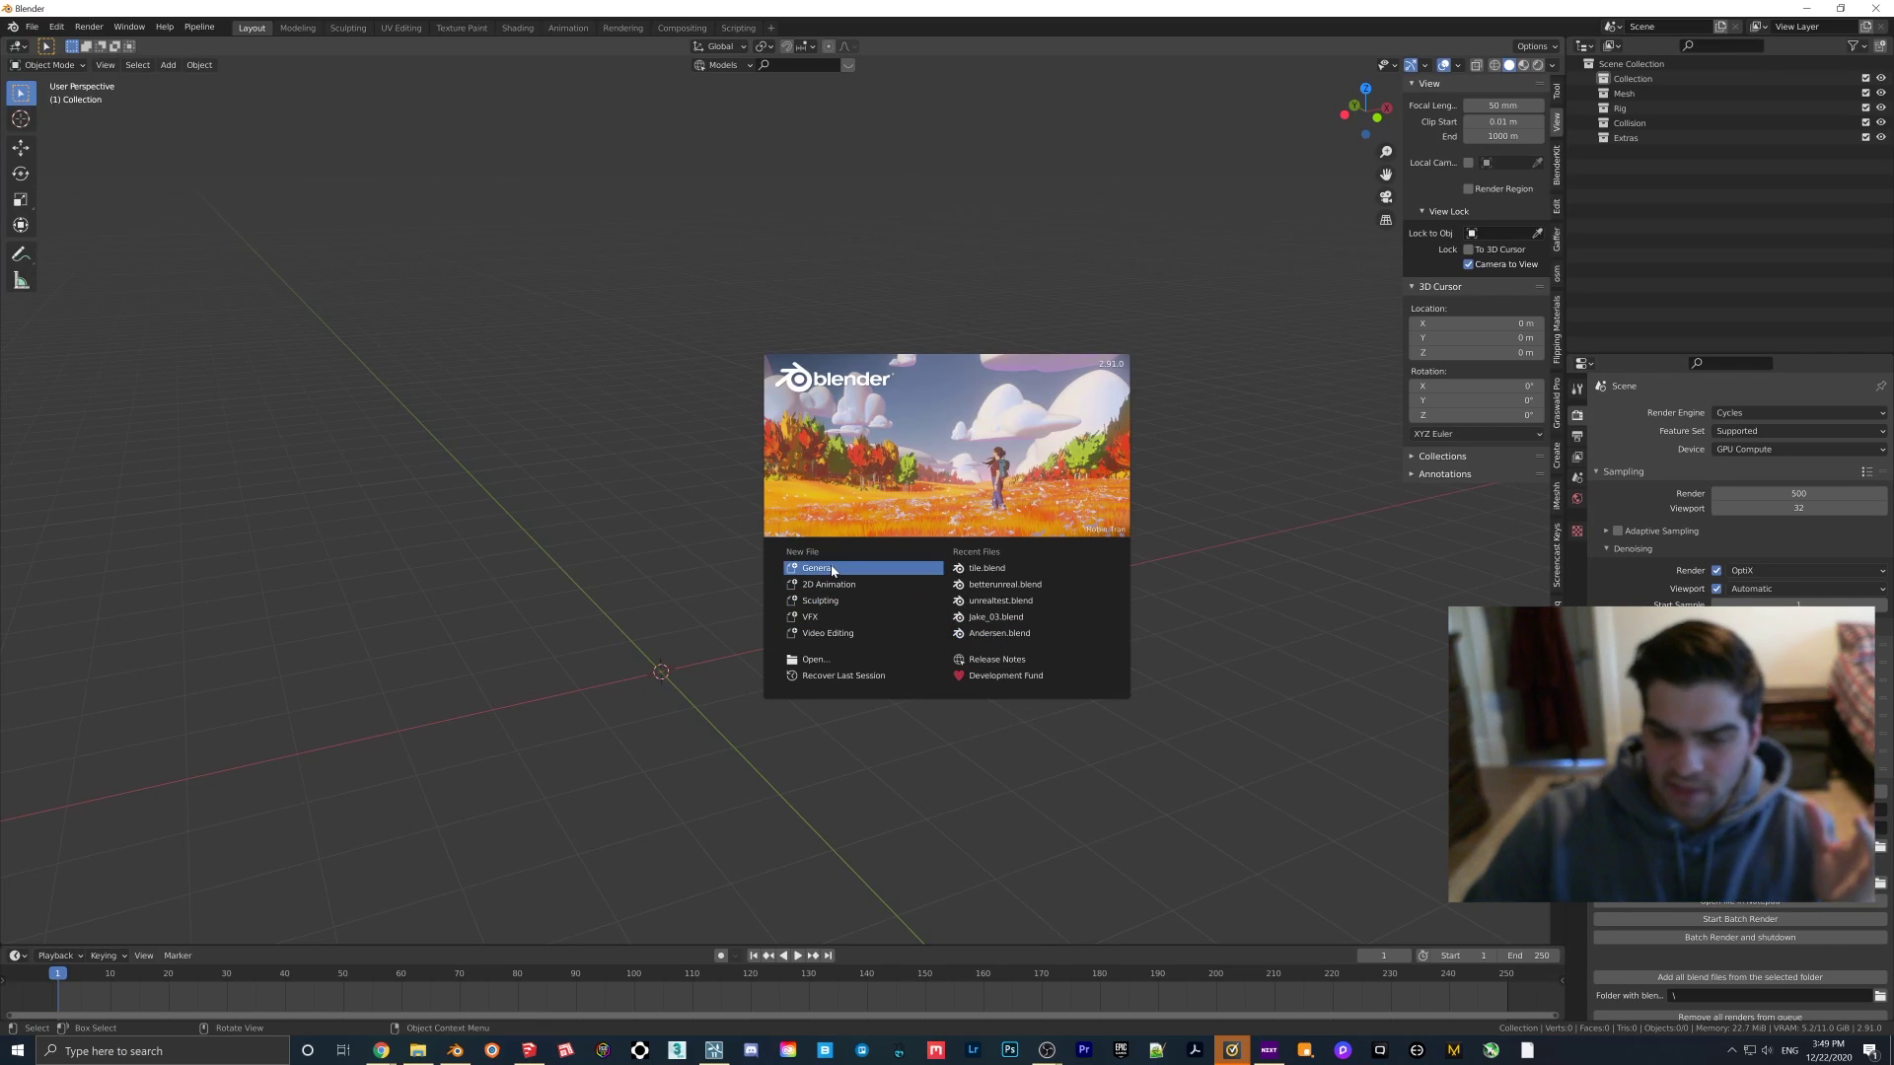
{"action": "left_click", "coordinate": [612, 414]}
{"action": "left_click", "coordinate": [33, 27]}
{"action": "mouse_move", "coordinate": [49, 231]}
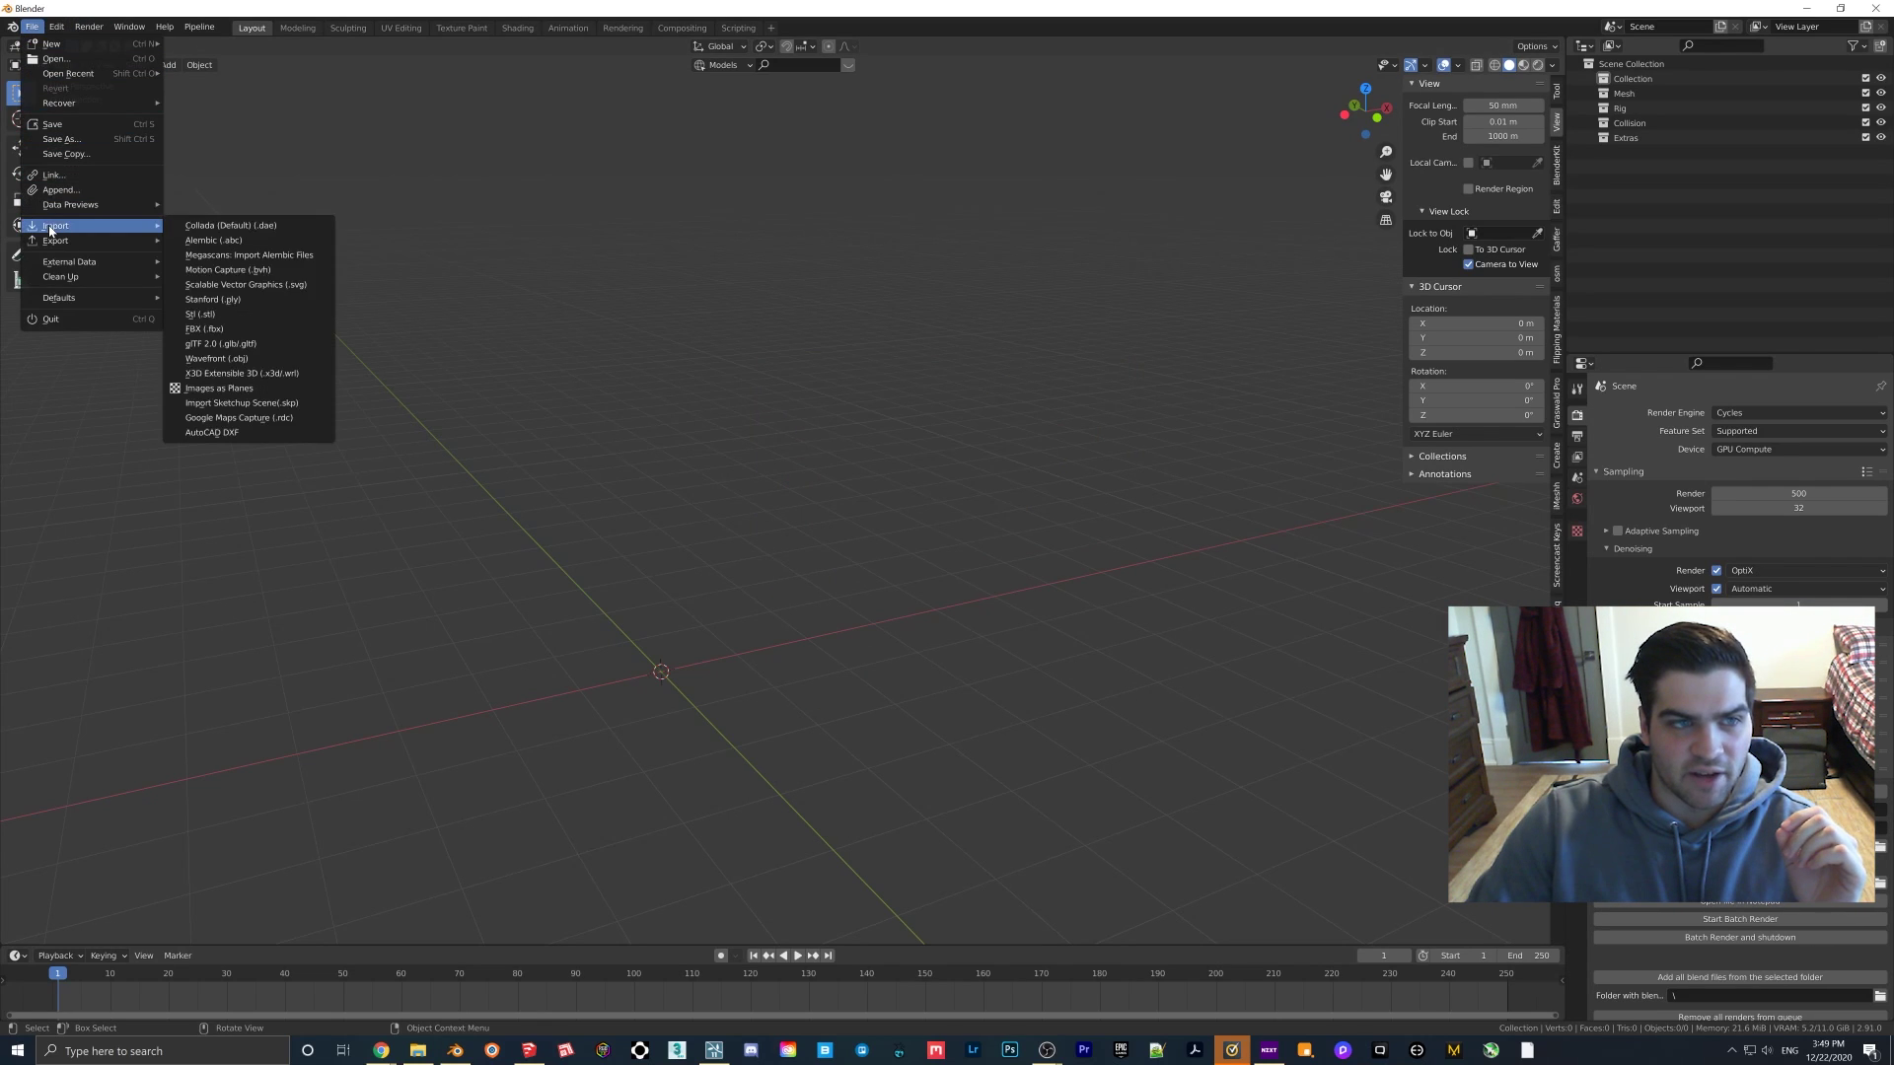
{"action": "left_click", "coordinate": [260, 405]}
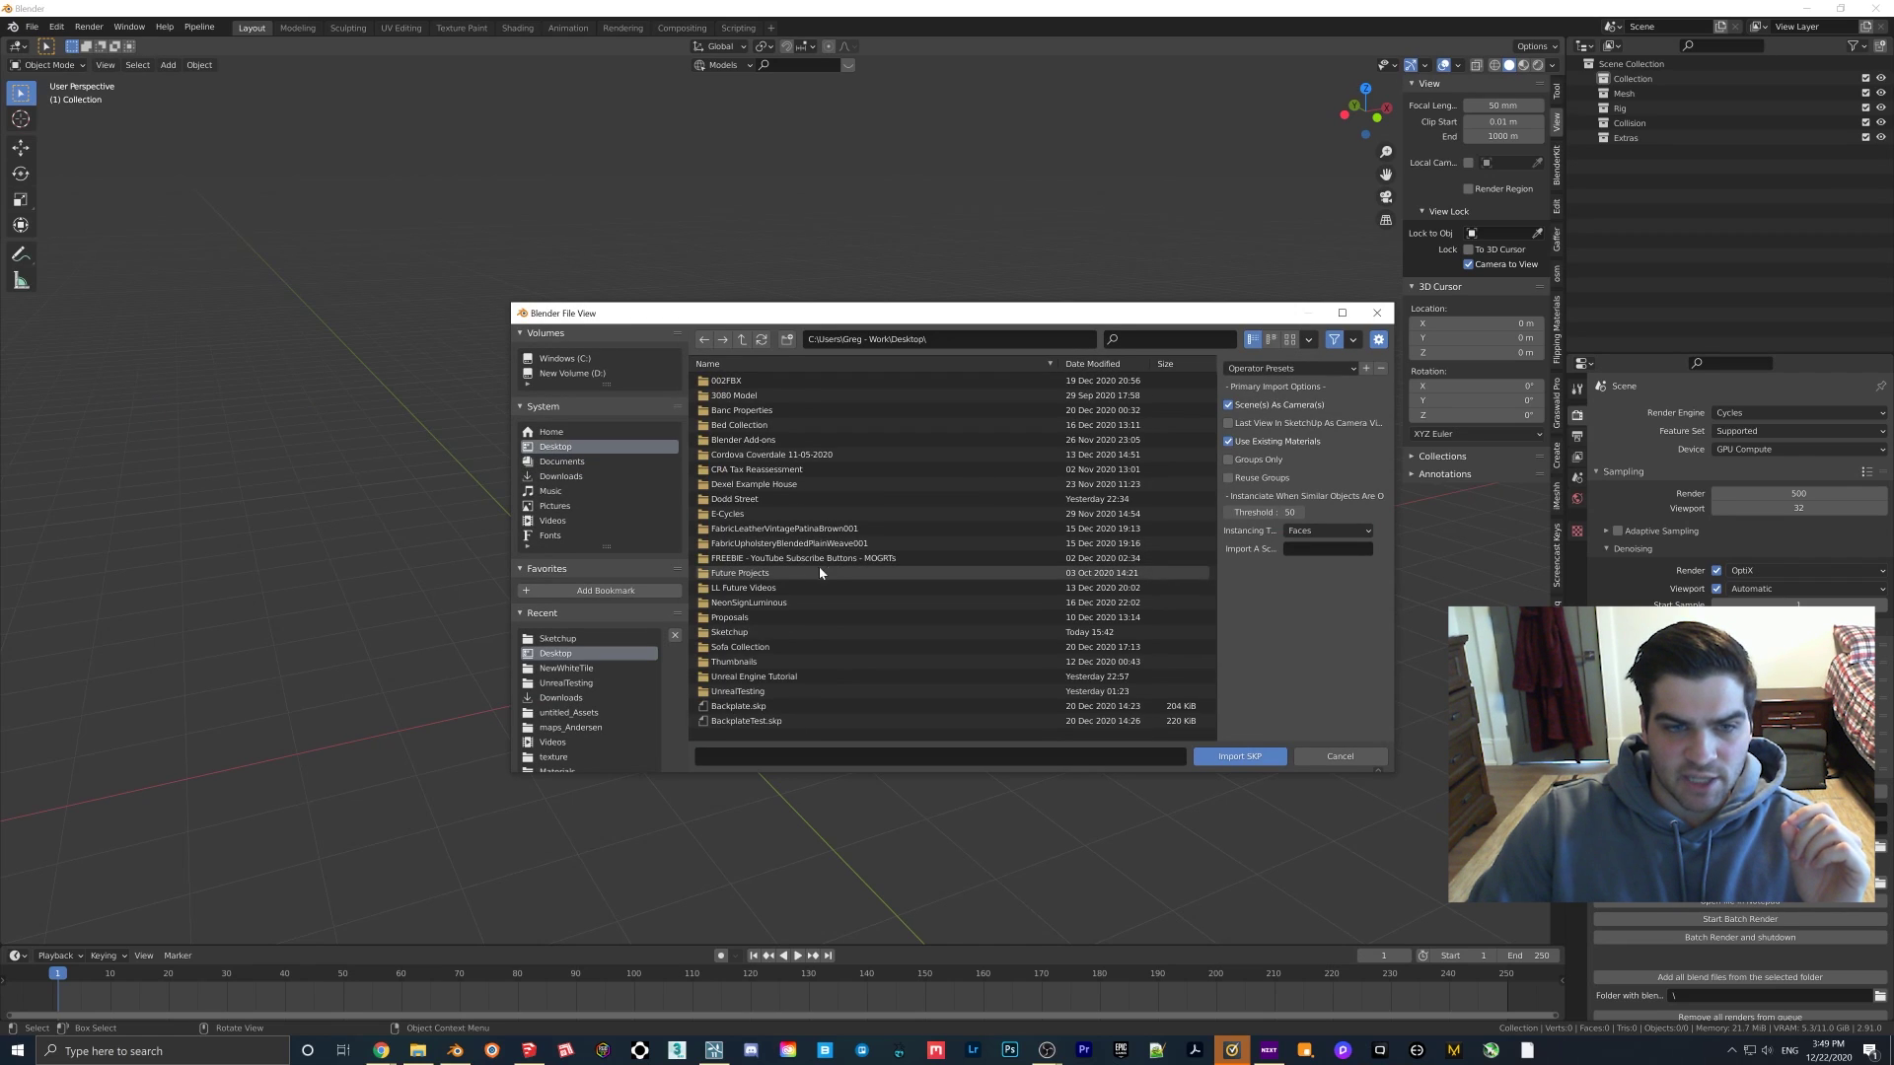
{"action": "left_click", "coordinate": [750, 632]}
{"action": "double_click", "coordinate": [757, 396]}
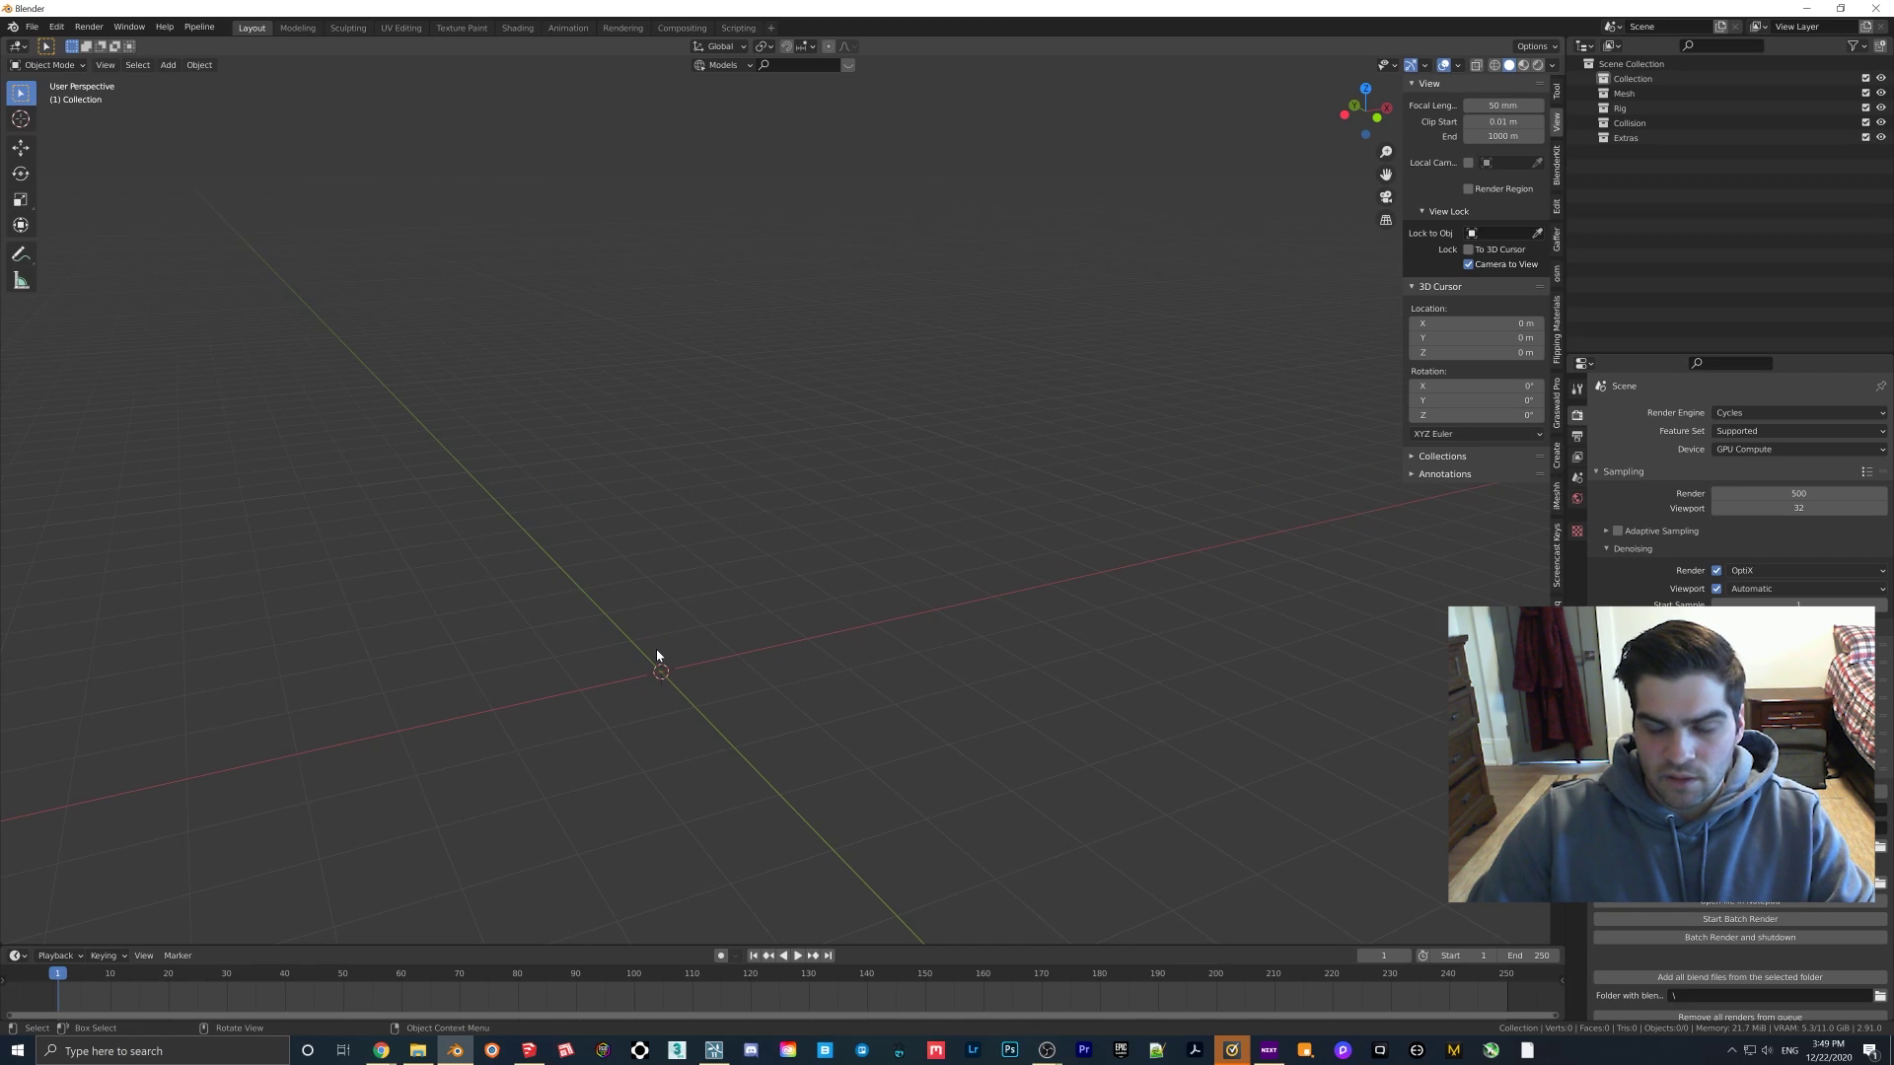
Step: Show the imported sofa in wireframe shading and then in Material Preview
{"action": "scroll", "coordinate": [626, 657], "scroll_direction": "up", "scroll_amount": 7}
{"action": "key", "text": "z"}
{"action": "mouse_move", "coordinate": [612, 657]}
{"action": "middle_mouse_down", "text": "shift"}
{"action": "mouse_move", "coordinate": [744, 625]}
{"action": "mouse_move", "coordinate": [663, 620]}
{"action": "mouse_move", "coordinate": [822, 548]}
{"action": "mouse_move", "coordinate": [754, 640]}
{"action": "mouse_move", "coordinate": [824, 547]}
{"action": "mouse_move", "coordinate": [996, 454]}
{"action": "middle_mouse_up", "text": "shift"}
{"action": "left_click", "coordinate": [645, 625]}
{"action": "scroll", "coordinate": [754, 640], "scroll_direction": "up", "scroll_amount": 4}
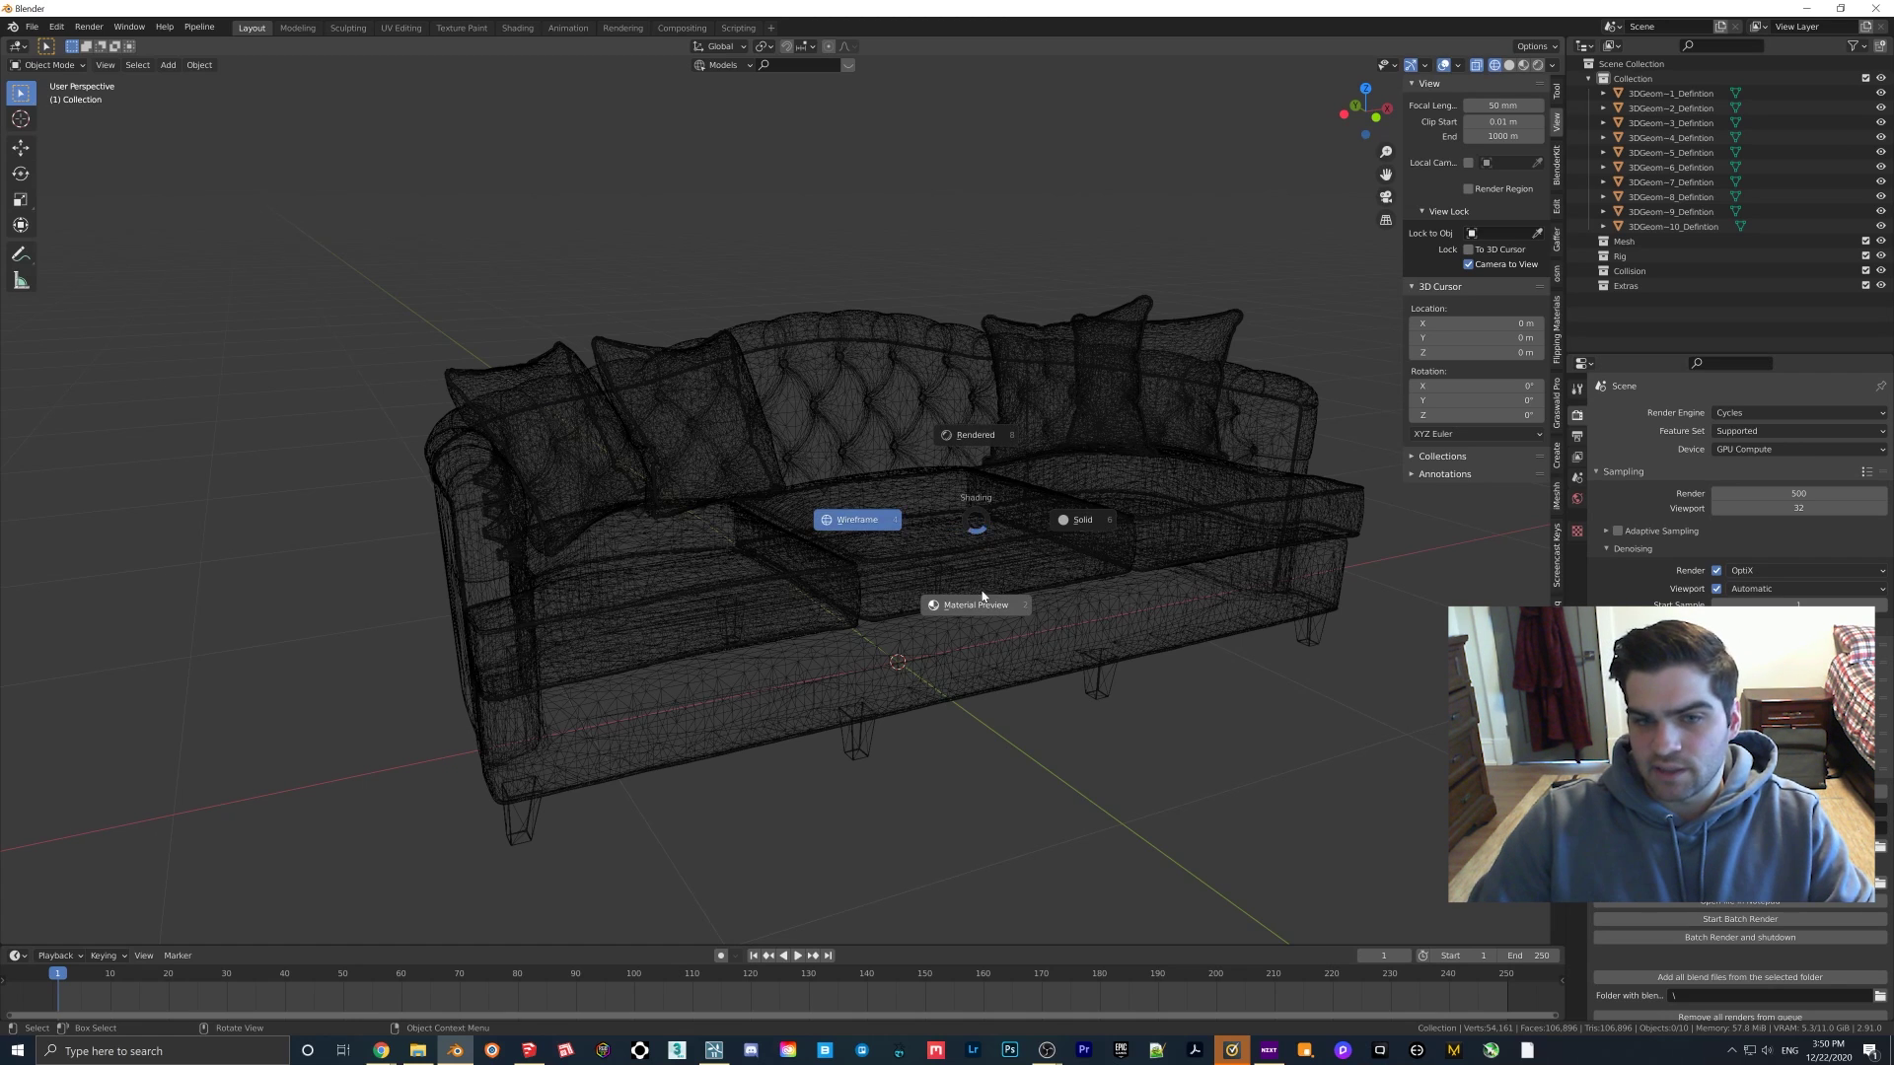
{"action": "key", "text": "2"}
Step: Examine the whole imported sofa from several angles in Material Preview
{"action": "mouse_move", "coordinate": [935, 523]}
{"action": "middle_mouse_down"}
{"action": "mouse_move", "coordinate": [850, 523]}
{"action": "mouse_move", "coordinate": [779, 410]}
{"action": "middle_mouse_up"}
{"action": "scroll", "coordinate": [779, 411], "scroll_direction": "up", "scroll_amount": 4}
{"action": "scroll", "coordinate": [888, 444], "scroll_direction": "down", "scroll_amount": 5}
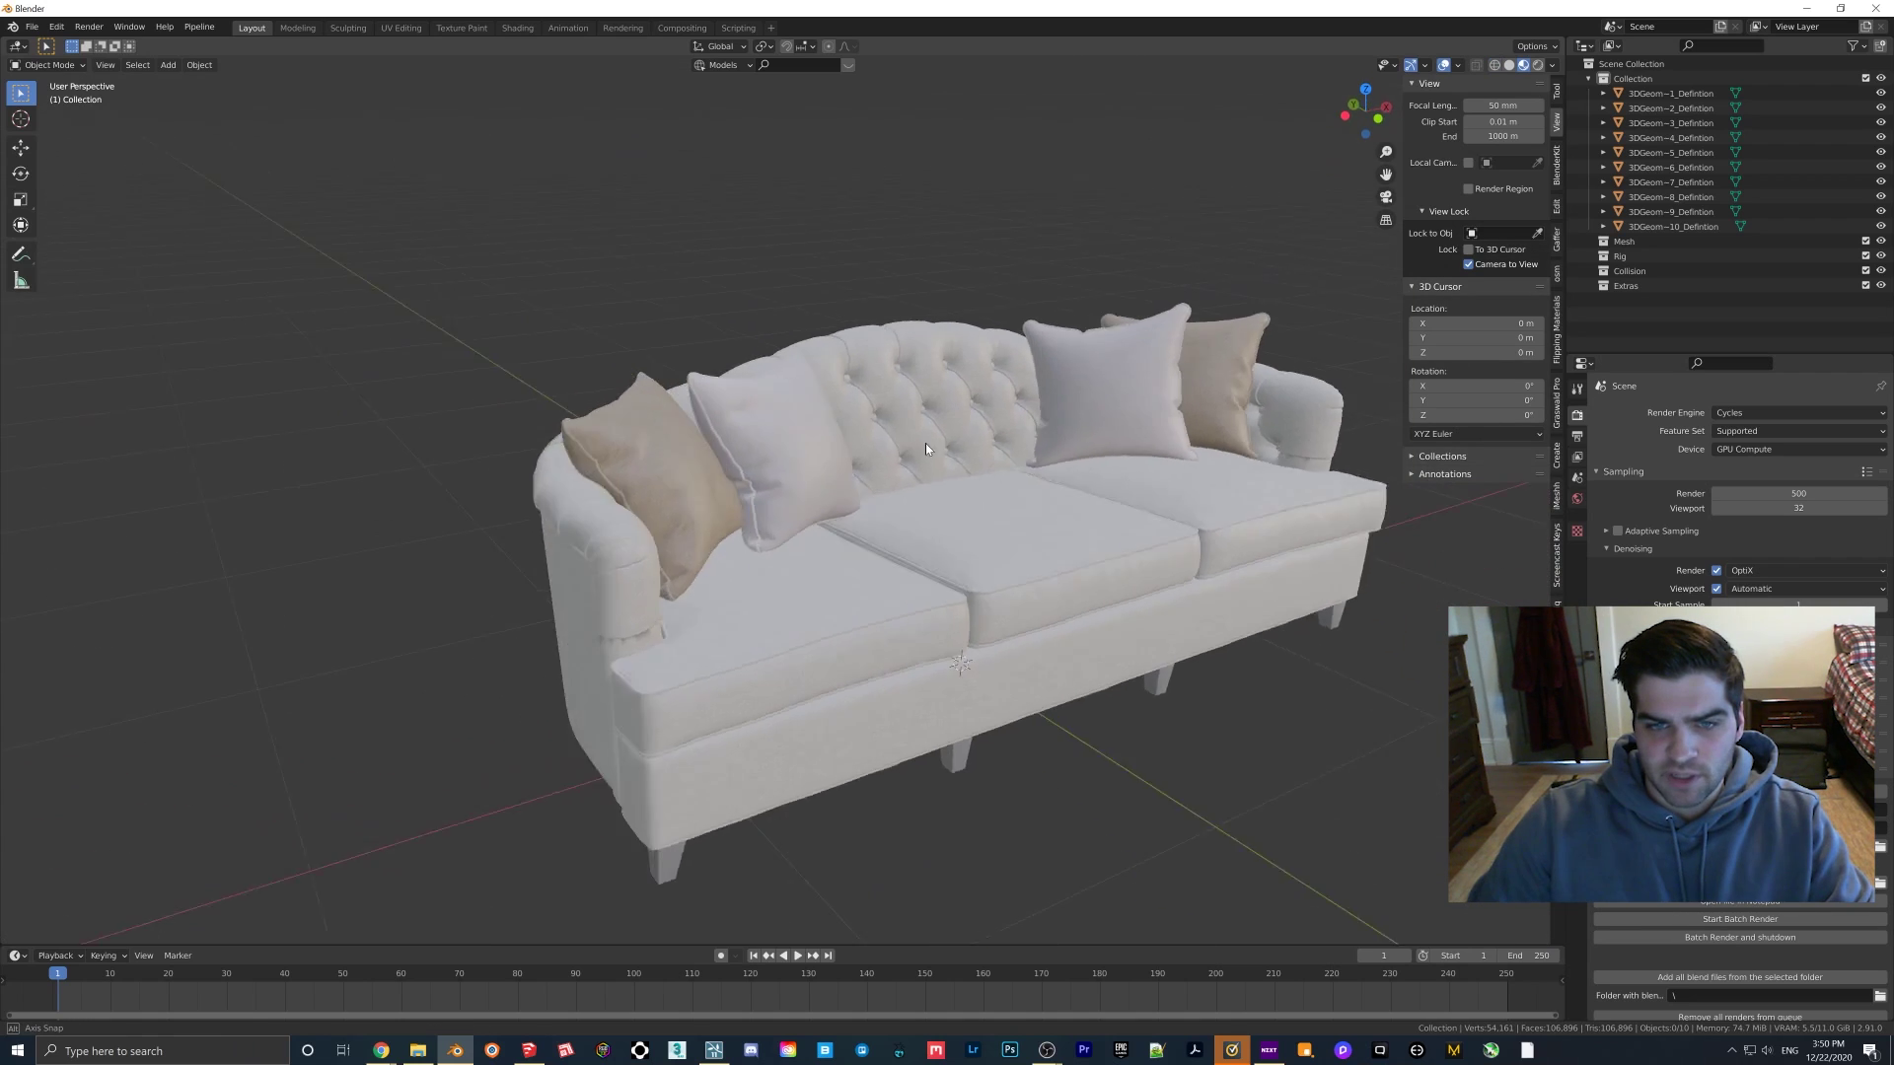
{"action": "middle_click_drag", "start_coordinate": [925, 442], "coordinate": [987, 434]}
{"action": "middle_click_drag", "start_coordinate": [1110, 504], "coordinate": [869, 543]}
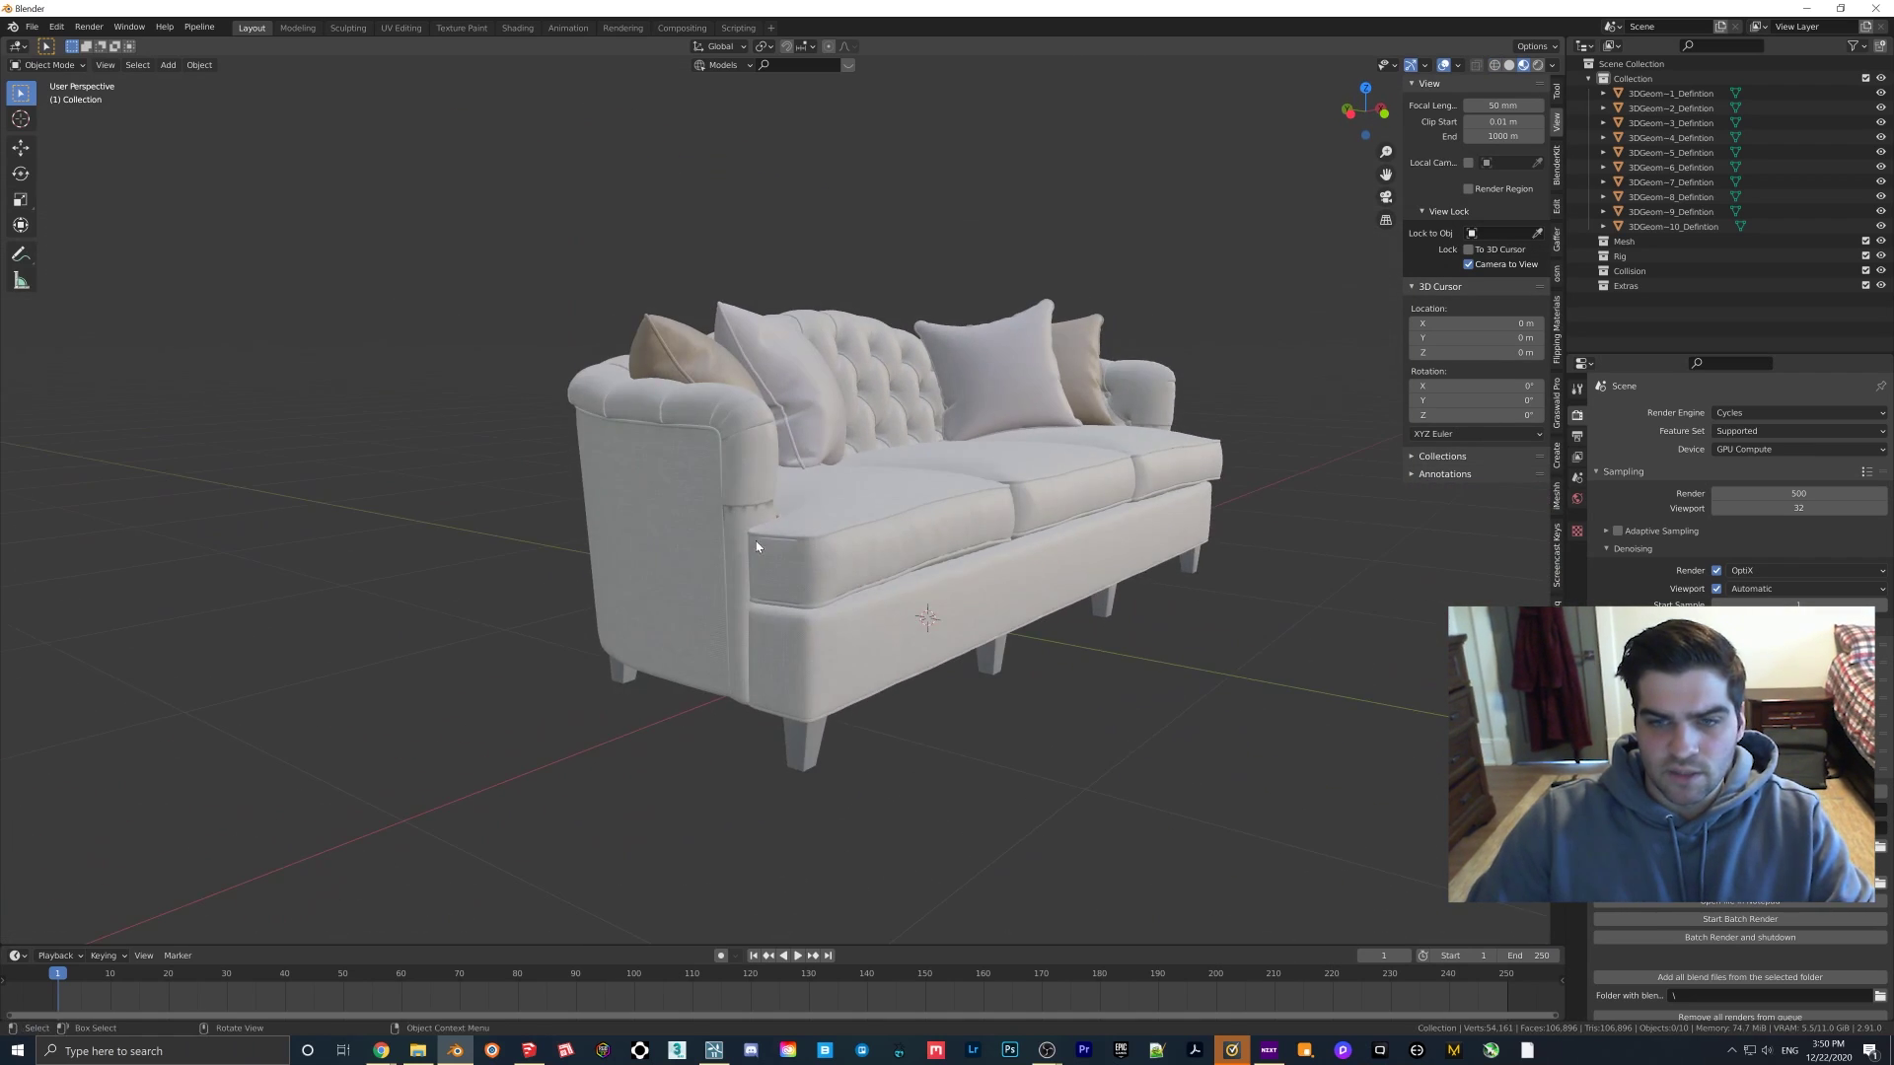
Step: Examine the fabric texture mapping up close on the sofa's arm and outer side panel
{"action": "scroll", "coordinate": [911, 541], "scroll_direction": "up", "scroll_amount": 5}
{"action": "middle_click_drag", "start_coordinate": [677, 532], "coordinate": [675, 439]}
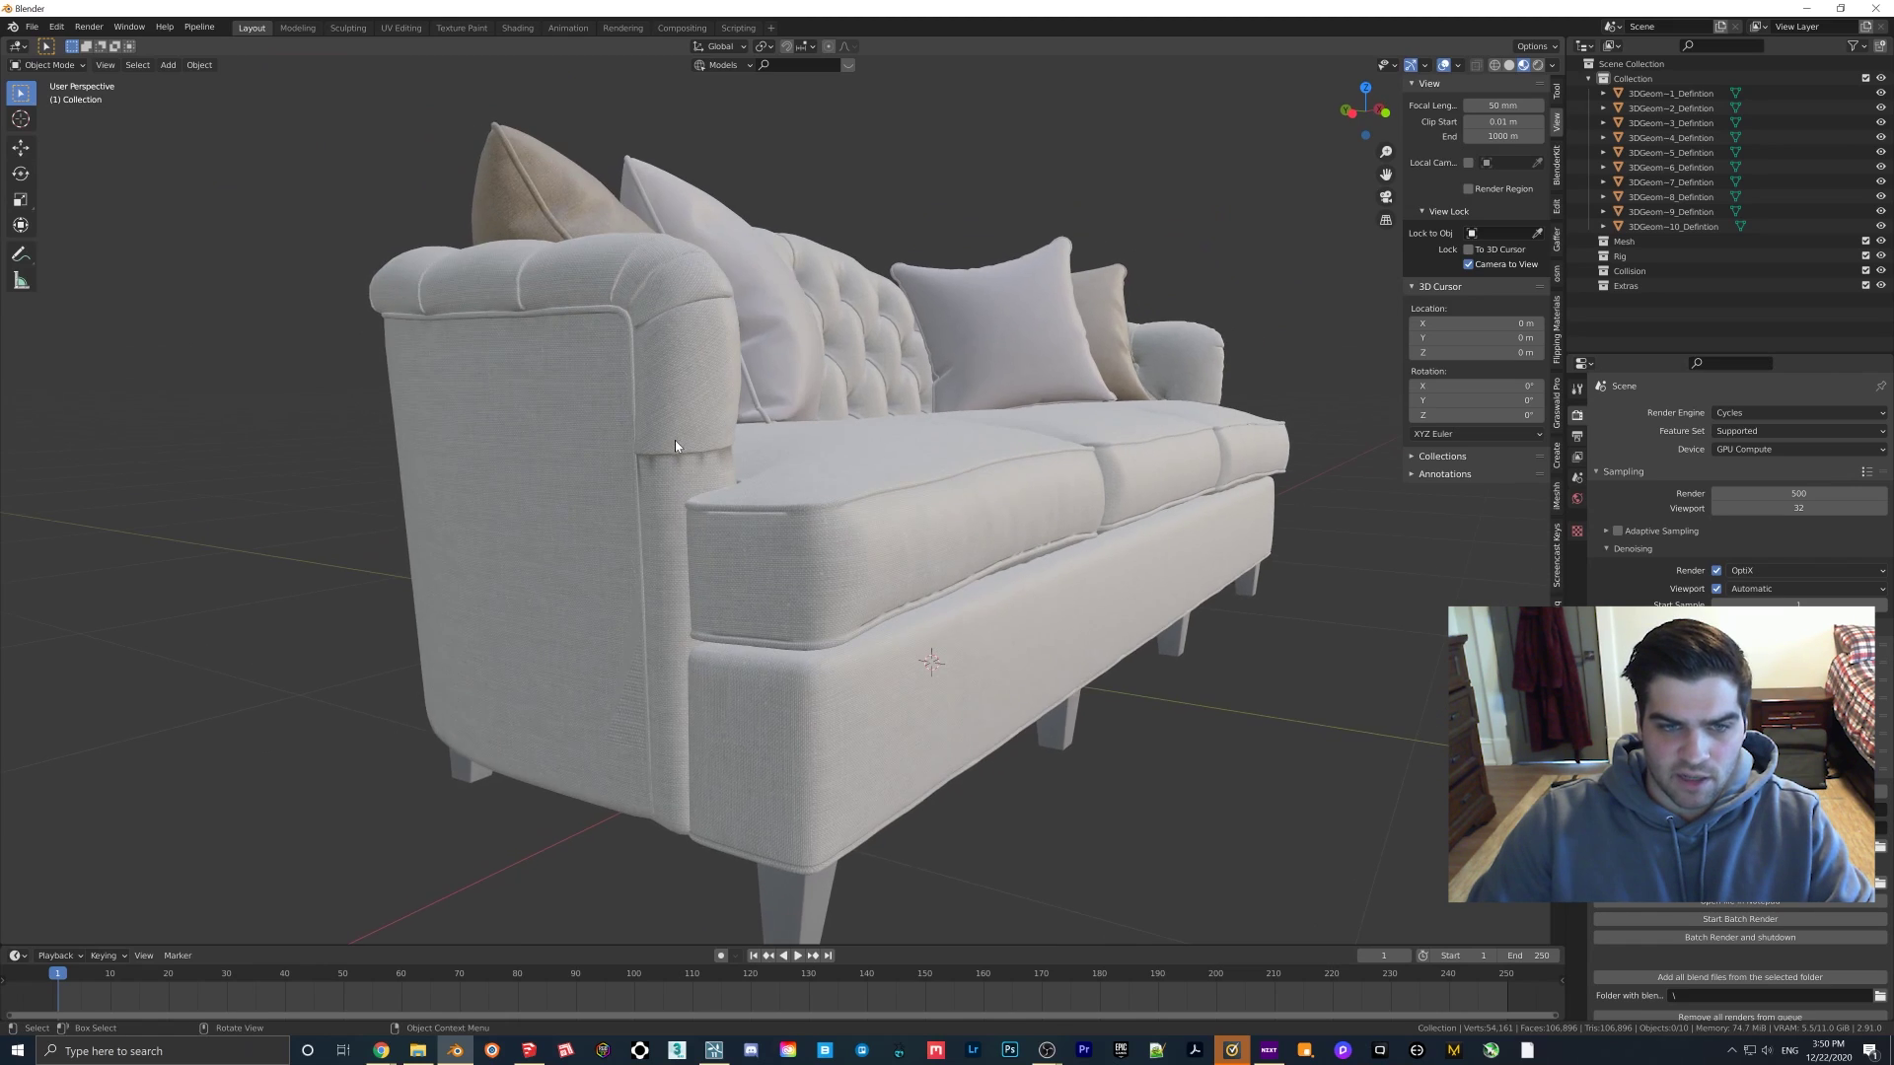
{"action": "scroll", "coordinate": [690, 485], "scroll_direction": "up", "scroll_amount": 4}
{"action": "scroll", "coordinate": [763, 488], "scroll_direction": "down", "scroll_amount": 5}
{"action": "mouse_move", "coordinate": [766, 489]}
{"action": "middle_mouse_down"}
{"action": "mouse_move", "coordinate": [805, 482]}
{"action": "mouse_move", "coordinate": [755, 483]}
{"action": "middle_mouse_up"}
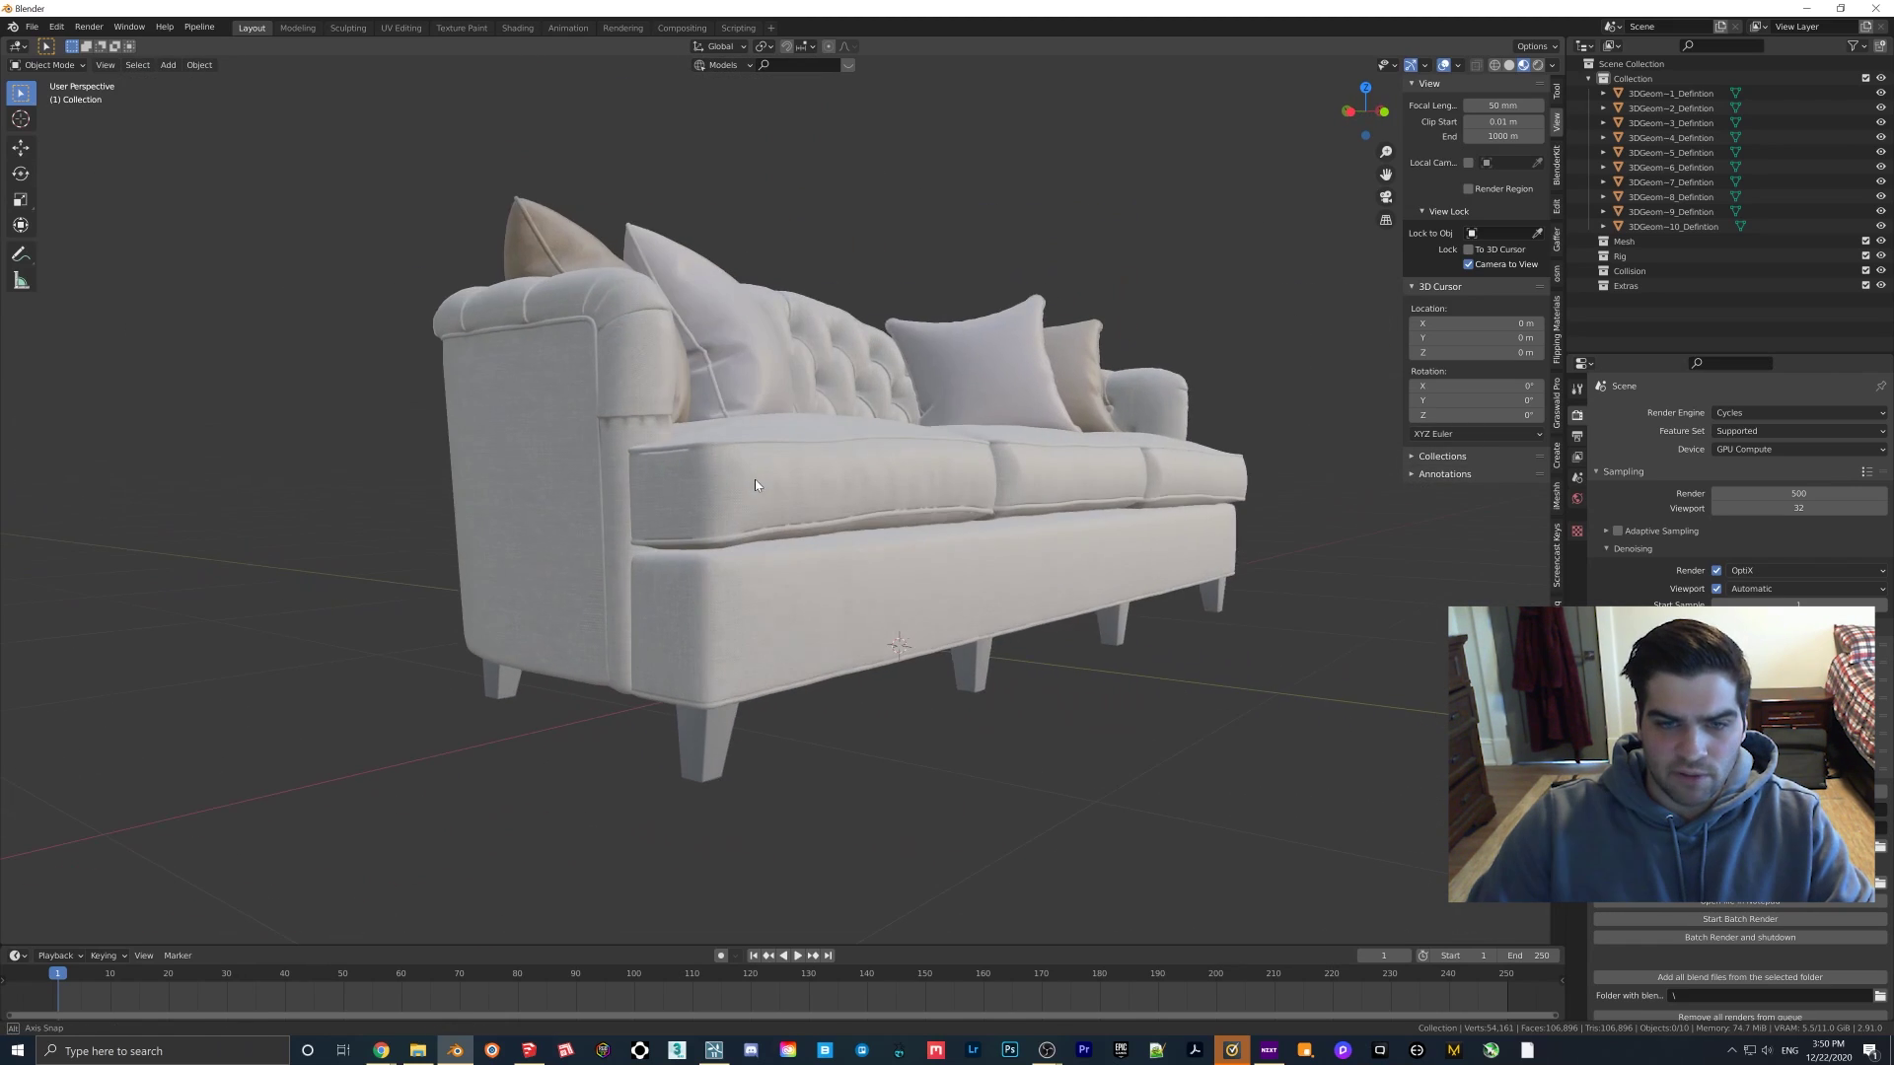
{"action": "middle_click_drag", "start_coordinate": [766, 548], "coordinate": [888, 583]}
{"action": "scroll", "coordinate": [949, 605], "scroll_direction": "up", "scroll_amount": 8}
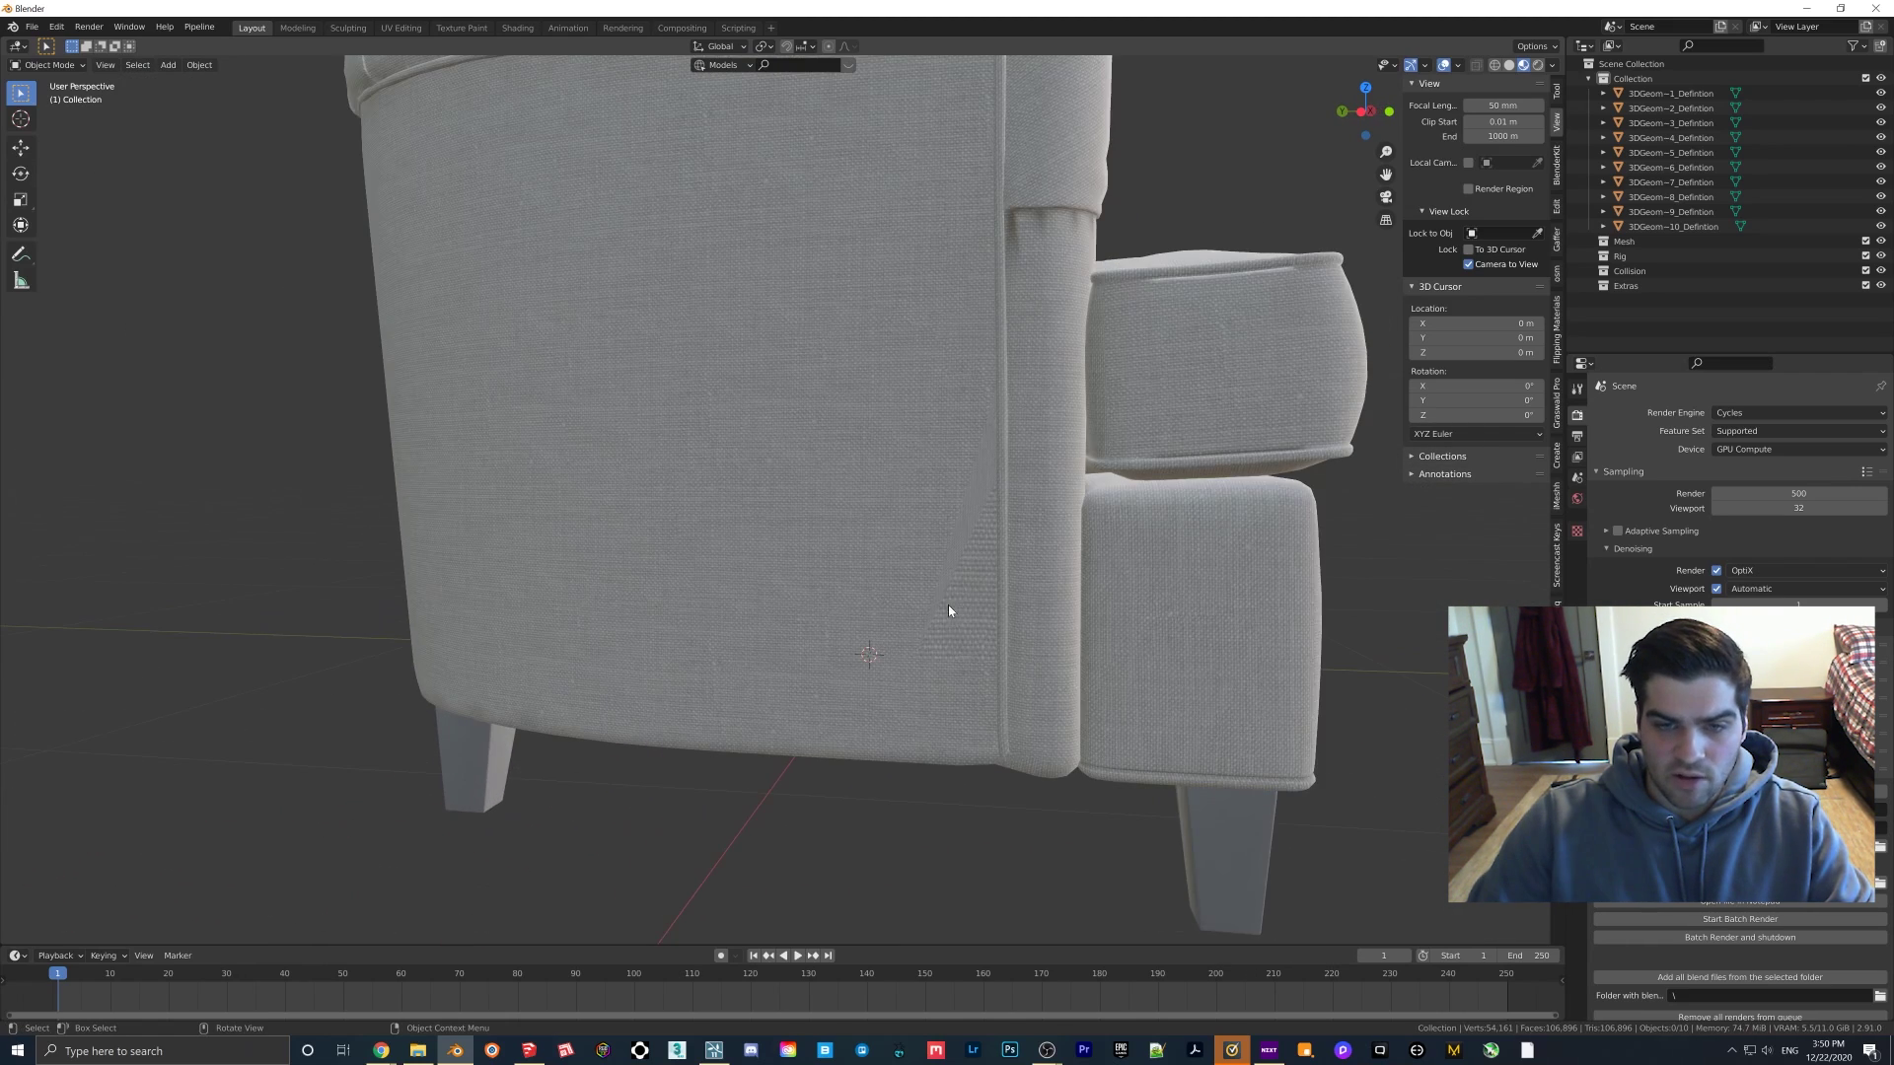
{"action": "scroll", "coordinate": [947, 552], "scroll_direction": "down", "scroll_amount": 3}
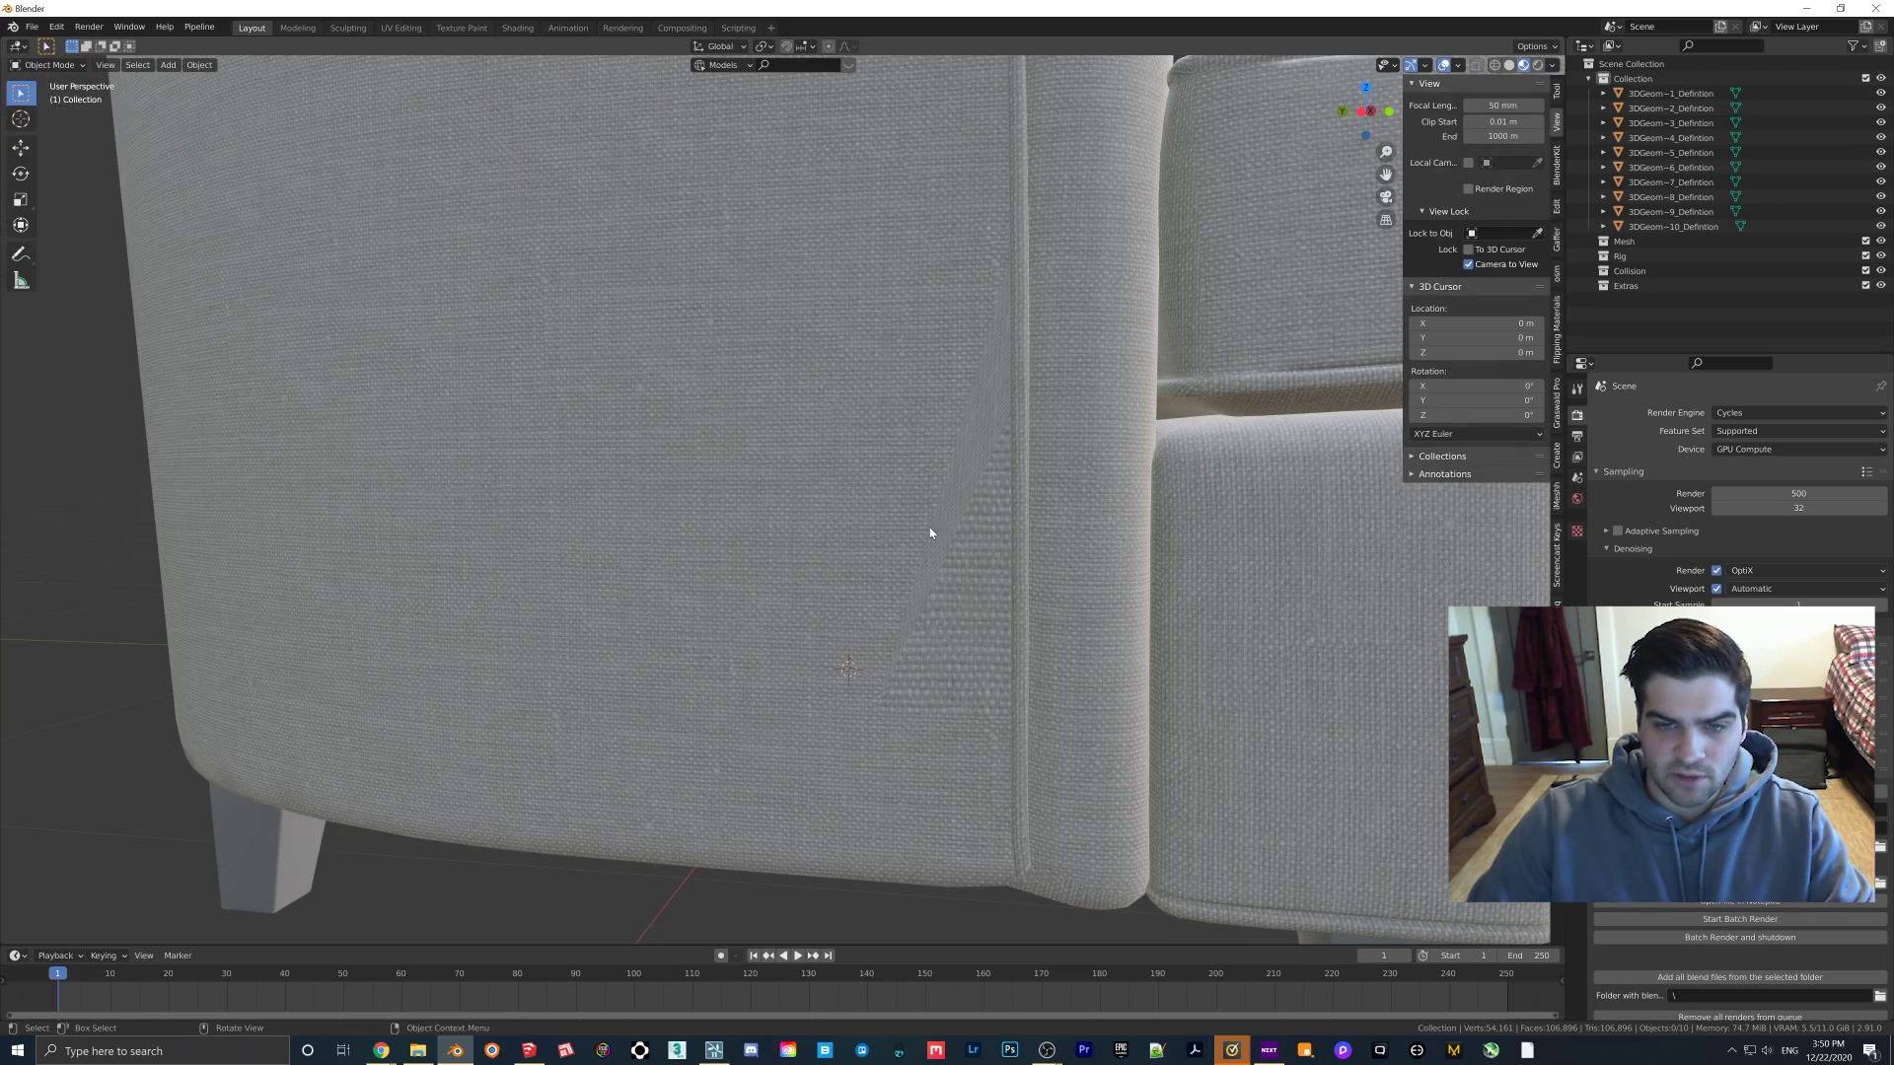
Step: Examine the fabric texture and seams up close on the sofa's side panel and the front of its arm
{"action": "scroll", "coordinate": [949, 641], "scroll_direction": "down", "scroll_amount": 4}
{"action": "middle_click_drag", "start_coordinate": [955, 595], "coordinate": [918, 614]}
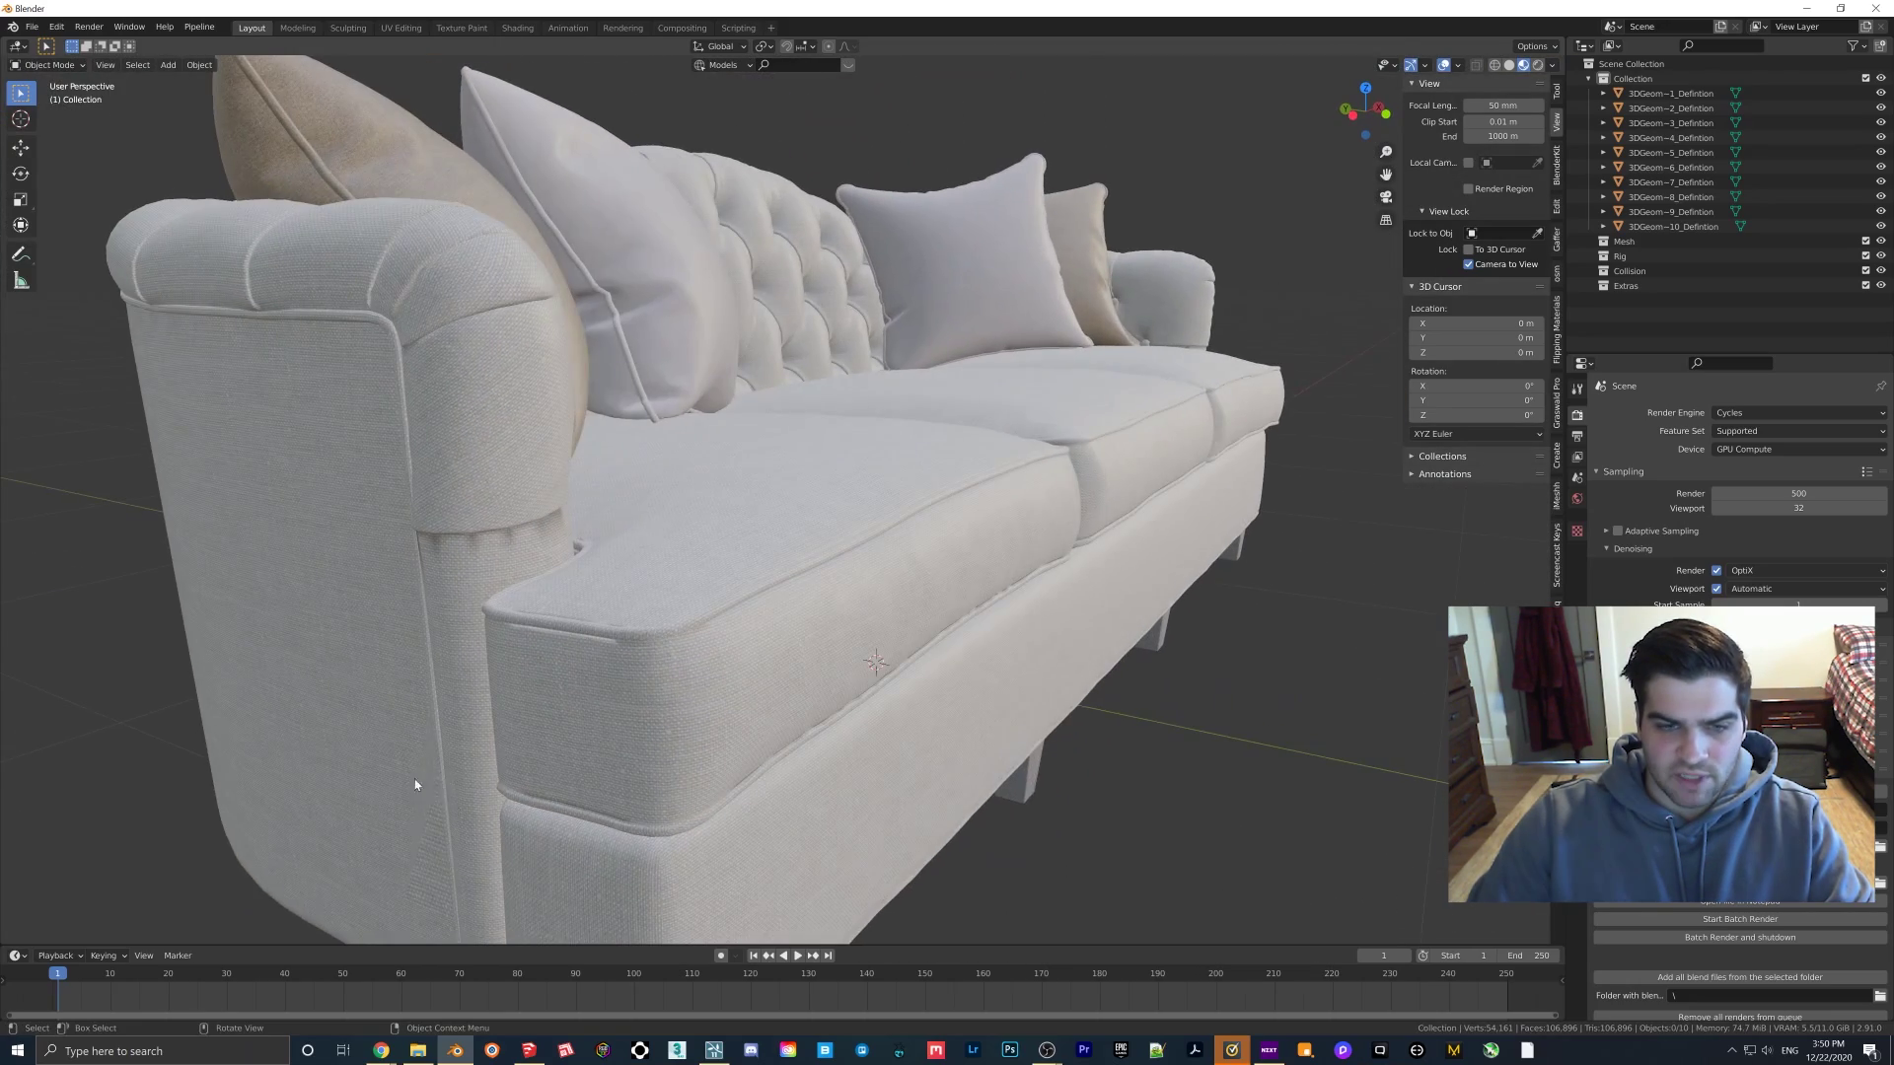
{"action": "middle_click_drag", "start_coordinate": [414, 784], "coordinate": [370, 780]}
{"action": "scroll", "coordinate": [696, 714], "scroll_direction": "down", "scroll_amount": 3}
{"action": "scroll", "coordinate": [697, 714], "scroll_direction": "up", "scroll_amount": 3}
{"action": "middle_click_drag", "start_coordinate": [464, 552], "coordinate": [507, 545]}
{"action": "scroll", "coordinate": [756, 393], "scroll_direction": "up", "scroll_amount": 8}
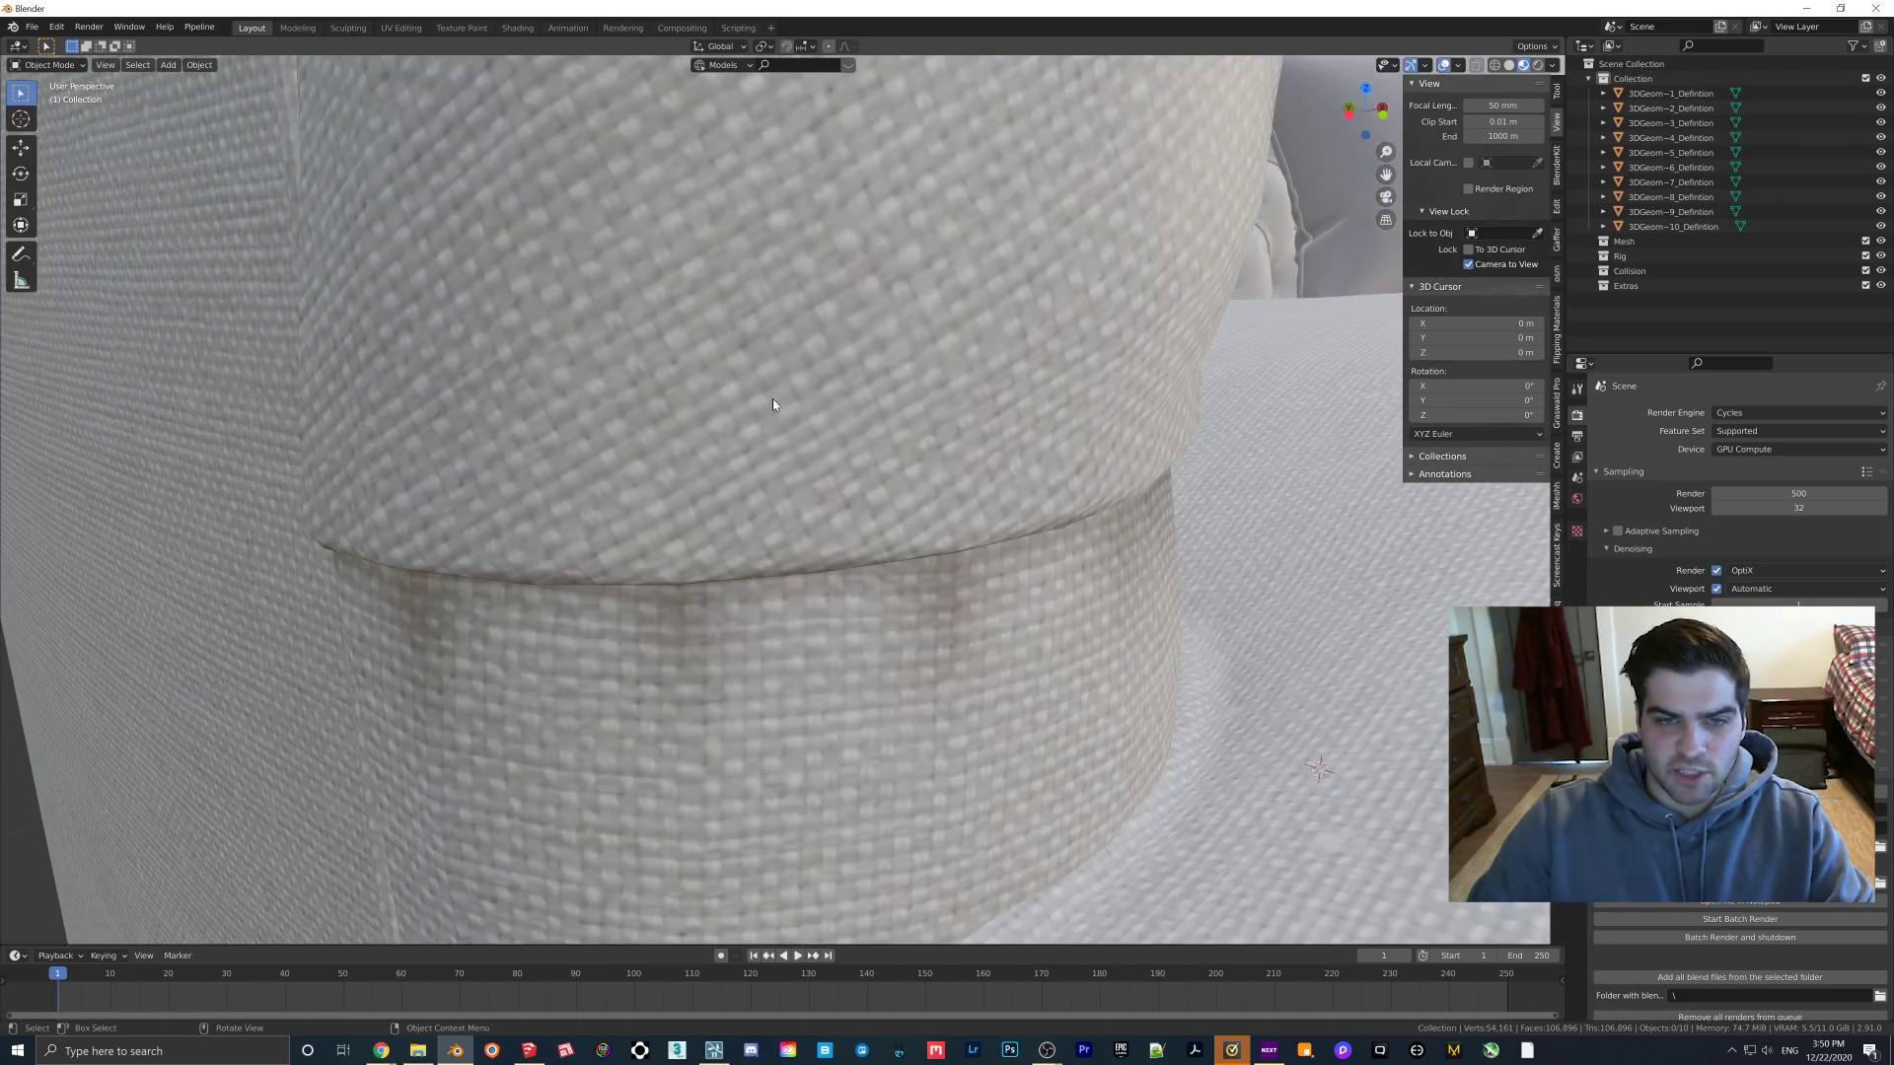
{"action": "scroll", "coordinate": [773, 405], "scroll_direction": "down", "scroll_amount": 5}
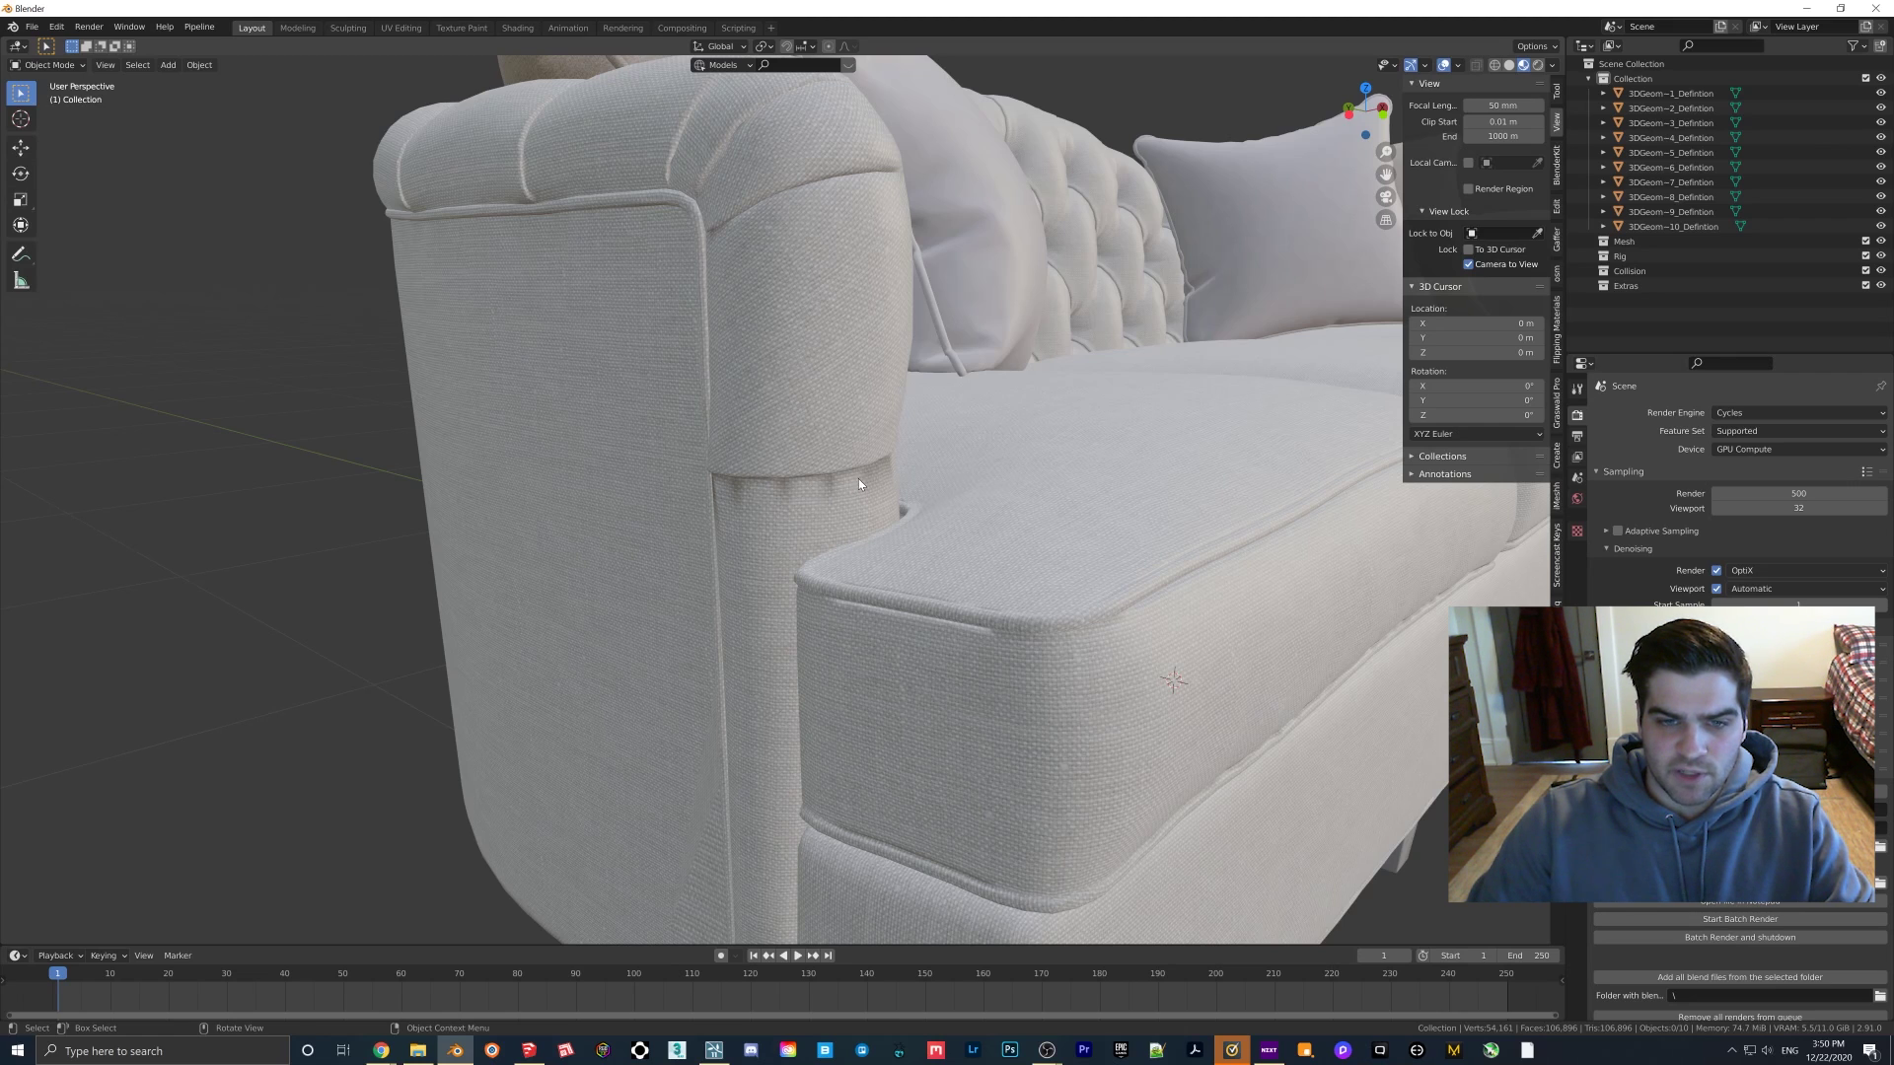
Step: Switch the sofa's upholstered frame to flat shading and back to smooth shading
{"action": "right_click", "coordinate": [781, 481]}
{"action": "left_click", "coordinate": [815, 733]}
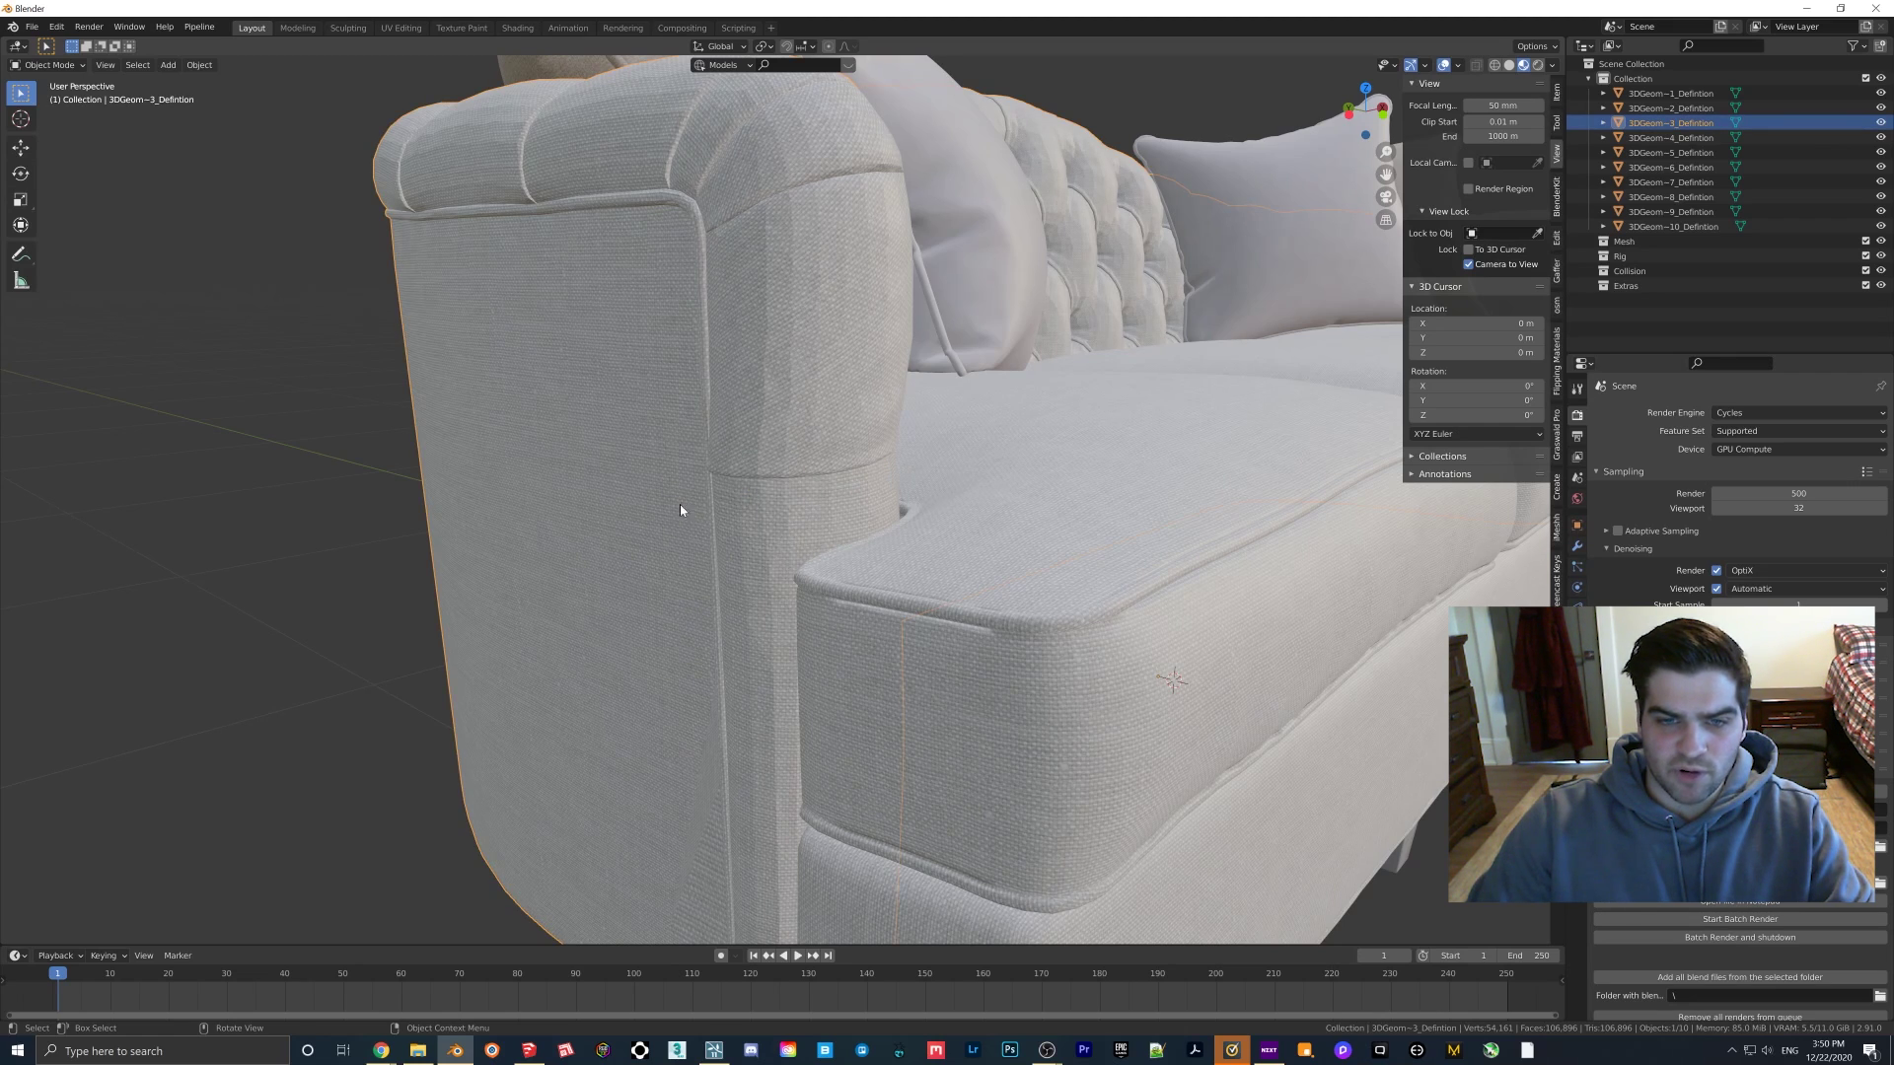
{"action": "middle_click_drag", "start_coordinate": [679, 511], "coordinate": [743, 453]}
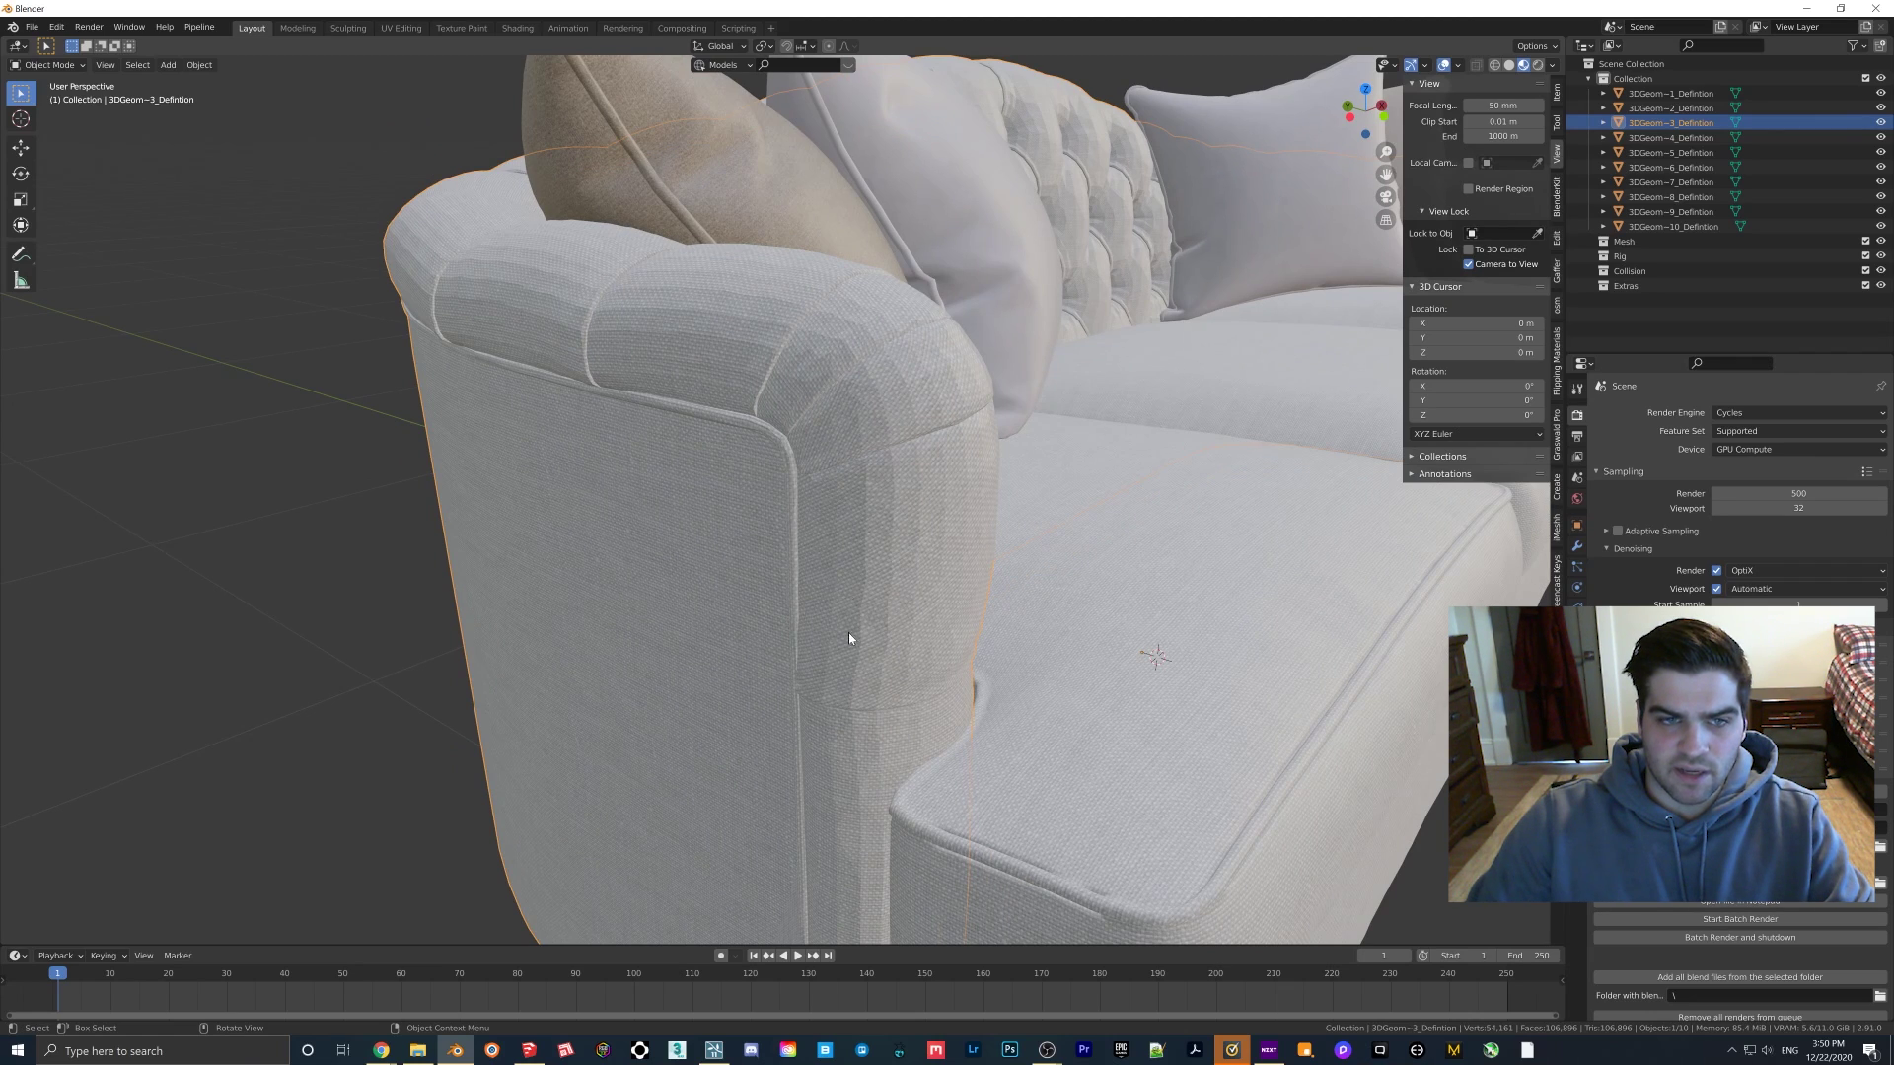
{"action": "right_click", "coordinate": [799, 483]}
{"action": "left_click", "coordinate": [783, 469]}
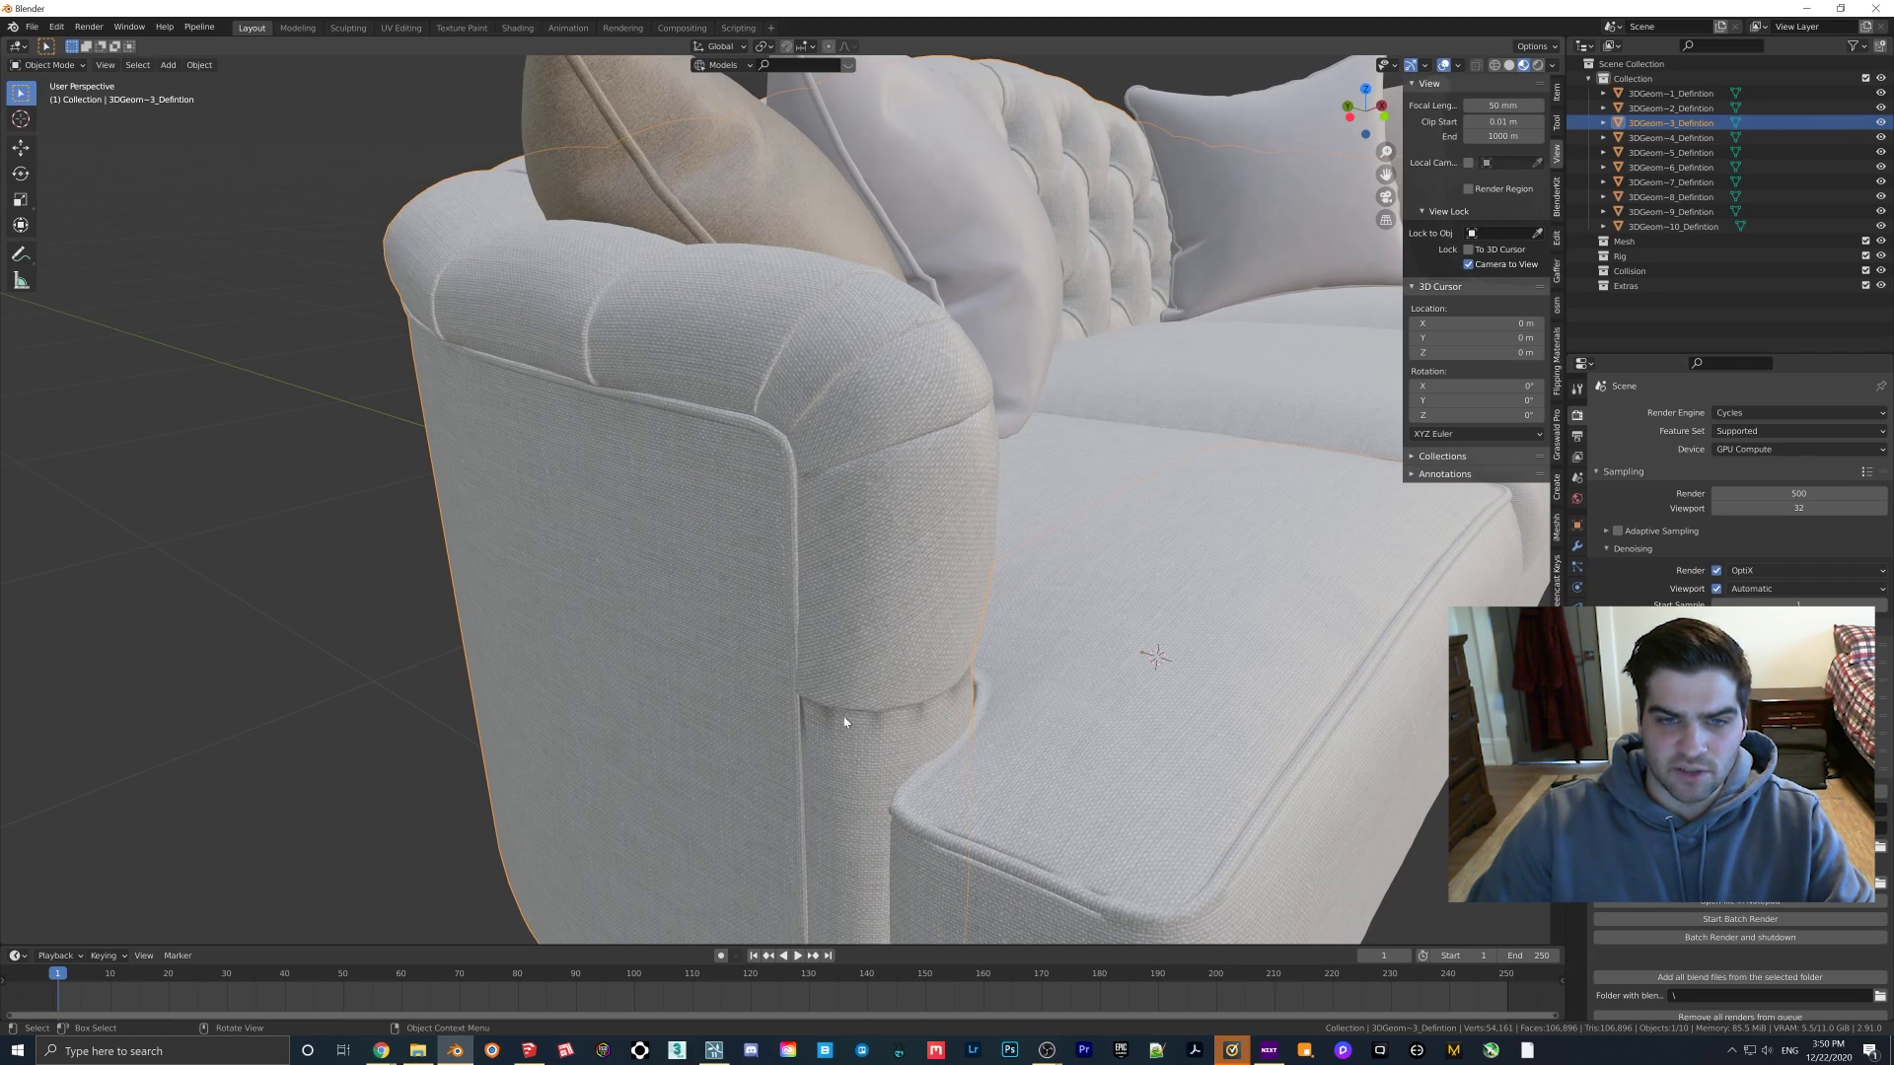
Step: Examine the smooth-shaded arm and the whole sofa from closer and farther away
{"action": "middle_click_drag", "start_coordinate": [844, 716], "coordinate": [831, 636]}
{"action": "scroll", "coordinate": [830, 635], "scroll_direction": "down", "scroll_amount": 3}
{"action": "scroll", "coordinate": [769, 620], "scroll_direction": "down", "scroll_amount": 2}
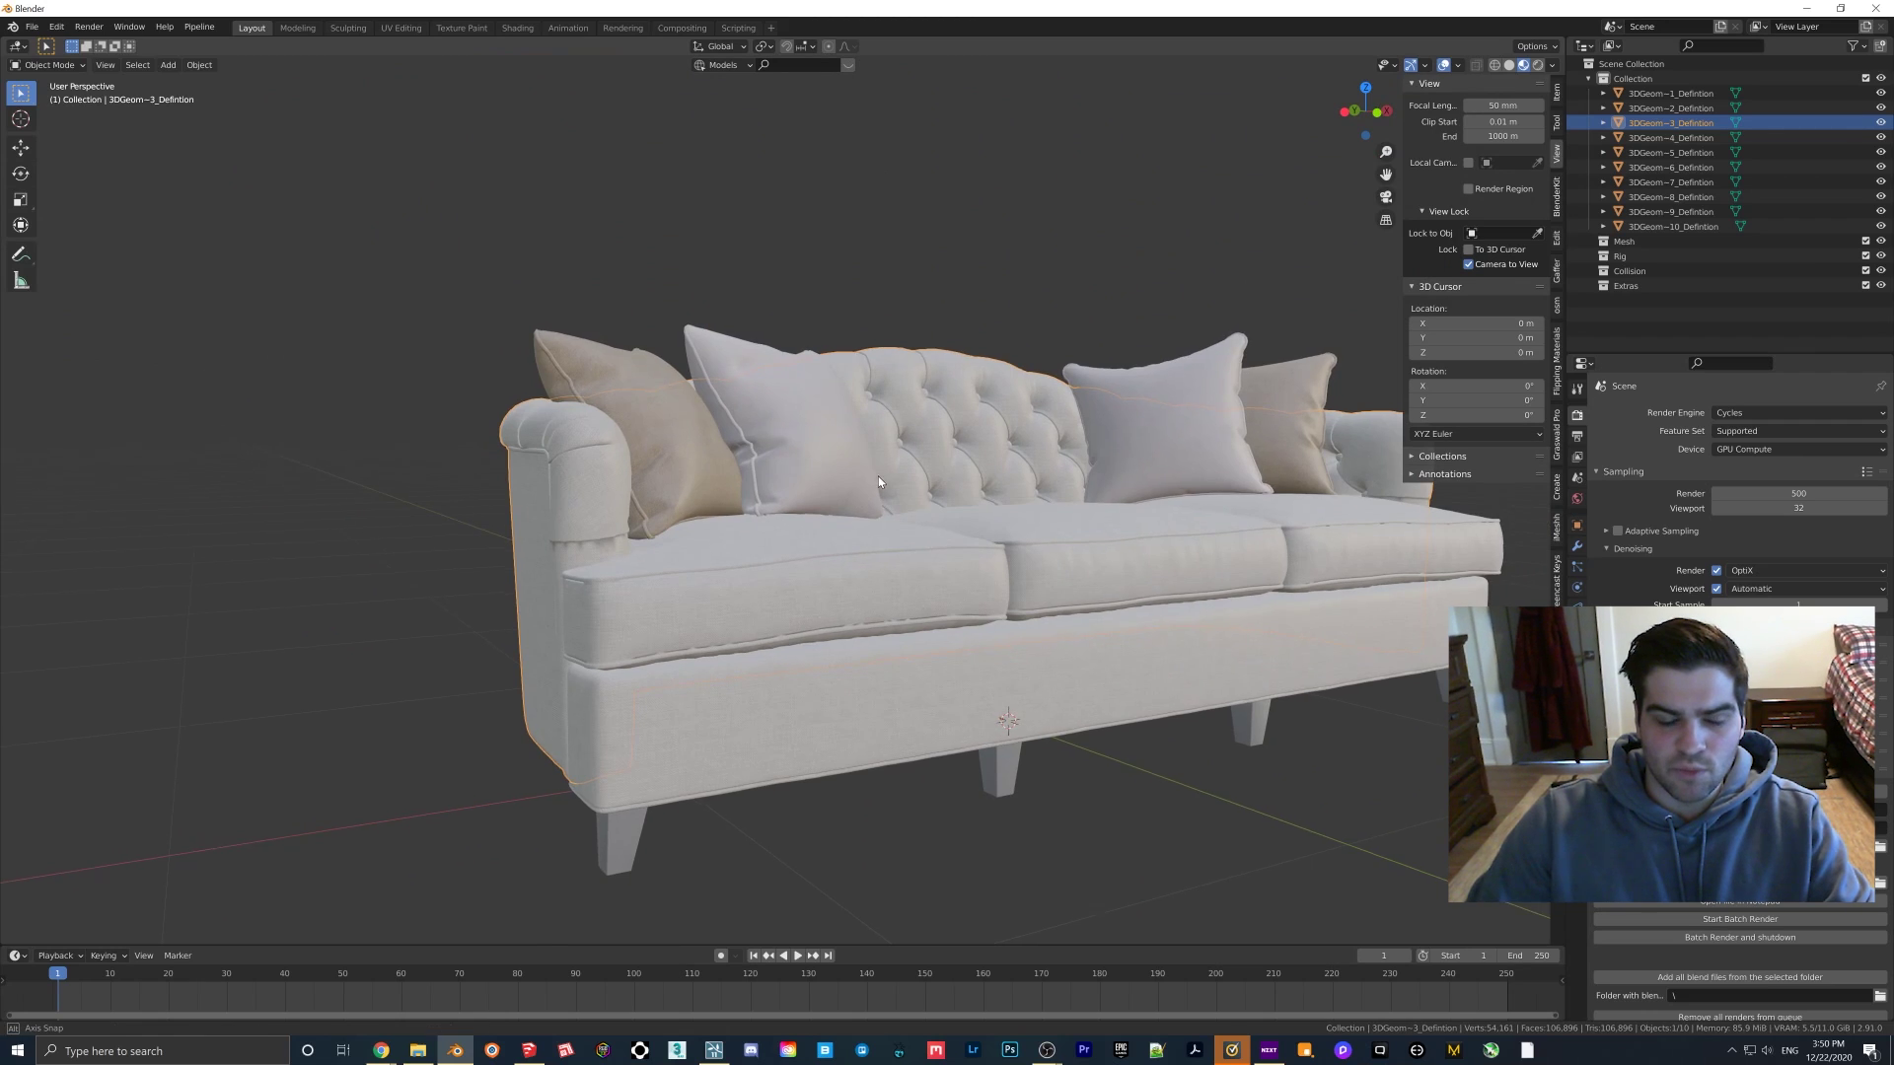
{"action": "middle_click_drag", "start_coordinate": [878, 476], "coordinate": [835, 618]}
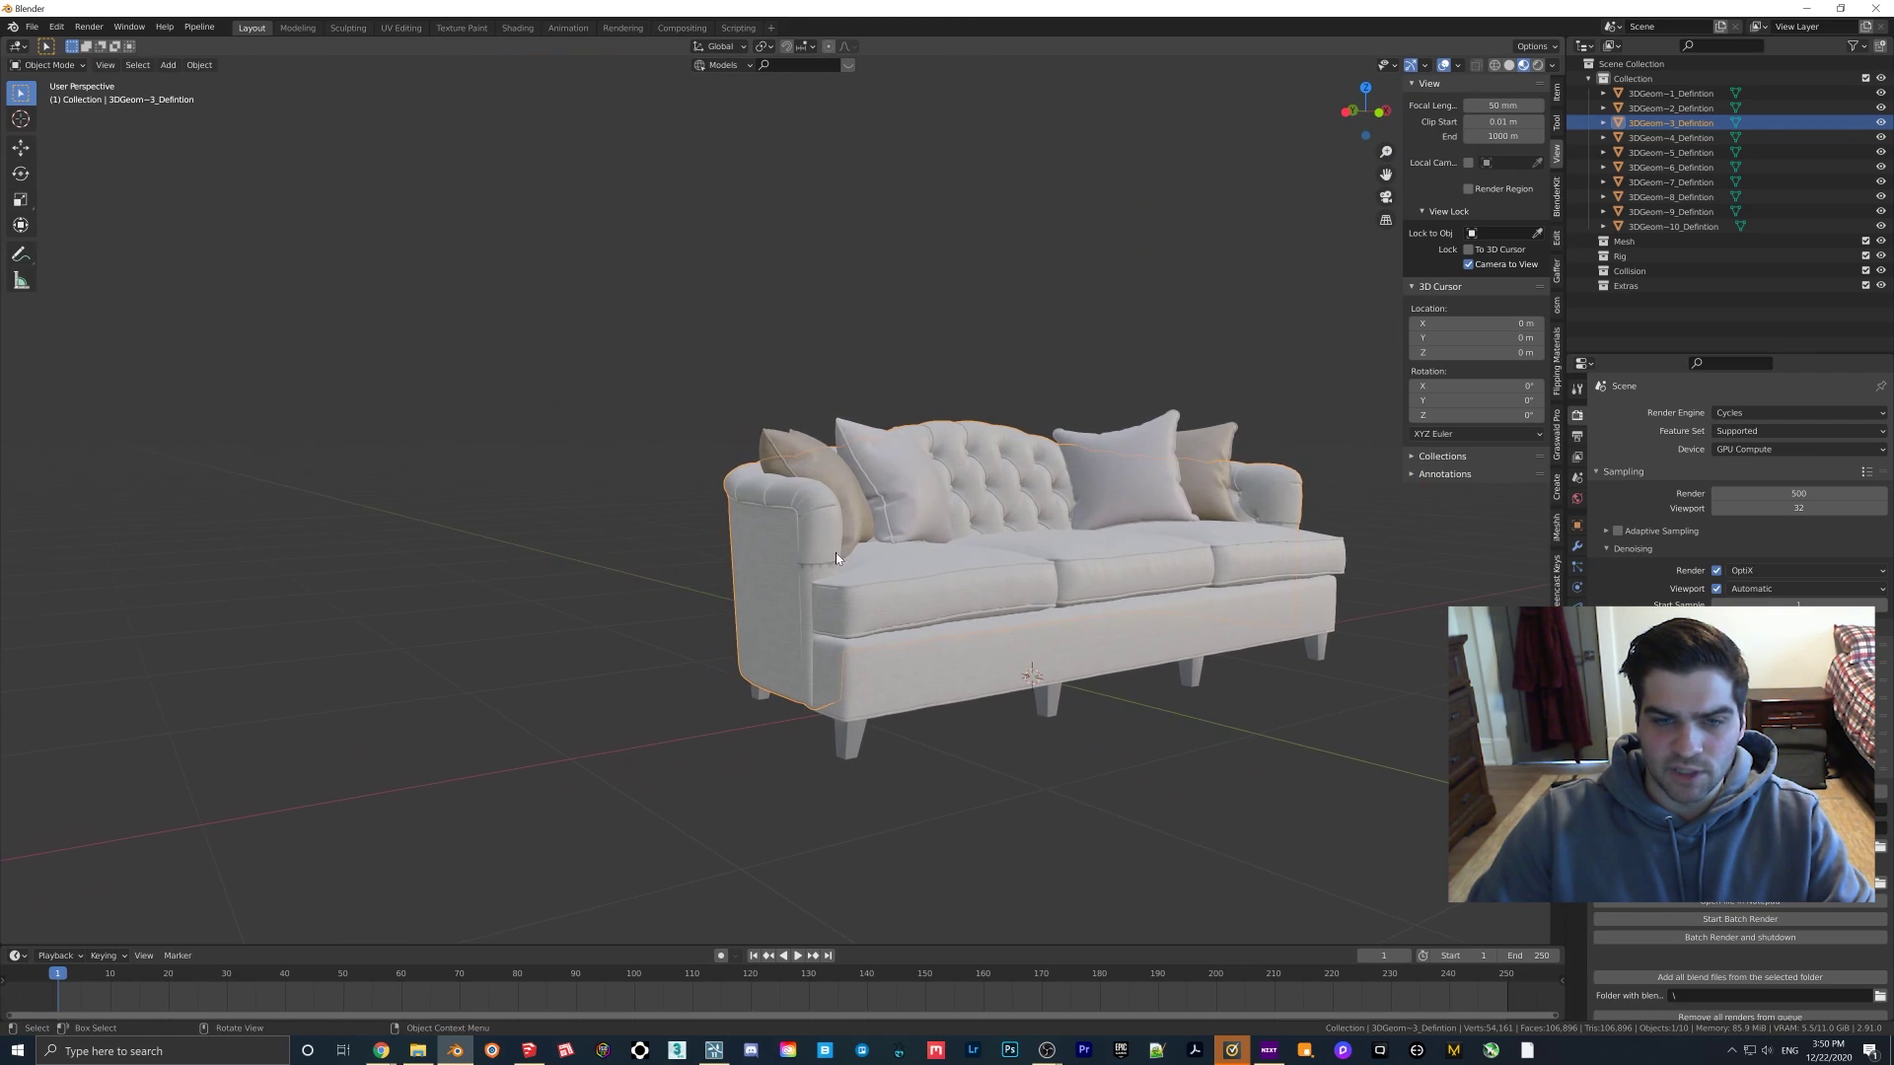
{"action": "scroll", "coordinate": [838, 590], "scroll_direction": "up", "scroll_amount": 5}
{"action": "scroll", "coordinate": [830, 571], "scroll_direction": "down", "scroll_amount": 5}
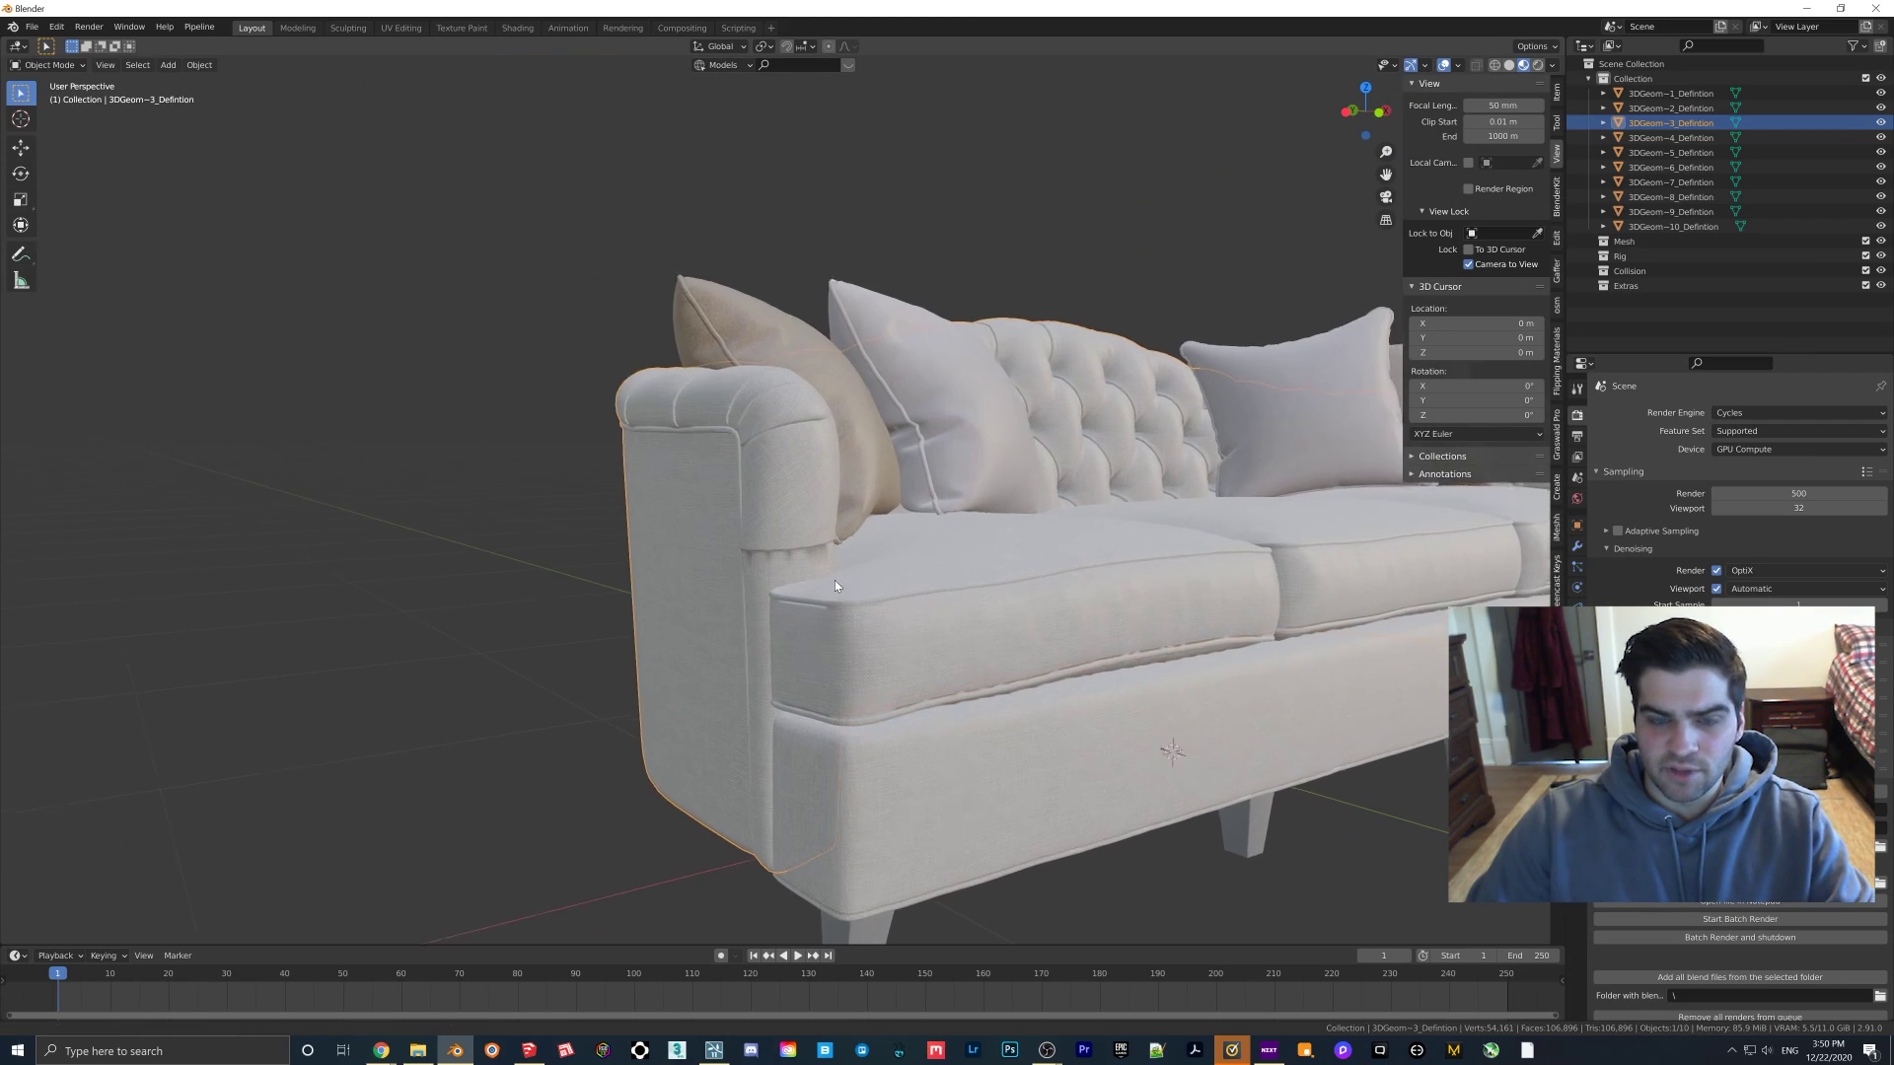
{"action": "middle_click_drag", "start_coordinate": [855, 571], "coordinate": [920, 563]}
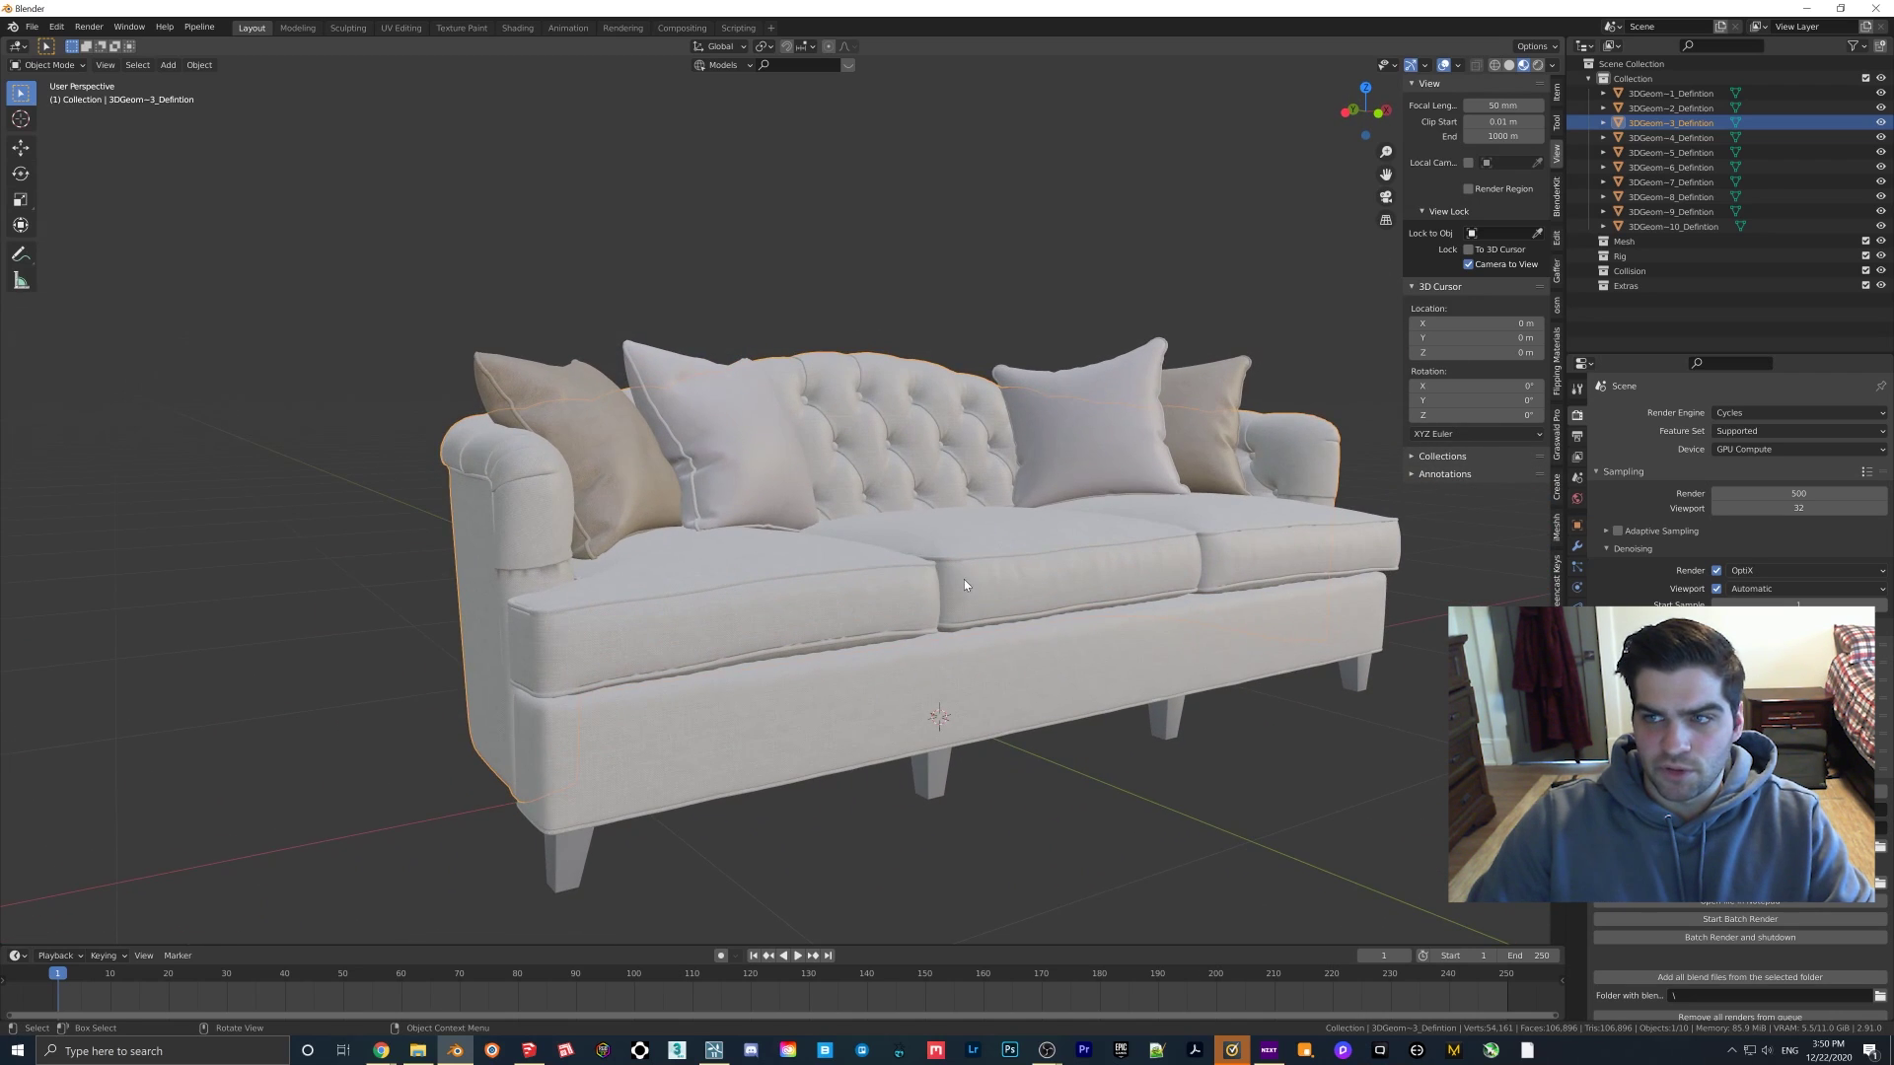
Step: Select the sofa's middle seat cushion and check its mesh briefly in Edit Mode
{"action": "middle_click_drag", "start_coordinate": [1020, 528], "coordinate": [937, 556]}
{"action": "left_click", "coordinate": [937, 556]}
{"action": "middle_click_drag", "start_coordinate": [778, 570], "coordinate": [887, 654]}
{"action": "key", "text": "Tab"}
{"action": "key", "text": "Tab"}
{"action": "middle_click_drag", "start_coordinate": [912, 559], "coordinate": [1021, 604]}
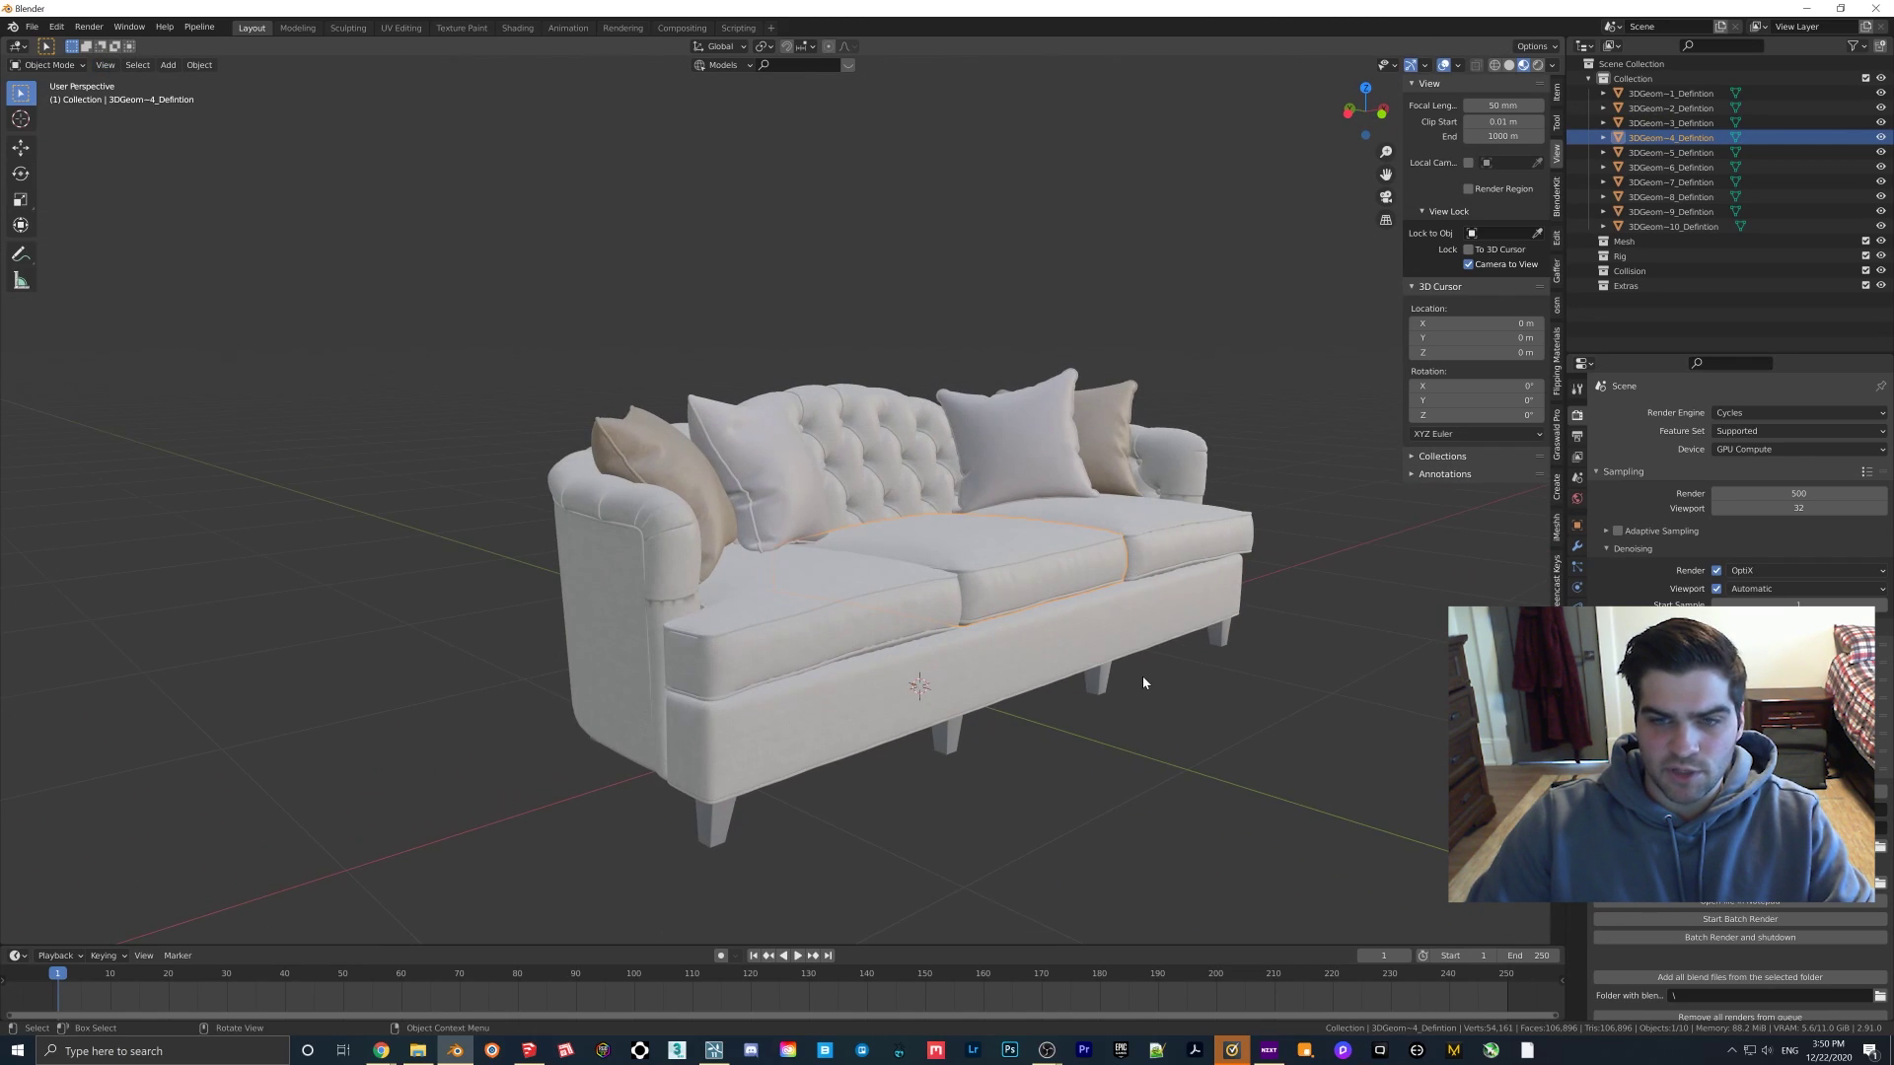
Step: Close Blender without saving and select the whole Viktoria sofa in SketchUp
{"action": "left_click", "coordinate": [1875, 8]}
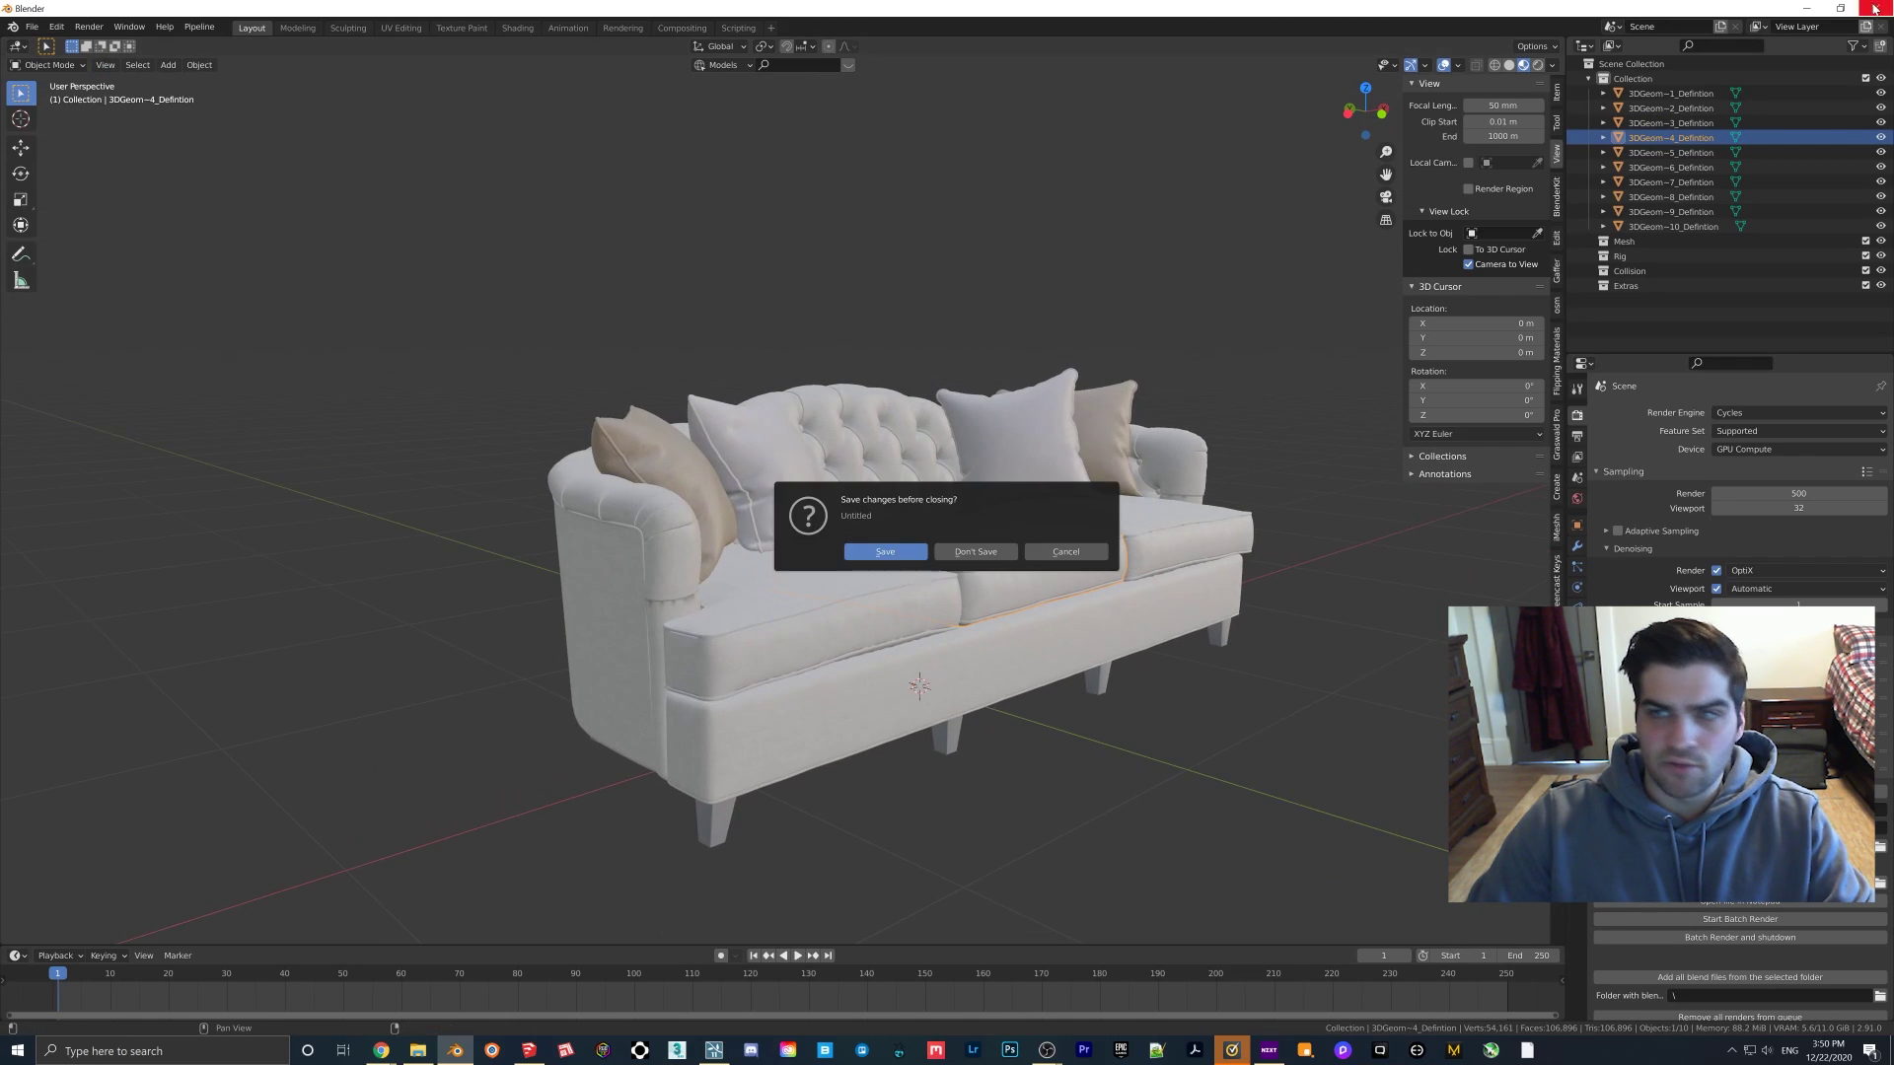
{"action": "left_click", "coordinate": [978, 555]}
{"action": "scroll", "coordinate": [961, 533], "scroll_direction": "down", "scroll_amount": 2}
{"action": "middle_click_drag", "start_coordinate": [957, 558], "coordinate": [931, 523]}
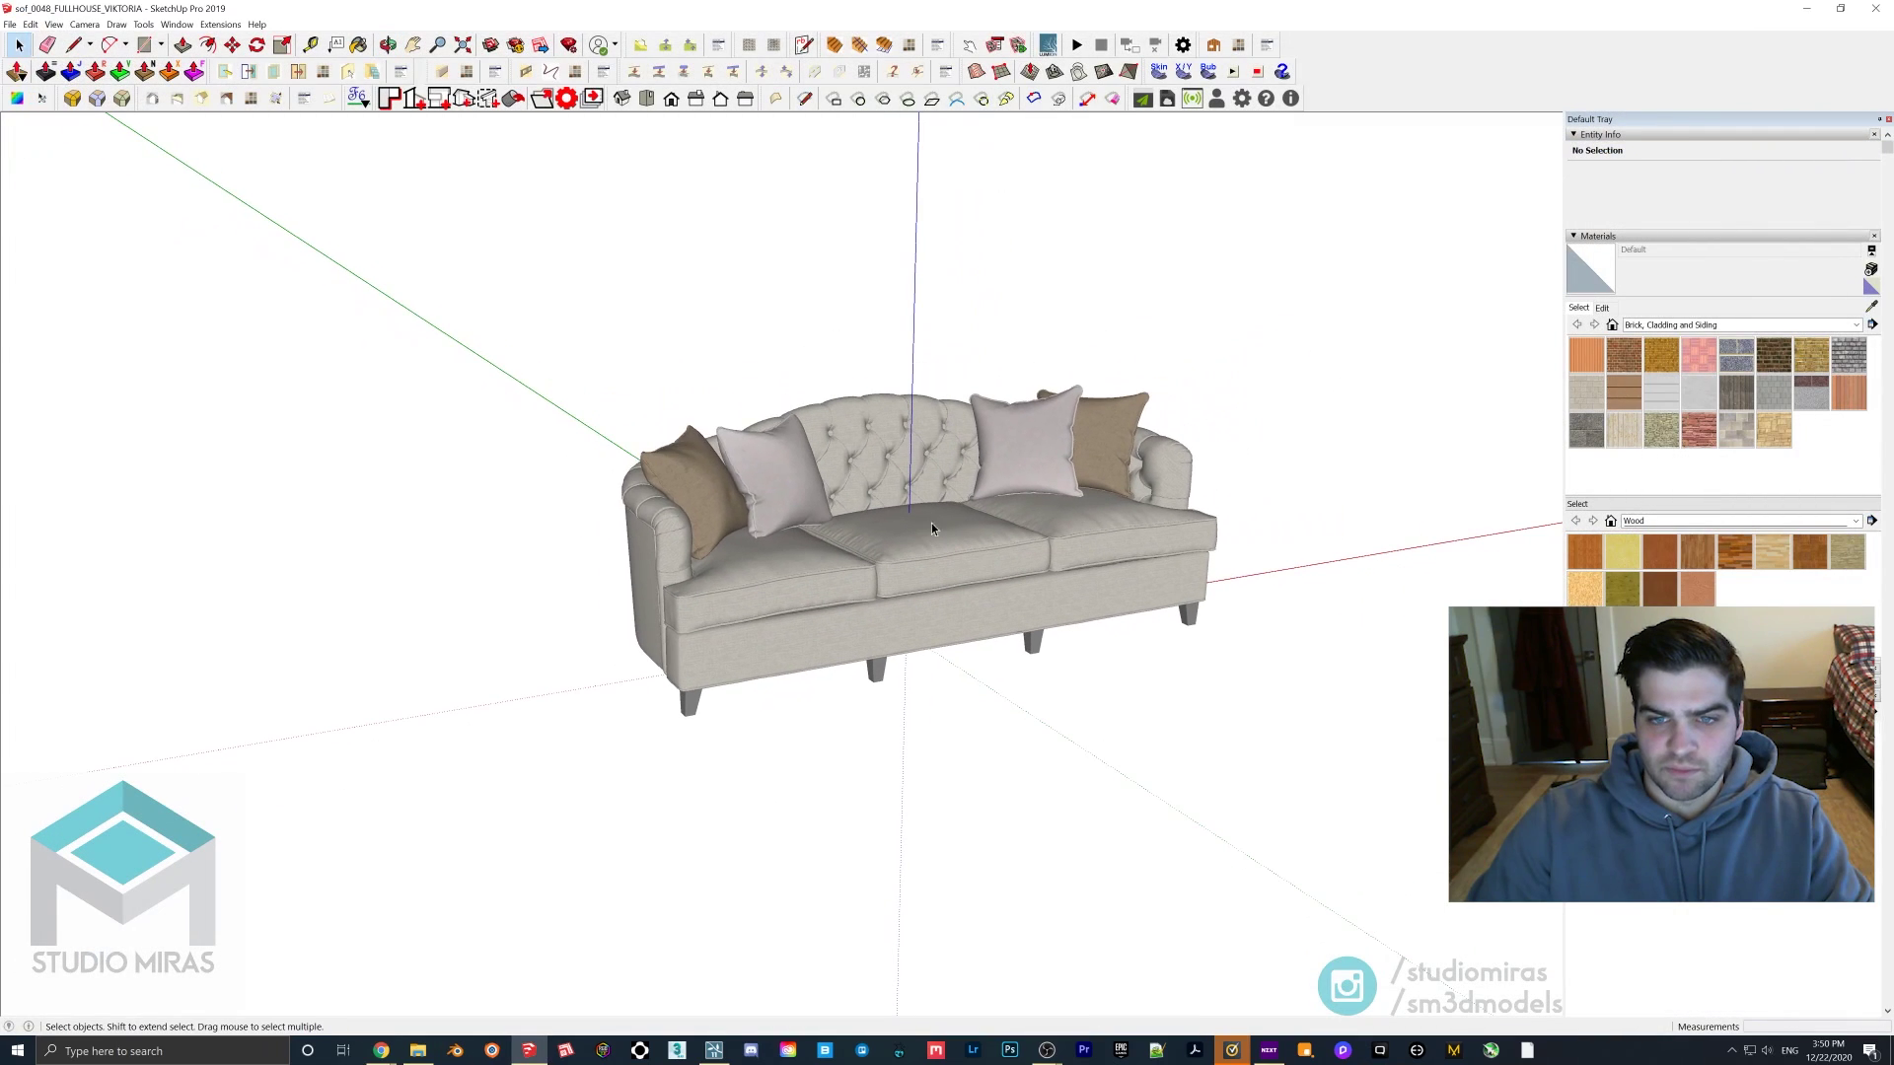
{"action": "left_click", "coordinate": [933, 532]}
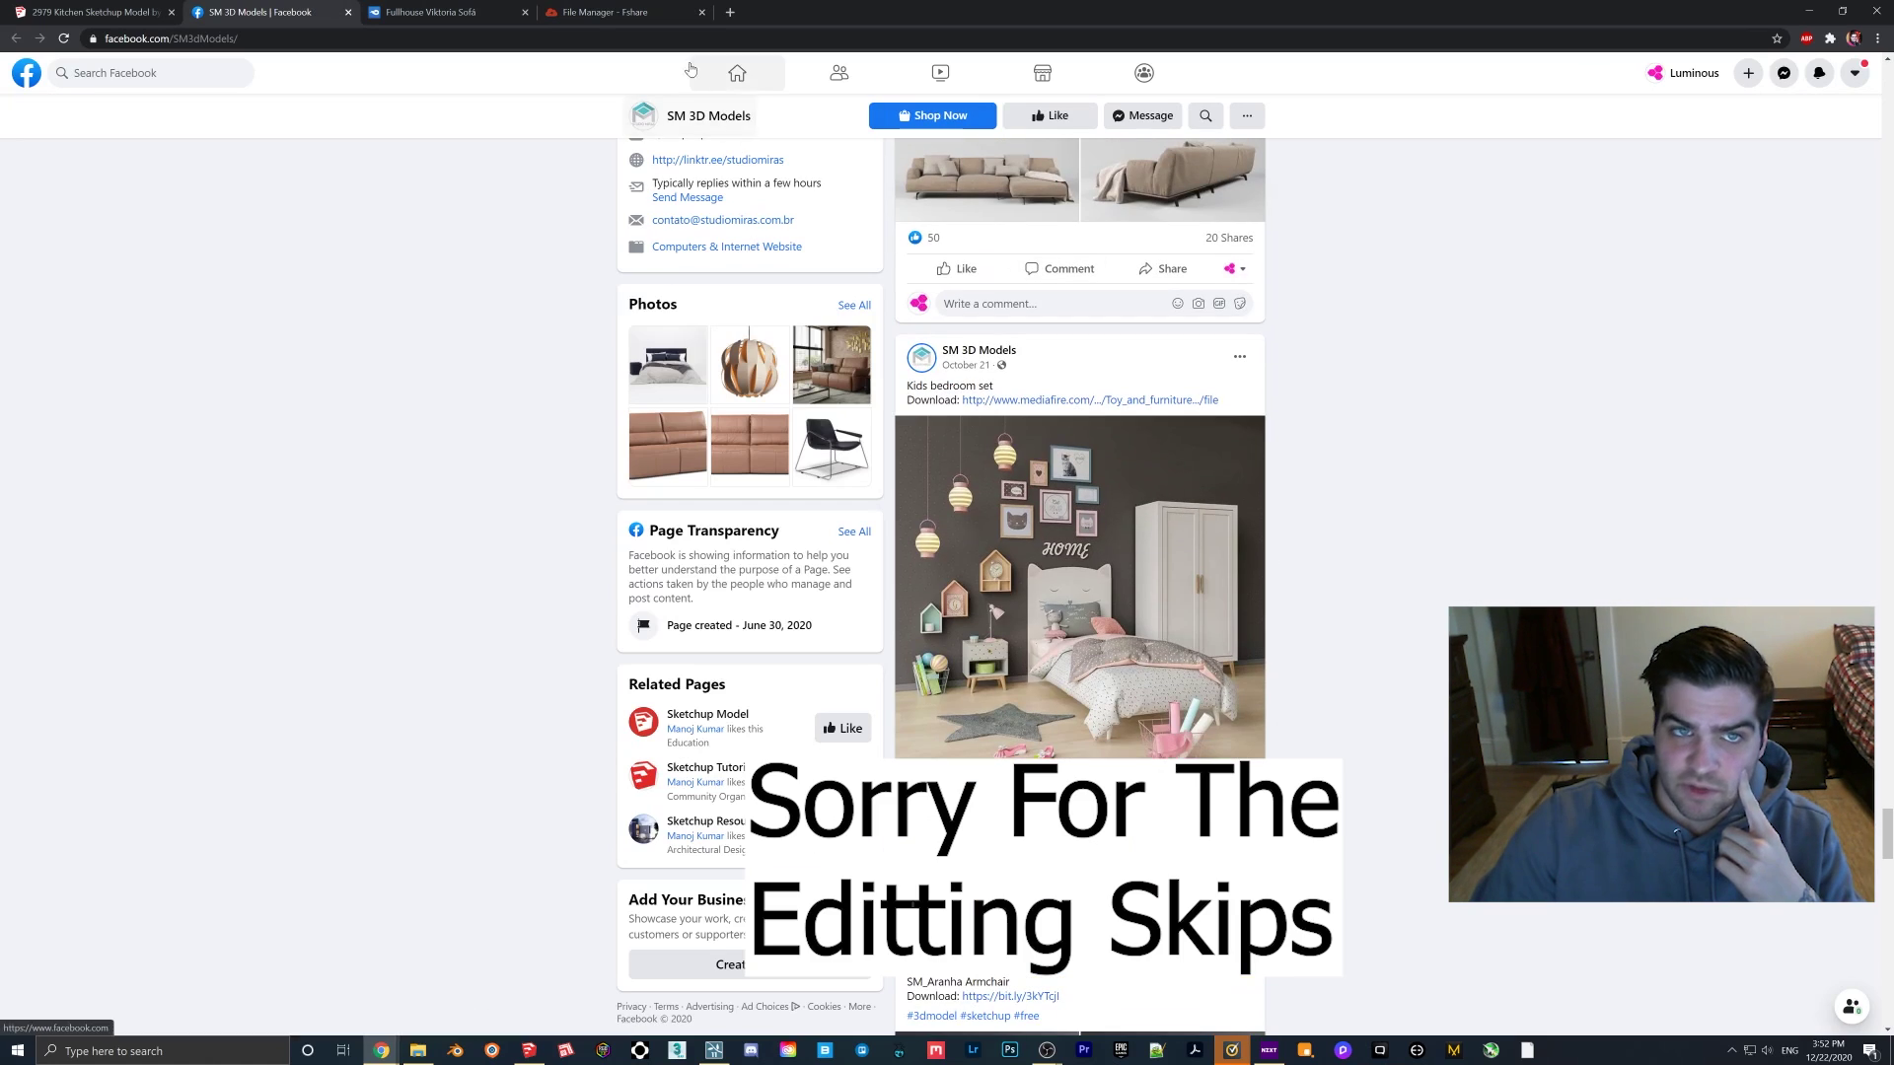
Step: Switch to the browser and close the Fshare file manager and Fullhouse Viktoria Sofá tabs
{"action": "left_click", "coordinate": [690, 16]}
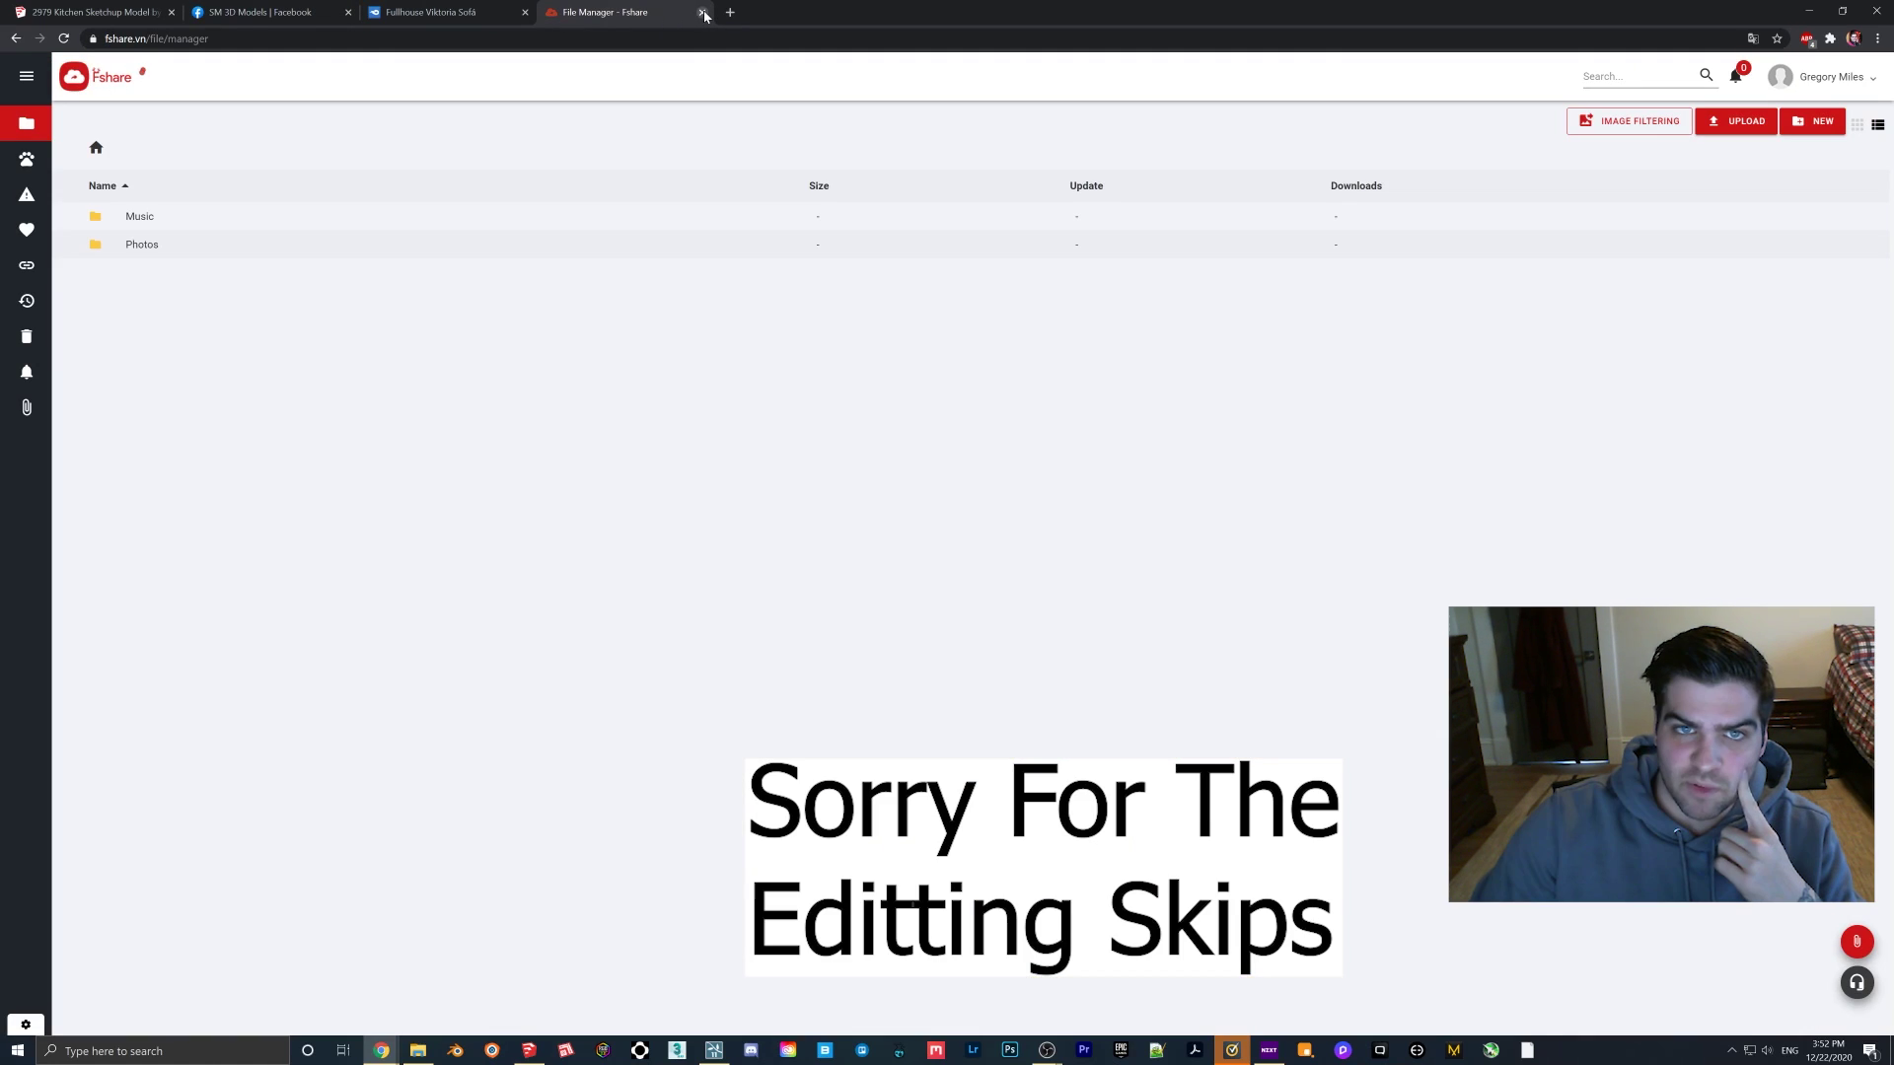
{"action": "left_click", "coordinate": [702, 12]}
{"action": "left_click", "coordinate": [526, 15]}
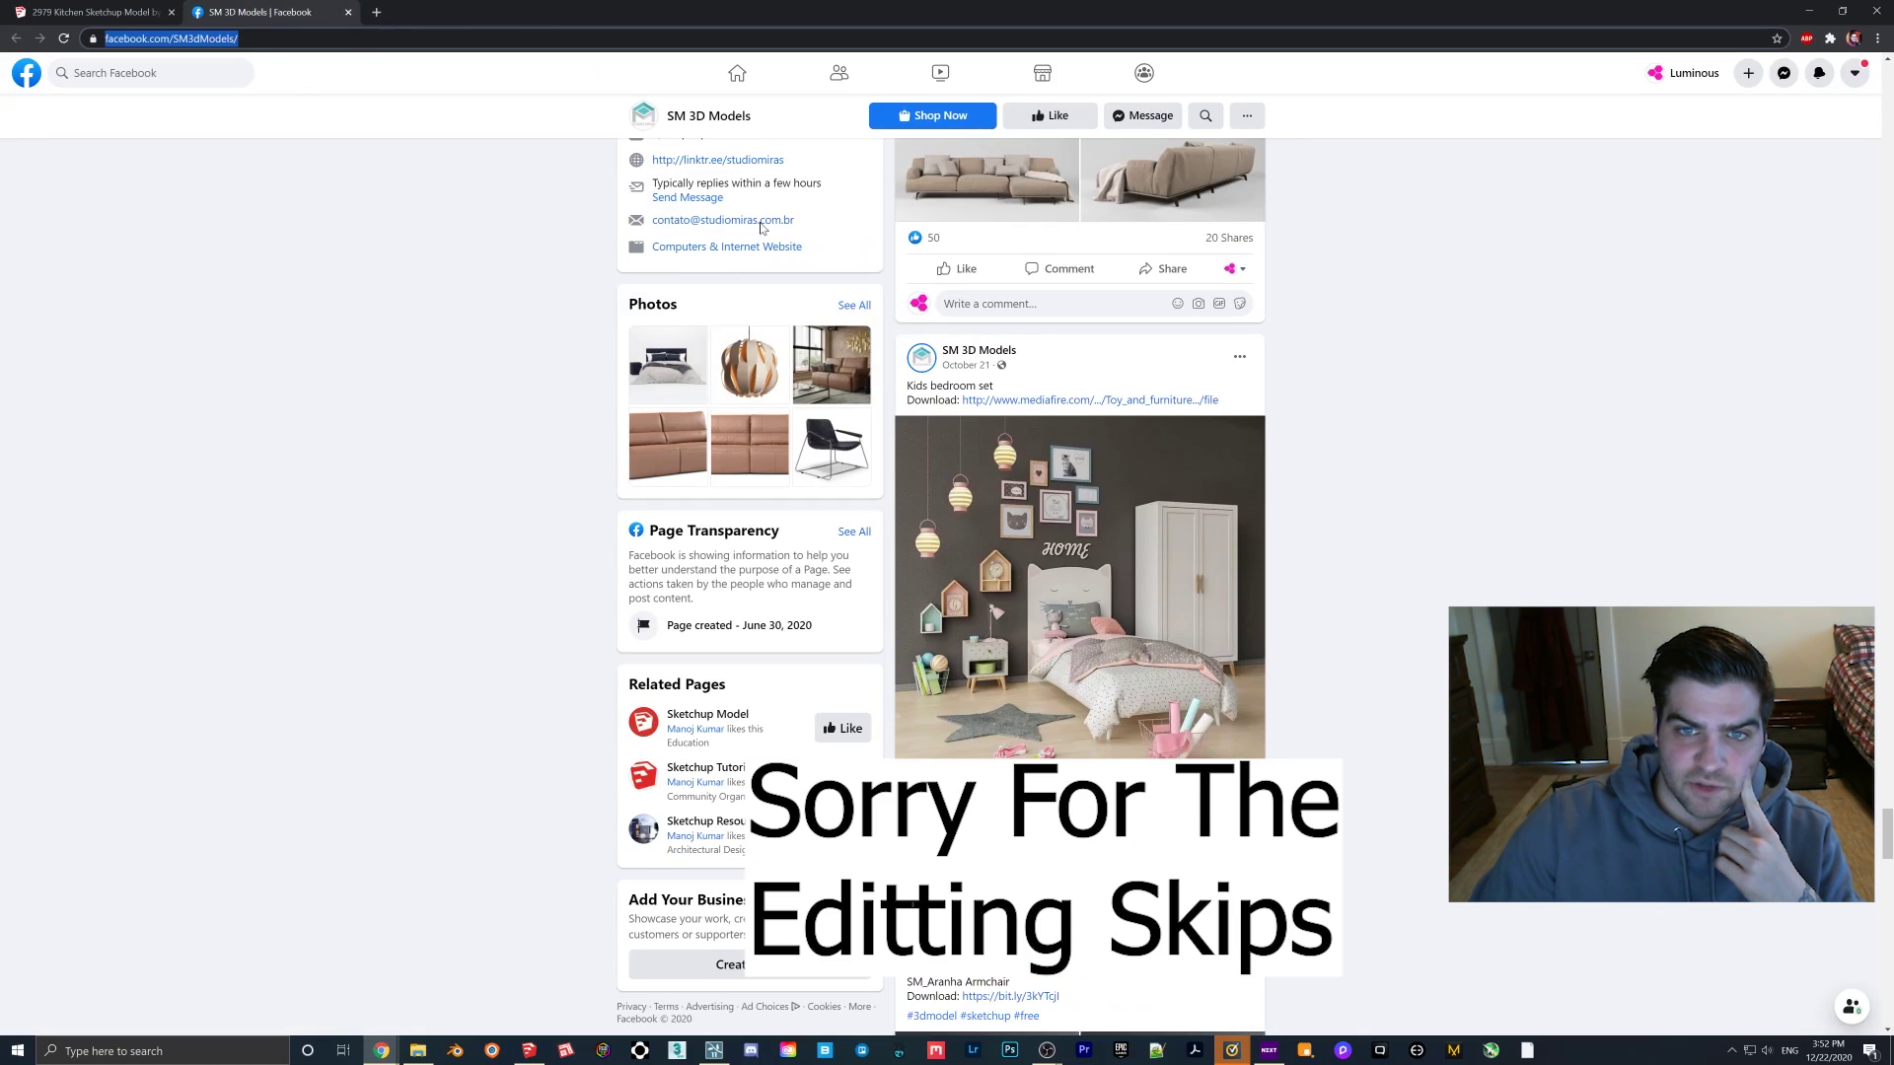
Step: Find the Poltrona Reclinável Colton post on the SM 3D Models Facebook page and download its zip from MediaFire
{"action": "scroll", "coordinate": [1080, 444], "scroll_direction": "down", "scroll_amount": 5}
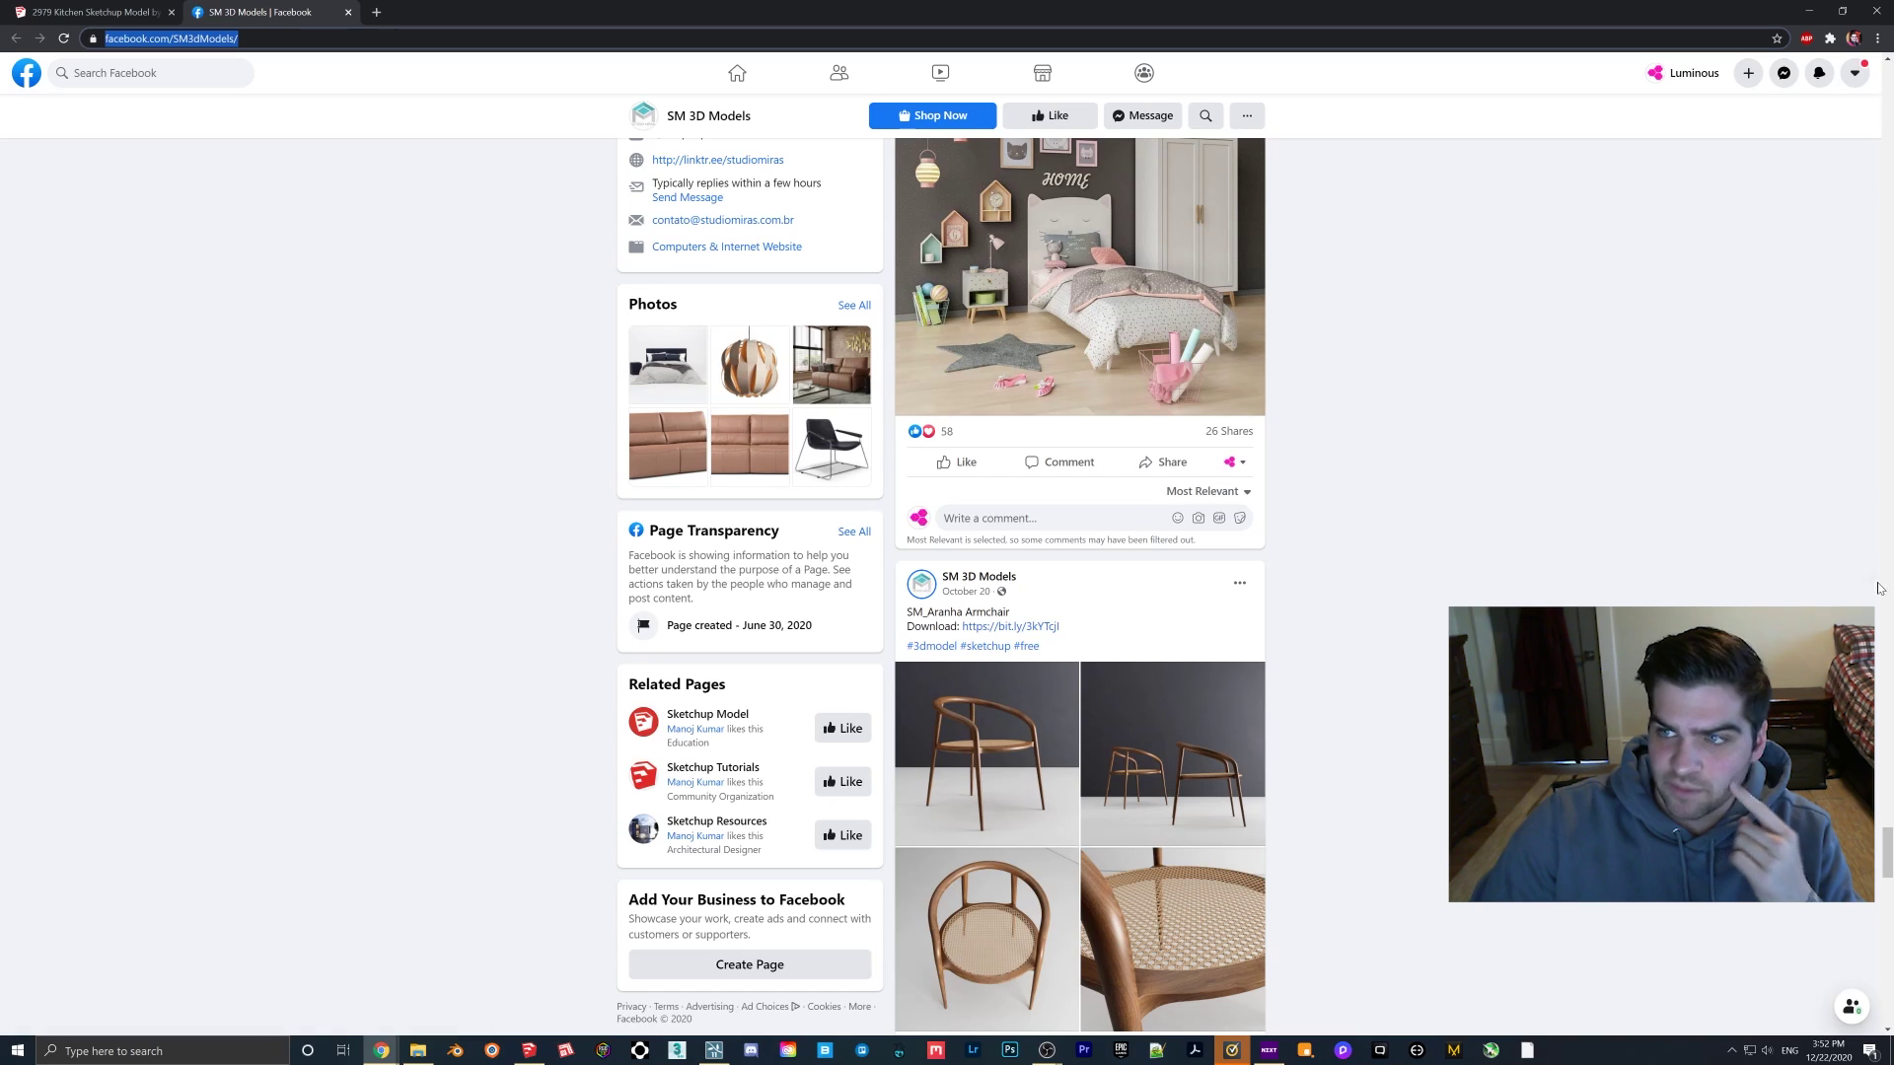
{"action": "left_click_drag", "start_coordinate": [1886, 851], "coordinate": [1881, 698]}
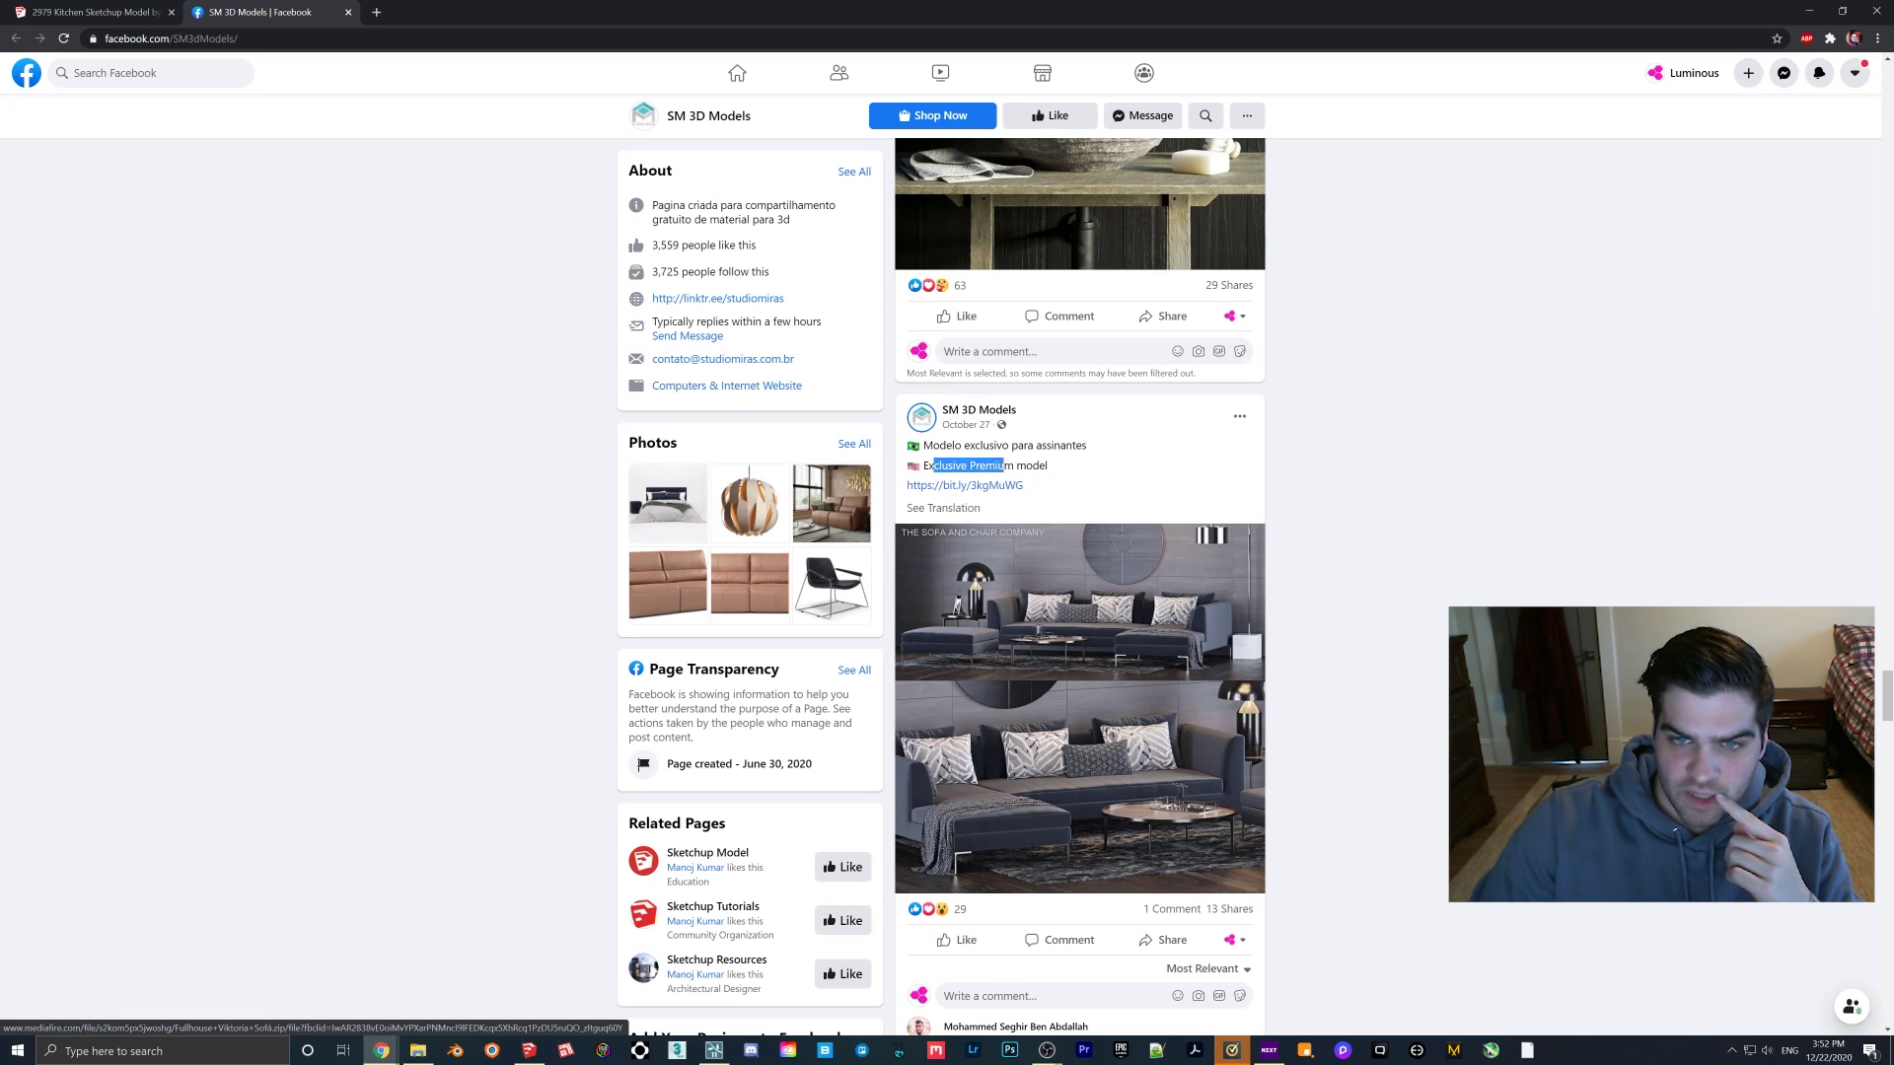
{"action": "left_click_drag", "start_coordinate": [1003, 465], "coordinate": [1039, 466]}
{"action": "scroll", "coordinate": [1121, 527], "scroll_direction": "up", "scroll_amount": 6}
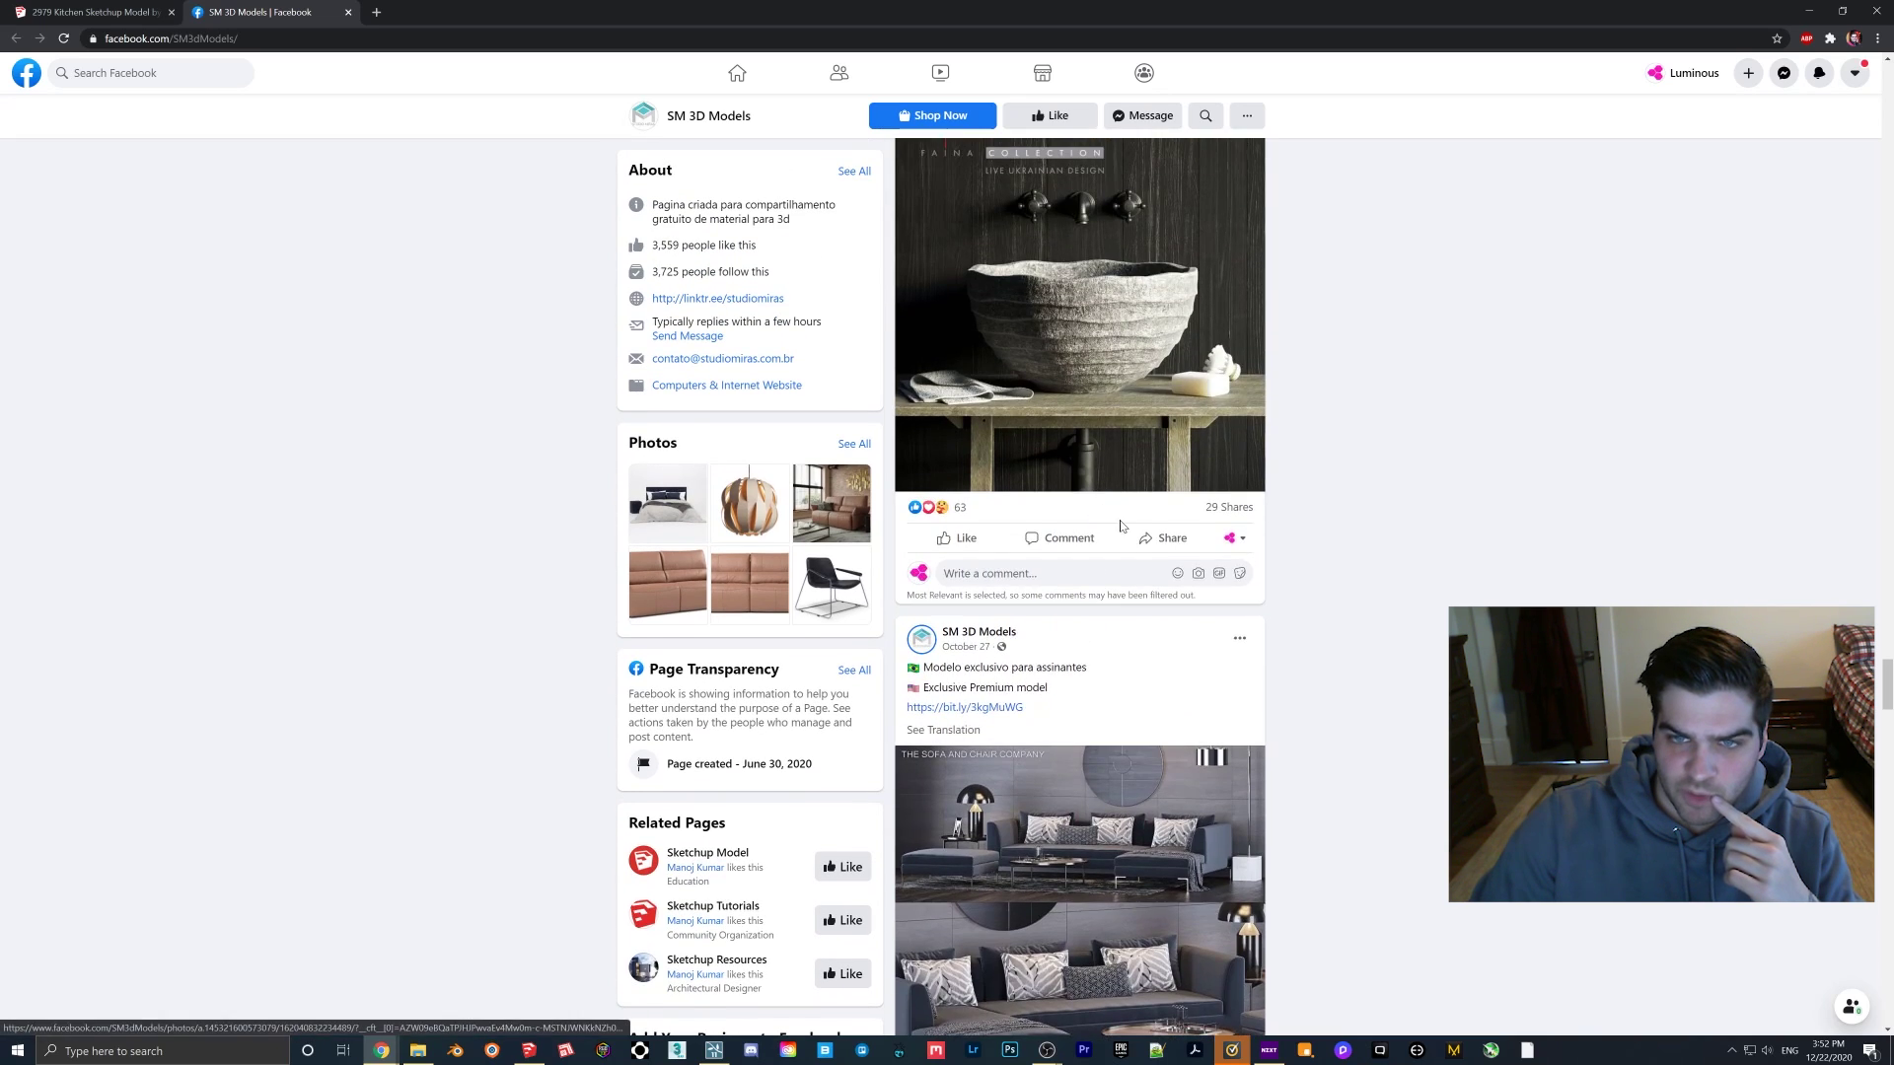
{"action": "scroll", "coordinate": [1122, 537], "scroll_direction": "up", "scroll_amount": 12}
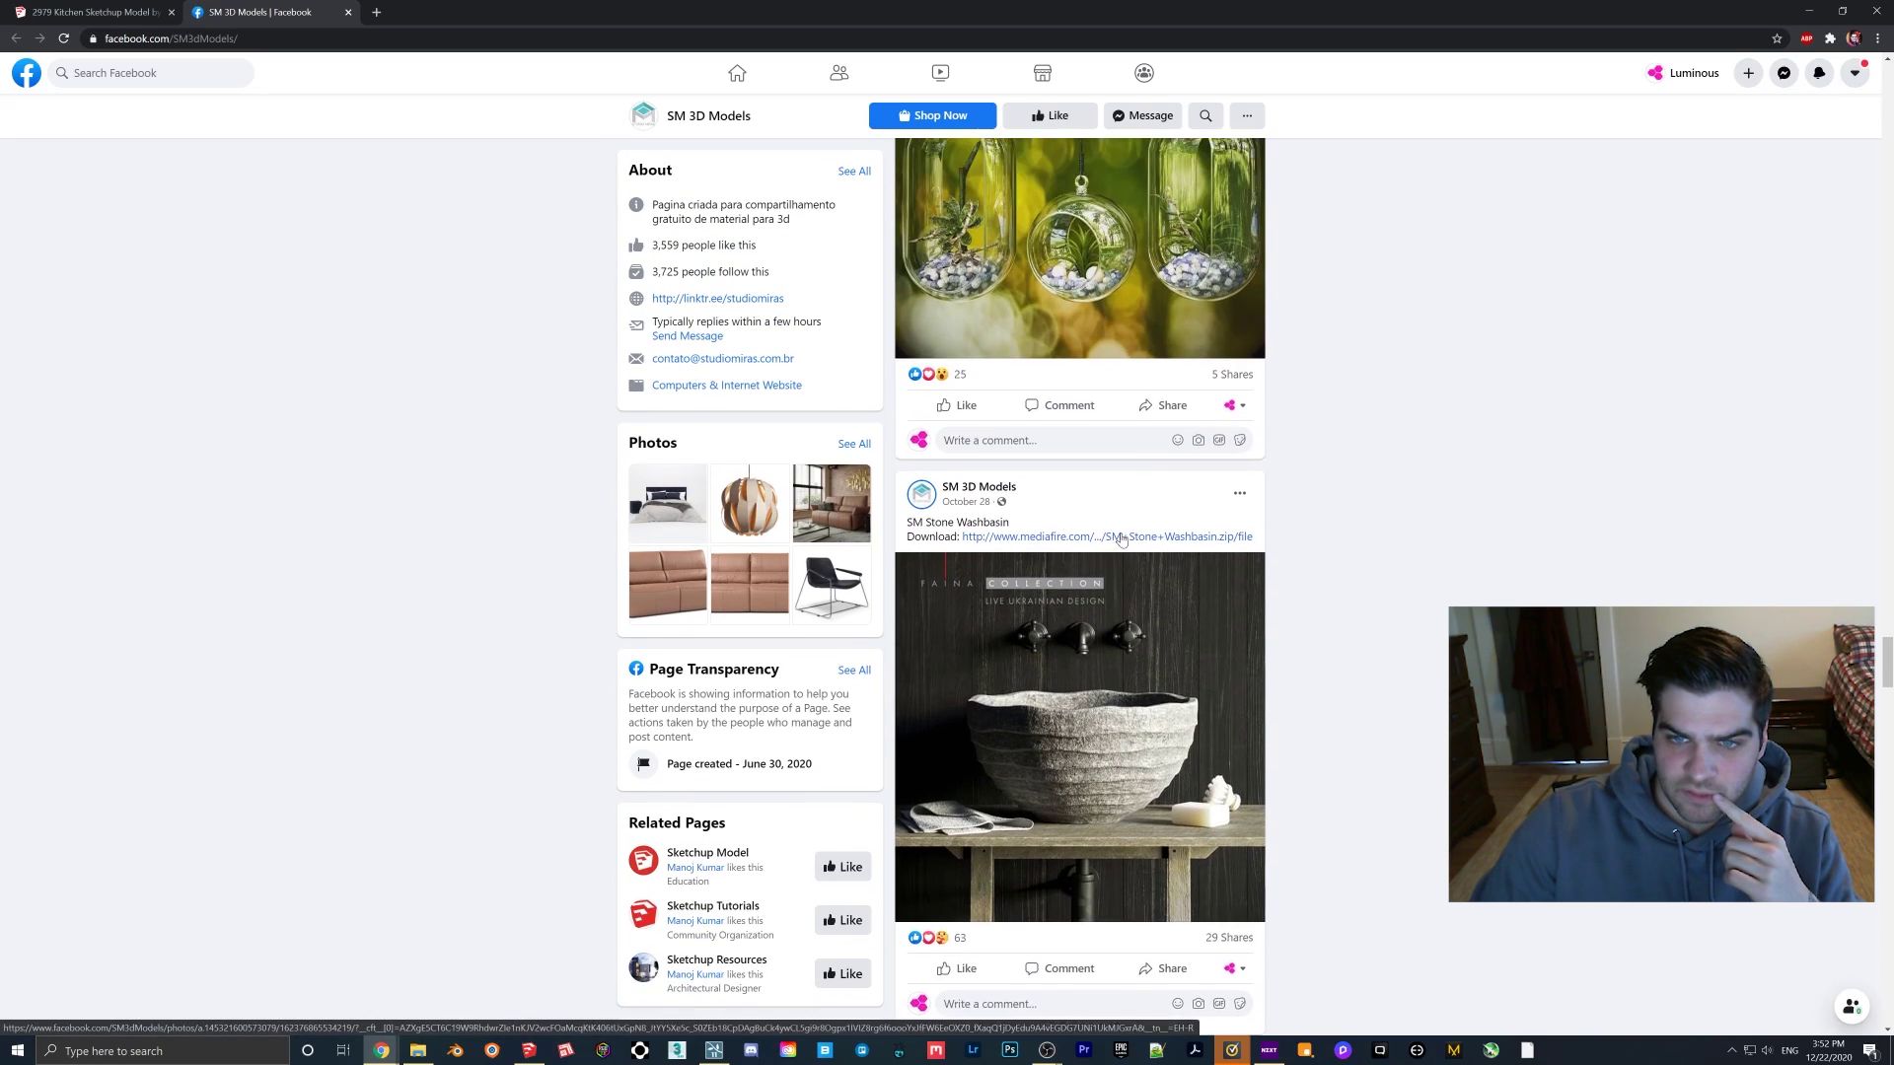
{"action": "scroll", "coordinate": [1124, 543], "scroll_direction": "up", "scroll_amount": 4}
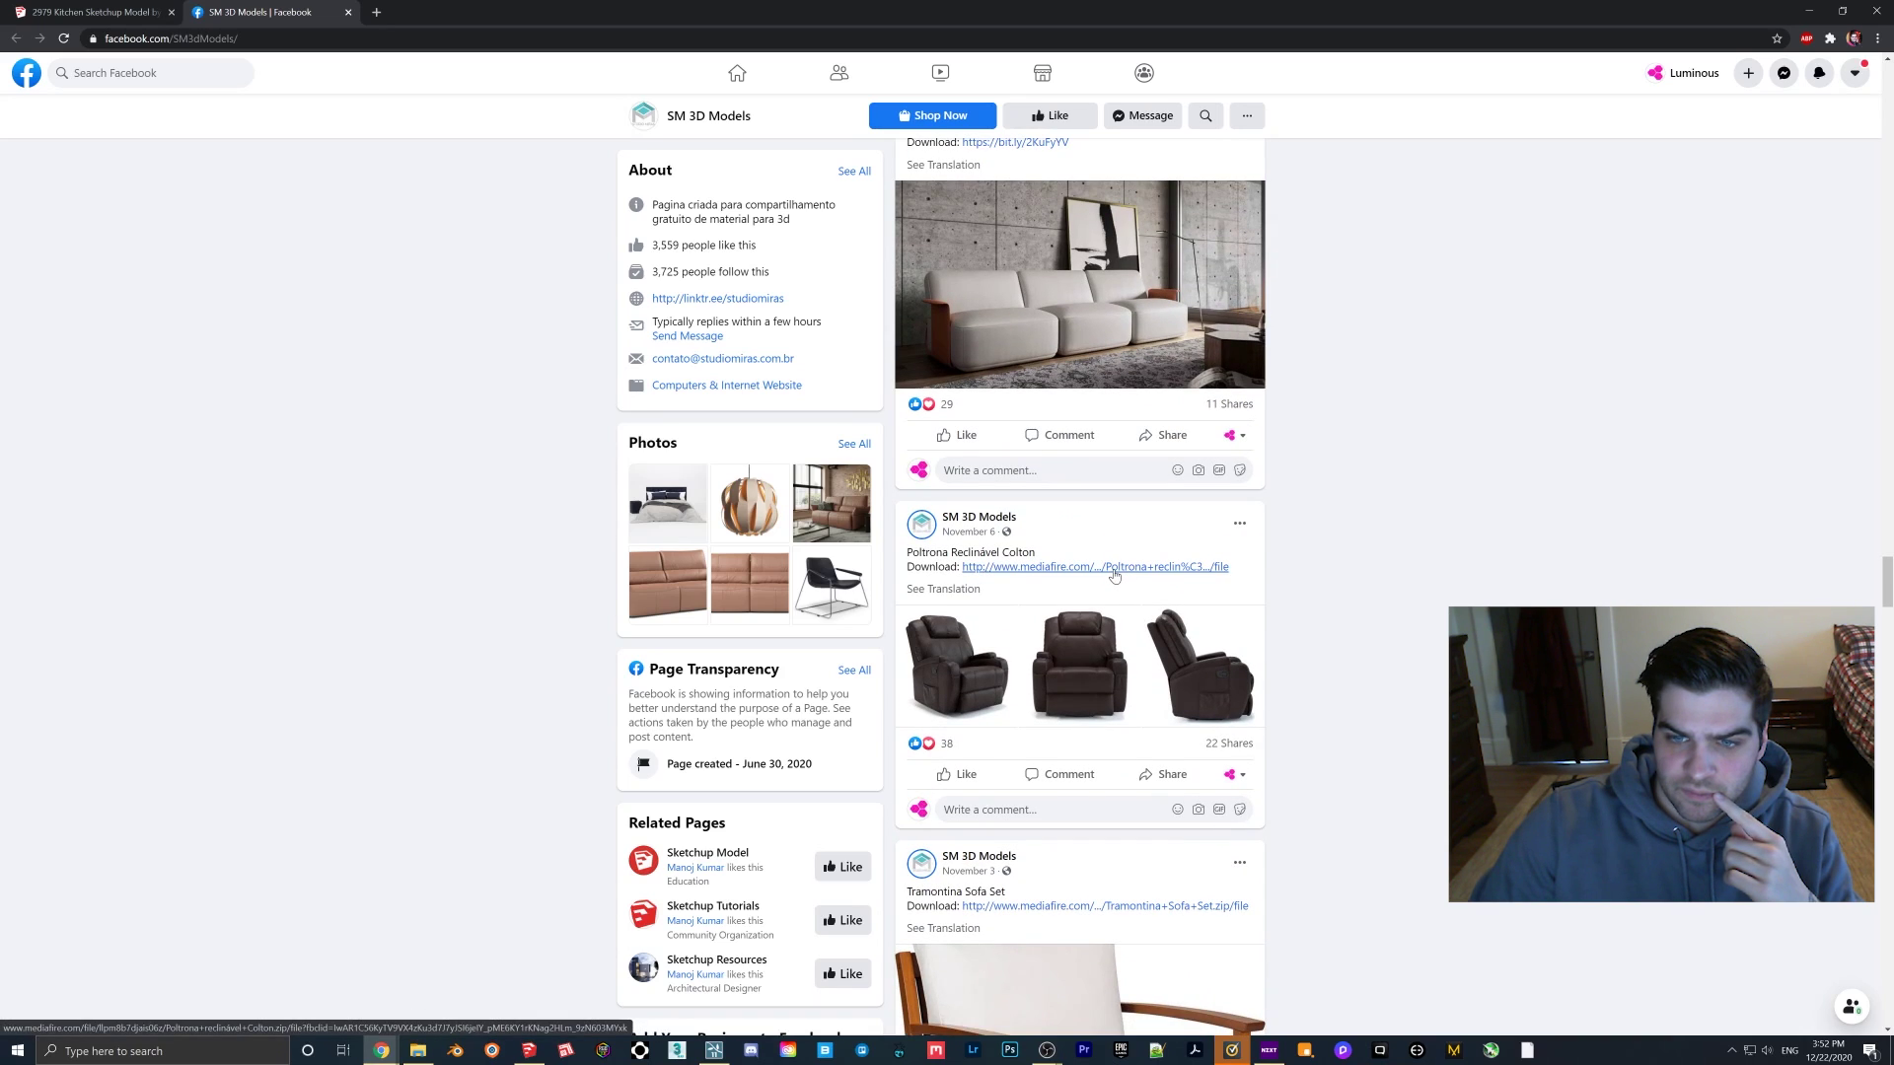
{"action": "left_click", "coordinate": [1115, 576]}
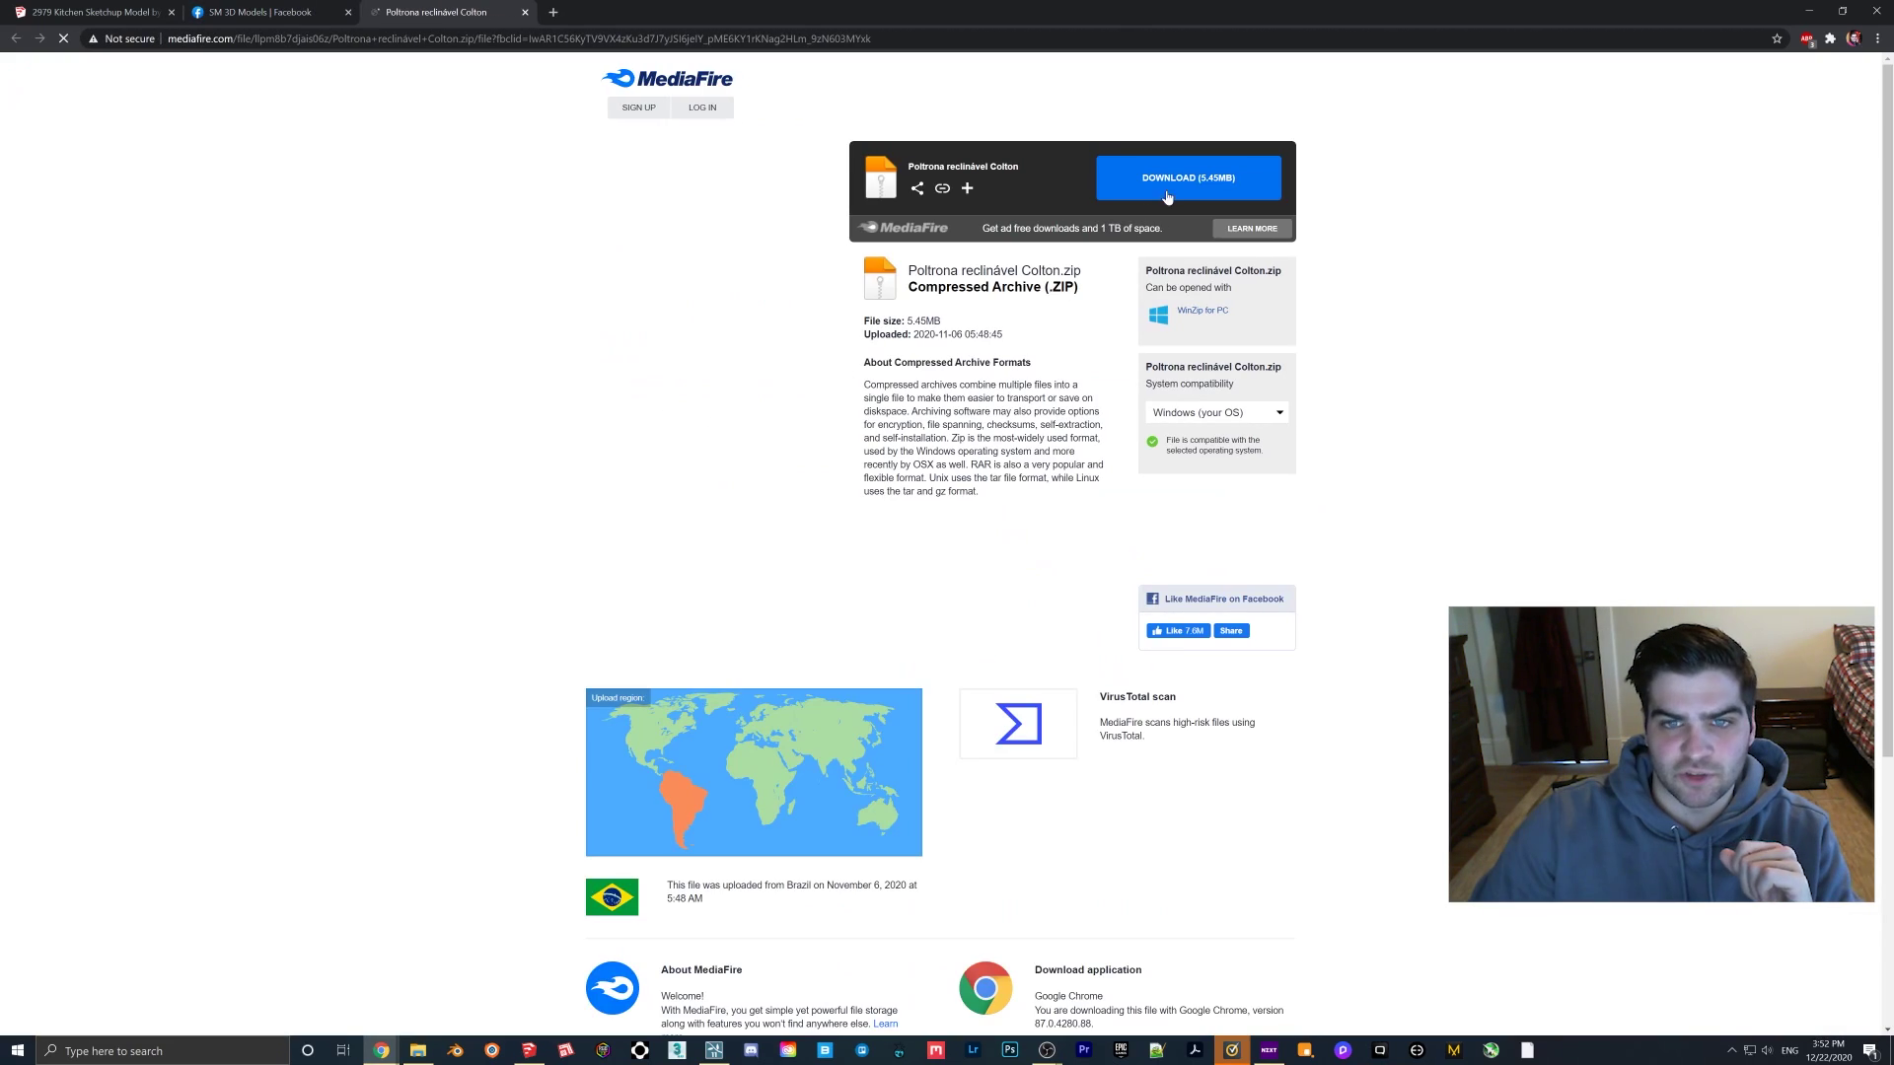
{"action": "left_click", "coordinate": [1164, 193]}
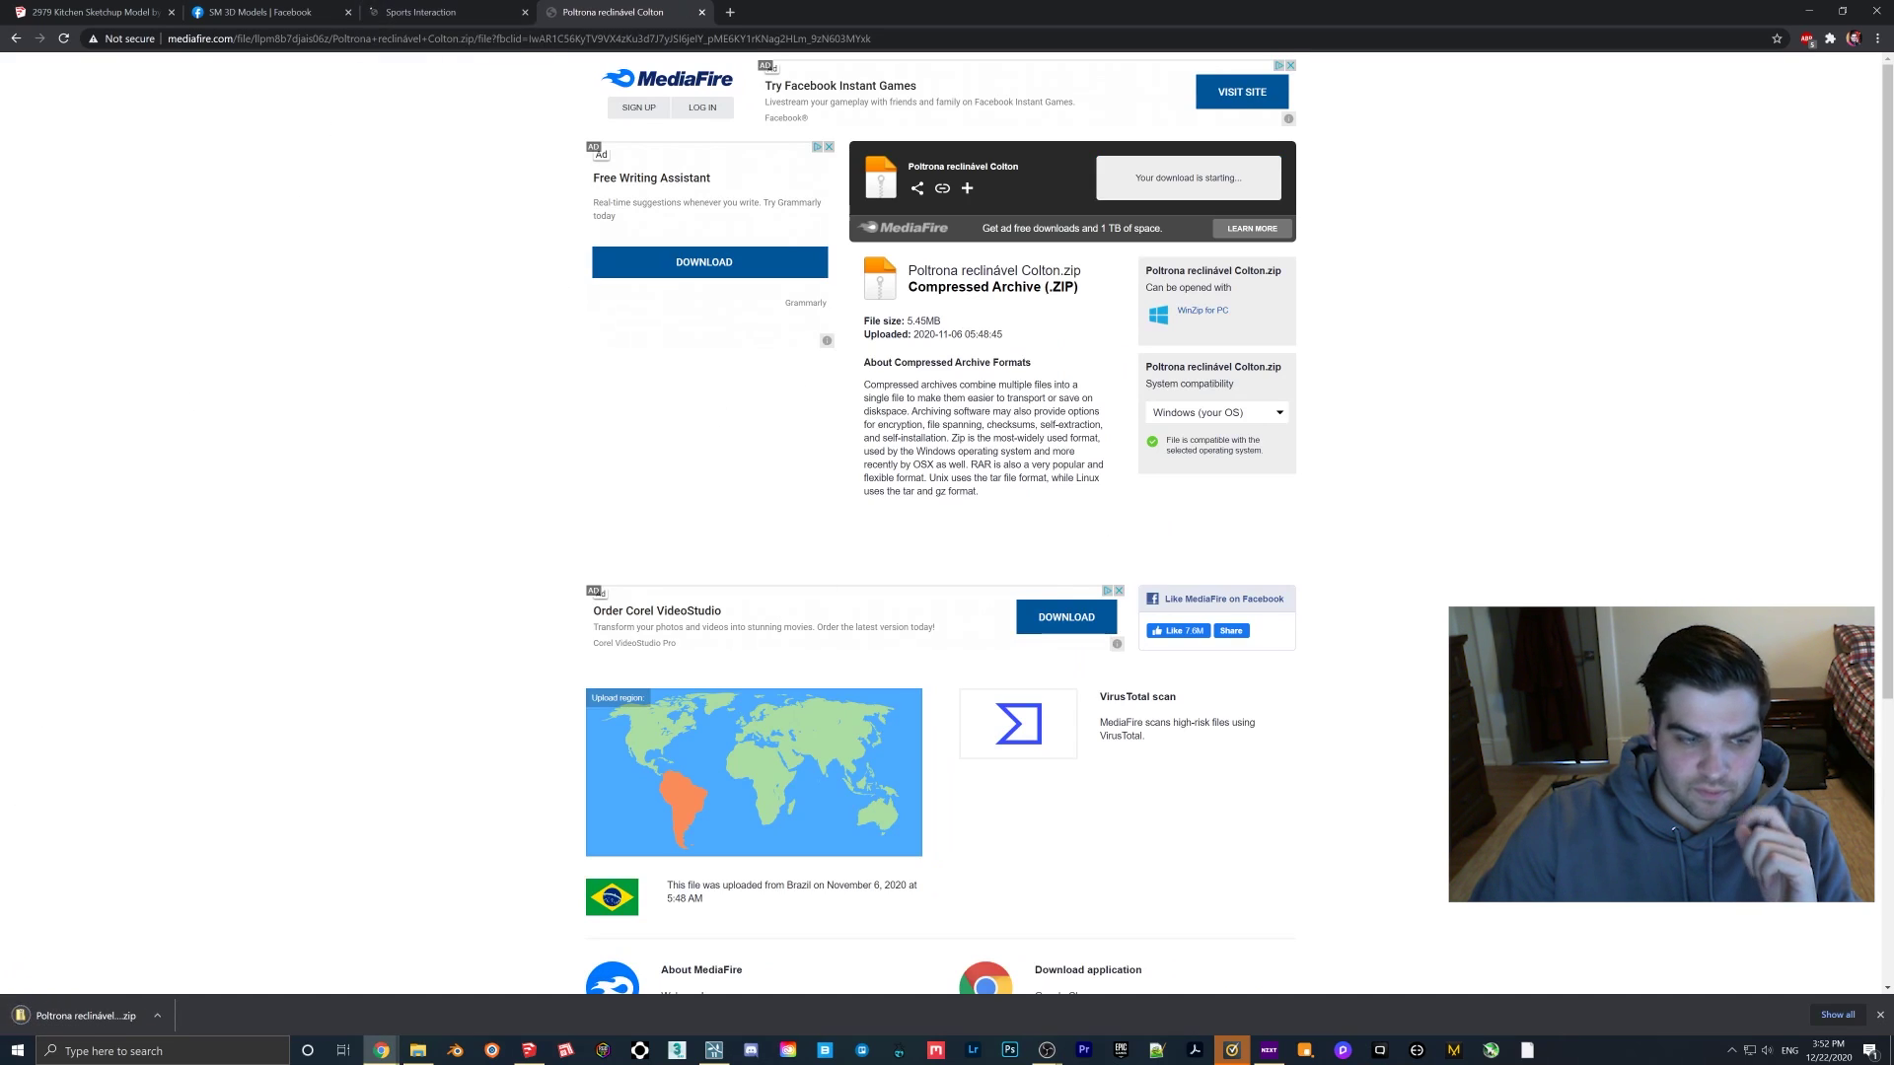
Step: Move the five files from the Poltrona reclinável Colton archive into the desktop Sketchup folder, replacing the existing PDF, and close the folder window
{"action": "left_click", "coordinate": [93, 1008]}
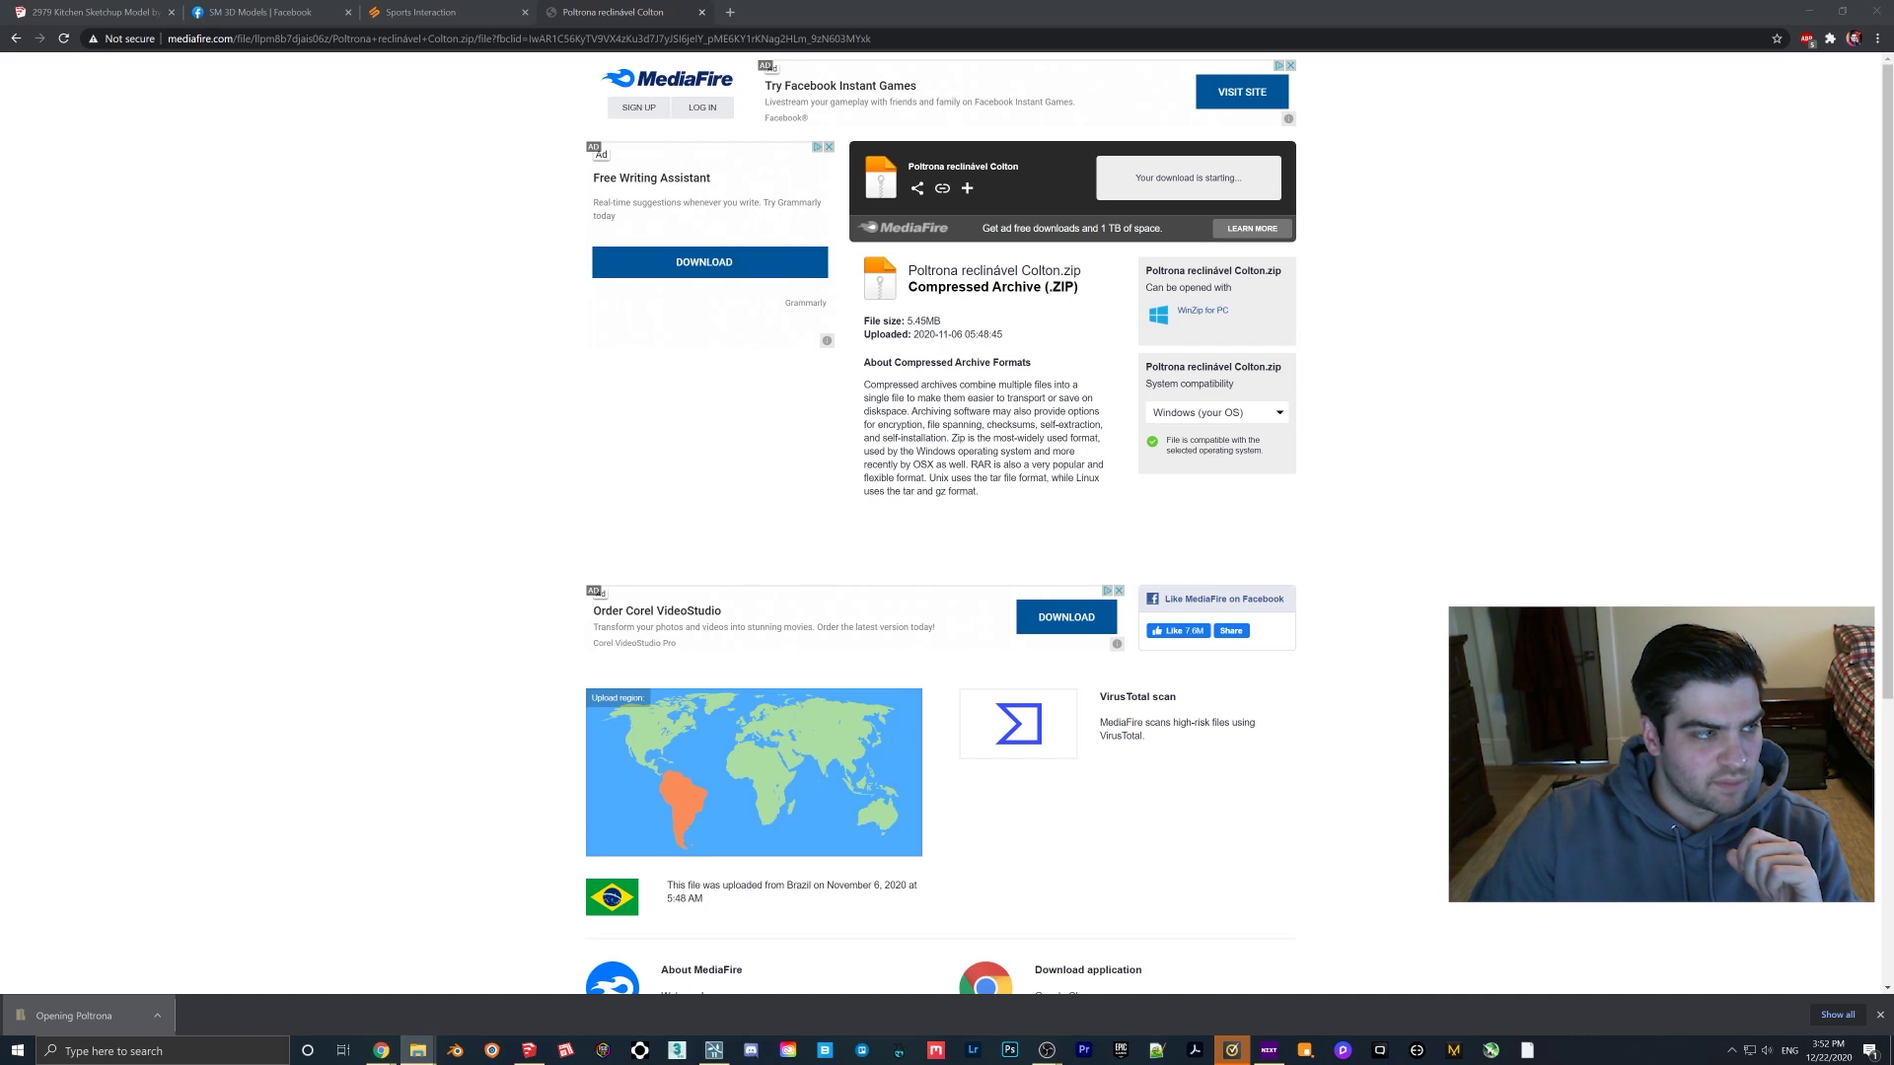
{"action": "left_click_drag", "start_coordinate": [2, 434], "coordinate": [643, 368]}
{"action": "scroll", "coordinate": [207, 570], "scroll_direction": "up", "scroll_amount": 1}
{"action": "left_click", "coordinate": [196, 563]}
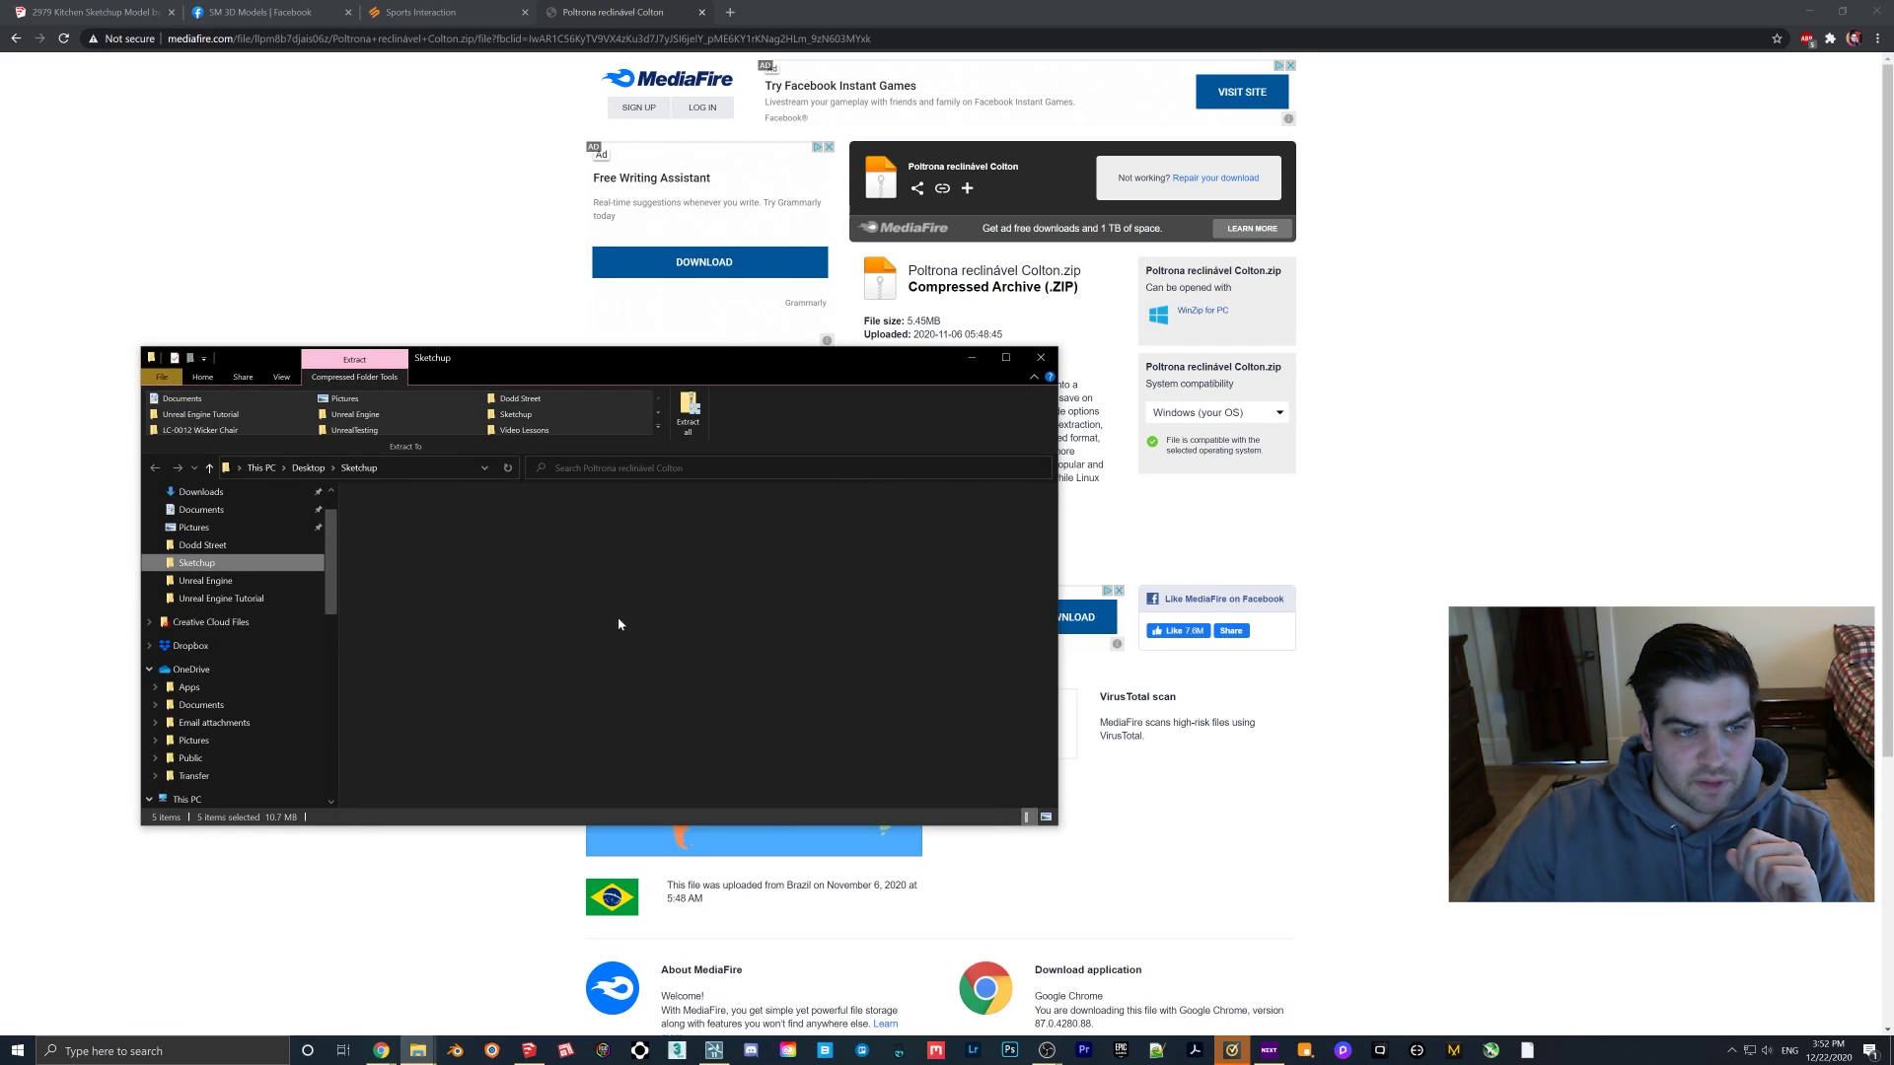
{"action": "right_click", "coordinate": [509, 703]}
{"action": "left_click", "coordinate": [578, 804]}
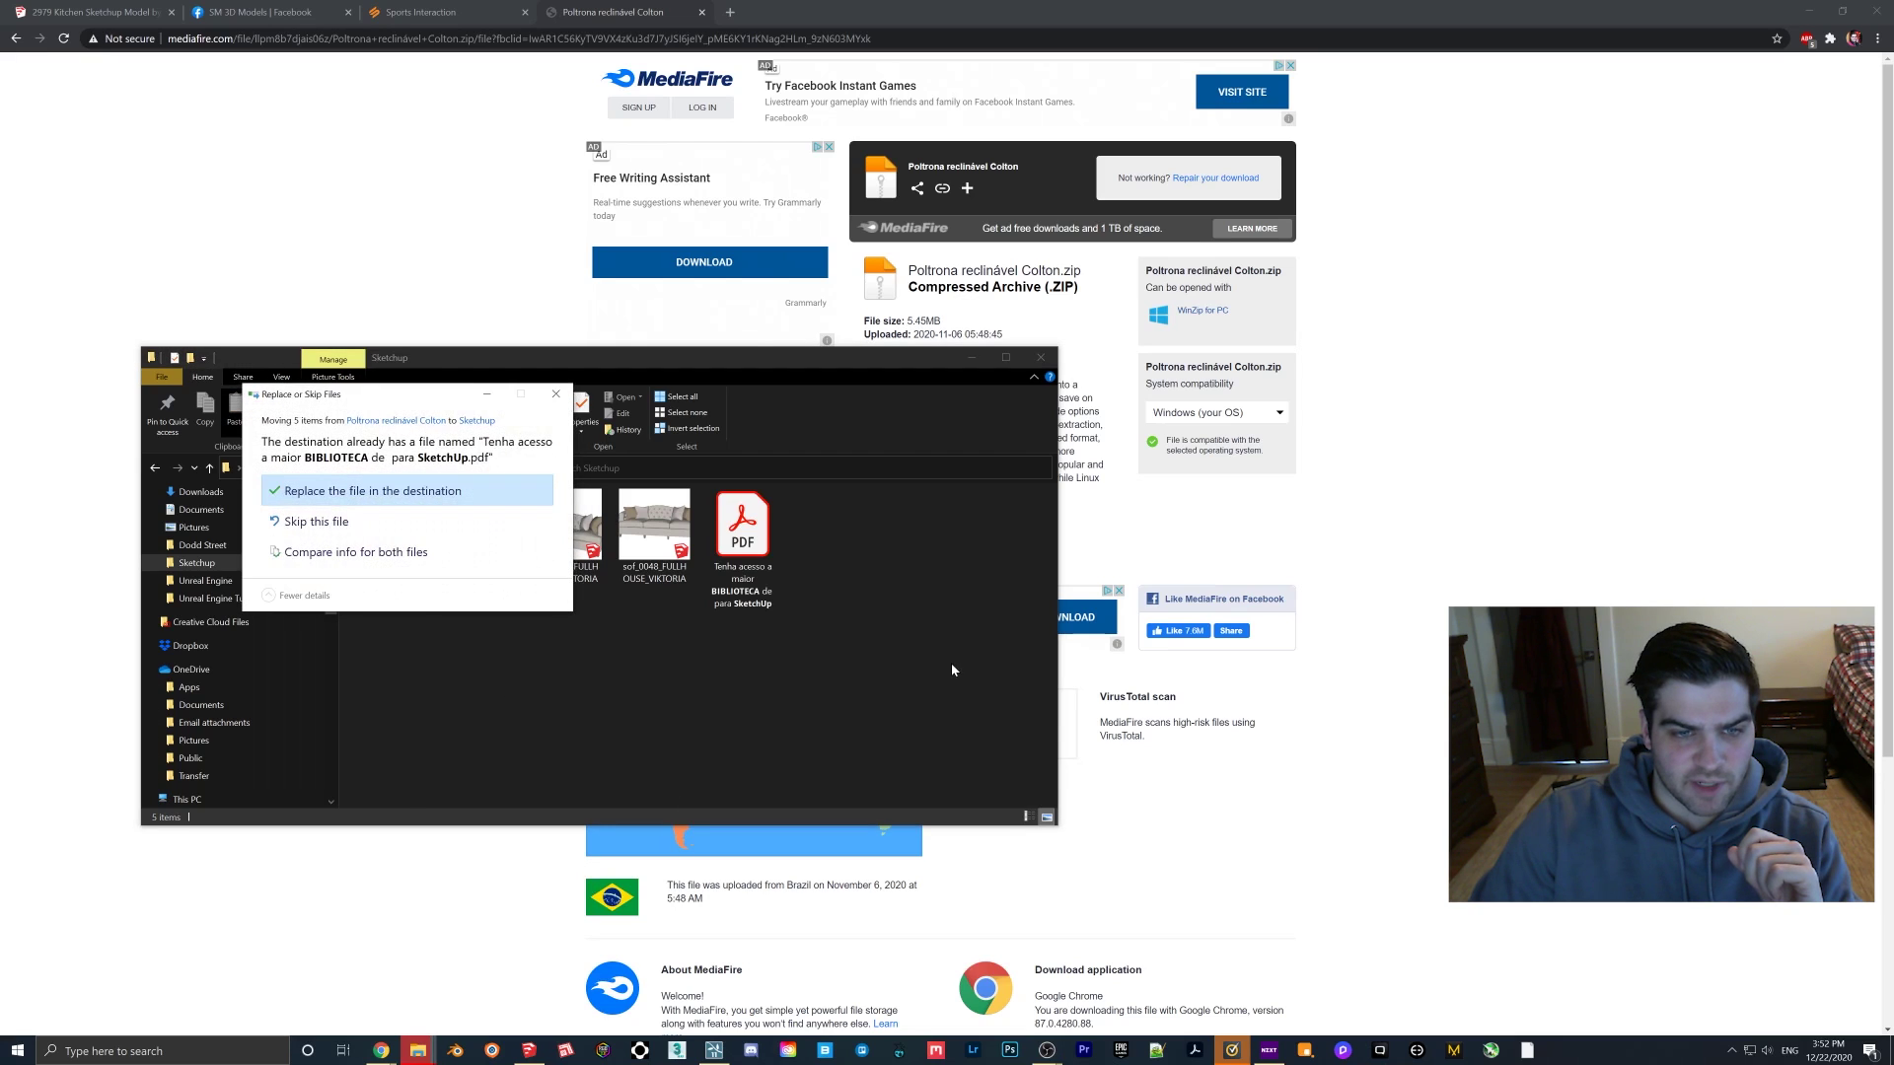
{"action": "left_click", "coordinate": [385, 489]}
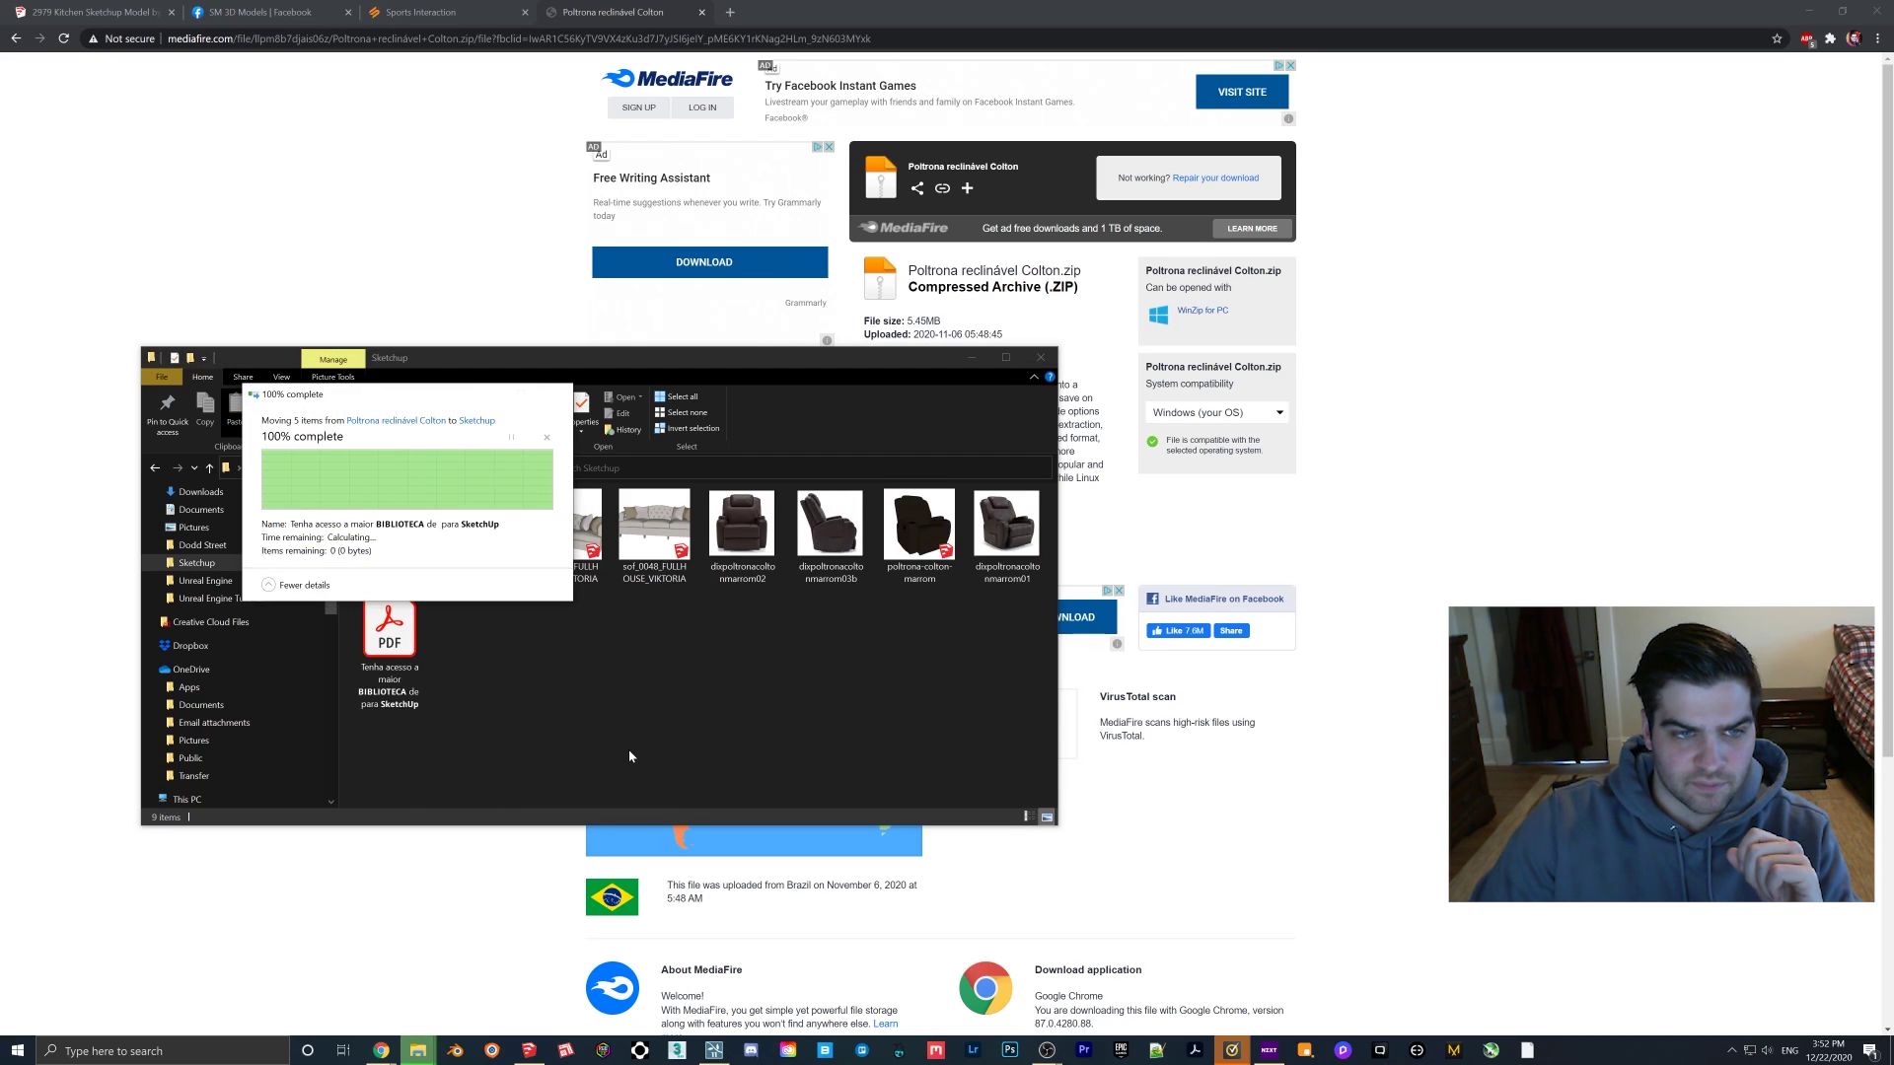
{"action": "left_click", "coordinate": [1041, 359]}
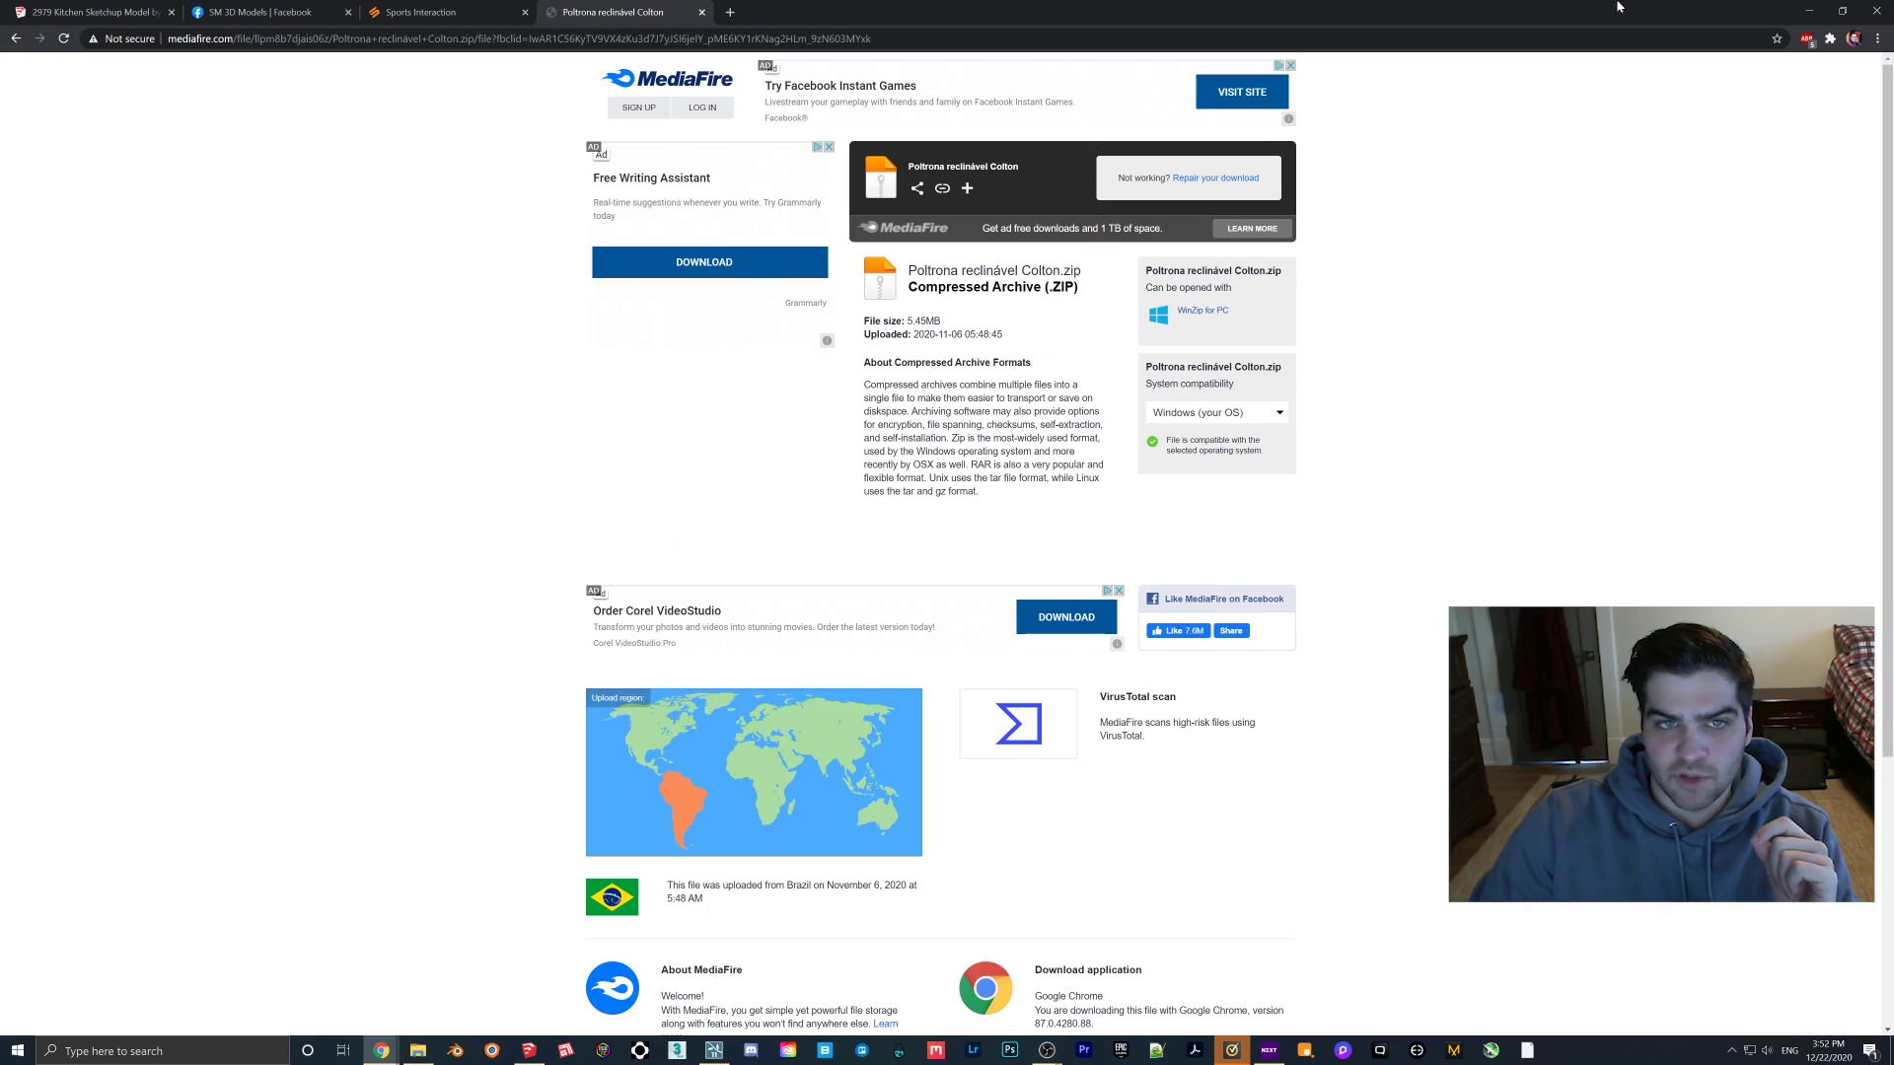
Step: Close the browser and the Viktoria sofa's SketchUp window without saving its changes
{"action": "left_click", "coordinate": [1873, 12]}
{"action": "left_click", "coordinate": [1873, 8]}
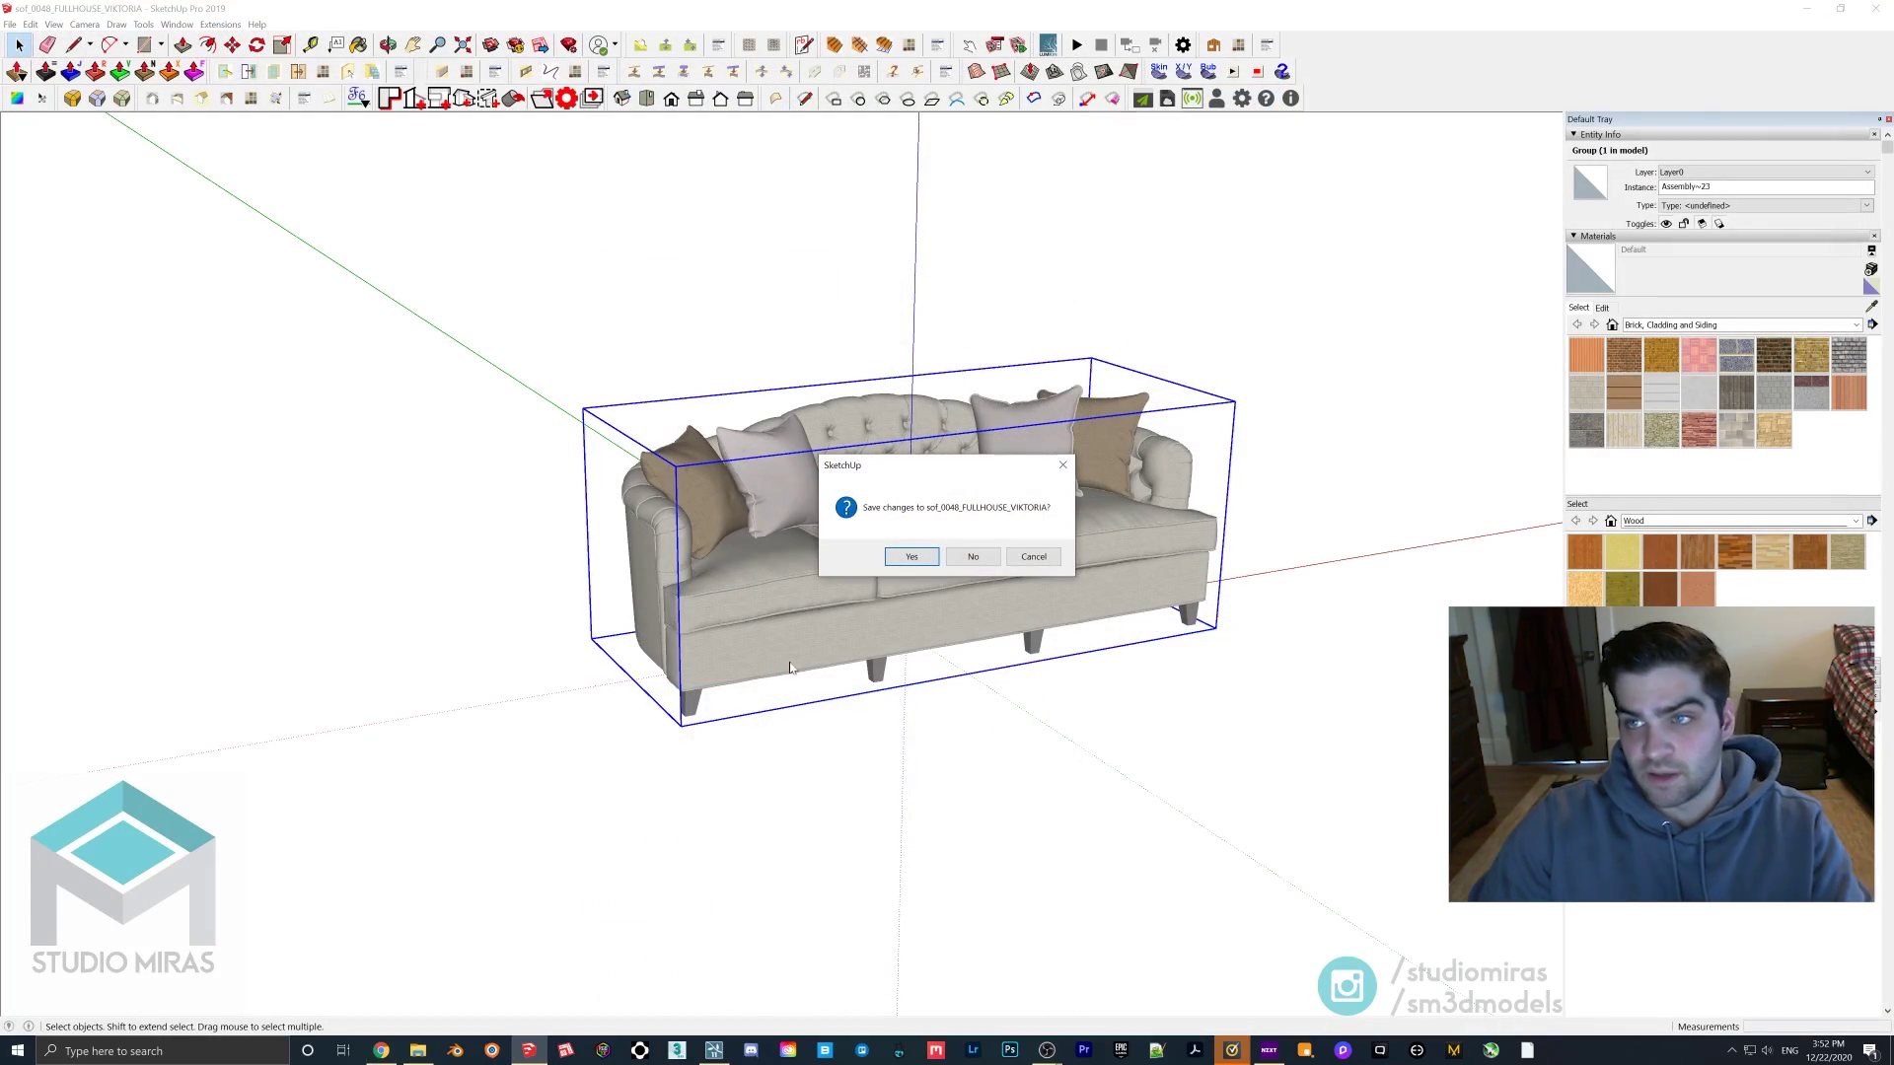
{"action": "left_click", "coordinate": [972, 557]}
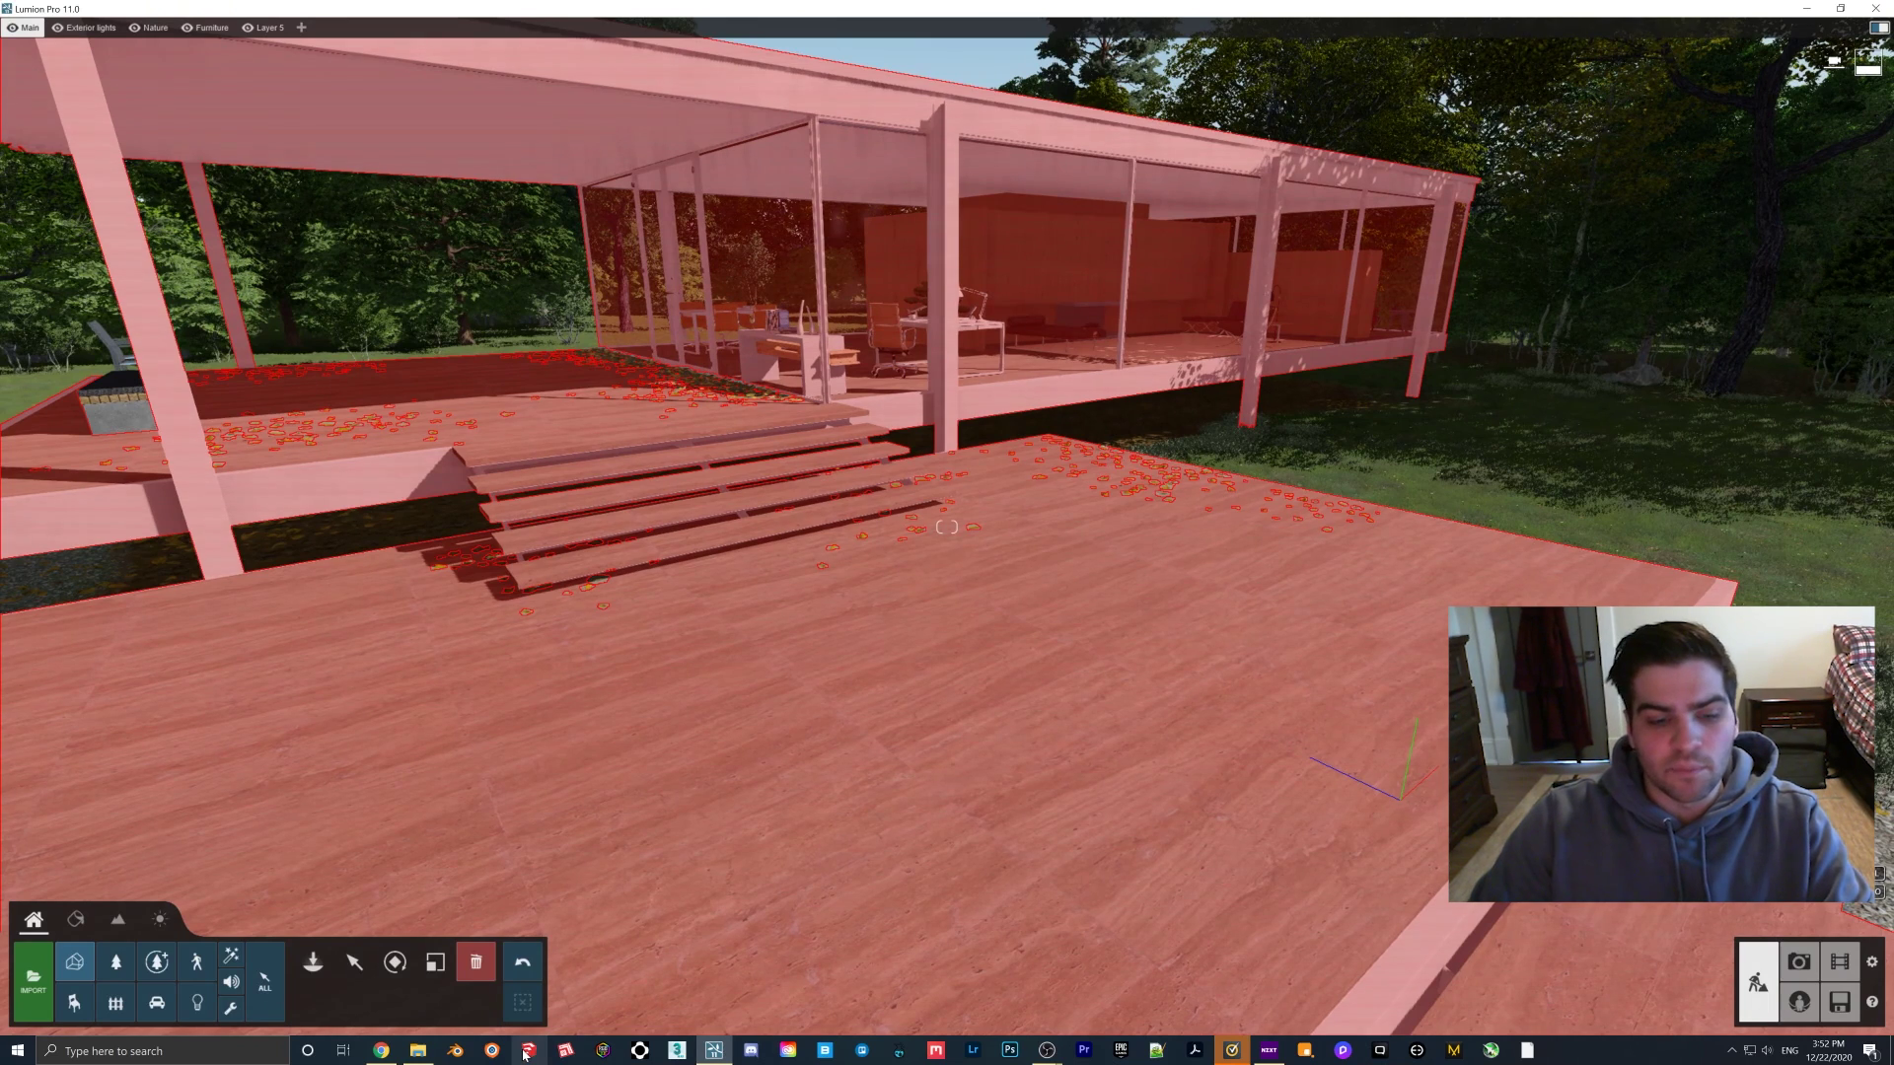
Step: Open the poltrona-colton-marrom model in SketchUp from File Explorer and view the recliner from different sides
{"action": "left_click", "coordinate": [417, 1051]}
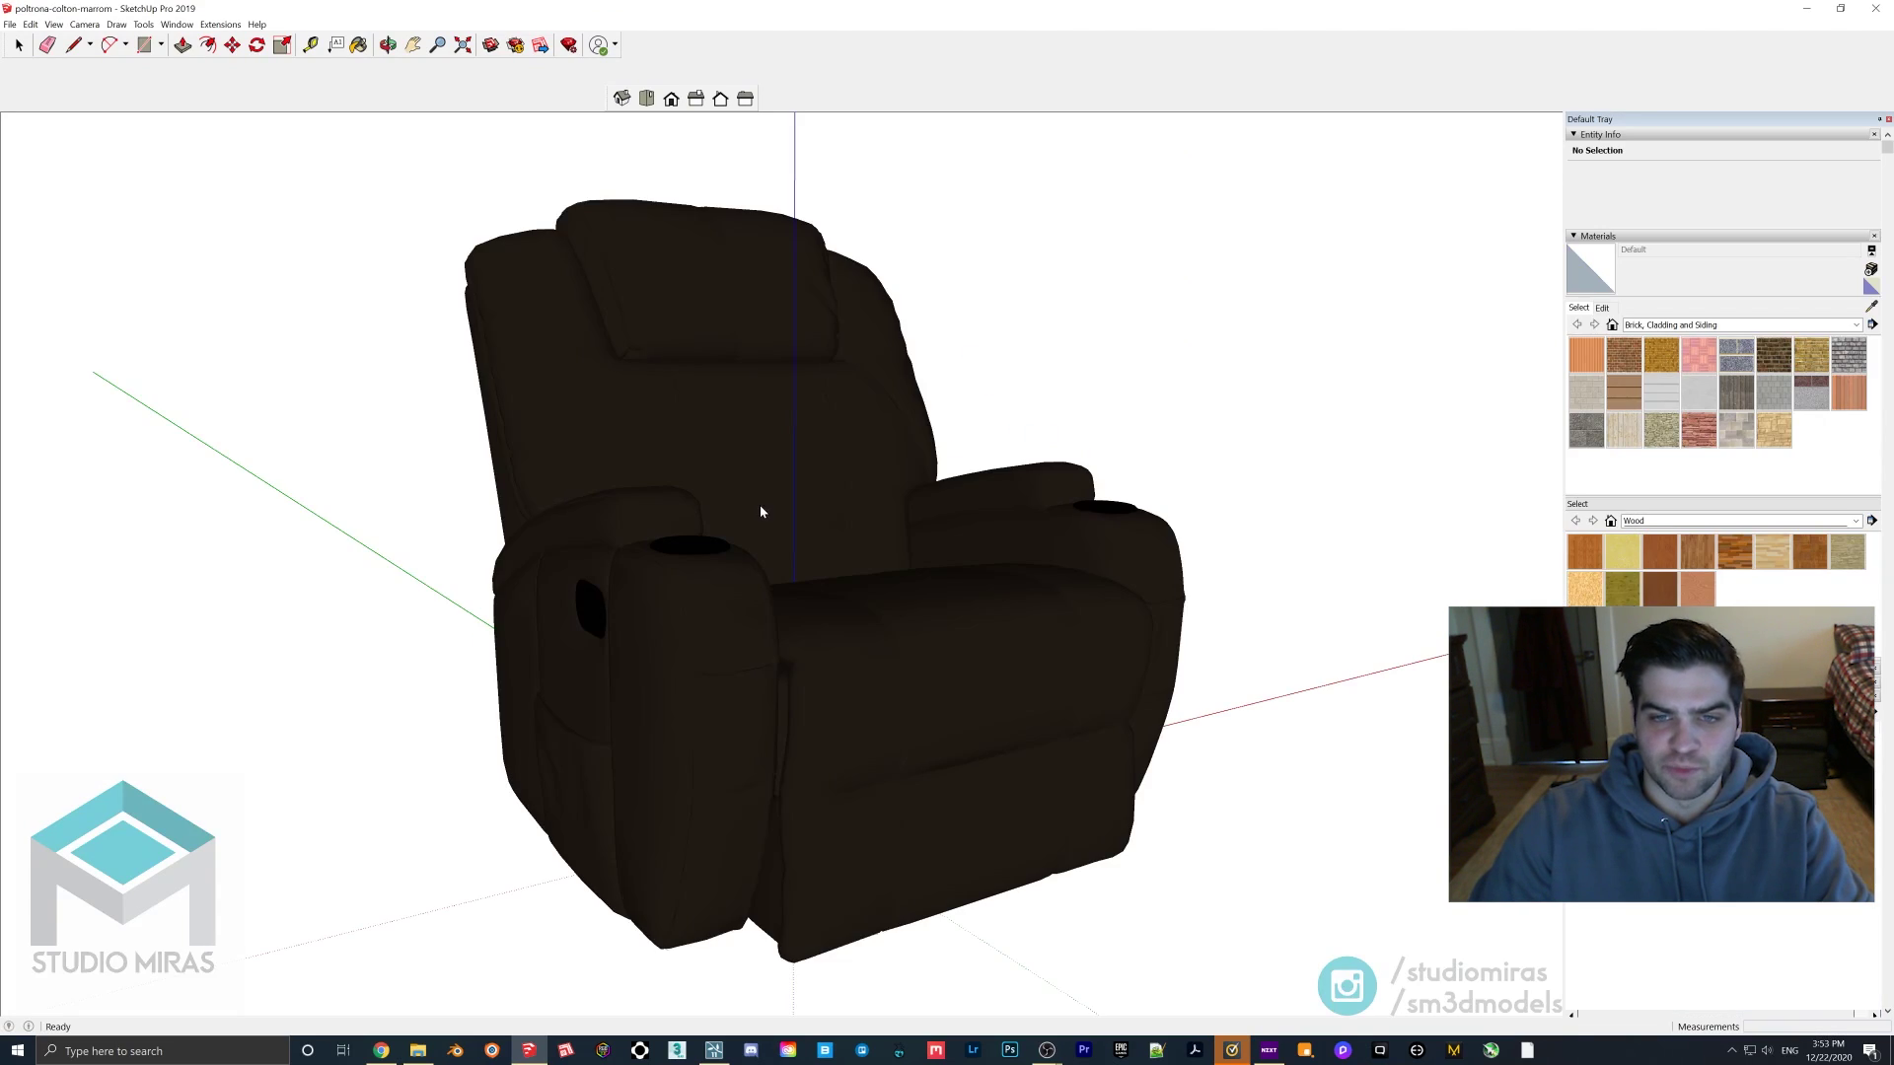
{"action": "scroll", "coordinate": [807, 523], "scroll_direction": "down", "scroll_amount": 1}
{"action": "middle_click_drag", "start_coordinate": [807, 523], "coordinate": [985, 510]}
{"action": "middle_click_drag", "start_coordinate": [947, 635], "coordinate": [809, 580]}
Step: Enter the recliner's nested groups, select its side armrest geometry to inspect the upholstery and stitching, and clear the selection
{"action": "double_click", "coordinate": [755, 603]}
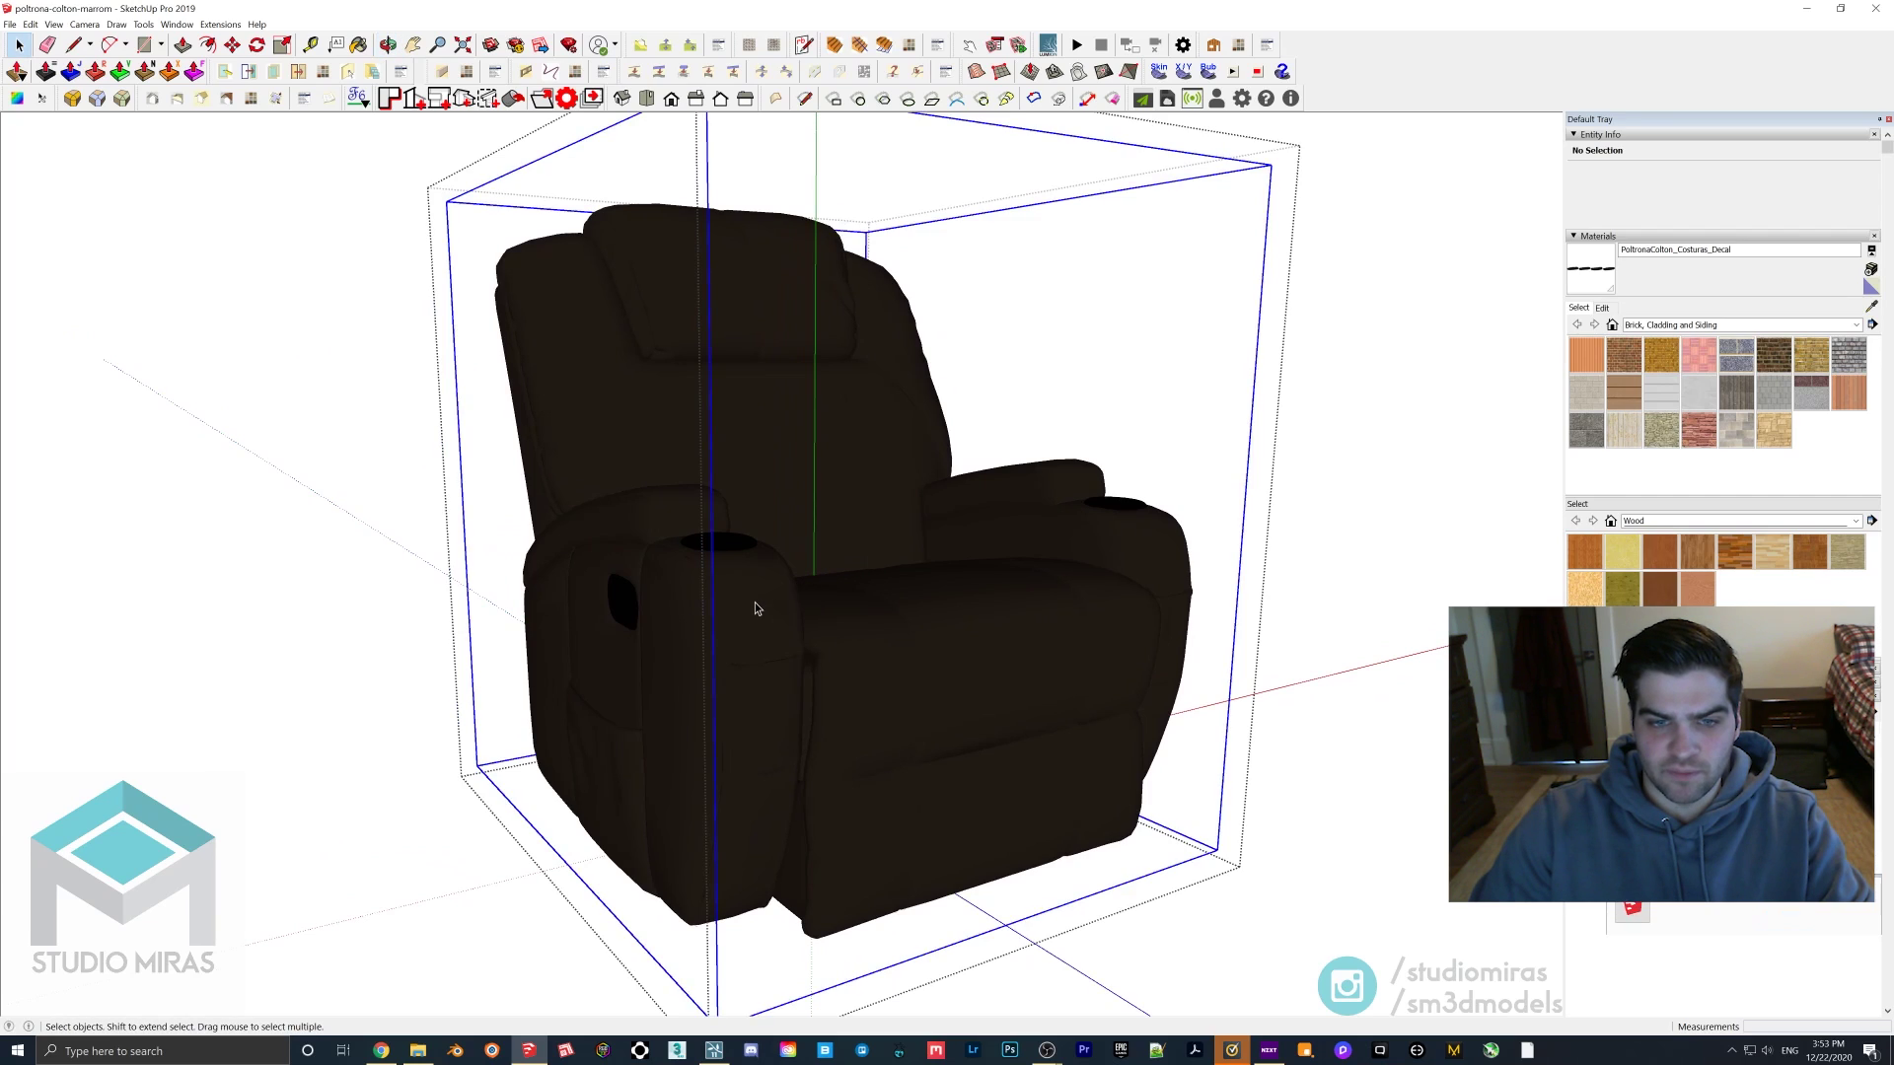
{"action": "double_click", "coordinate": [755, 603]}
{"action": "left_click", "coordinate": [756, 603]}
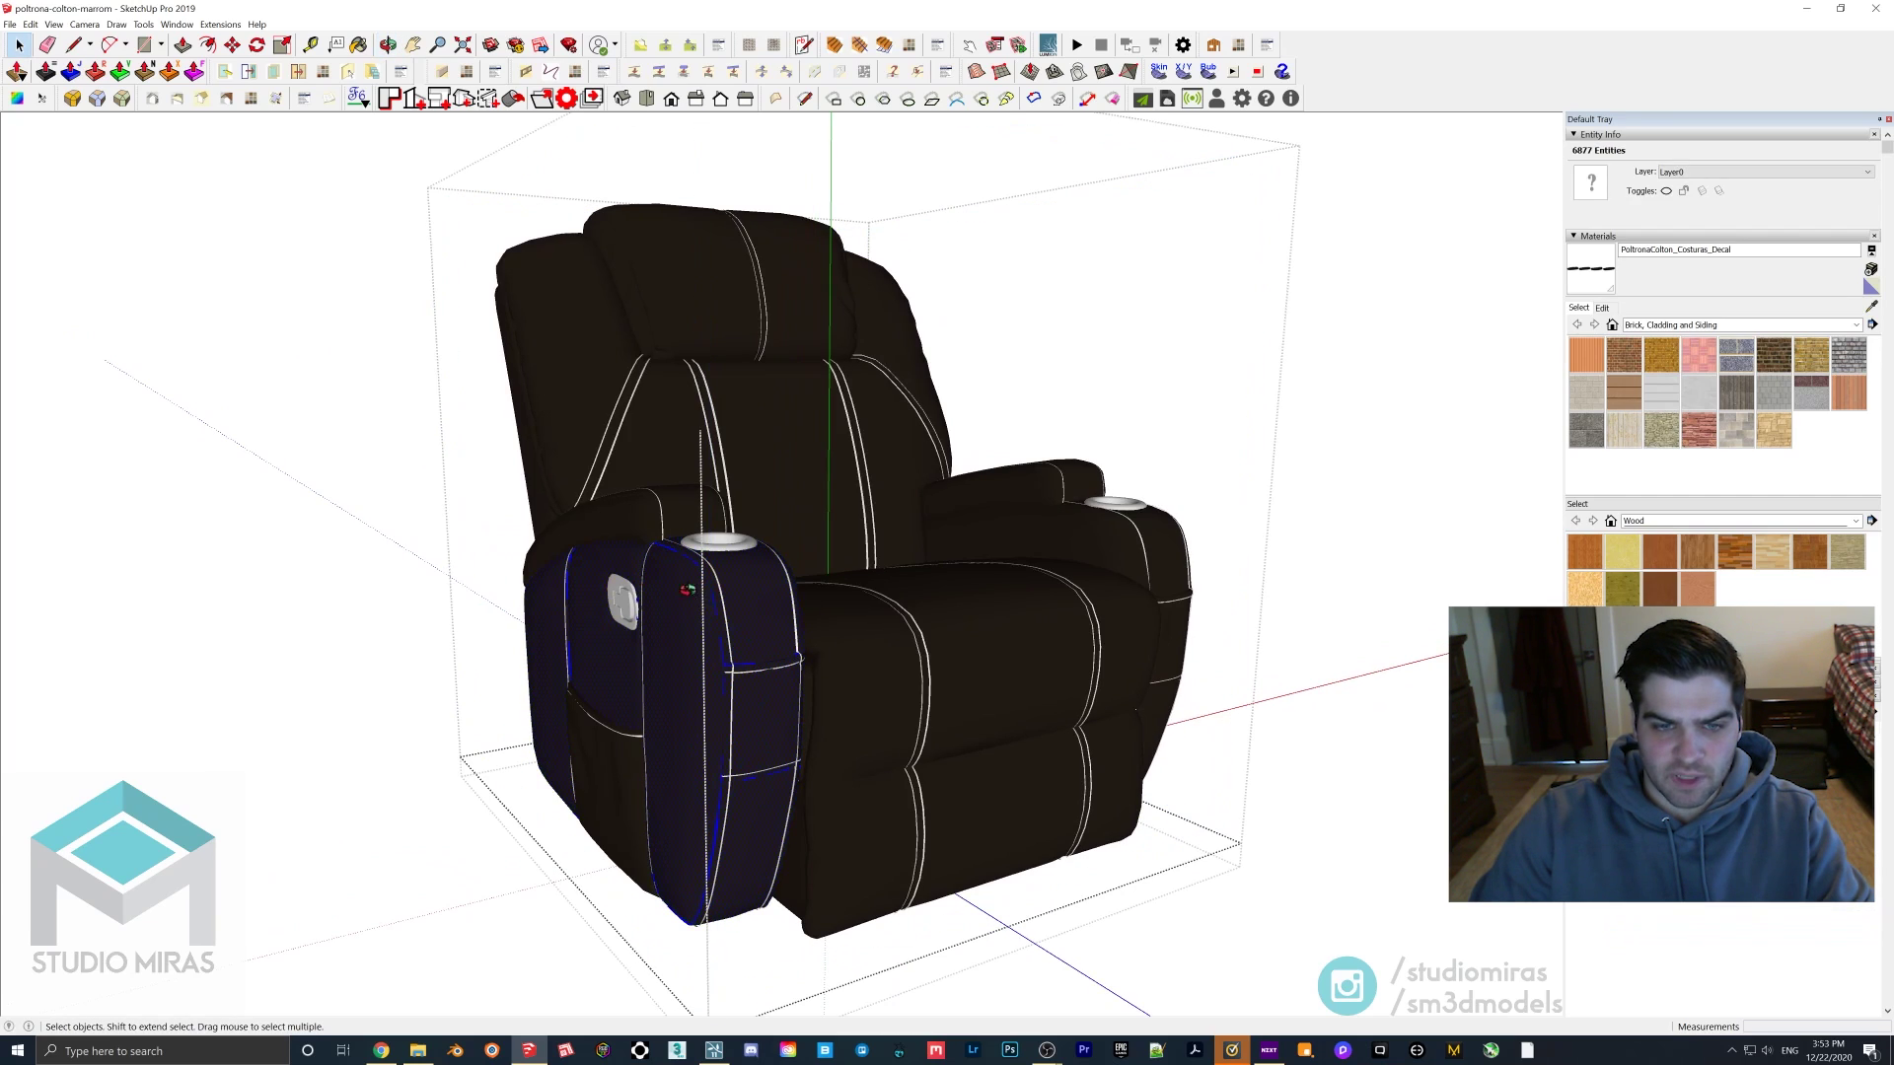
{"action": "mouse_move", "coordinate": [755, 609]}
{"action": "middle_mouse_down"}
{"action": "mouse_move", "coordinate": [1188, 533]}
{"action": "mouse_move", "coordinate": [766, 667]}
{"action": "mouse_move", "coordinate": [632, 651]}
{"action": "mouse_move", "coordinate": [726, 619]}
{"action": "middle_mouse_up"}
{"action": "left_click", "coordinate": [1170, 436]}
{"action": "middle_click_drag", "start_coordinate": [1171, 436], "coordinate": [1052, 619]}
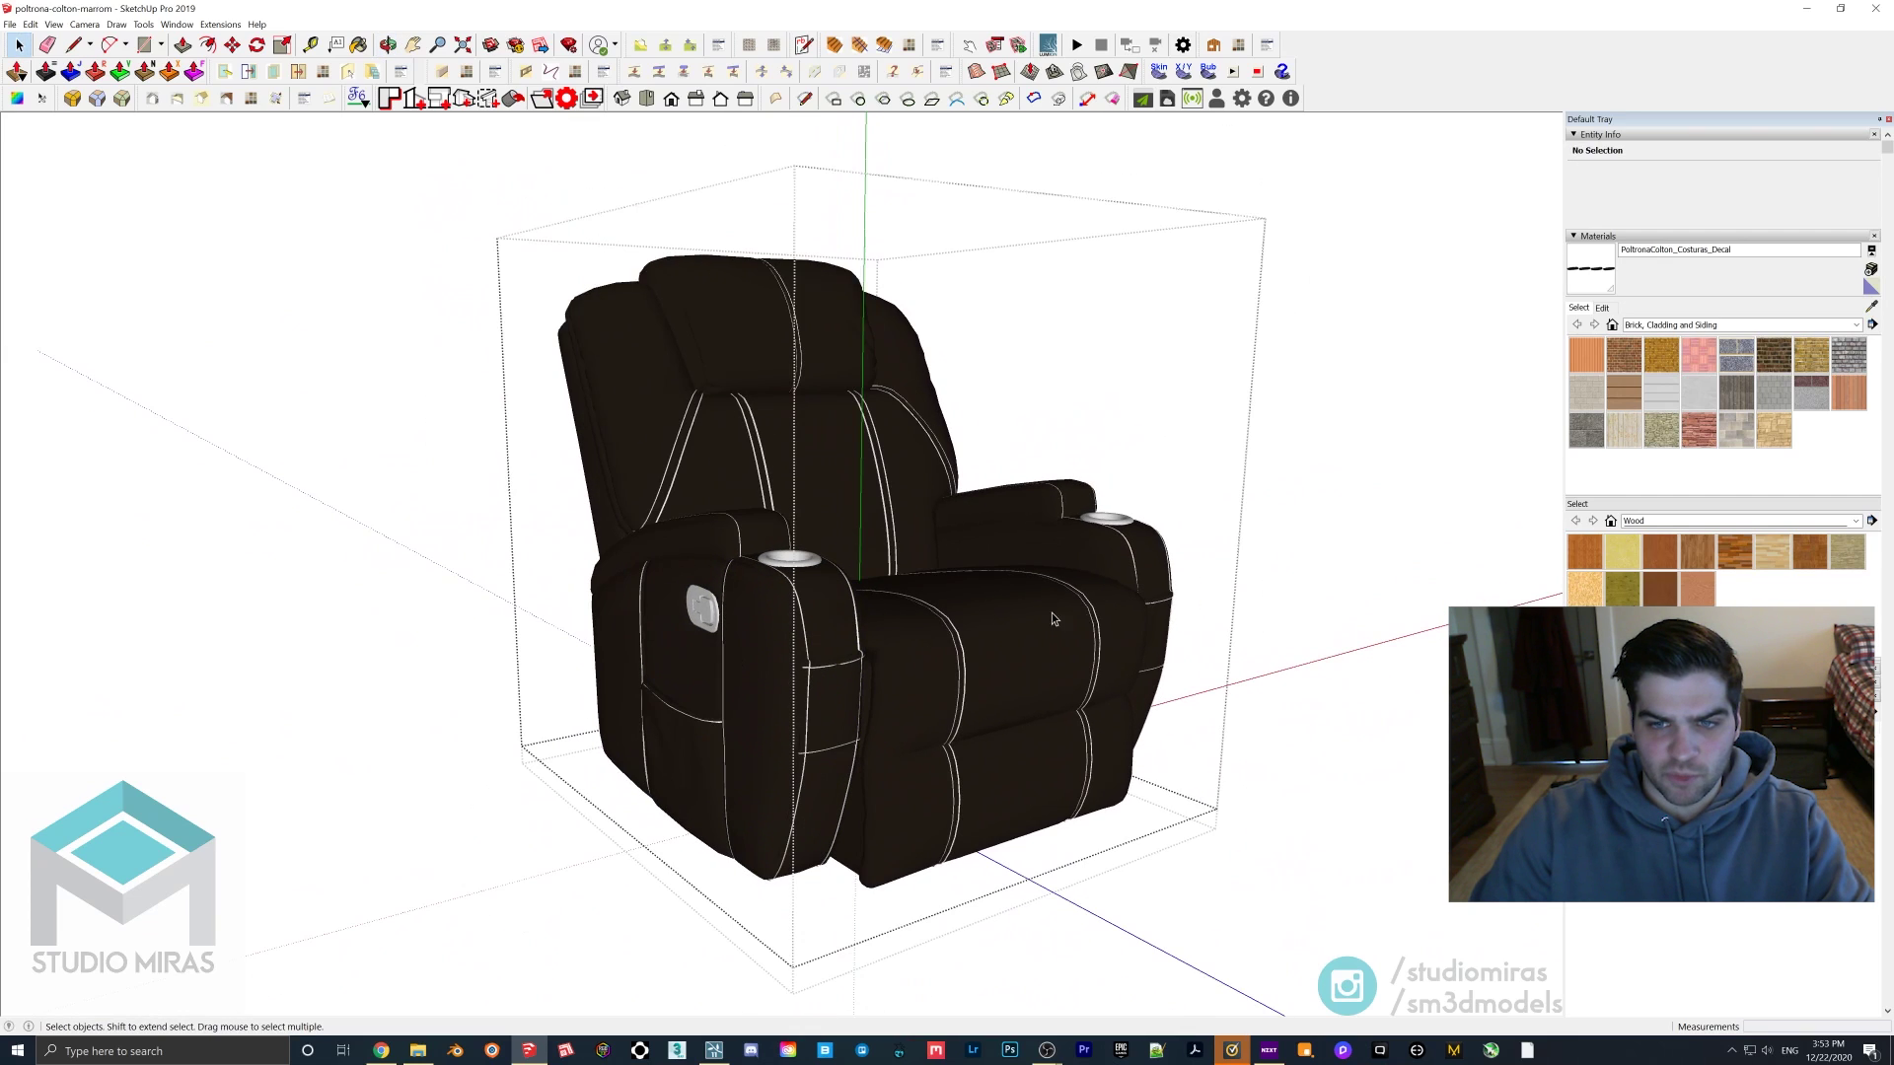
Step: Switch to Lumion, import the poltrona-colton-marrom SketchUp model, and place the recliner on the wooden deck in front of the steps
{"action": "left_click", "coordinate": [715, 1050]}
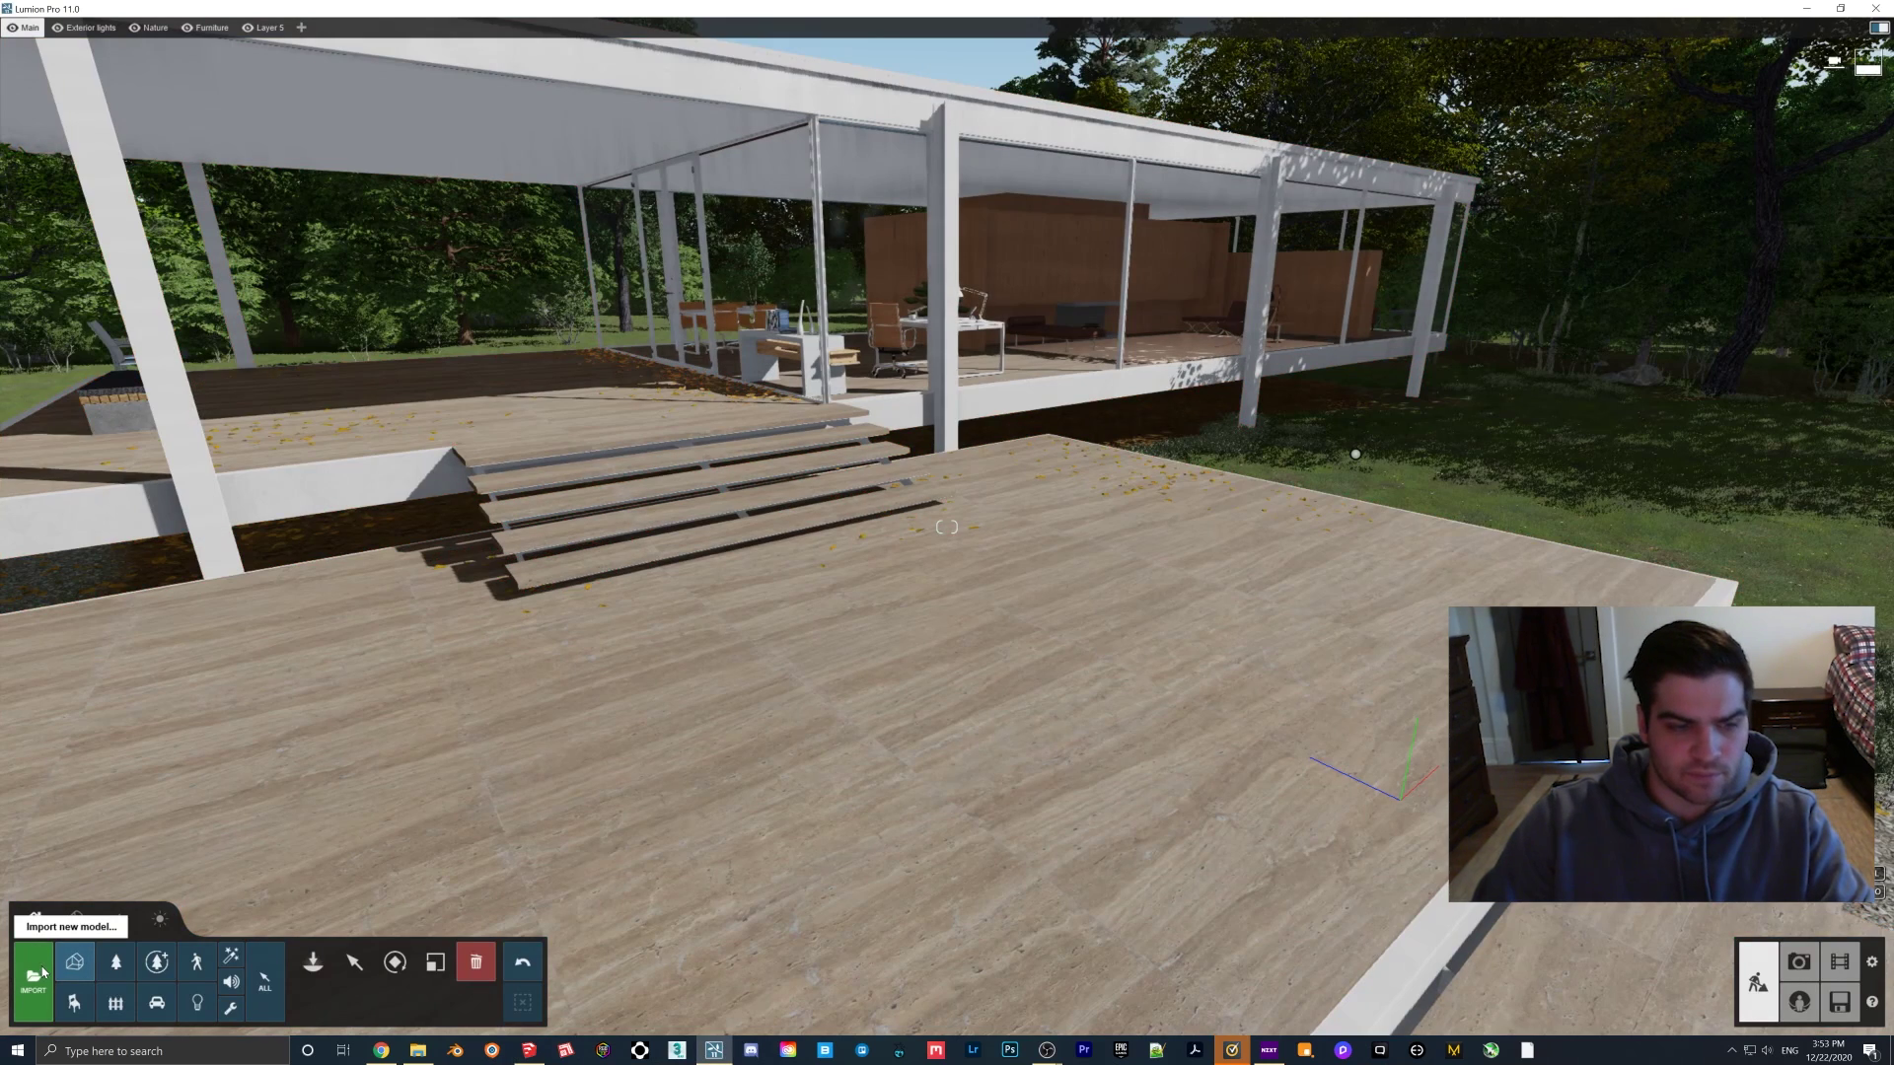
{"action": "left_click", "coordinate": [34, 976]}
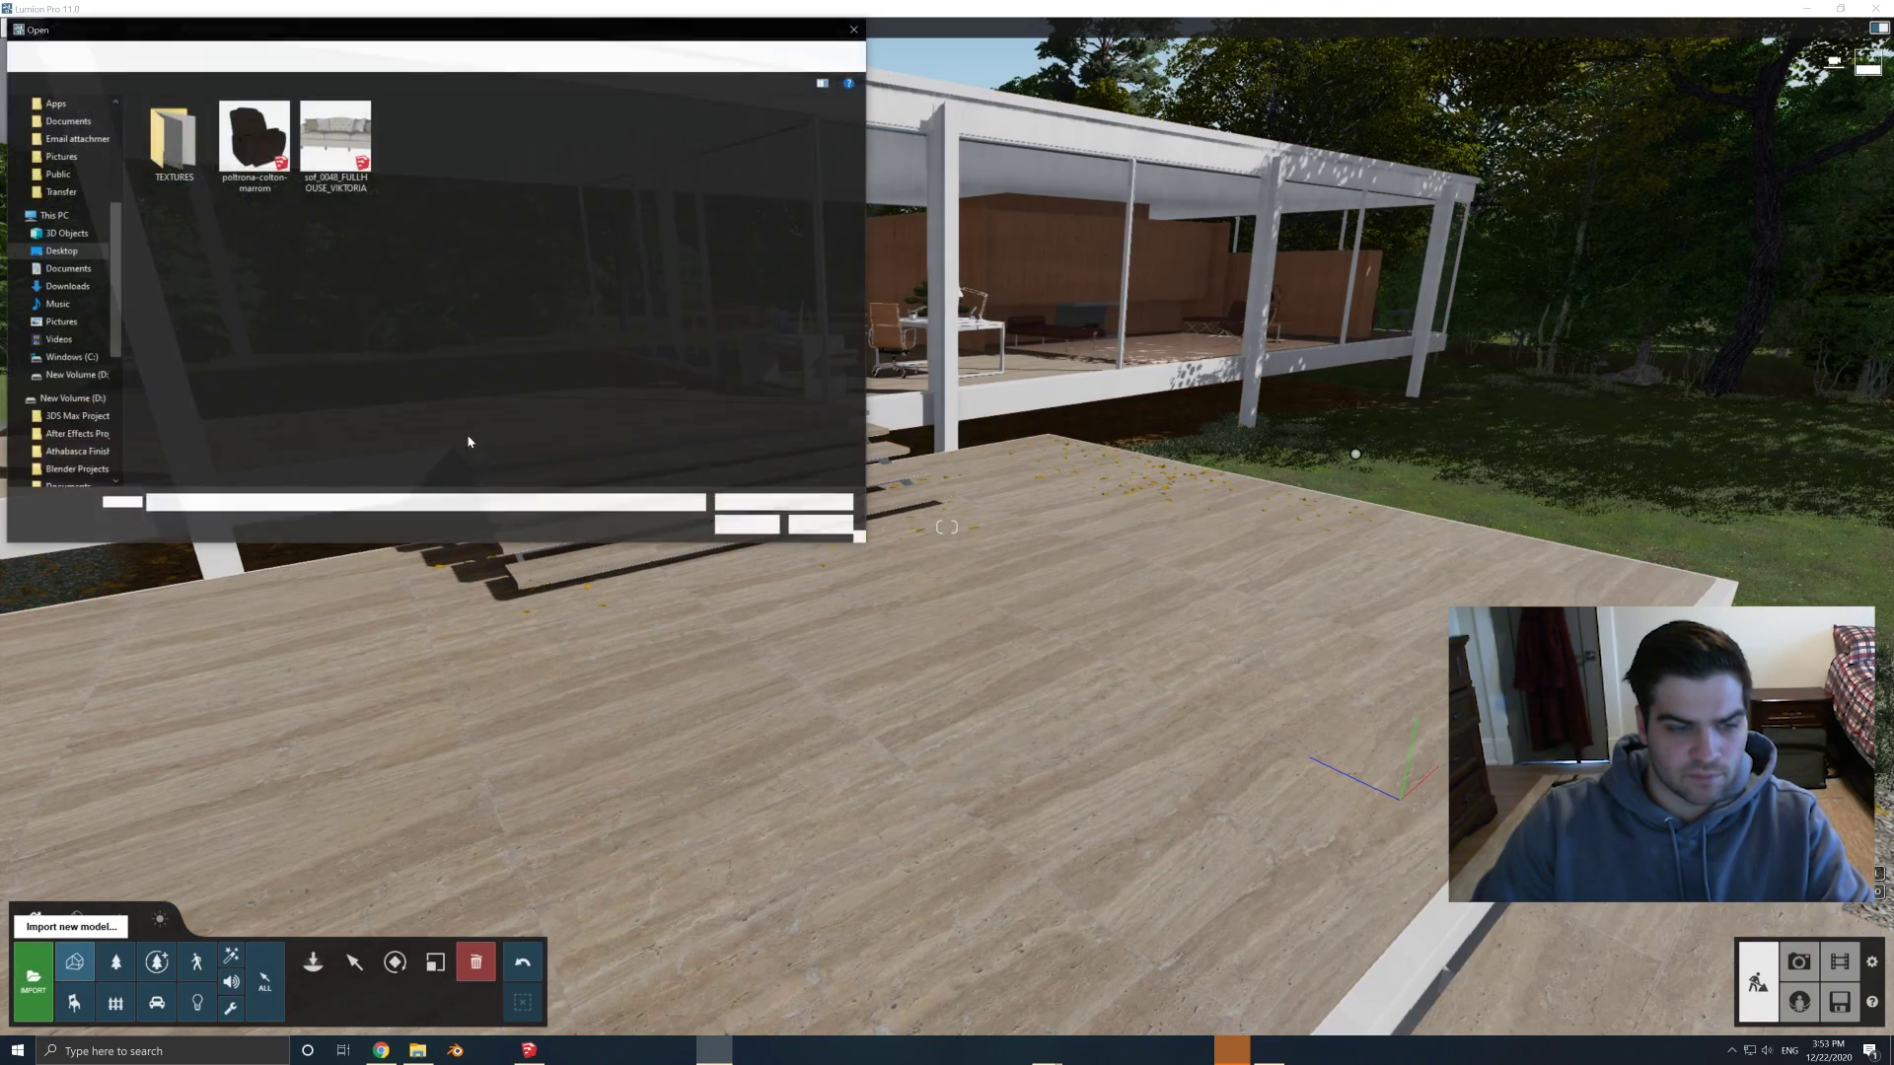
{"action": "double_click", "coordinate": [256, 148]}
{"action": "left_click", "coordinate": [1156, 668]}
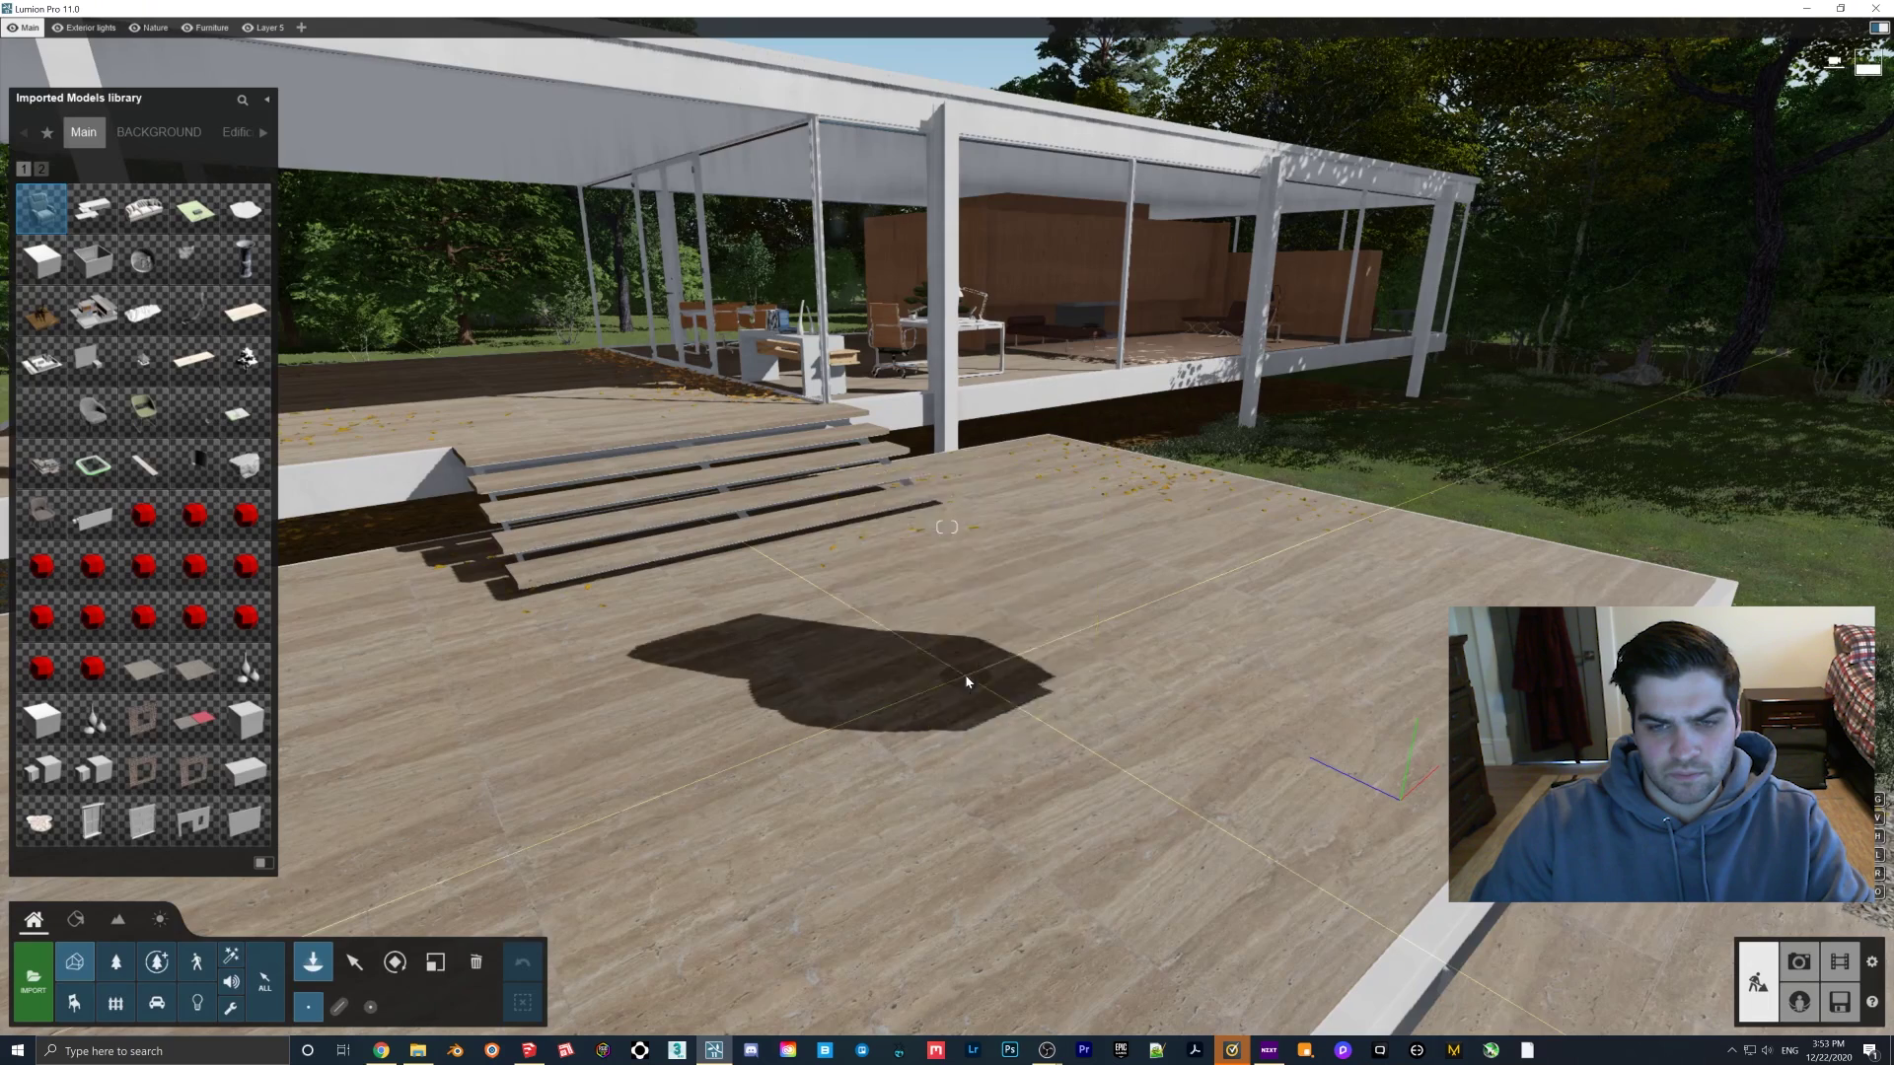
{"action": "left_click", "coordinate": [923, 641]}
{"action": "scroll", "coordinate": [893, 680], "scroll_direction": "up", "scroll_amount": 3}
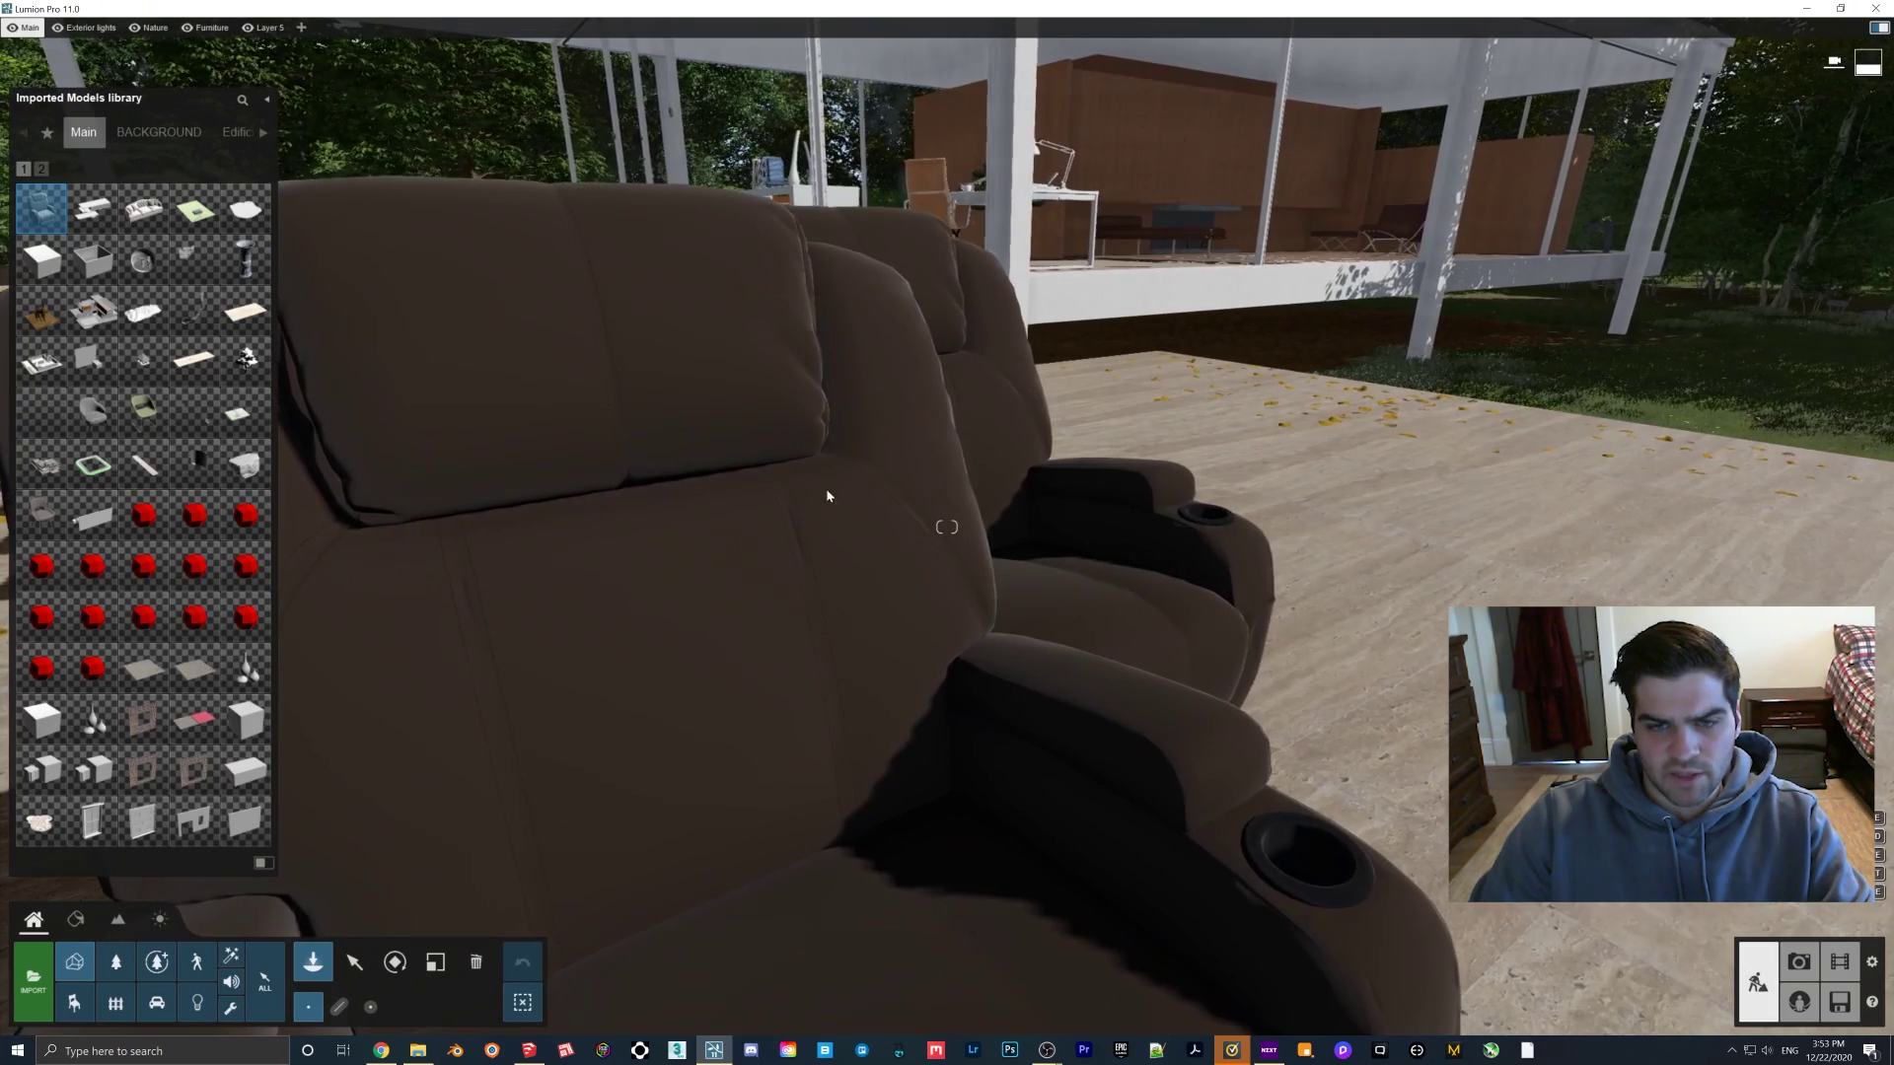
Step: Select the recliner's leather upholstery in the material editor and apply the indoor fabric Carpet 002 2048
{"action": "left_click", "coordinate": [75, 920]}
{"action": "left_click", "coordinate": [989, 662]}
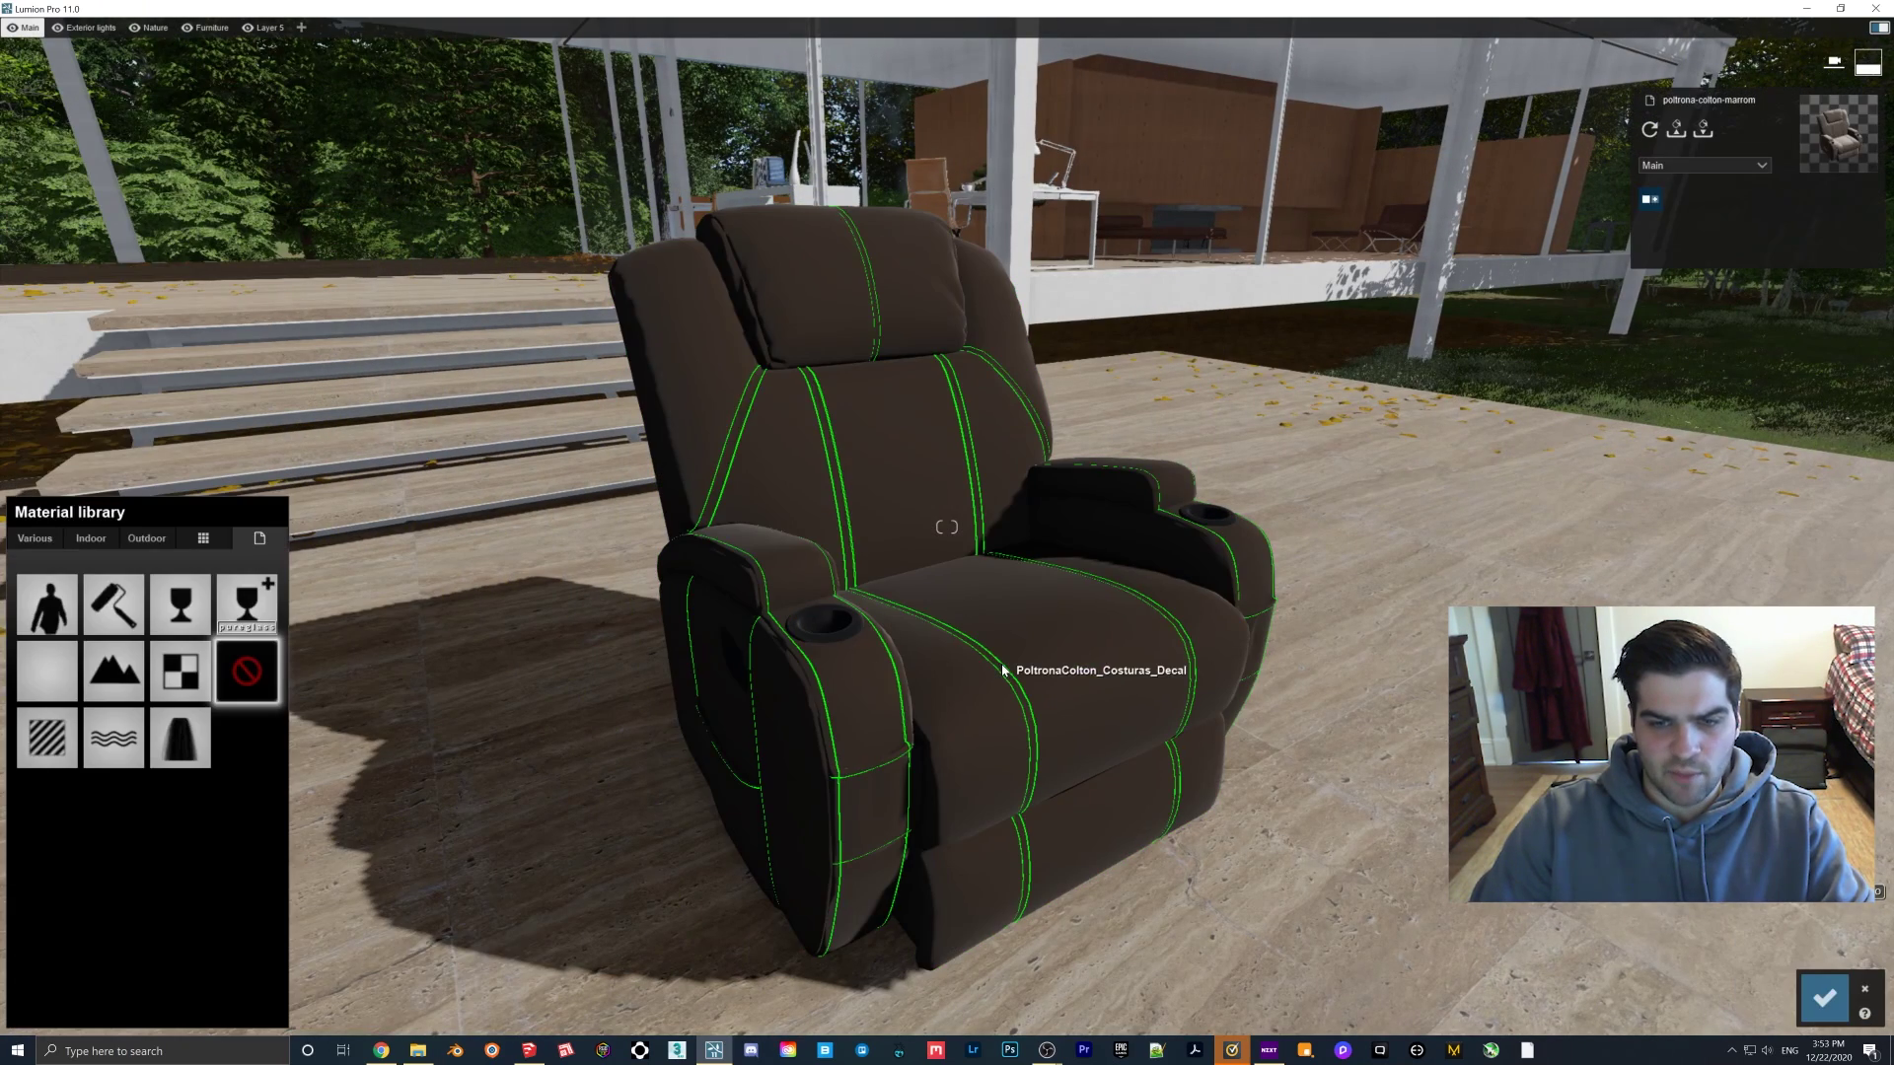
{"action": "left_click", "coordinate": [91, 538]}
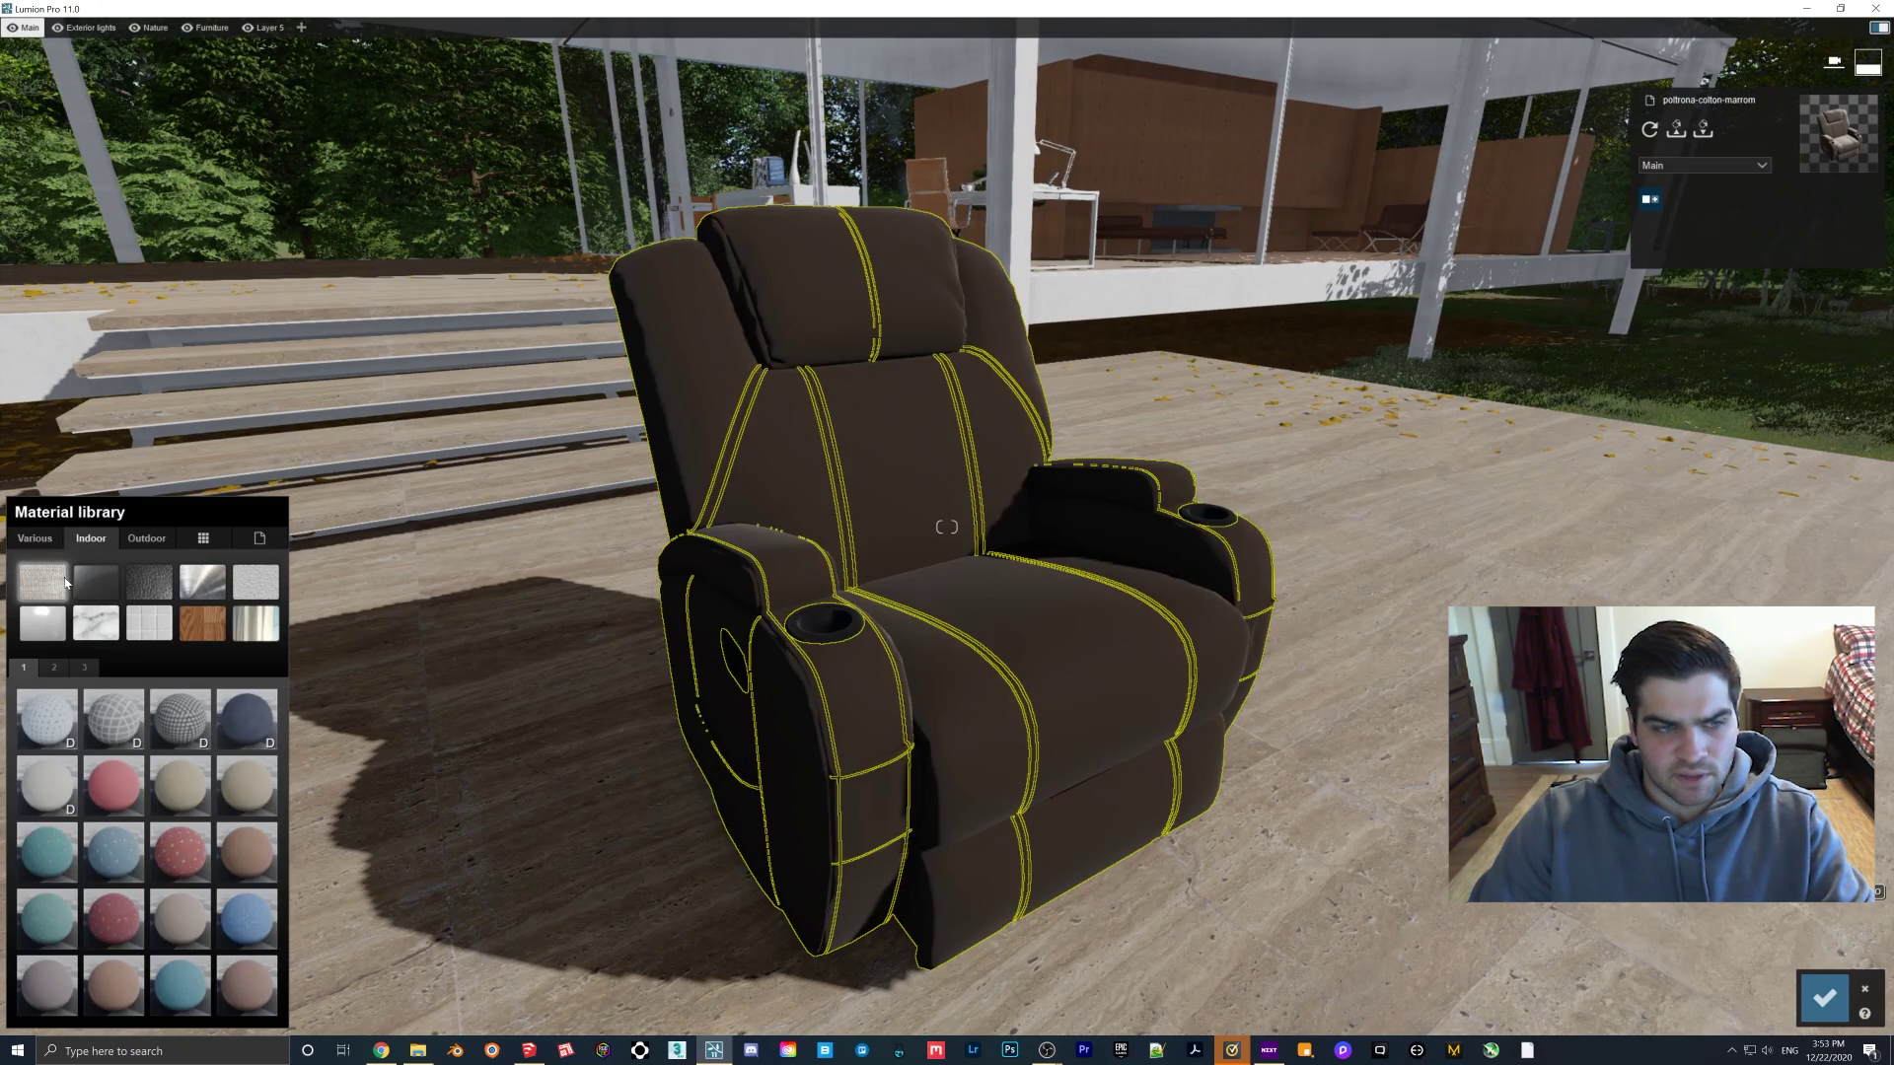
{"action": "left_click", "coordinate": [129, 736]}
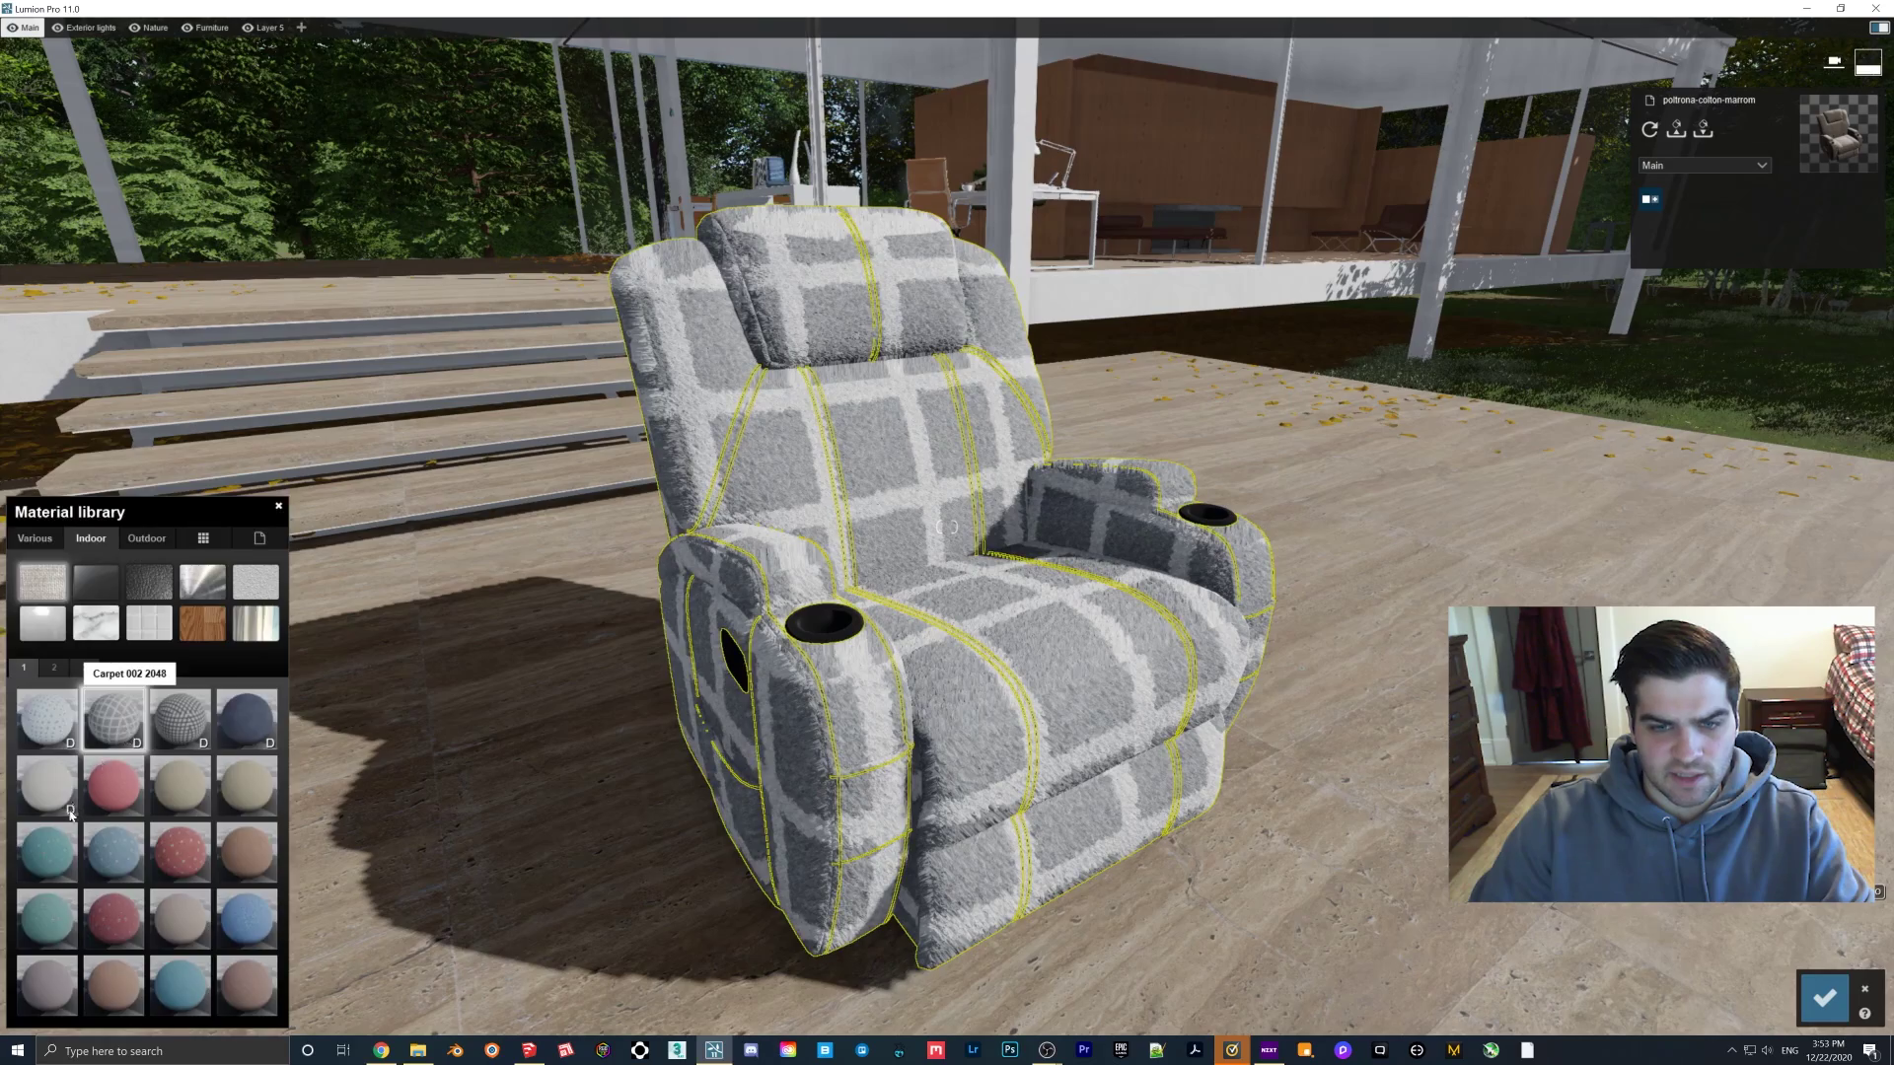
Step: Try a lower map scale on the recliner's carpet material to shrink its checked pattern, checking it up close around the armrest
{"action": "left_click_drag", "start_coordinate": [101, 845], "coordinate": [3, 850]}
{"action": "key", "text": "w"}
{"action": "right_click_drag", "start_coordinate": [947, 533], "coordinate": [885, 671]}
{"action": "key", "text": "s"}
{"action": "key", "text": "w"}
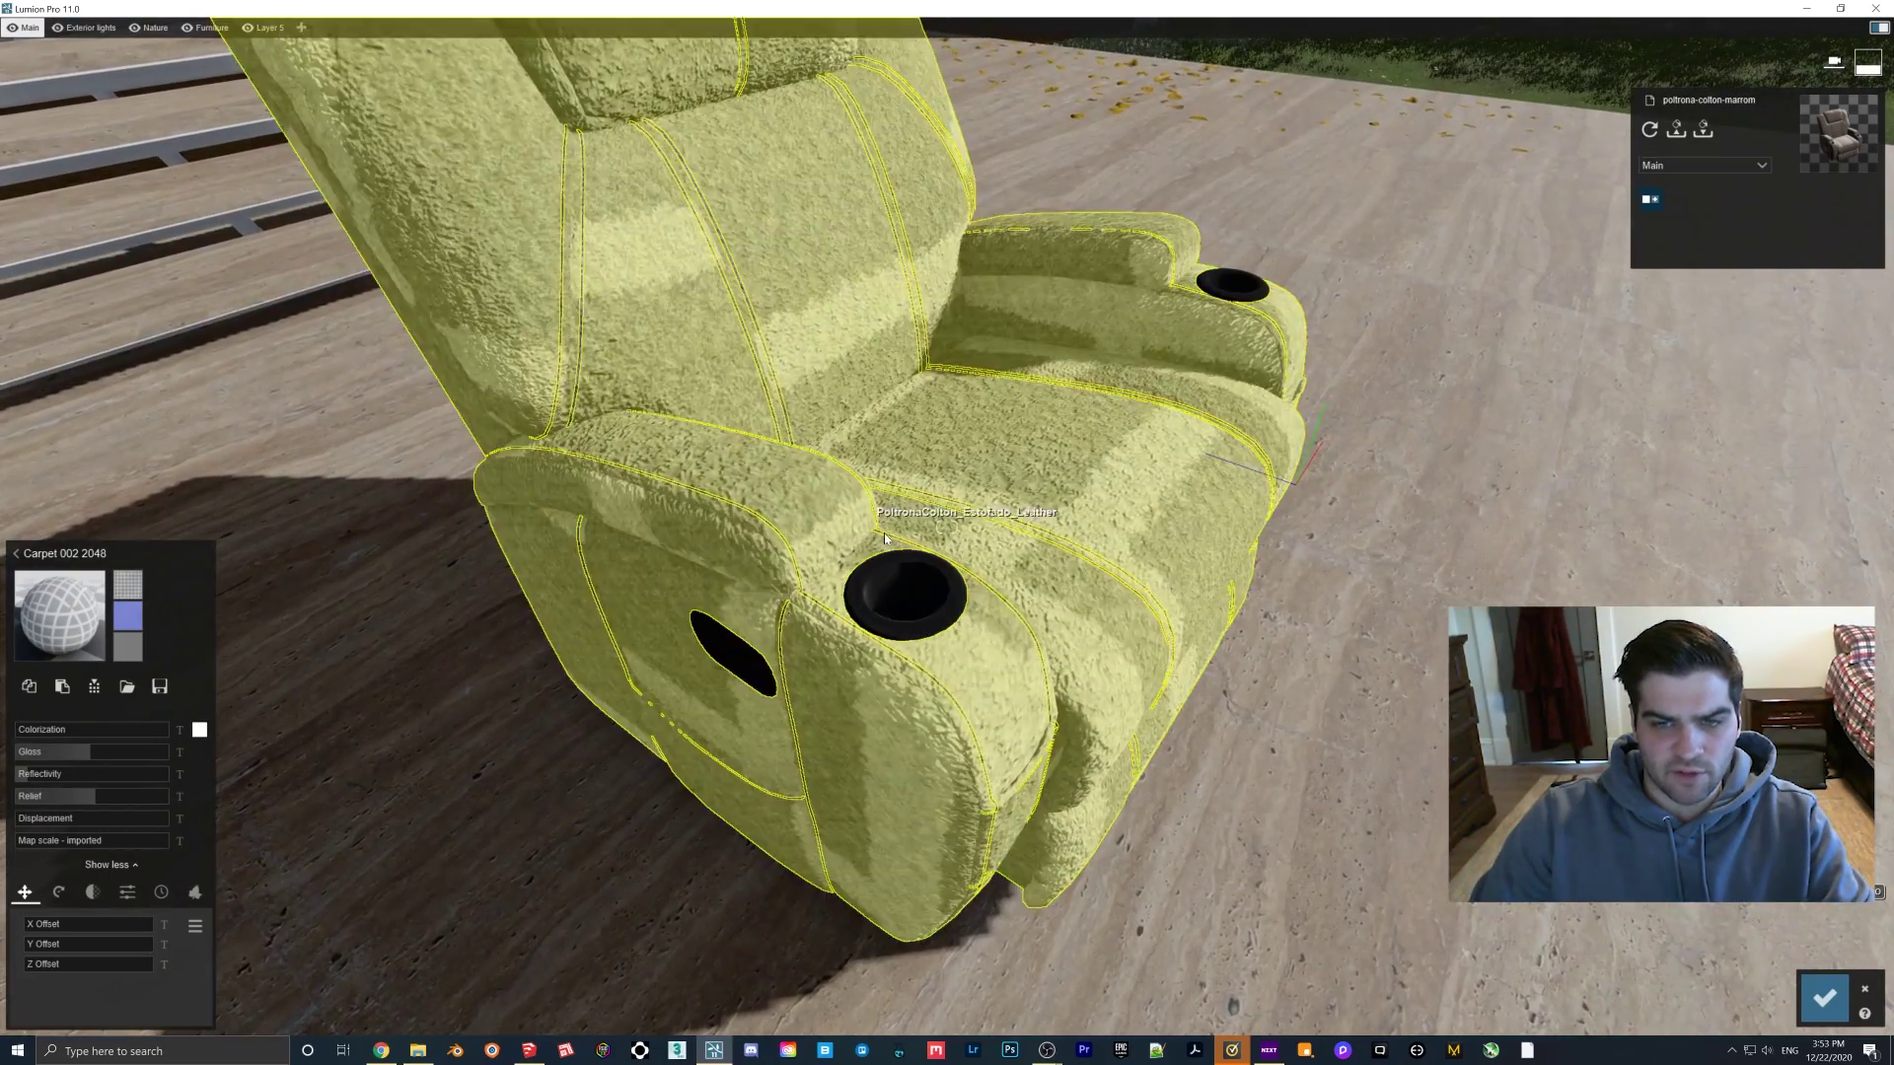
{"action": "left_click_drag", "start_coordinate": [33, 845], "coordinate": [41, 840]}
Step: Examine how the checked fabric wraps around the recliner's back, seat and armrests from several angles
{"action": "scroll", "coordinate": [874, 335], "scroll_direction": "down", "scroll_amount": 8}
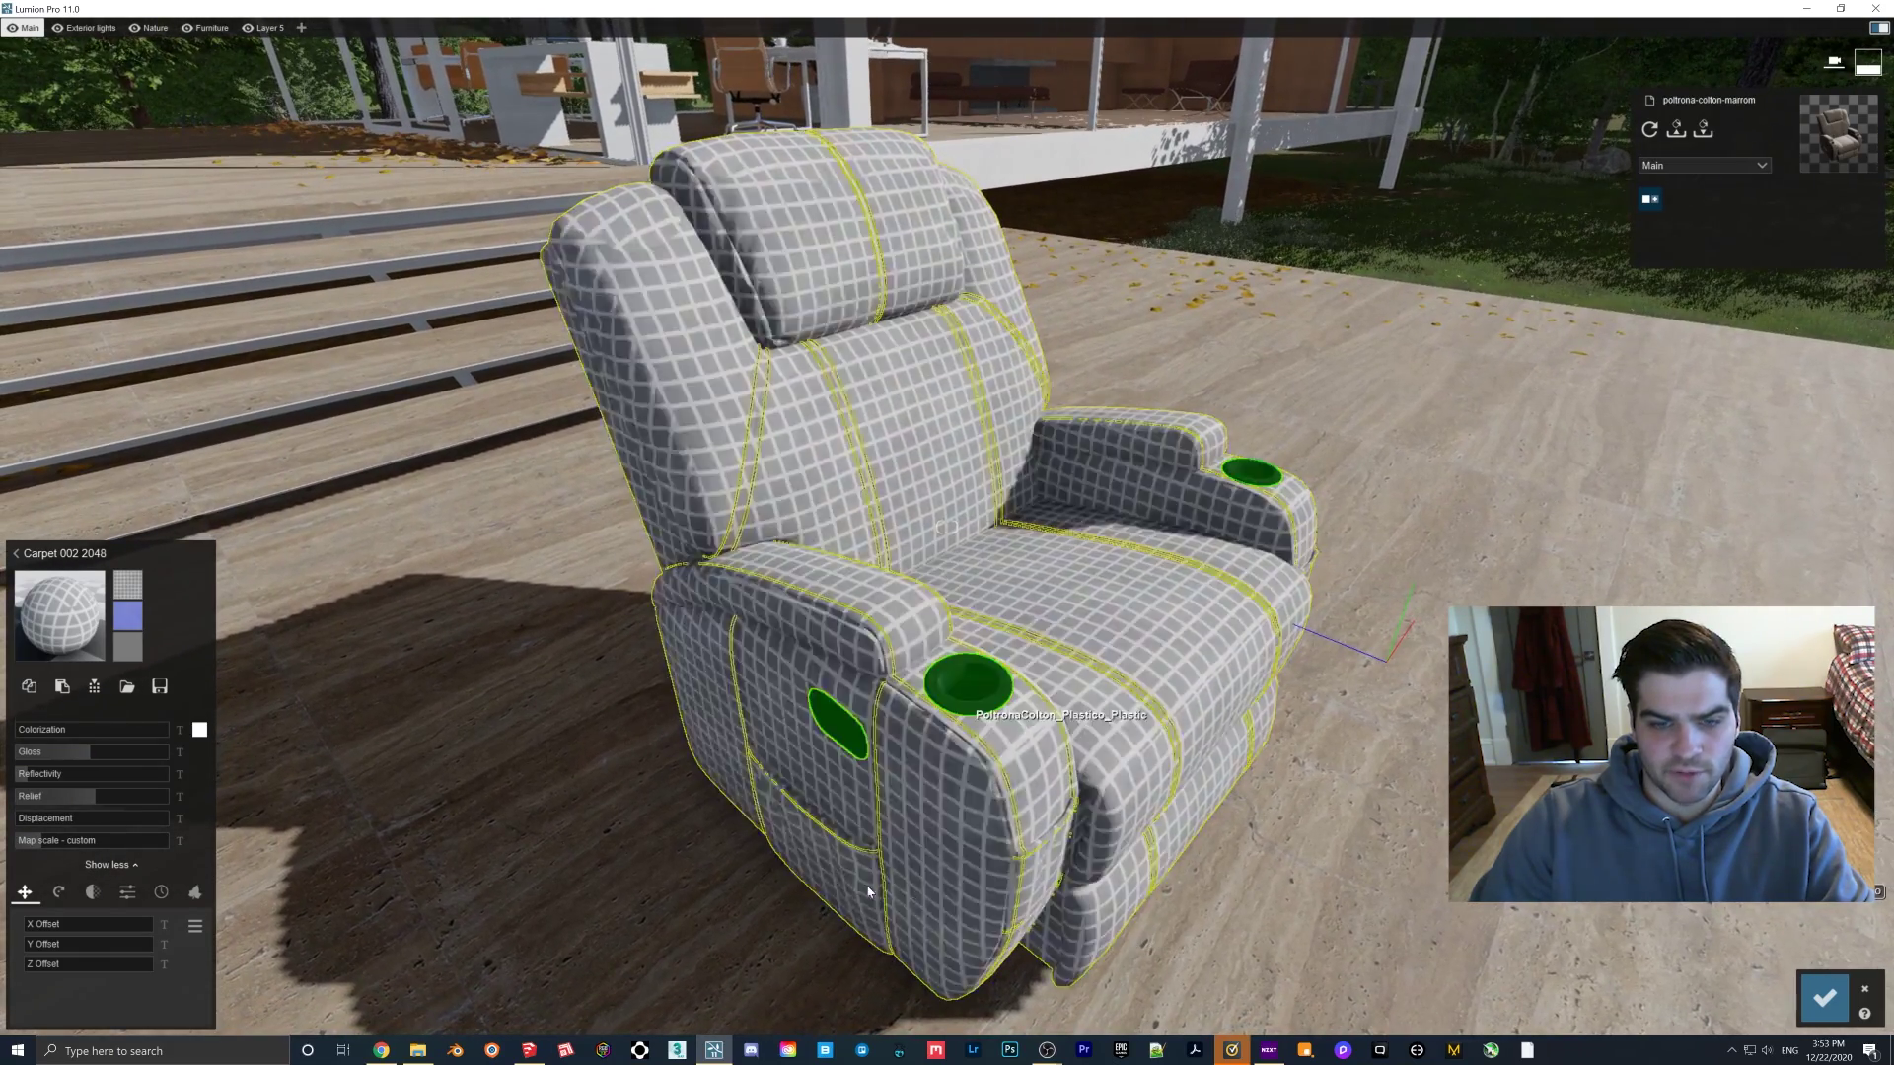
{"action": "right_click_drag", "start_coordinate": [868, 892], "coordinate": [768, 760]}
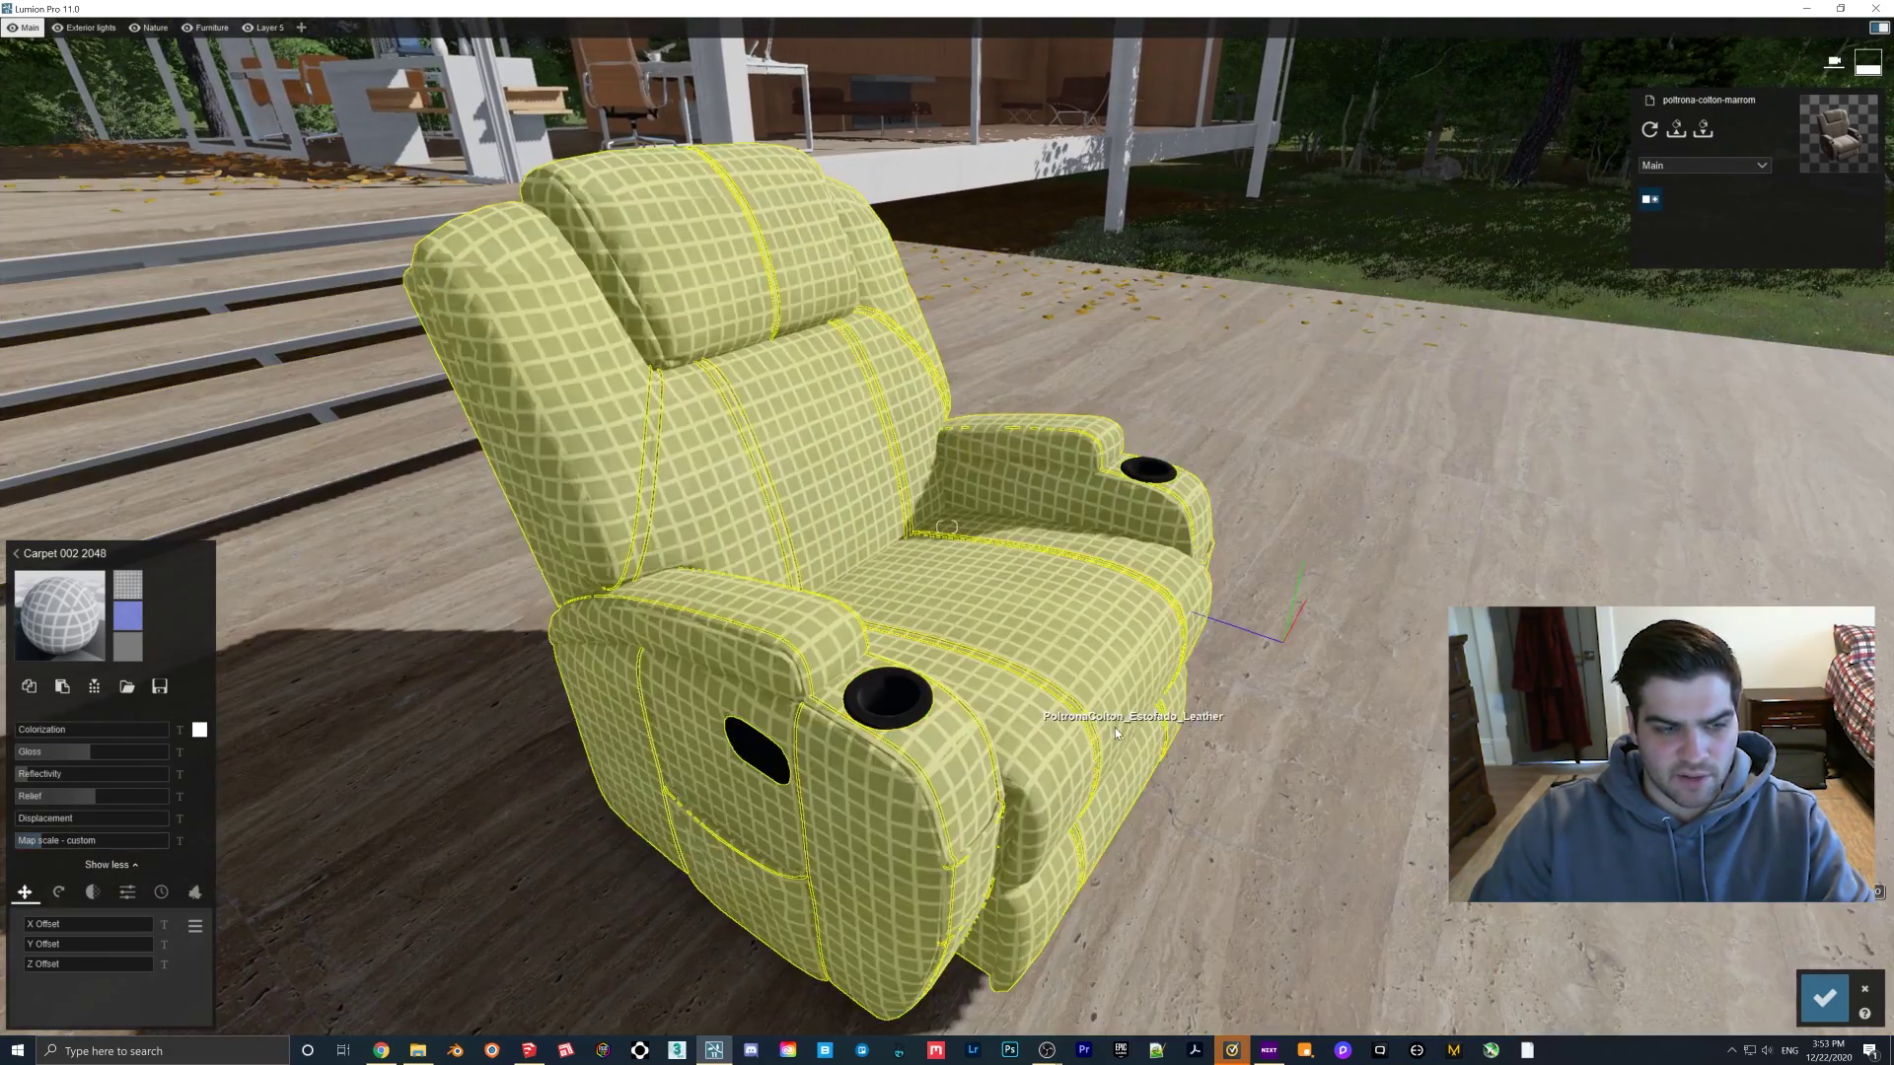
{"action": "right_click_drag", "start_coordinate": [1076, 704], "coordinate": [881, 237]}
{"action": "right_click_drag", "start_coordinate": [906, 579], "coordinate": [927, 602]}
{"action": "right_click_drag", "start_coordinate": [949, 456], "coordinate": [939, 434]}
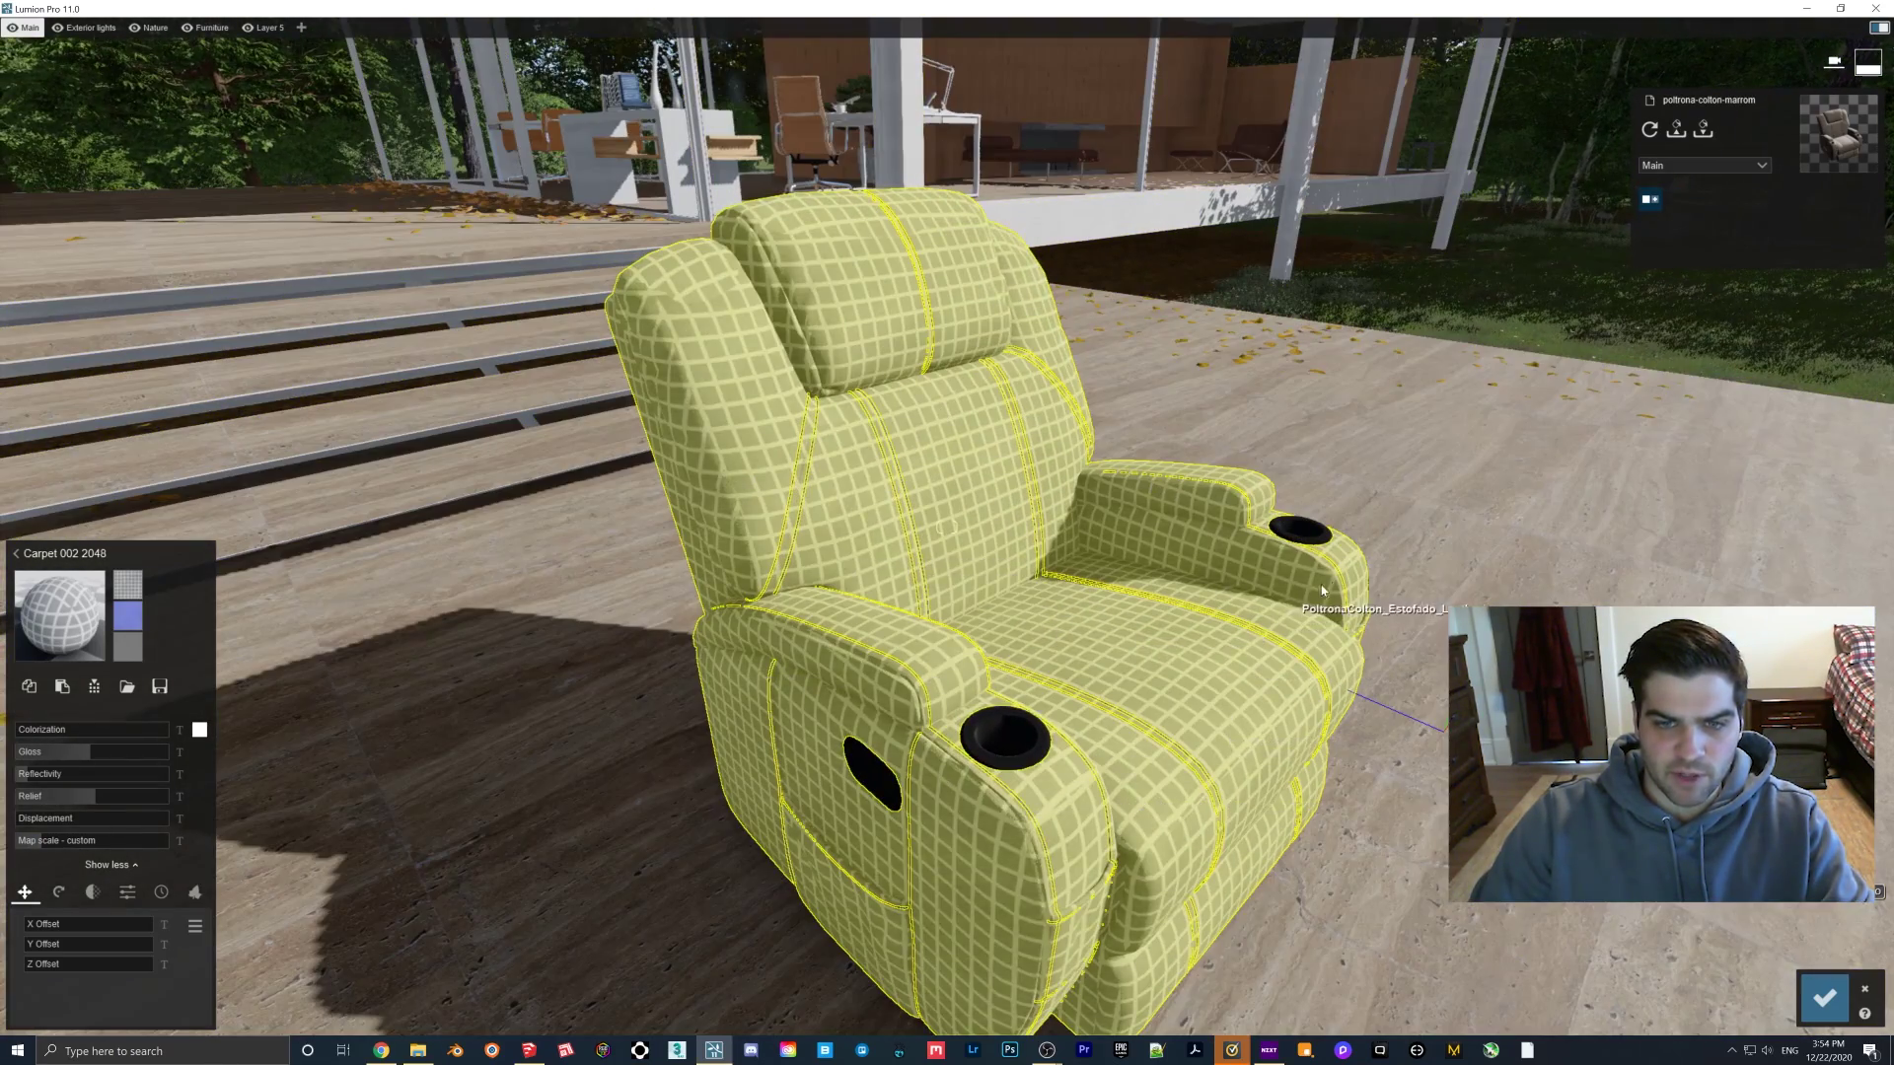
{"action": "right_click_drag", "start_coordinate": [1322, 590], "coordinate": [1408, 599]}
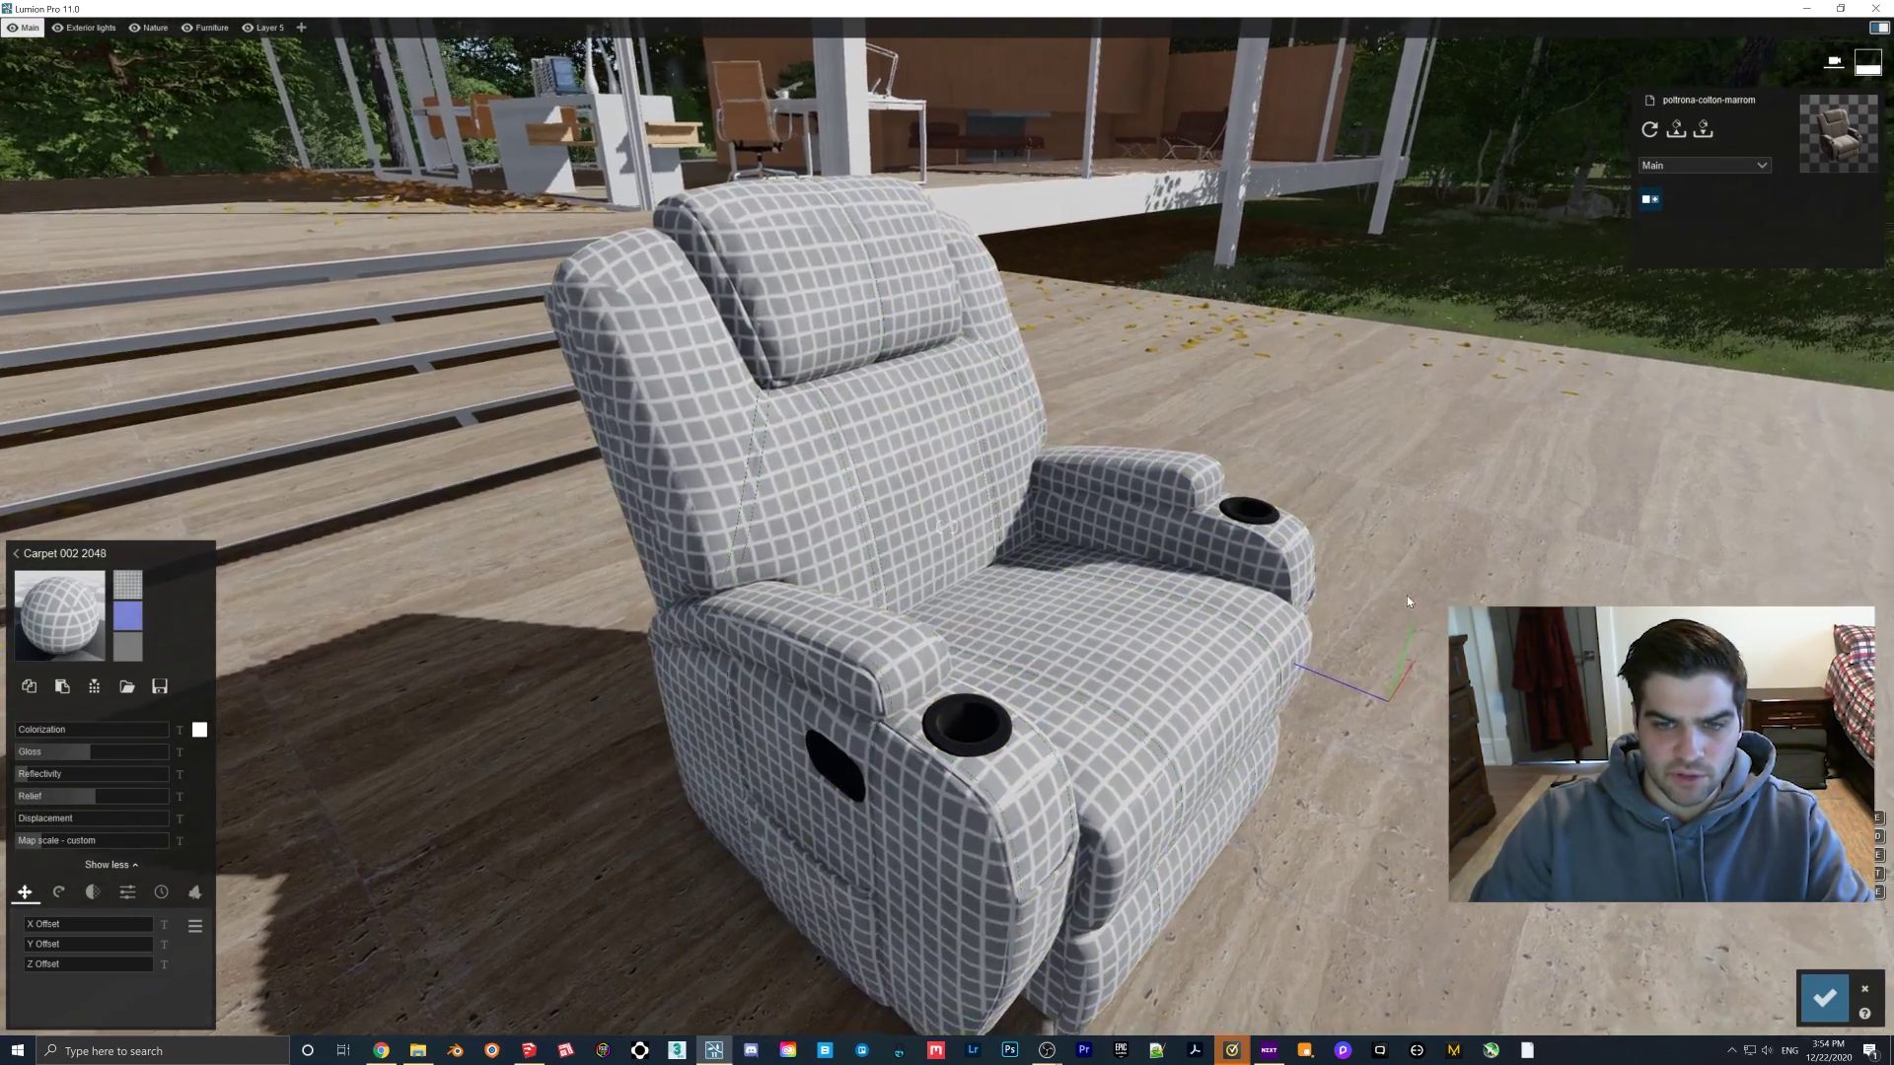
{"action": "right_click_drag", "start_coordinate": [1340, 787], "coordinate": [1314, 902]}
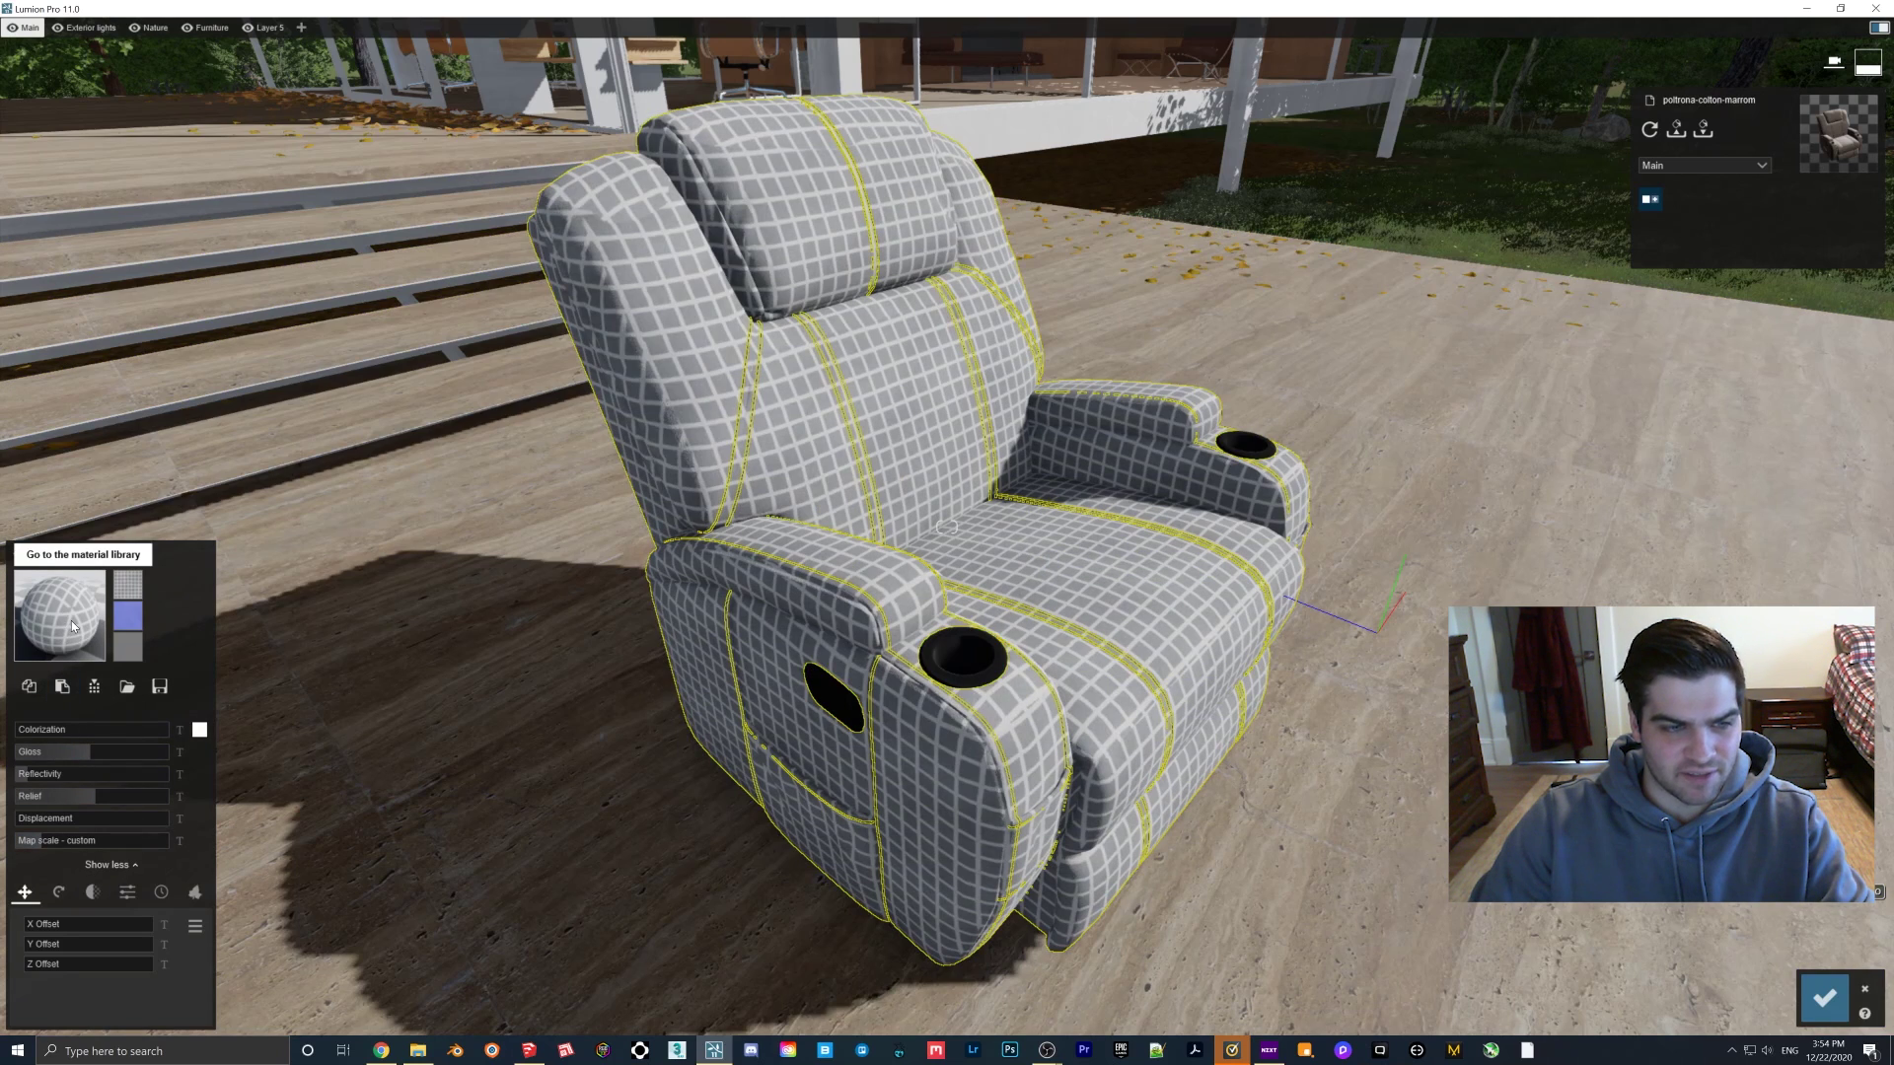
Step: Replace the upholstery's carpet material with the red indoor leather Leather 012B 1024
{"action": "left_click", "coordinate": [84, 630]}
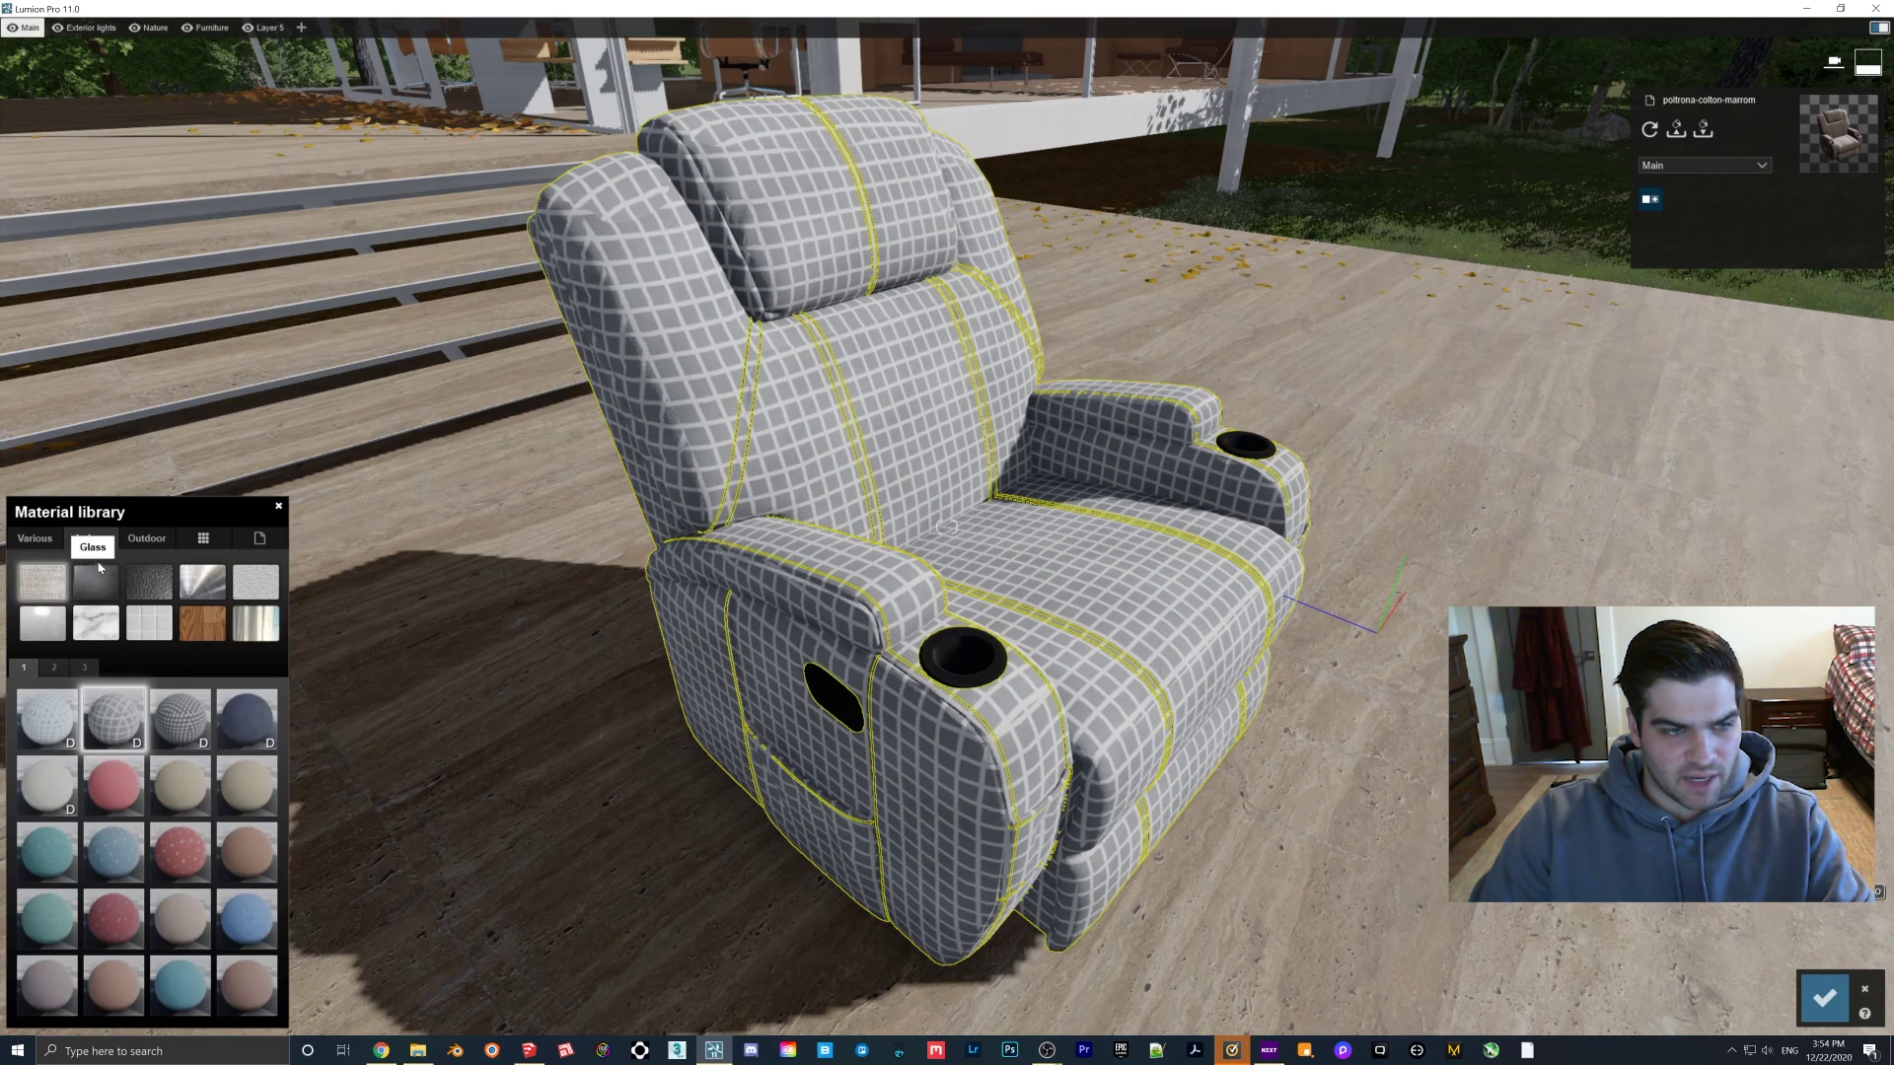
{"action": "left_click", "coordinate": [56, 535]}
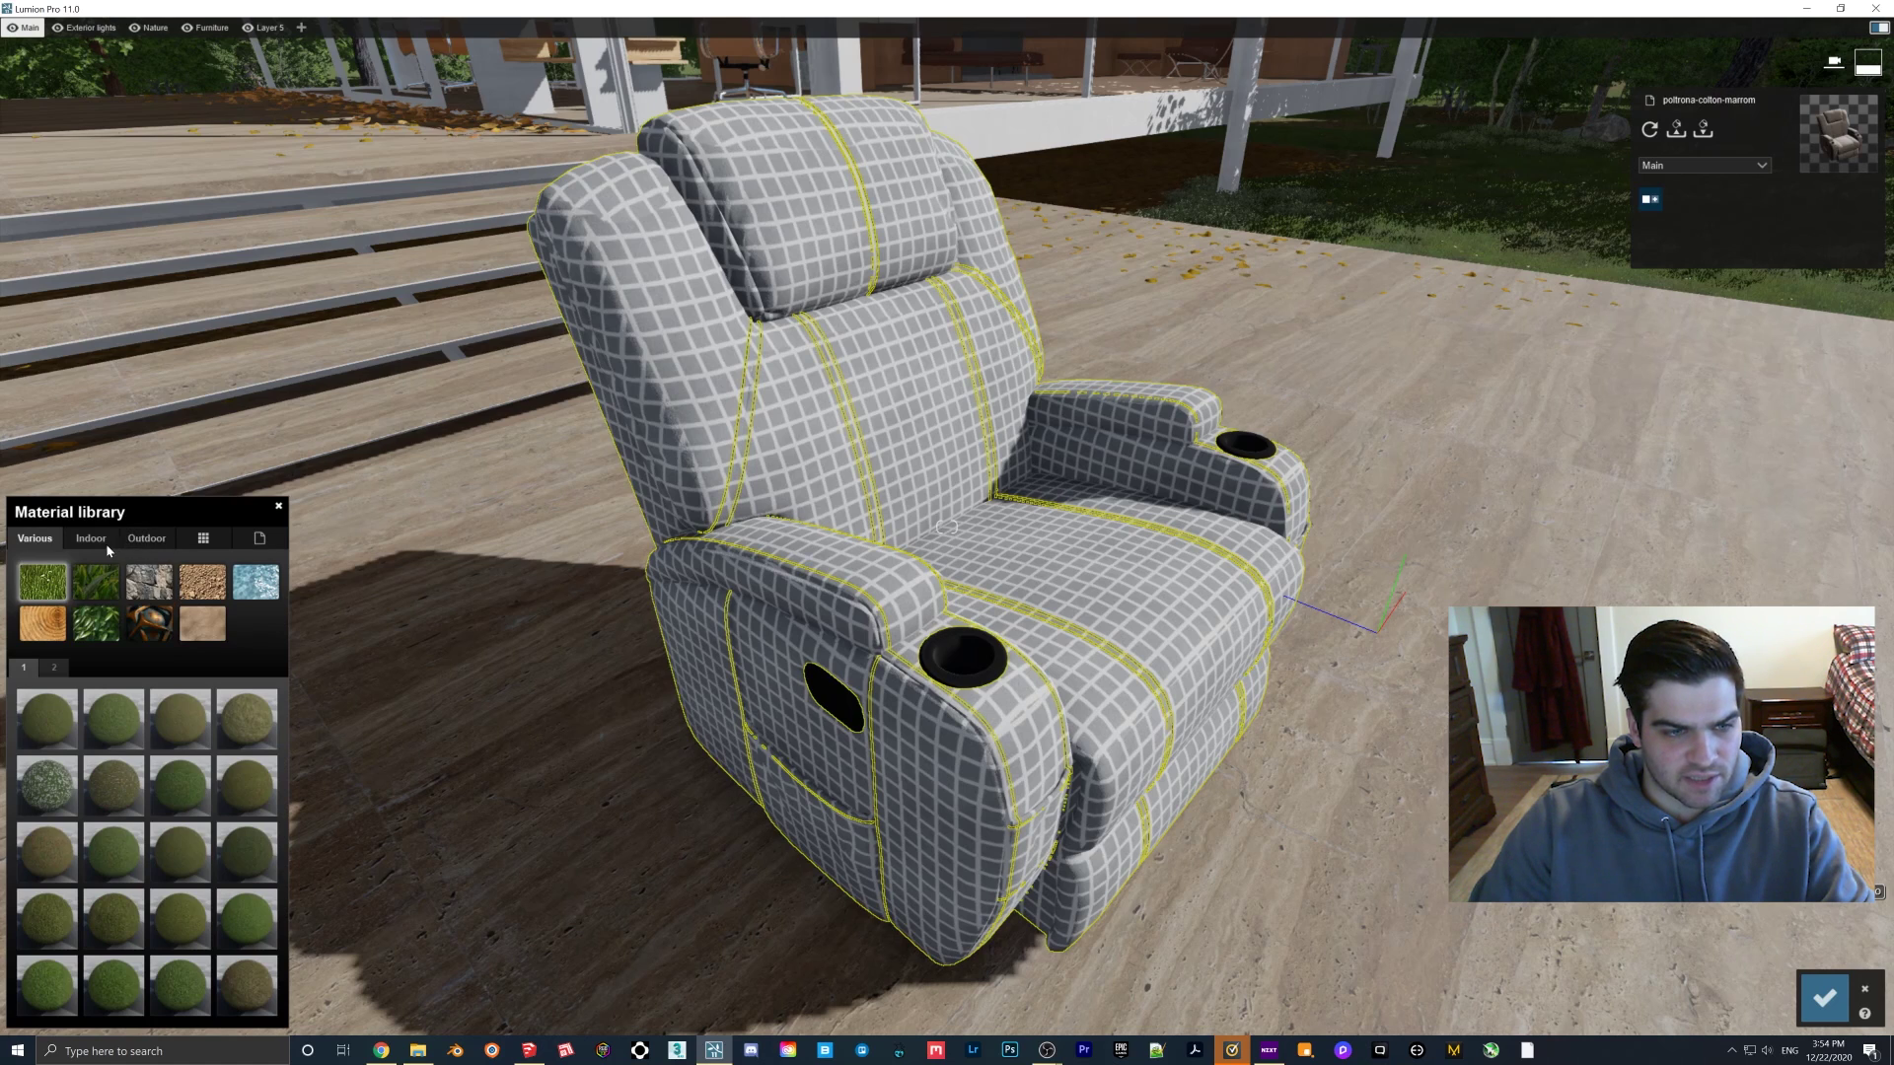
{"action": "left_click", "coordinate": [90, 539]}
{"action": "left_click", "coordinate": [148, 581]}
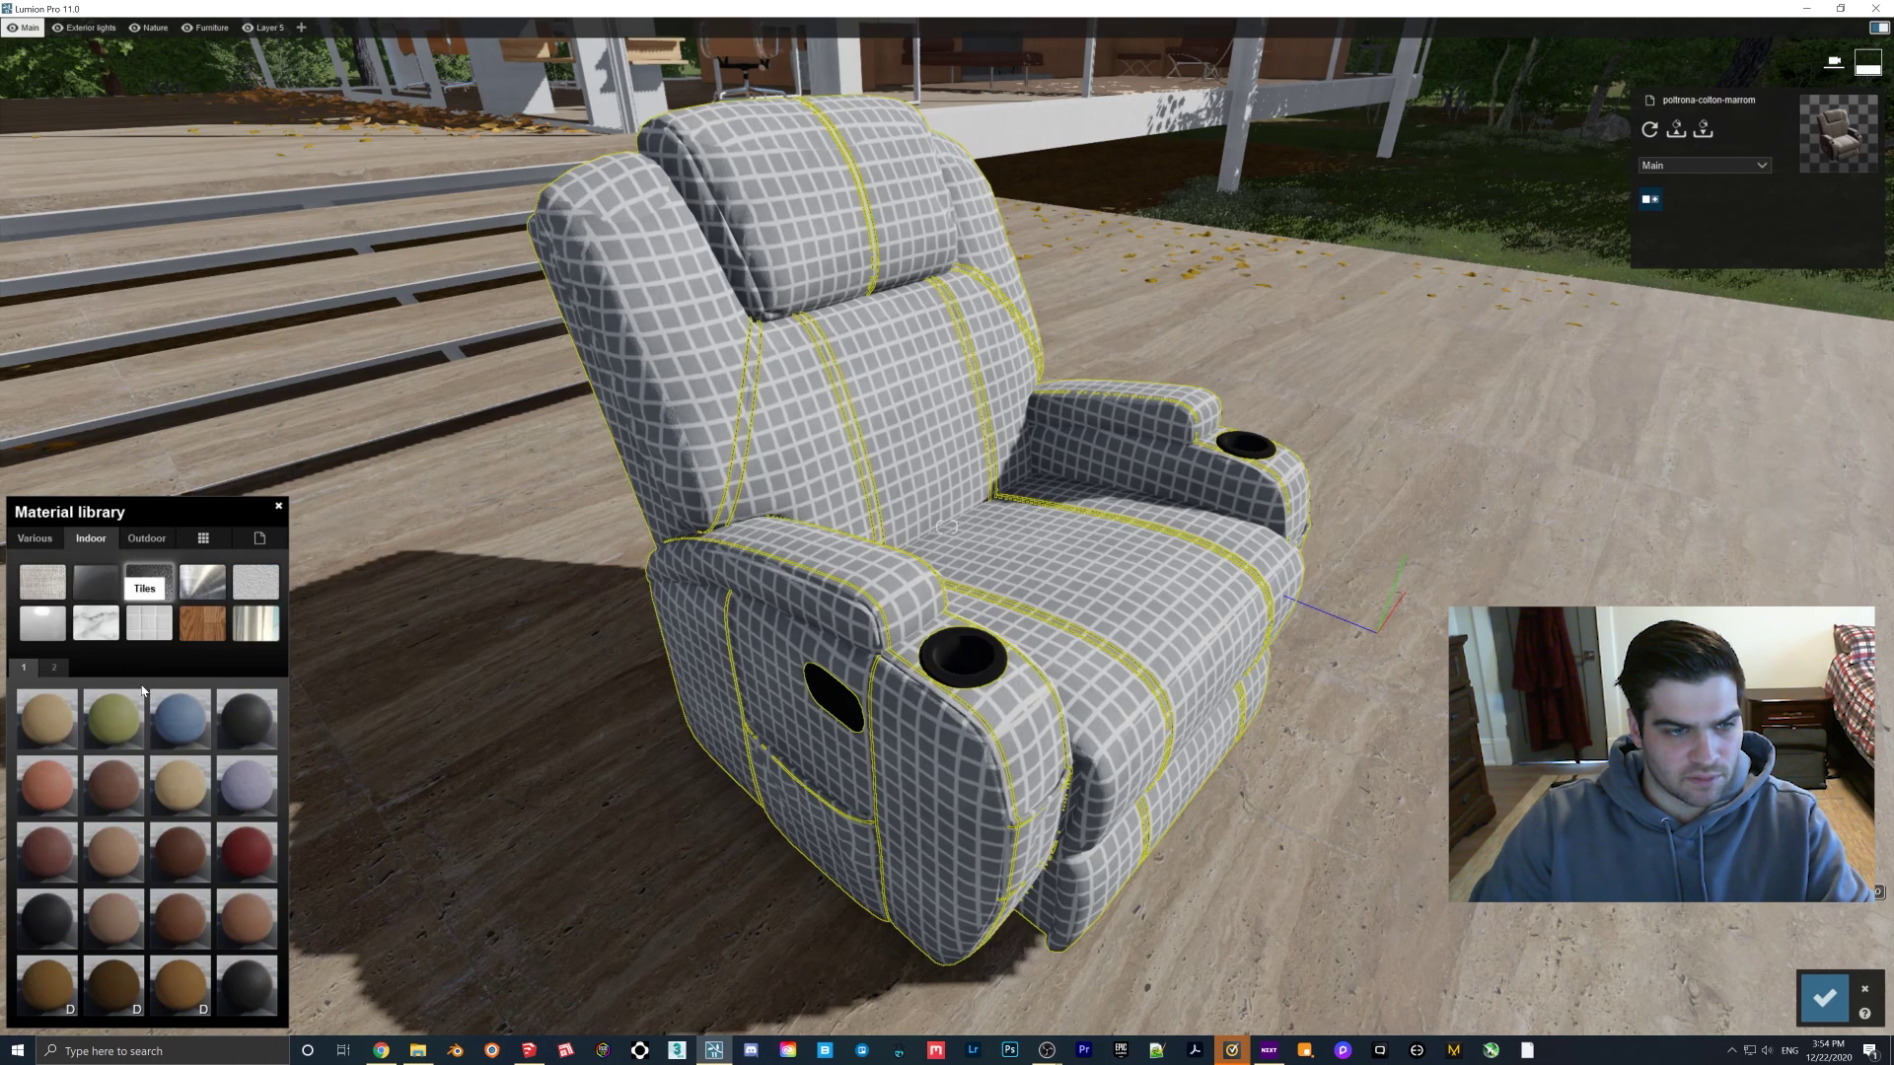
{"action": "left_click", "coordinate": [242, 859]}
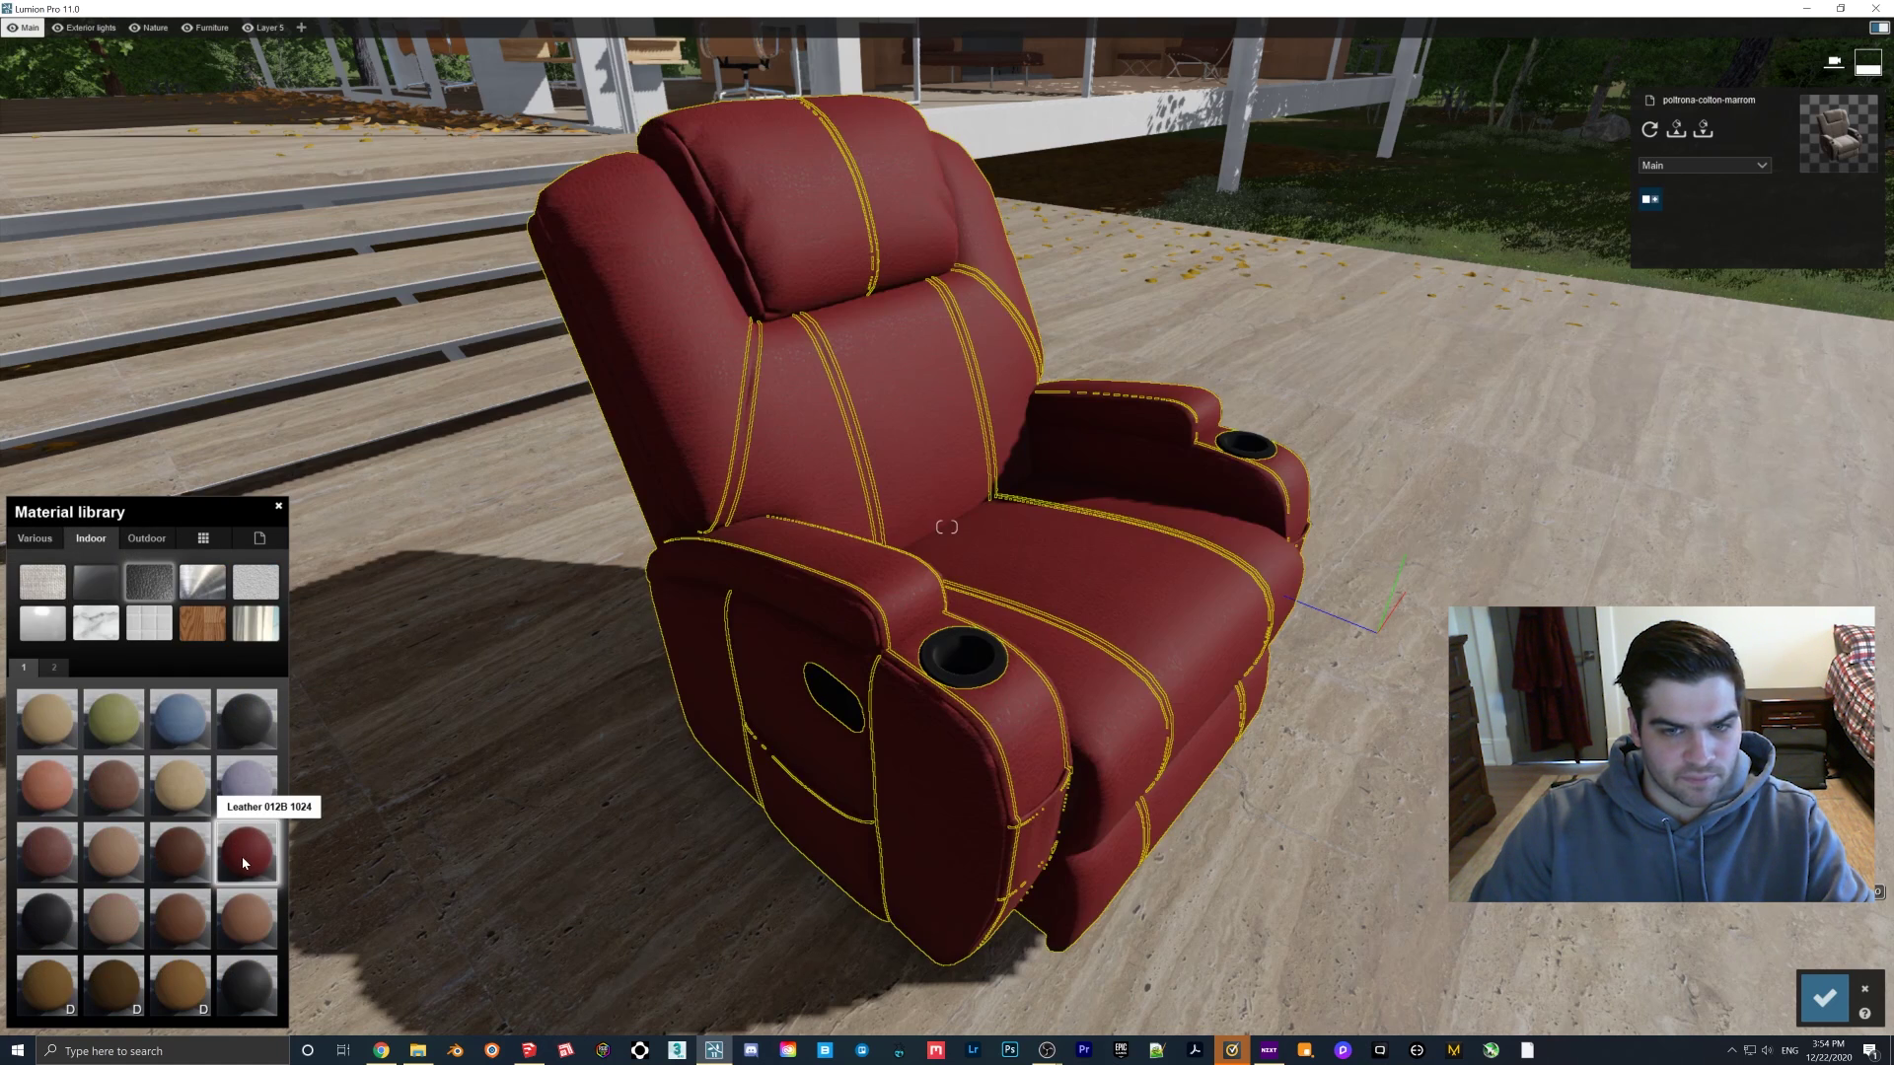
Step: Open the red leather's settings and adjust its custom map scale while viewing the recliner from the front
{"action": "key", "text": "w"}
{"action": "right_click_drag", "start_coordinate": [736, 878], "coordinate": [570, 878]}
{"action": "key", "text": "s"}
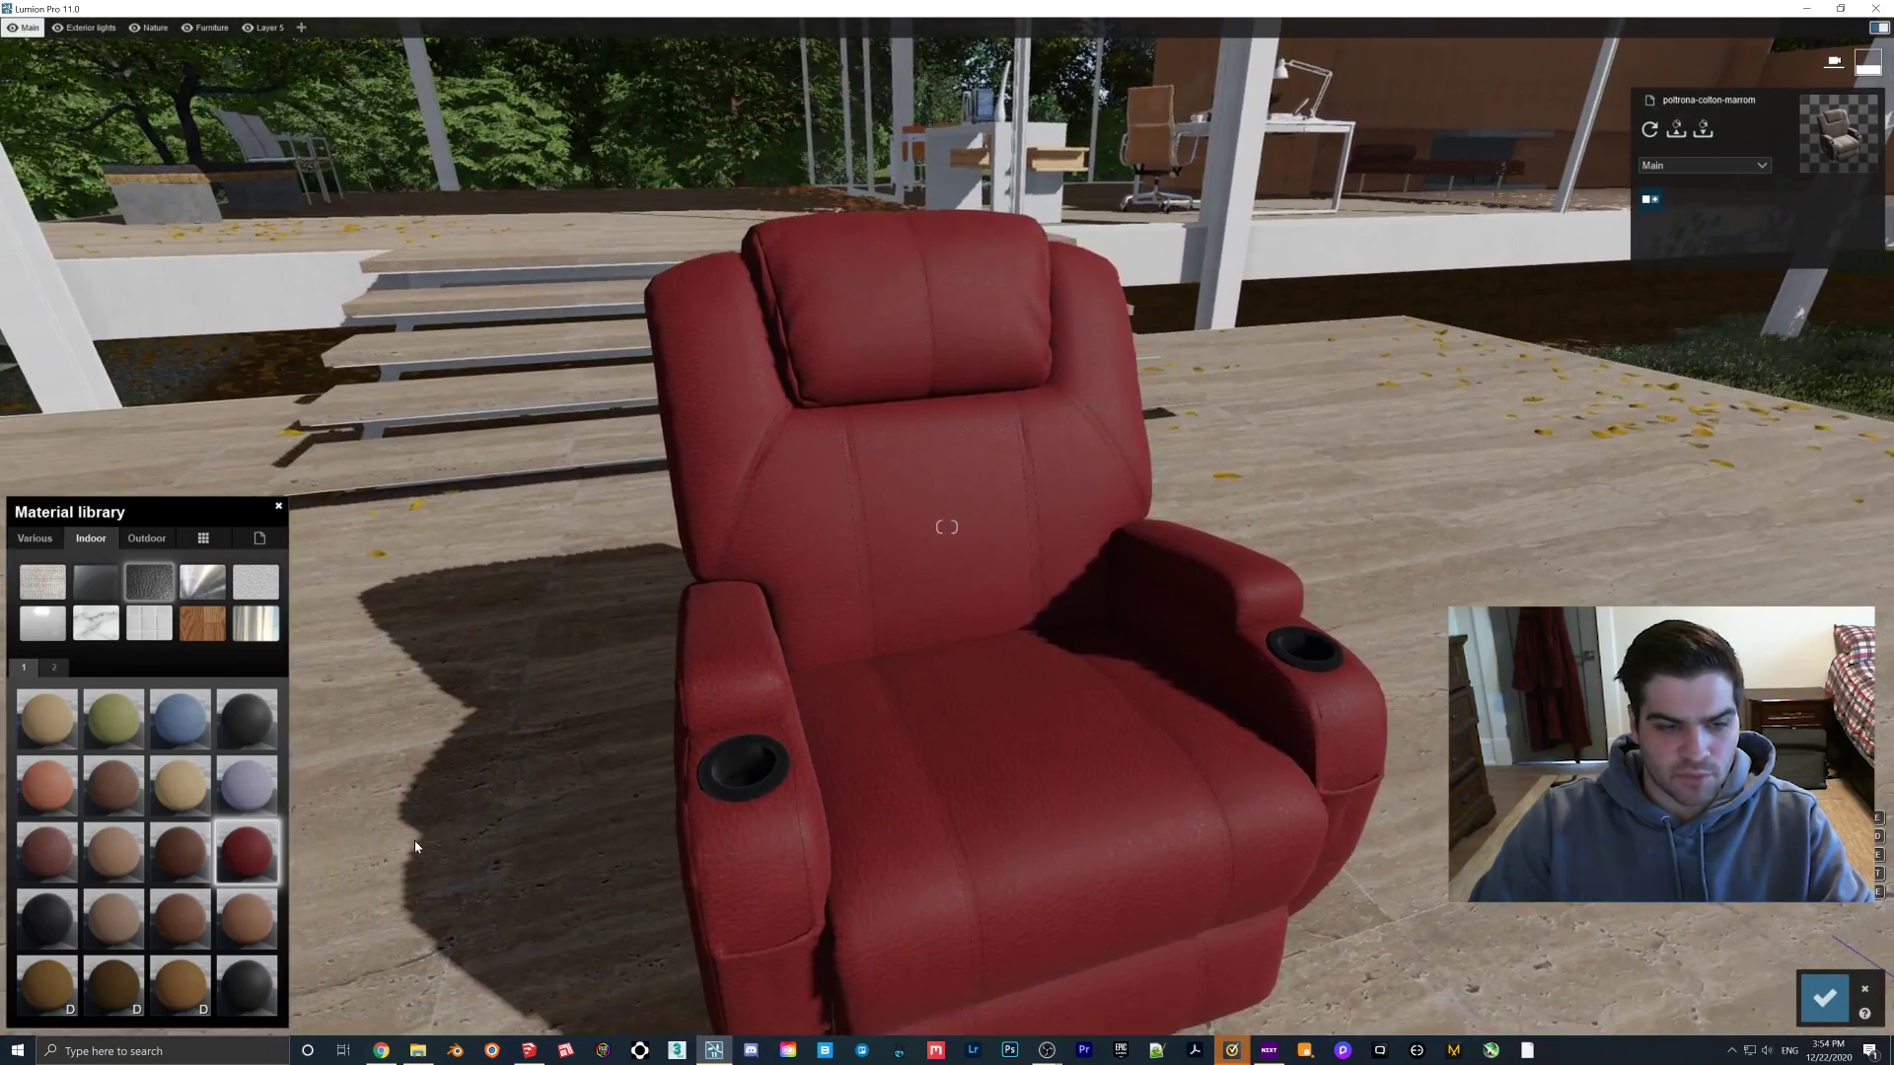
{"action": "left_click", "coordinate": [250, 857]}
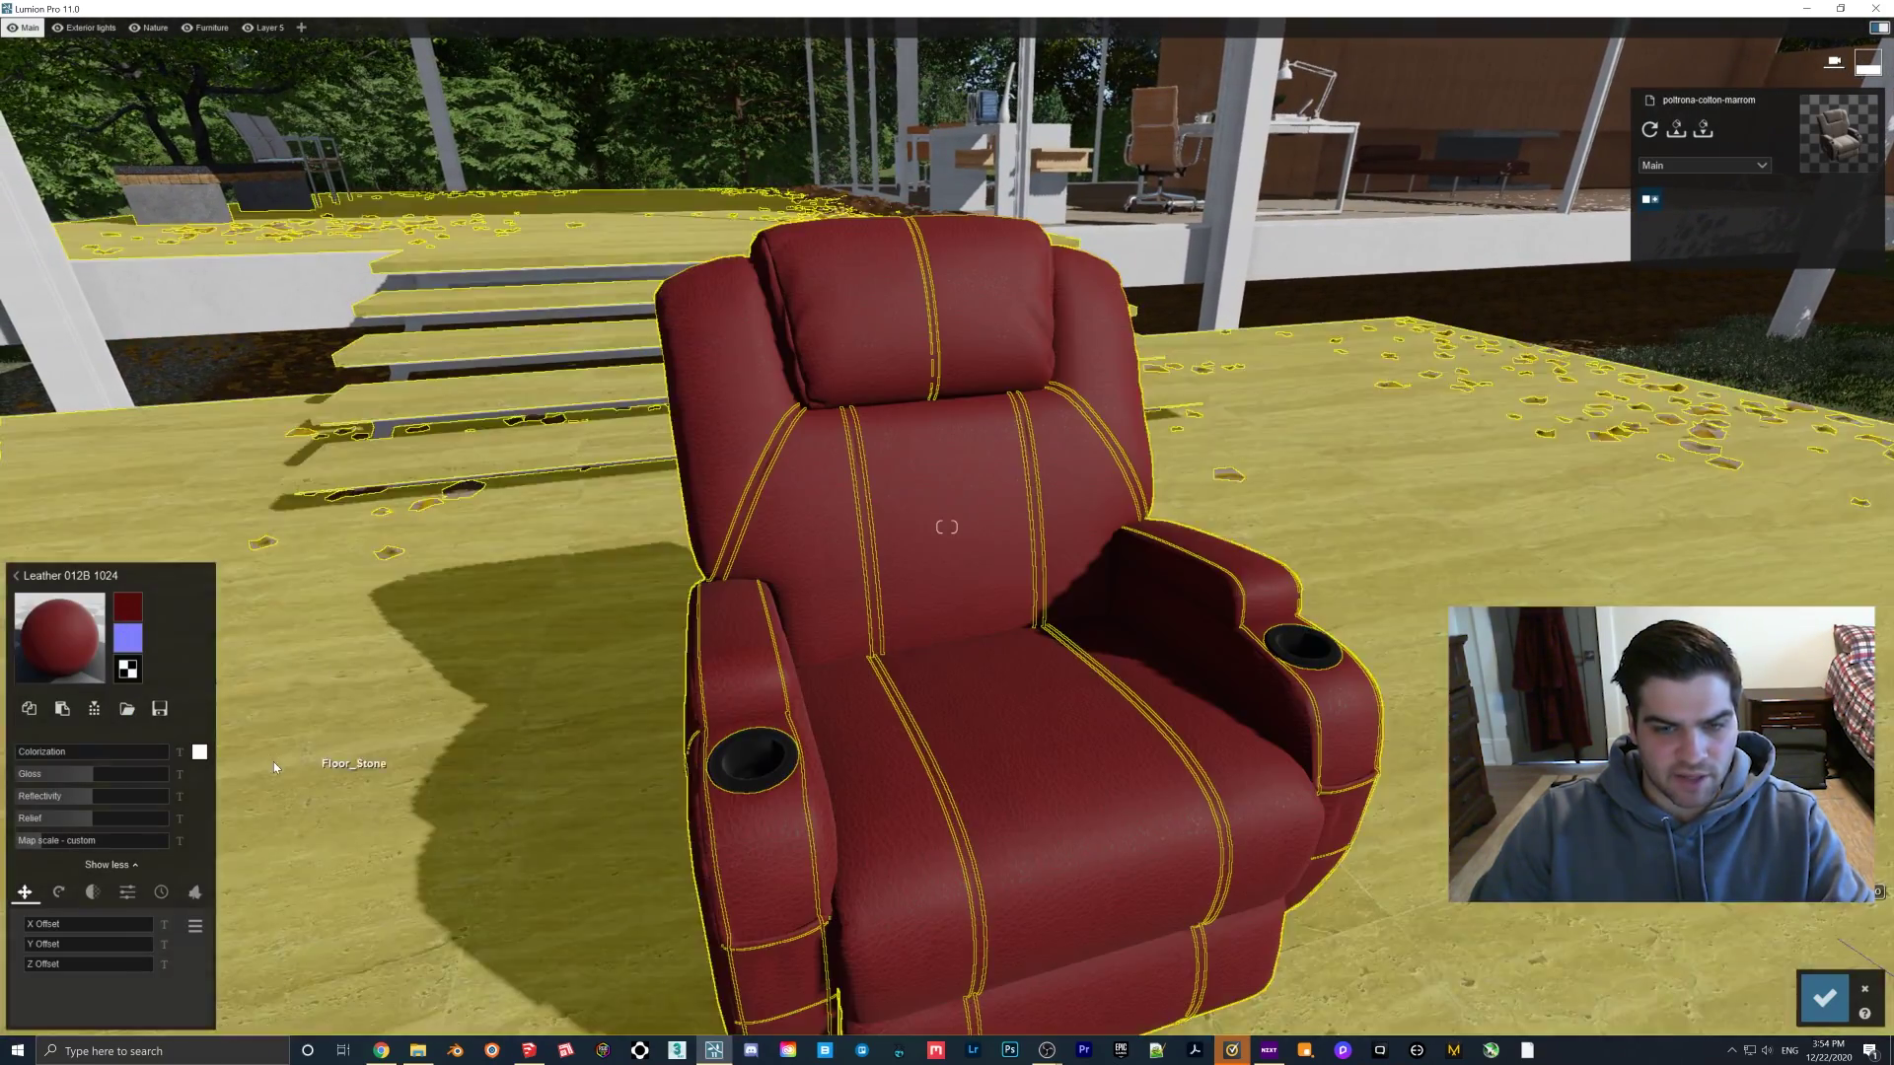
{"action": "right_click_drag", "start_coordinate": [458, 799], "coordinate": [486, 873]}
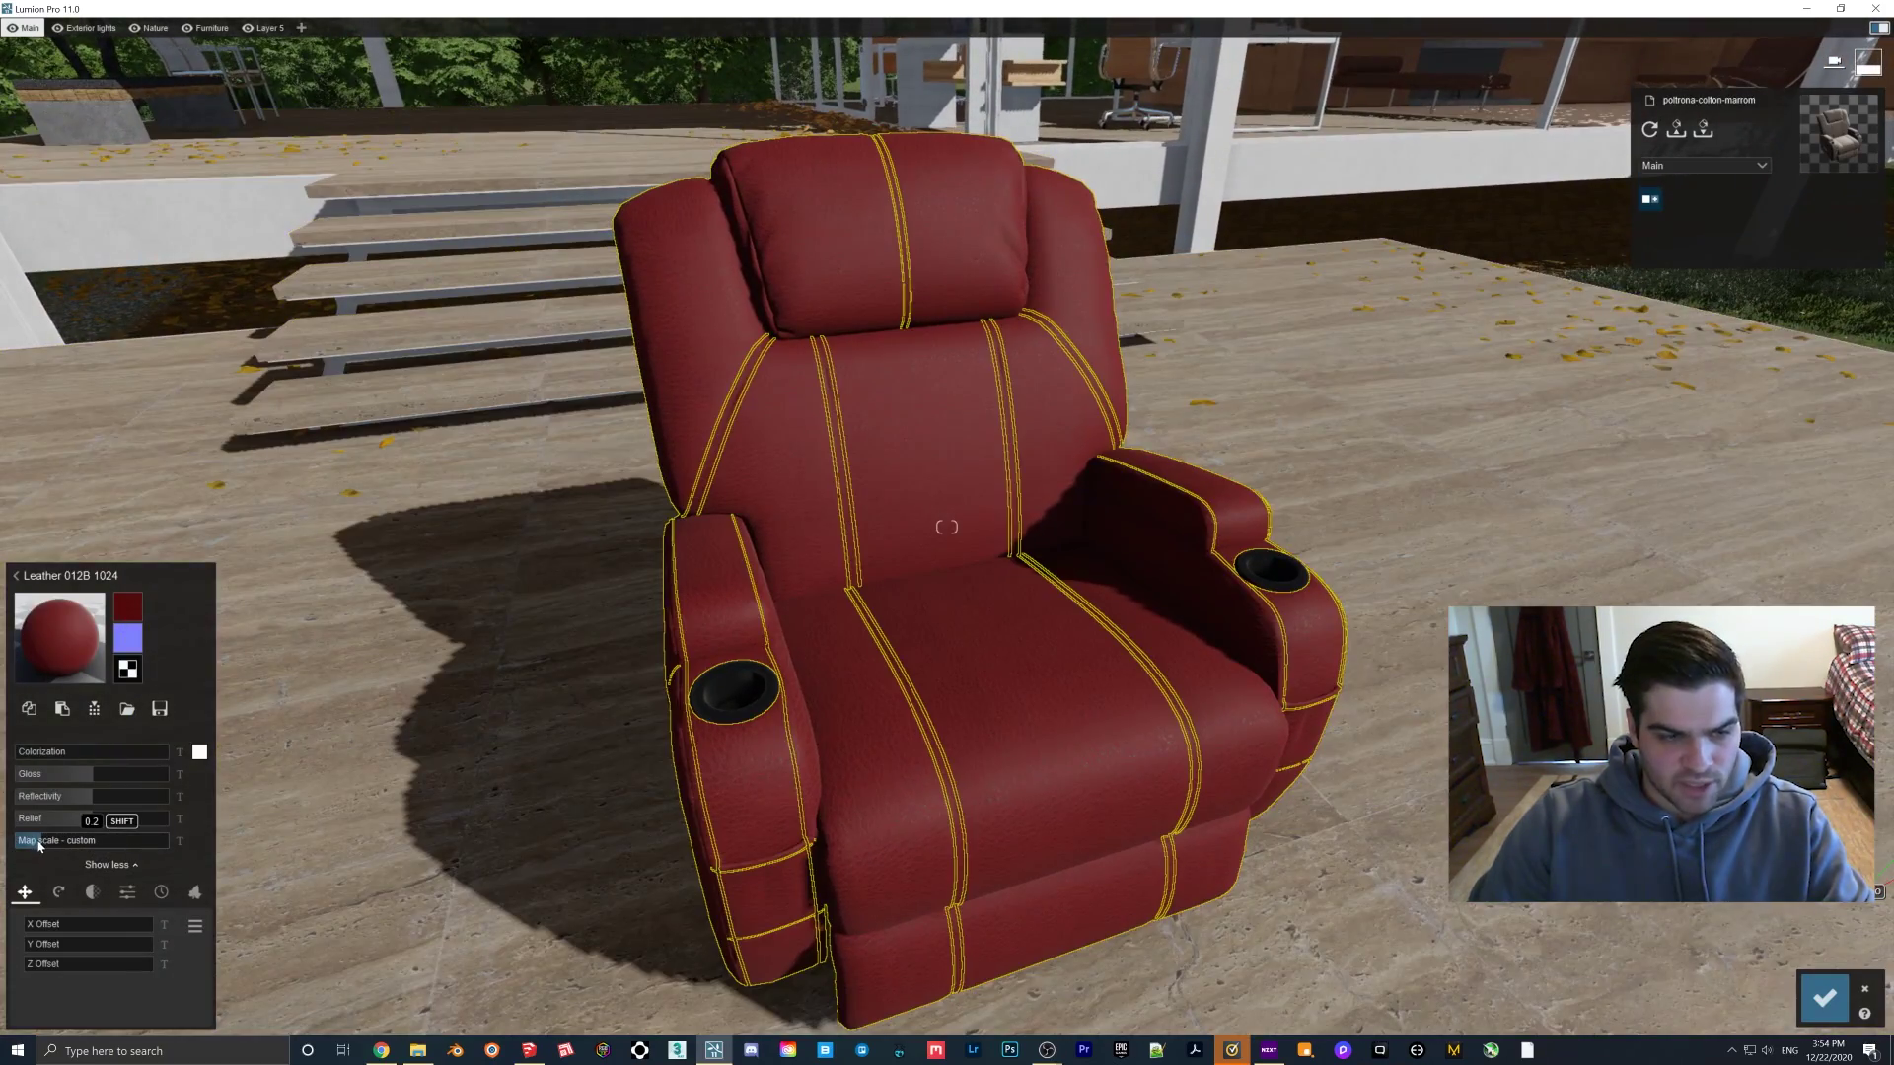
{"action": "mouse_move", "coordinate": [40, 846]}
{"action": "left_mouse_down"}
{"action": "mouse_move", "coordinate": [3, 847]}
{"action": "mouse_move", "coordinate": [46, 839]}
{"action": "left_mouse_up"}
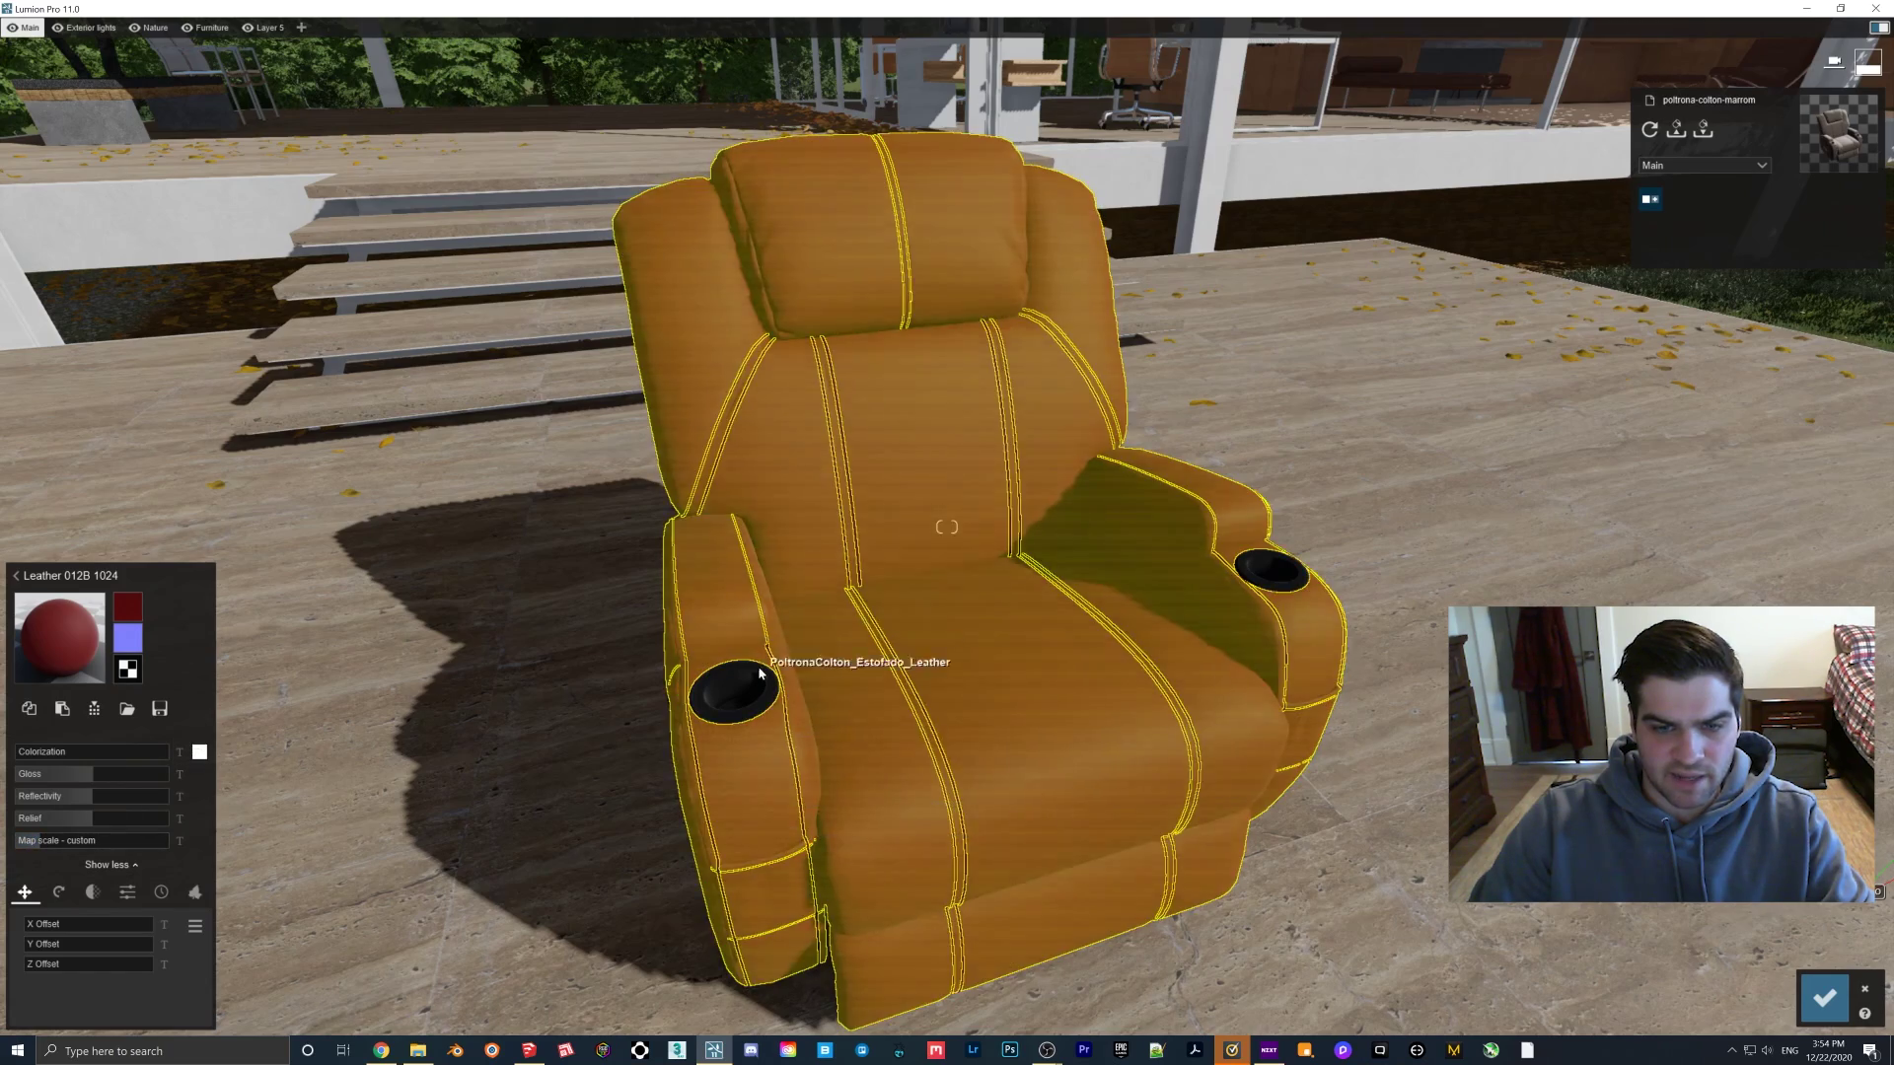
Step: Assign the Standard material to the recliner's stitching decal with a strong light colorization, and save the material changes
{"action": "key", "text": "w"}
{"action": "right_click_drag", "start_coordinate": [920, 508], "coordinate": [866, 511]}
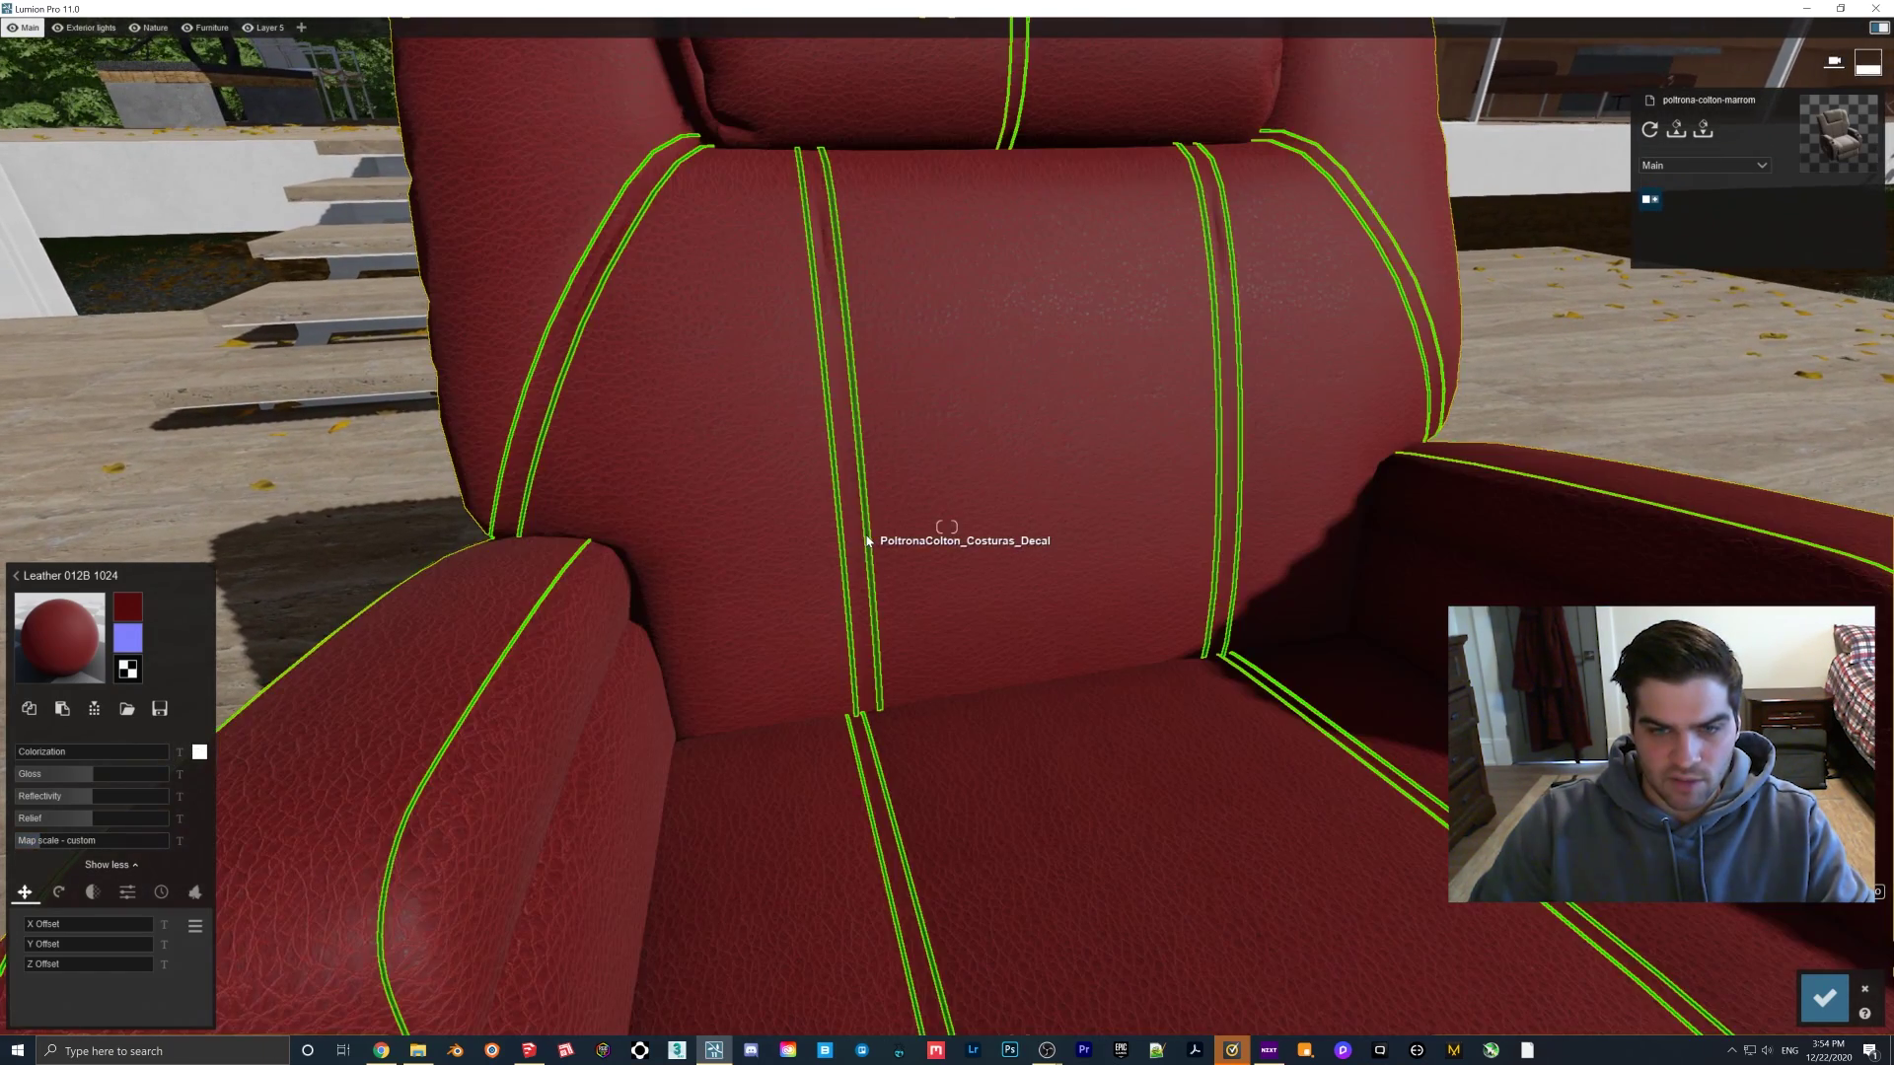
{"action": "left_click", "coordinate": [867, 541]}
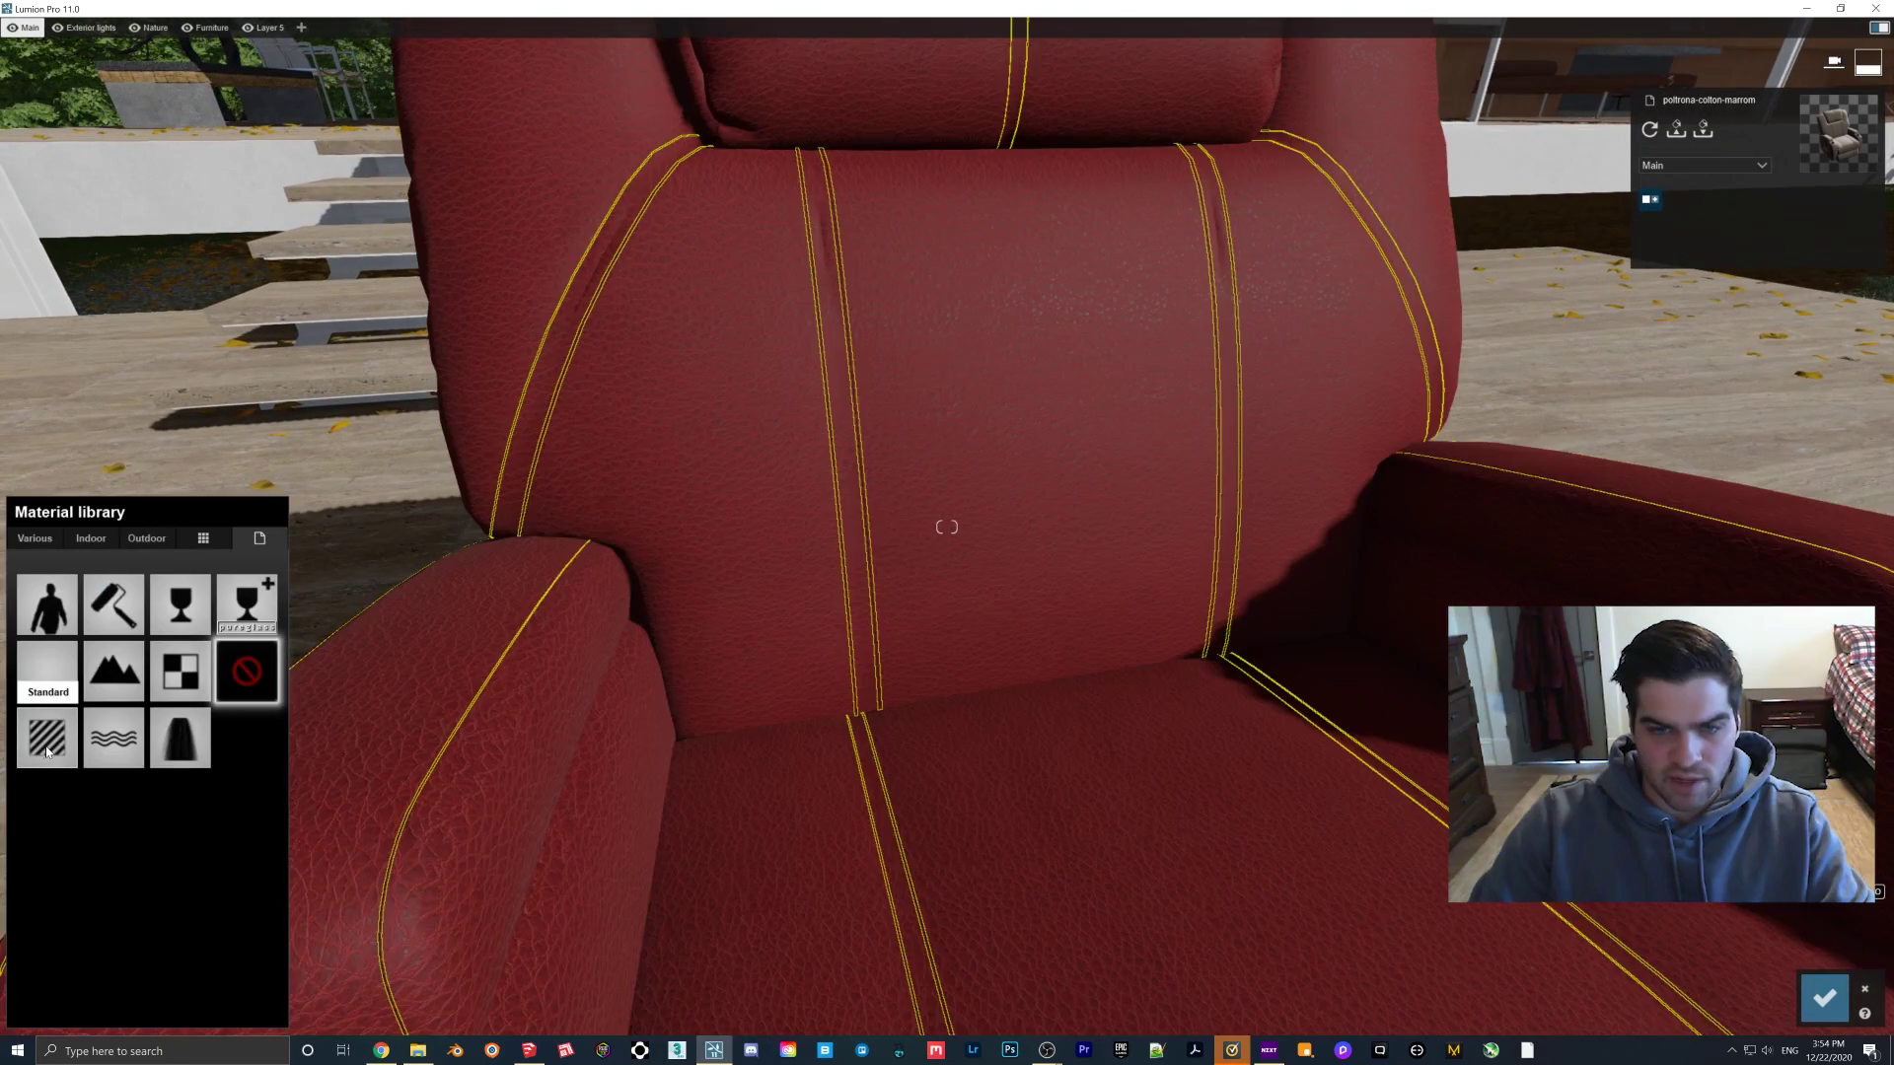
{"action": "left_click", "coordinate": [48, 681]}
{"action": "left_click_drag", "start_coordinate": [54, 756], "coordinate": [136, 755]}
{"action": "scroll", "coordinate": [1105, 631], "scroll_direction": "down", "scroll_amount": 10}
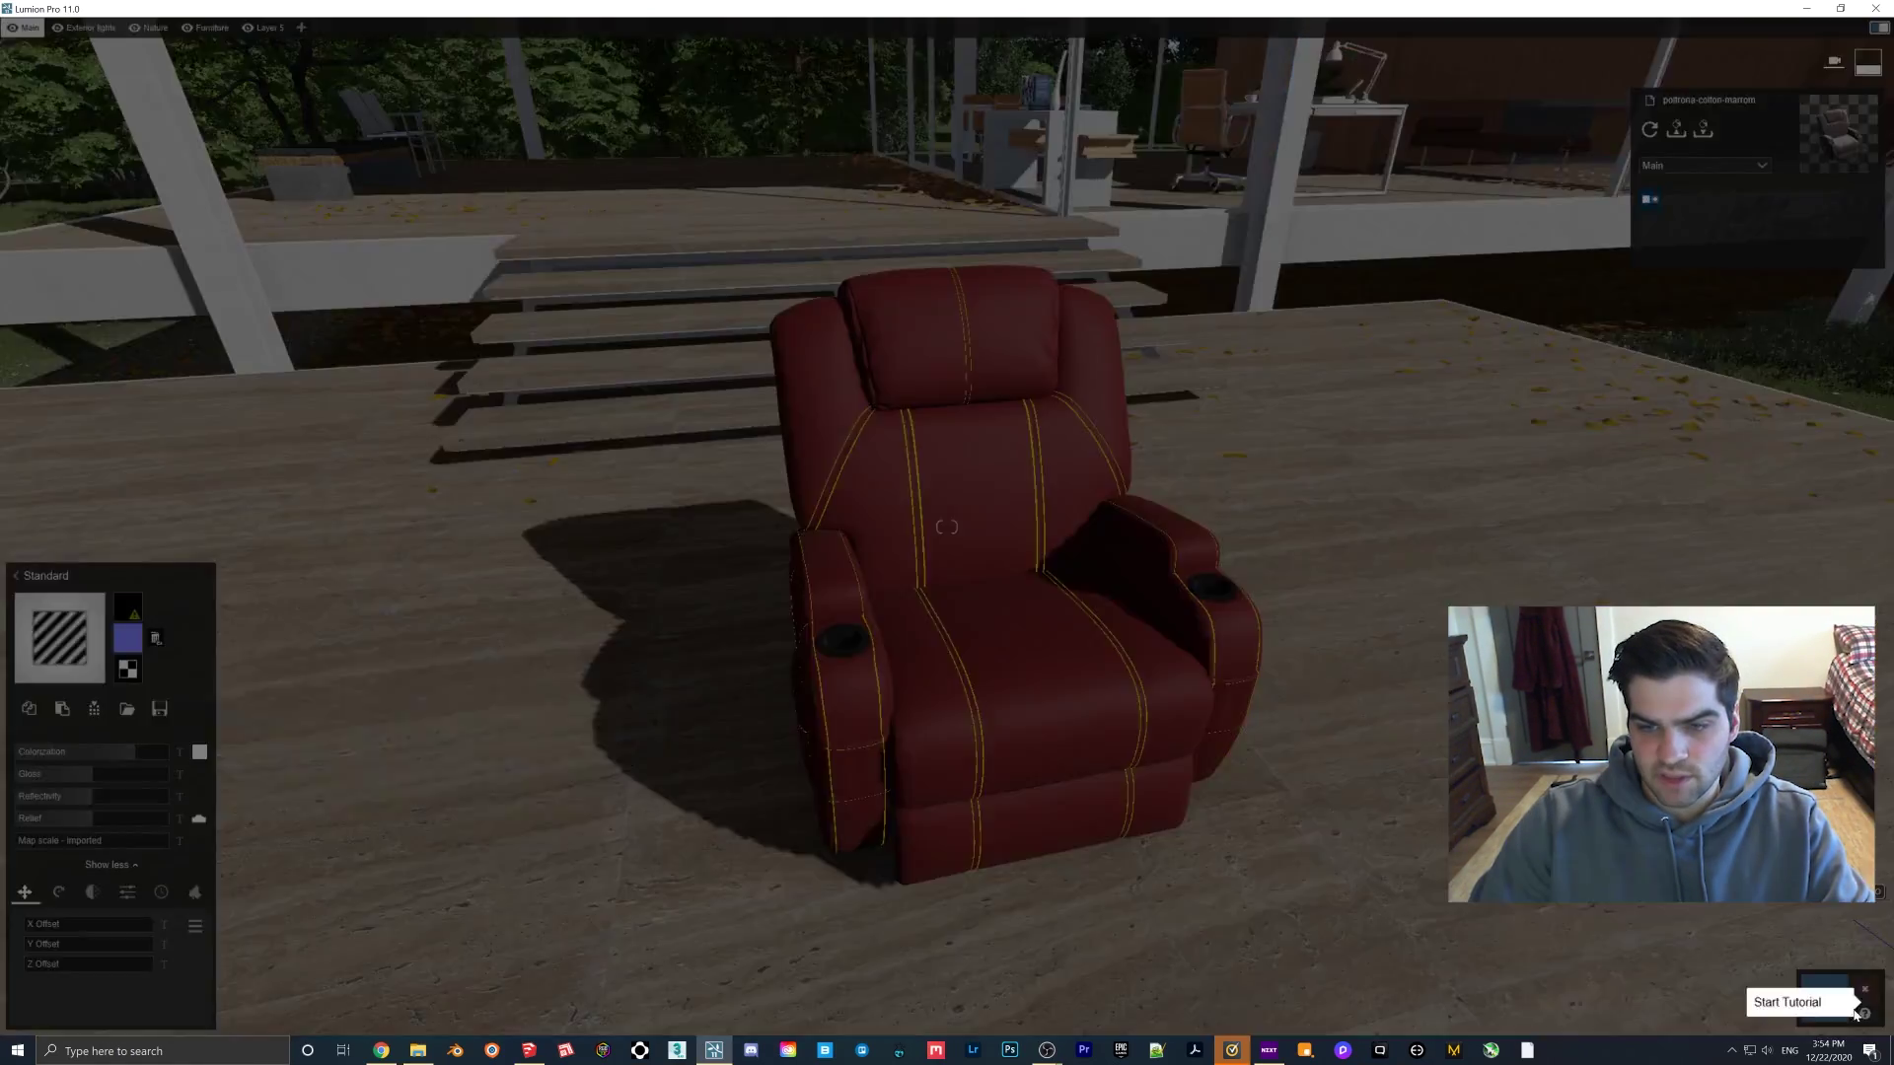
{"action": "left_click", "coordinate": [1824, 994]}
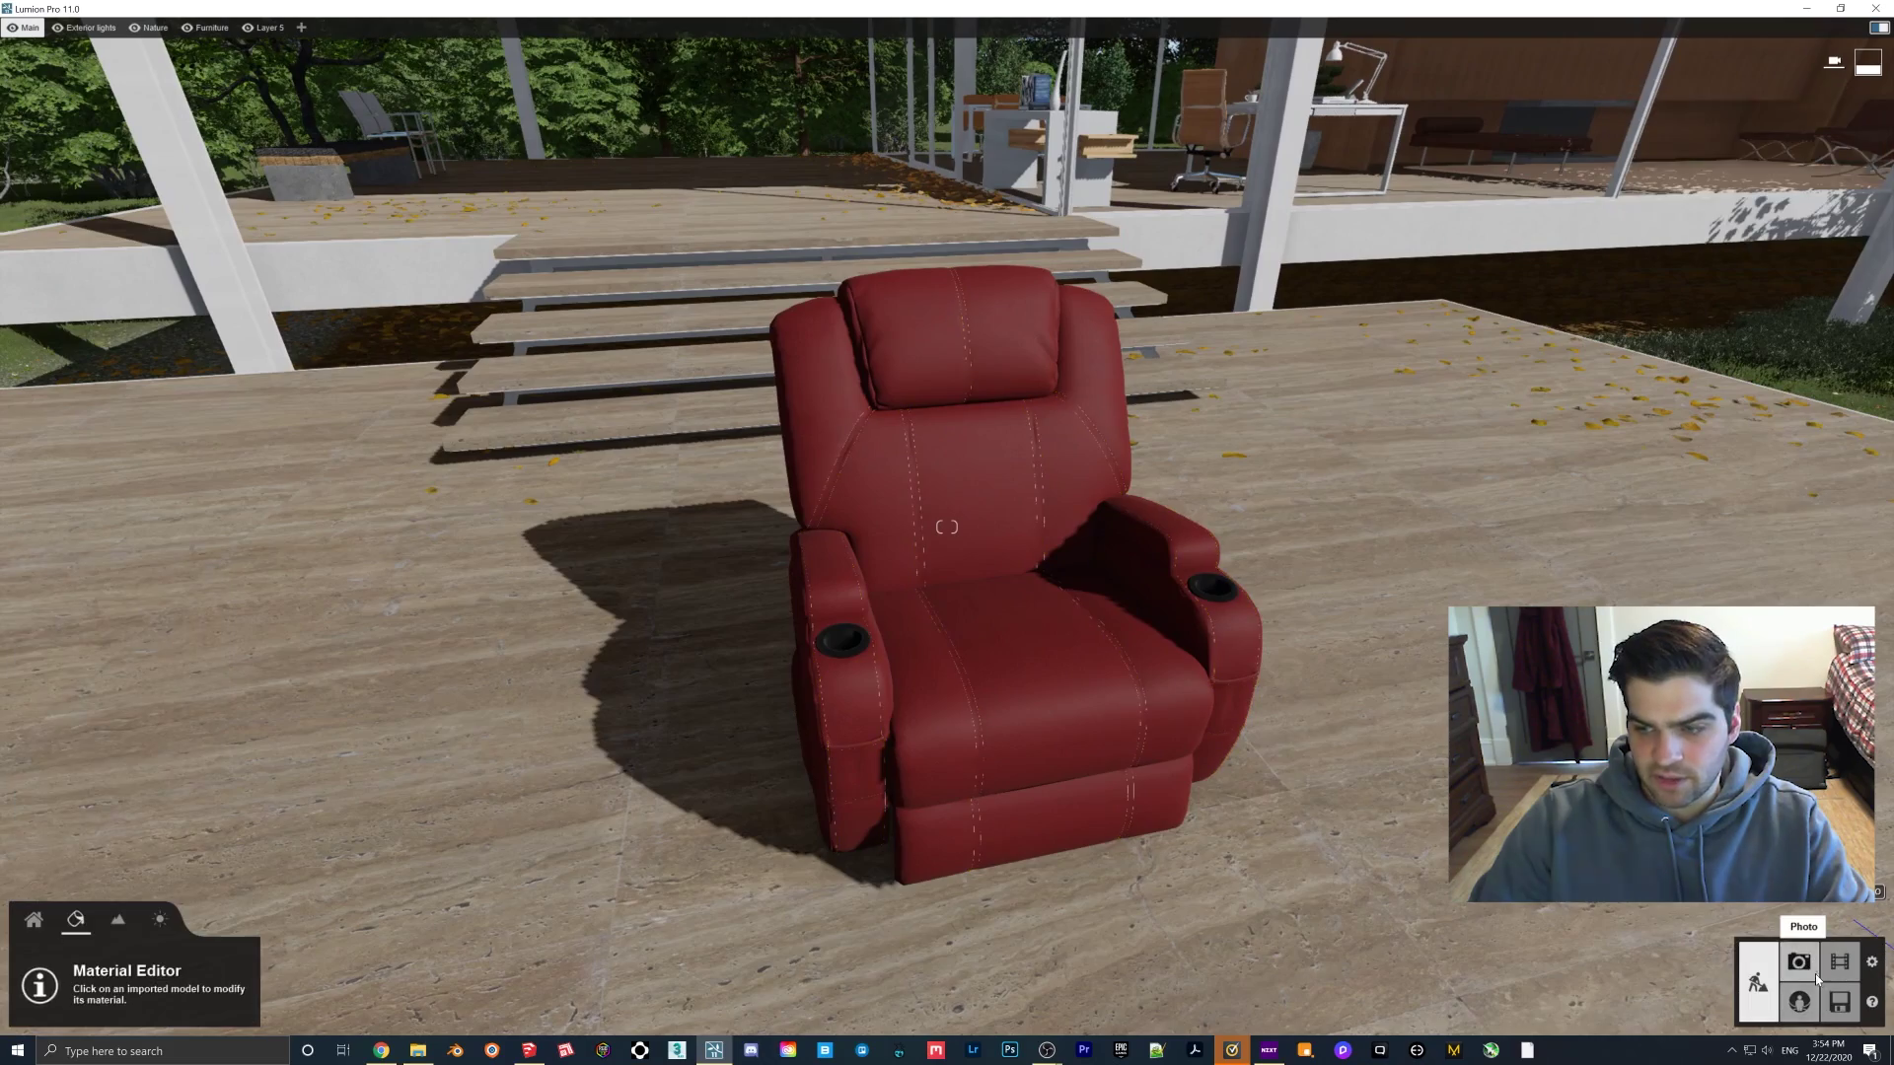
Step: Enter Photo mode and frame the red recliner in Photo 10 from a raised, closer three-quarter angle
{"action": "left_click", "coordinate": [1799, 961]}
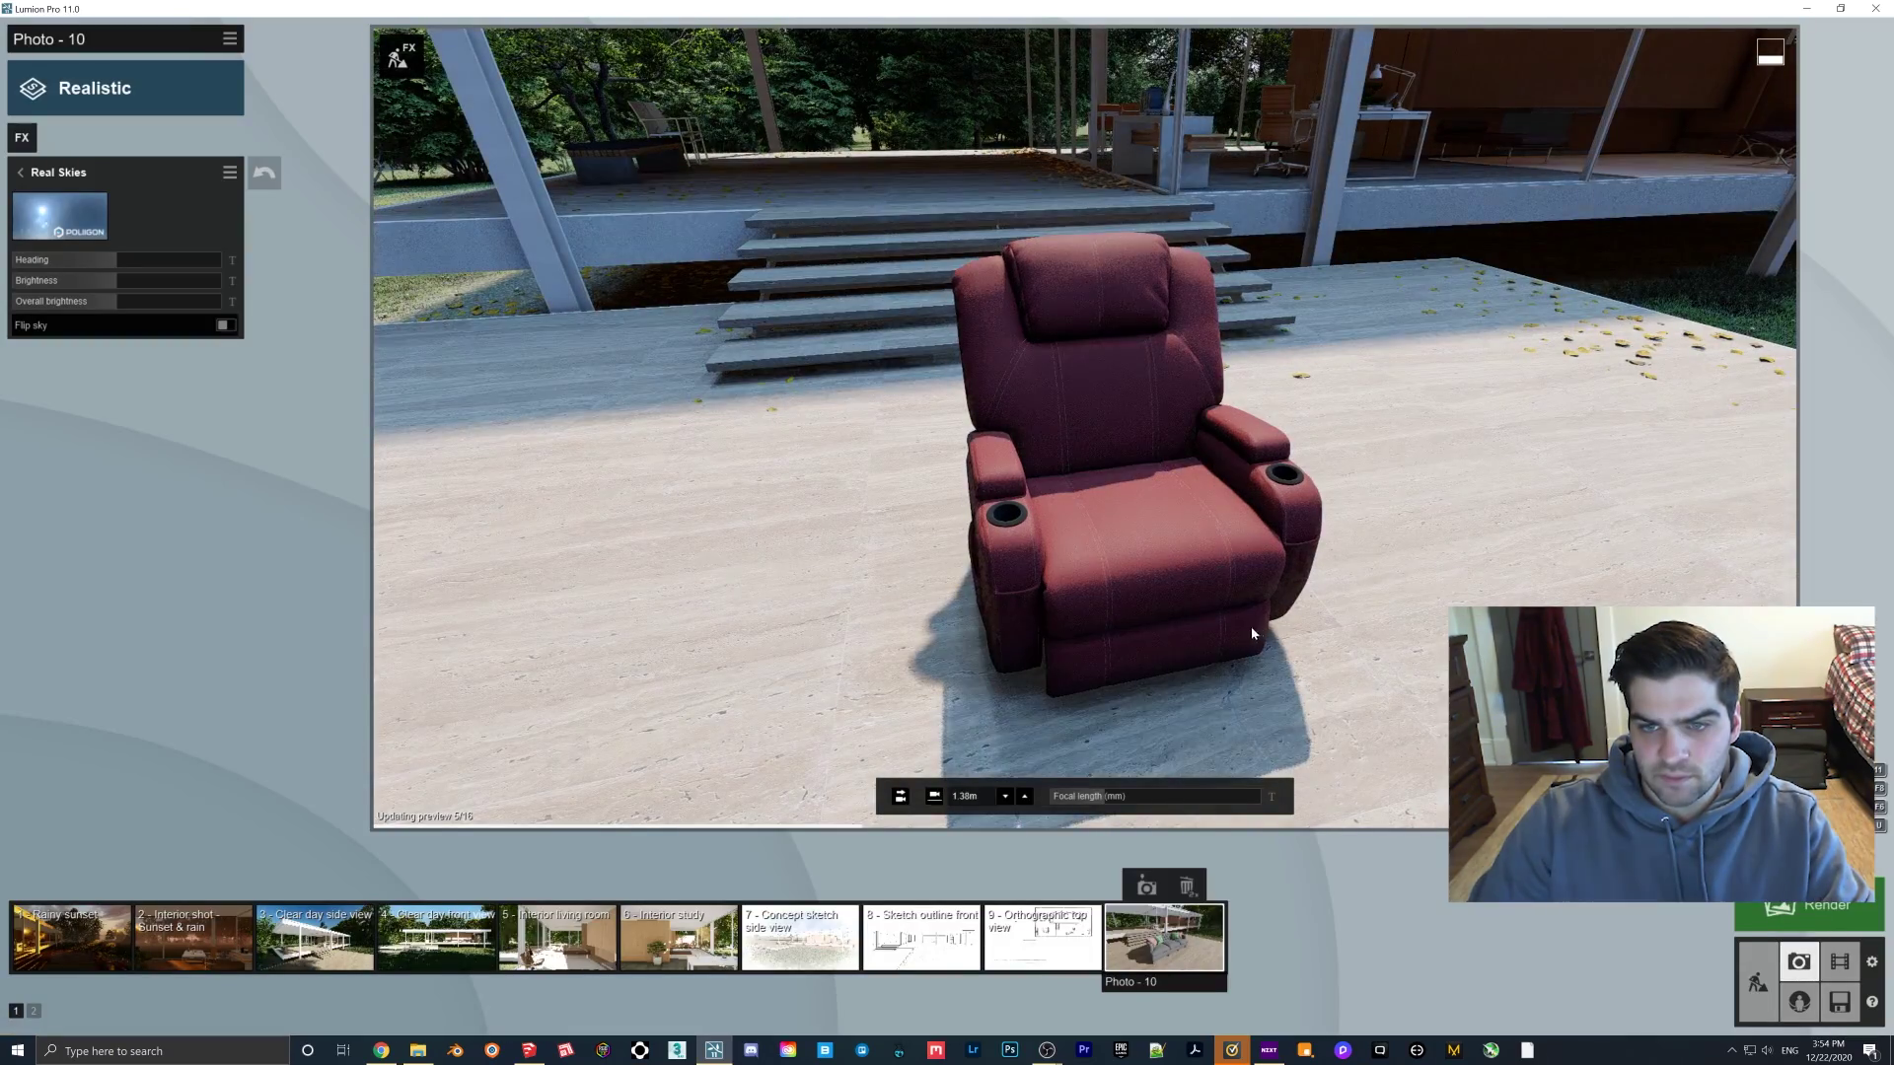
{"action": "key", "text": "w"}
{"action": "key", "text": "a"}
{"action": "right_click_drag", "start_coordinate": [1085, 431], "coordinate": [1221, 634]}
{"action": "scroll", "coordinate": [1221, 634], "scroll_direction": "down", "scroll_amount": 3}
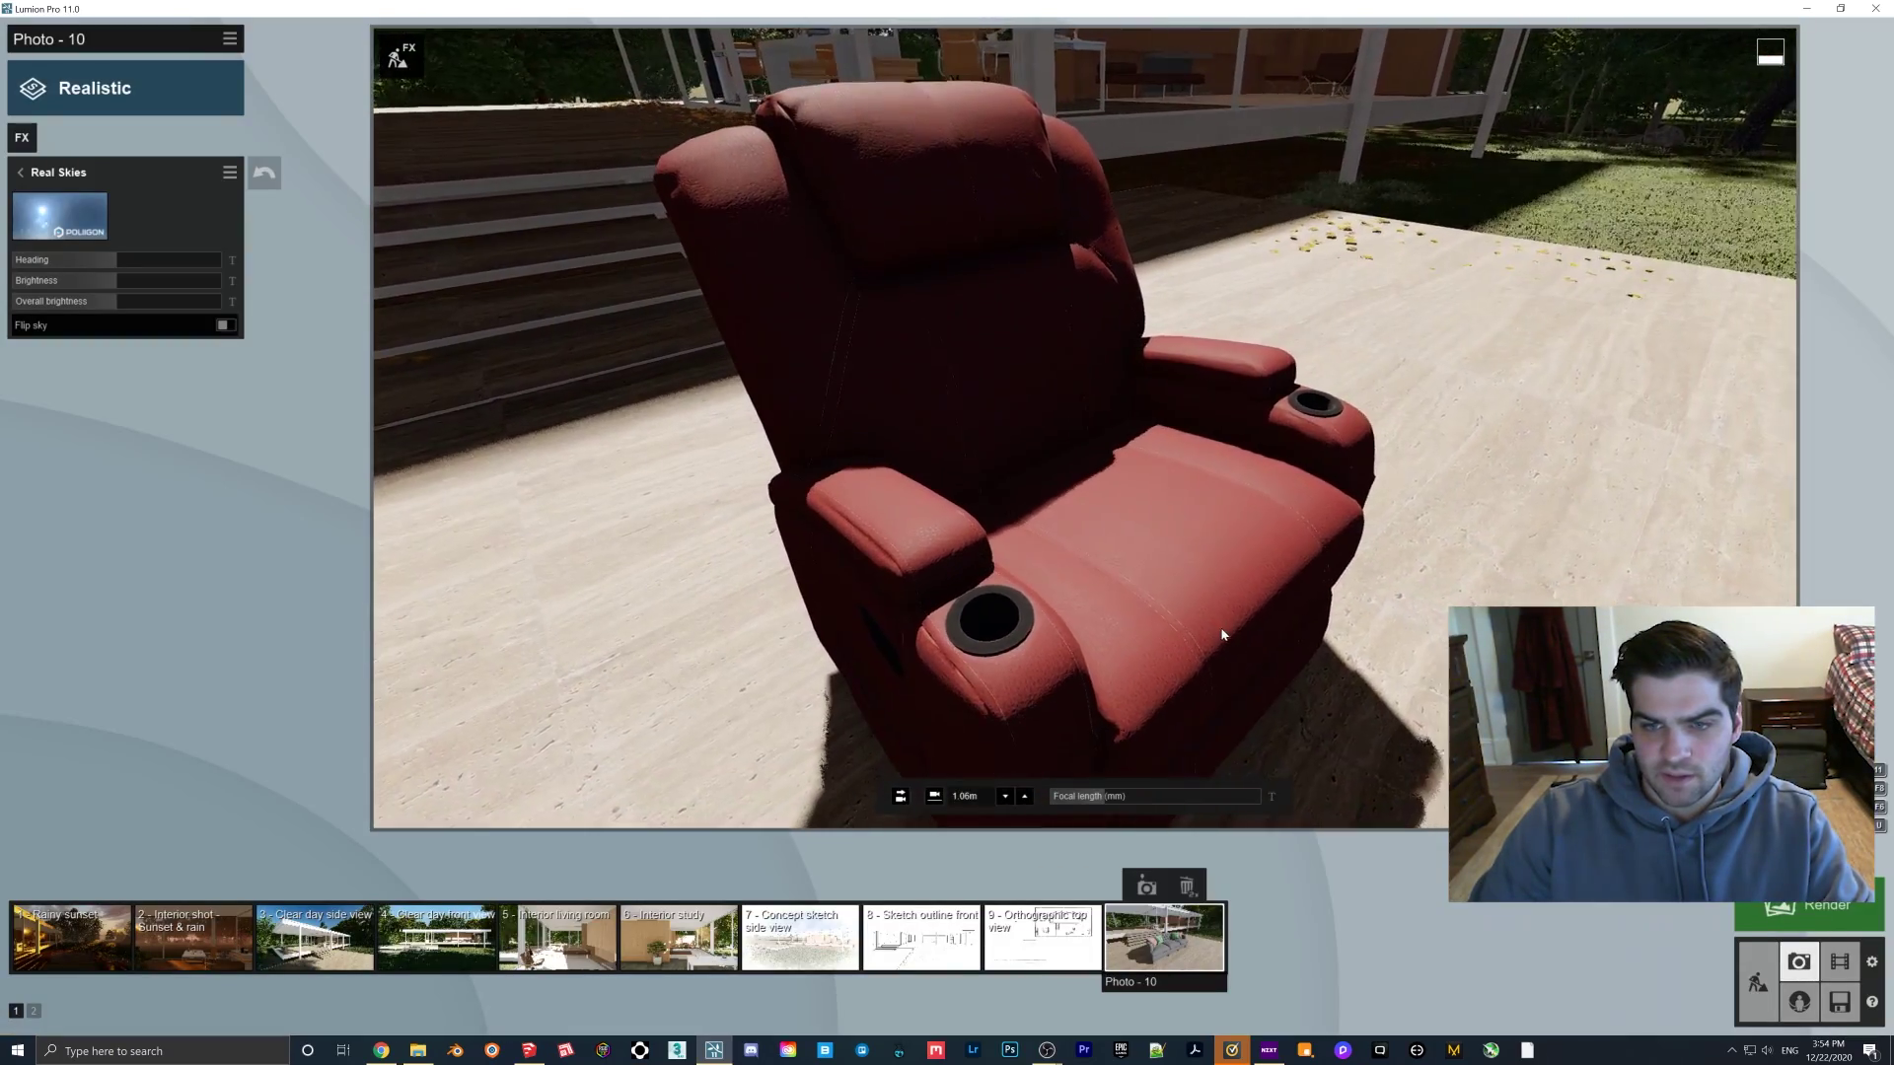
Step: Choose the second Clear sky for Photo 10's Real Skies effect, raise its heading to light the recliner's front, and update the preview
{"action": "left_click", "coordinate": [60, 224]}
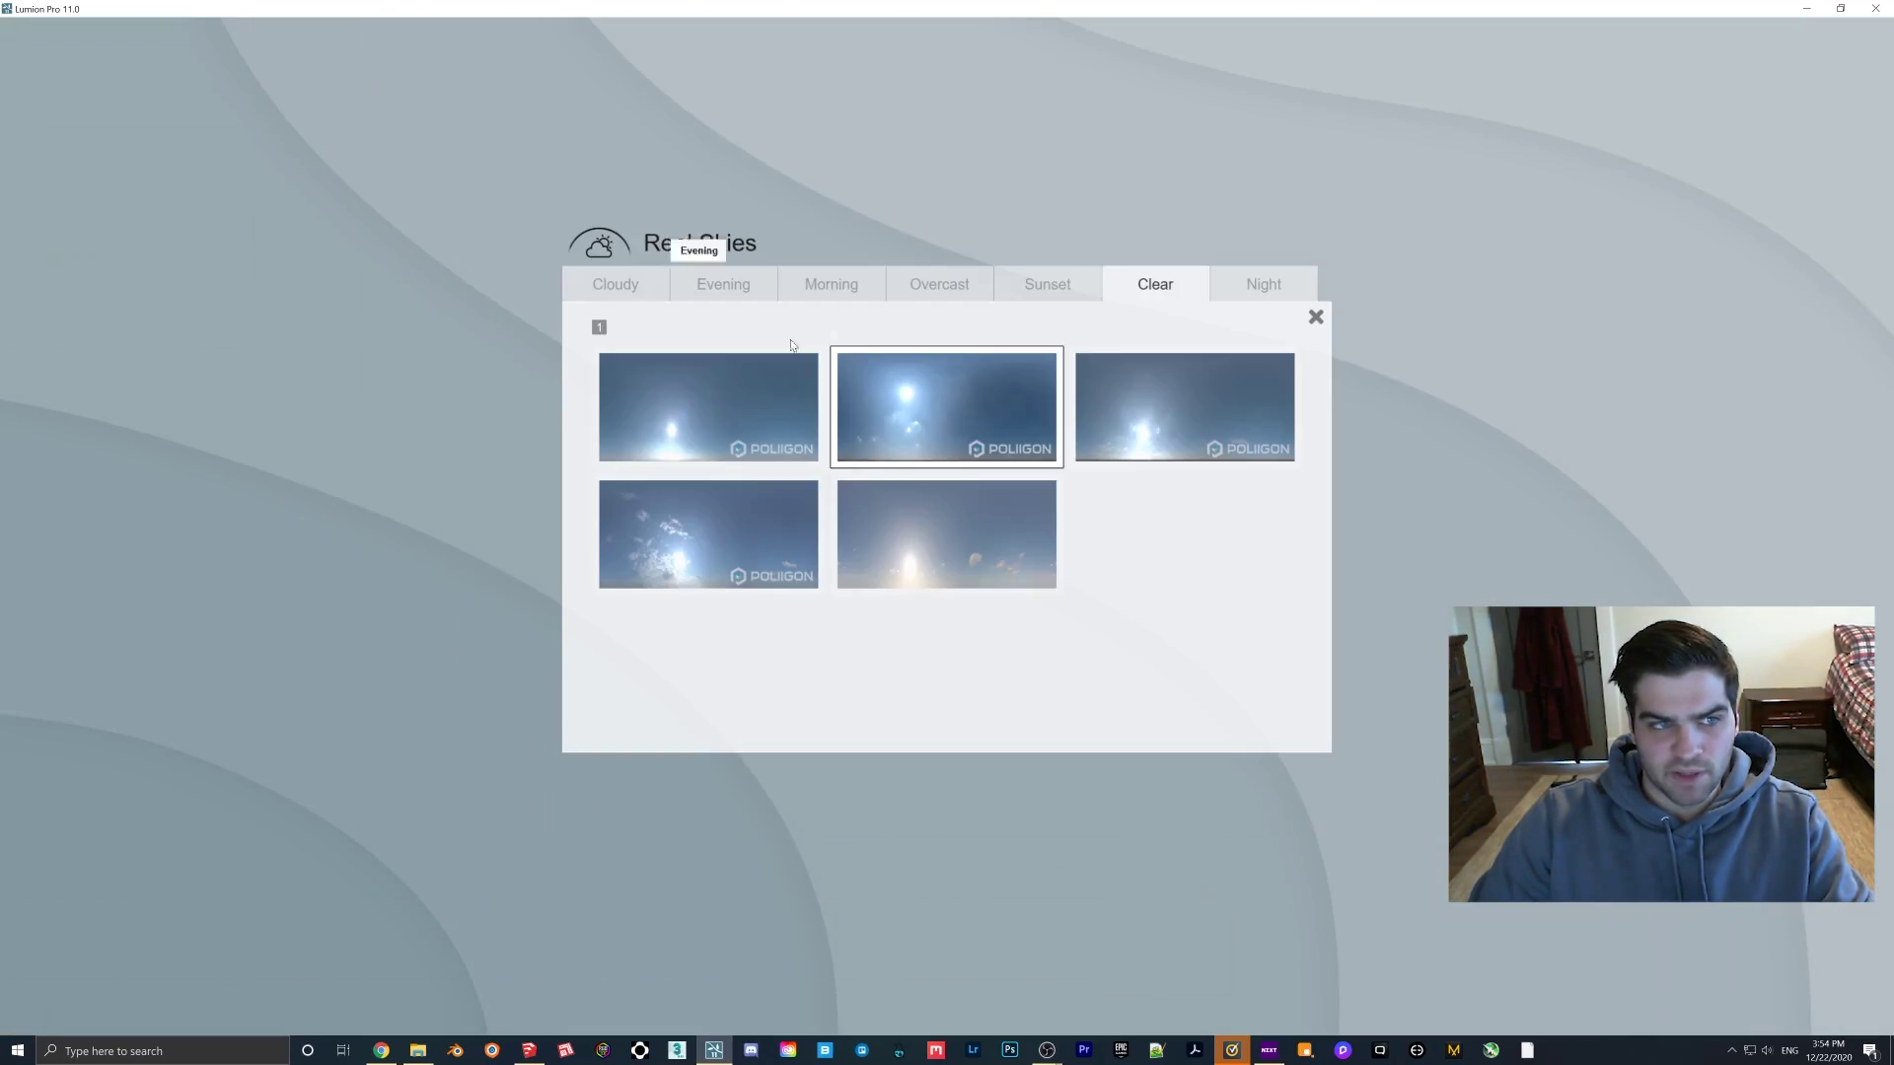
{"action": "left_click", "coordinate": [993, 476]}
{"action": "left_click_drag", "start_coordinate": [122, 261], "coordinate": [194, 260]}
{"action": "left_click", "coordinate": [942, 419]}
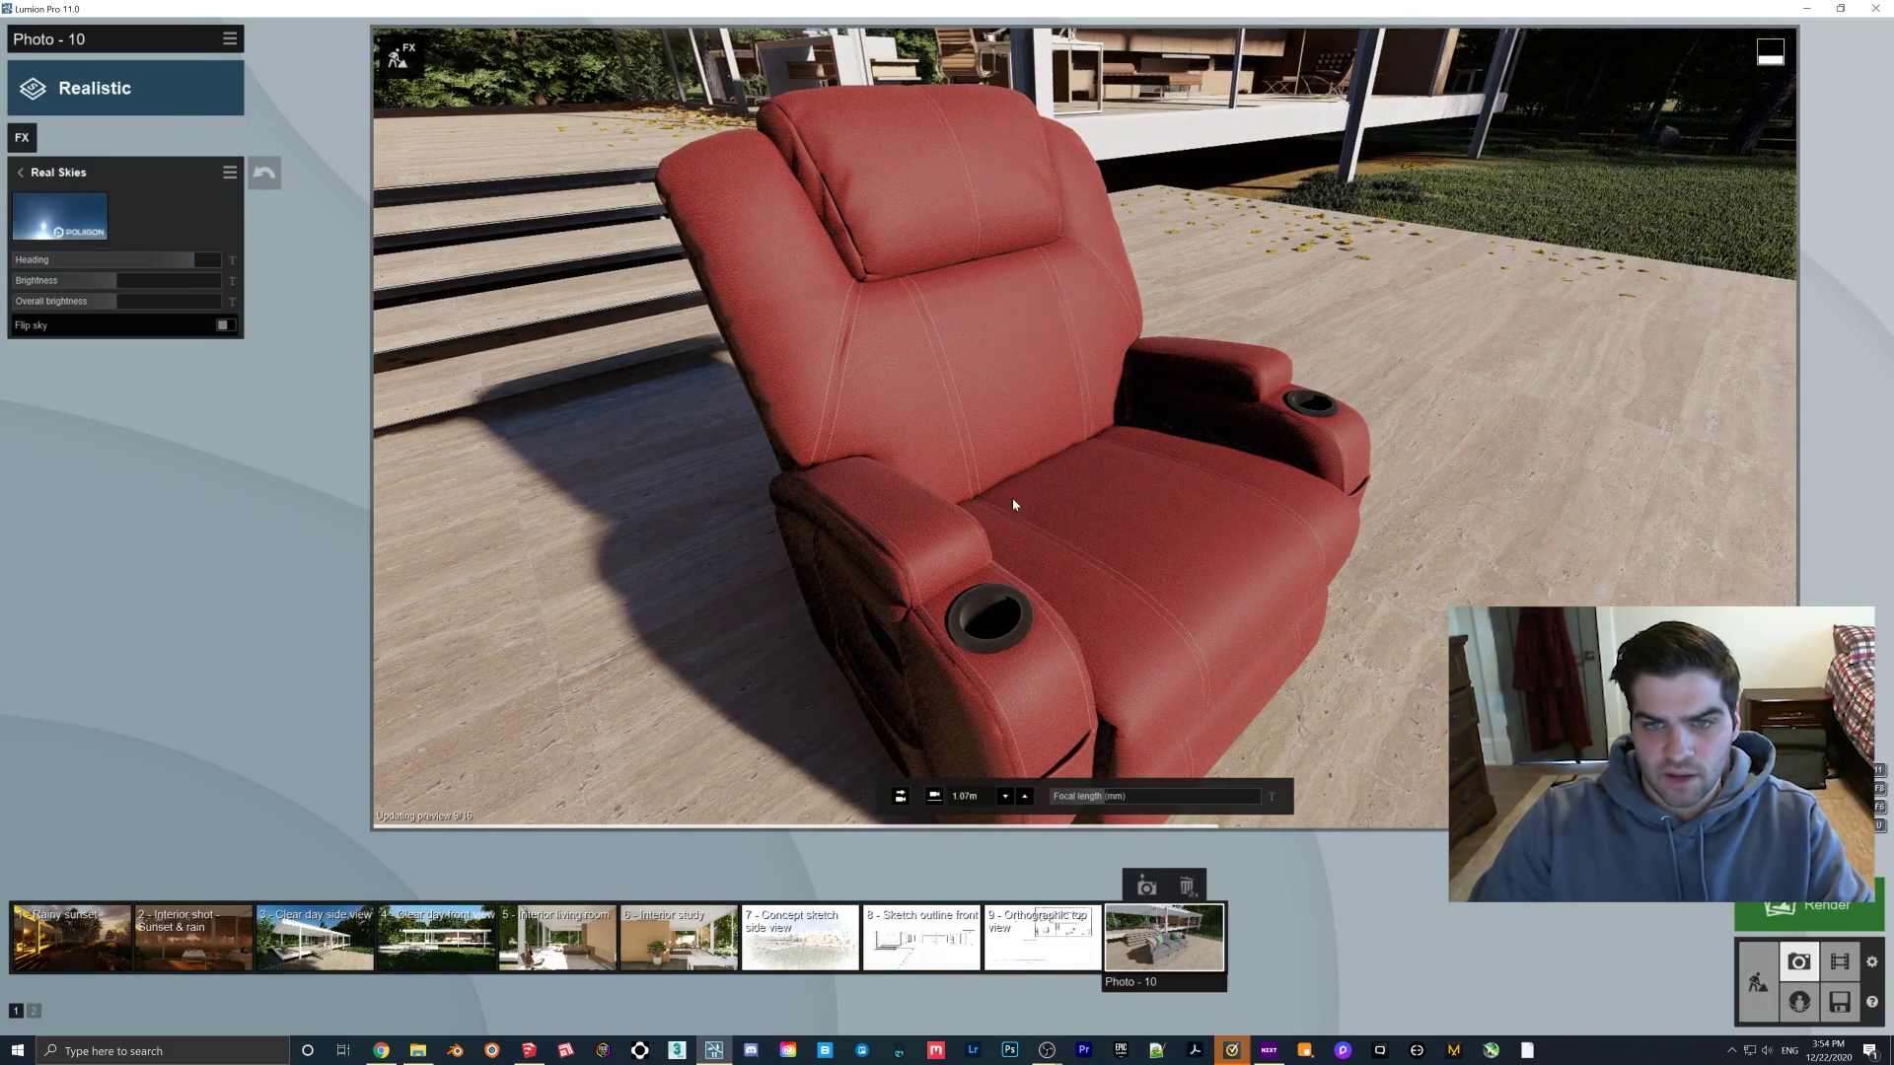
Step: Pull the photo camera back and adjust its tilt to view the whole recliner with its shadow on the deck
{"action": "key", "text": "s"}
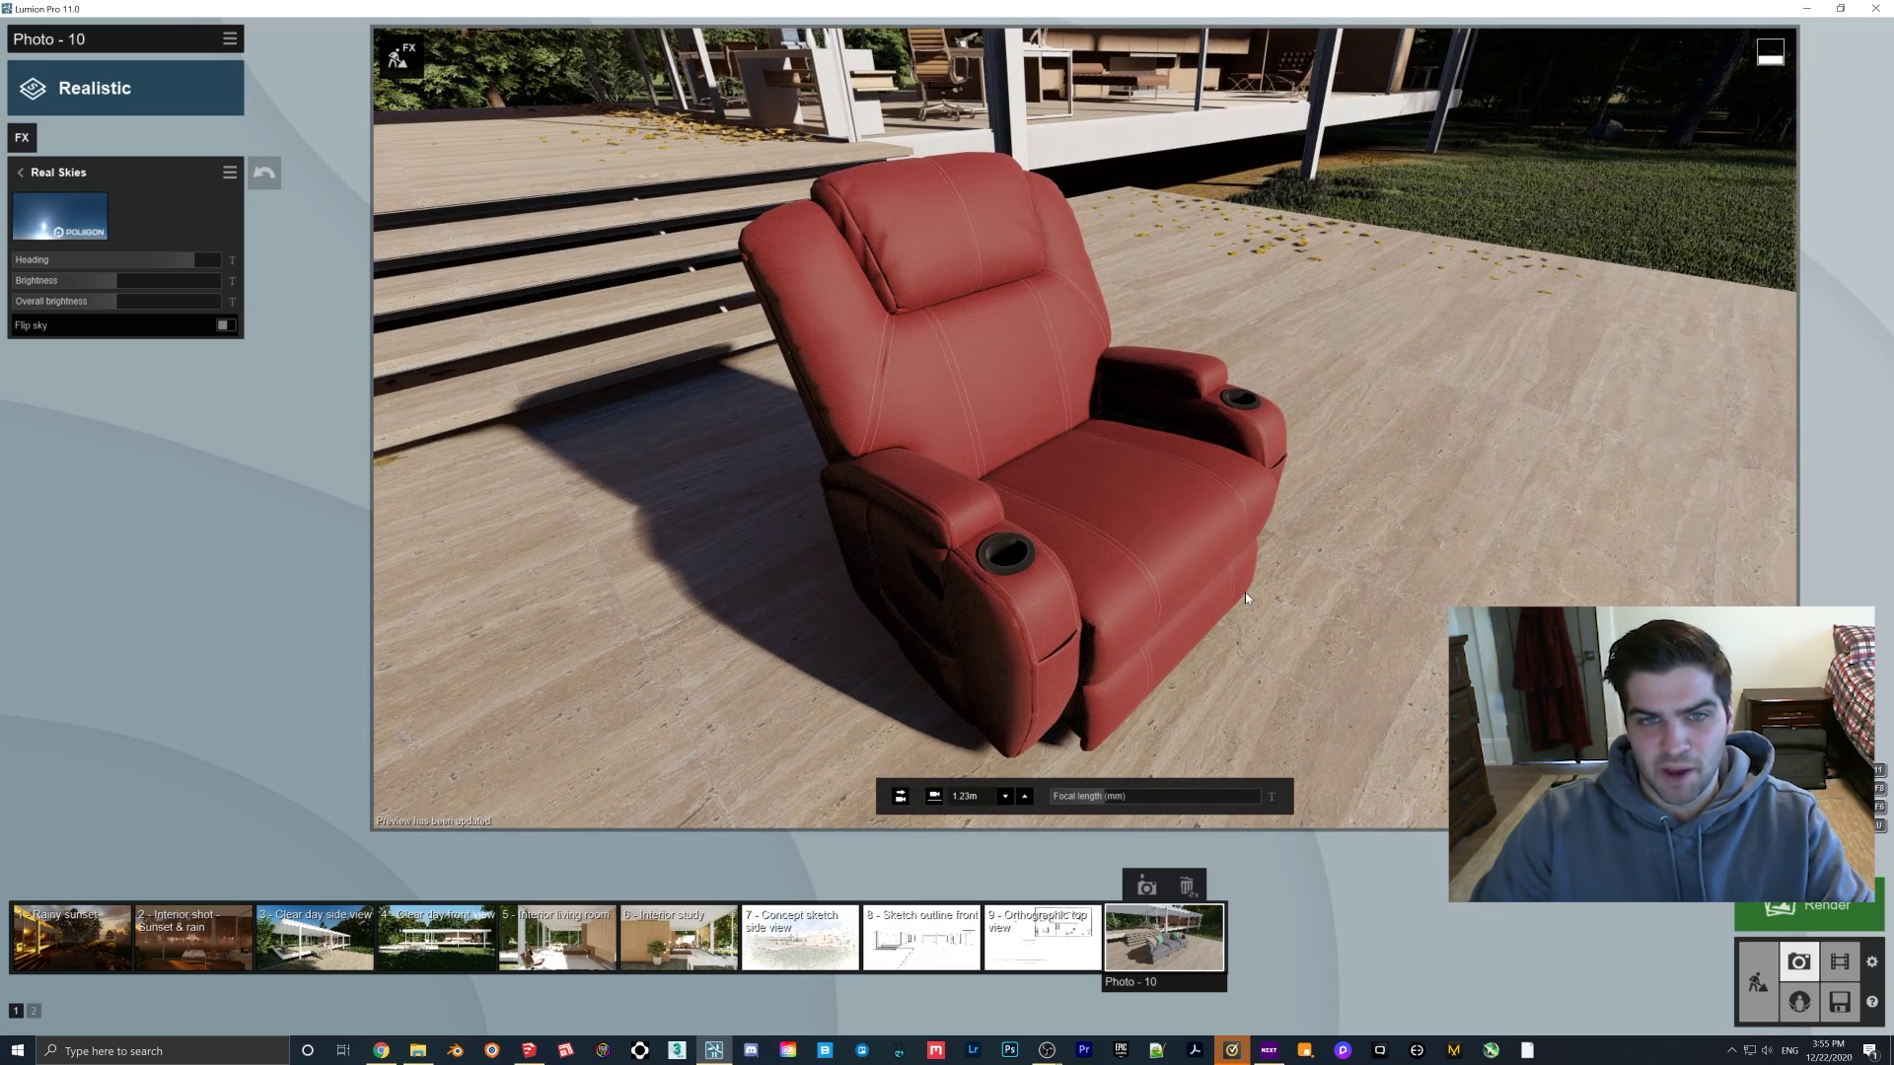
{"action": "scroll", "coordinate": [1127, 662], "scroll_direction": "down", "scroll_amount": 3}
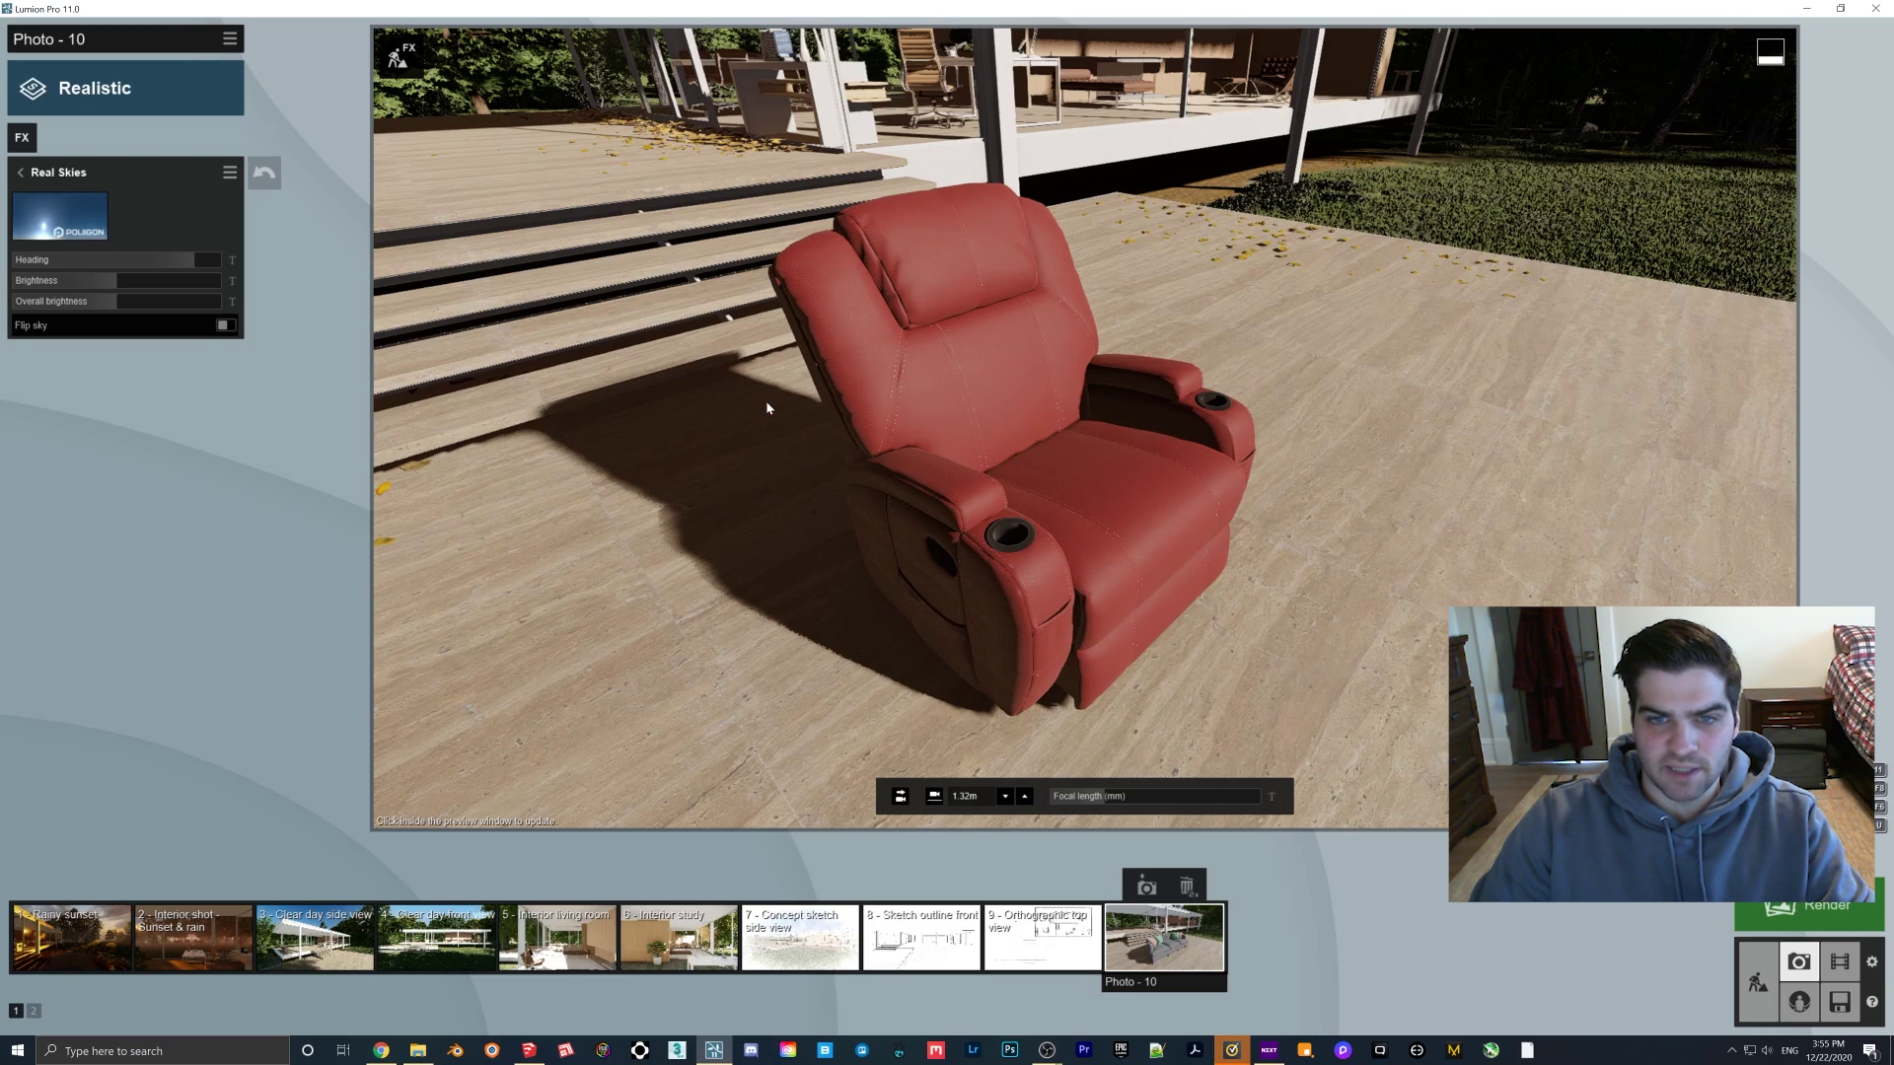
{"action": "right_click_drag", "start_coordinate": [1075, 422], "coordinate": [1085, 430]}
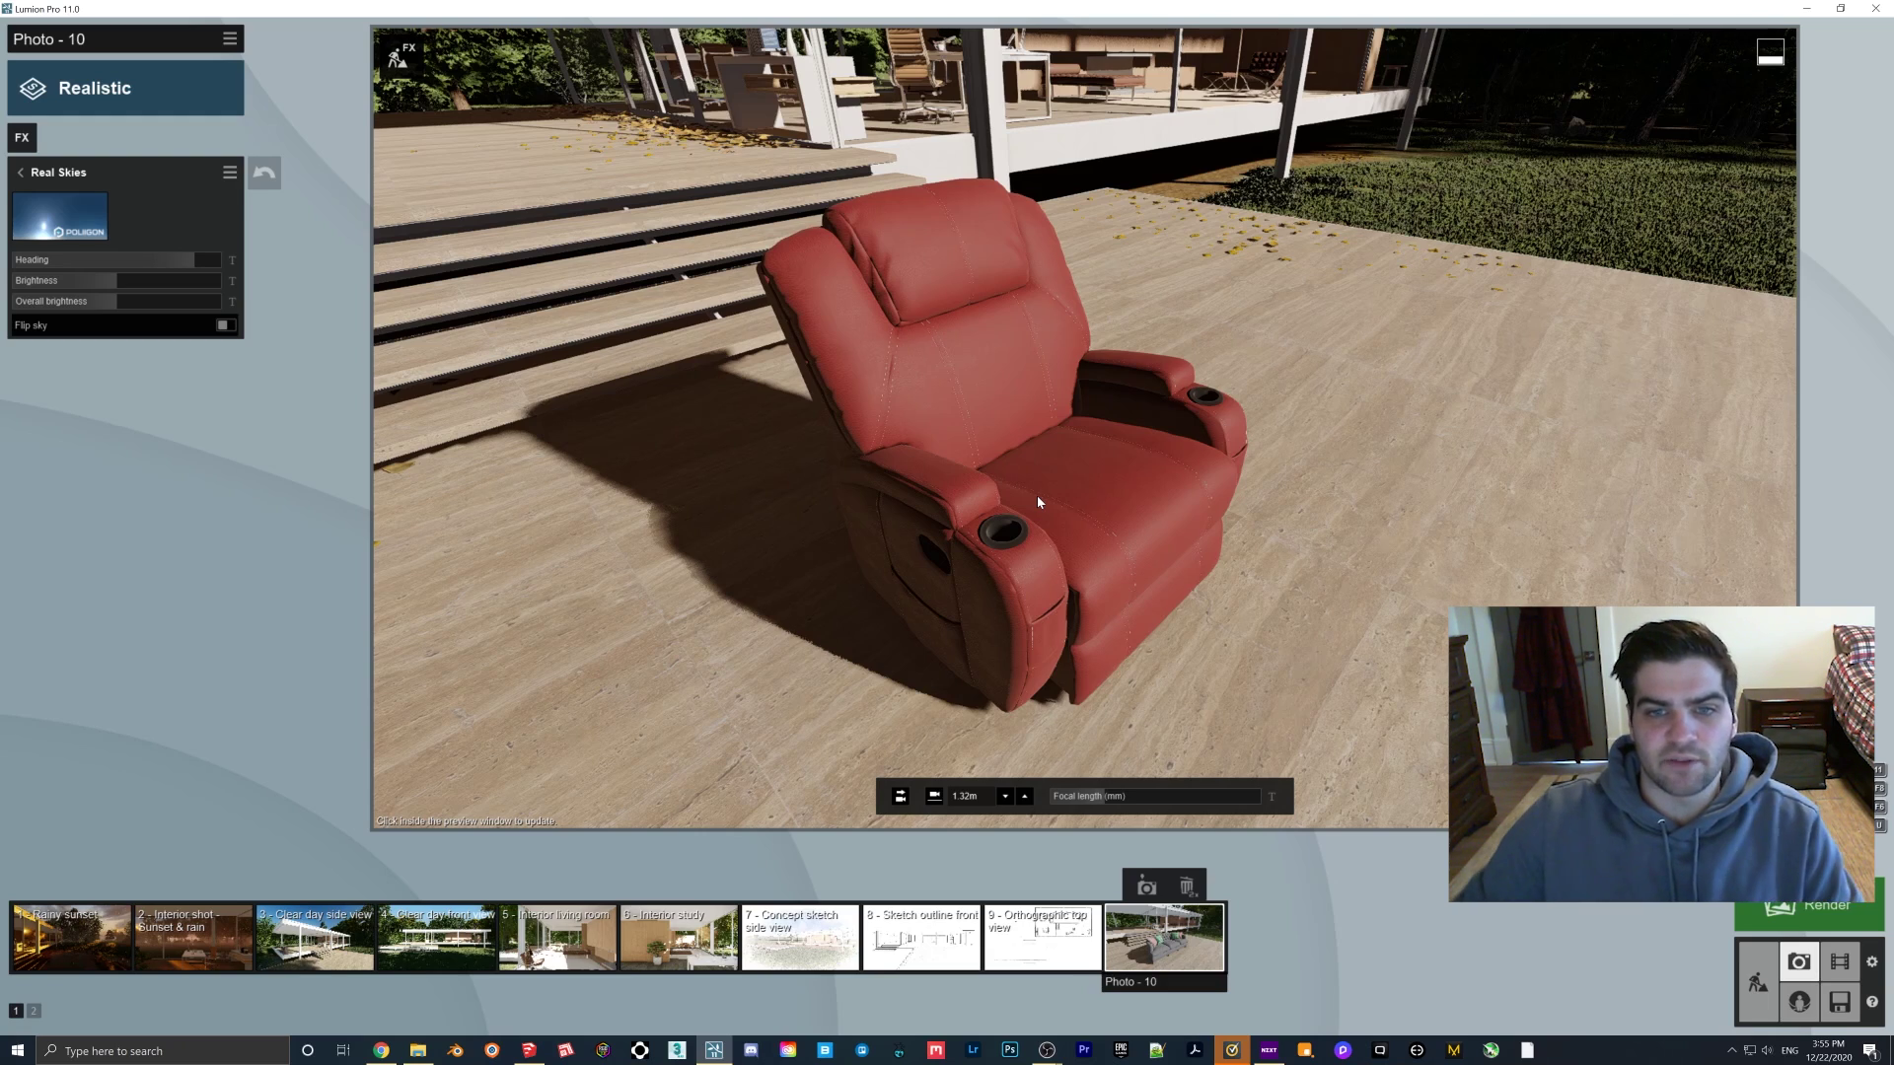
{"action": "scroll", "coordinate": [1038, 495], "scroll_direction": "down", "scroll_amount": 2}
{"action": "right_click_drag", "start_coordinate": [775, 399], "coordinate": [774, 326]}
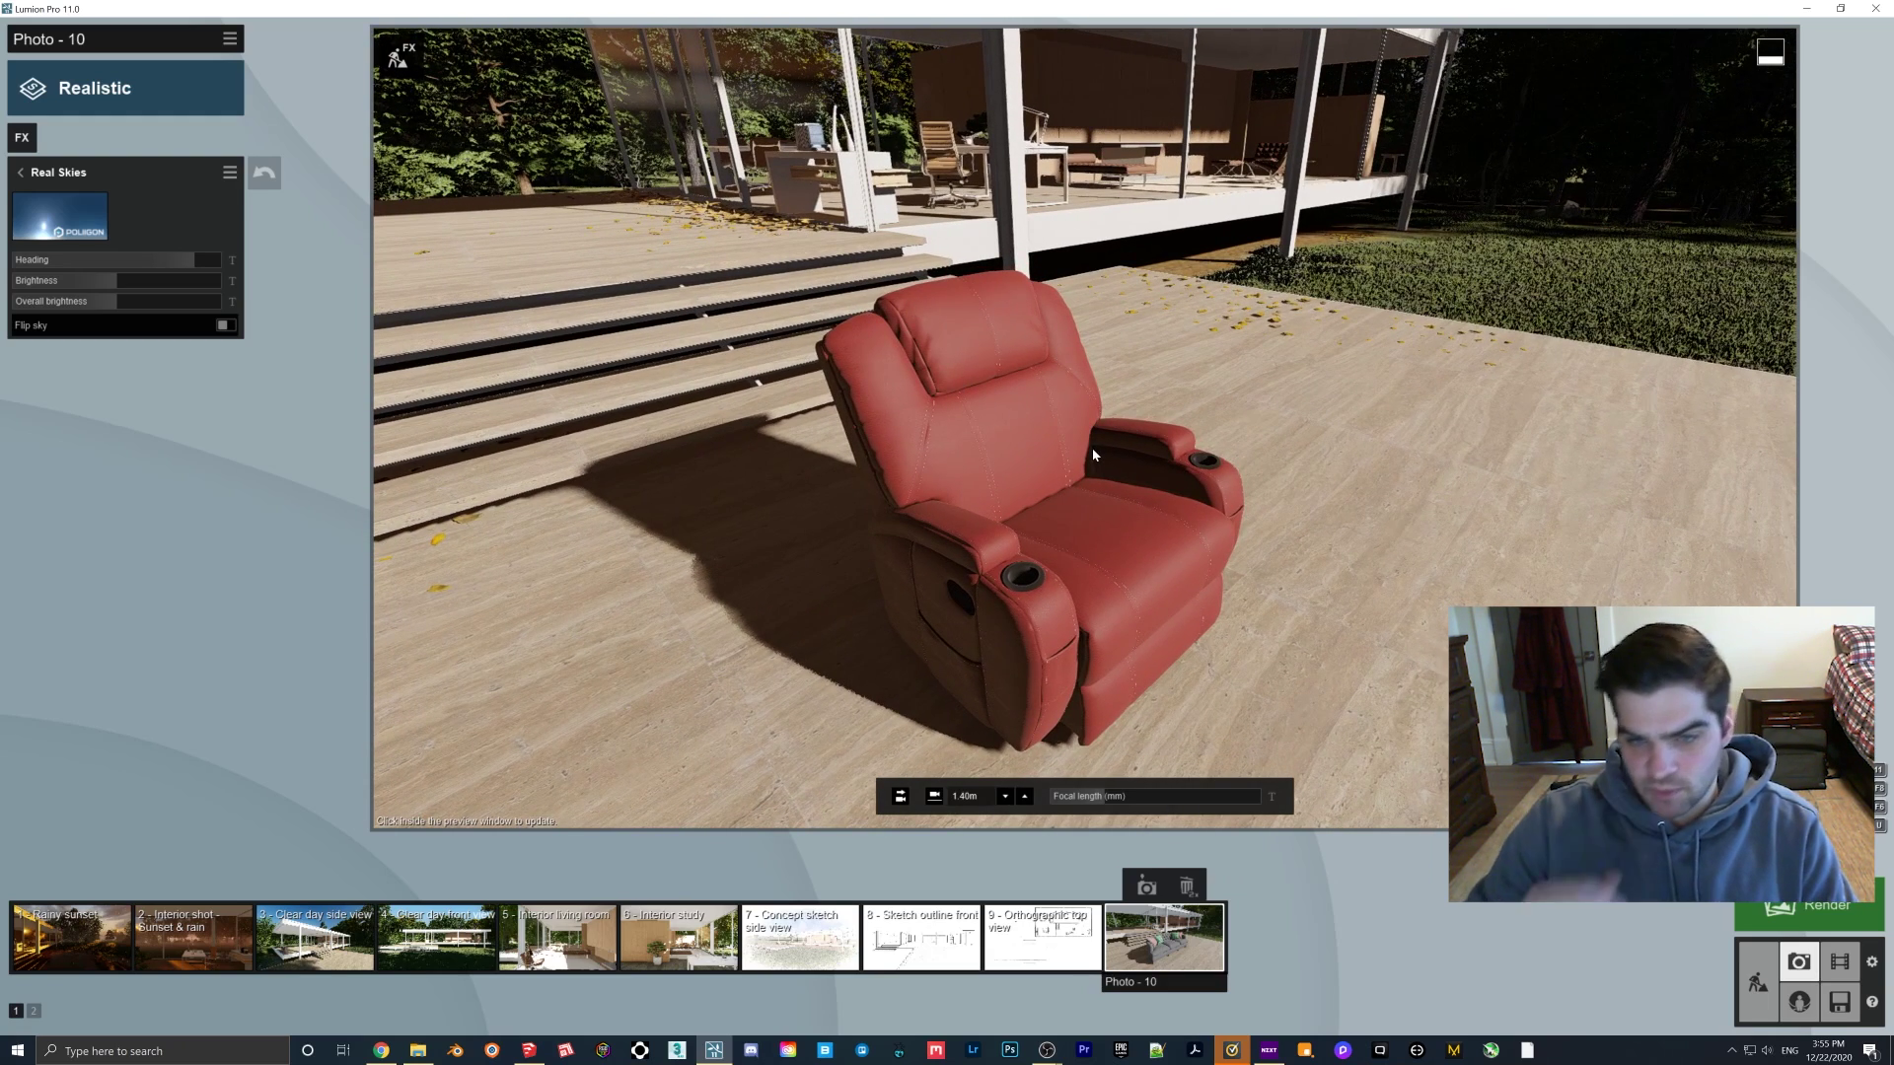
{"action": "right_click_drag", "start_coordinate": [1068, 486], "coordinate": [973, 638]}
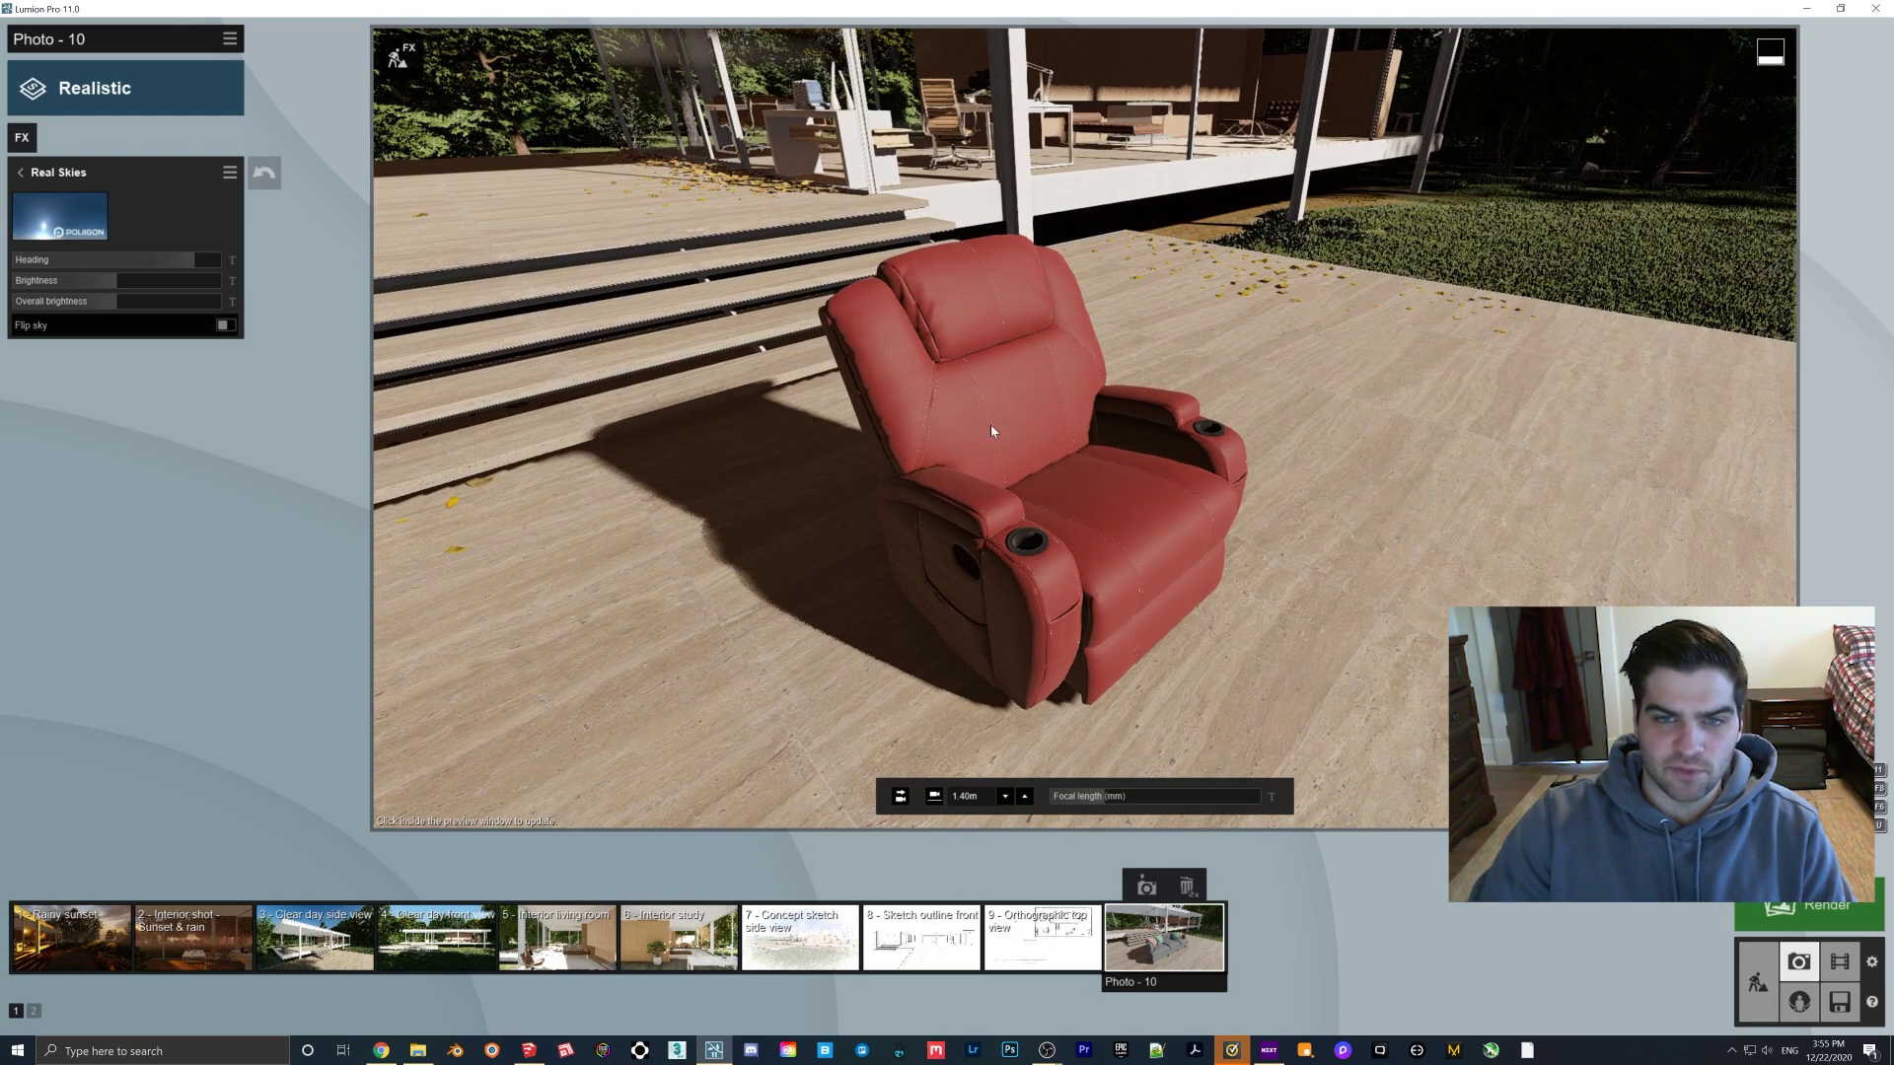